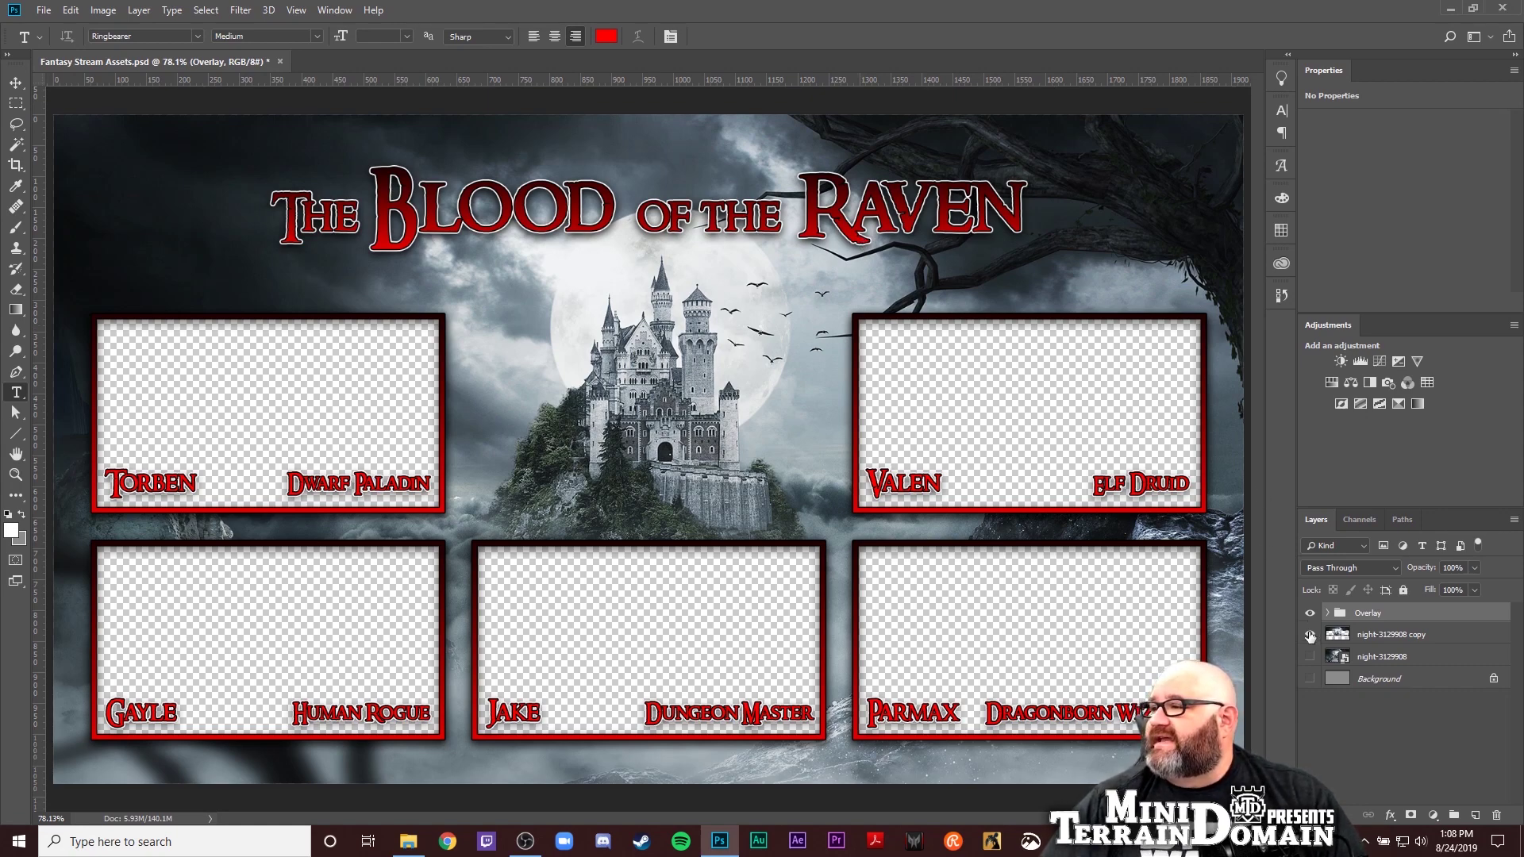
Move the night-3129908 copy layer into the Overlay group beneath the Frames folder and collapse the group
{"action": "left_click", "coordinate": [1309, 656]}
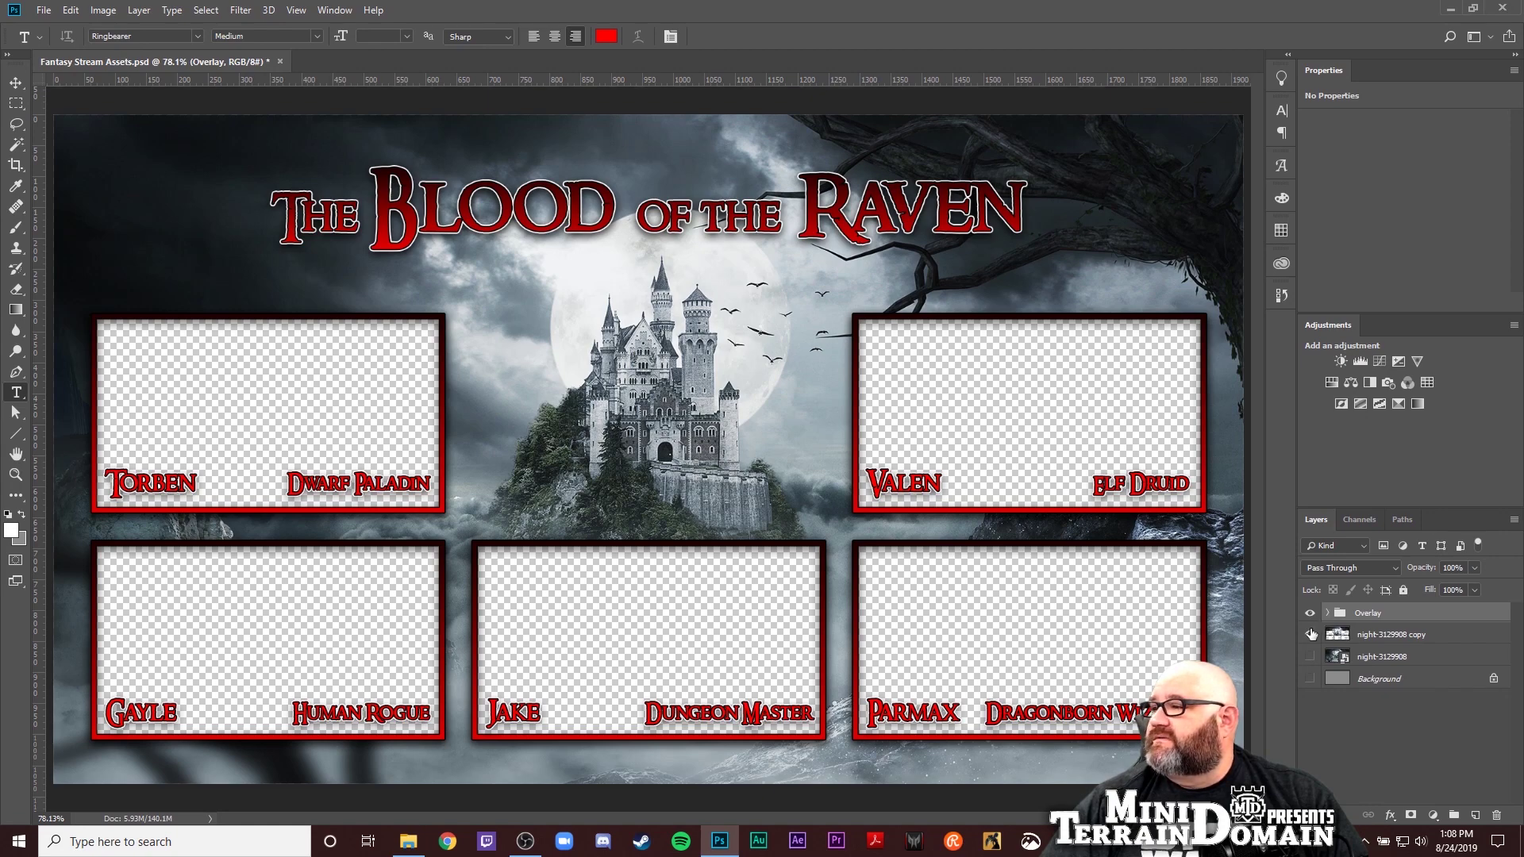
{"action": "left_click", "coordinate": [1309, 634]}
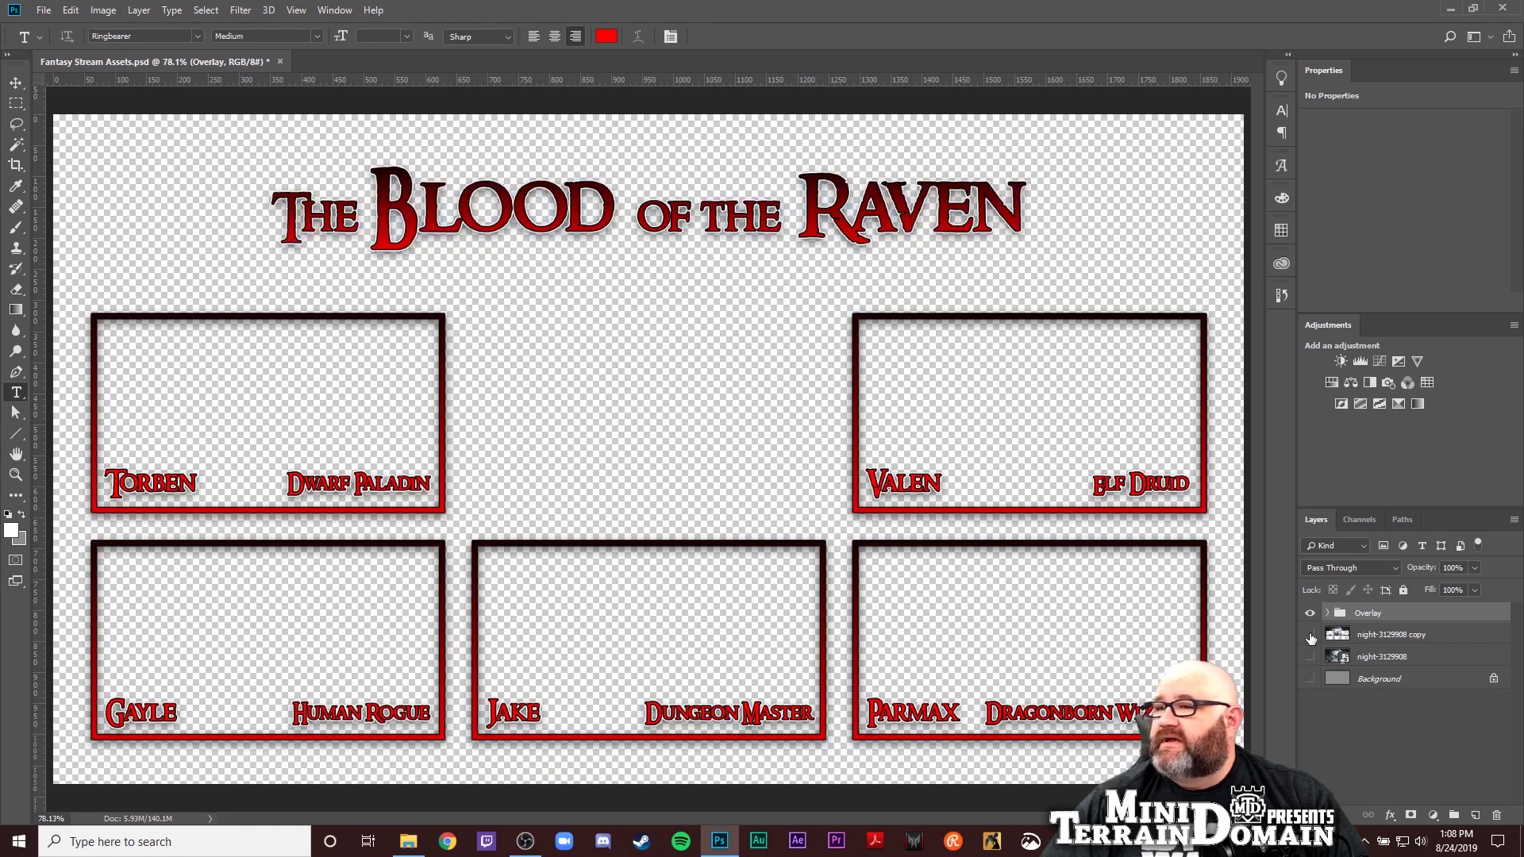
{"action": "left_click", "coordinate": [1310, 635]}
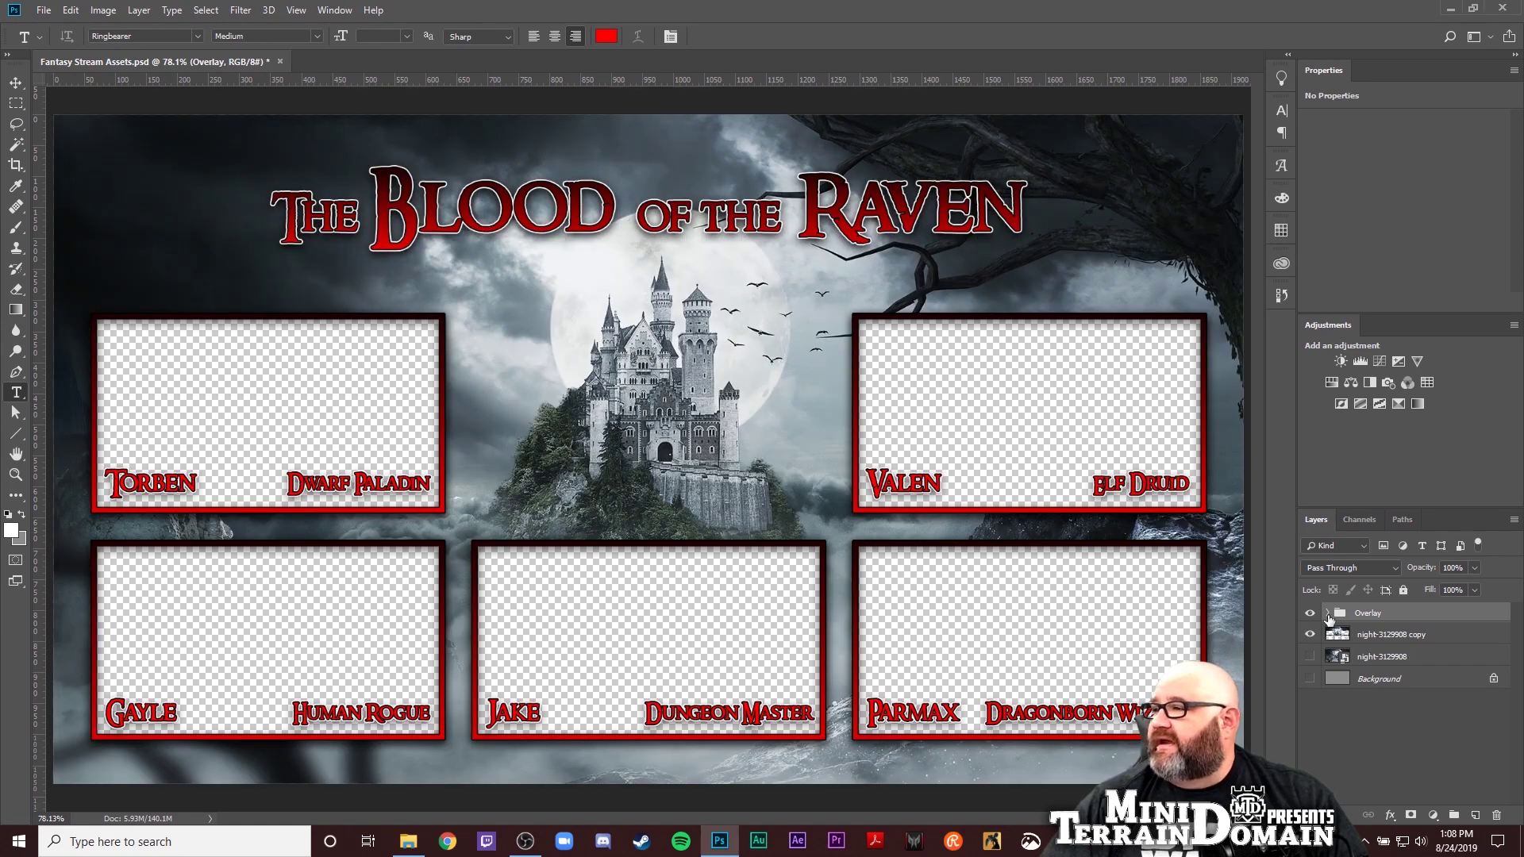
{"action": "left_click", "coordinate": [1327, 613]}
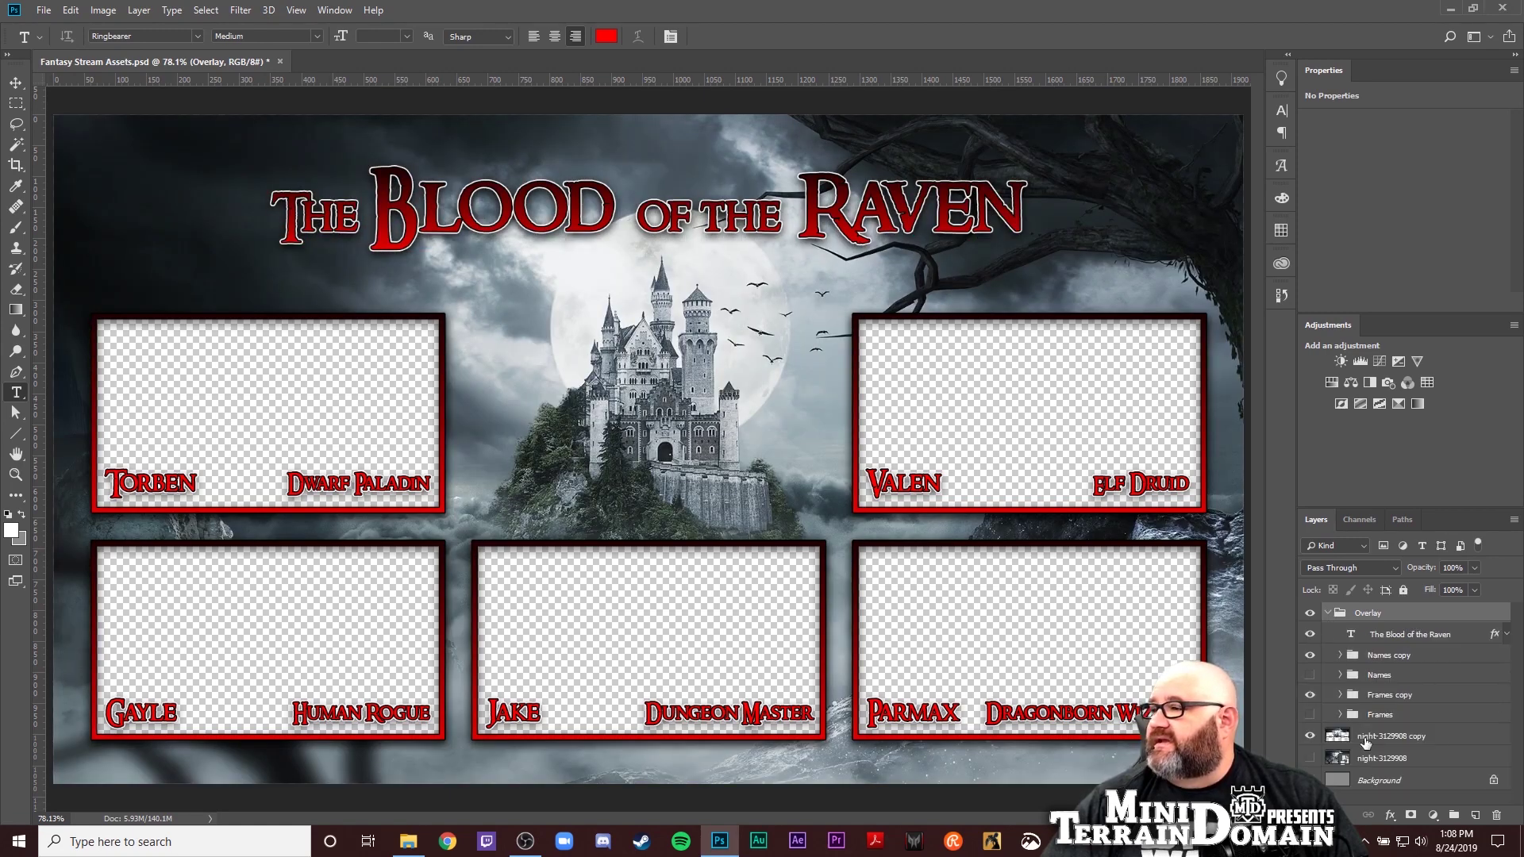
{"action": "left_click_drag", "start_coordinate": [1365, 742], "coordinate": [1376, 727]}
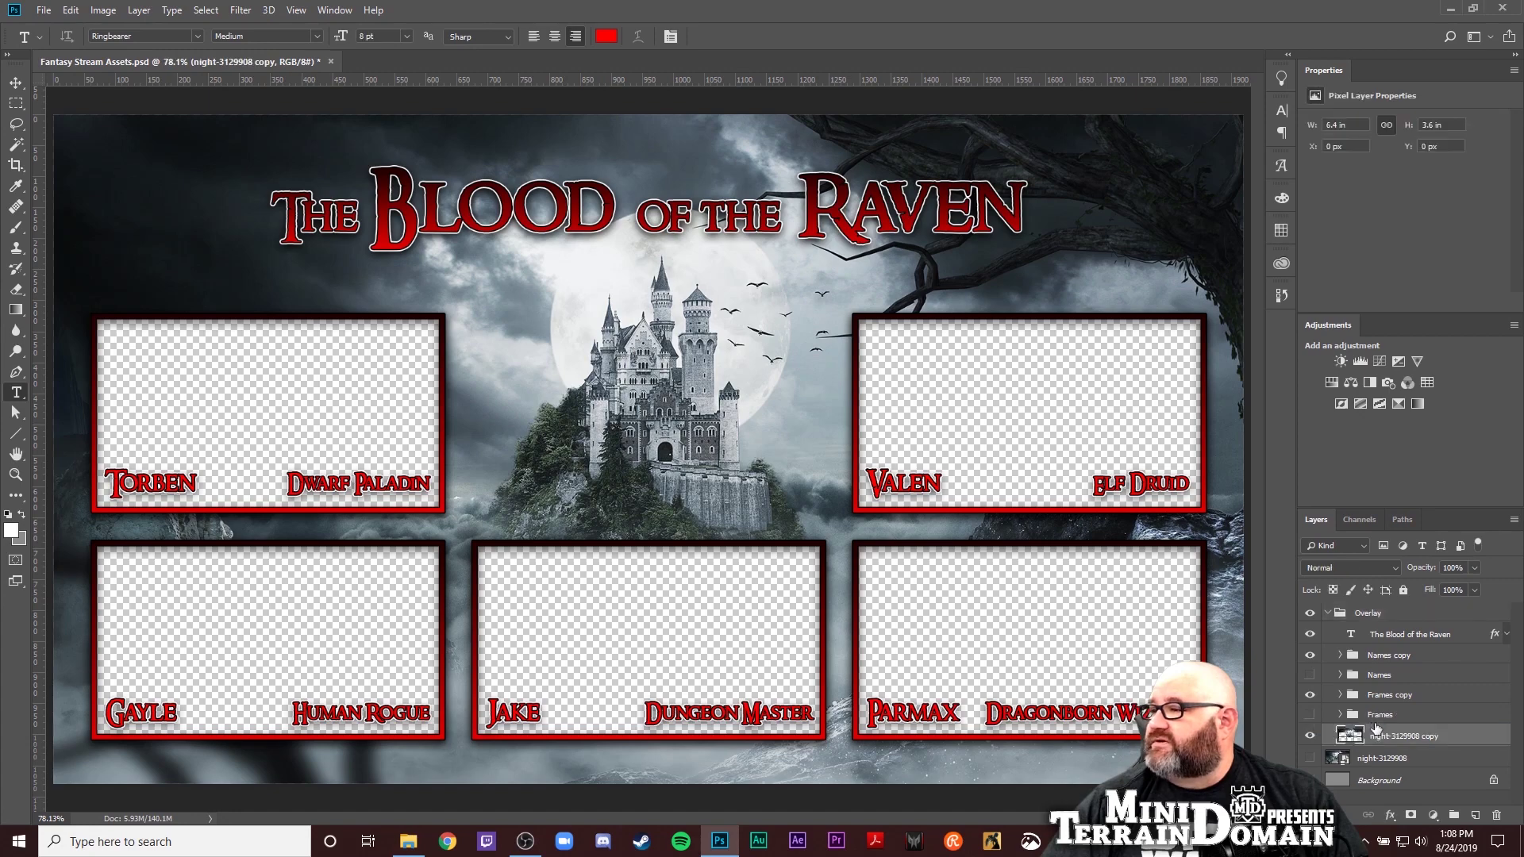
{"action": "left_click", "coordinate": [1327, 612]}
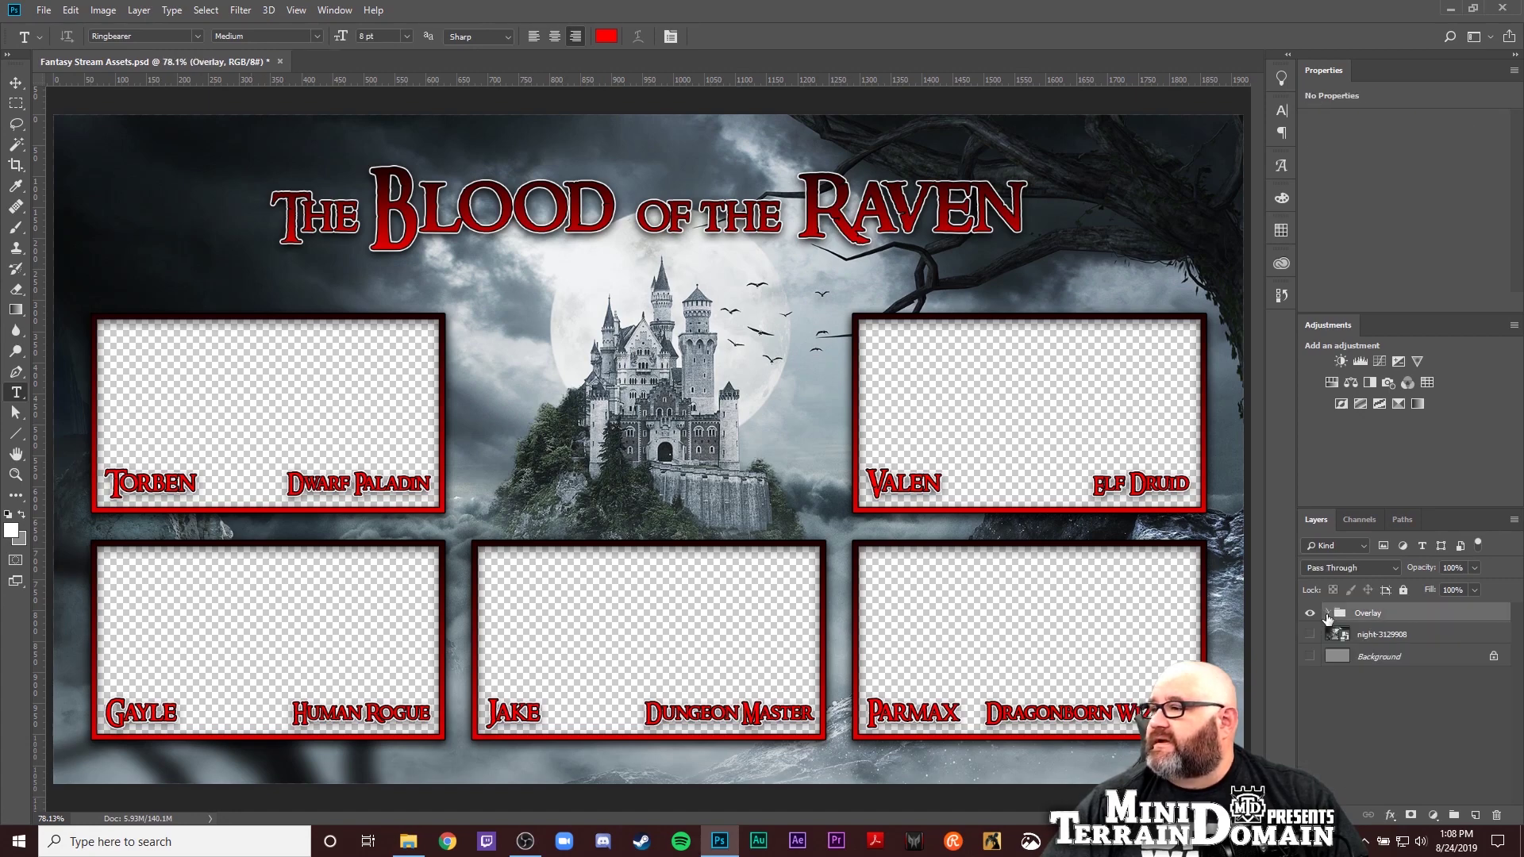
Toggle the Overlay group off and back on, and make the night-3129908 layer visible
{"action": "left_click", "coordinate": [1309, 613]}
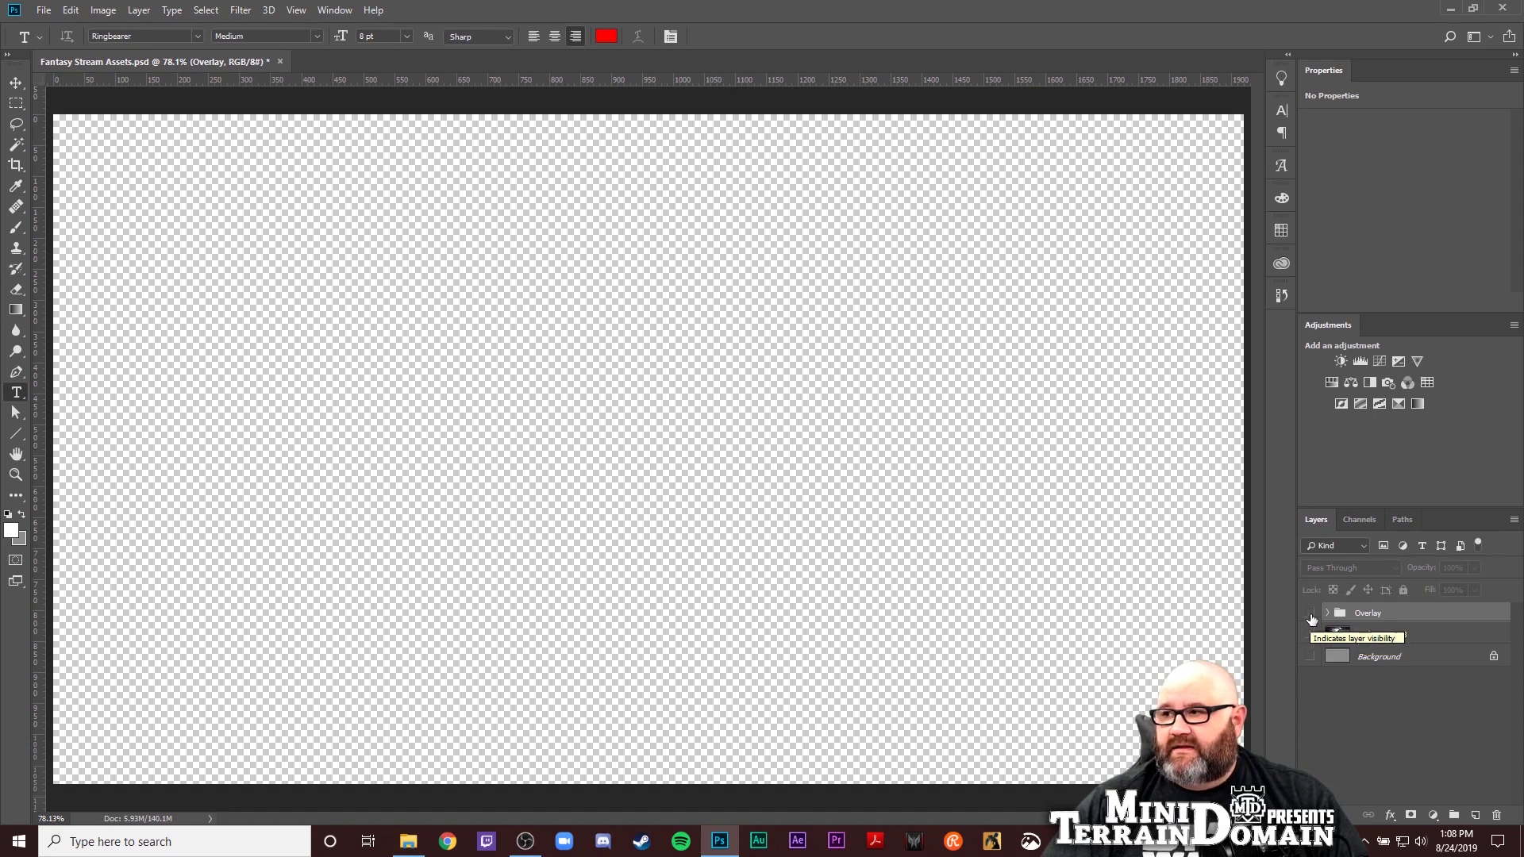
{"action": "left_click", "coordinate": [1310, 613]}
{"action": "left_click", "coordinate": [1310, 634]}
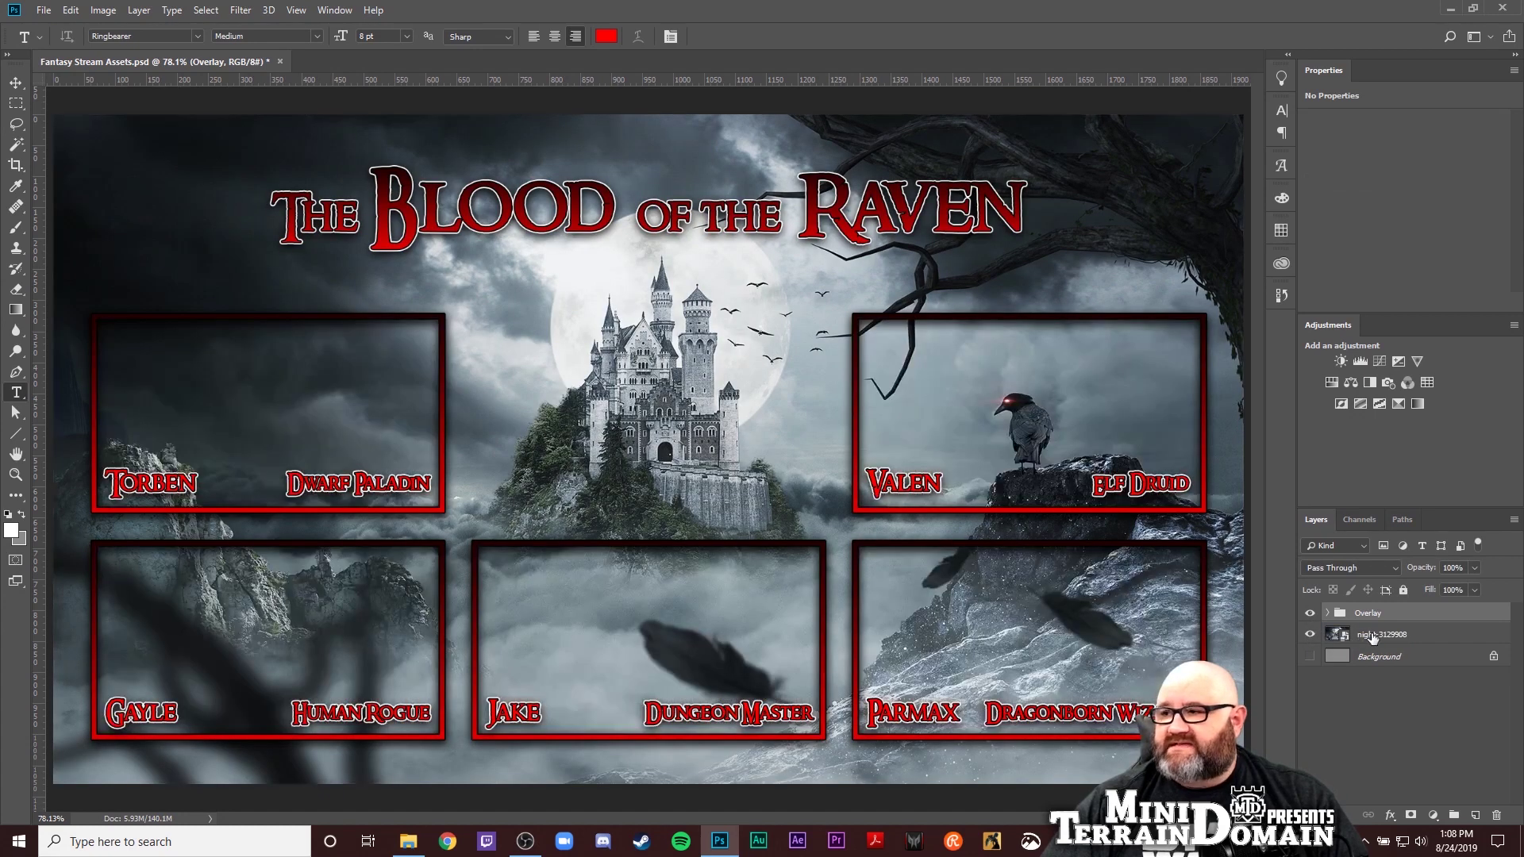
Duplicate the night-3129908 layer, hide the original and rasterize the duplicate
{"action": "left_click", "coordinate": [1375, 635]}
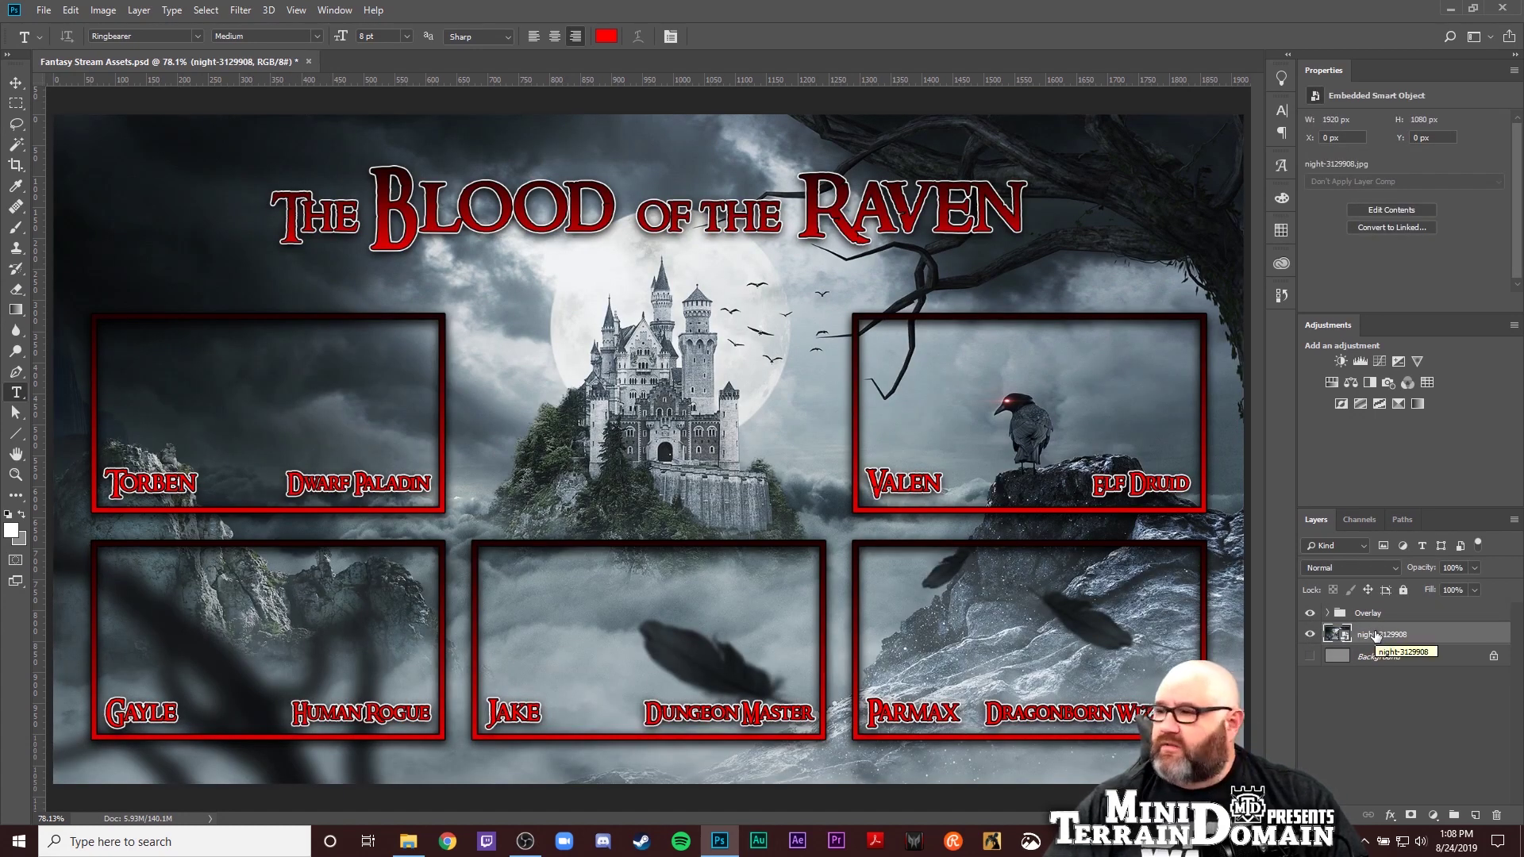
{"action": "key", "text": "ctrl+j"}
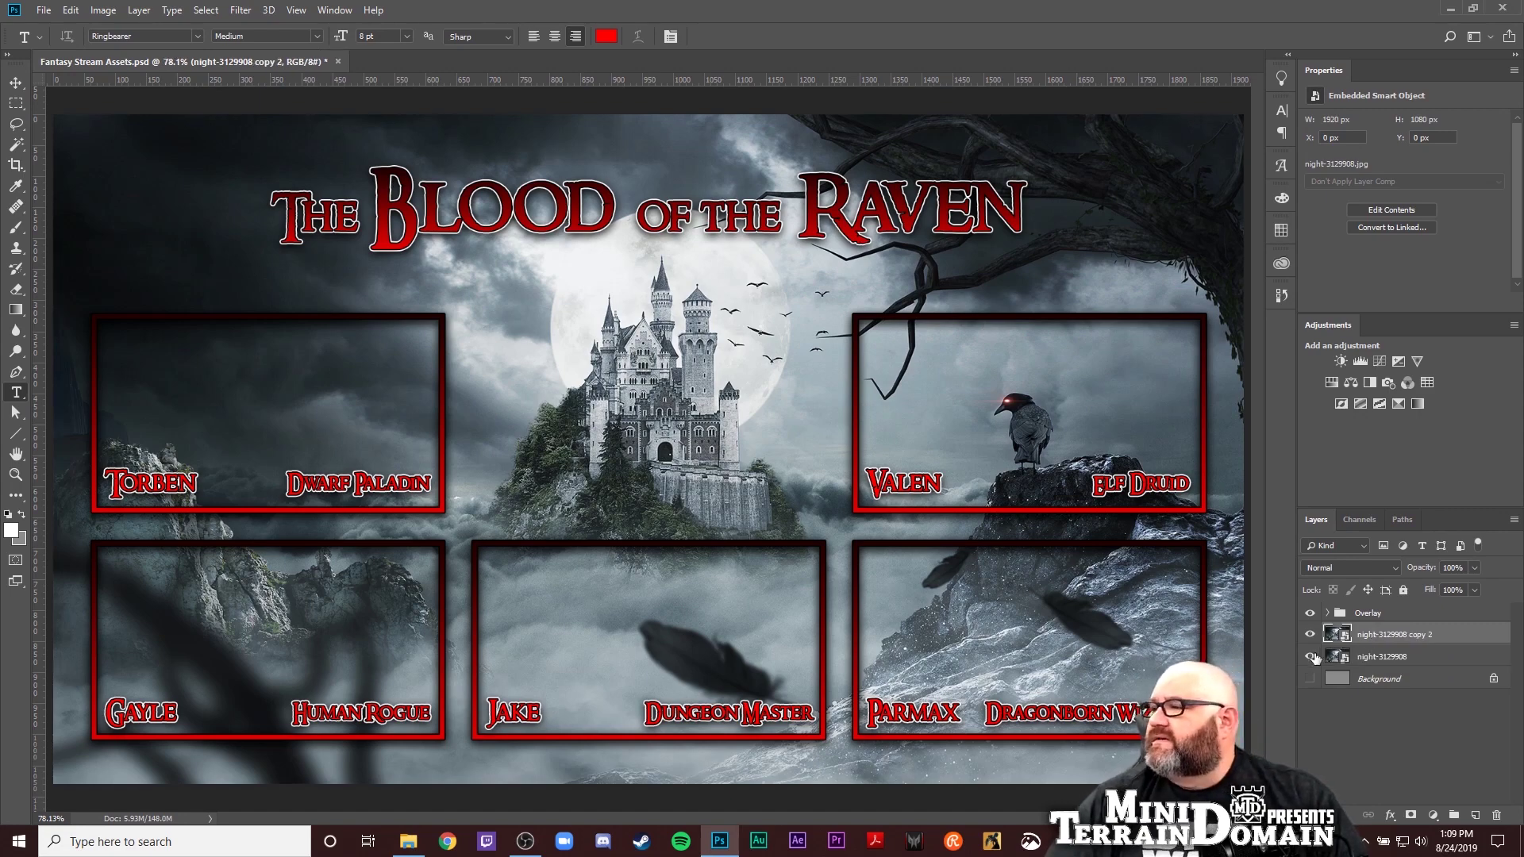
{"action": "right_click", "coordinate": [1396, 638]}
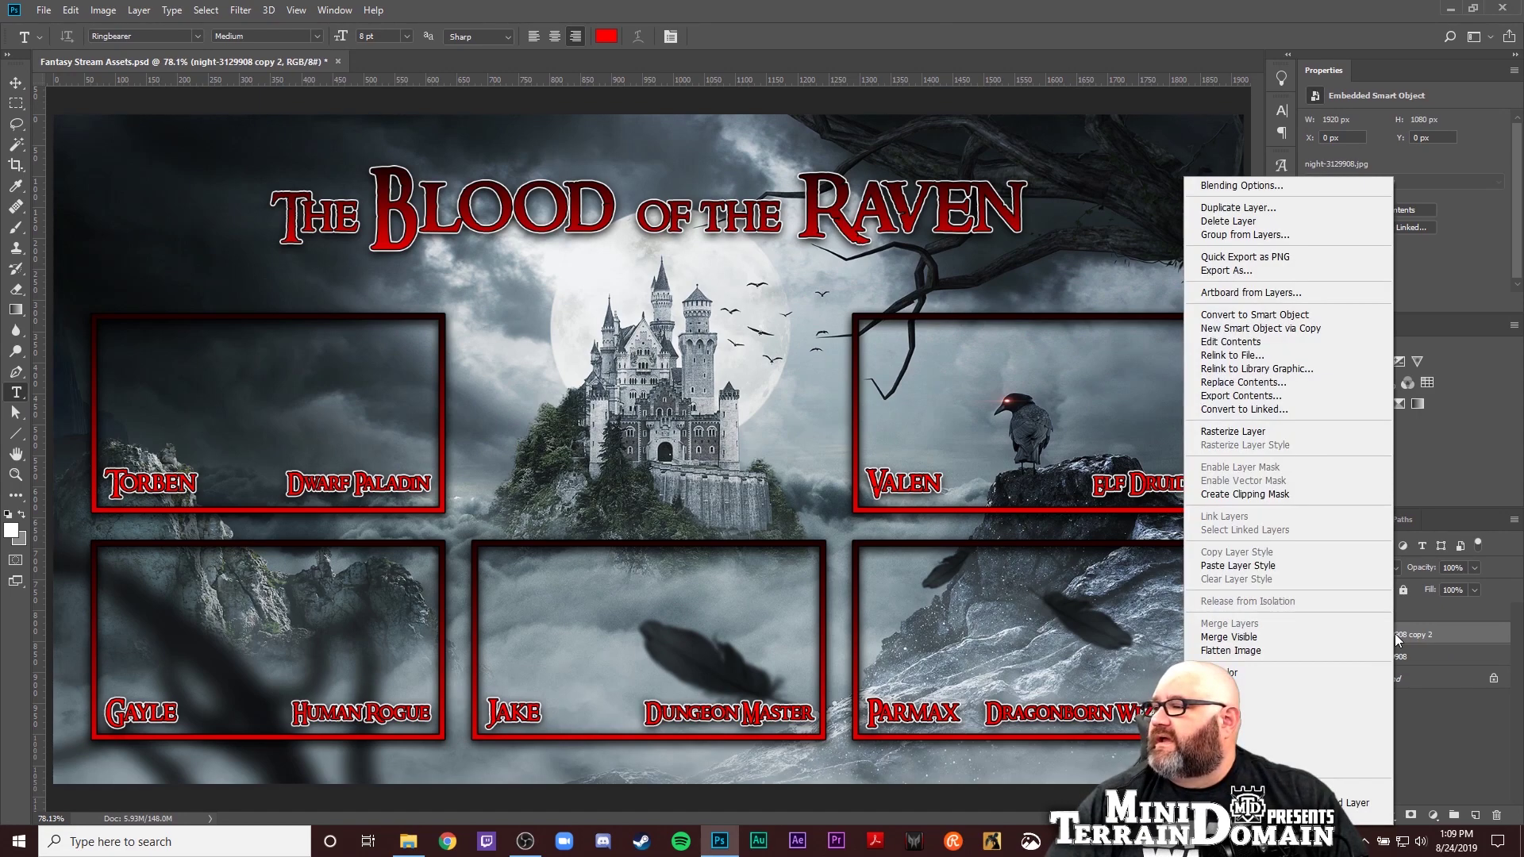
{"action": "left_click", "coordinate": [1309, 429]}
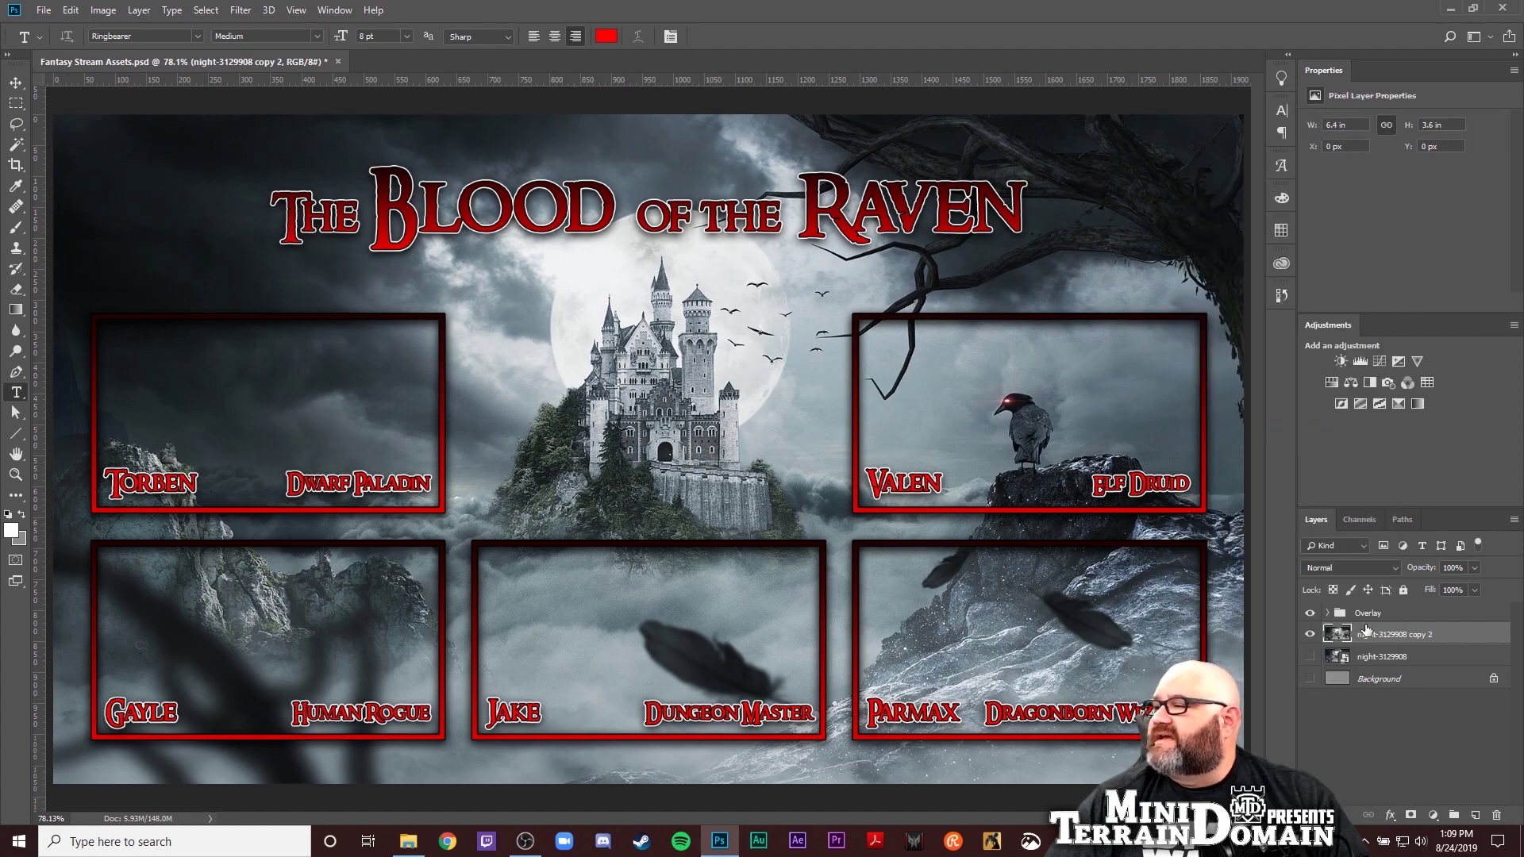
Hide the Overlay group and place a duplicate of its The Blood of the Raven text layer above the group
{"action": "left_click", "coordinate": [1310, 613]}
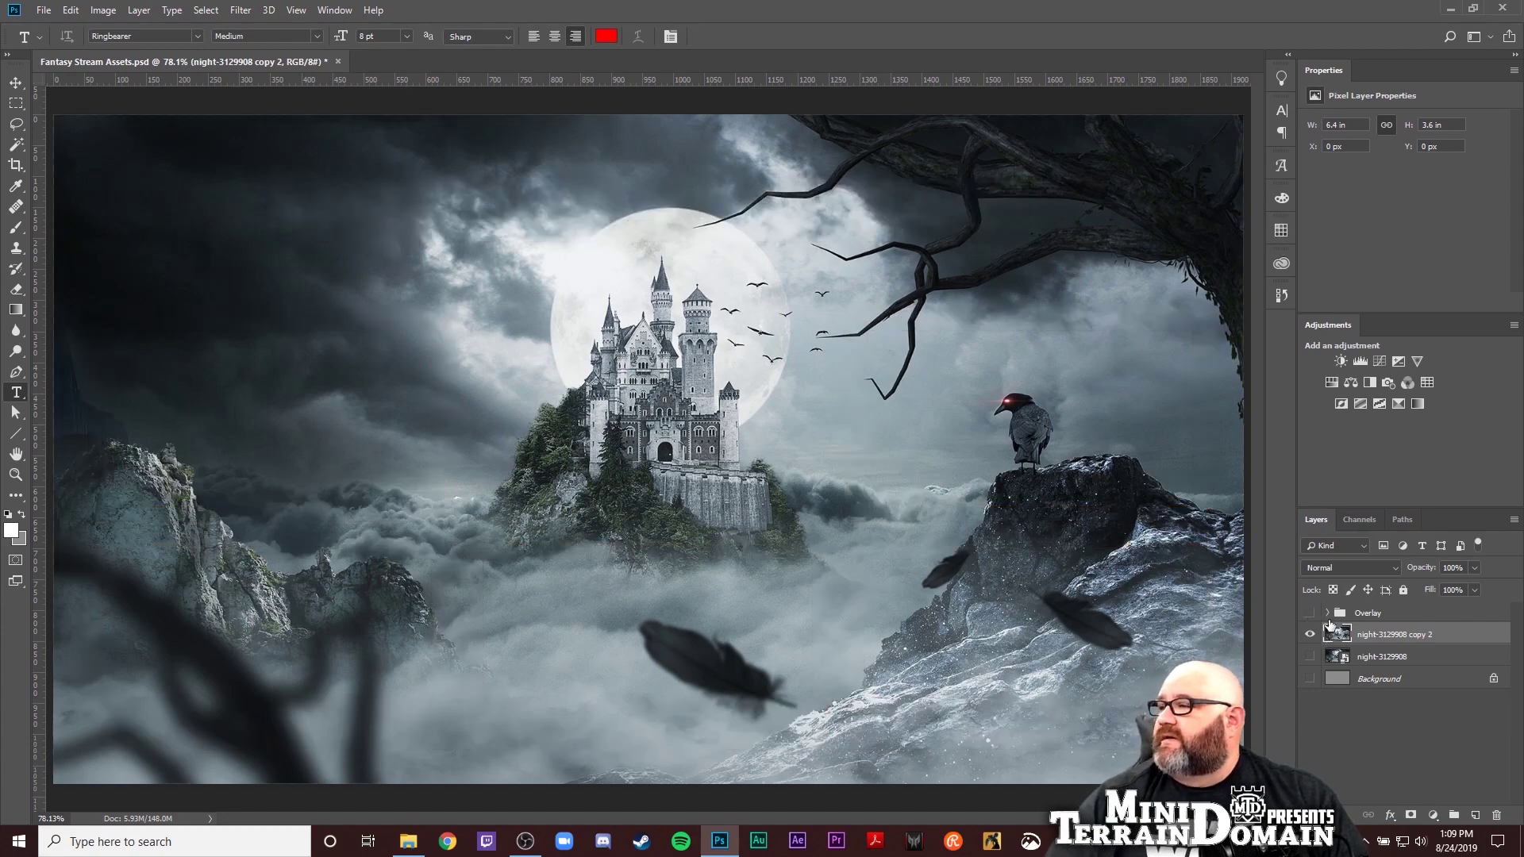
{"action": "left_click", "coordinate": [1328, 613]}
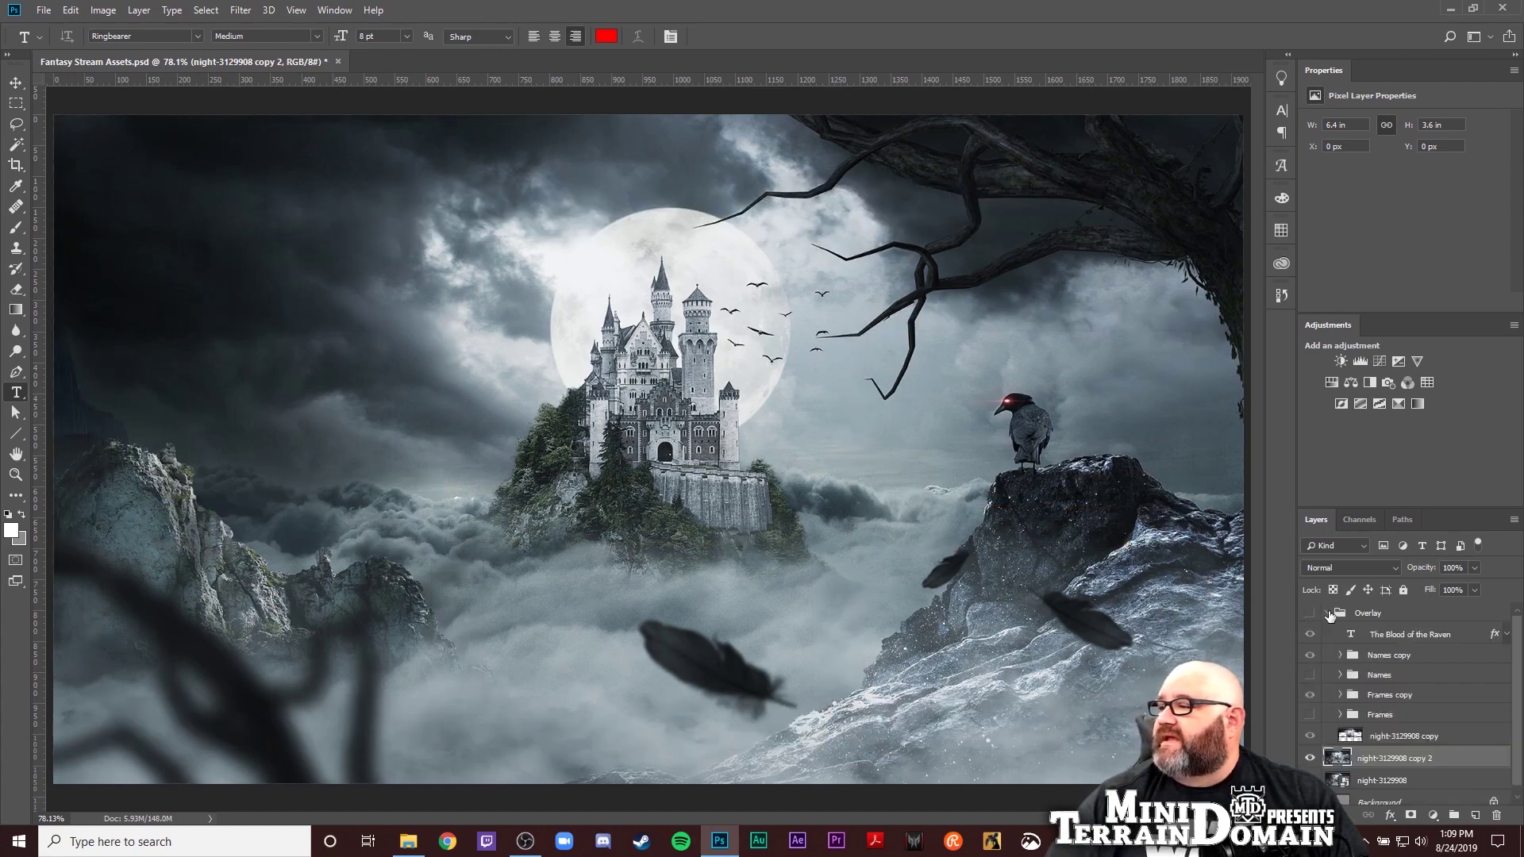
{"action": "left_click", "coordinate": [1390, 635]}
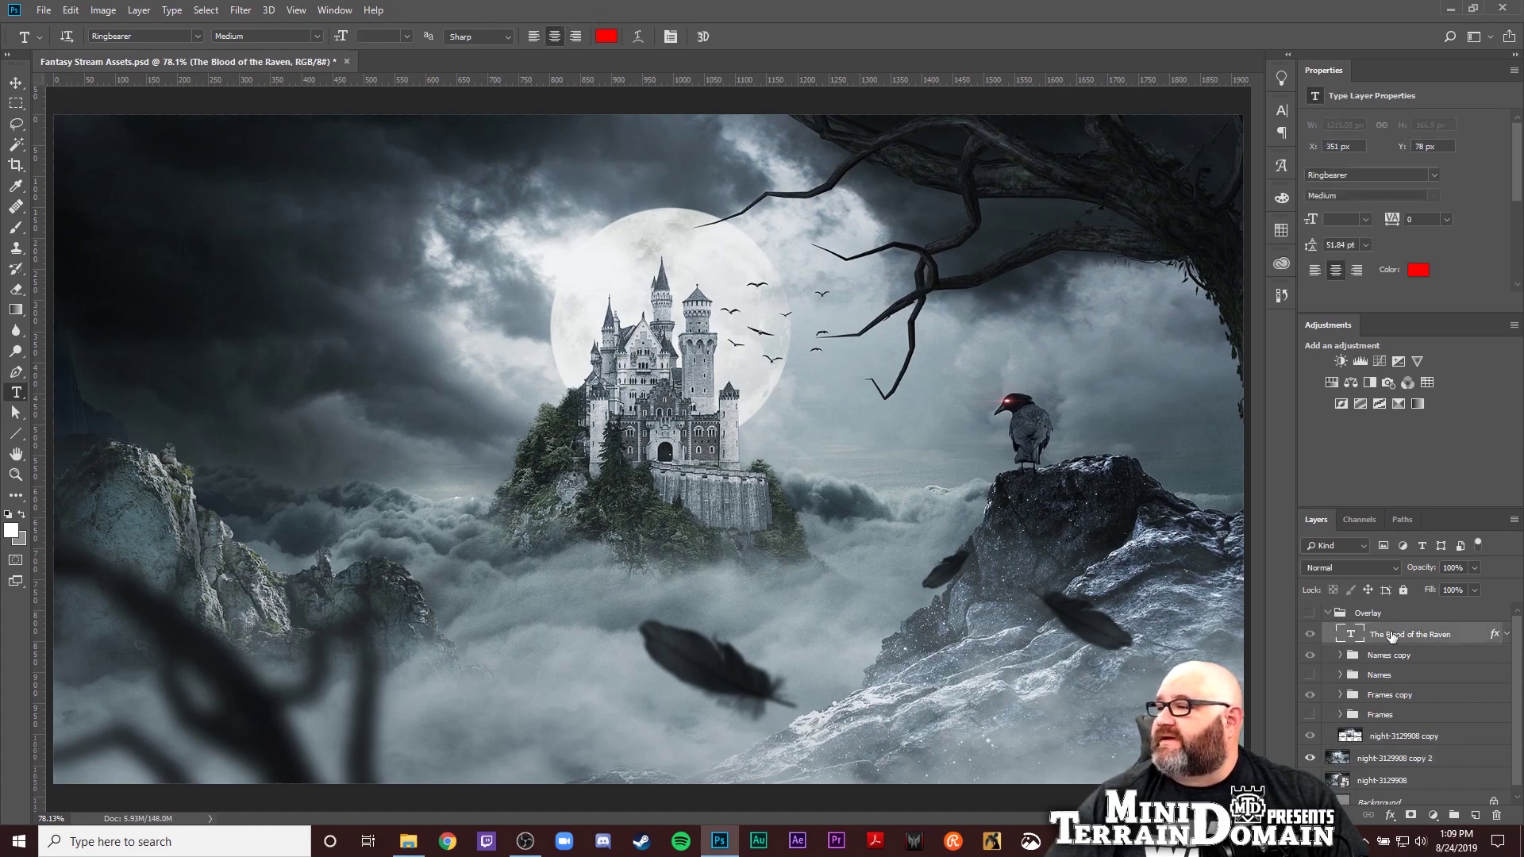
{"action": "key", "text": "ctrl+j"}
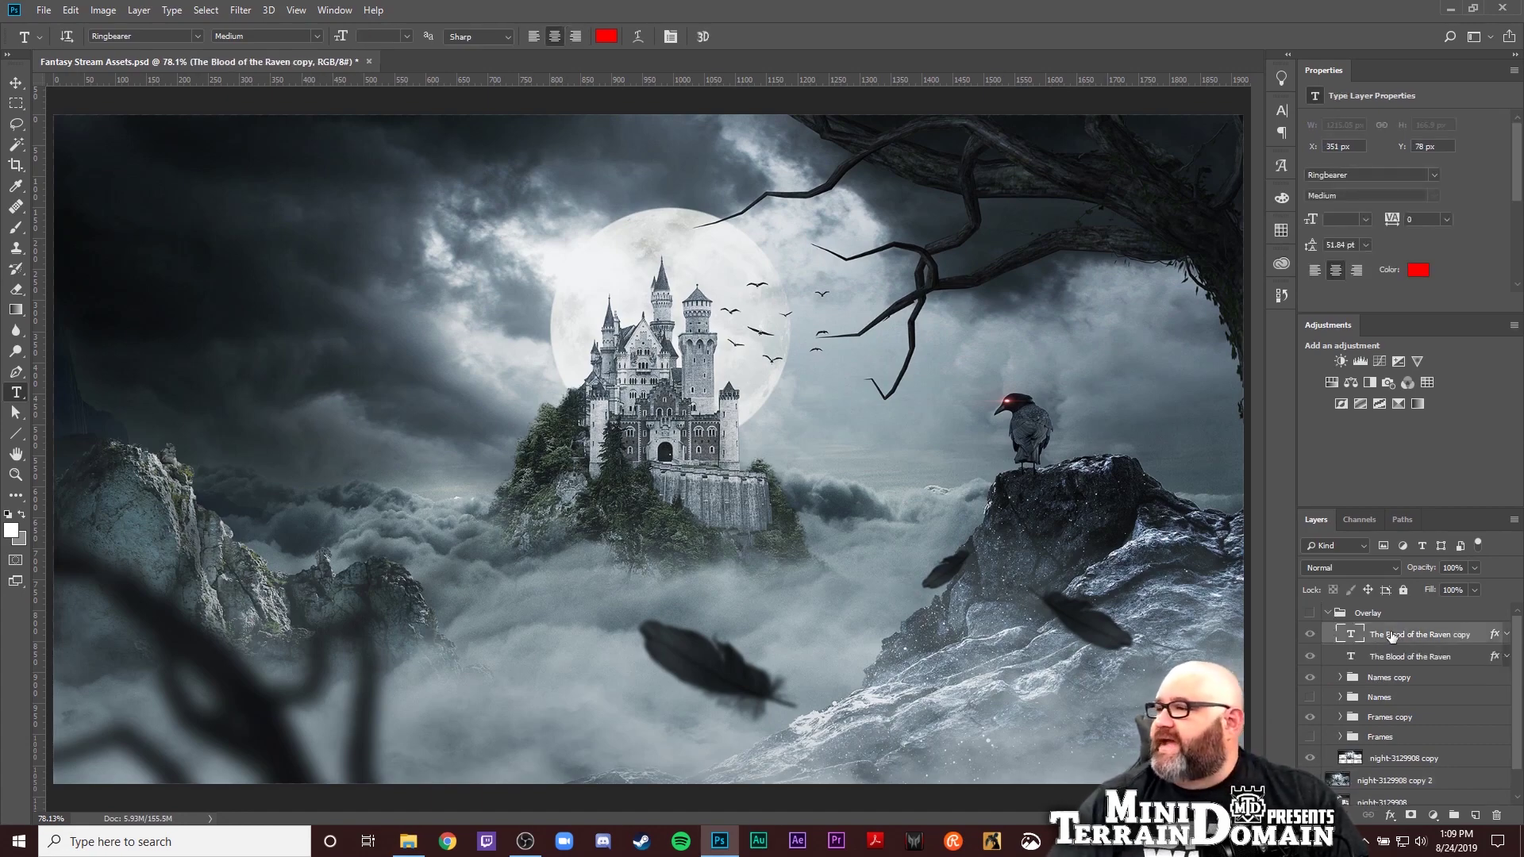
{"action": "left_click_drag", "start_coordinate": [1390, 635], "coordinate": [1387, 608]}
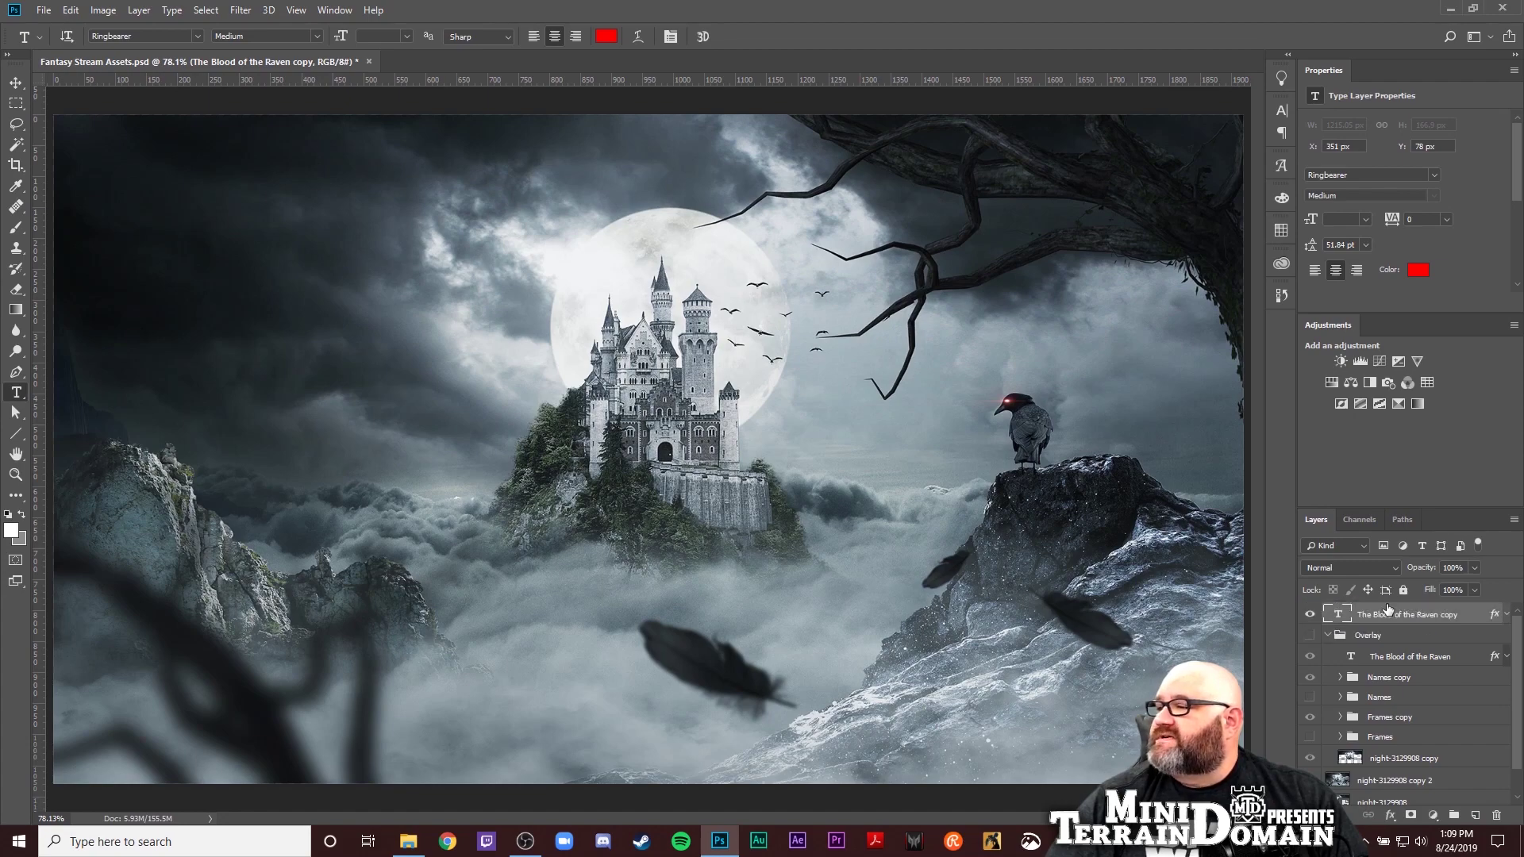
{"action": "left_click", "coordinate": [1327, 636]}
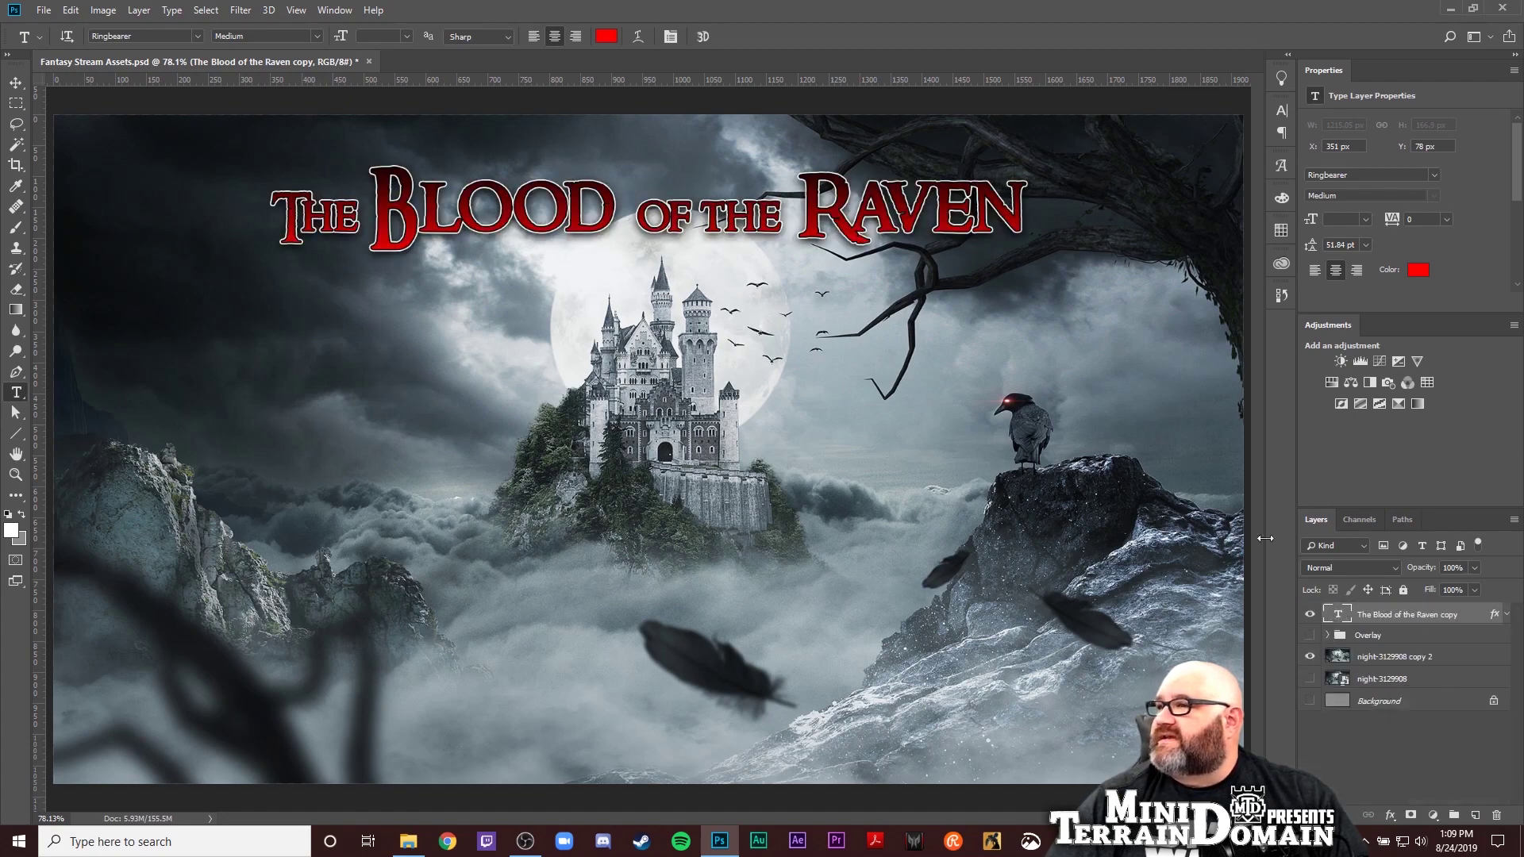
Center the duplicated title on the canvas and scale it proportionally about its center to about 135%
{"action": "key", "text": "ctrl+t"}
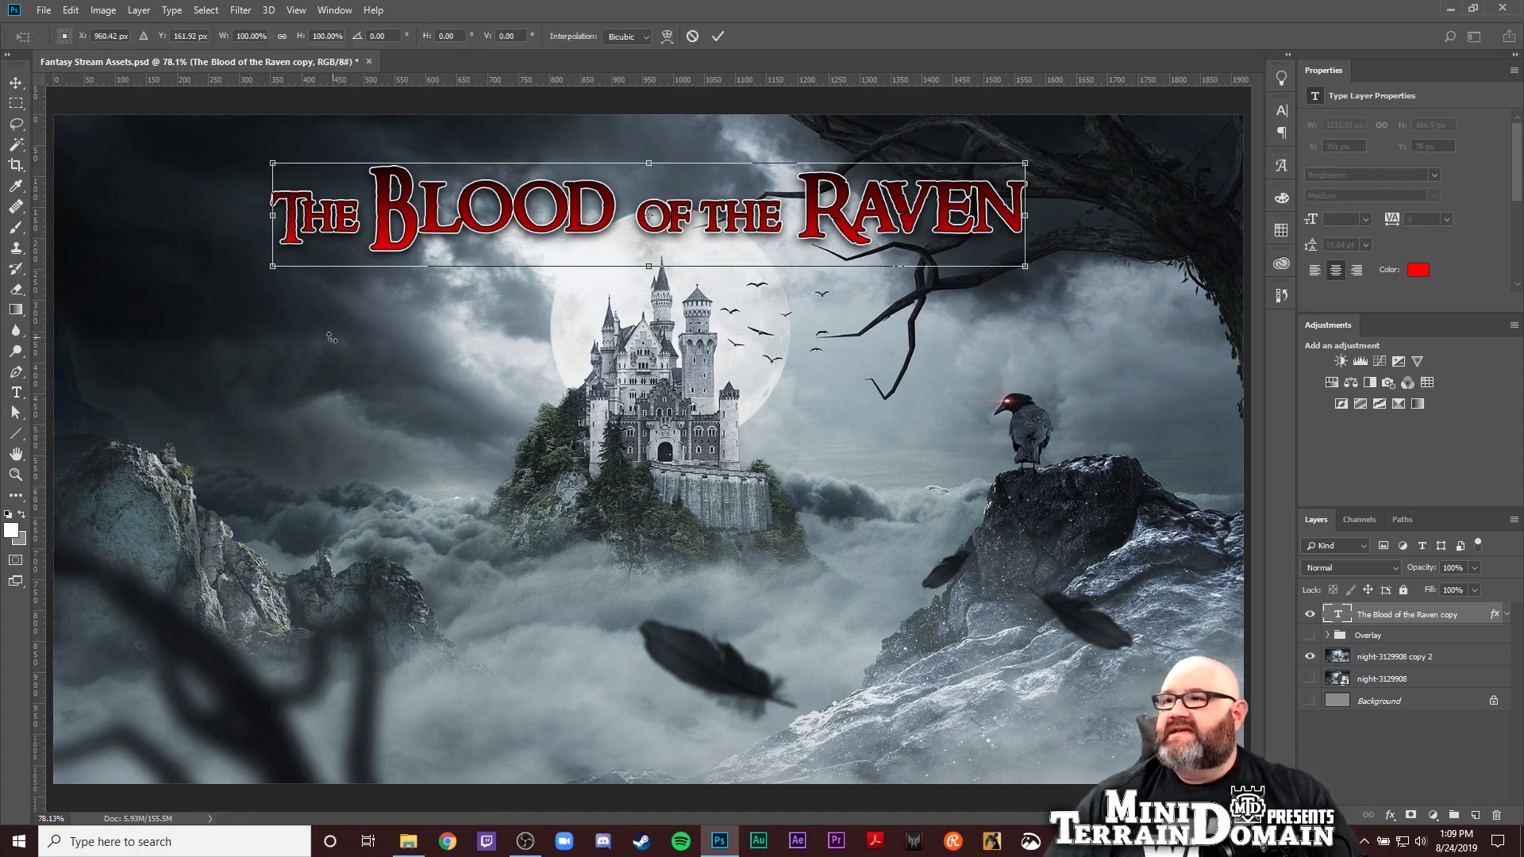
{"action": "left_click_drag", "start_coordinate": [633, 179], "coordinate": [621, 414]}
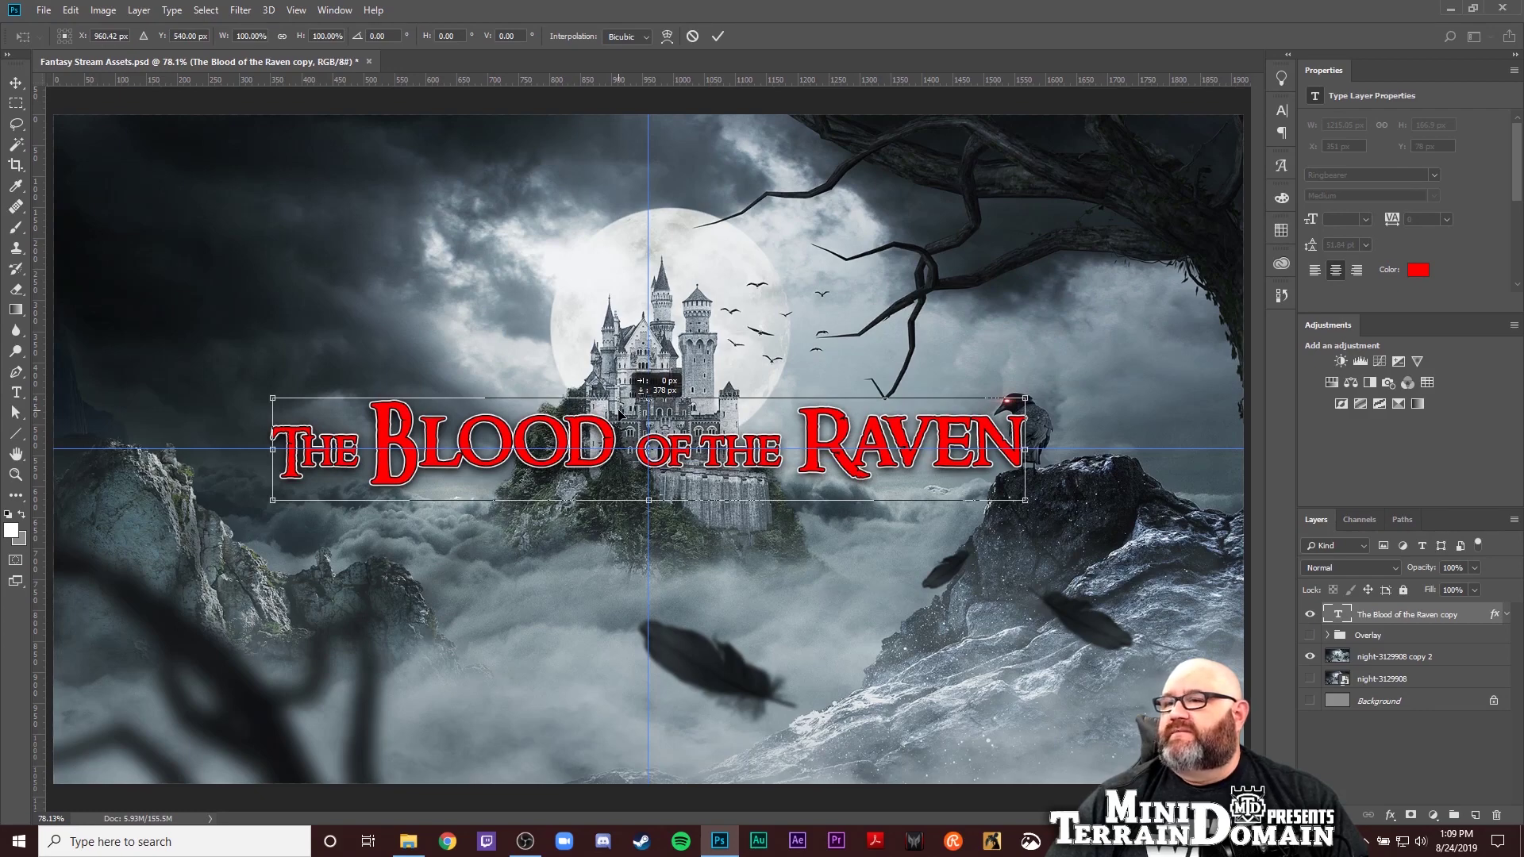
{"action": "left_click_drag", "start_coordinate": [619, 412], "coordinate": [620, 413]}
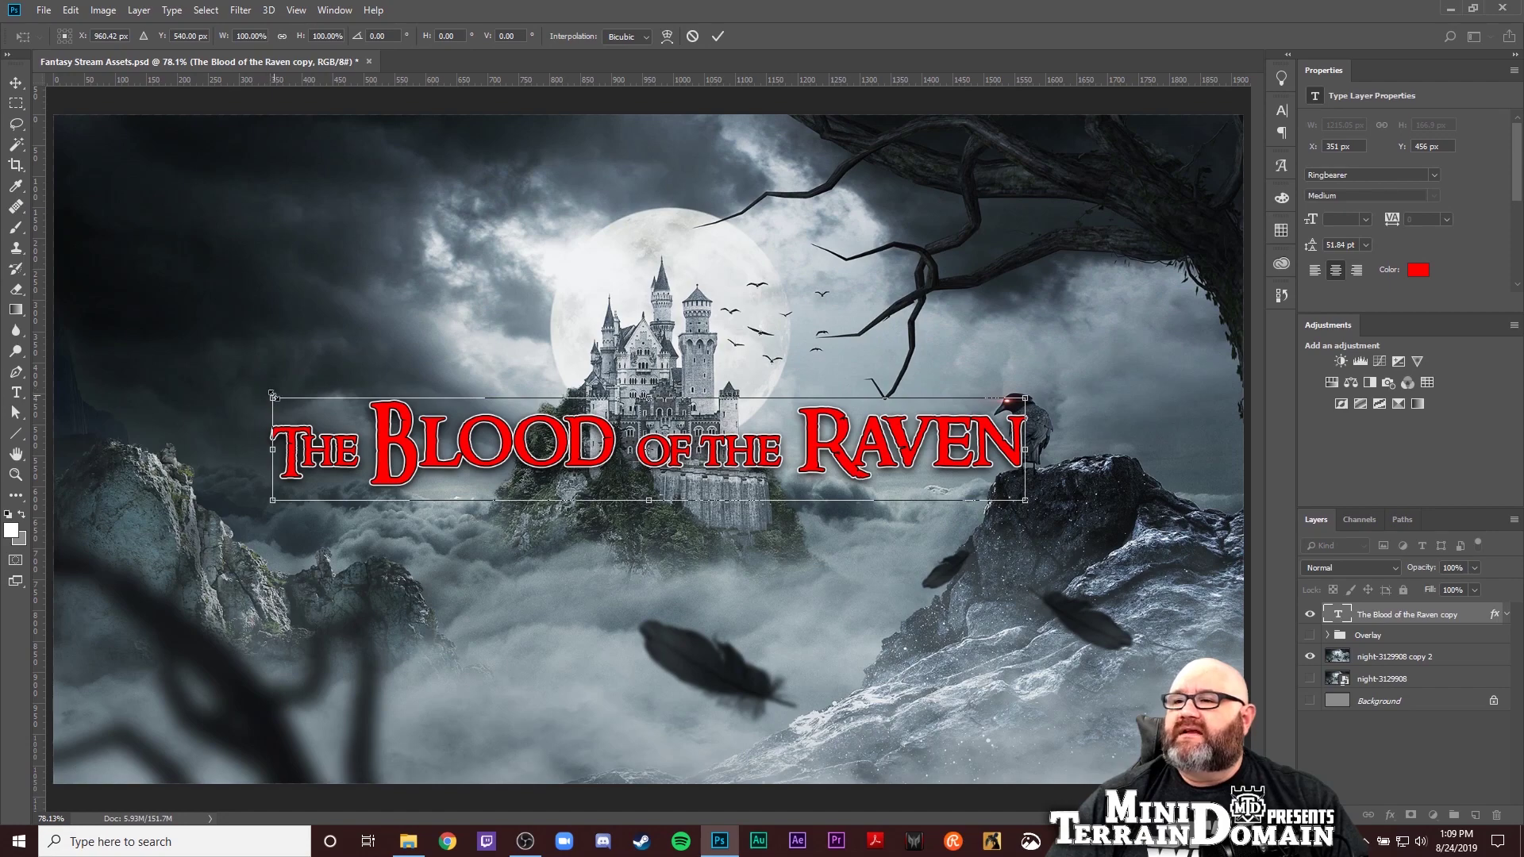
{"action": "left_click_drag", "start_coordinate": [272, 395], "coordinate": [150, 328]}
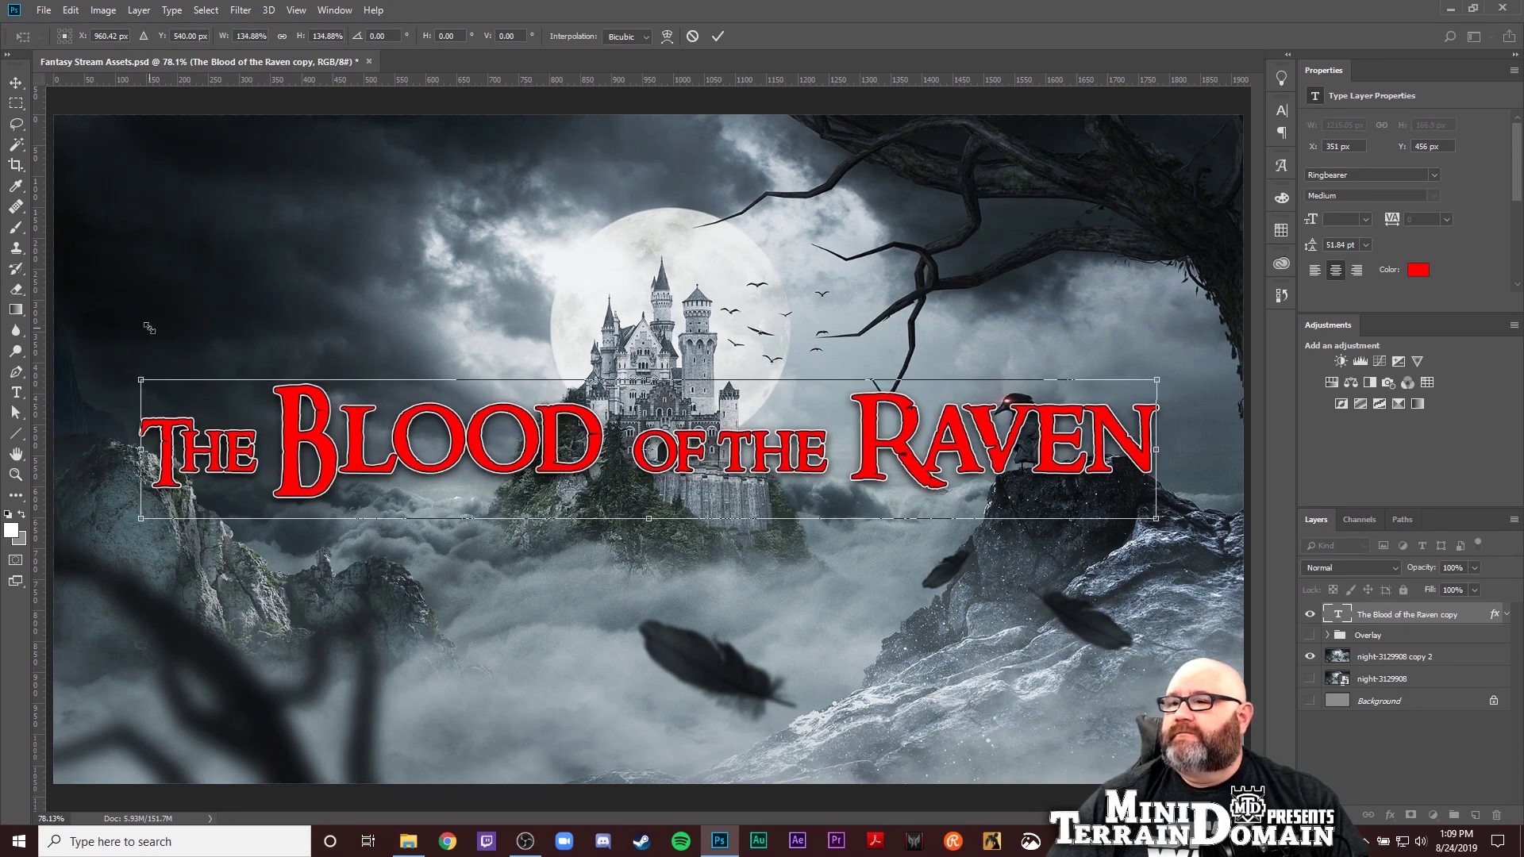
{"action": "key", "text": "Return"}
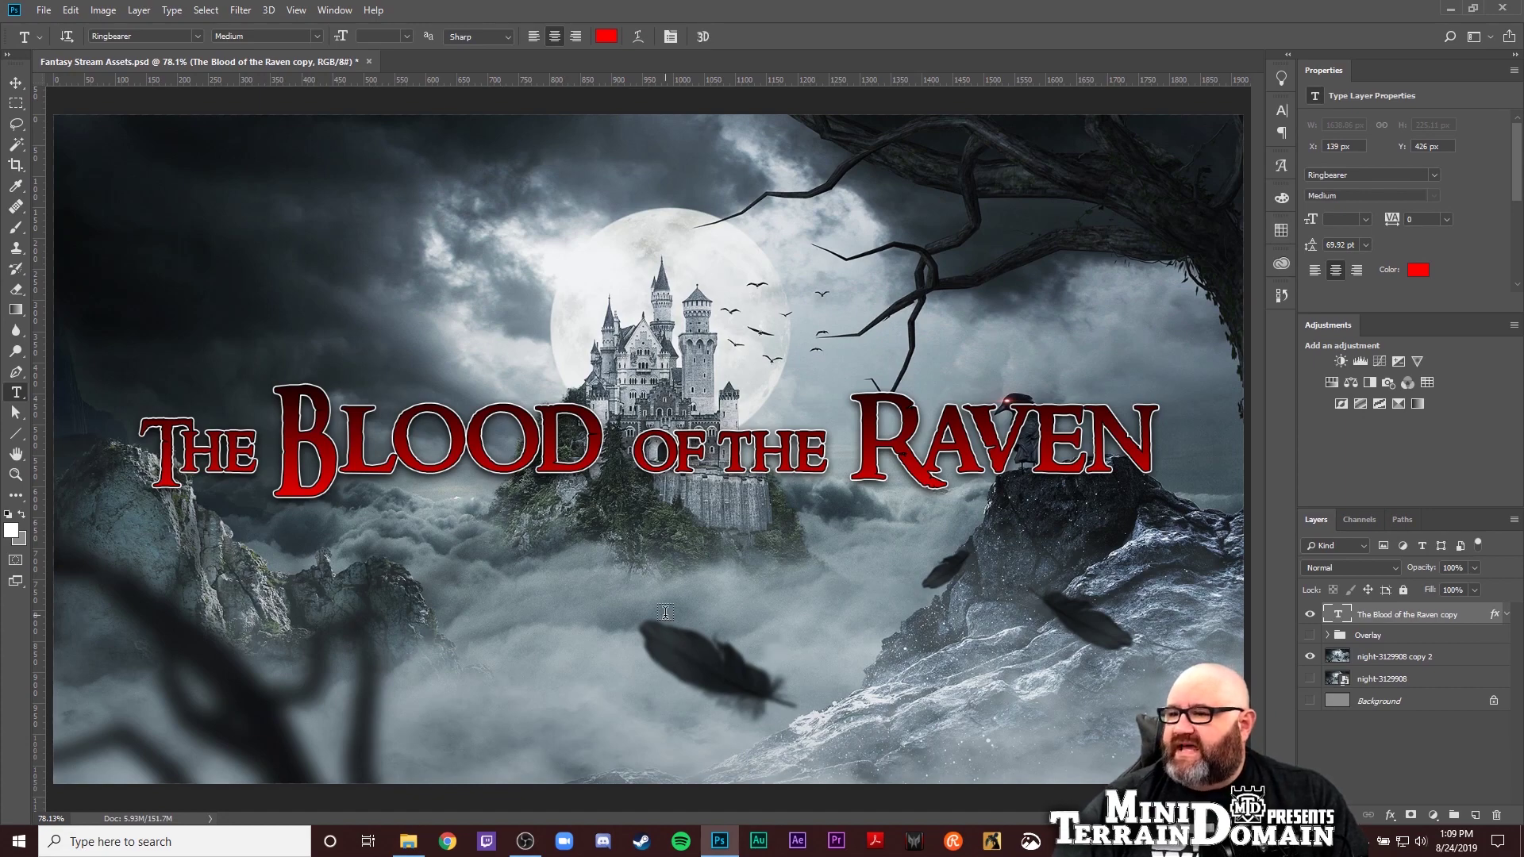
Start a new center-aligned text line below the title, over the feather, with the text color set to white (ffffff)
{"action": "left_click", "coordinate": [660, 652]}
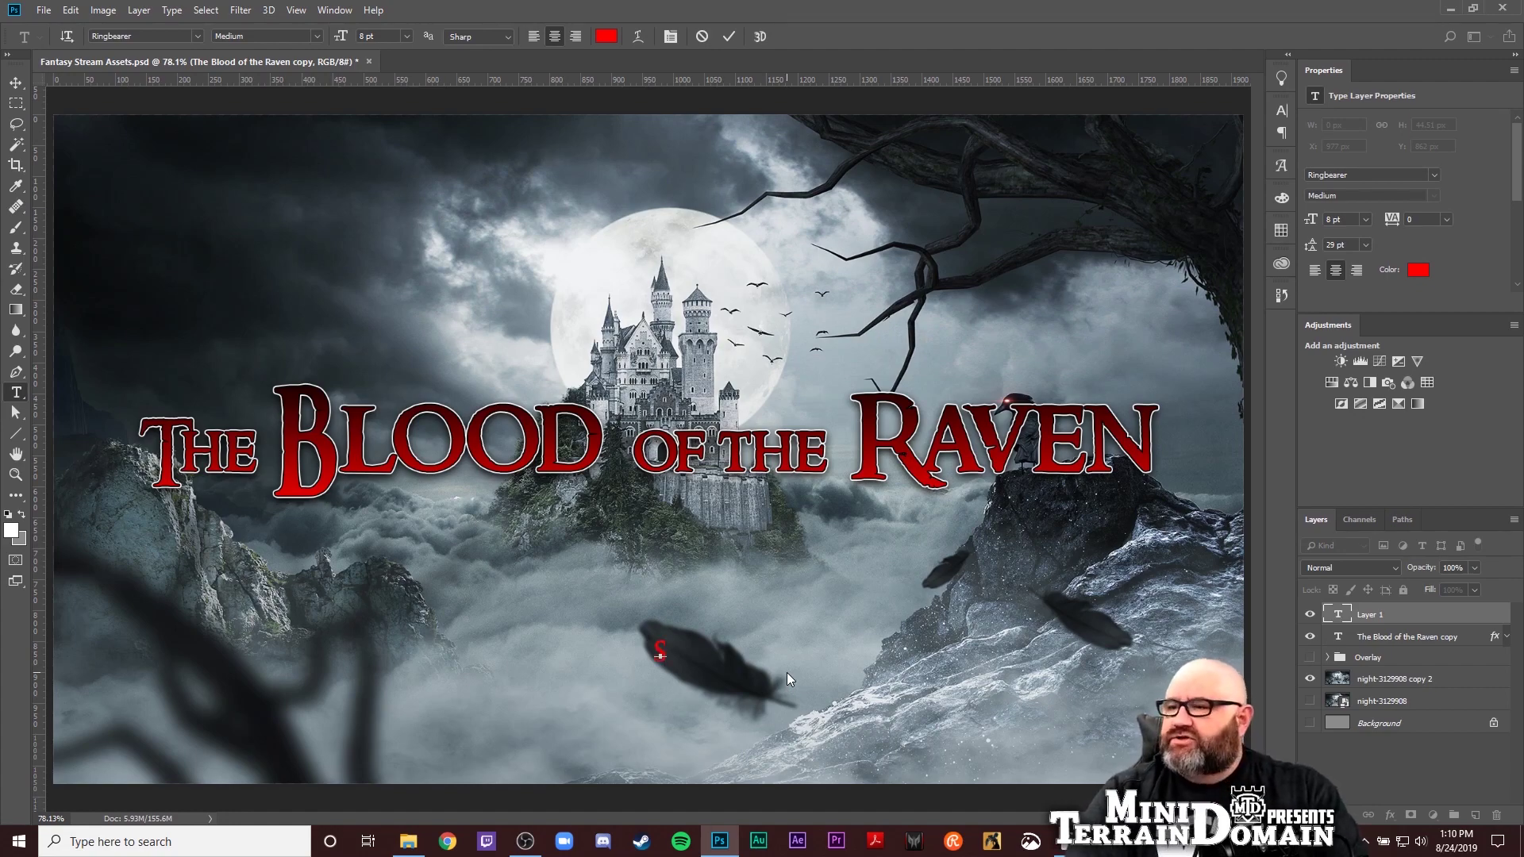
{"action": "left_click", "coordinate": [1418, 269]}
{"action": "left_click", "coordinate": [1050, 361]}
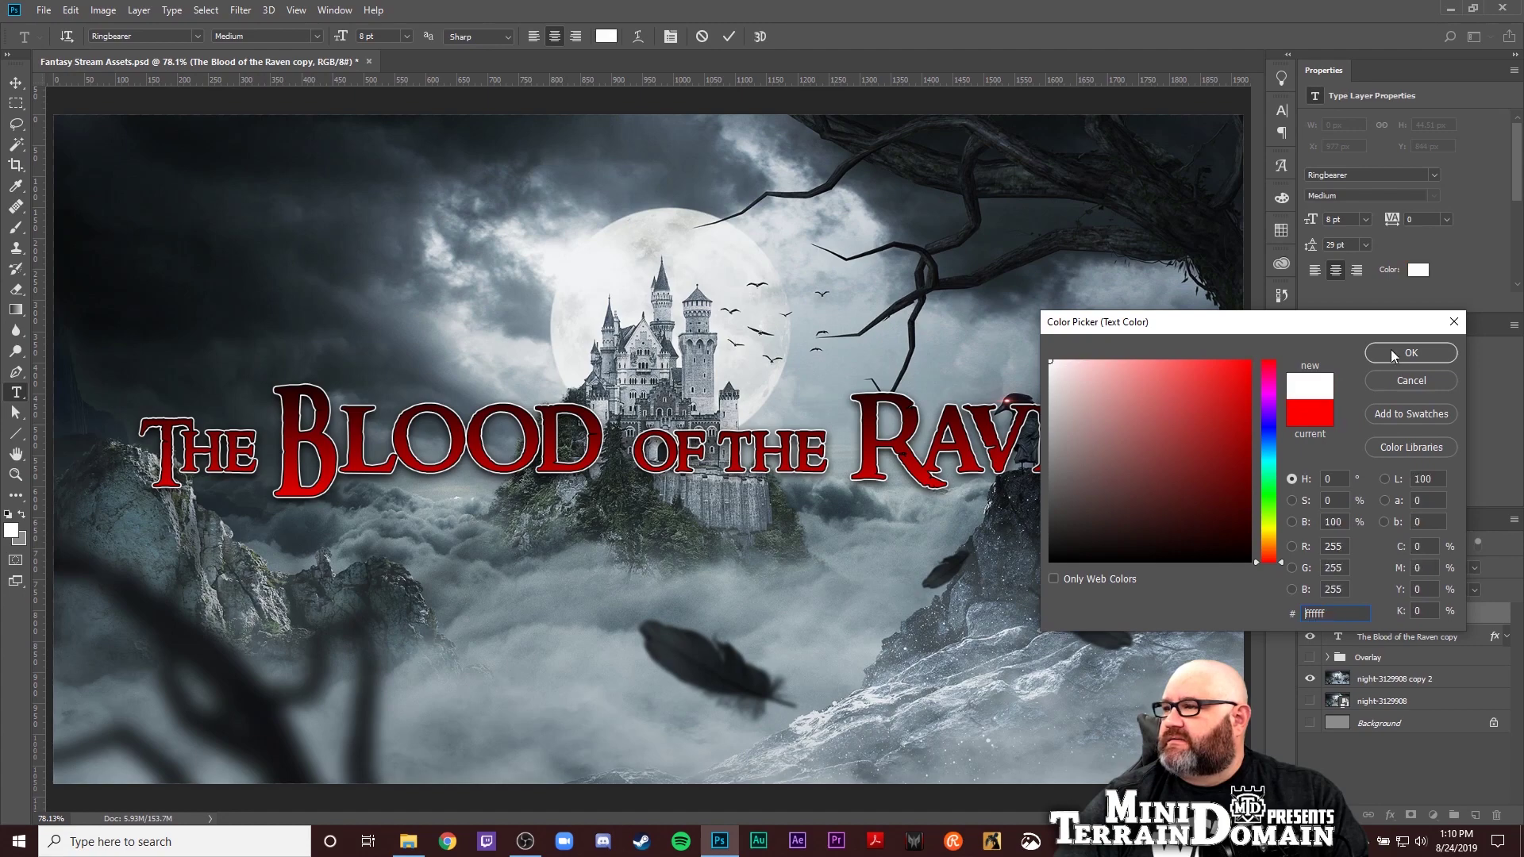
{"action": "left_click", "coordinate": [1374, 355]}
Enter "Streaming Every Thursday at 9pm Eastern" as the line's text and commit it
{"action": "type", "text": "S"}
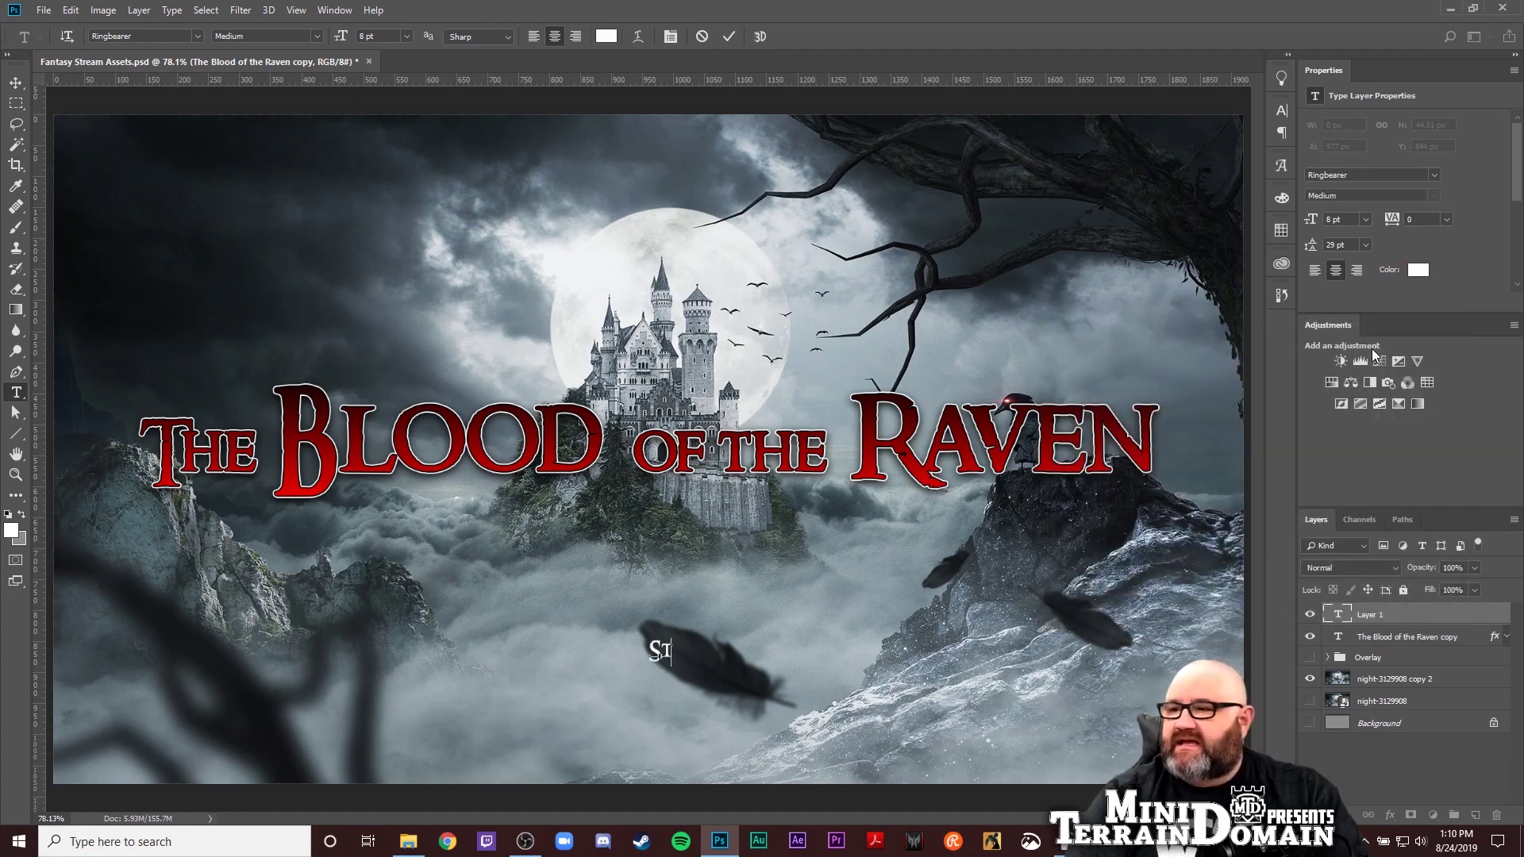
{"action": "type", "text": "treaming E"}
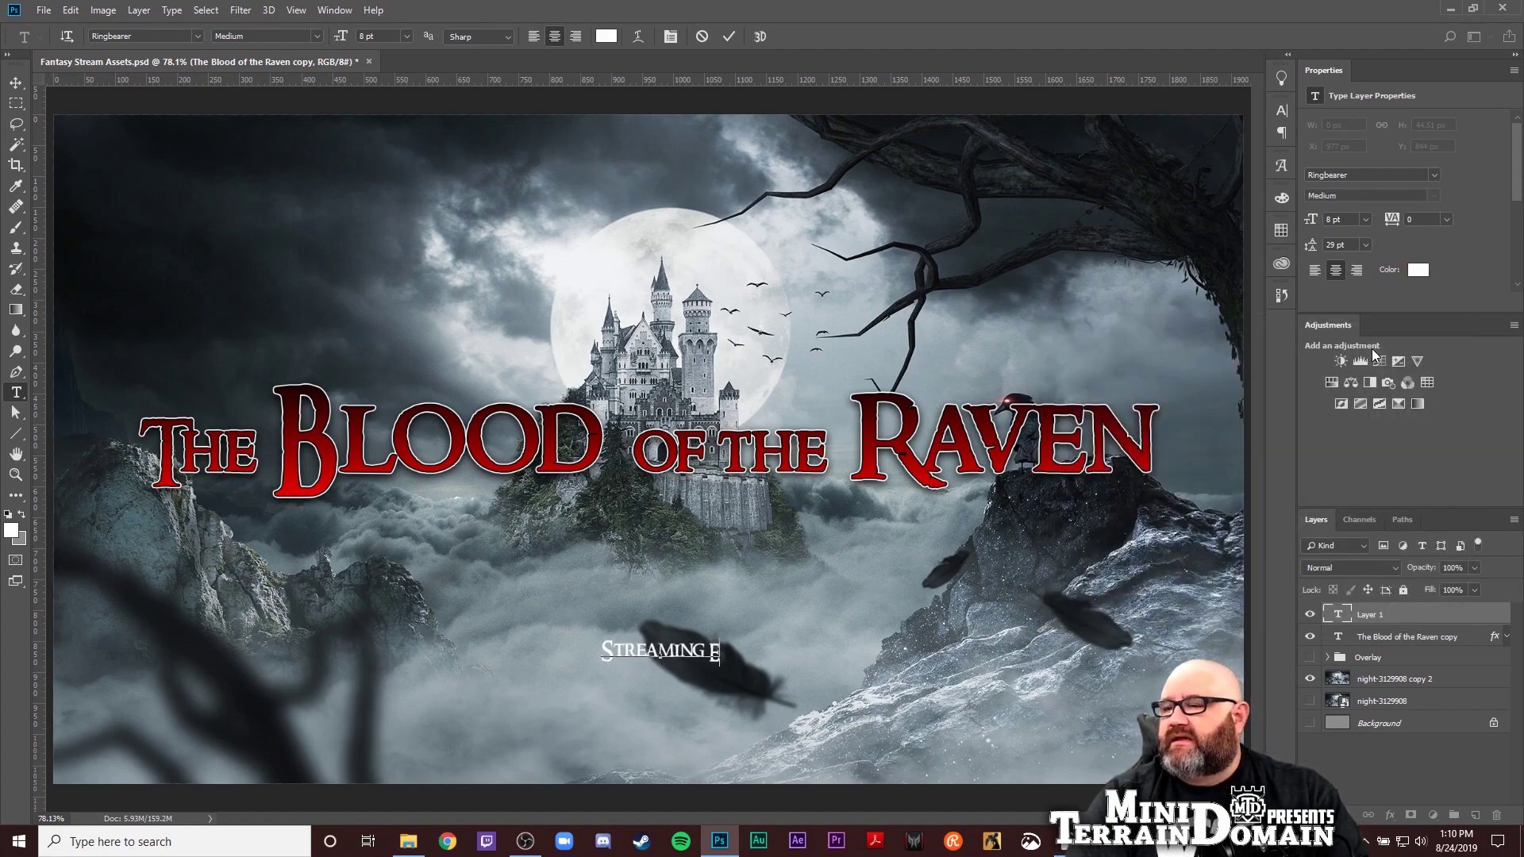
{"action": "type", "text": "very Thursdy"}
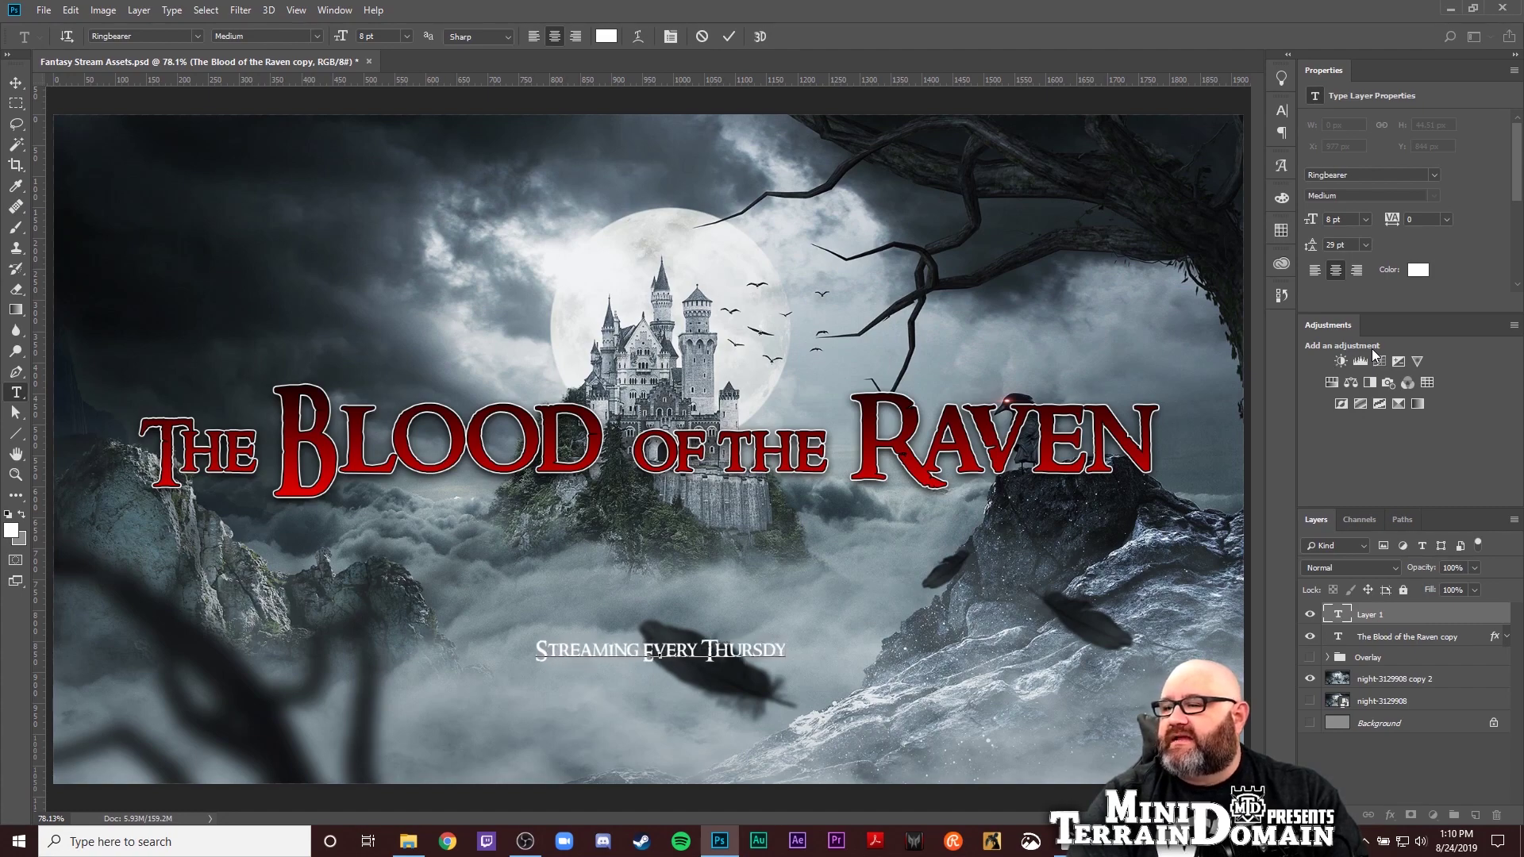
{"action": "key", "text": "BackSpace"}
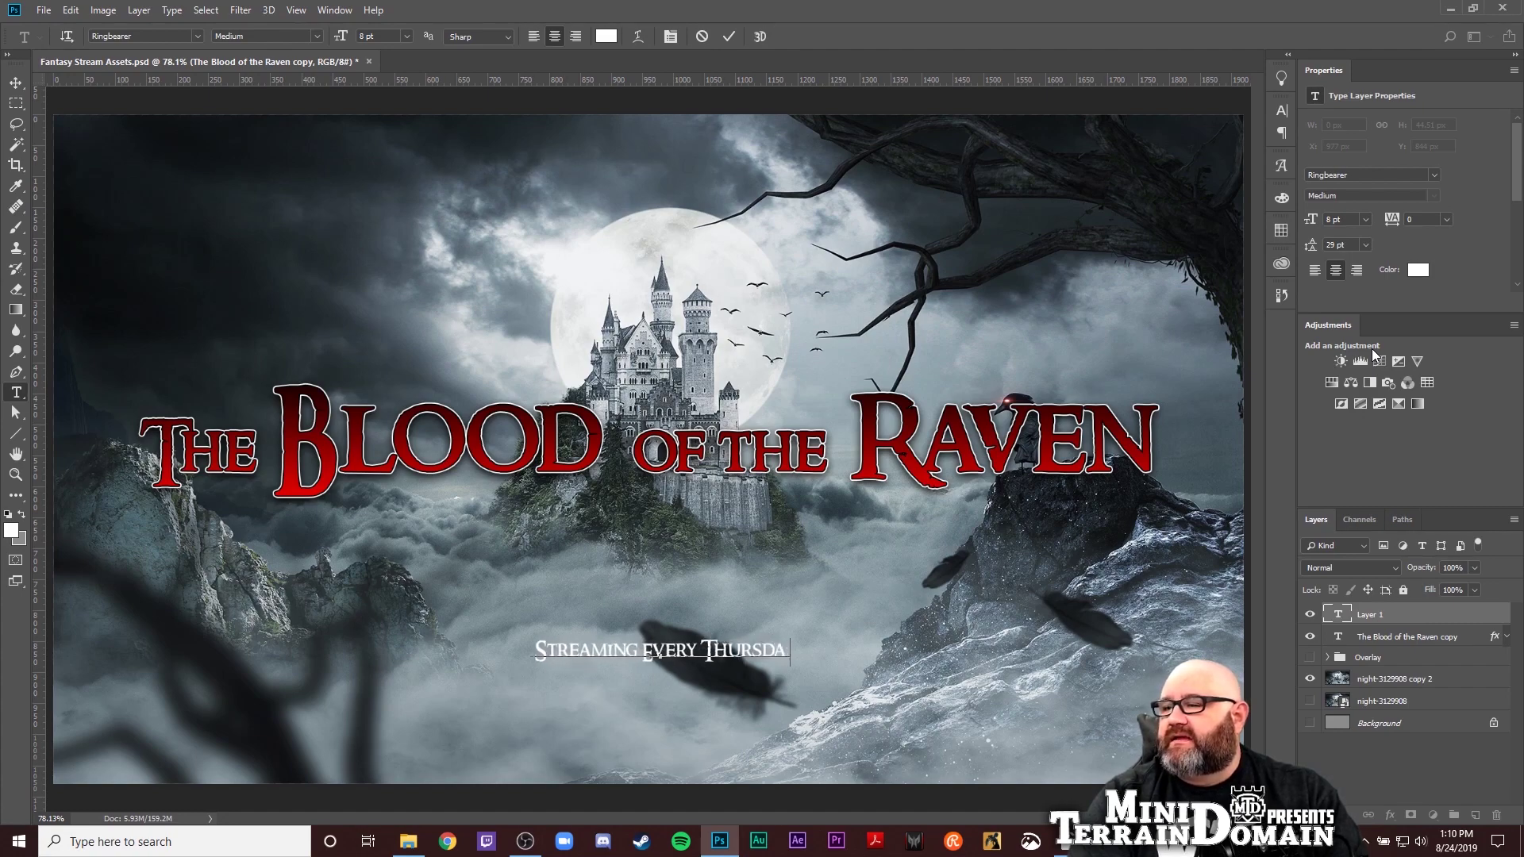
{"action": "type", "text": "ay at"}
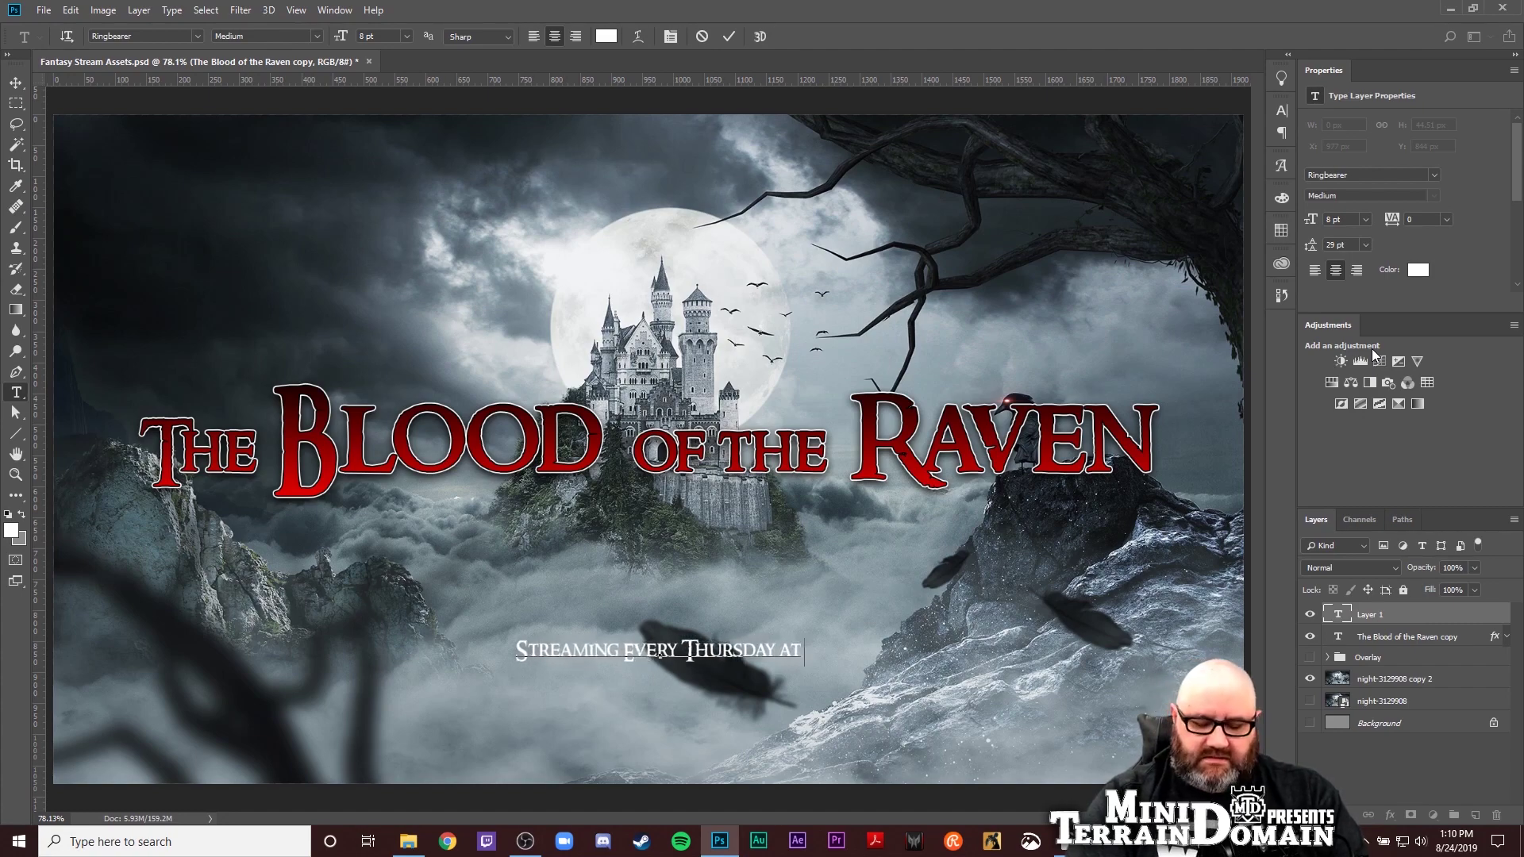
{"action": "type", "text": " 9"}
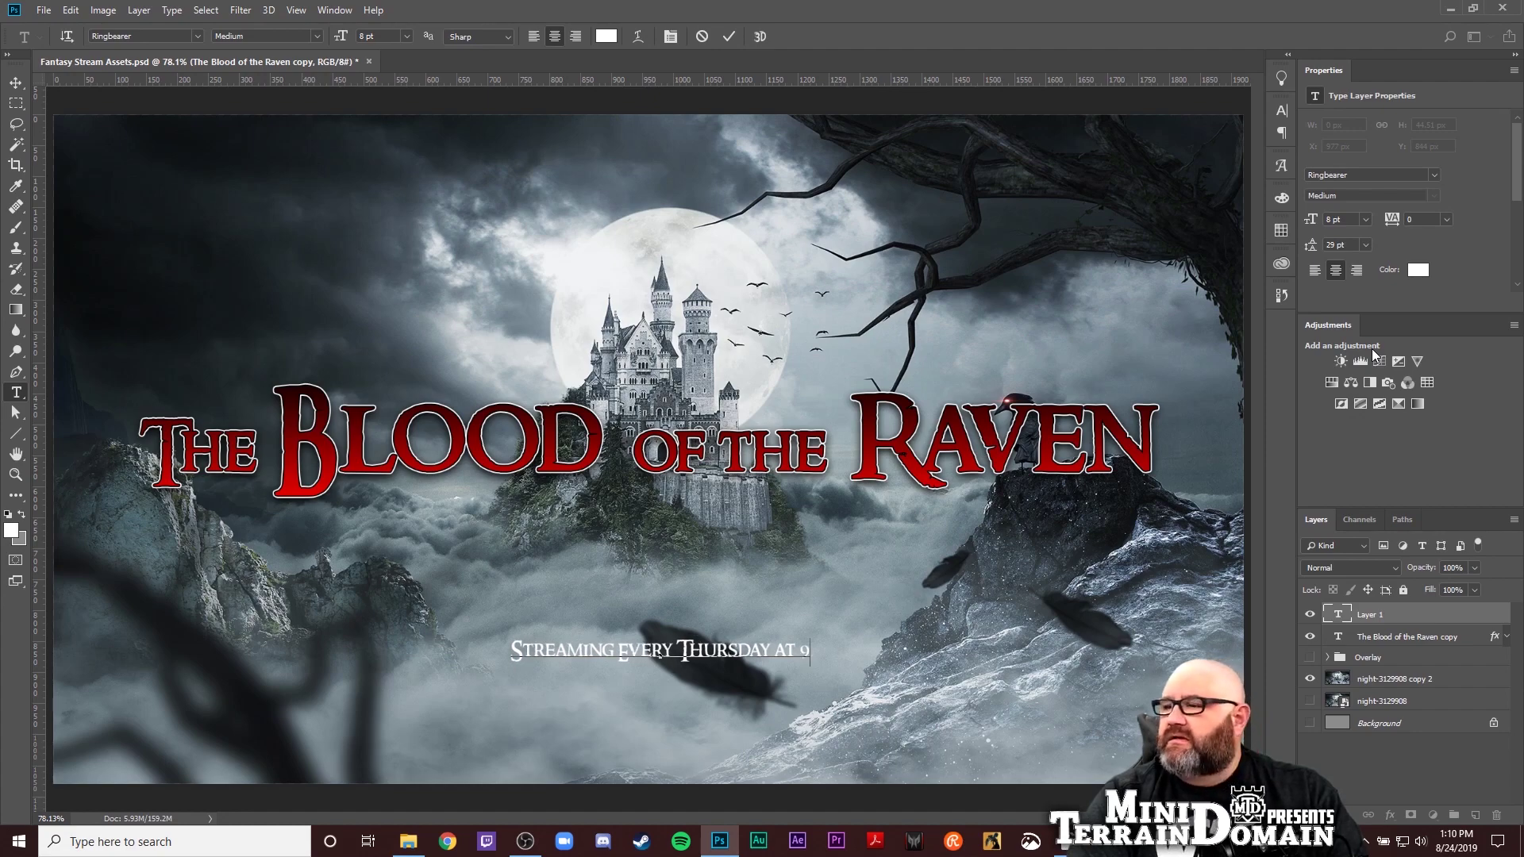
{"action": "type", "text": "pm ea"}
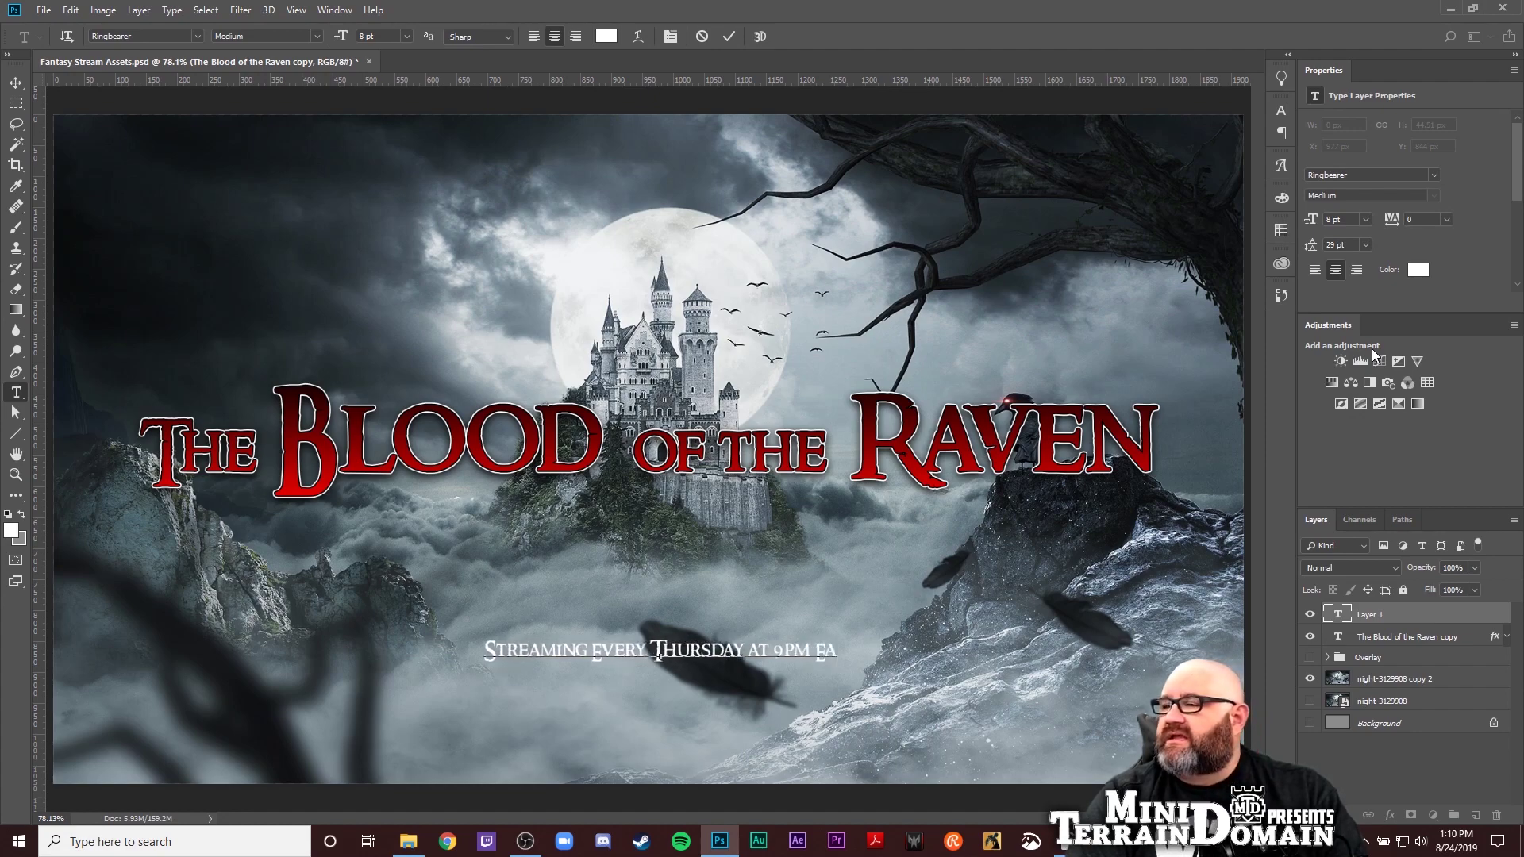
{"action": "type", "text": "stern"}
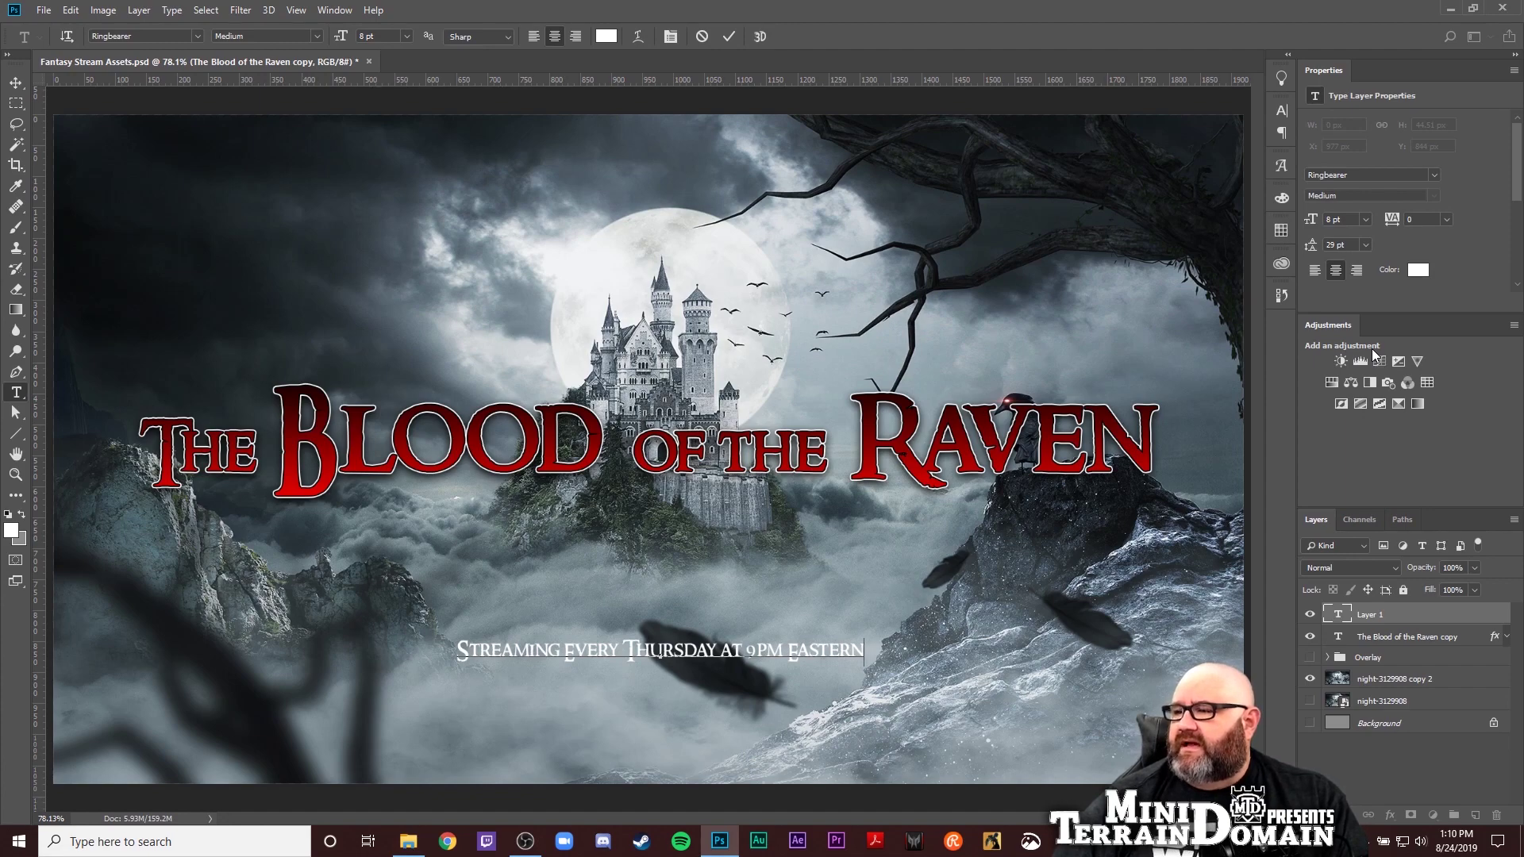
{"action": "key", "text": "ctrl+Return"}
Scale the streaming schedule line about its center to about 206% and reposition it at about X 279 px, Y 844 px
{"action": "key", "text": "ctrl+t"}
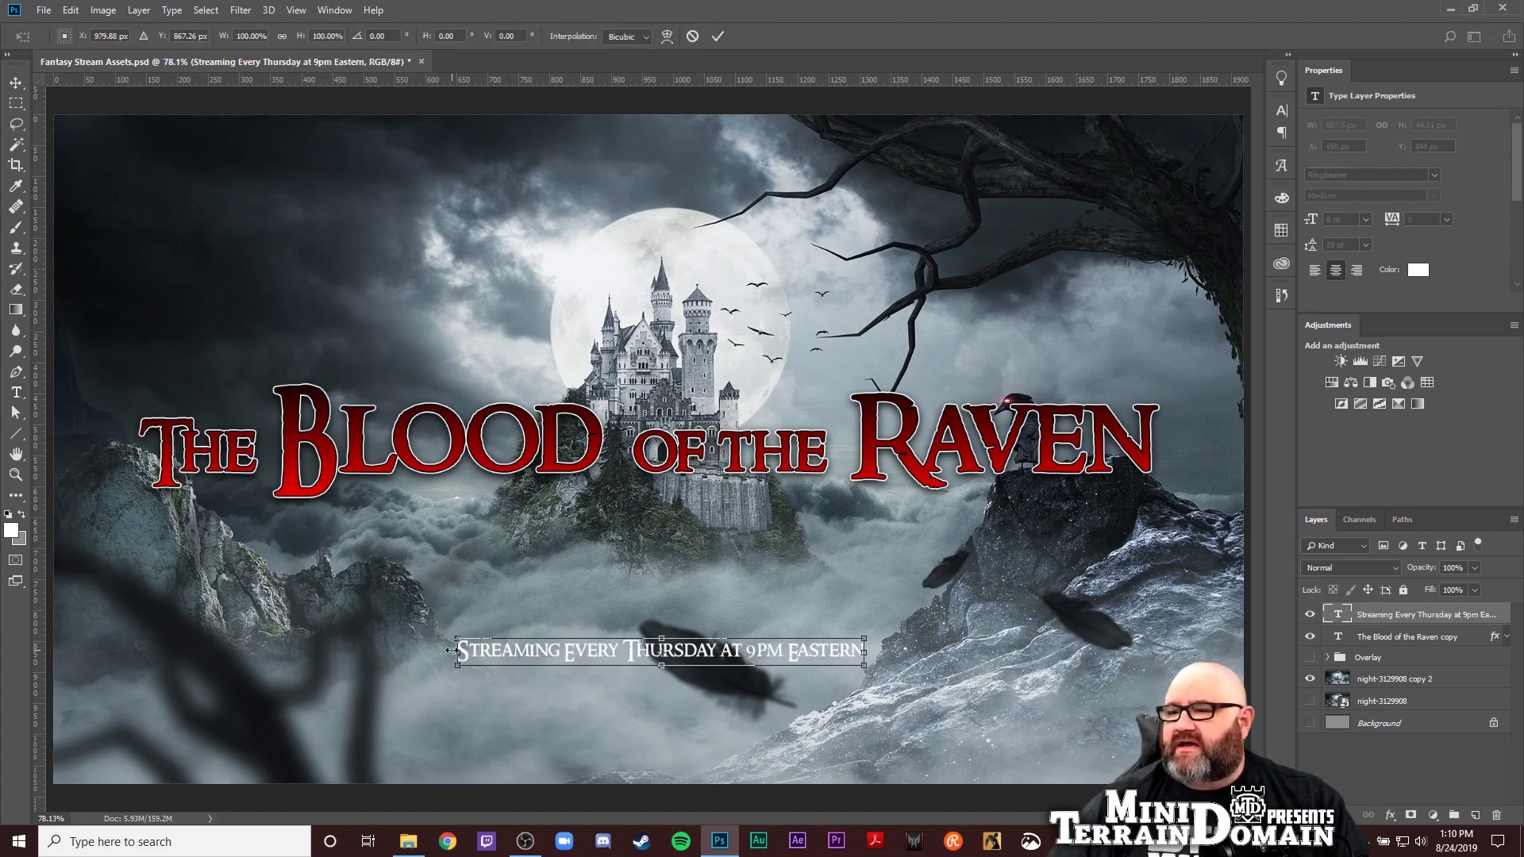
{"action": "left_click_drag", "start_coordinate": [458, 640], "coordinate": [250, 542]}
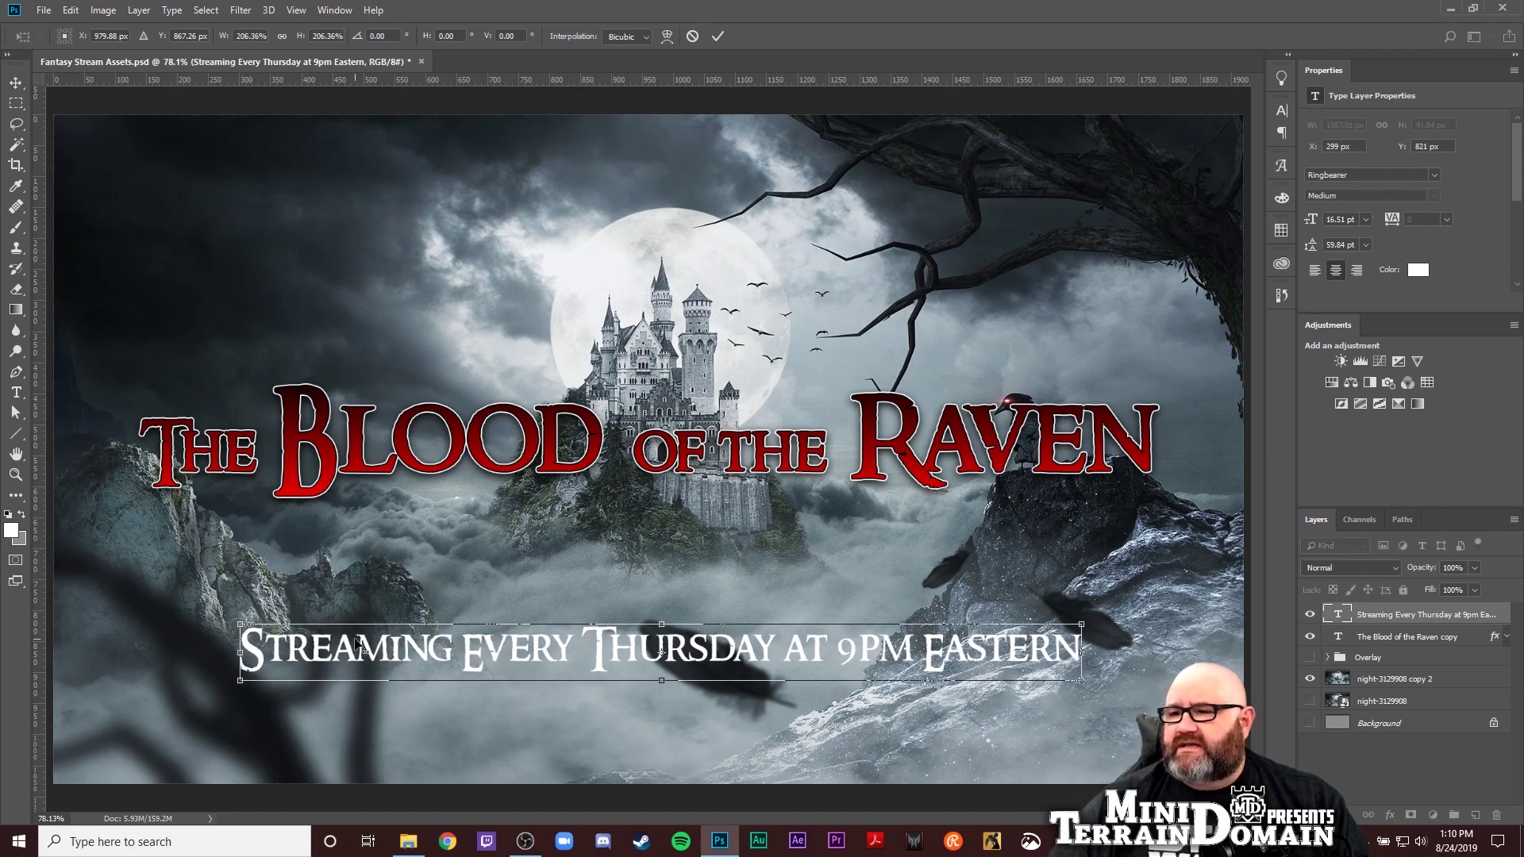
{"action": "mouse_move", "coordinate": [356, 644]}
{"action": "left_mouse_down"}
{"action": "mouse_move", "coordinate": [421, 646]}
{"action": "mouse_move", "coordinate": [331, 642]}
{"action": "mouse_move", "coordinate": [347, 646]}
{"action": "mouse_move", "coordinate": [336, 657]}
{"action": "left_mouse_up"}
{"action": "key", "text": "Return"}
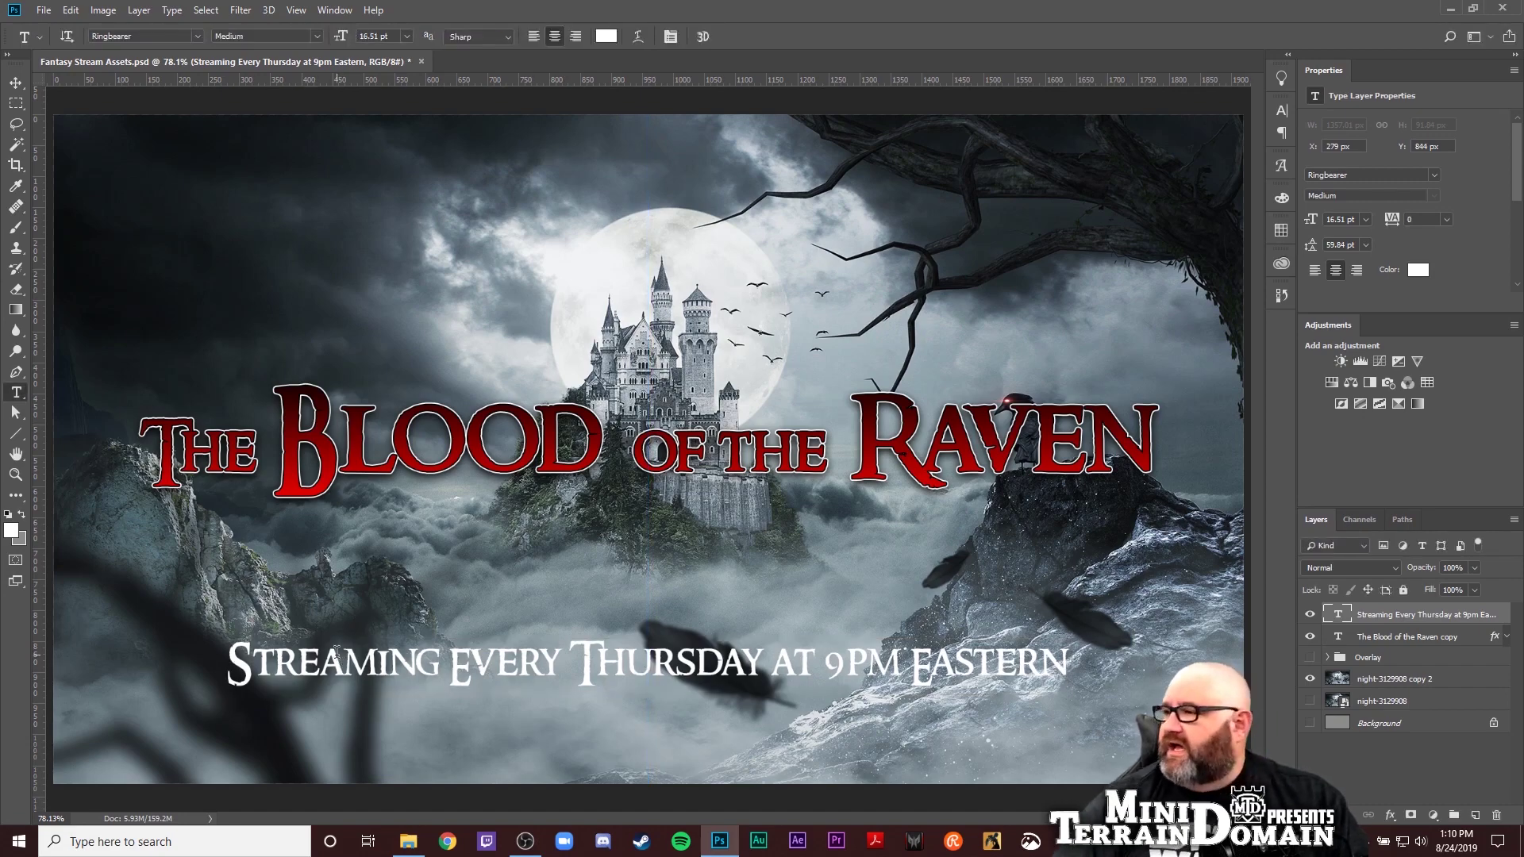
Paste the title's layer style onto the schedule line and hide its Gradient Overlay and second Stroke effects
{"action": "right_click", "coordinate": [1497, 617]}
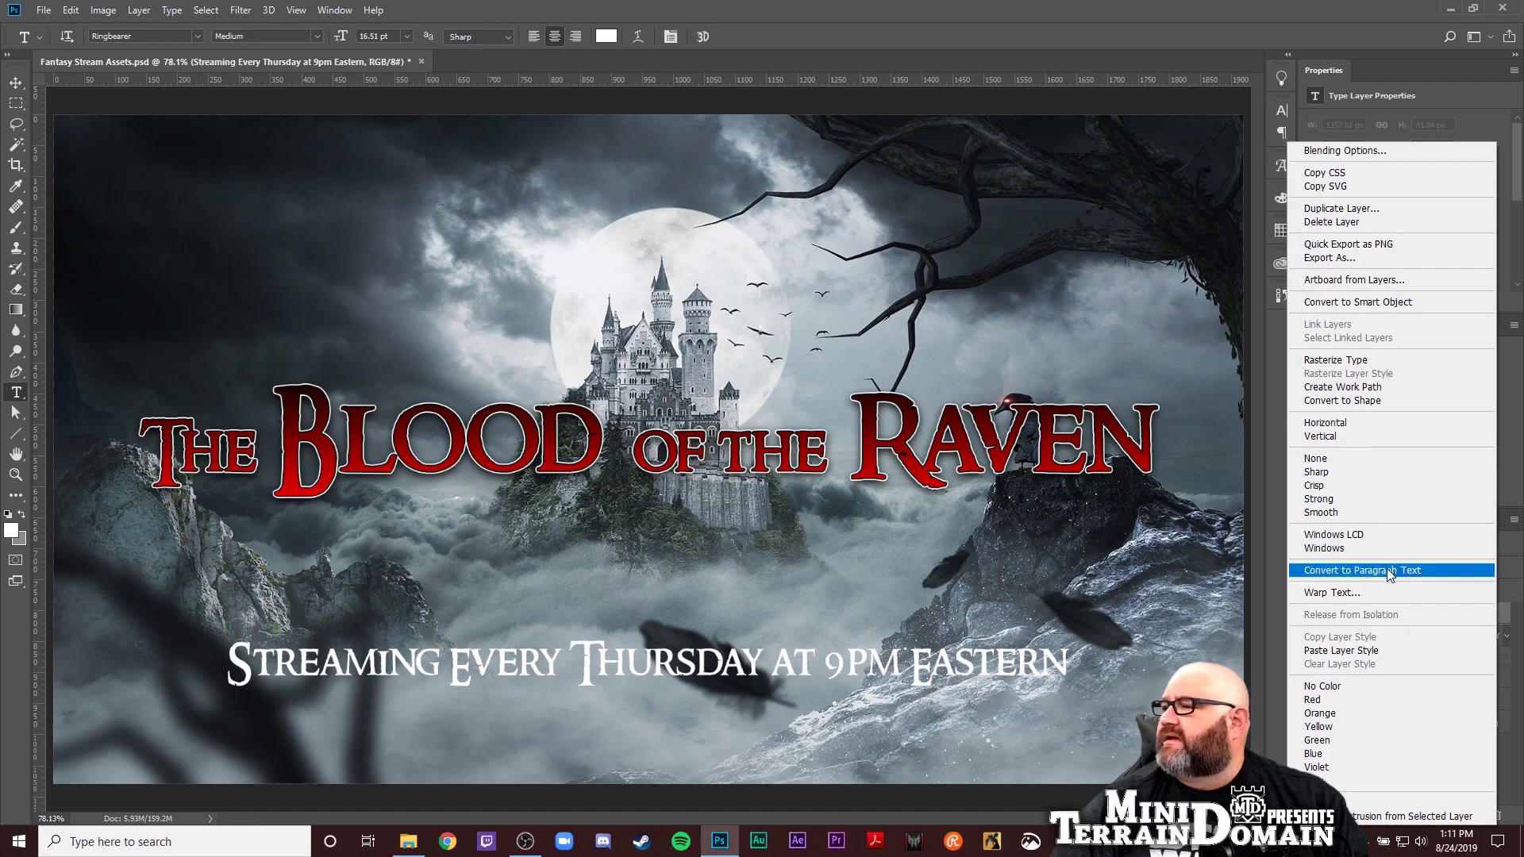
{"action": "left_click", "coordinate": [1390, 649]}
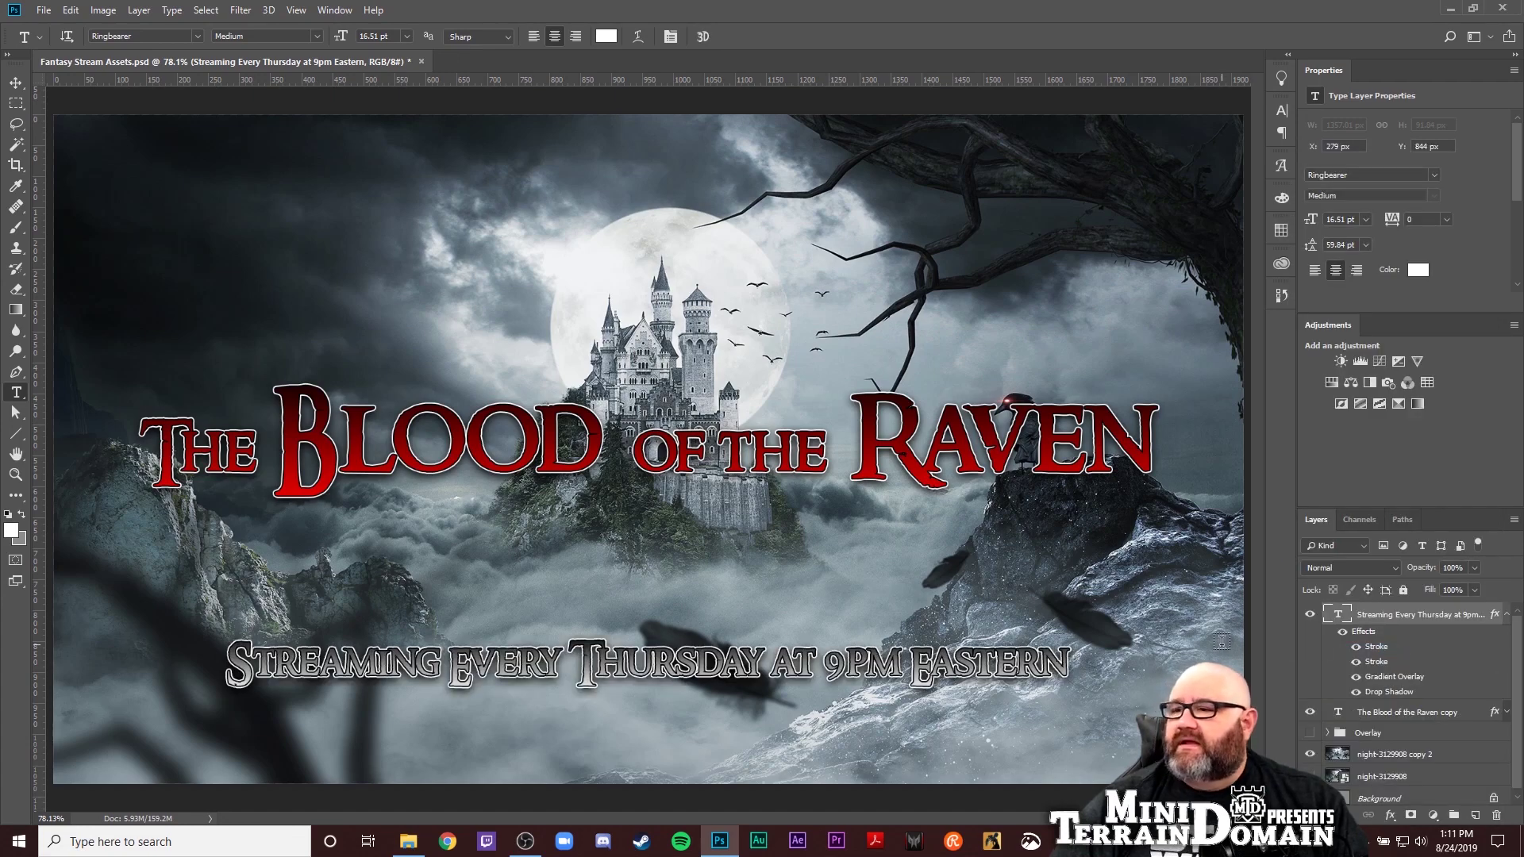
{"action": "left_click", "coordinate": [1355, 677]}
{"action": "left_click", "coordinate": [1357, 663]}
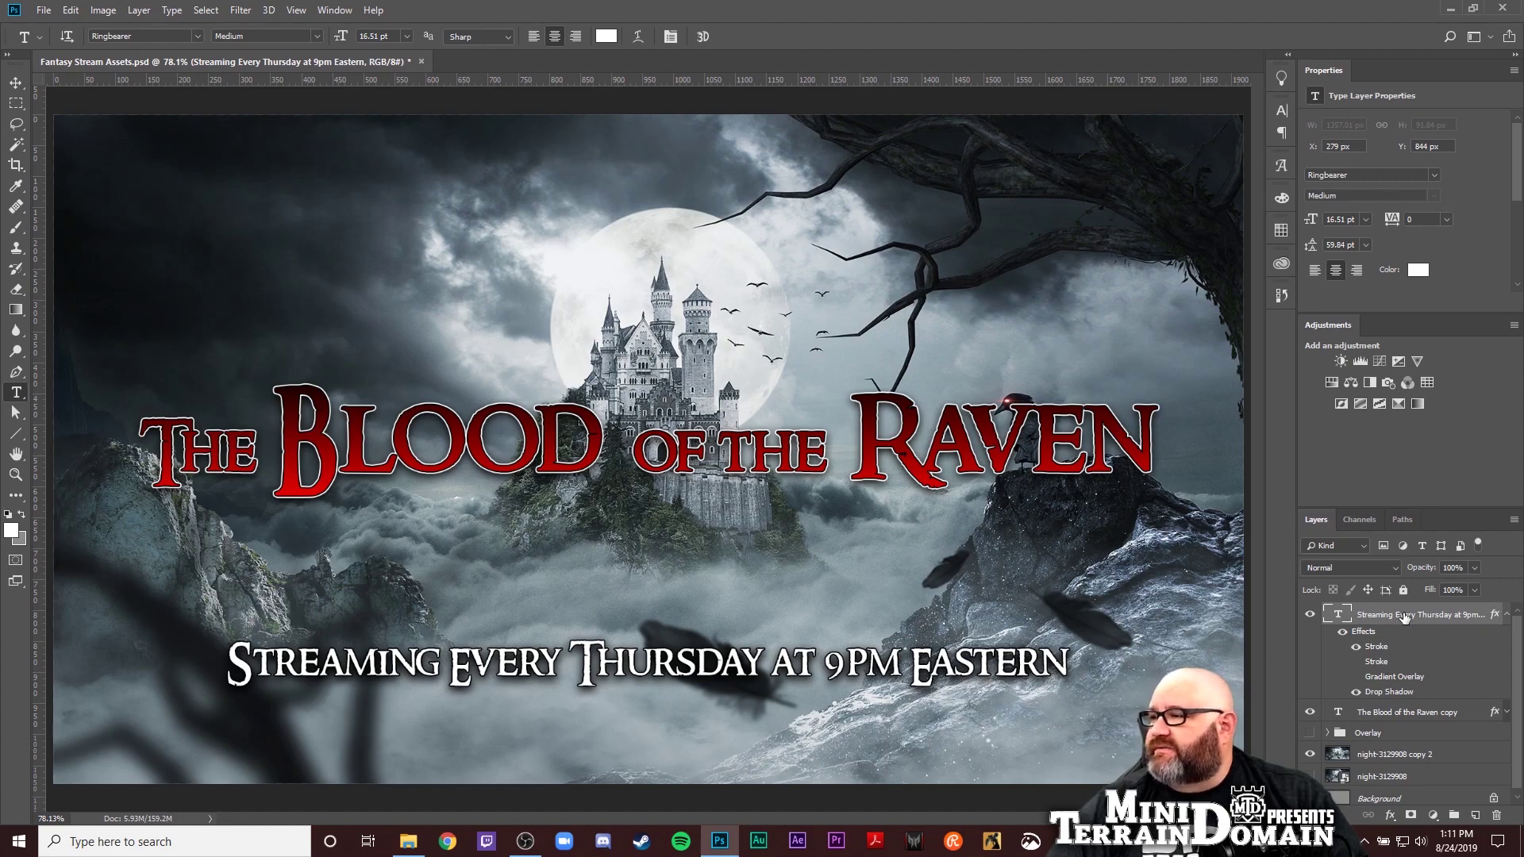
{"action": "left_click", "coordinate": [1506, 616]}
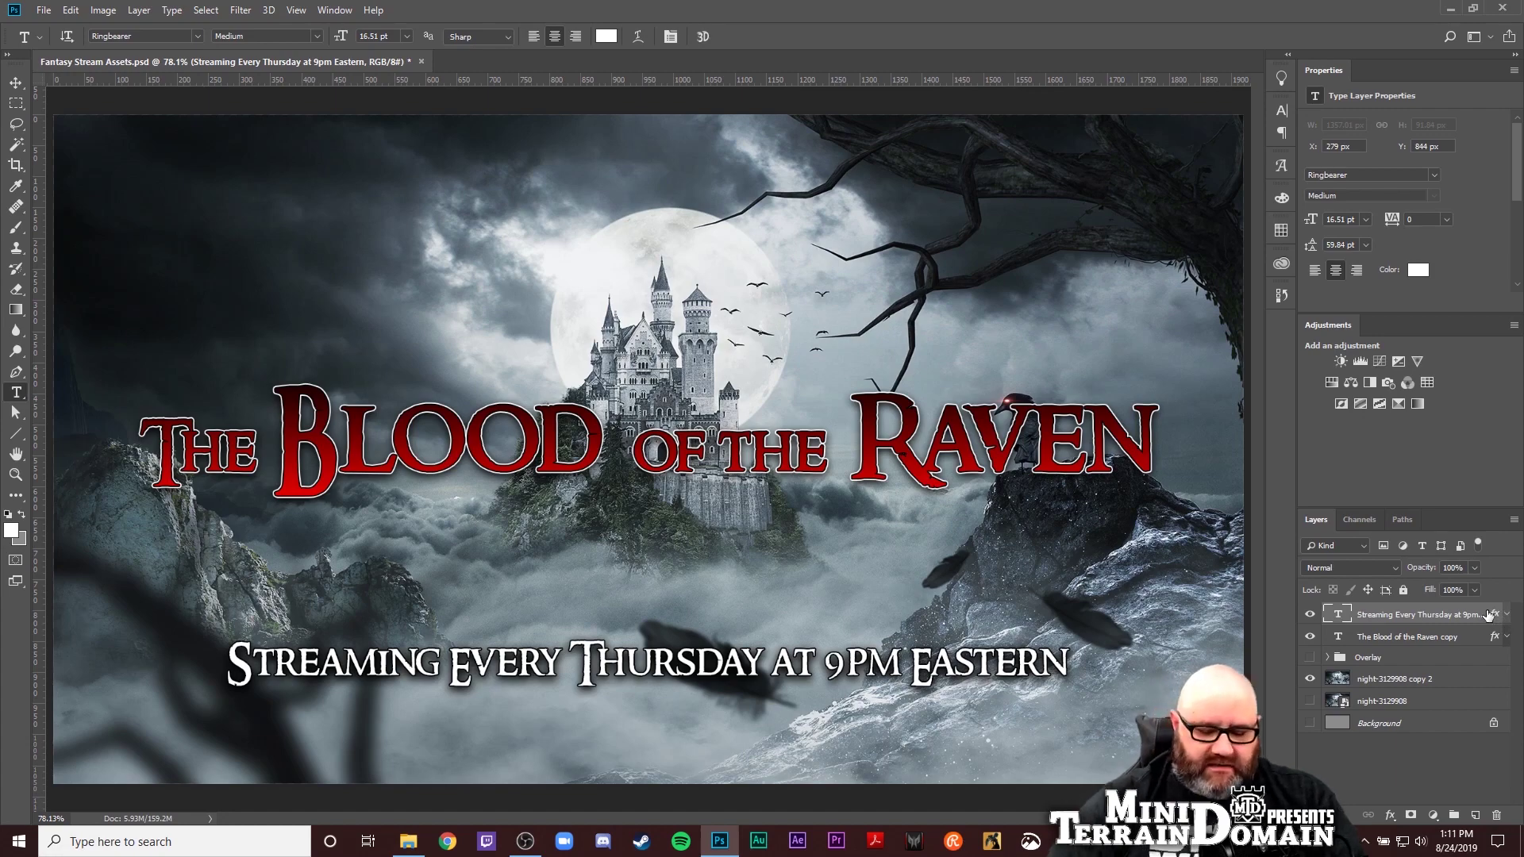
Duplicate the schedule line, move the copy about 90 px straight down and select all of its text for editing
{"action": "key", "text": "ctrl+j"}
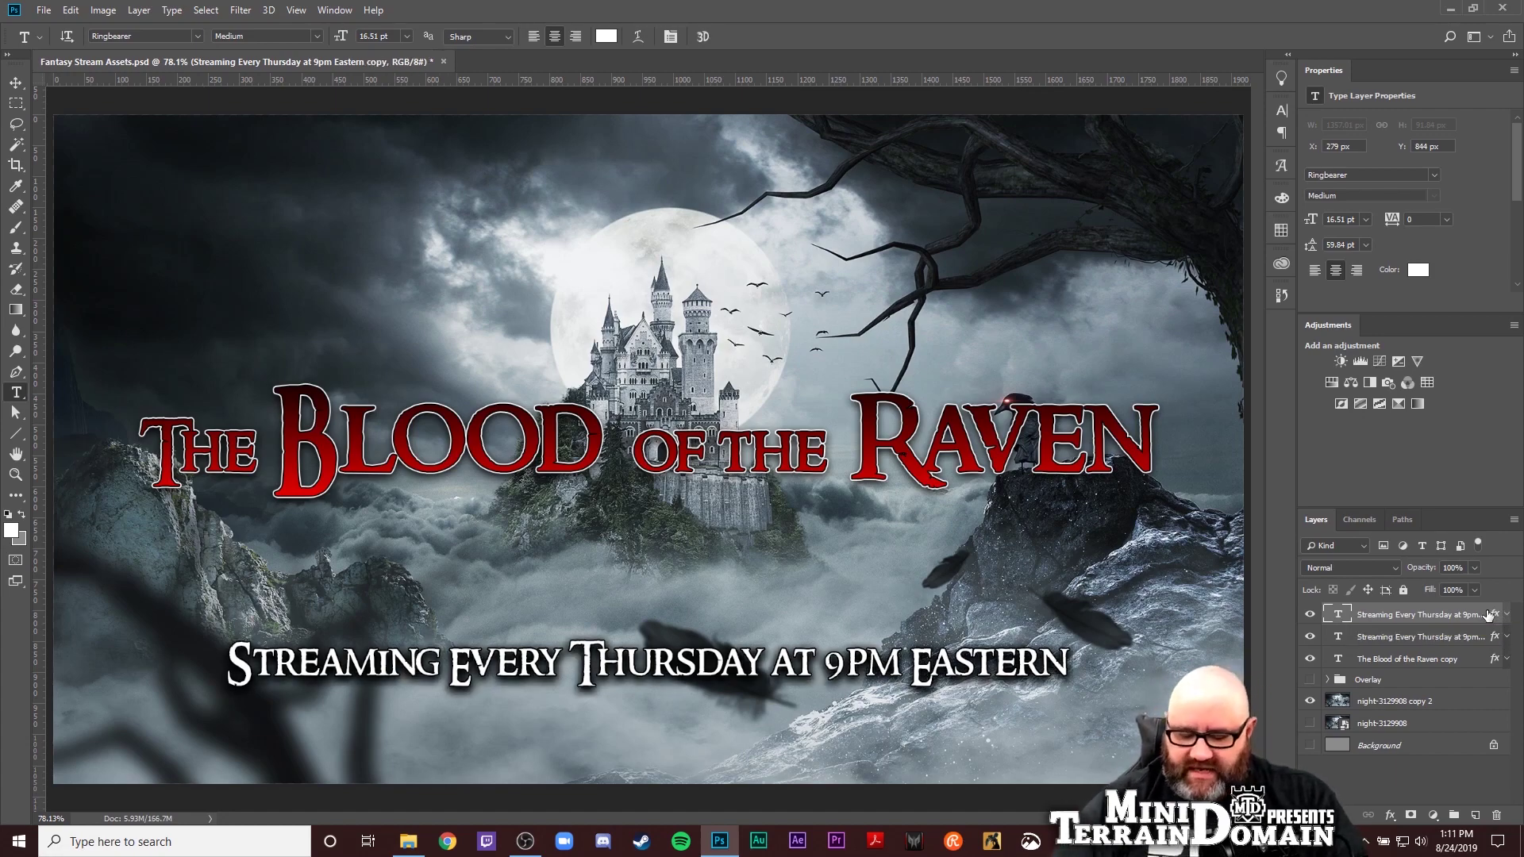
{"action": "key", "text": "shift+Down"}
{"action": "key", "text": "shift+Down"}
{"action": "key", "text": "shift+Down"}
{"action": "key", "text": "shift+Down"}
{"action": "key", "text": "shift+Down"}
{"action": "key", "text": "shift+Down"}
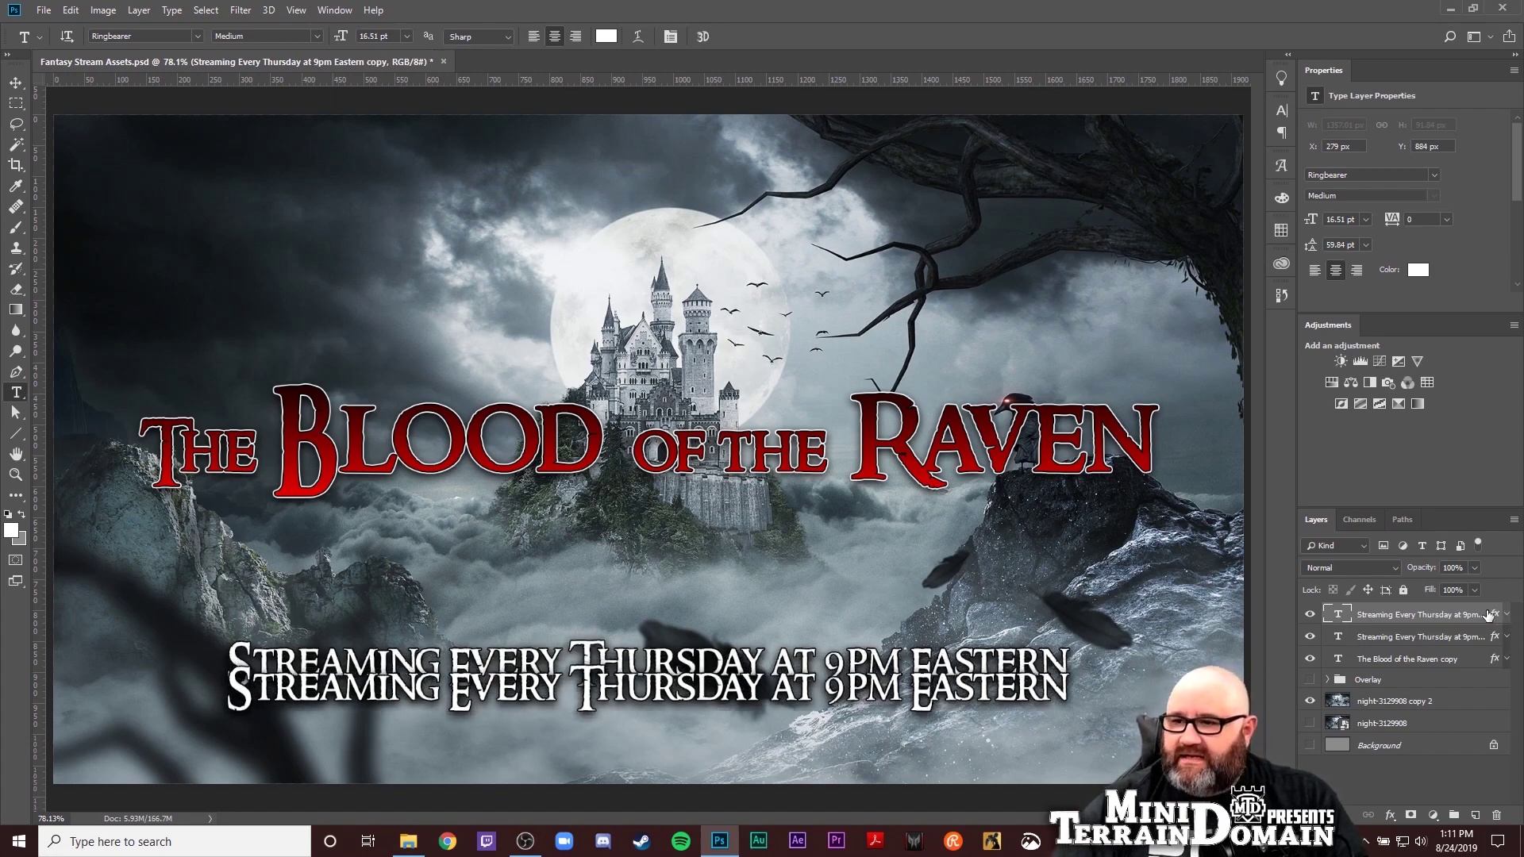
{"action": "key", "text": "shift+Down"}
{"action": "key", "text": "shift+Down"}
{"action": "key", "text": "shift+Down"}
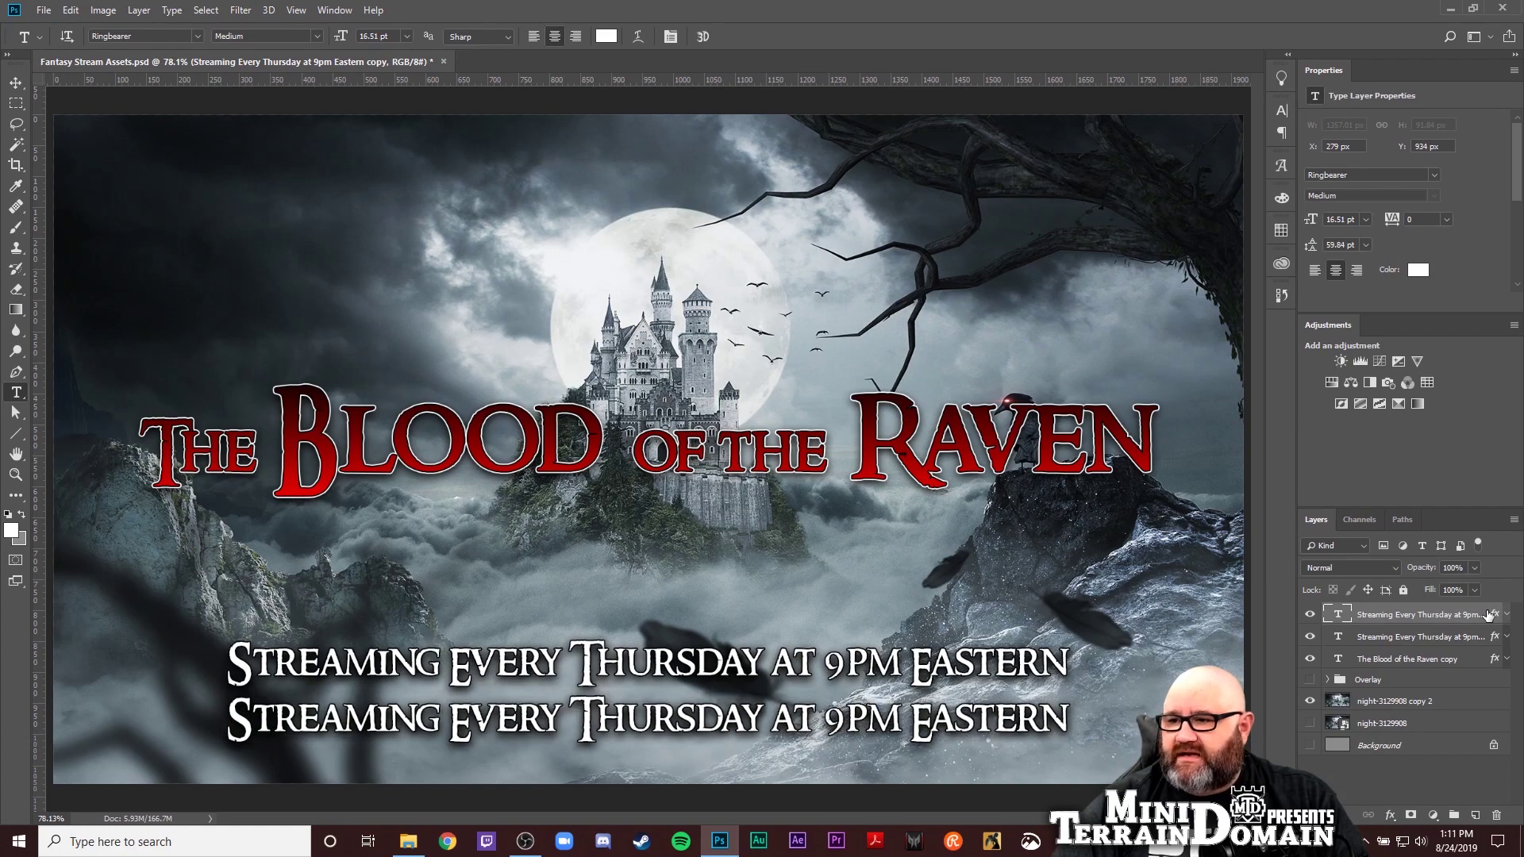
{"action": "triple_click", "coordinate": [680, 709]}
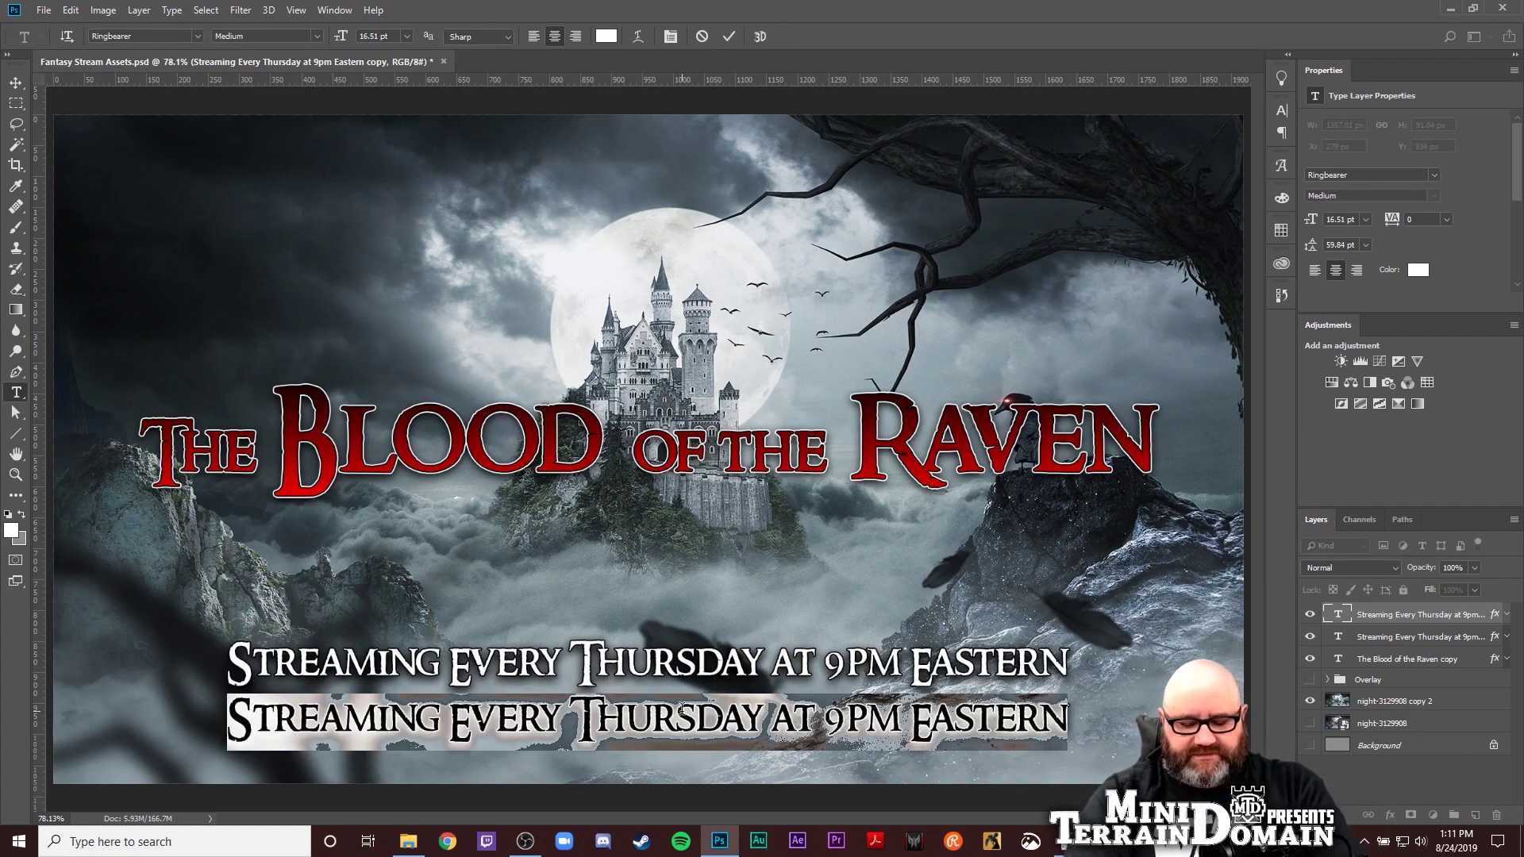
Try "only on YouTube.com" as the wording of the lower line and clear the whole line again
{"action": "type", "text": "only o"}
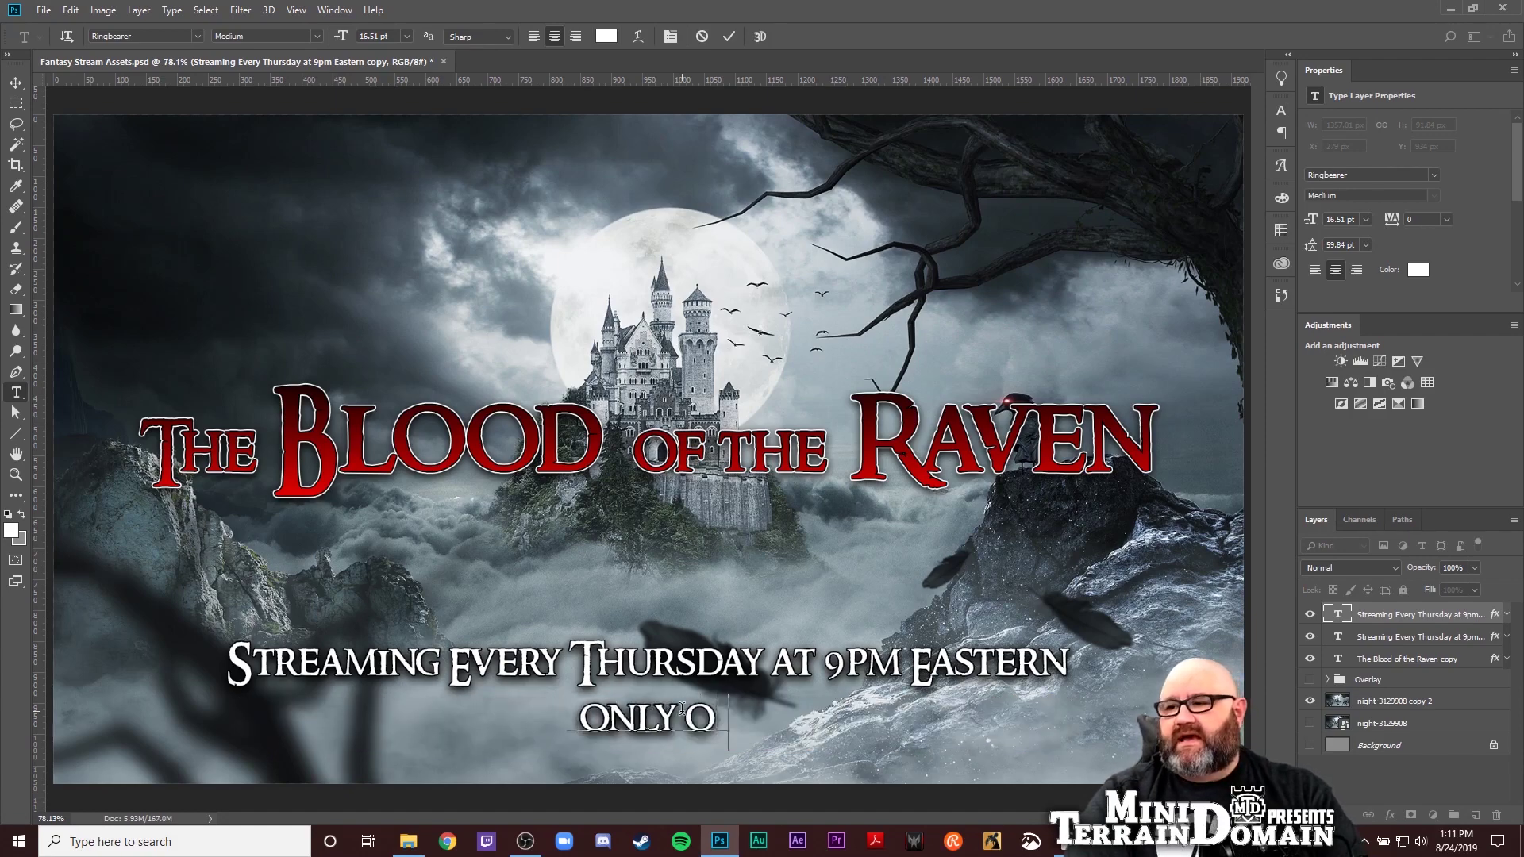
{"action": "type", "text": "n y"}
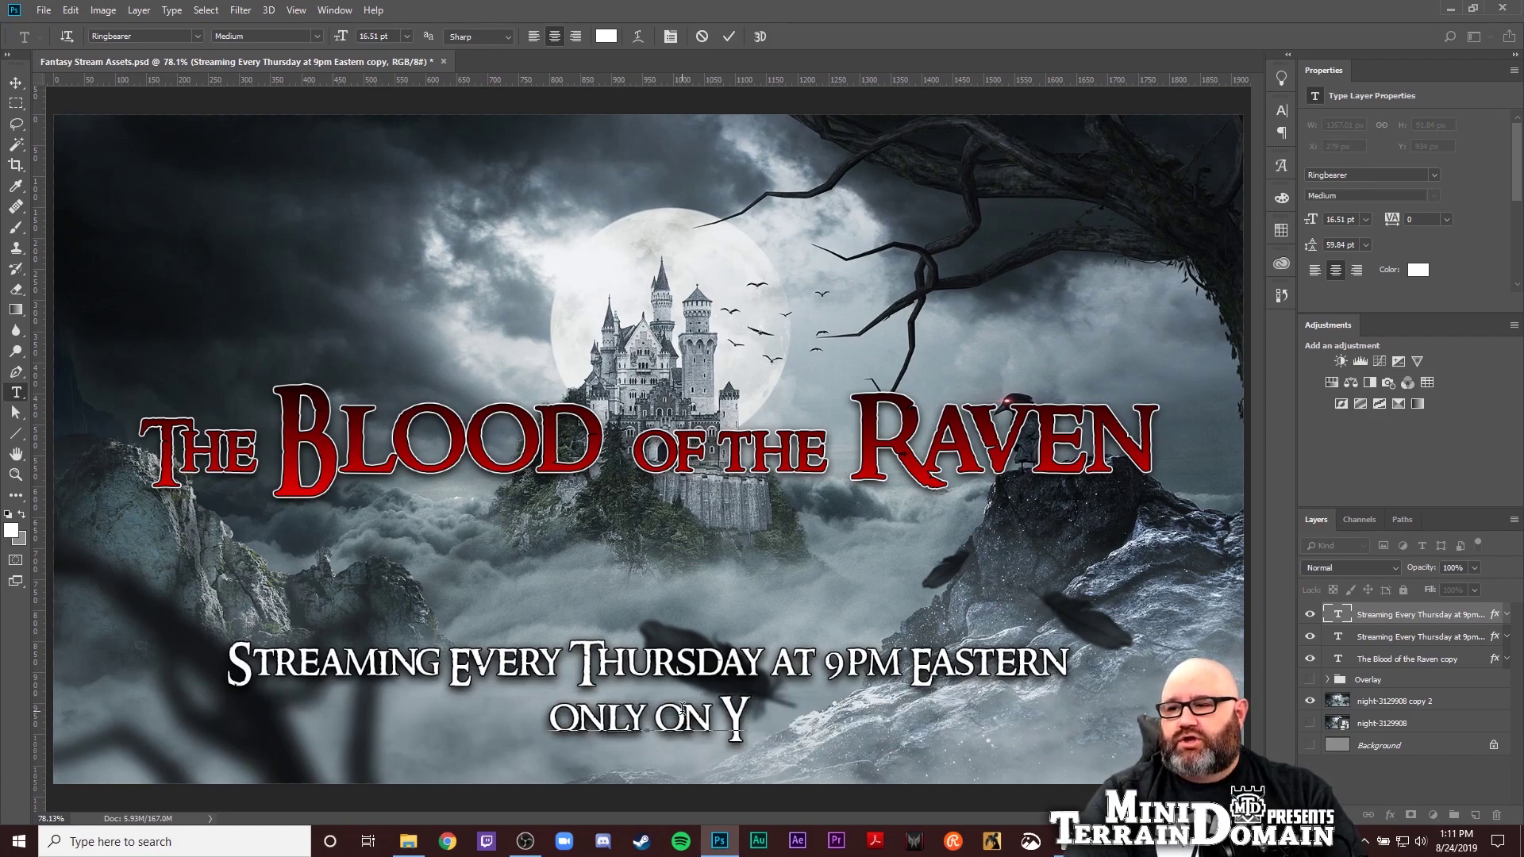
{"action": "type", "text": "out"}
{"action": "key", "text": "BackSpace"}
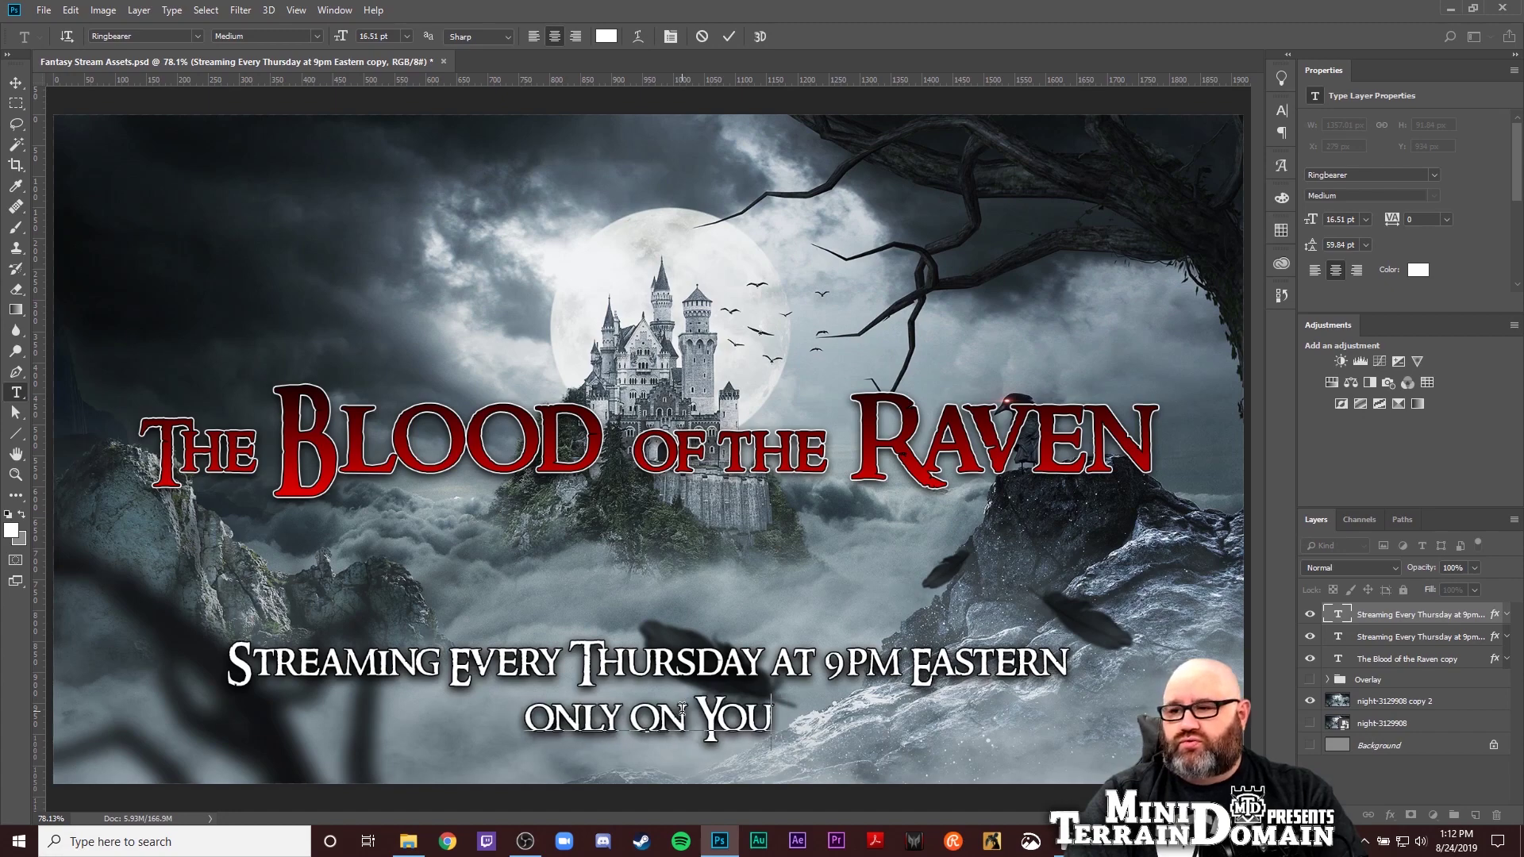
{"action": "type", "text": "Tube.com"}
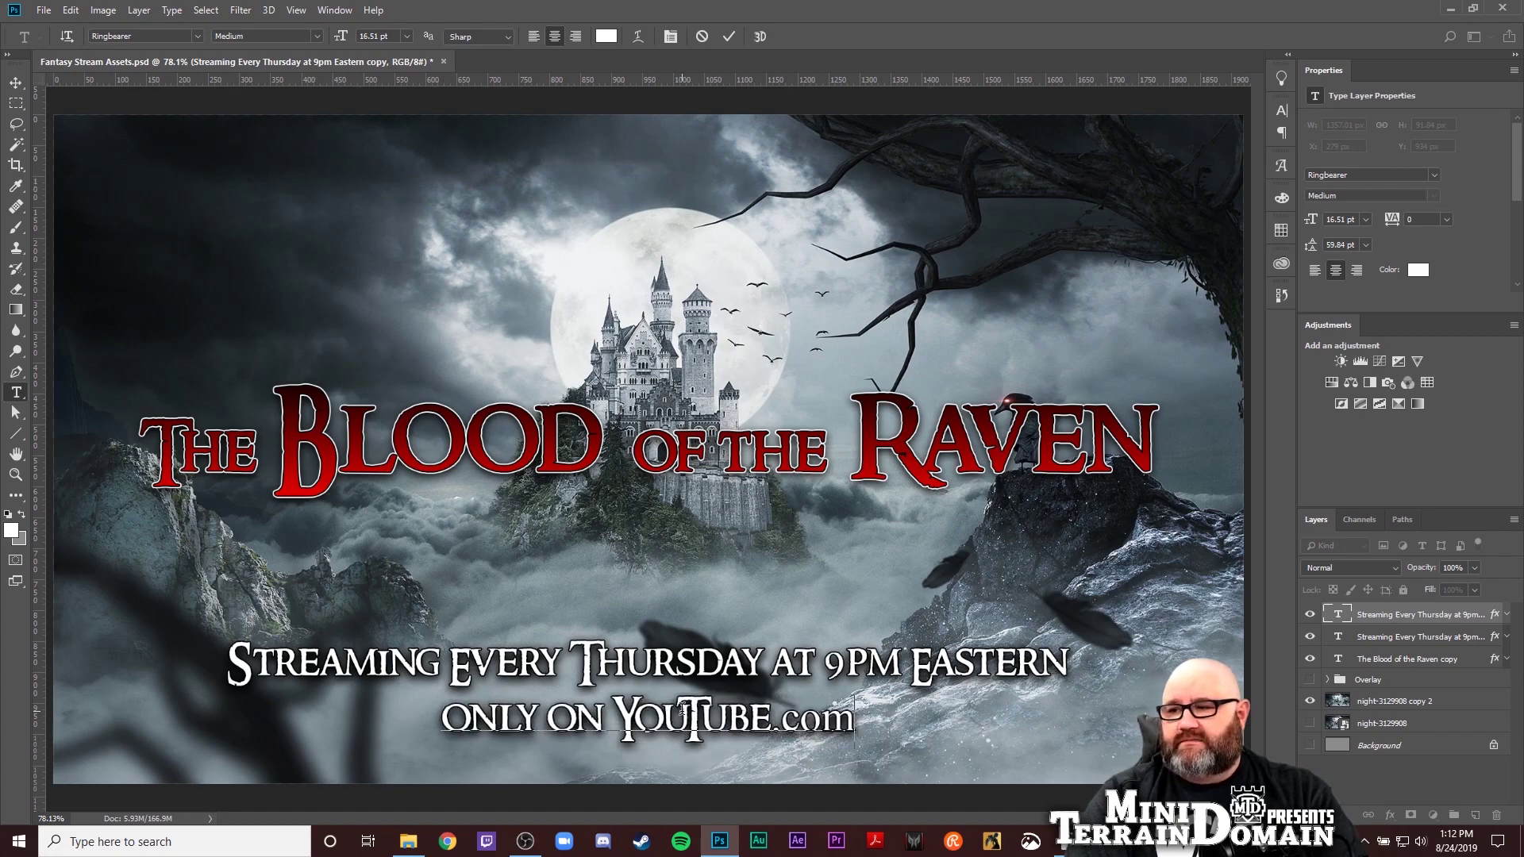
{"action": "key", "text": "BackSpace"}
{"action": "key", "text": "BackSpace"}
{"action": "key", "text": "BackSpace"}
{"action": "key", "text": "BackSpace"}
{"action": "key", "text": "BackSpace"}
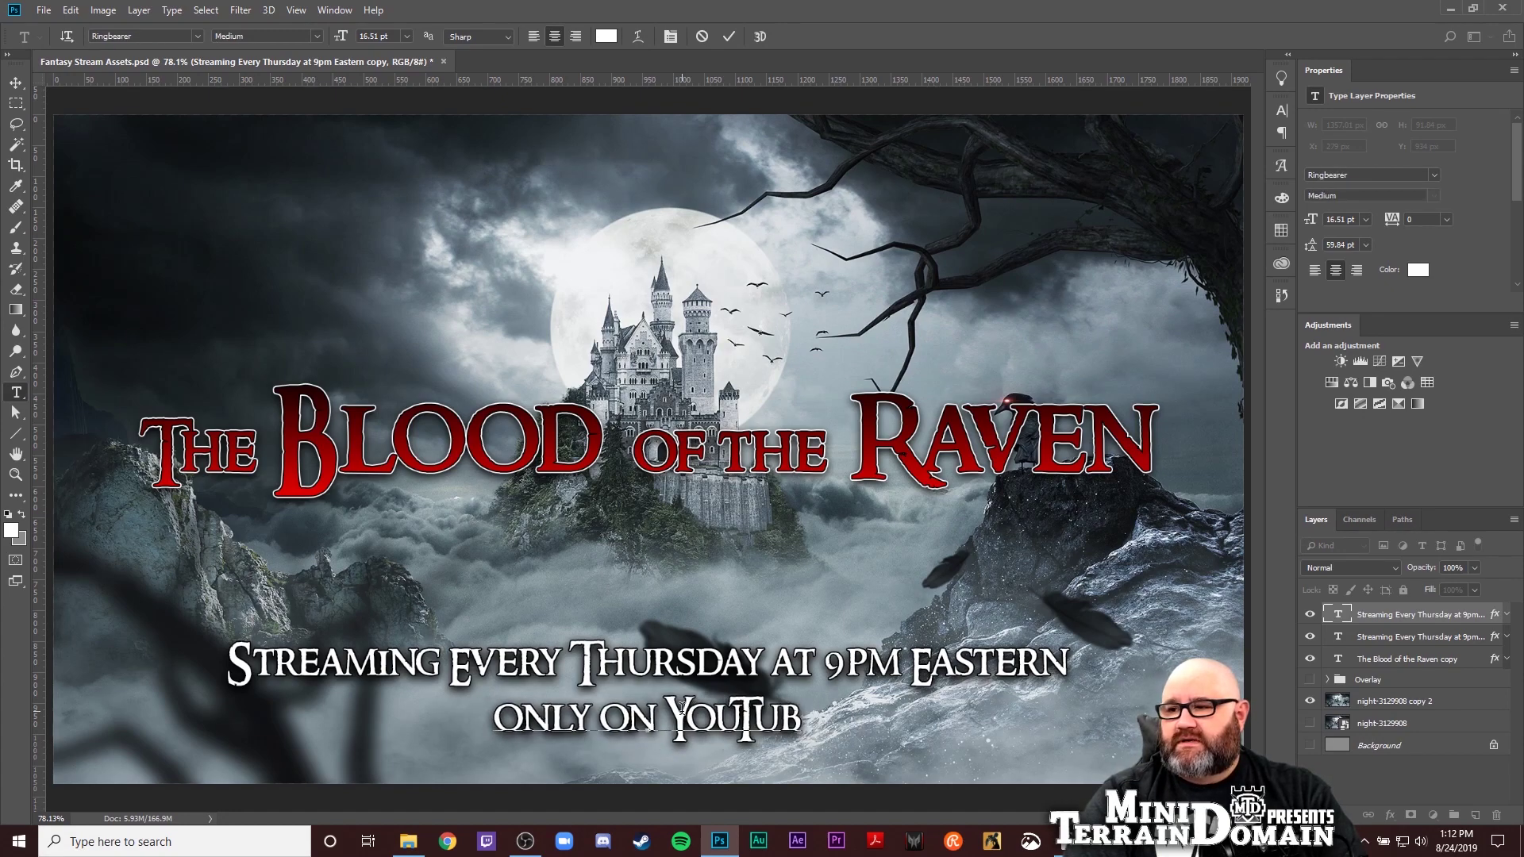
{"action": "type", "text": "e/"}
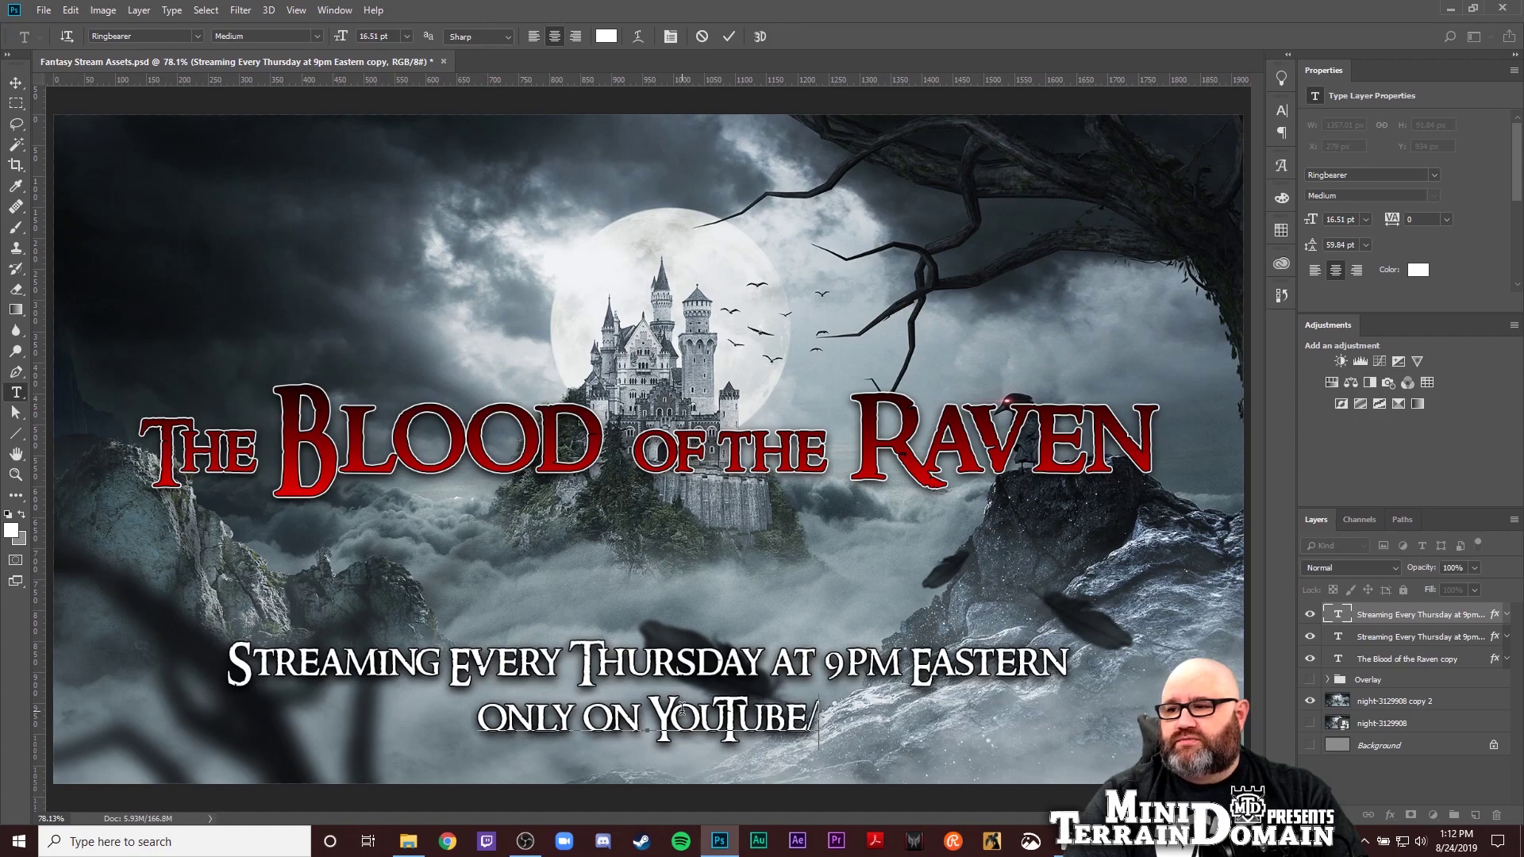
{"action": "type", "text": "y"}
{"action": "key", "text": "BackSpace"}
{"action": "key", "text": "BackSpace"}
{"action": "key", "text": "BackSpace"}
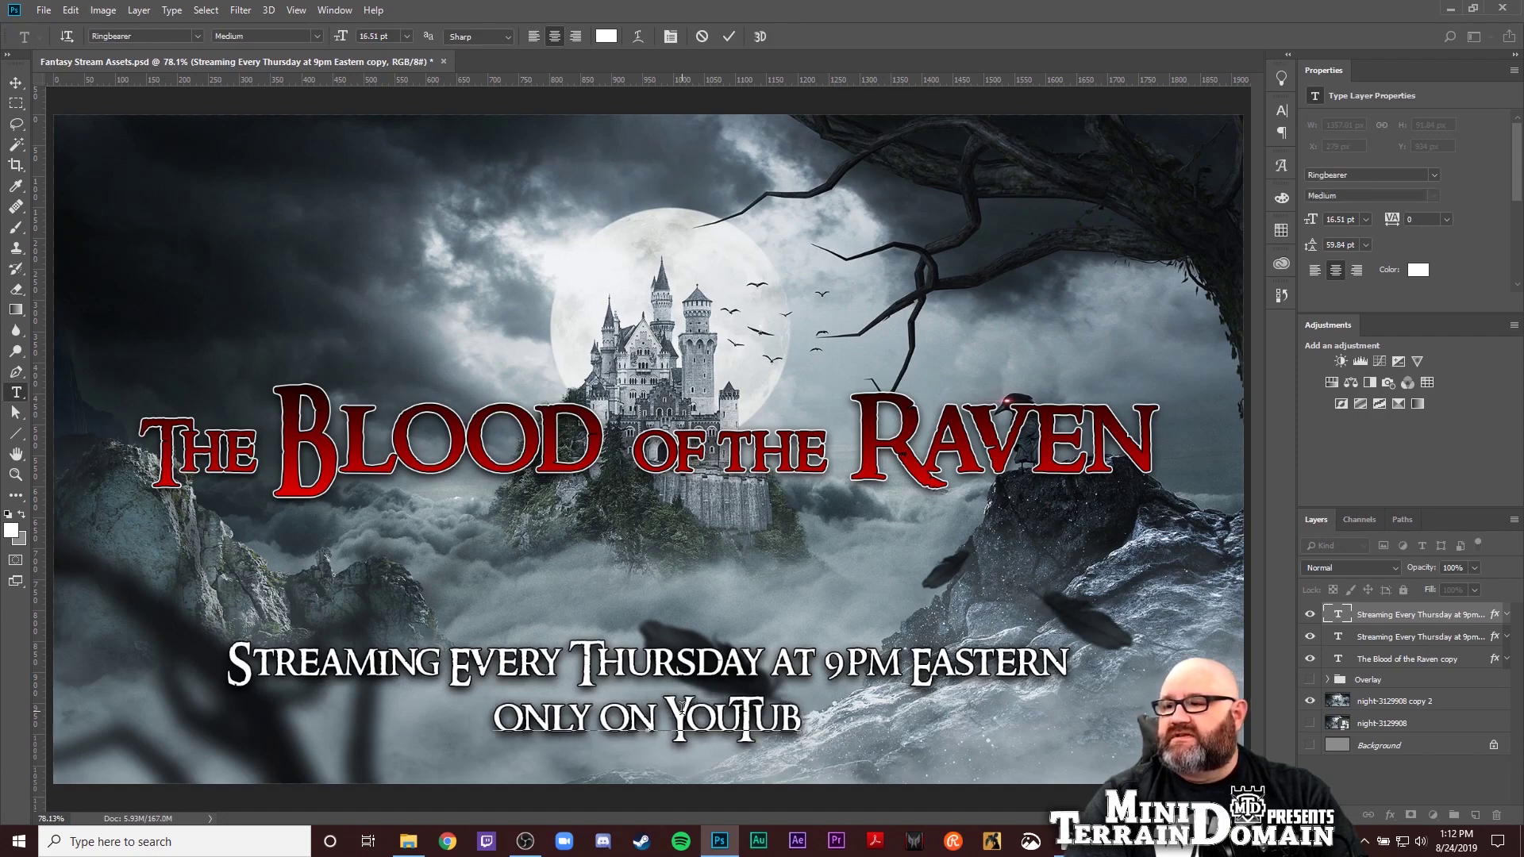
{"action": "key", "text": "BackSpace"}
{"action": "key", "text": "BackSpace"}
{"action": "key", "text": "BackSpace"}
{"action": "key", "text": "BackSpace"}
{"action": "key", "text": "BackSpace"}
{"action": "key", "text": "BackSpace"}
{"action": "key", "text": "BackSpace"}
{"action": "key", "text": "BackSpace"}
{"action": "key", "text": "BackSpace"}
{"action": "key", "text": "BackSpace"}
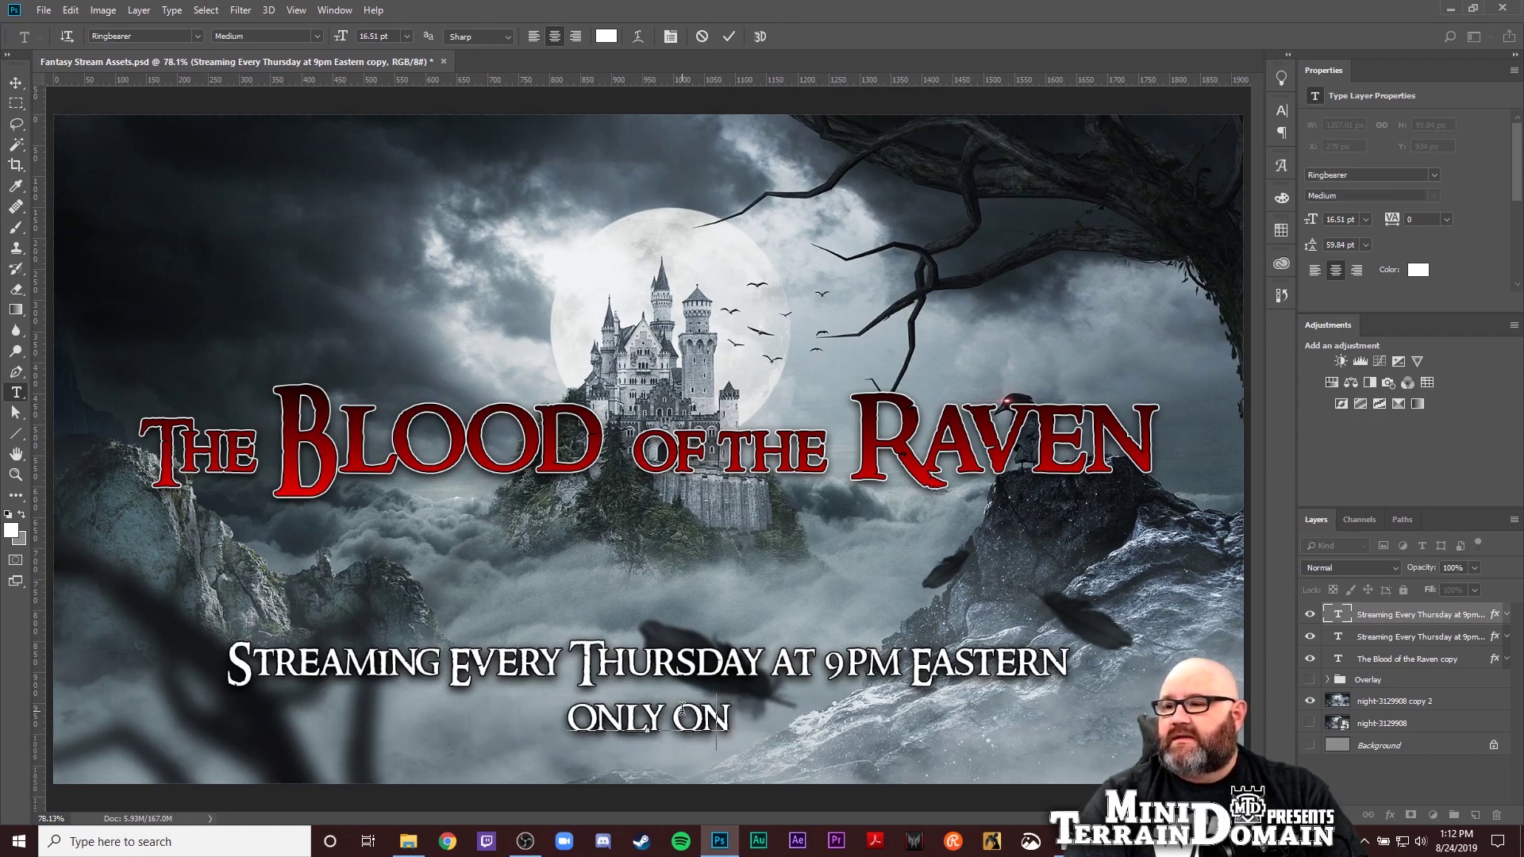
{"action": "key", "text": "BackSpace"}
{"action": "key", "text": "BackSpace"}
{"action": "key", "text": "BackSpace"}
{"action": "key", "text": "BackSpace"}
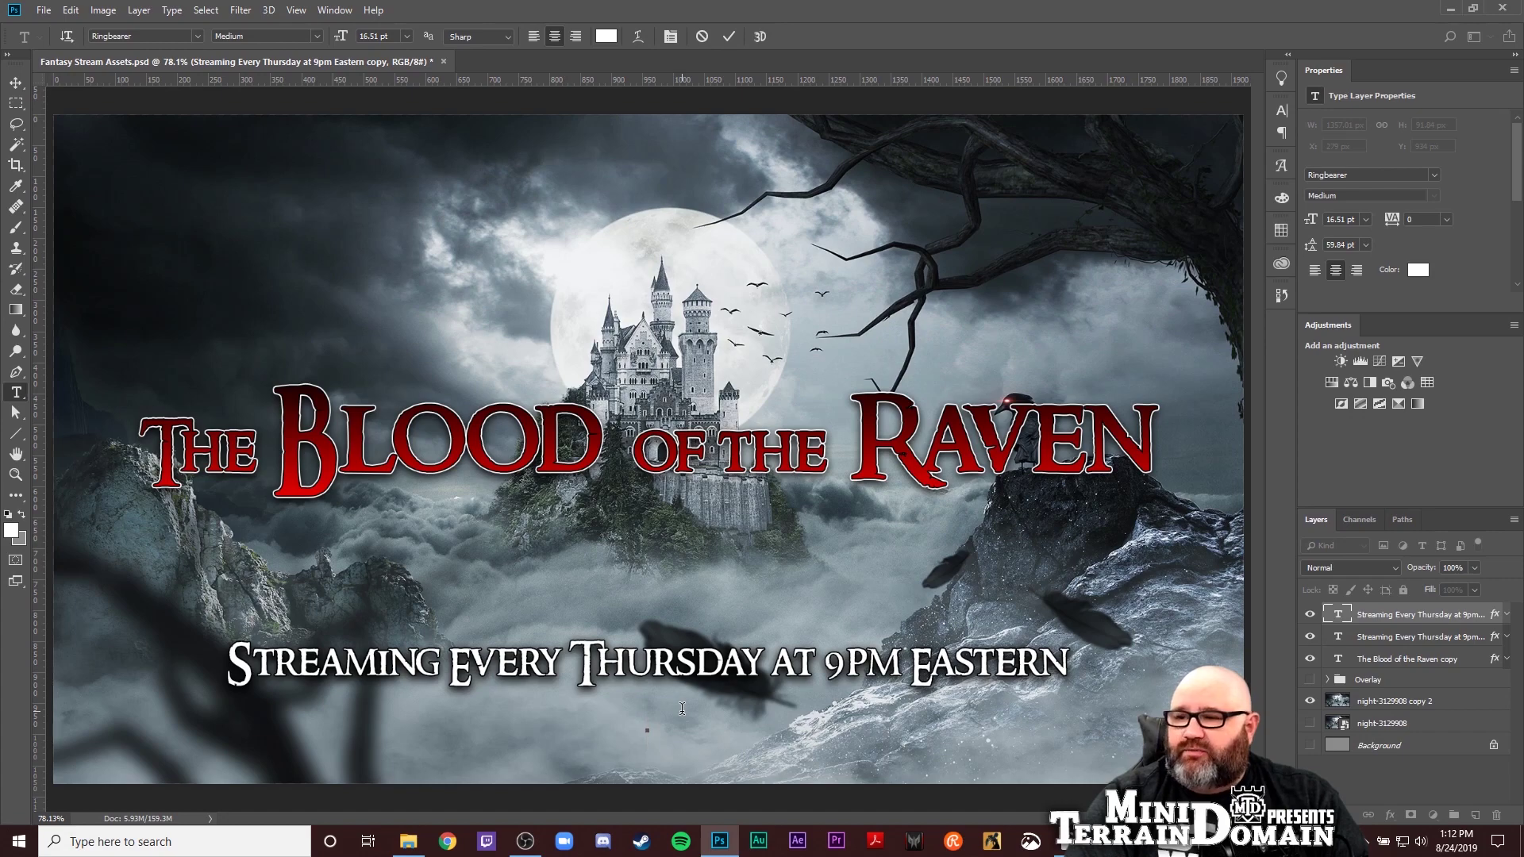
Enter "only on your channel on YouTube" as the lower line's text and commit it
{"action": "type", "text": "ONLY ON "}
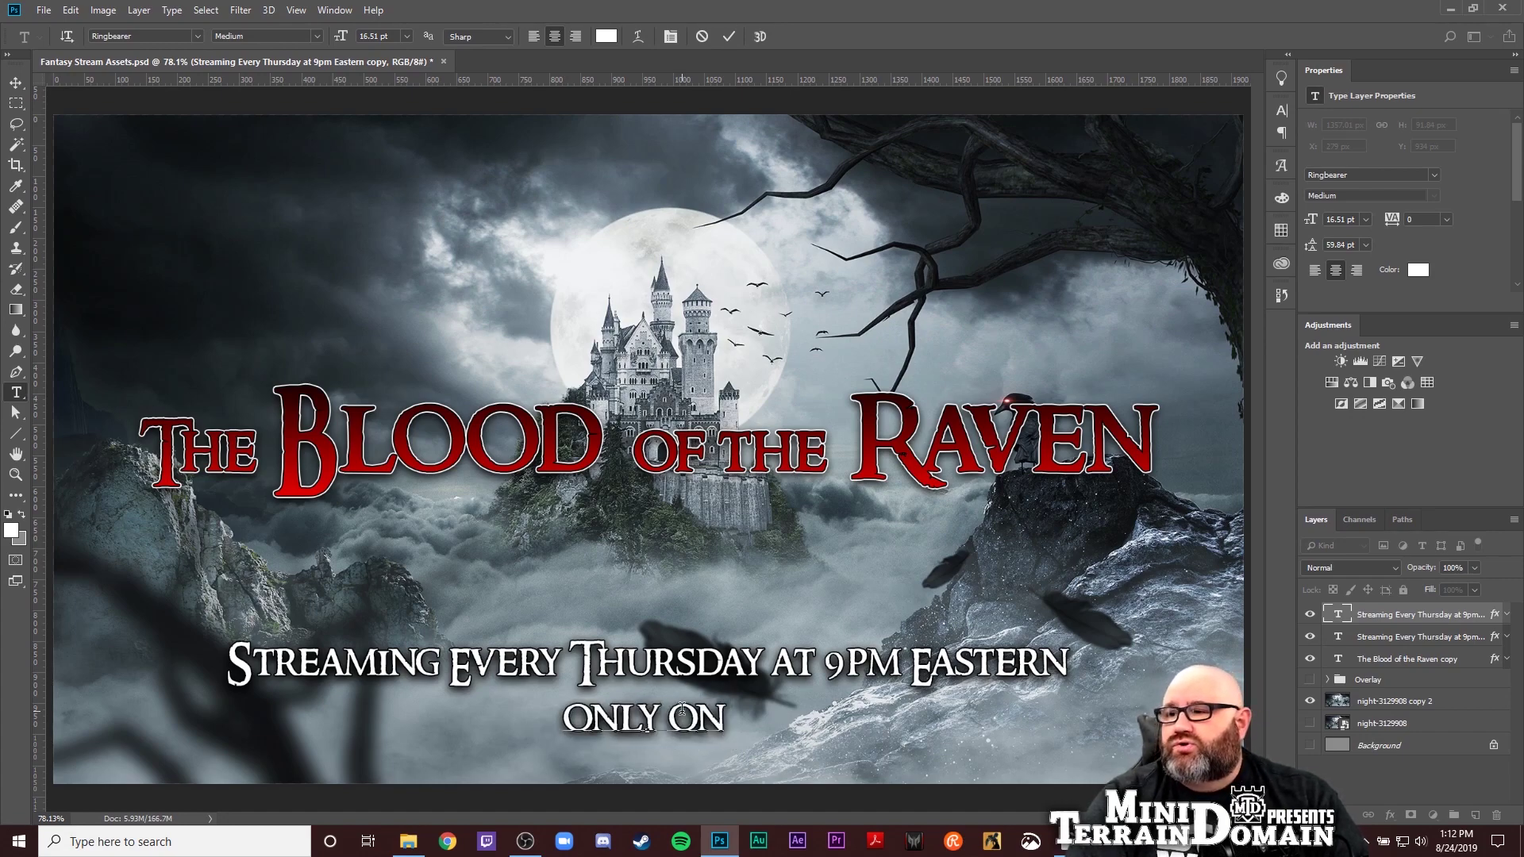
{"action": "type", "text": "YOUR"}
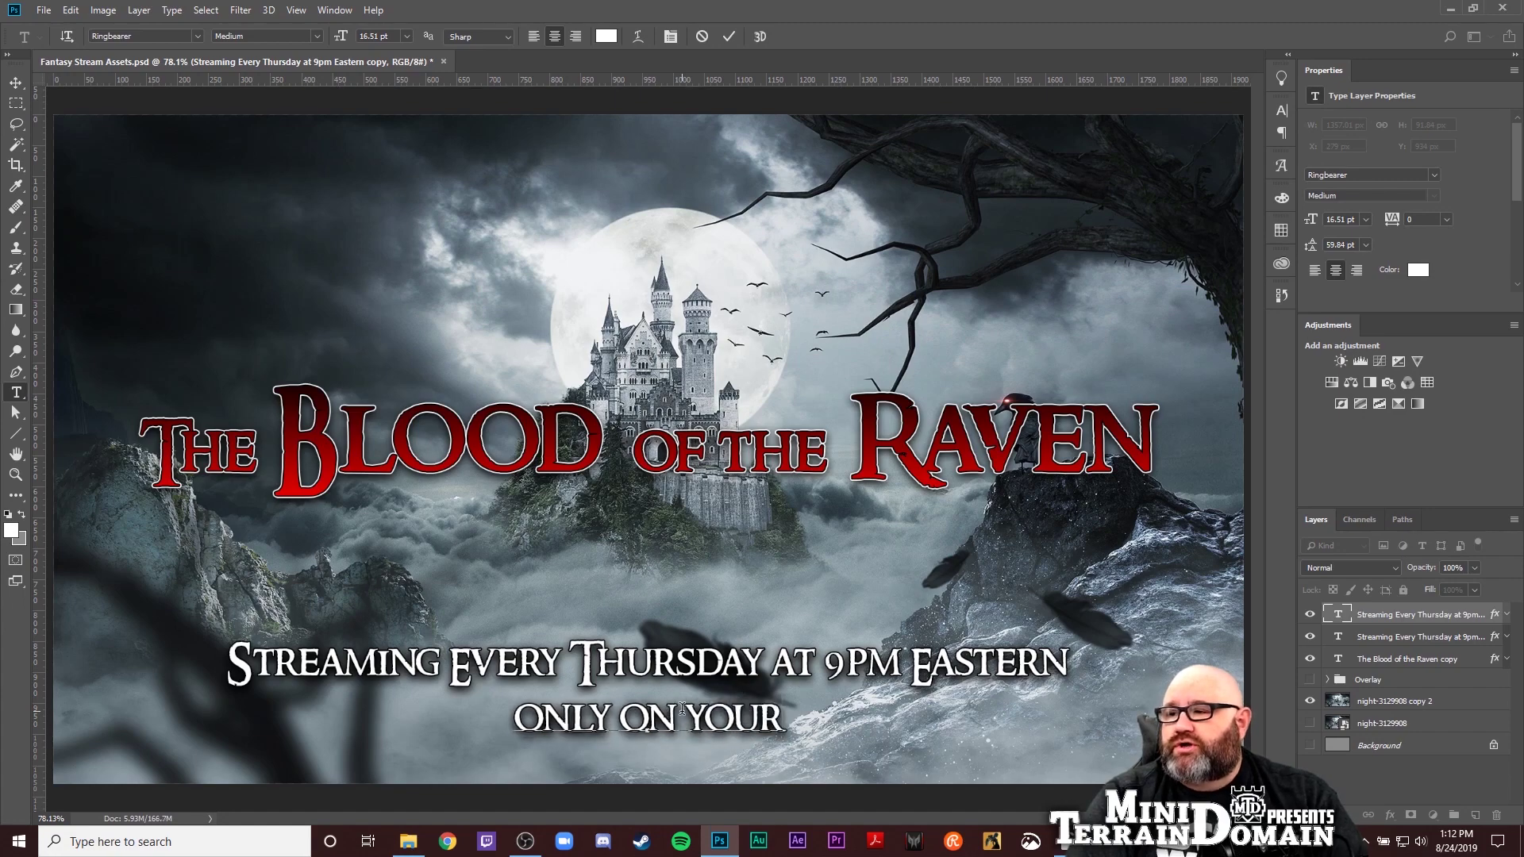
{"action": "type", "text": " CHANNEL"}
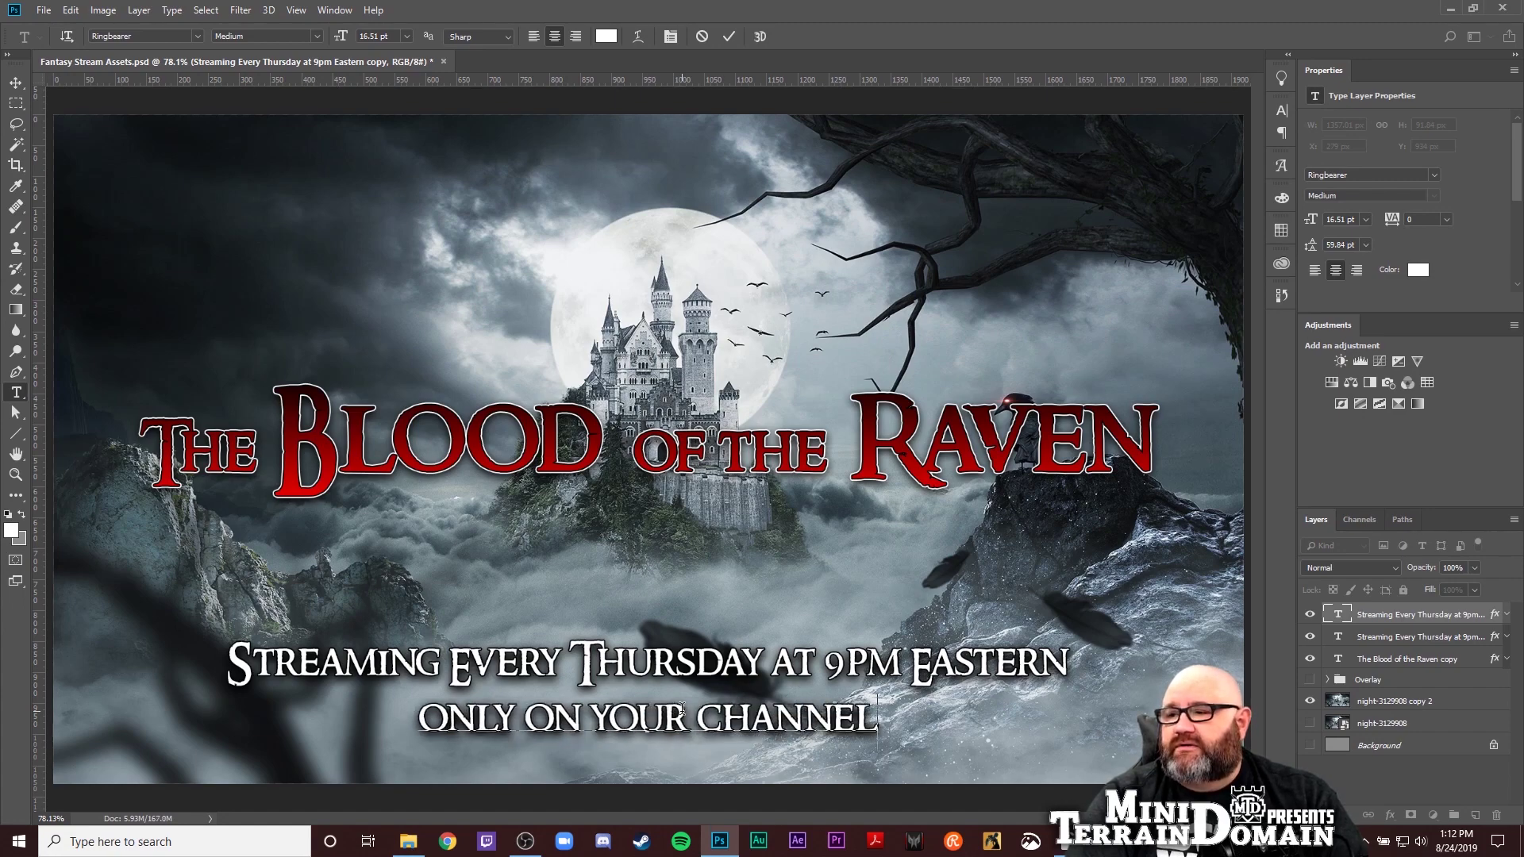
{"action": "type", "text": " ON"}
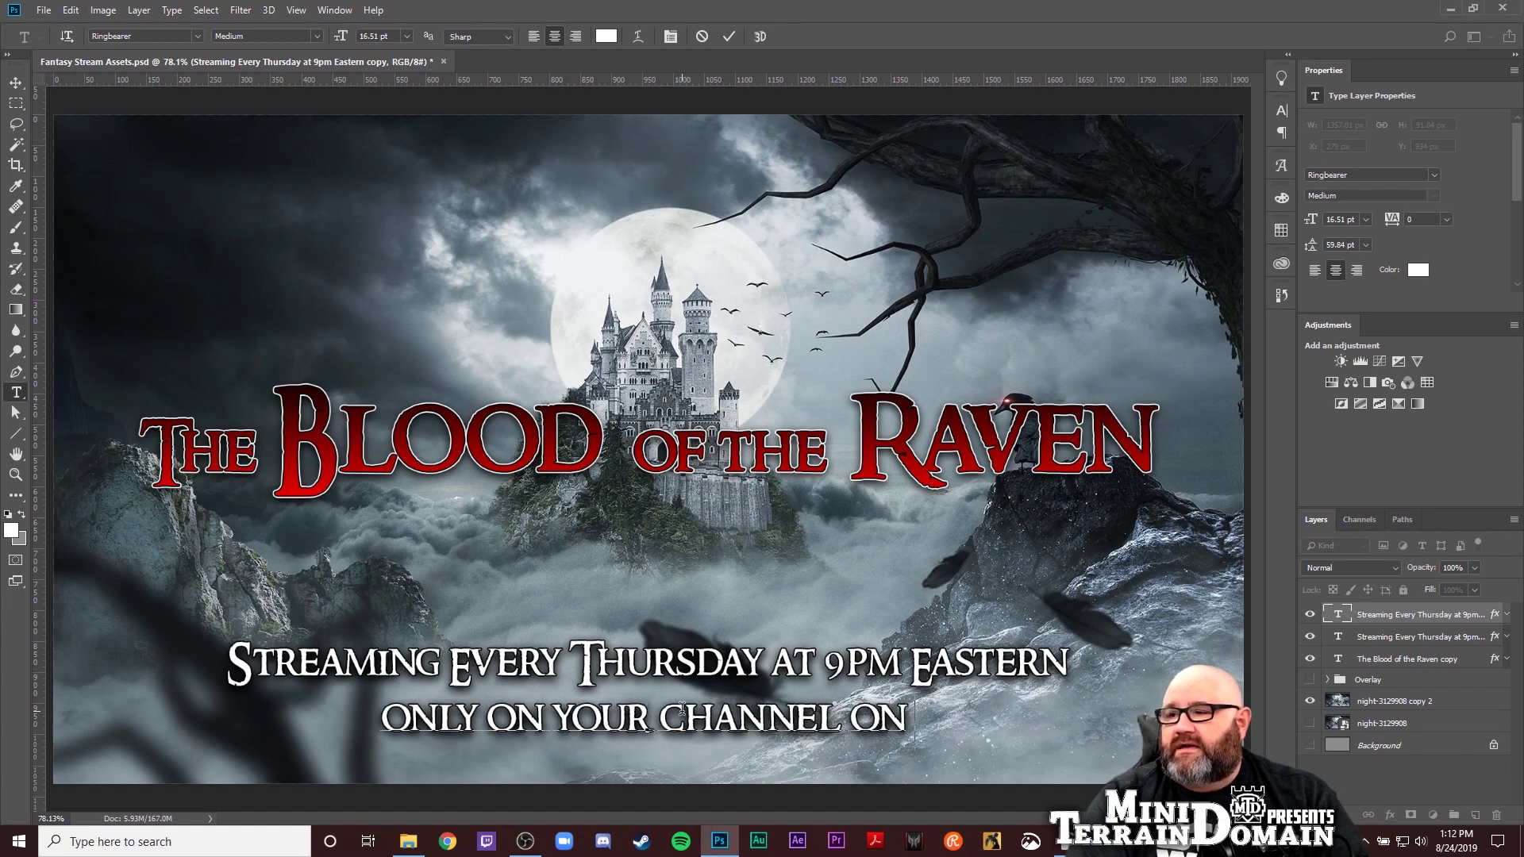
{"action": "type", "text": " YouTube"}
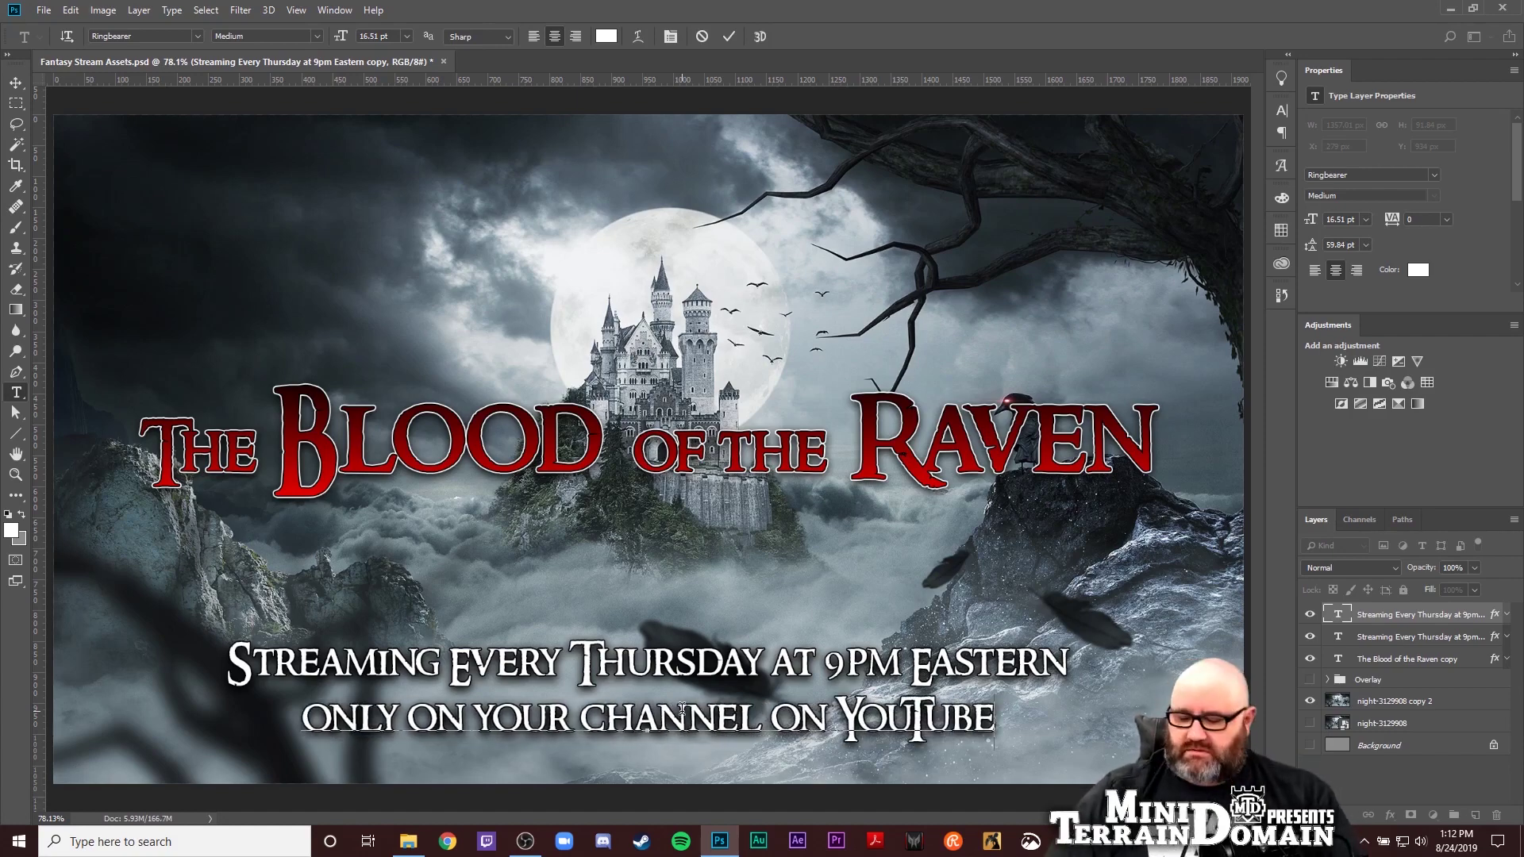
{"action": "key", "text": "ctrl+Return"}
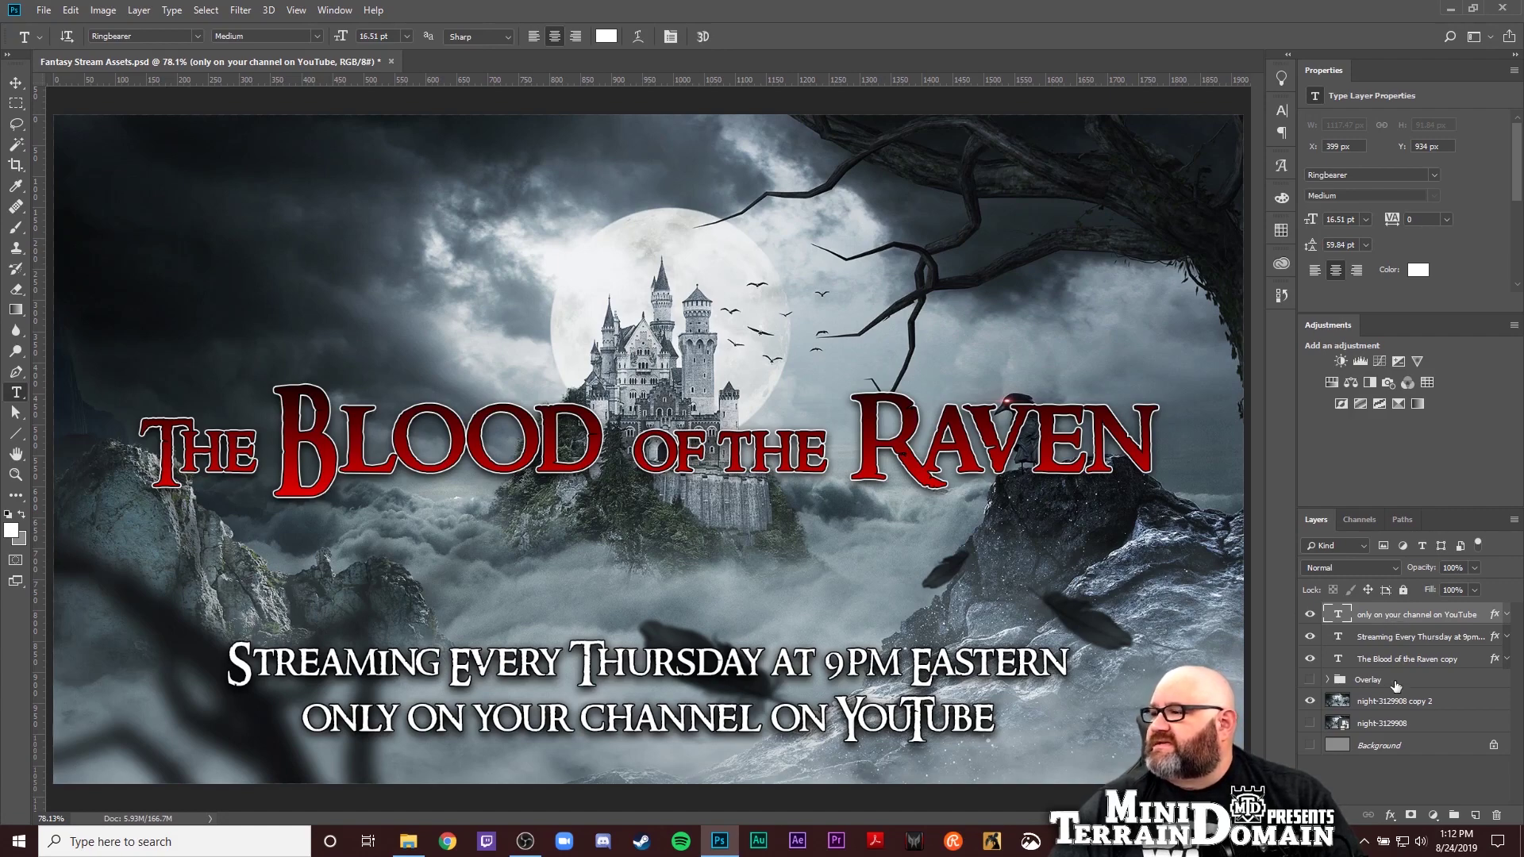
Move the night-3129908 copy 2 layer above the Overlay group and group it with the three text layers as "Promo Image"
{"action": "left_click_drag", "start_coordinate": [1394, 703], "coordinate": [1395, 673]}
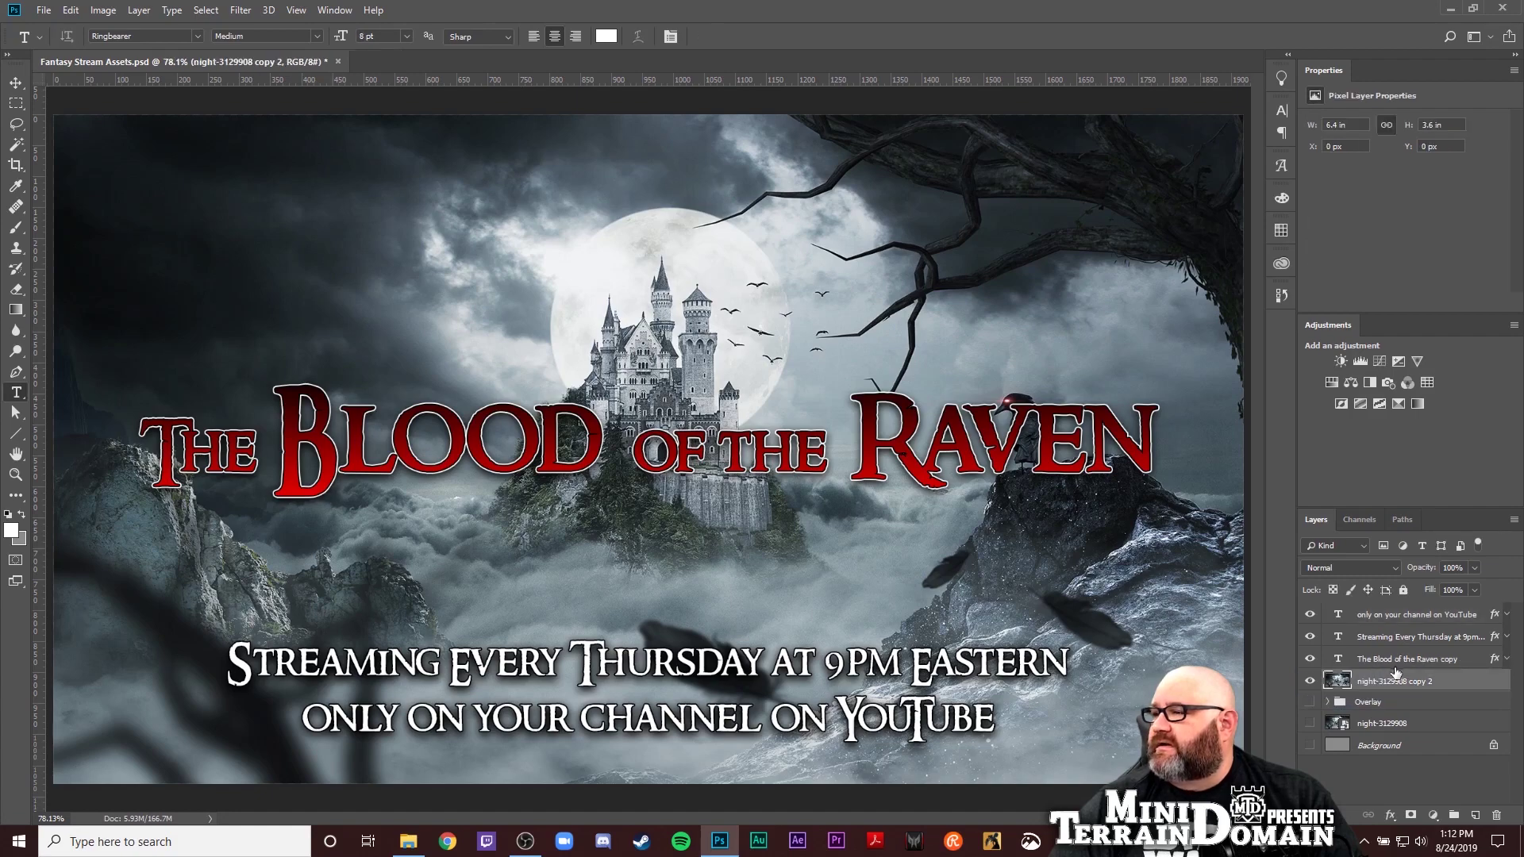
{"action": "left_click", "coordinate": [1398, 621], "text": "shift"}
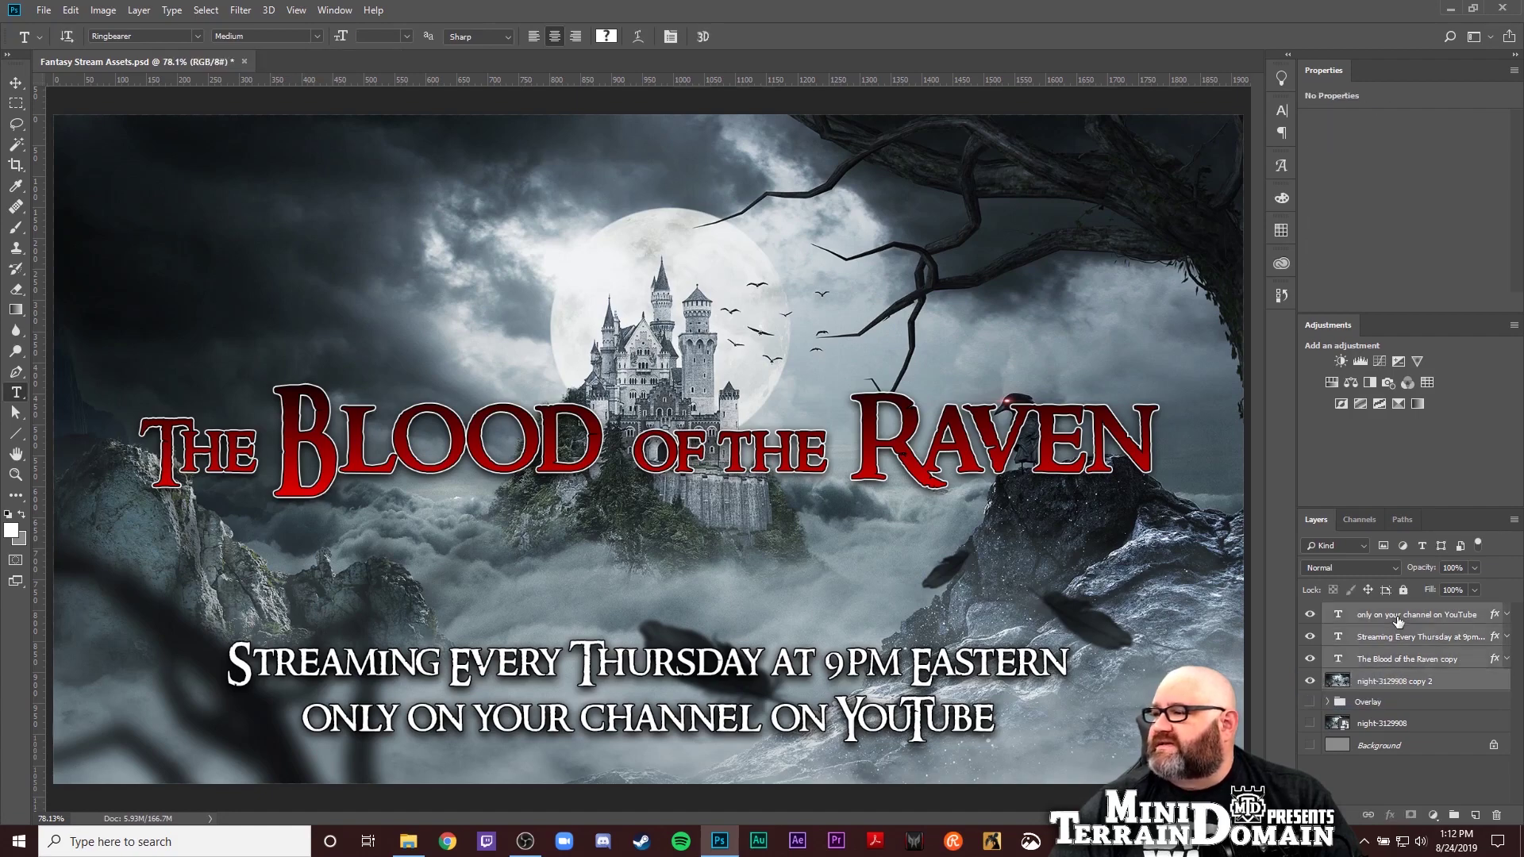
{"action": "key", "text": "ctrl+g"}
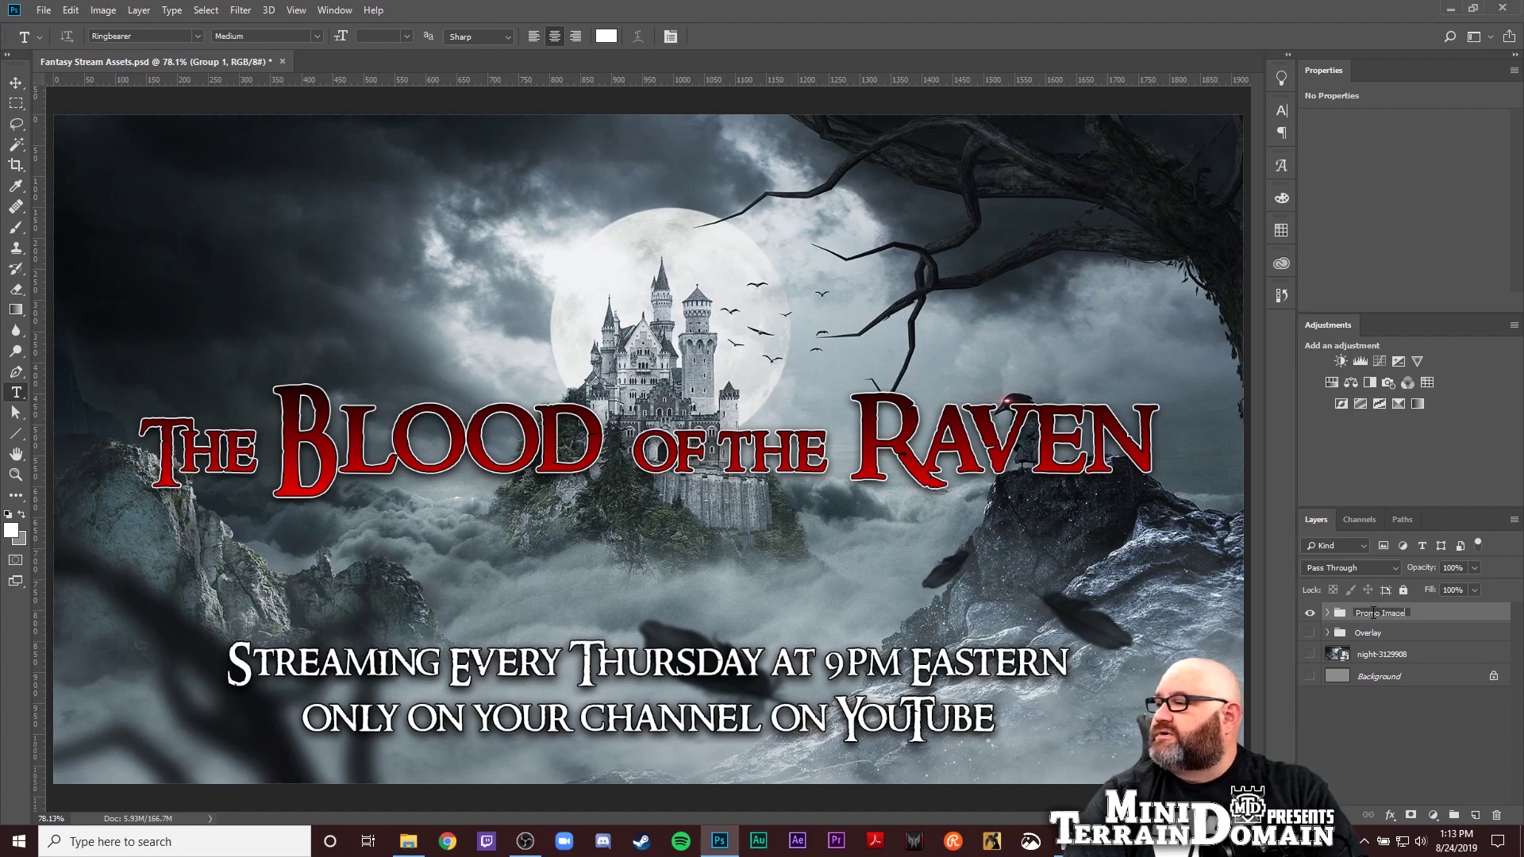
{"action": "key", "text": "Return"}
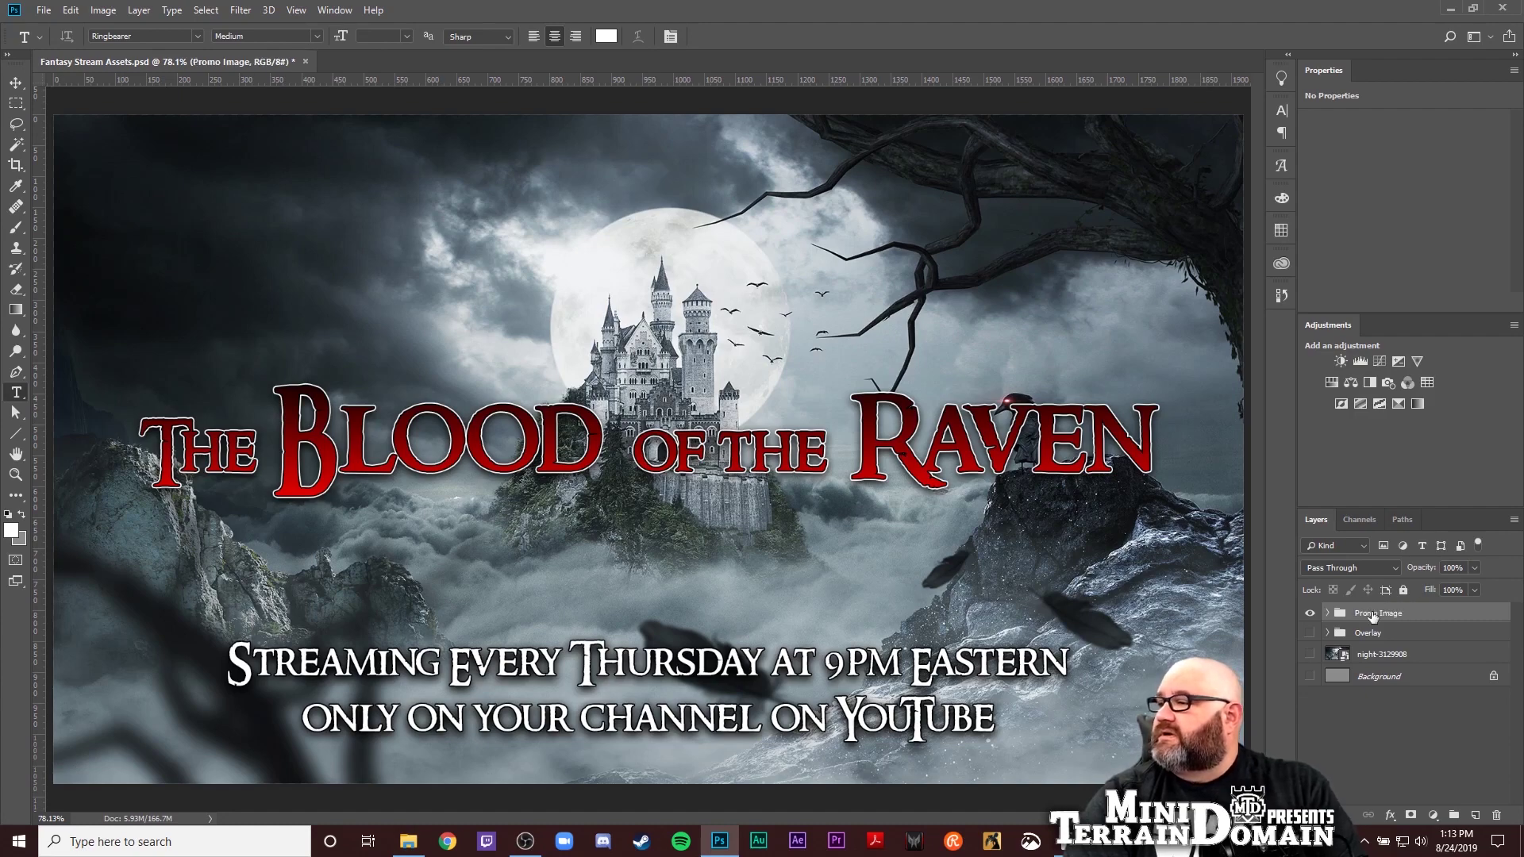
Reorder the text layers inside Promo Image so the title is first, the streaming schedule second and the channel line third
{"action": "left_click", "coordinate": [1327, 613]}
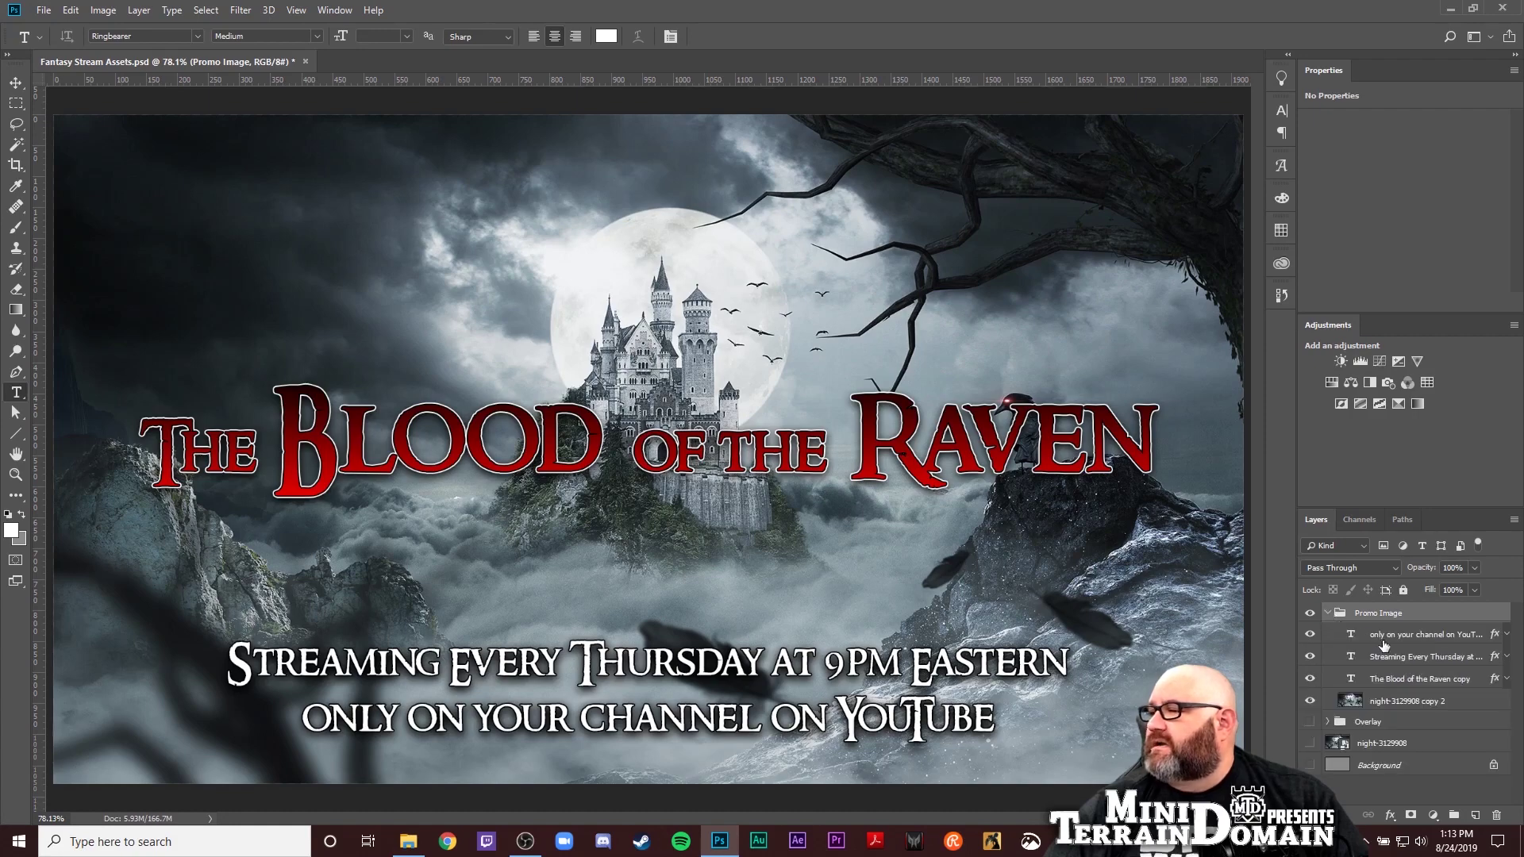
{"action": "left_click_drag", "start_coordinate": [1388, 641], "coordinate": [1397, 686]}
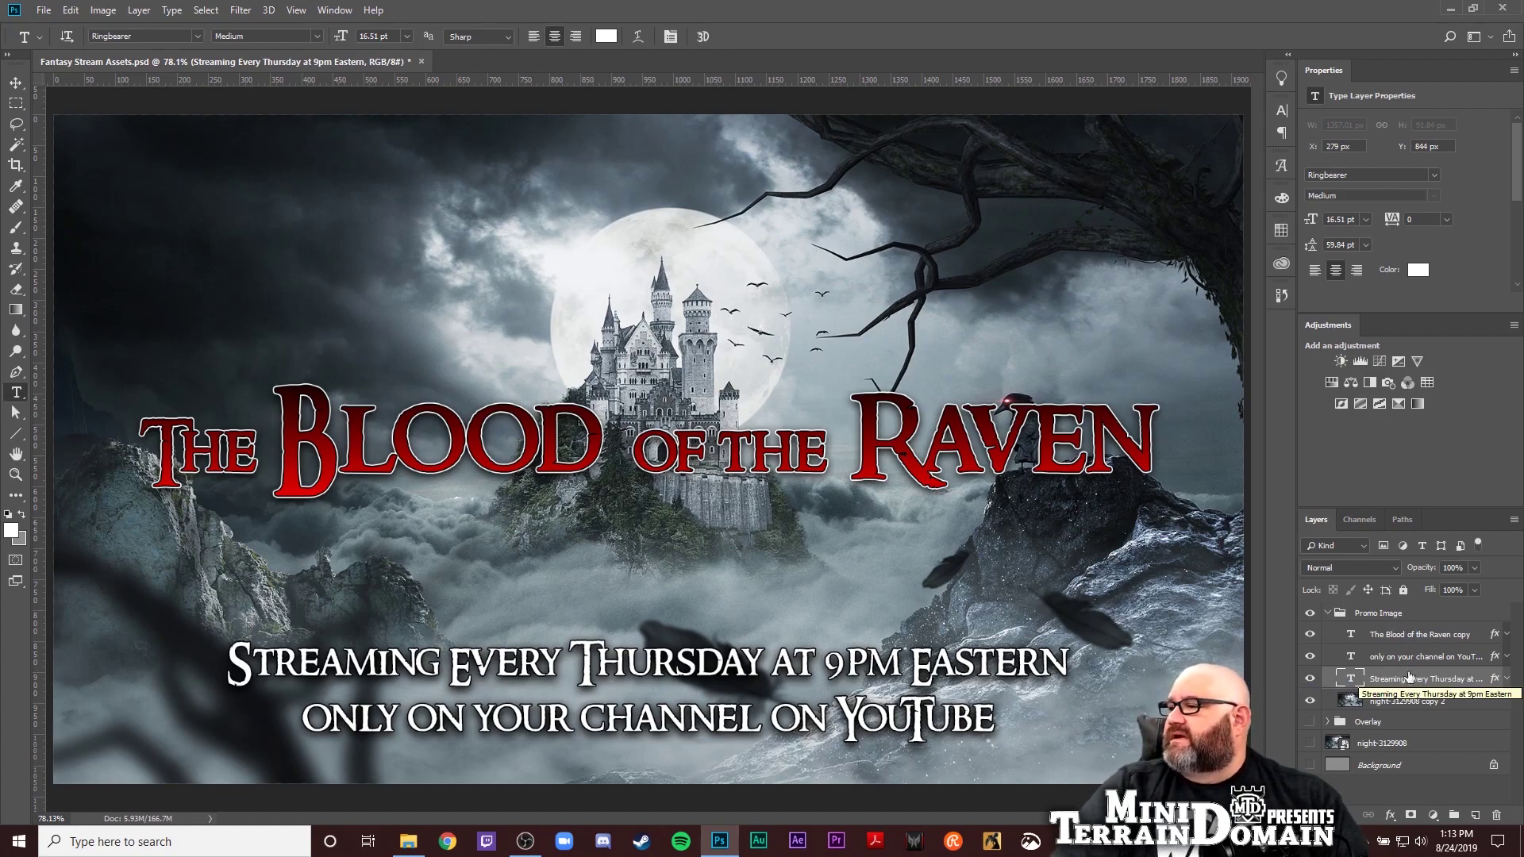
{"action": "left_click_drag", "start_coordinate": [1406, 656], "coordinate": [1408, 684]}
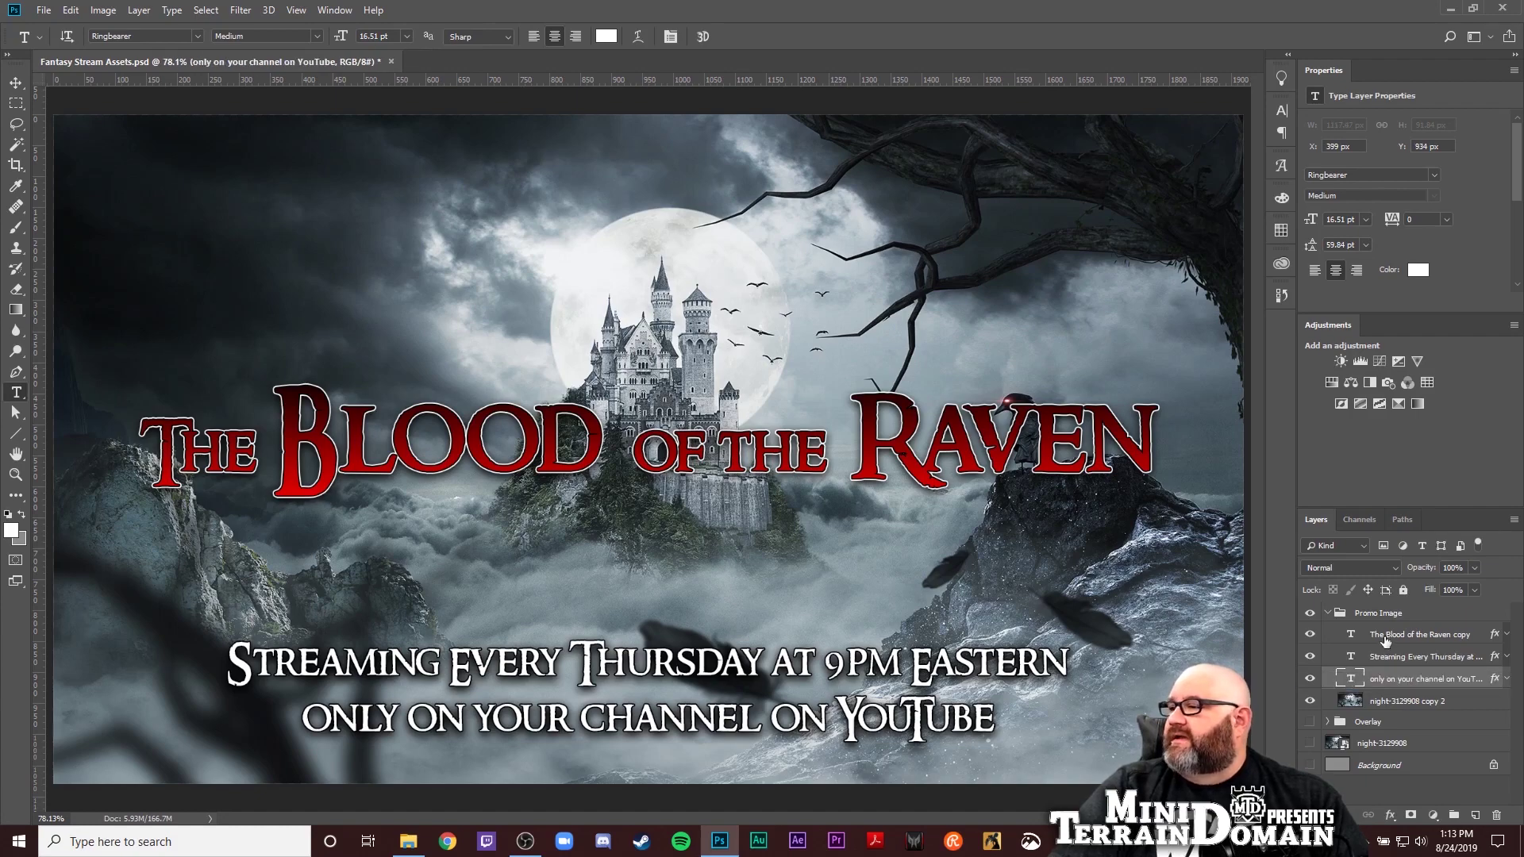
{"action": "left_click", "coordinate": [1385, 641]}
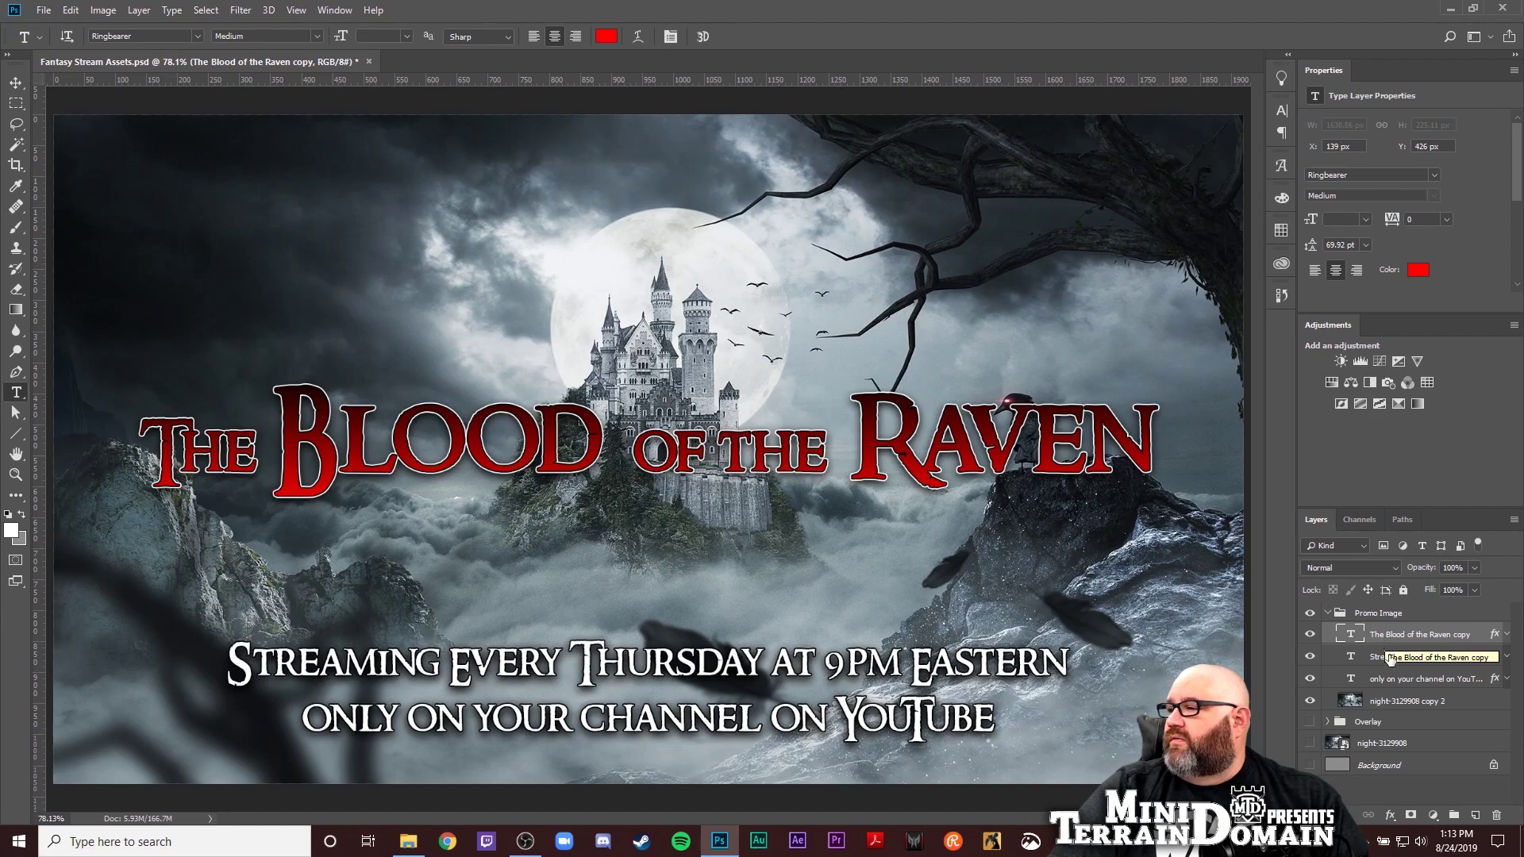
{"action": "left_click", "coordinate": [1389, 657]}
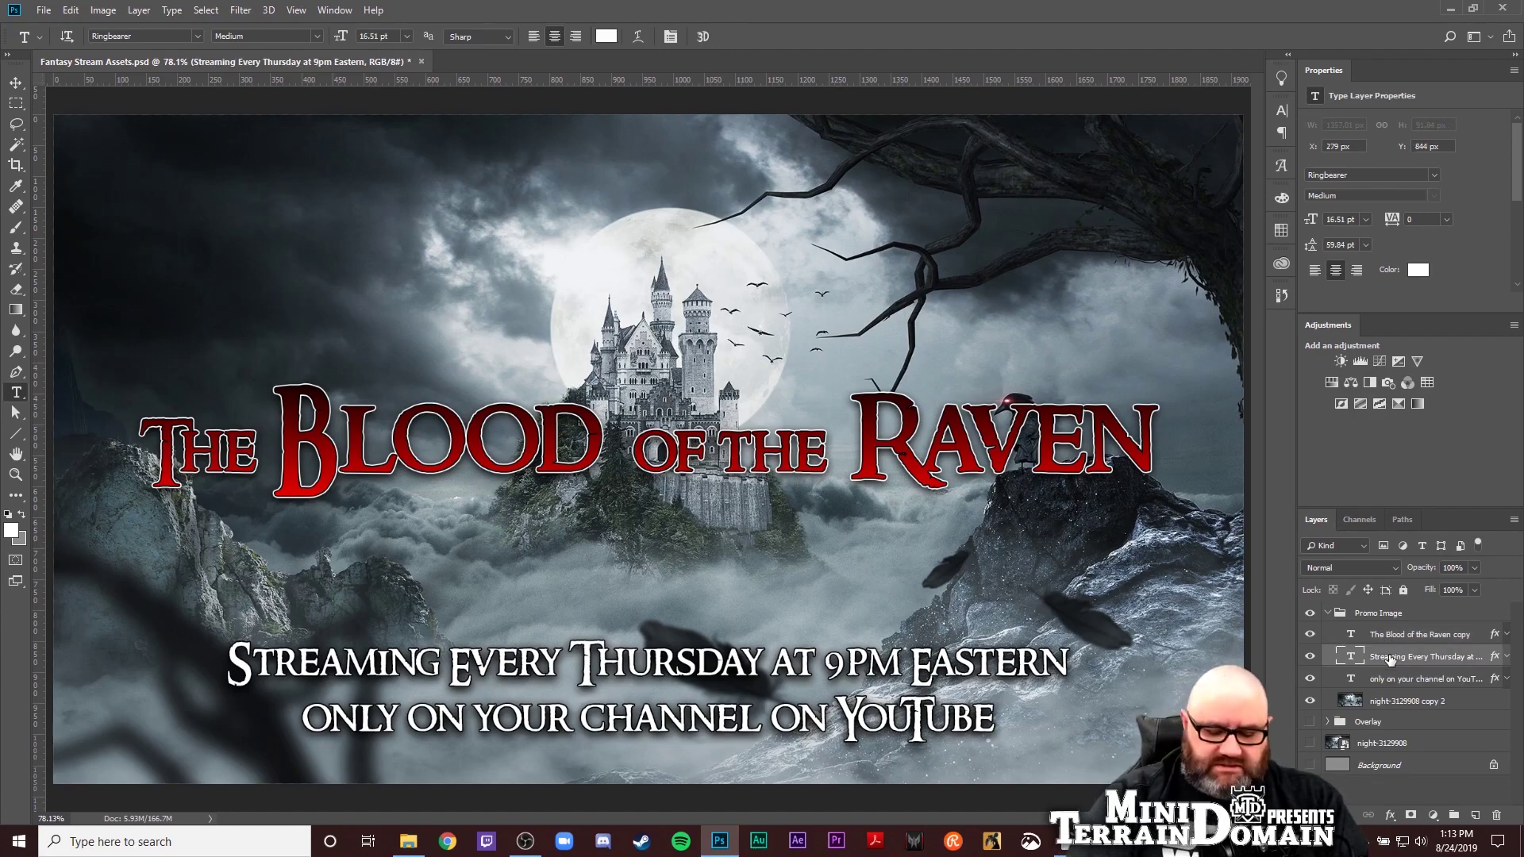
Duplicate the streaming schedule text layer and move the copy straight up near the image's upper edge, at Y 34 px
{"action": "key", "text": "ctrl+j"}
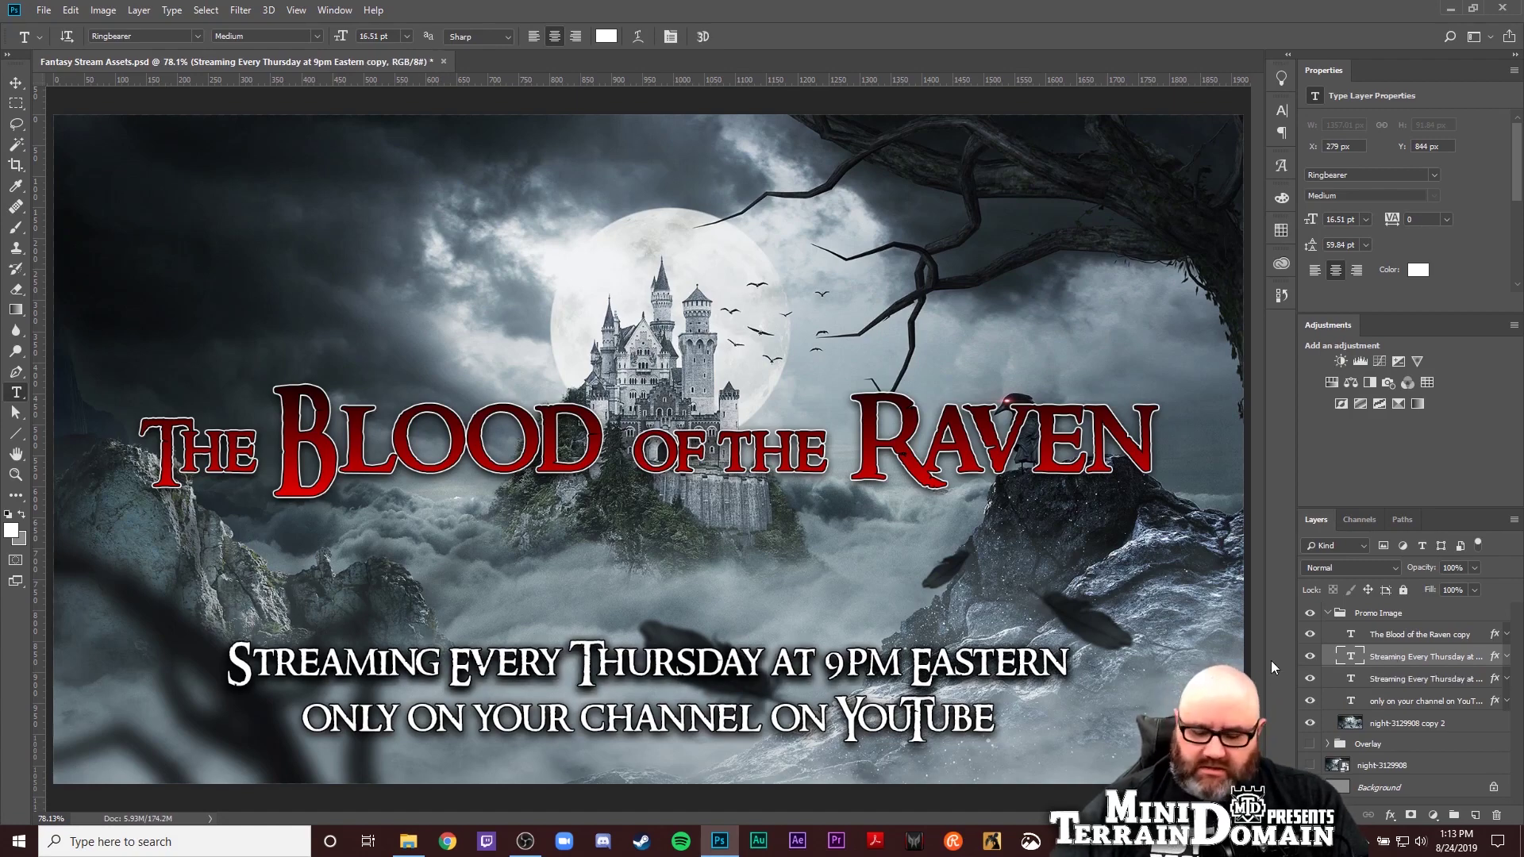
{"action": "key", "text": "ctrl+shift+Up"}
{"action": "key", "text": "ctrl+shift+Up"}
{"action": "key", "text": "ctrl+shift+Up"}
{"action": "key", "text": "ctrl+shift+Up"}
{"action": "key", "text": "ctrl+shift+Up"}
{"action": "key", "text": "ctrl+shift+Up"}
{"action": "key", "text": "ctrl+shift+Up"}
{"action": "key", "text": "ctrl+shift+Up"}
{"action": "key", "text": "ctrl+shift+Up"}
{"action": "key", "text": "ctrl+shift+Up"}
{"action": "key", "text": "ctrl+shift+Up"}
{"action": "key", "text": "ctrl+shift+Up"}
{"action": "key", "text": "ctrl+shift+Up"}
{"action": "key", "text": "ctrl+shift+Up"}
{"action": "key", "text": "ctrl+shift+Up"}
{"action": "key", "text": "ctrl+shift+Up"}
{"action": "key", "text": "ctrl+shift+Up"}
{"action": "key", "text": "ctrl+shift+Up"}
{"action": "key", "text": "ctrl+shift+Up"}
{"action": "key", "text": "ctrl+shift+Up"}
{"action": "key", "text": "ctrl+shift+Up"}
{"action": "key", "text": "ctrl+shift+Up"}
{"action": "key", "text": "ctrl+shift+Up"}
{"action": "key", "text": "ctrl+shift+Up"}
{"action": "key", "text": "ctrl+shift+Up"}
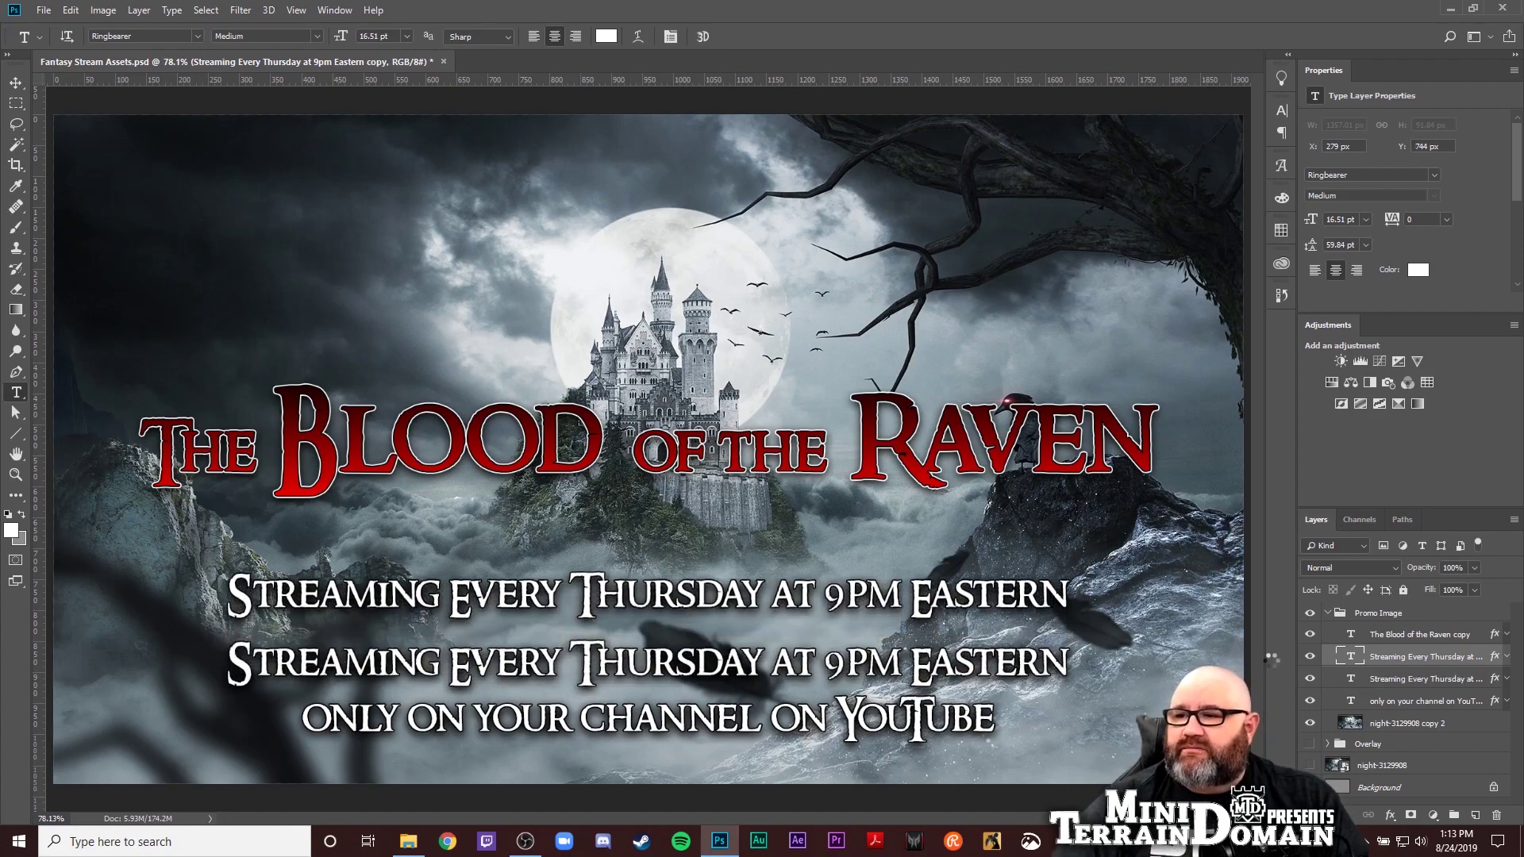
{"action": "key", "text": "ctrl+shift+Up"}
{"action": "key", "text": "ctrl+shift+Up"}
{"action": "key", "text": "ctrl+shift+Up"}
{"action": "key", "text": "ctrl+shift+Up"}
{"action": "key", "text": "ctrl+shift+Up"}
{"action": "key", "text": "ctrl+shift+Up"}
{"action": "key", "text": "ctrl+shift+Up"}
{"action": "key", "text": "ctrl+shift+Up"}
{"action": "key", "text": "ctrl+shift+Up"}
{"action": "key", "text": "ctrl+shift+Up"}
{"action": "key", "text": "ctrl+shift+Up"}
{"action": "key", "text": "ctrl+shift+Up"}
{"action": "key", "text": "ctrl+shift+Up"}
{"action": "key", "text": "ctrl+shift+Up"}
{"action": "key", "text": "ctrl+shift+Up"}
{"action": "key", "text": "ctrl+shift+Up"}
{"action": "key", "text": "ctrl+shift+Up"}
{"action": "key", "text": "ctrl+shift+Up"}
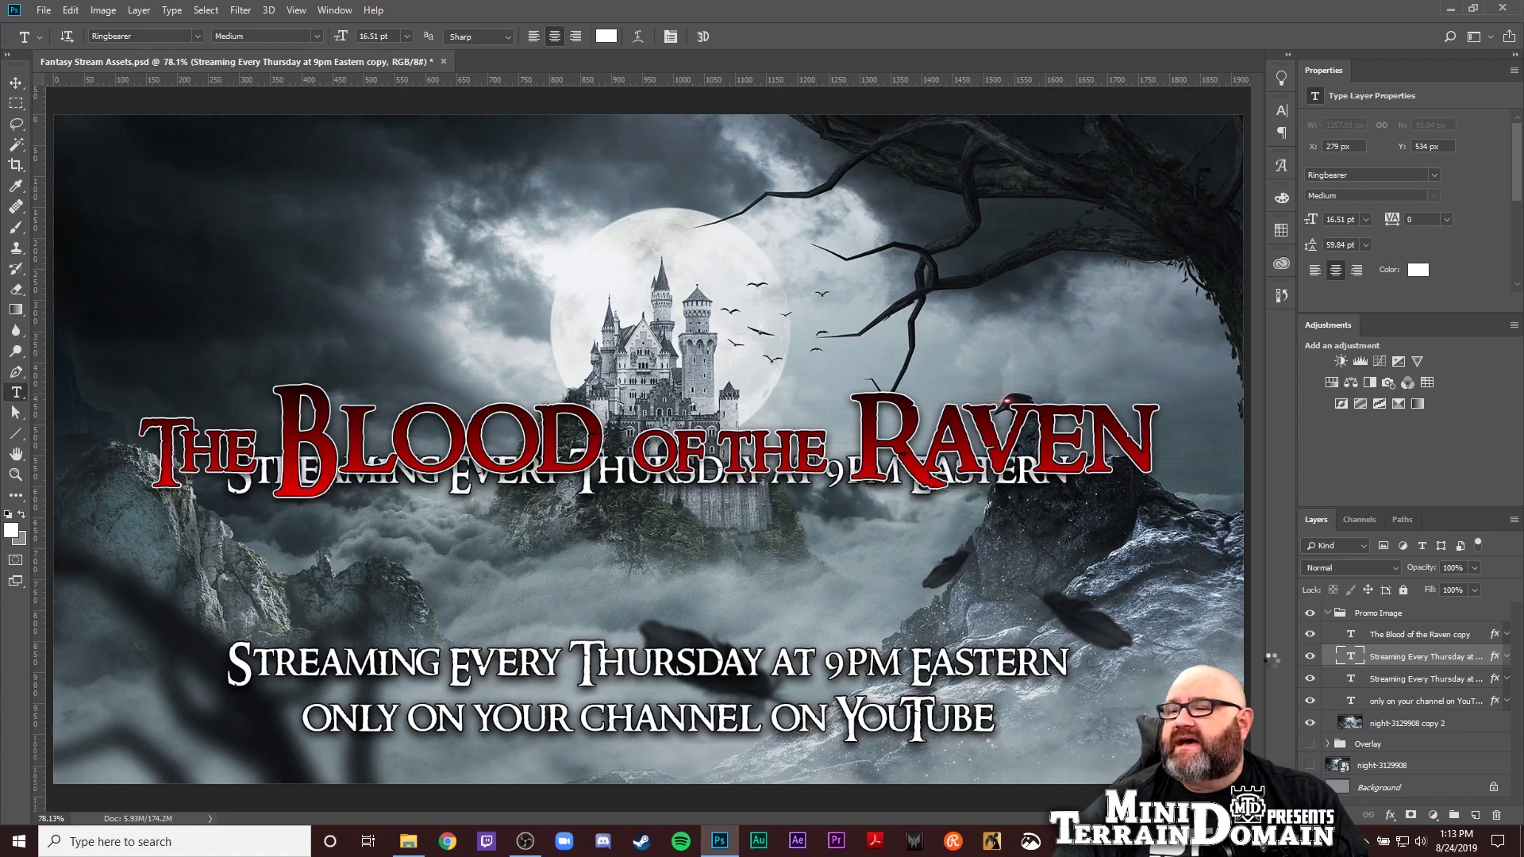
{"action": "key", "text": "ctrl+shift+Up"}
{"action": "key", "text": "ctrl+shift+Up"}
{"action": "key", "text": "ctrl+shift+Up"}
{"action": "key", "text": "ctrl+shift+Up"}
{"action": "key", "text": "ctrl+shift+Up"}
{"action": "key", "text": "ctrl+shift+Up"}
{"action": "key", "text": "ctrl+shift+Up"}
{"action": "key", "text": "ctrl+shift+Up"}
{"action": "key", "text": "ctrl+shift+Up"}
{"action": "key", "text": "ctrl+shift+Up"}
{"action": "key", "text": "ctrl+shift+Up"}
{"action": "key", "text": "ctrl+shift+Up"}
{"action": "key", "text": "ctrl+shift+Up"}
{"action": "key", "text": "ctrl+shift+Up"}
{"action": "key", "text": "ctrl+shift+Up"}
{"action": "key", "text": "ctrl+shift+Up"}
{"action": "key", "text": "ctrl+shift+Up"}
{"action": "key", "text": "ctrl+shift+Up"}
{"action": "key", "text": "ctrl+shift+Up"}
{"action": "key", "text": "ctrl+shift+Up"}
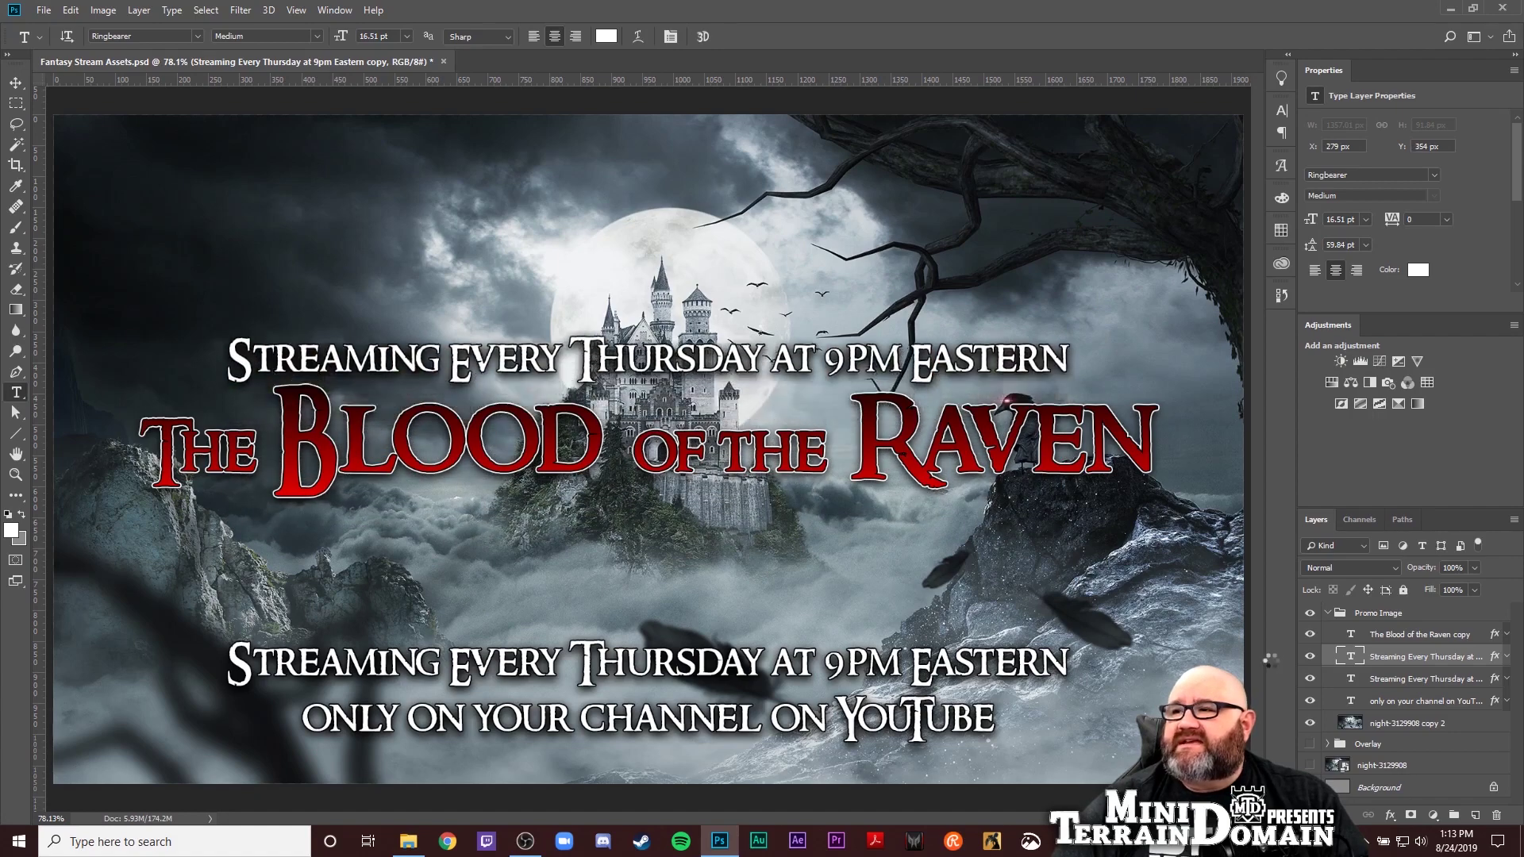
{"action": "key", "text": "ctrl+shift+Up"}
{"action": "key", "text": "ctrl+shift+Up"}
{"action": "key", "text": "ctrl+shift+Up"}
{"action": "key", "text": "ctrl+shift+Up"}
{"action": "key", "text": "ctrl+shift+Up"}
{"action": "key", "text": "ctrl+shift+Up"}
{"action": "key", "text": "ctrl+shift+Up"}
{"action": "key", "text": "ctrl+shift+Up"}
{"action": "key", "text": "ctrl+shift+Up"}
{"action": "key", "text": "ctrl+shift+Up"}
{"action": "key", "text": "ctrl+shift+Up"}
{"action": "key", "text": "ctrl+shift+Up"}
{"action": "key", "text": "ctrl+shift+Up"}
{"action": "key", "text": "ctrl+shift+Up"}
{"action": "key", "text": "ctrl+shift+Up"}
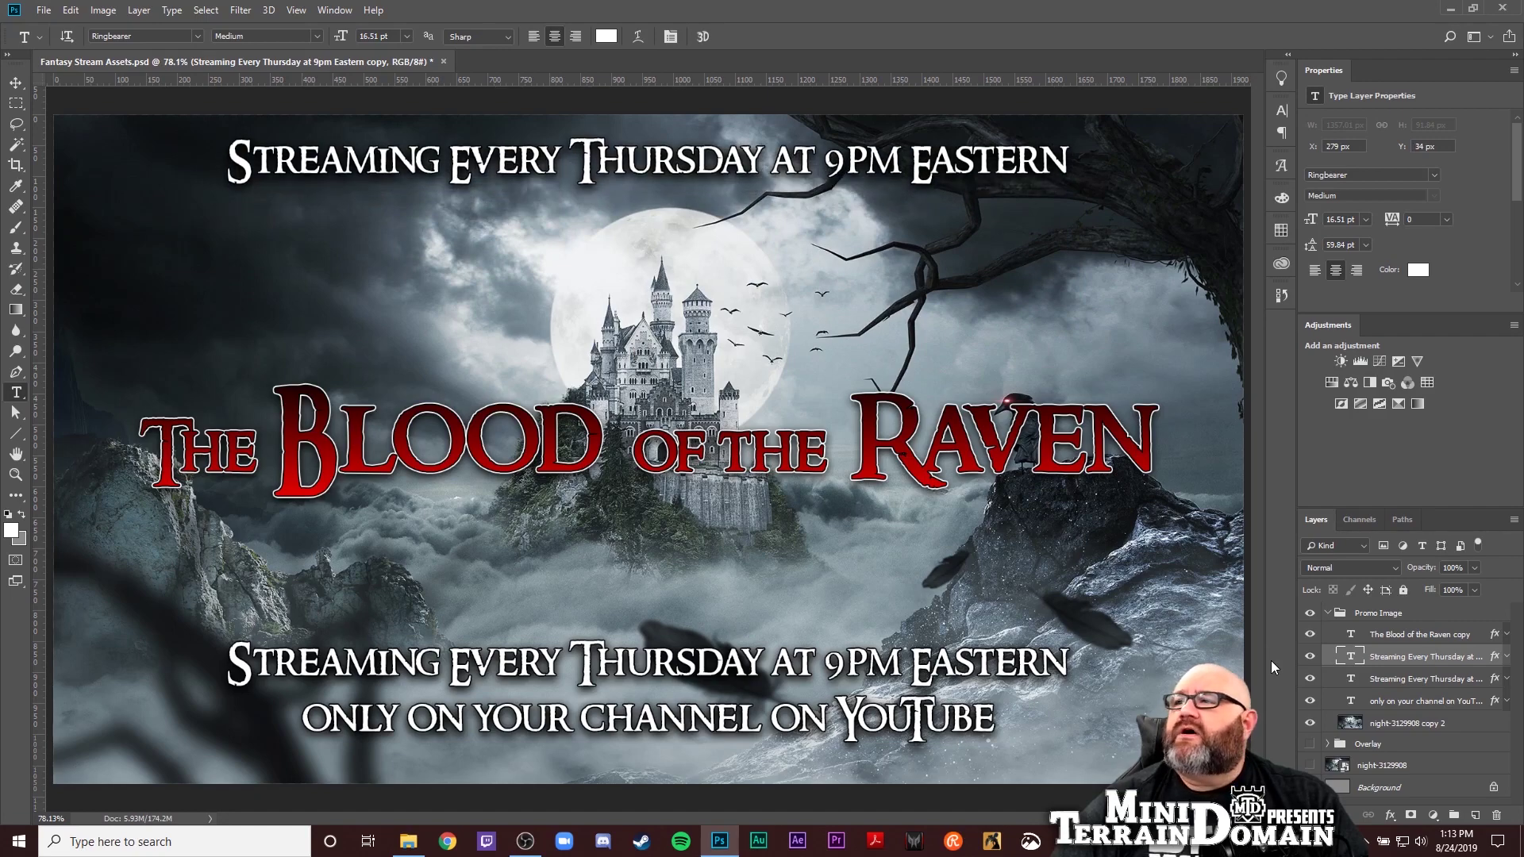
{"action": "key", "text": "ctrl+shift+Up"}
{"action": "key", "text": "ctrl+shift+Up"}
{"action": "key", "text": "ctrl+shift+Up"}
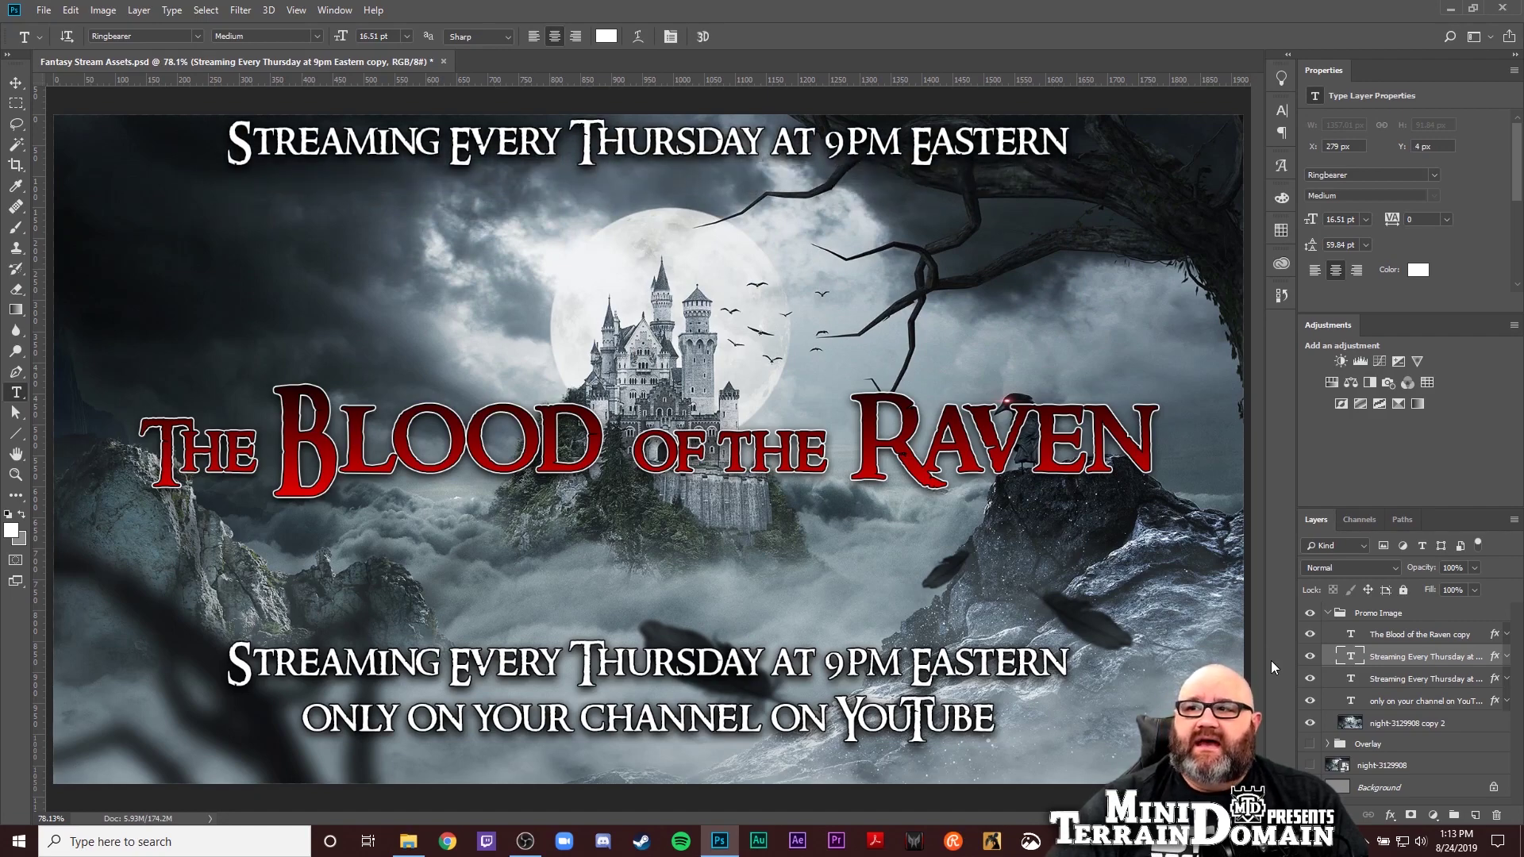
{"action": "key", "text": "ctrl+shift+Down"}
{"action": "key", "text": "ctrl+shift+Down"}
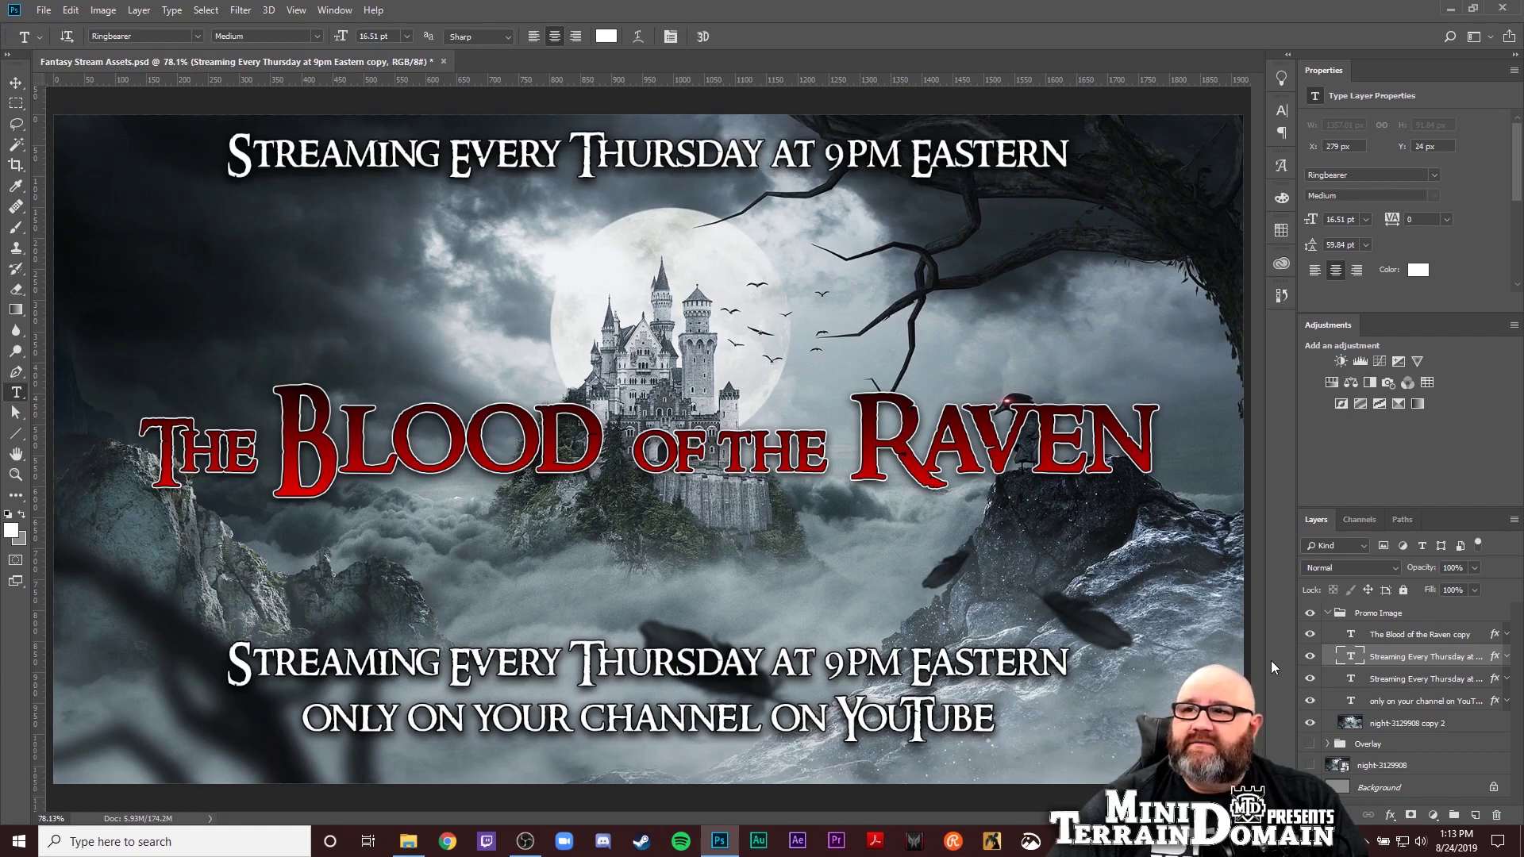
{"action": "key", "text": "ctrl+shift+Down"}
{"action": "key", "text": "ctrl+shift+Down"}
{"action": "key", "text": "ctrl+shift+Up"}
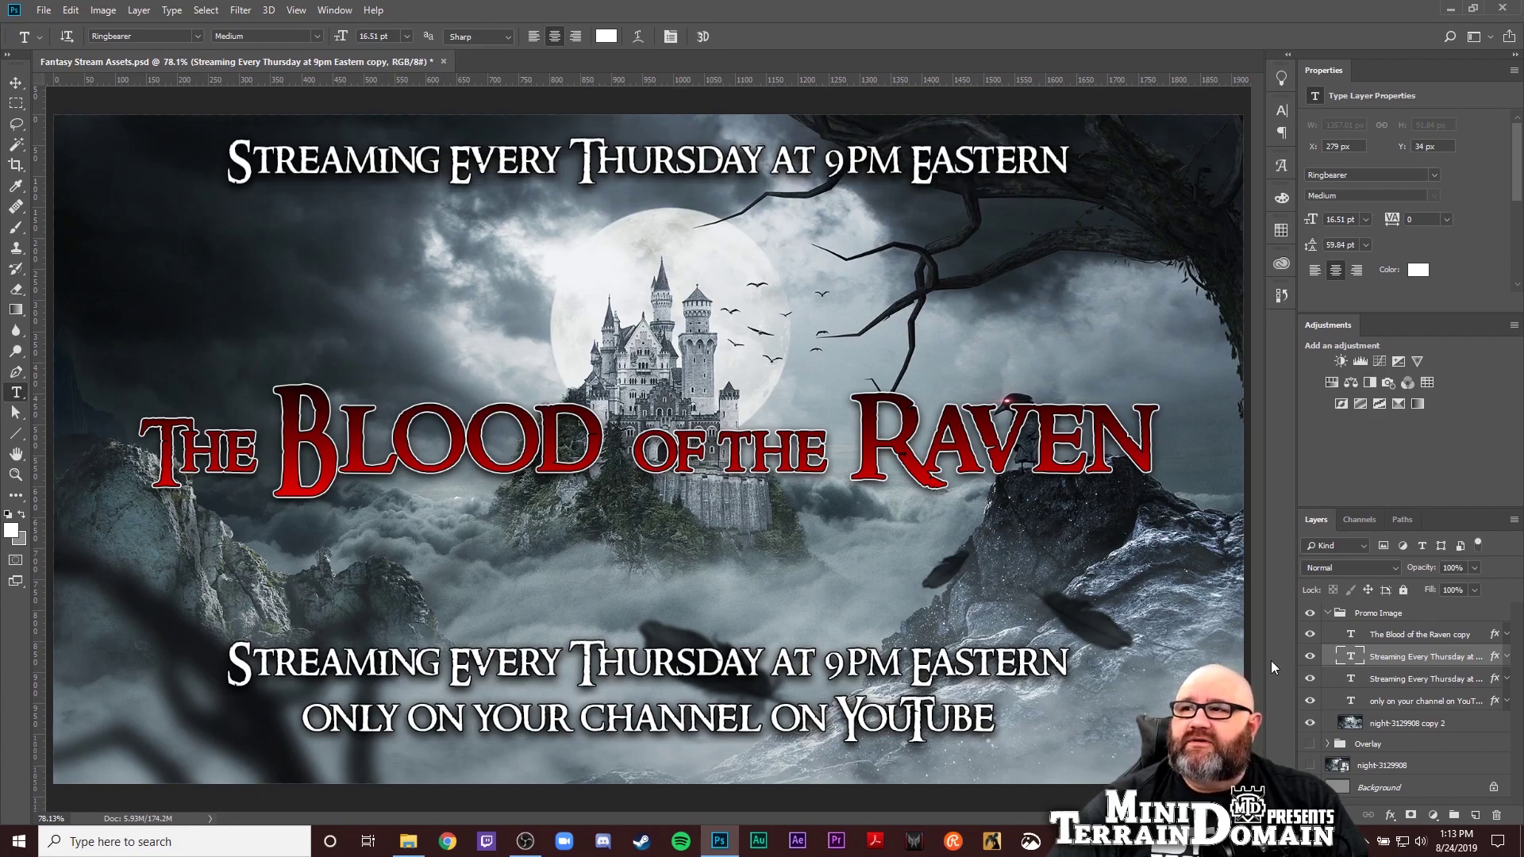
Replace the wording of the copied schedule line at the top of the image with "first name"
{"action": "triple_click", "coordinate": [657, 156]}
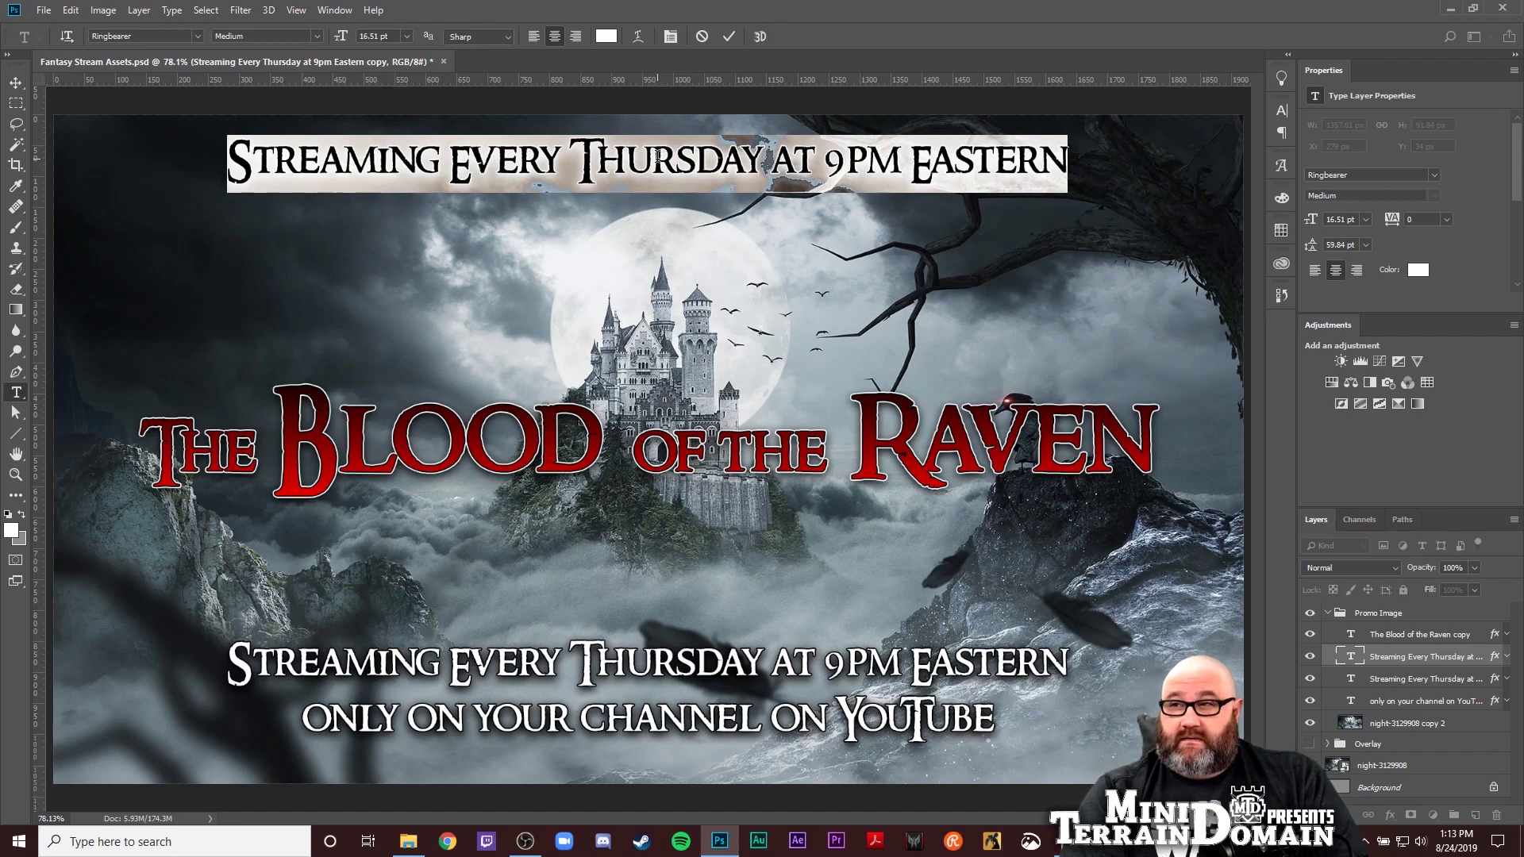
{"action": "type", "text": "FIRTS"}
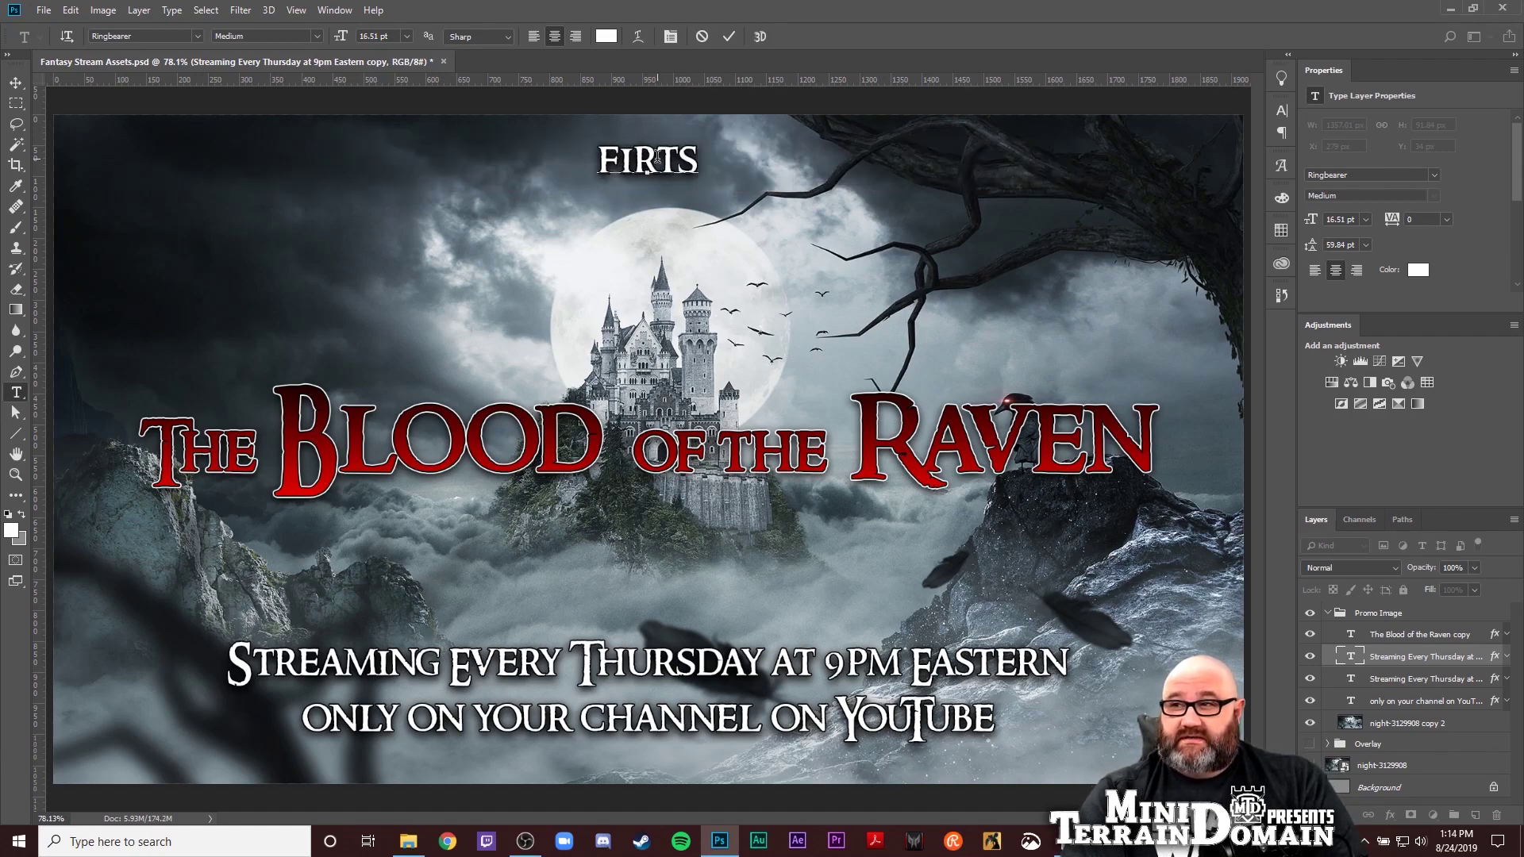
{"action": "key", "text": "BackSpace"}
{"action": "key", "text": "BackSpace"}
{"action": "type", "text": "ST"}
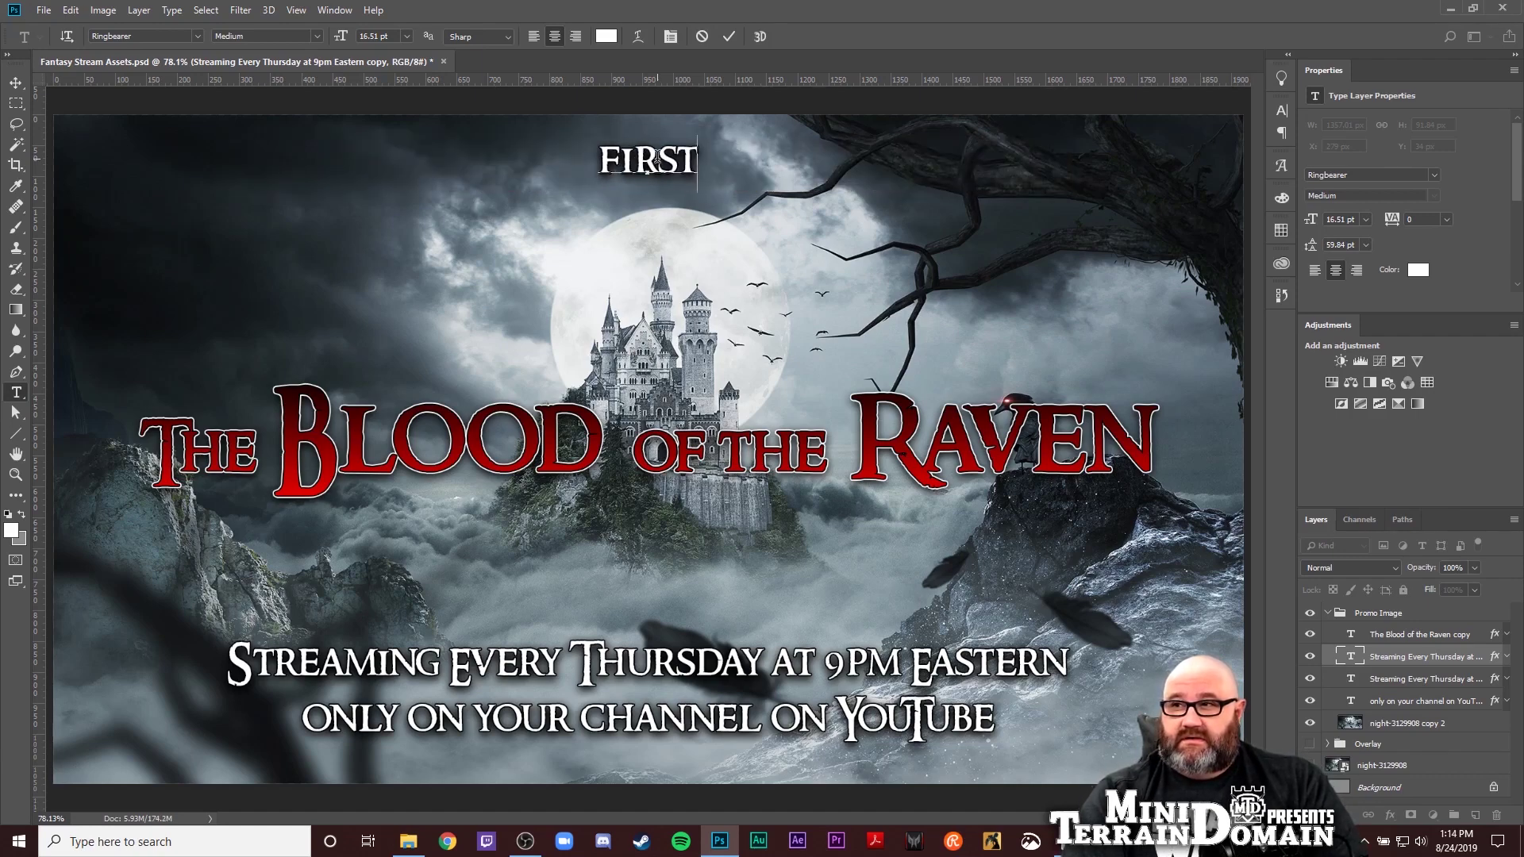
{"action": "type", "text": " NA"}
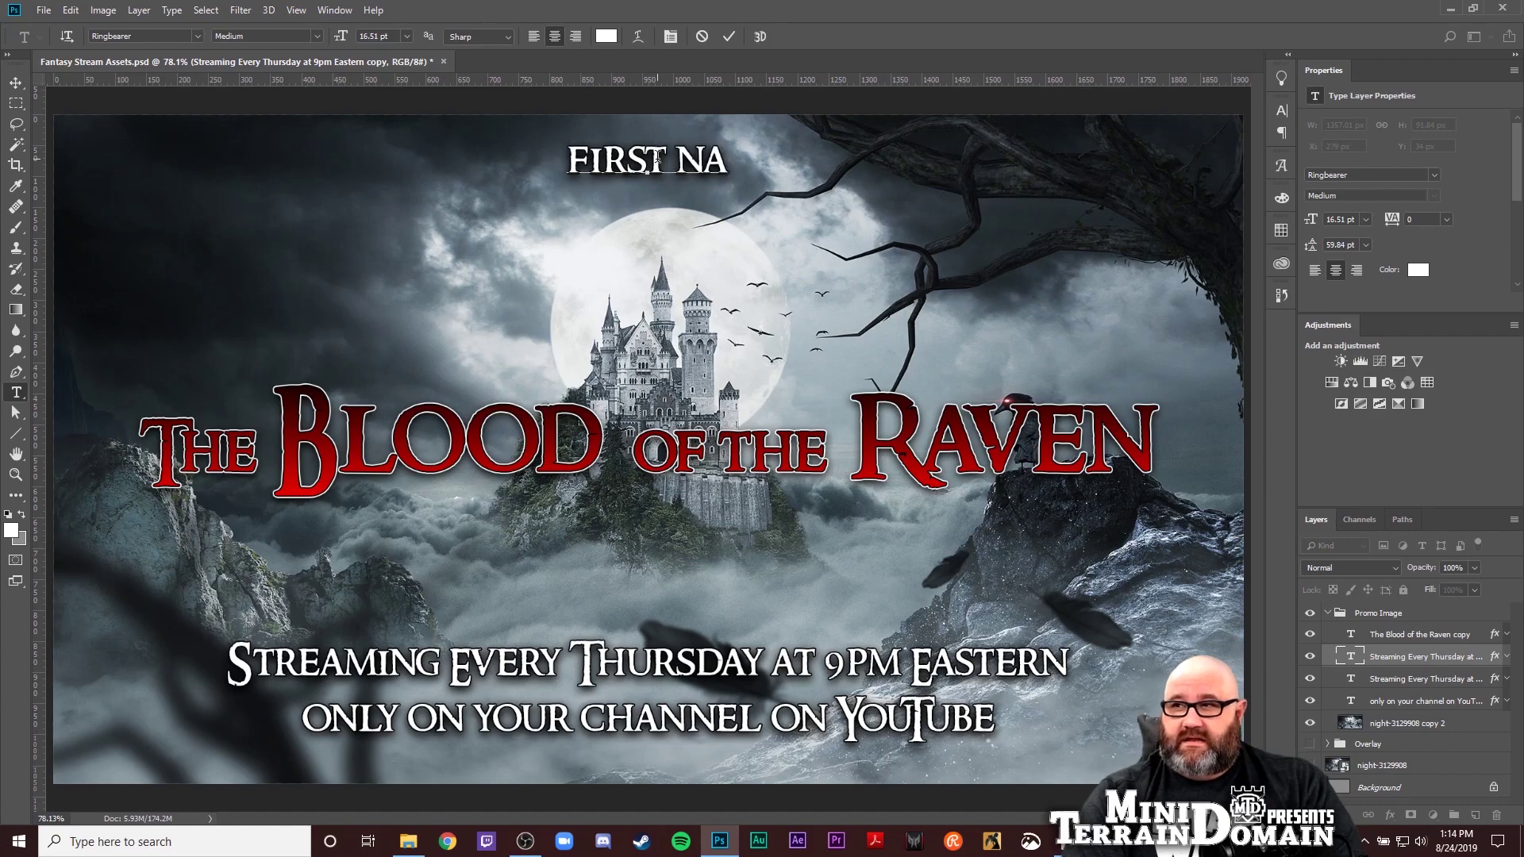
{"action": "type", "text": "ME"}
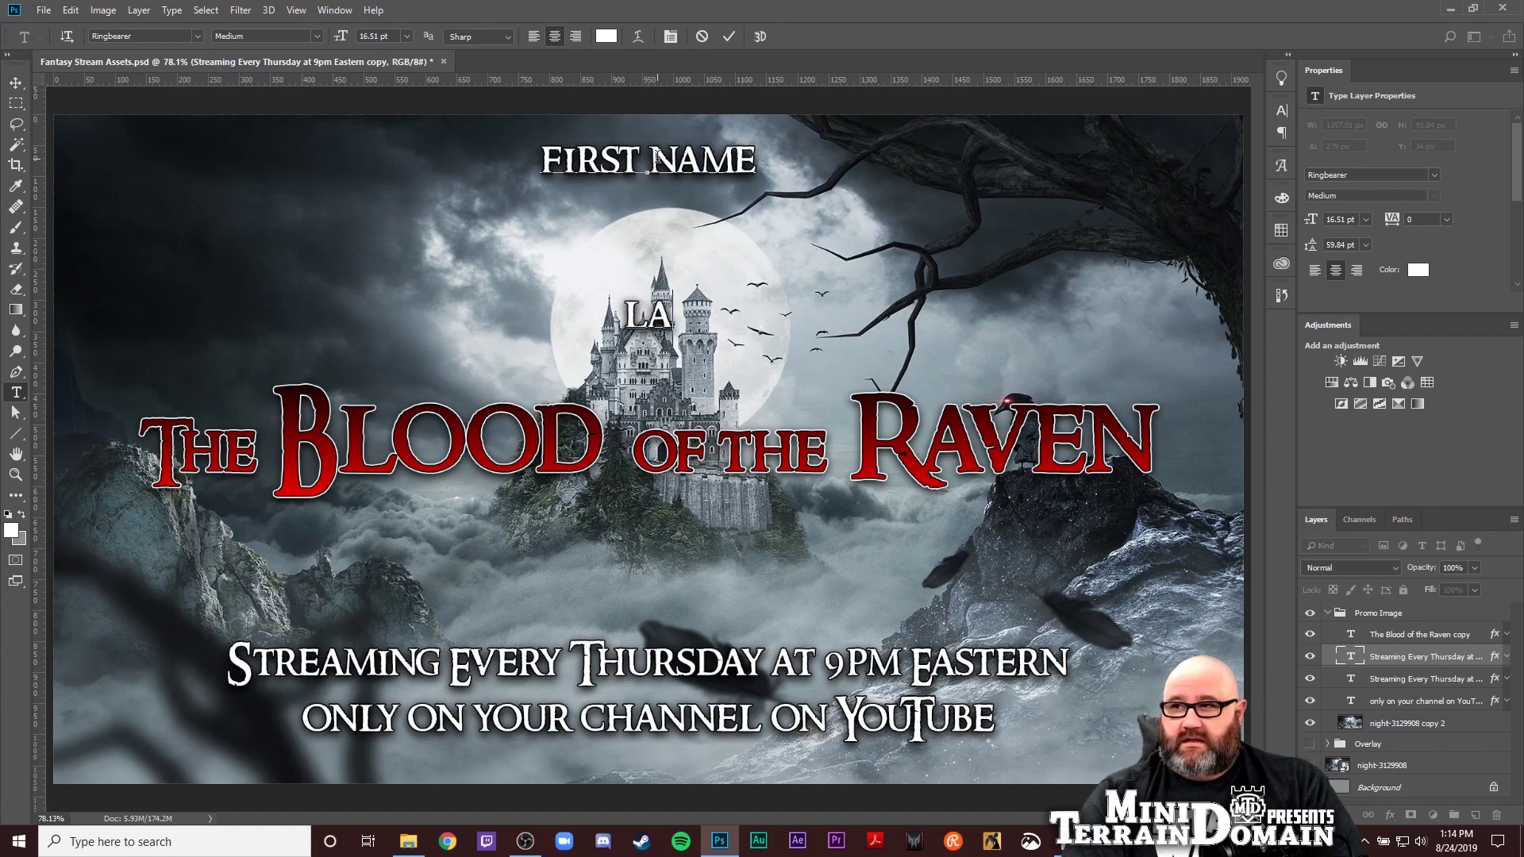
{"action": "key", "text": "BackSpace"}
{"action": "type", "text": "E"}
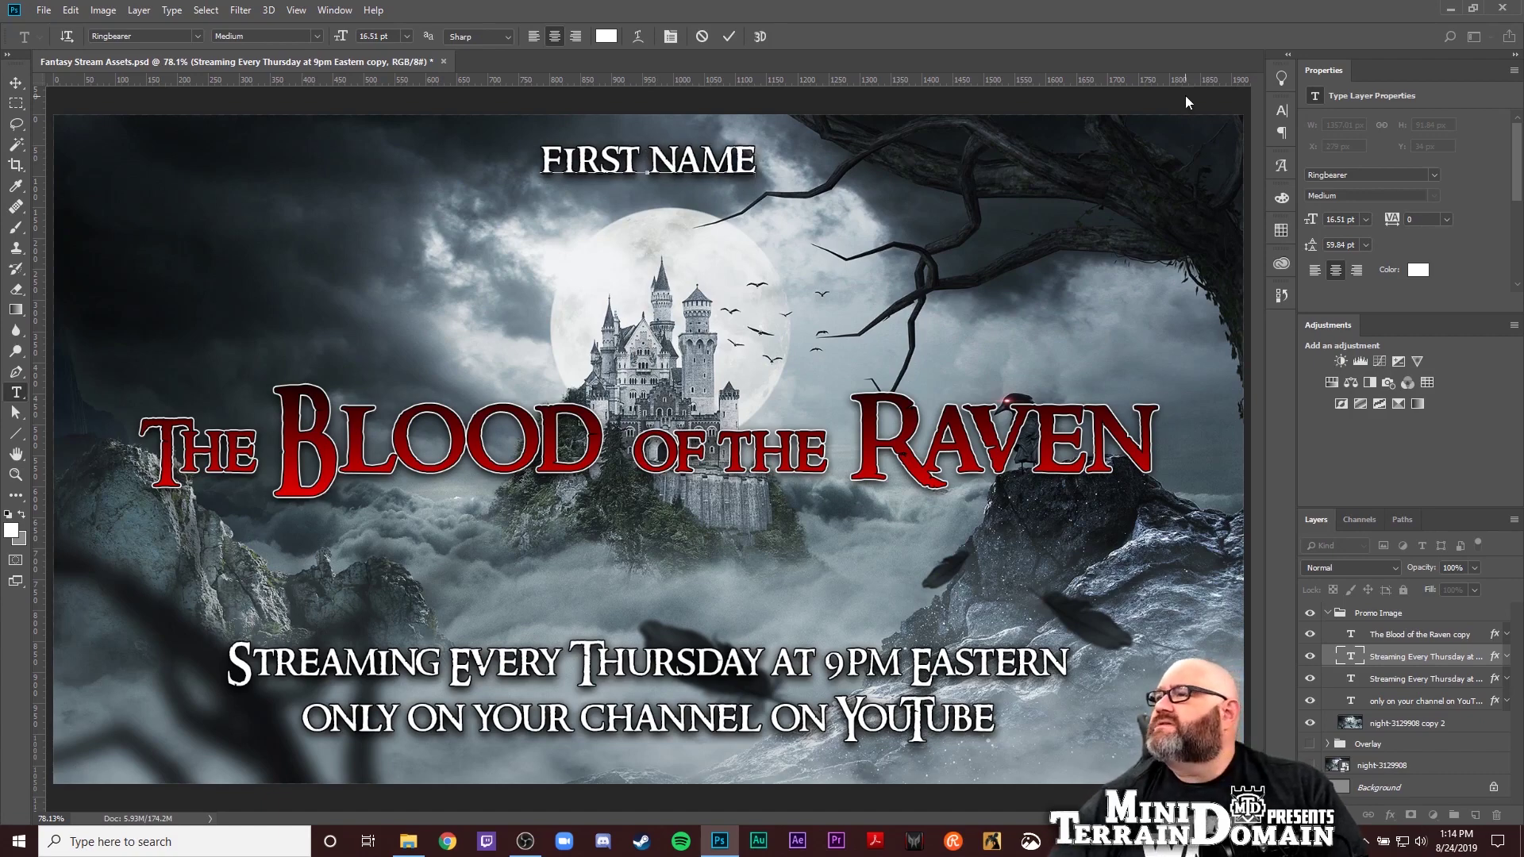
Set the leading to Auto, add "Last Name" as a second line below "first name" and commit the text
{"action": "left_click", "coordinate": [1280, 110]}
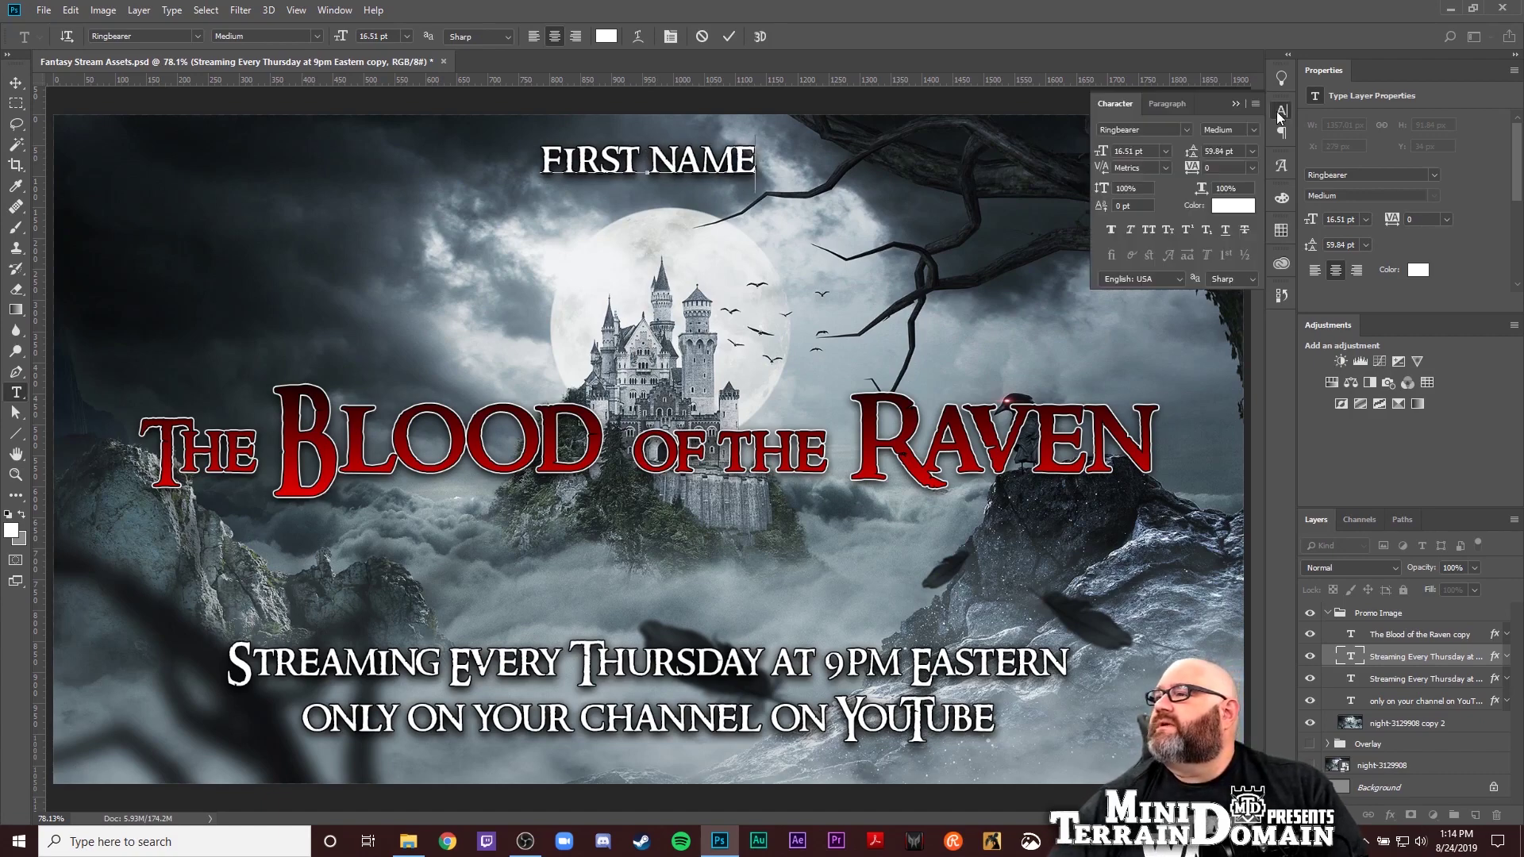
{"action": "left_click", "coordinate": [1251, 151]}
{"action": "left_click", "coordinate": [1215, 162]}
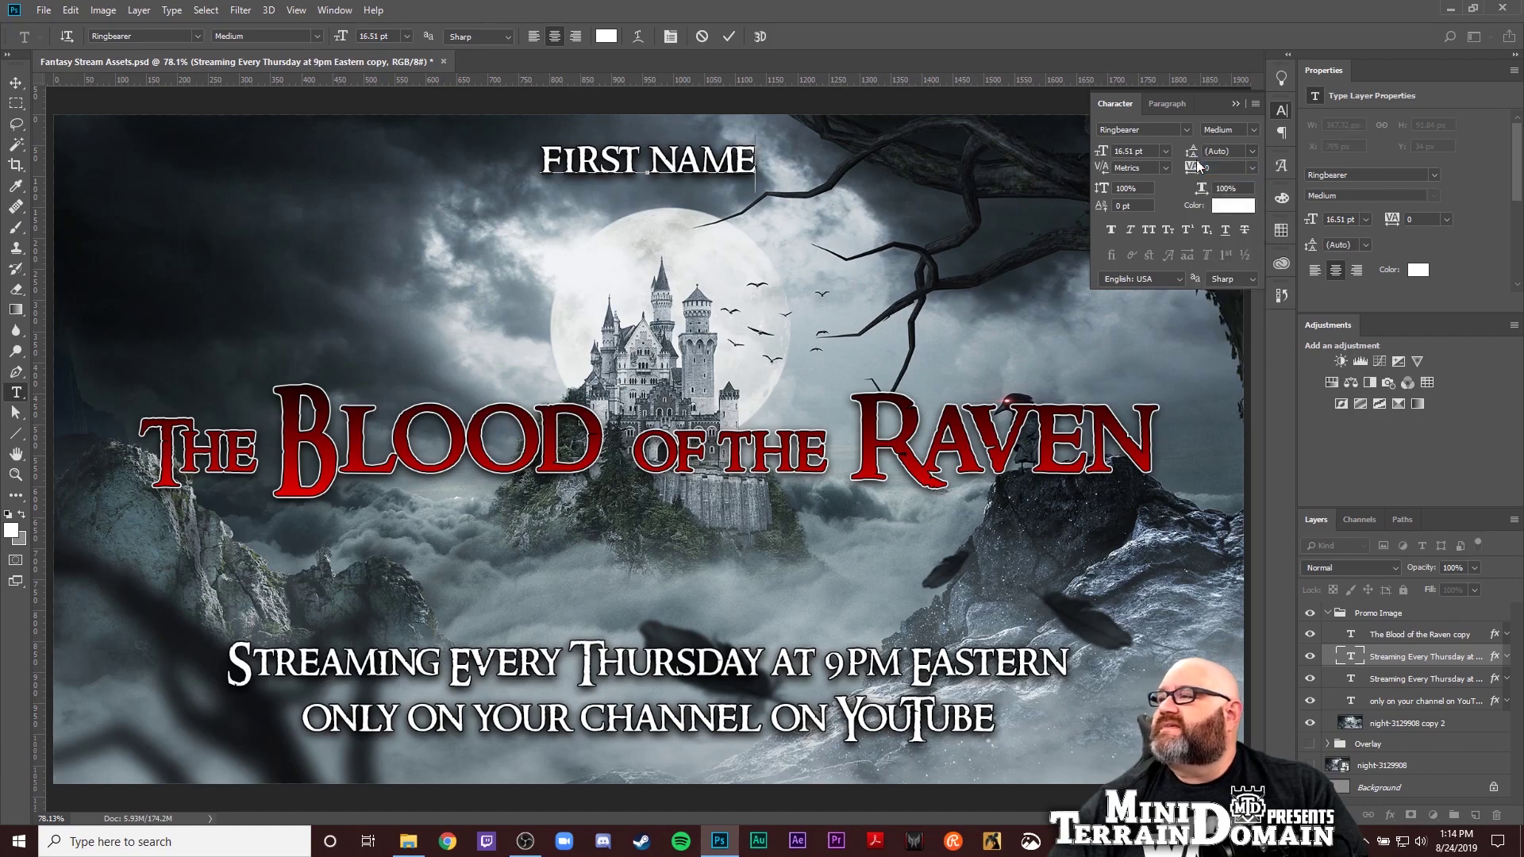
{"action": "left_click", "coordinate": [1233, 103]}
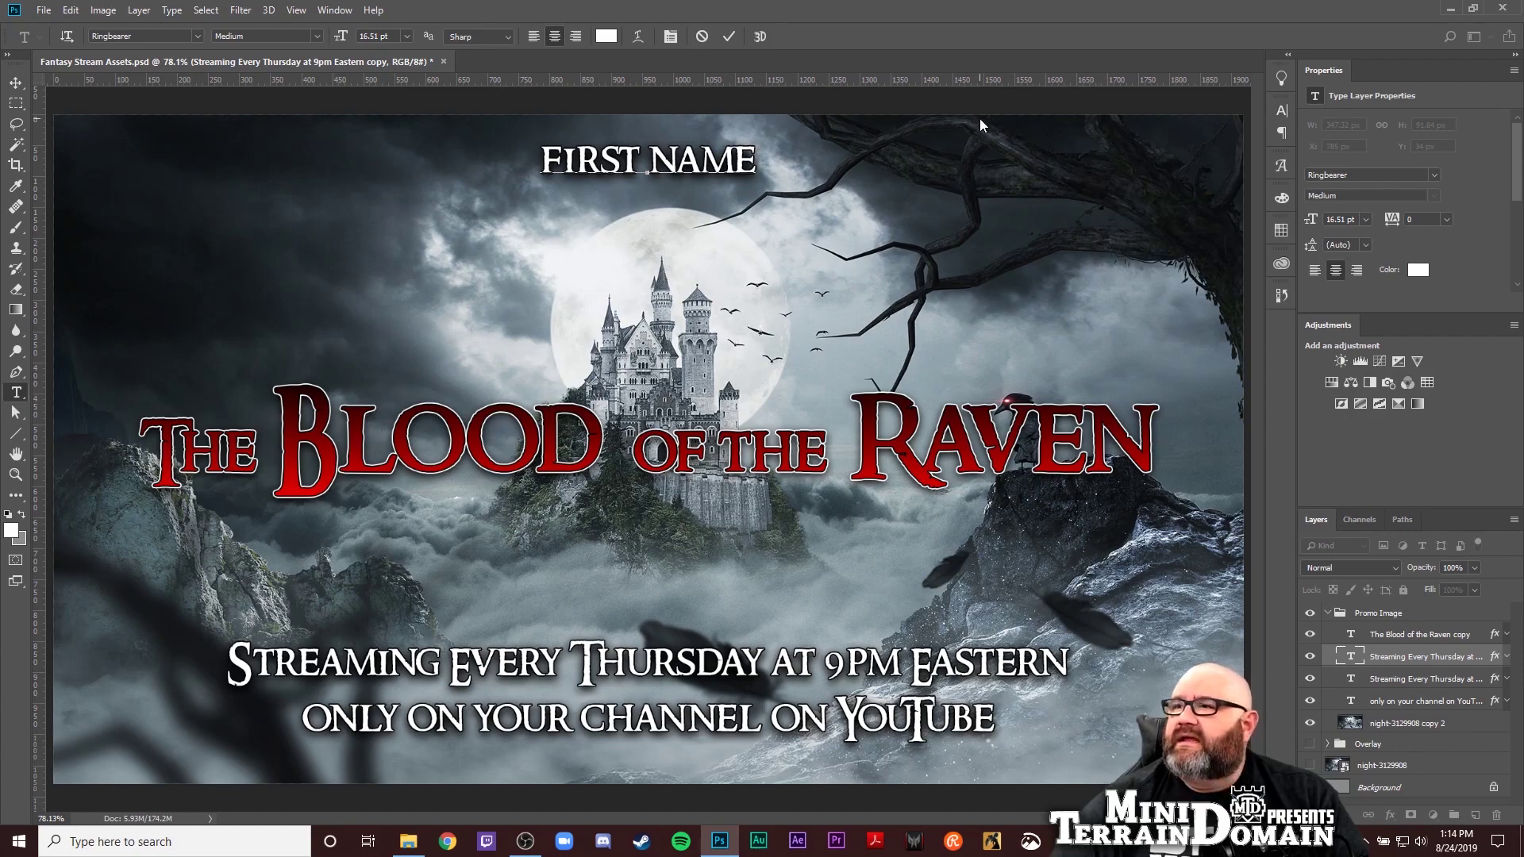
{"action": "key", "text": "Return"}
{"action": "type", "text": "Last"}
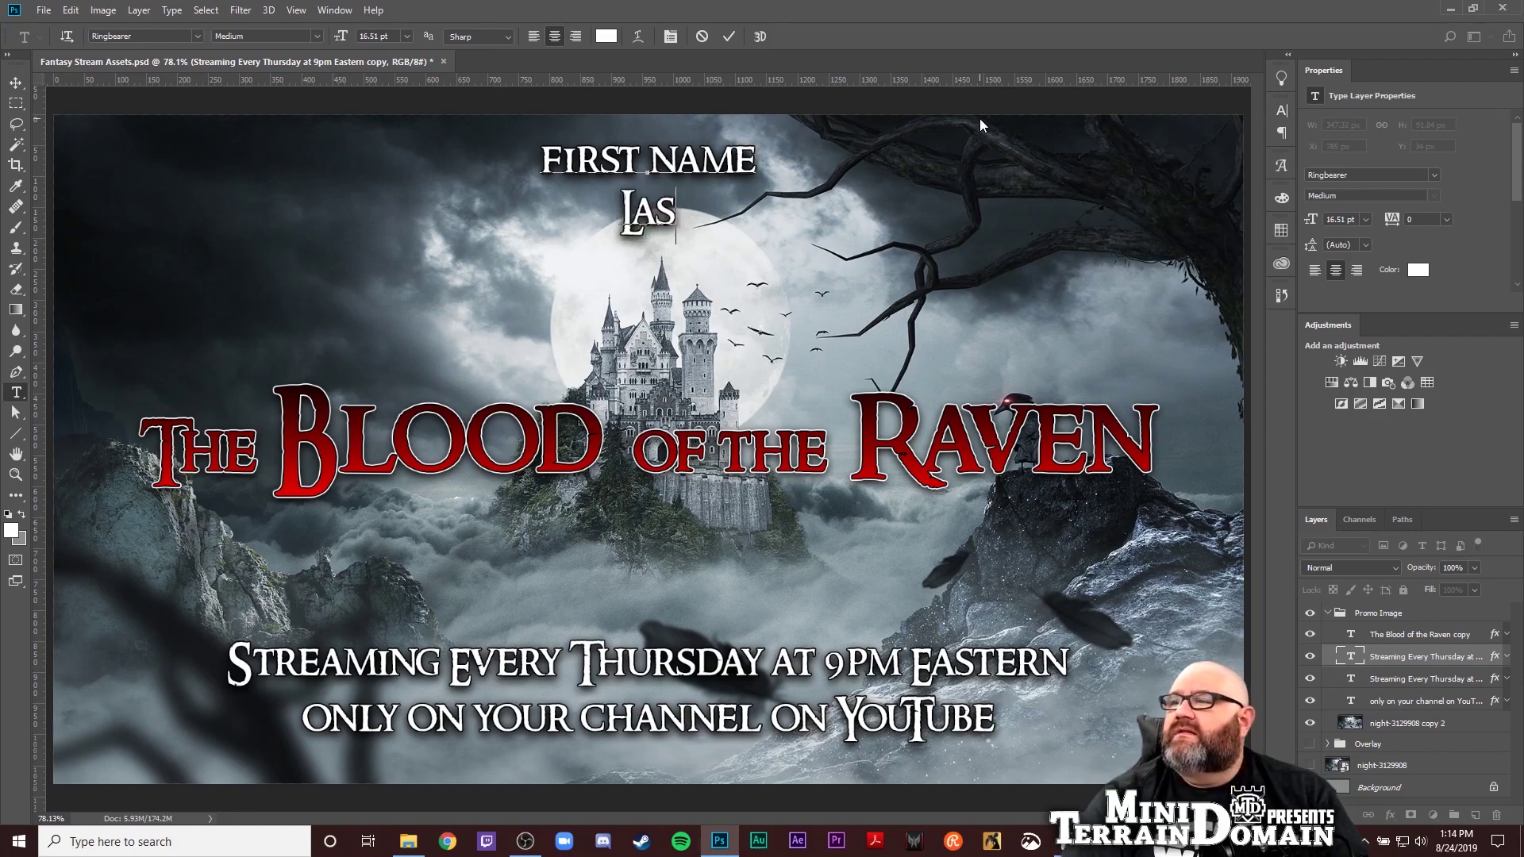
{"action": "type", "text": "E"}
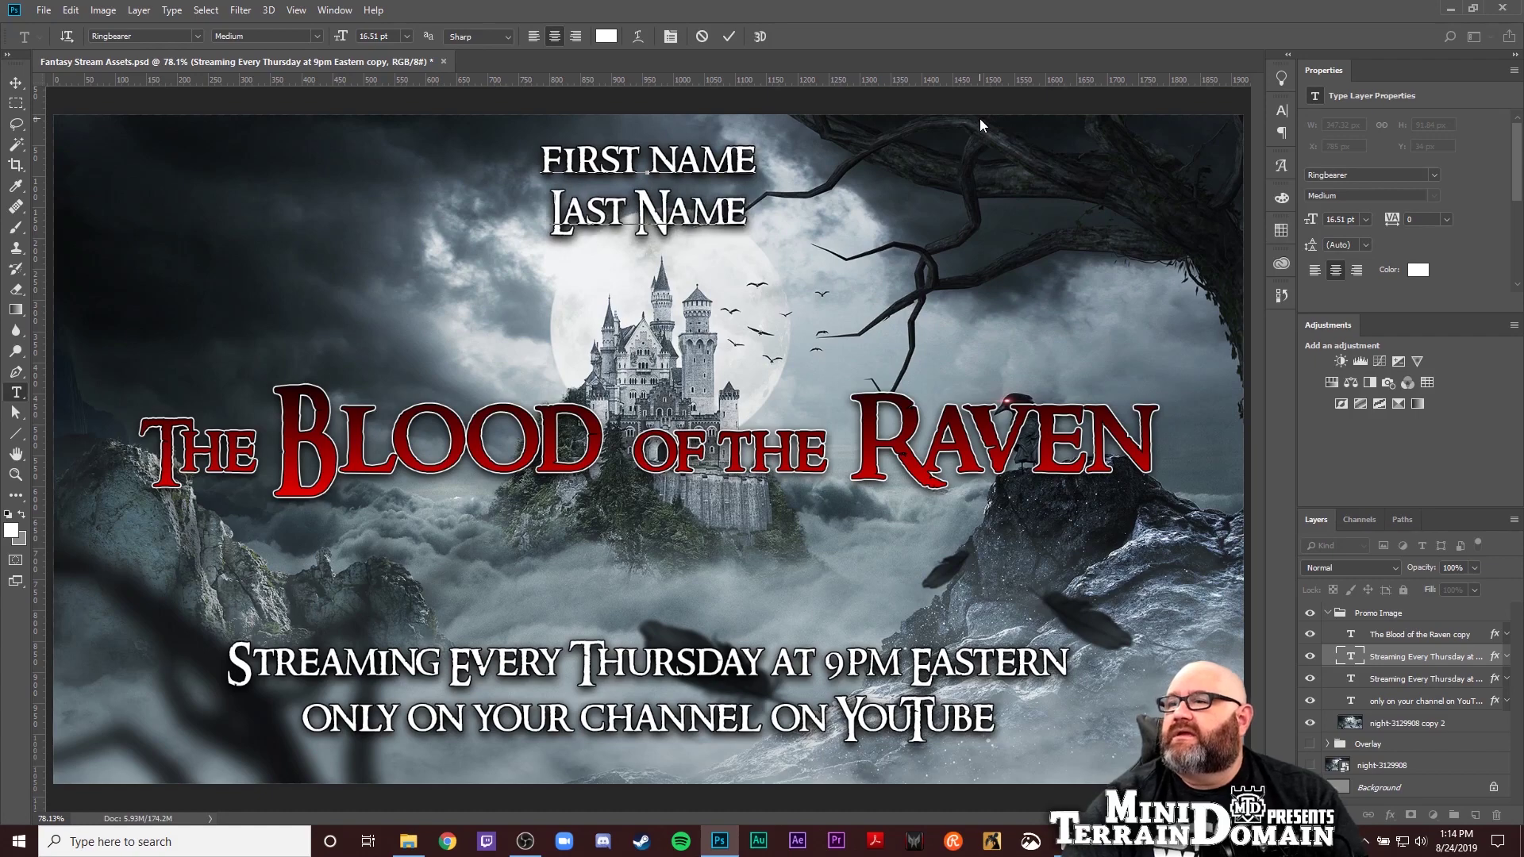
{"action": "left_click", "coordinate": [979, 118]}
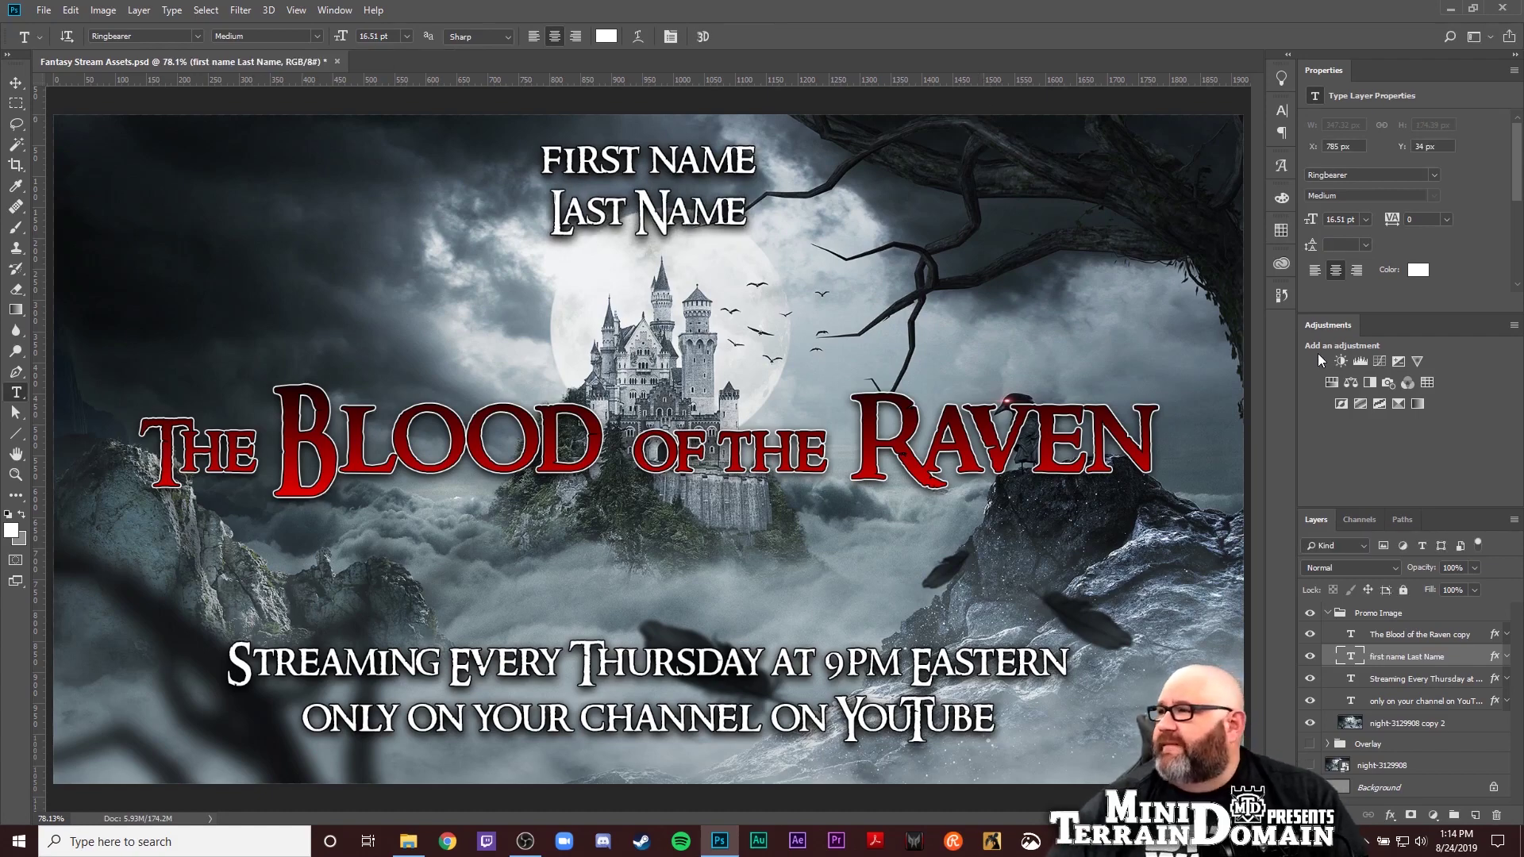
Set the font size of the "first name" line to 12 pt
{"action": "left_click", "coordinate": [1365, 221]}
{"action": "left_click", "coordinate": [672, 144]}
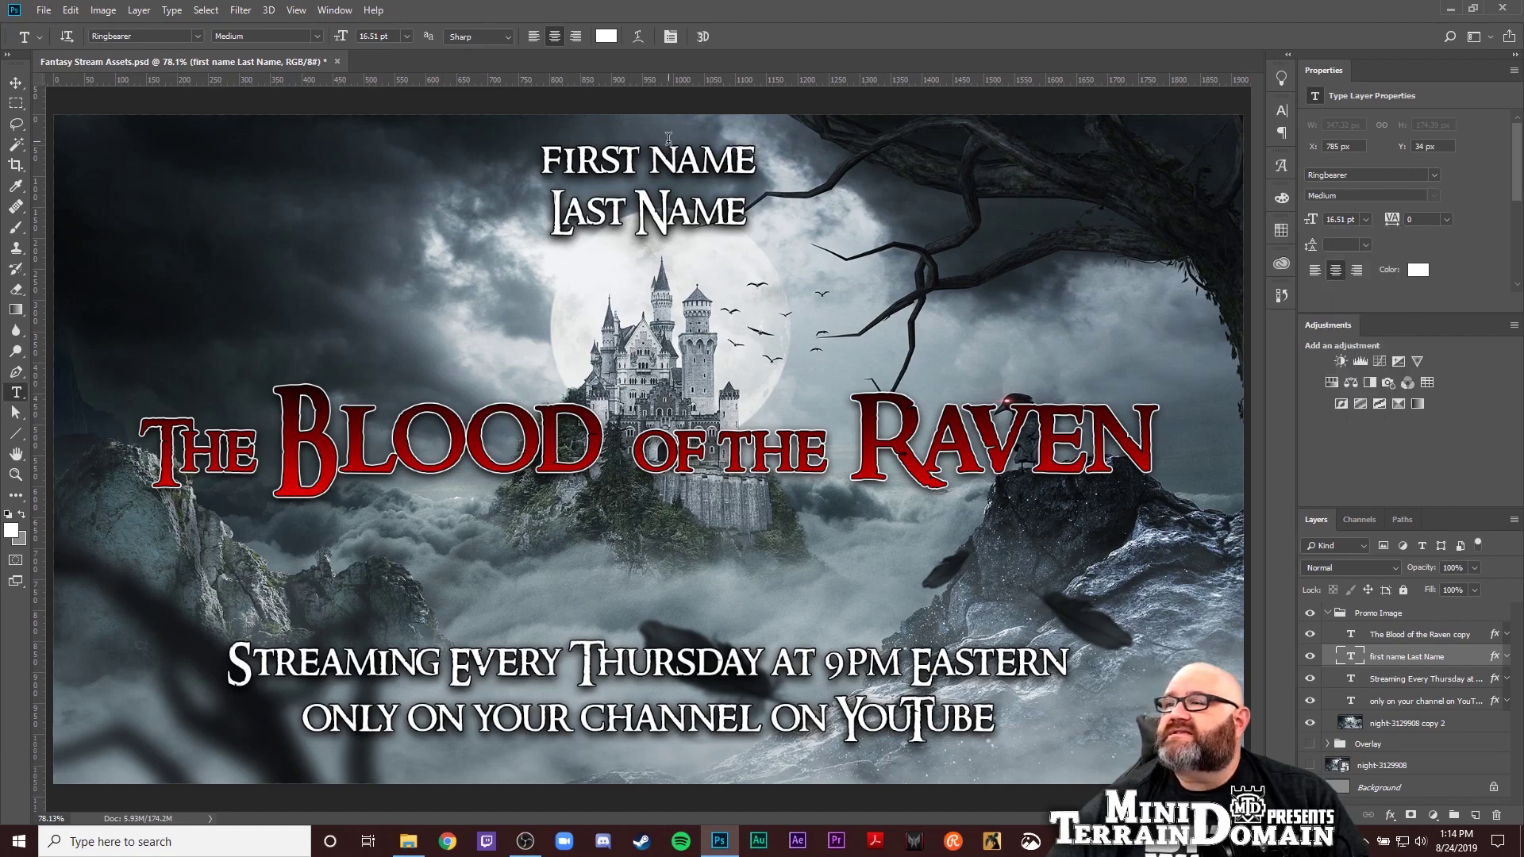
{"action": "triple_click", "coordinate": [672, 159]}
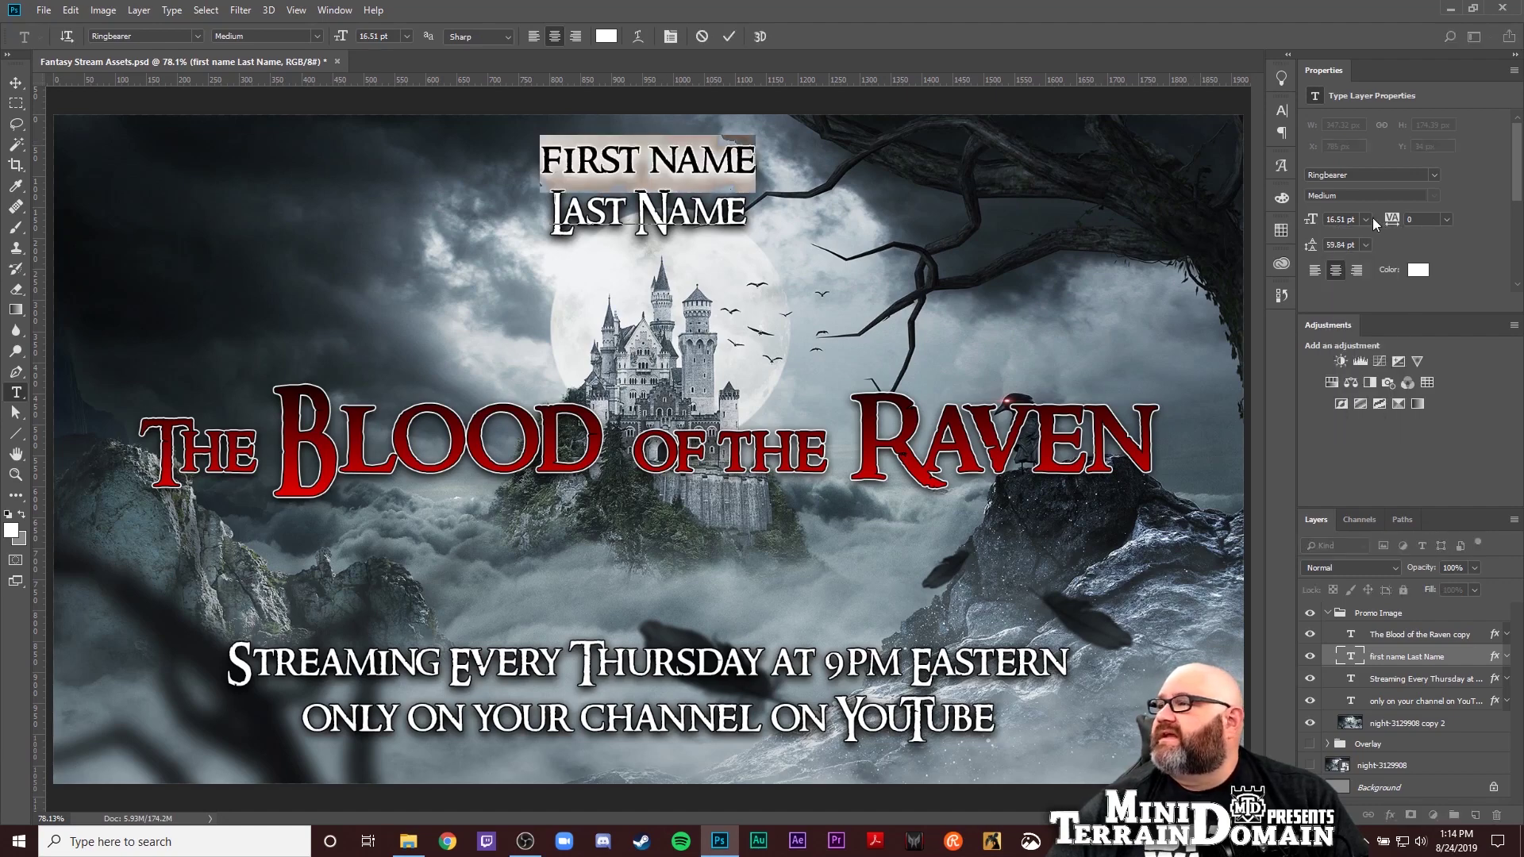
{"action": "left_click", "coordinate": [1367, 222]}
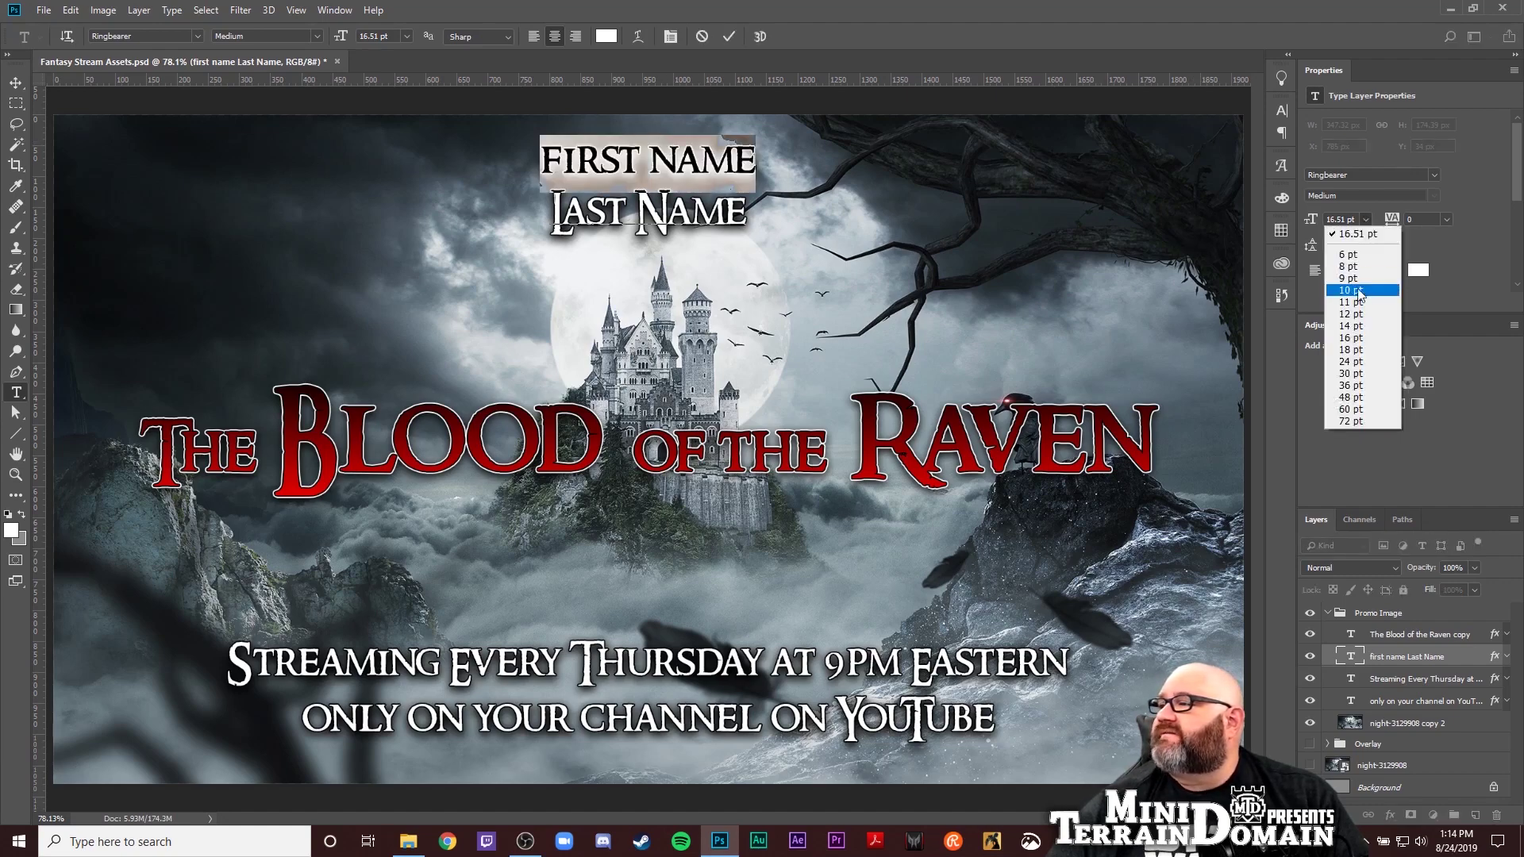
{"action": "left_click", "coordinate": [1364, 313]}
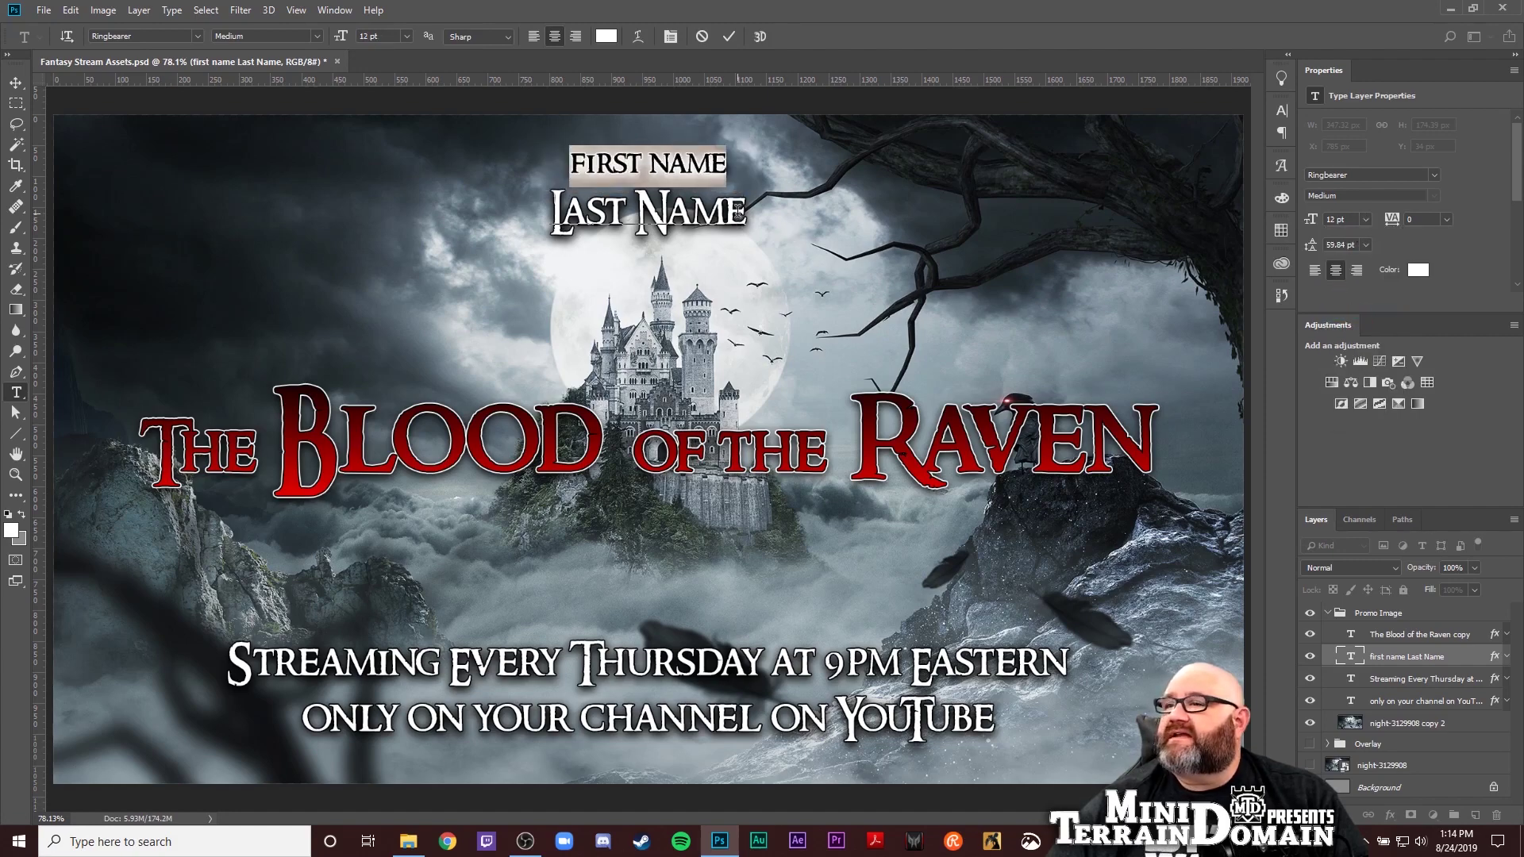
Set the font size of the "Last Name" line to 16 pt and commit the text edit
{"action": "triple_click", "coordinate": [718, 213]}
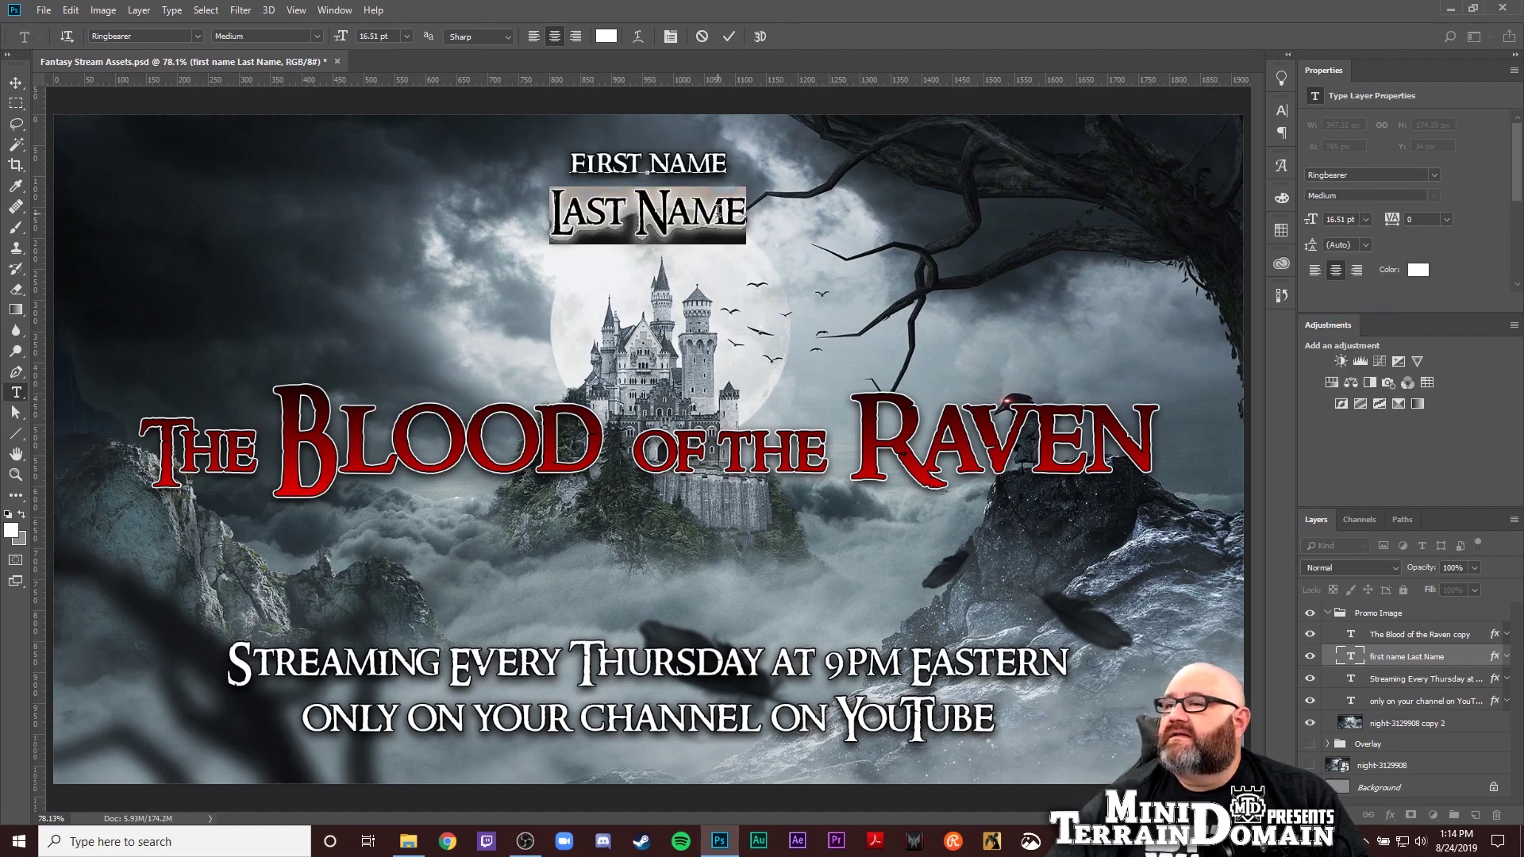
{"action": "left_click", "coordinate": [1365, 221]}
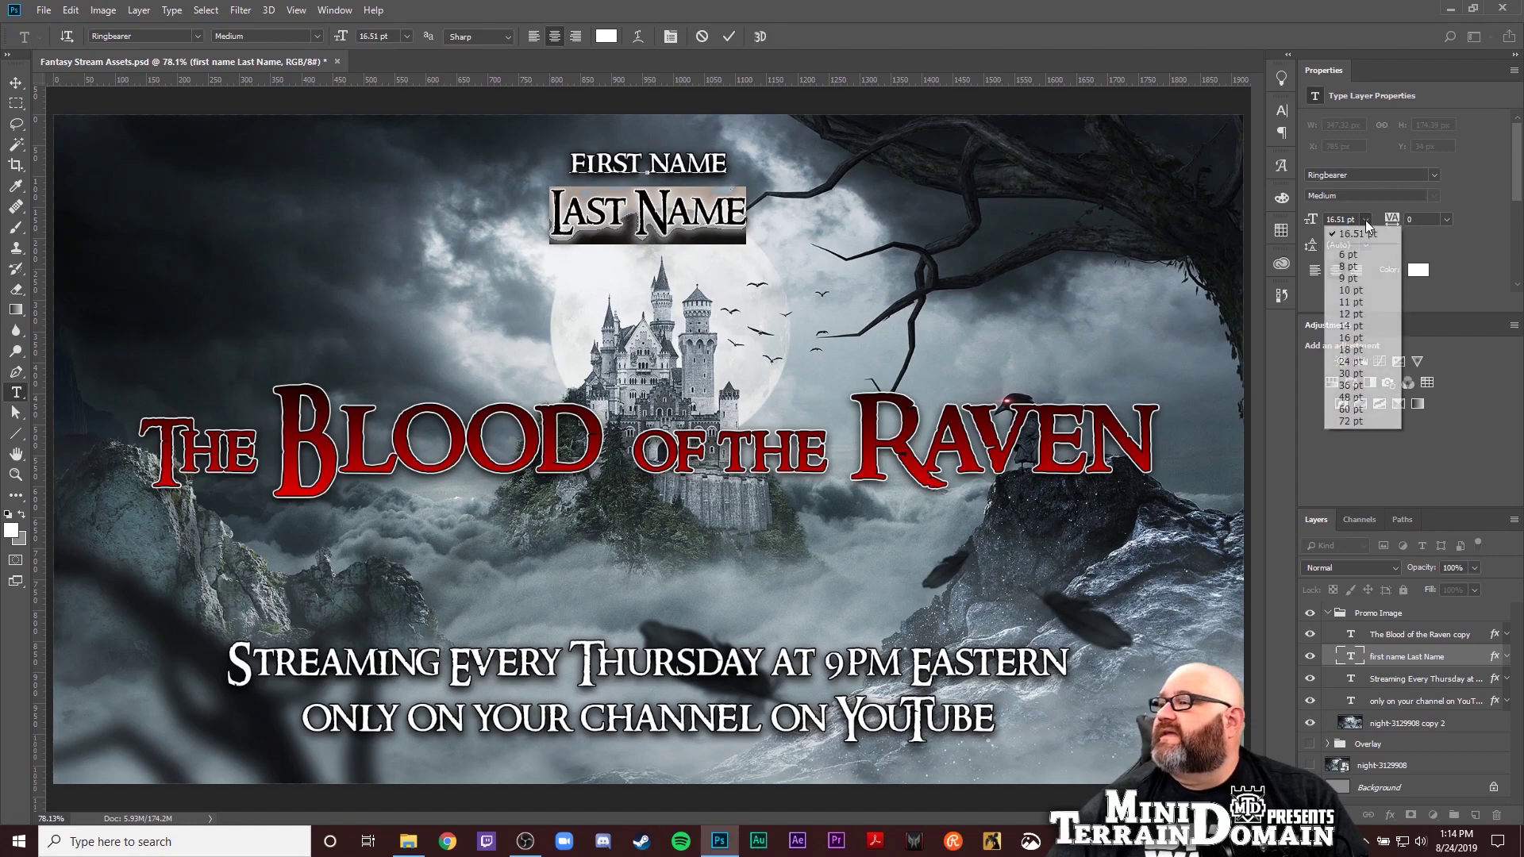
{"action": "left_click", "coordinate": [1366, 341]}
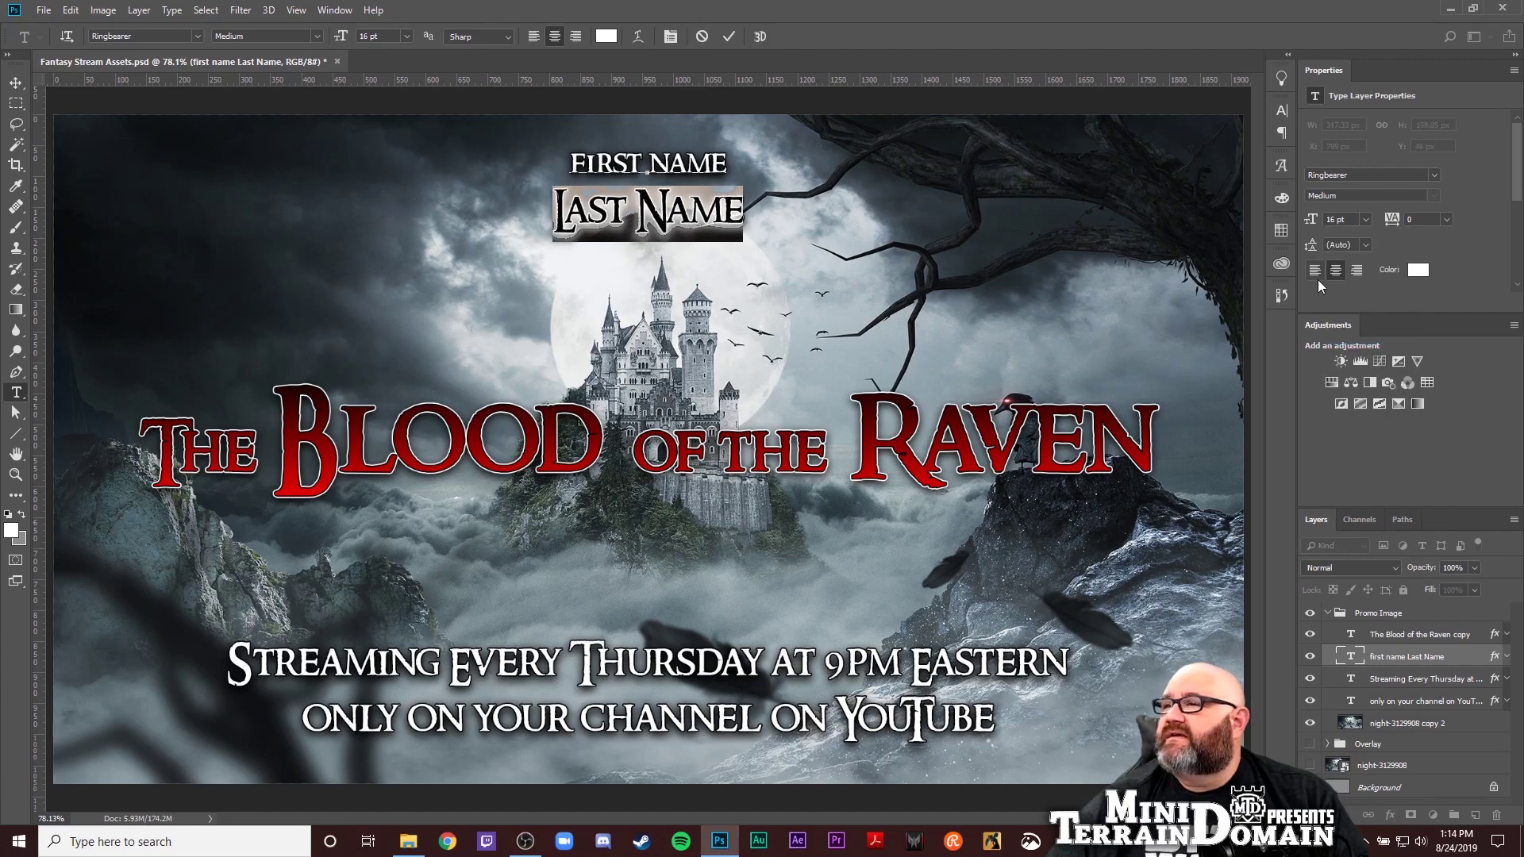
{"action": "left_click", "coordinate": [619, 210]}
{"action": "triple_click", "coordinate": [611, 211]}
{"action": "key", "text": "ctrl+a"}
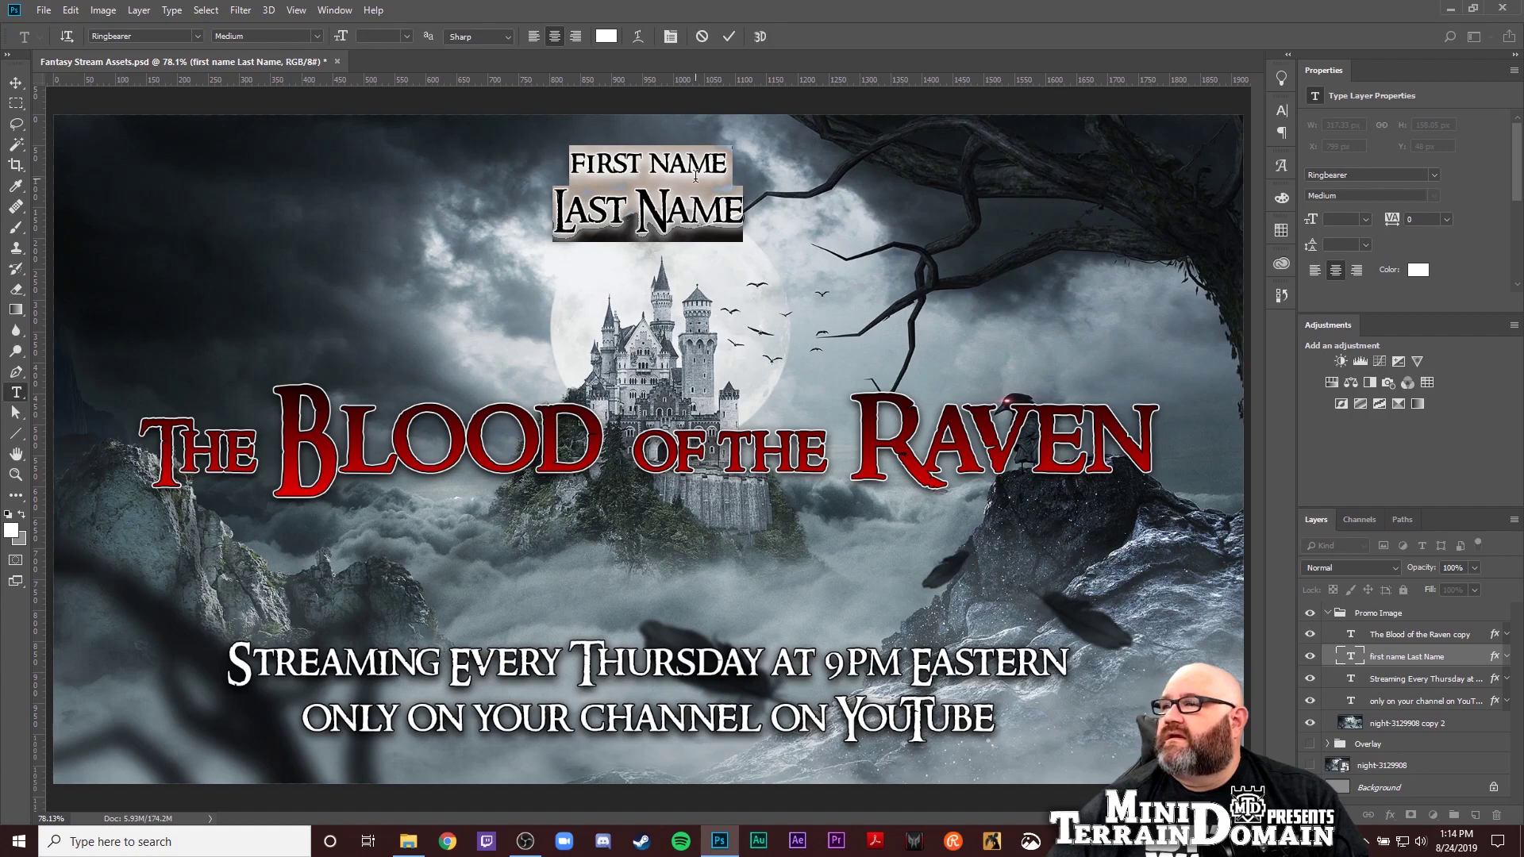
{"action": "key", "text": "ctrl+Return"}
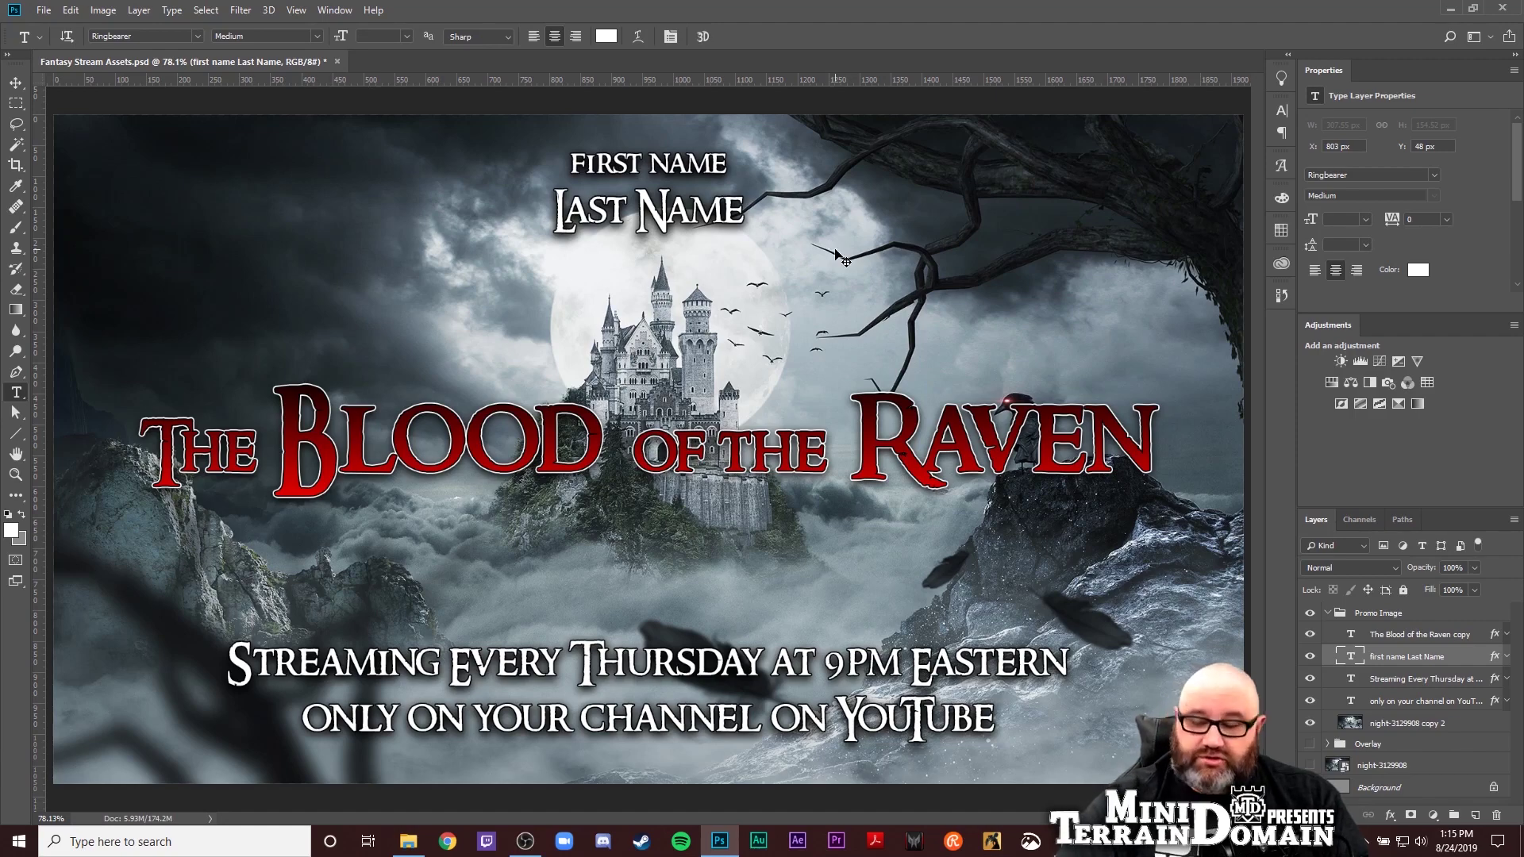
Duplicate the "first name Last Name" layer and move the copy horizontally to the left of the original, at X 463 px
{"action": "key", "text": "ctrl+j"}
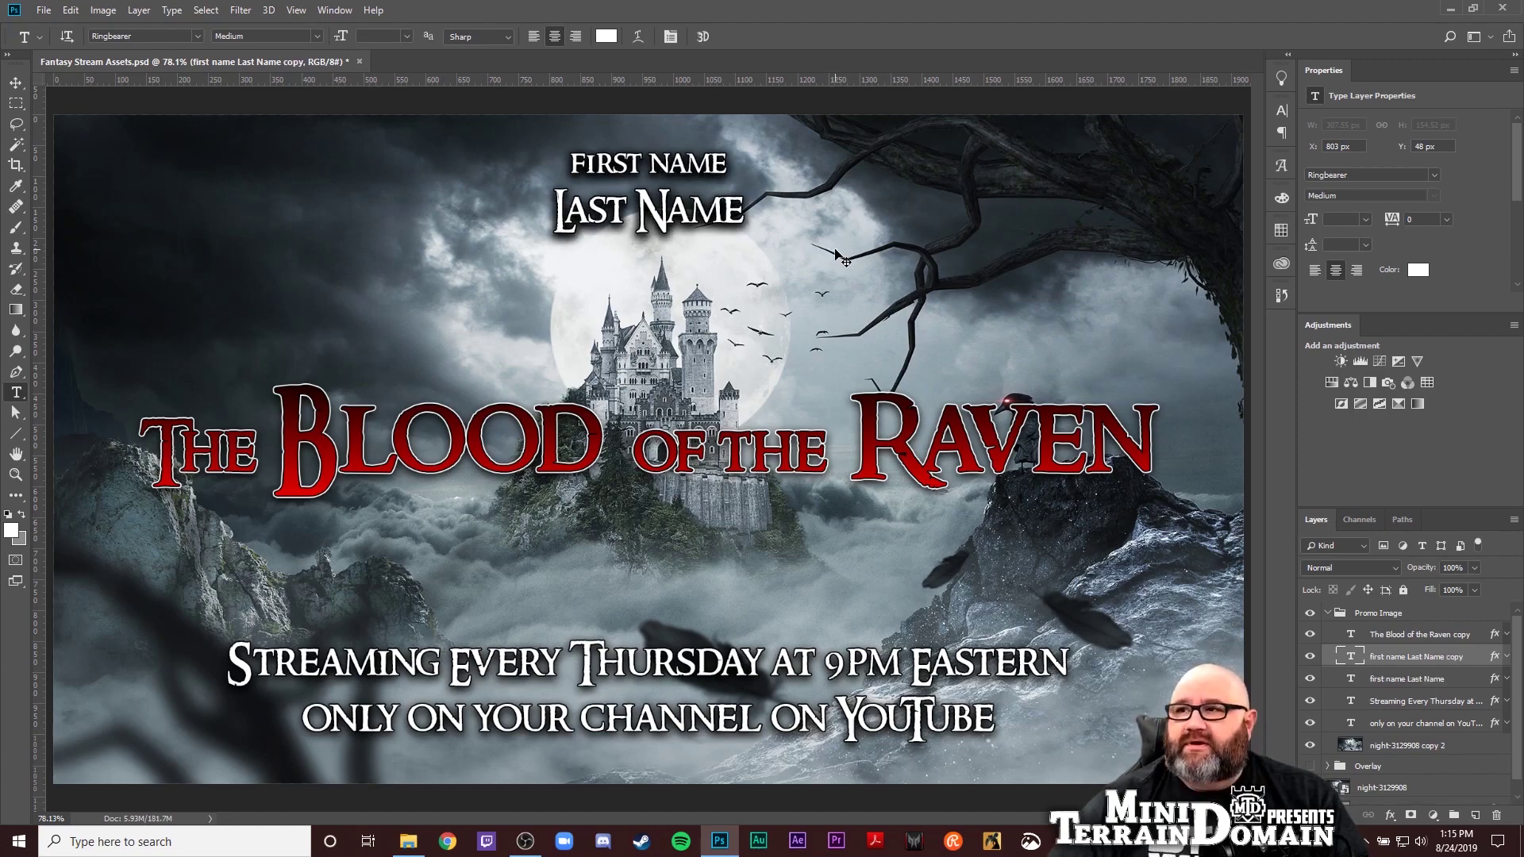
{"action": "key", "text": "ctrl+shift+Left"}
{"action": "key", "text": "ctrl+shift+Left"}
{"action": "key", "text": "ctrl+shift+Left"}
{"action": "key", "text": "ctrl+shift+Left"}
{"action": "key", "text": "ctrl+shift+Left"}
{"action": "key", "text": "ctrl+shift+Left"}
{"action": "key", "text": "ctrl+shift+Left"}
{"action": "key", "text": "ctrl+shift+Left"}
{"action": "key", "text": "ctrl+shift+Left"}
{"action": "key", "text": "ctrl+shift+Left"}
{"action": "key", "text": "ctrl+shift+Left"}
{"action": "key", "text": "ctrl+shift+Left"}
{"action": "key", "text": "ctrl+shift+Left"}
{"action": "key", "text": "ctrl+shift+Left"}
{"action": "key", "text": "ctrl+shift+Left"}
{"action": "key", "text": "ctrl+shift+Left"}
{"action": "key", "text": "ctrl+shift+Left"}
{"action": "key", "text": "ctrl+shift+Left"}
{"action": "key", "text": "ctrl+shift+Left"}
{"action": "key", "text": "ctrl+shift+Left"}
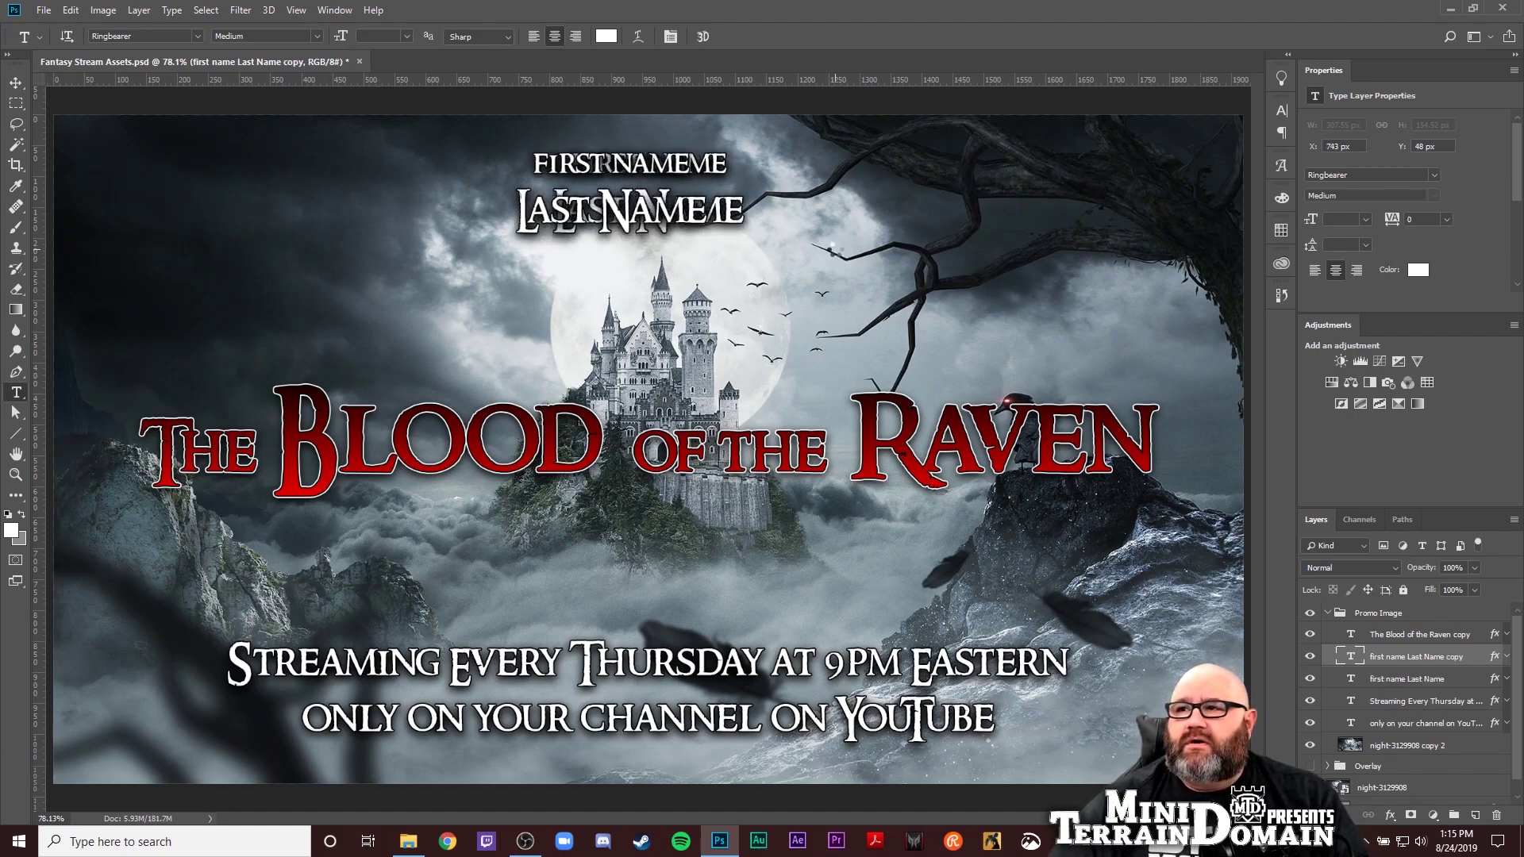
{"action": "key", "text": "ctrl+shift+Left"}
{"action": "key", "text": "ctrl+shift+Left"}
{"action": "key", "text": "ctrl+shift+Left"}
{"action": "key", "text": "ctrl+shift+Left"}
{"action": "key", "text": "ctrl+shift+Left"}
{"action": "key", "text": "ctrl+shift+Left"}
{"action": "key", "text": "ctrl+shift+Left"}
{"action": "key", "text": "ctrl+shift+Left"}
{"action": "key", "text": "ctrl+shift+Left"}
{"action": "key", "text": "ctrl+shift+Left"}
{"action": "key", "text": "ctrl+shift+Left"}
{"action": "key", "text": "ctrl+shift+Left"}
{"action": "key", "text": "ctrl+shift+Left"}
{"action": "key", "text": "ctrl+shift+Left"}
{"action": "key", "text": "ctrl+shift+Left"}
{"action": "key", "text": "ctrl+shift+Left"}
{"action": "key", "text": "ctrl+shift+Left"}
{"action": "key", "text": "ctrl+shift+Left"}
{"action": "key", "text": "ctrl+shift+Left"}
{"action": "key", "text": "ctrl+shift+Left"}
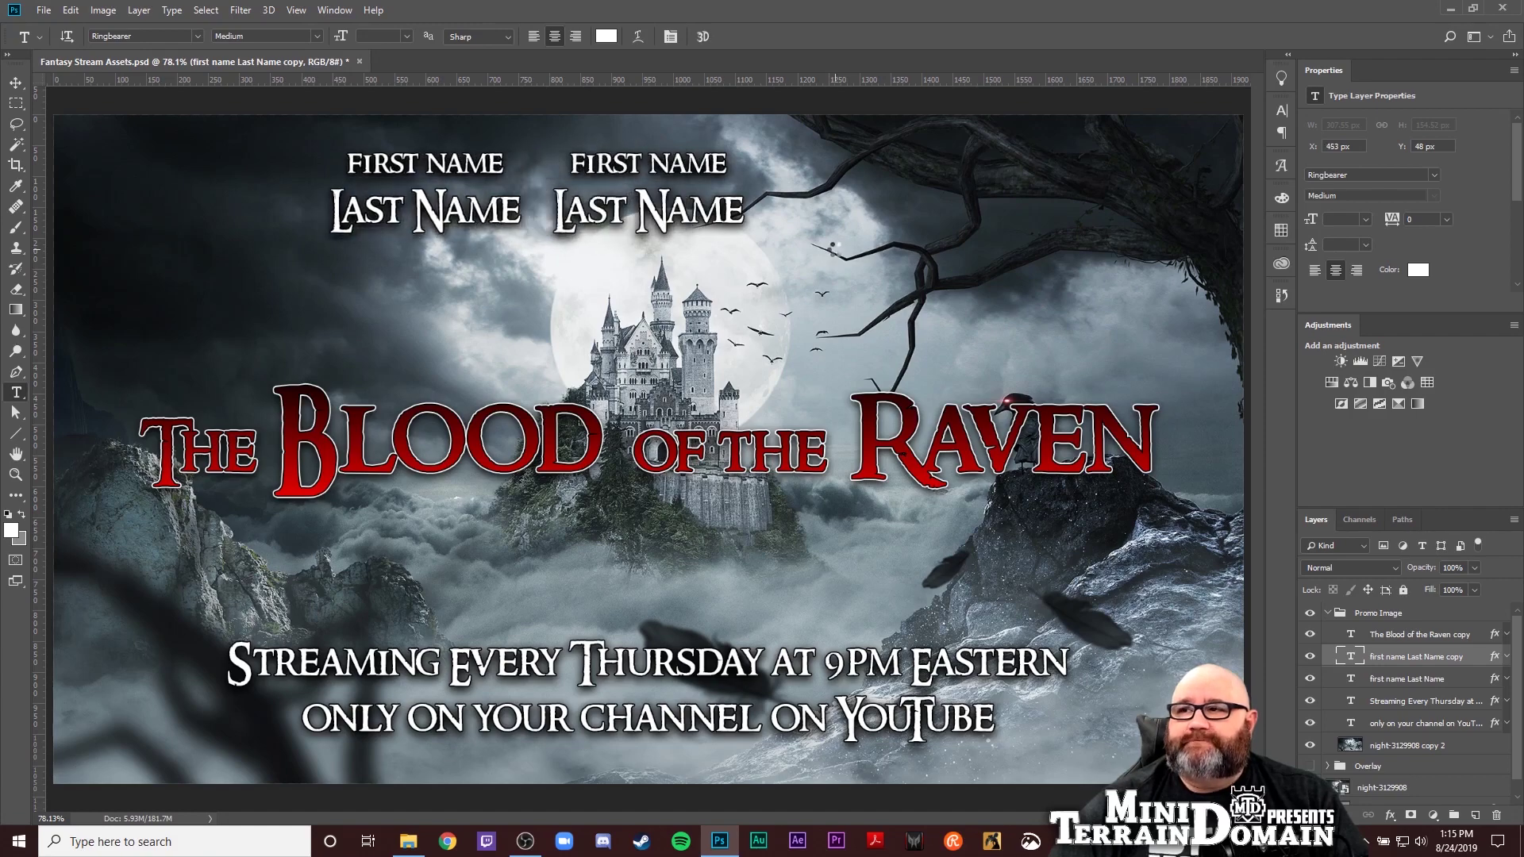
Move the "first name Last Name copy" layer horizontally to the left side of the image, at X 53 px
{"action": "key", "text": "ctrl+shift+Left"}
{"action": "key", "text": "ctrl+shift+Left"}
{"action": "key", "text": "ctrl+shift+Left"}
{"action": "key", "text": "ctrl+shift+Left"}
{"action": "key", "text": "ctrl+shift+Left"}
{"action": "key", "text": "ctrl+shift+Left"}
{"action": "key", "text": "ctrl+shift+Left"}
{"action": "key", "text": "ctrl+shift+Left"}
{"action": "key", "text": "ctrl+shift+Left"}
{"action": "key", "text": "ctrl+shift+Left"}
{"action": "key", "text": "ctrl+shift+Left"}
{"action": "key", "text": "ctrl+shift+Left"}
{"action": "key", "text": "ctrl+shift+Left"}
{"action": "key", "text": "ctrl+shift+Left"}
{"action": "key", "text": "ctrl+shift+Left"}
{"action": "key", "text": "ctrl+shift+Left"}
{"action": "key", "text": "ctrl+shift+Left"}
{"action": "key", "text": "ctrl+shift+Left"}
{"action": "key", "text": "ctrl+shift+Left"}
{"action": "key", "text": "ctrl+shift+Left"}
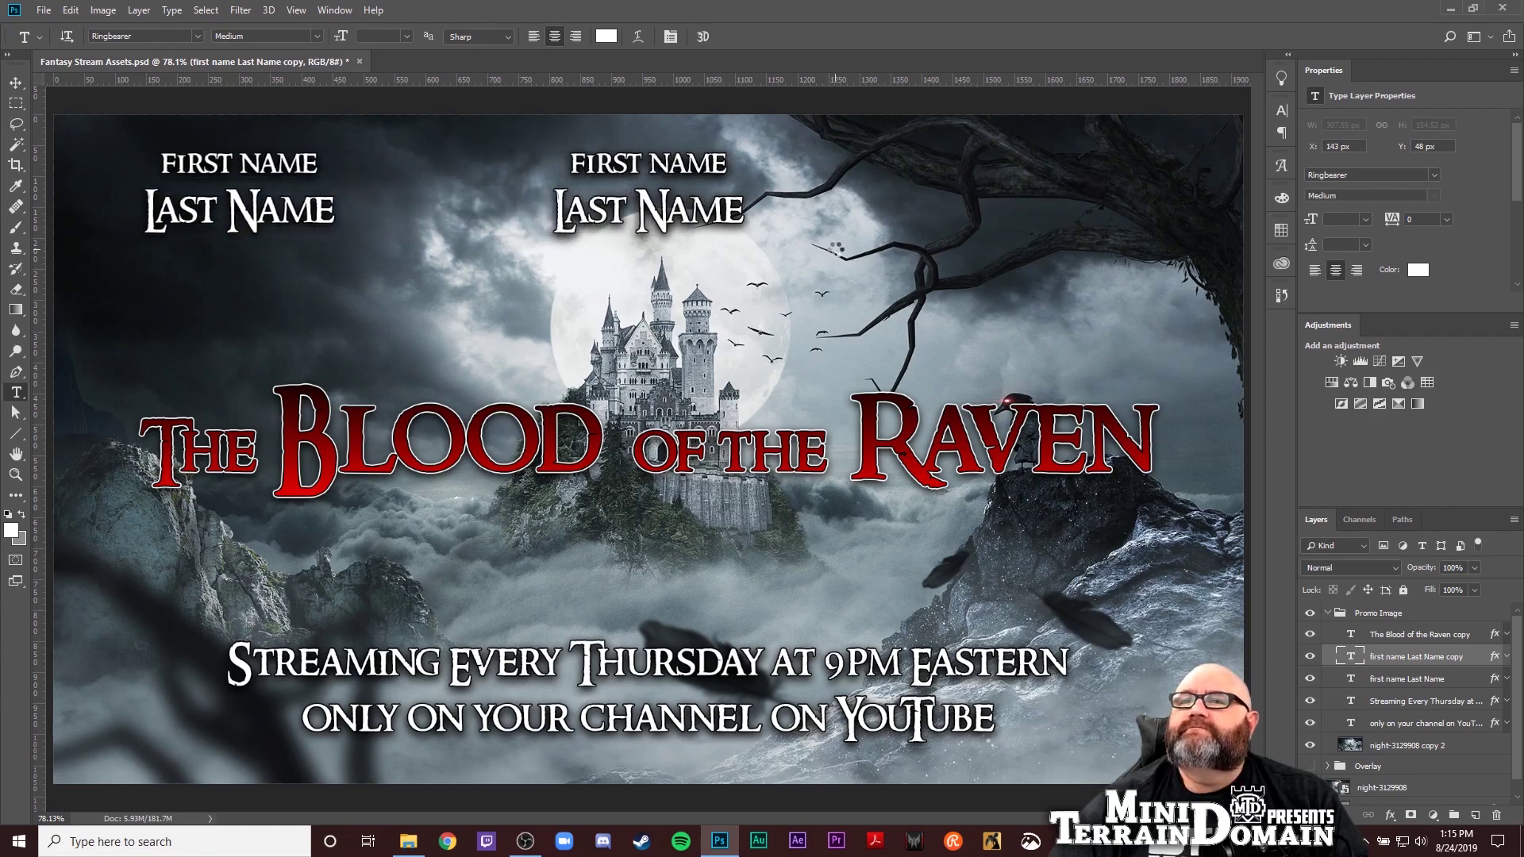
{"action": "key", "text": "ctrl+shift+Left"}
{"action": "key", "text": "ctrl+shift+Left"}
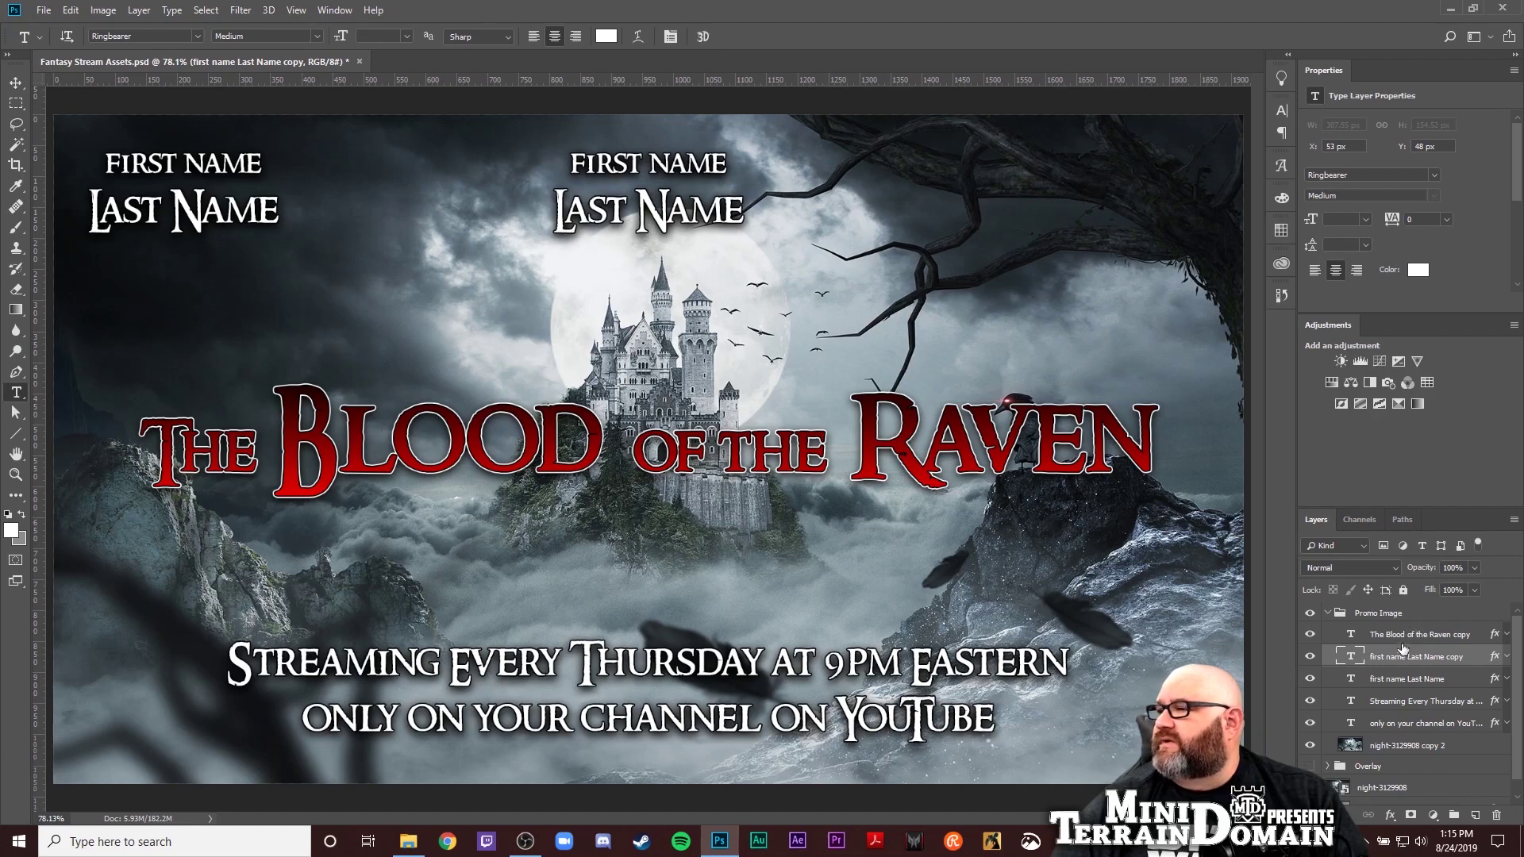
Duplicate the original centre "first name Last Name" layer and move the copy horizontally to the right side of the image, at X 1553 px
{"action": "left_click", "coordinate": [1406, 680]}
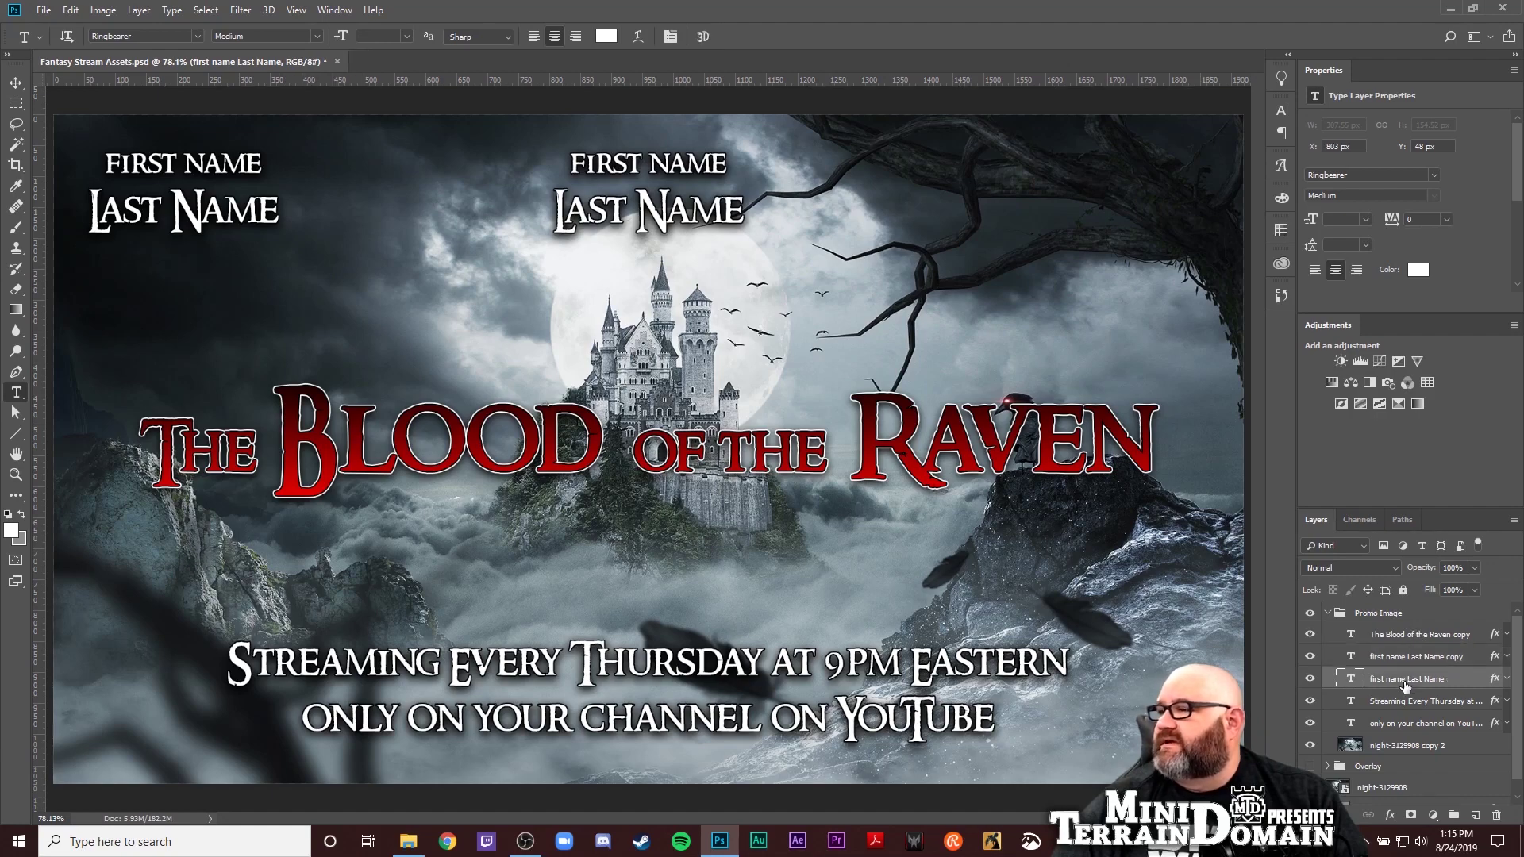
{"action": "key", "text": "ctrl+j"}
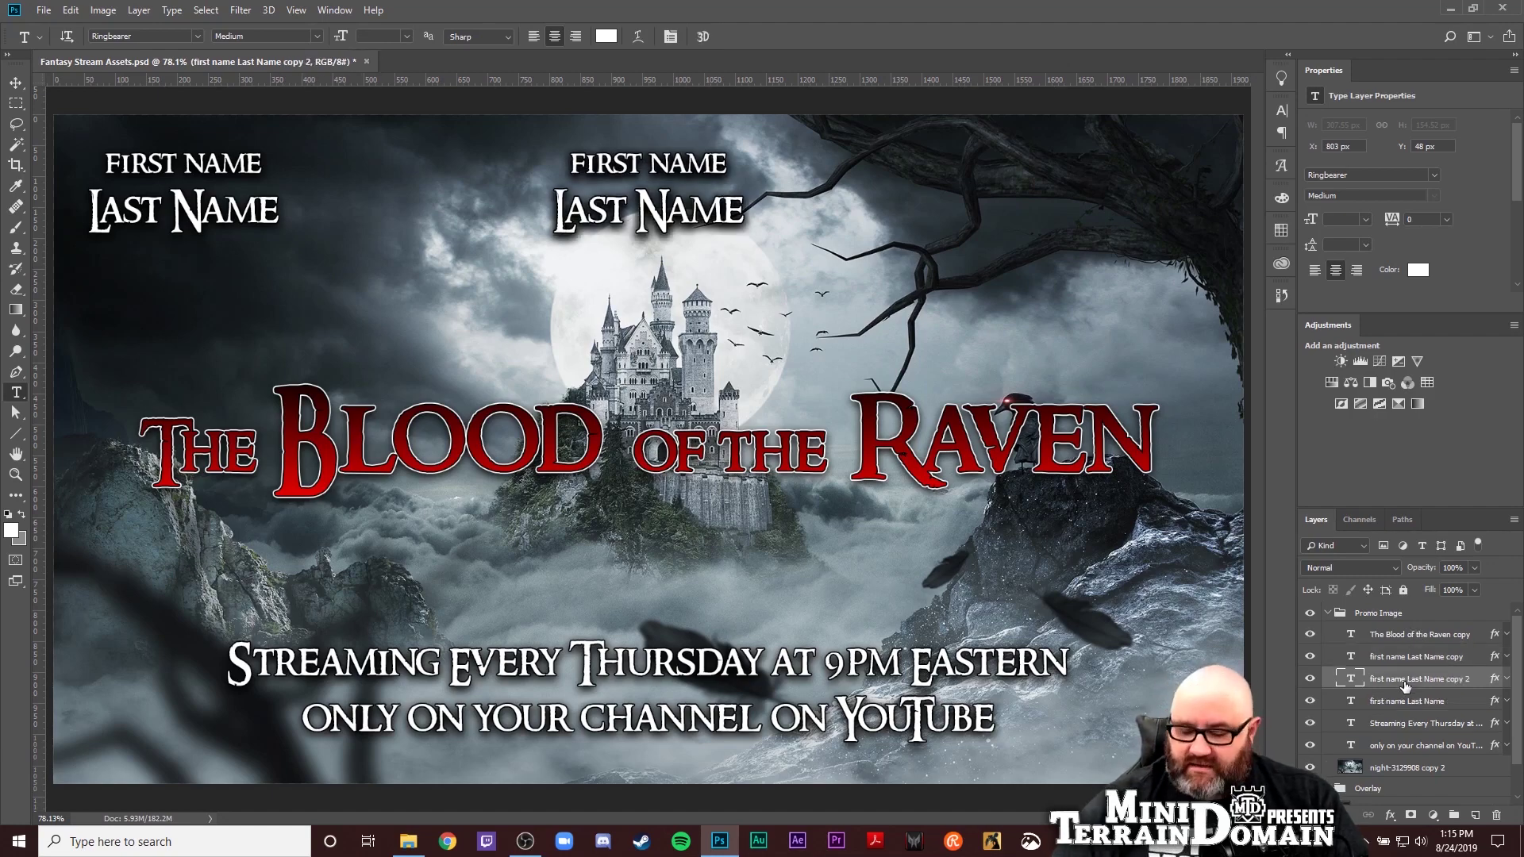
{"action": "key", "text": "ctrl+shift+Right"}
{"action": "key", "text": "ctrl+shift+Right"}
{"action": "key", "text": "ctrl+shift+Right"}
{"action": "key", "text": "ctrl+shift+Right"}
{"action": "key", "text": "ctrl+shift+Right"}
{"action": "key", "text": "ctrl+shift+Right"}
{"action": "key", "text": "ctrl+shift+Right"}
{"action": "key", "text": "ctrl+shift+Right"}
{"action": "key", "text": "ctrl+shift+Right"}
{"action": "key", "text": "ctrl+shift+Right"}
{"action": "key", "text": "ctrl+shift+Right"}
{"action": "key", "text": "ctrl+shift+Right"}
{"action": "key", "text": "ctrl+shift+Right"}
{"action": "key", "text": "ctrl+shift+Right"}
{"action": "key", "text": "ctrl+shift+Right"}
{"action": "key", "text": "ctrl+shift+Right"}
{"action": "key", "text": "ctrl+shift+Right"}
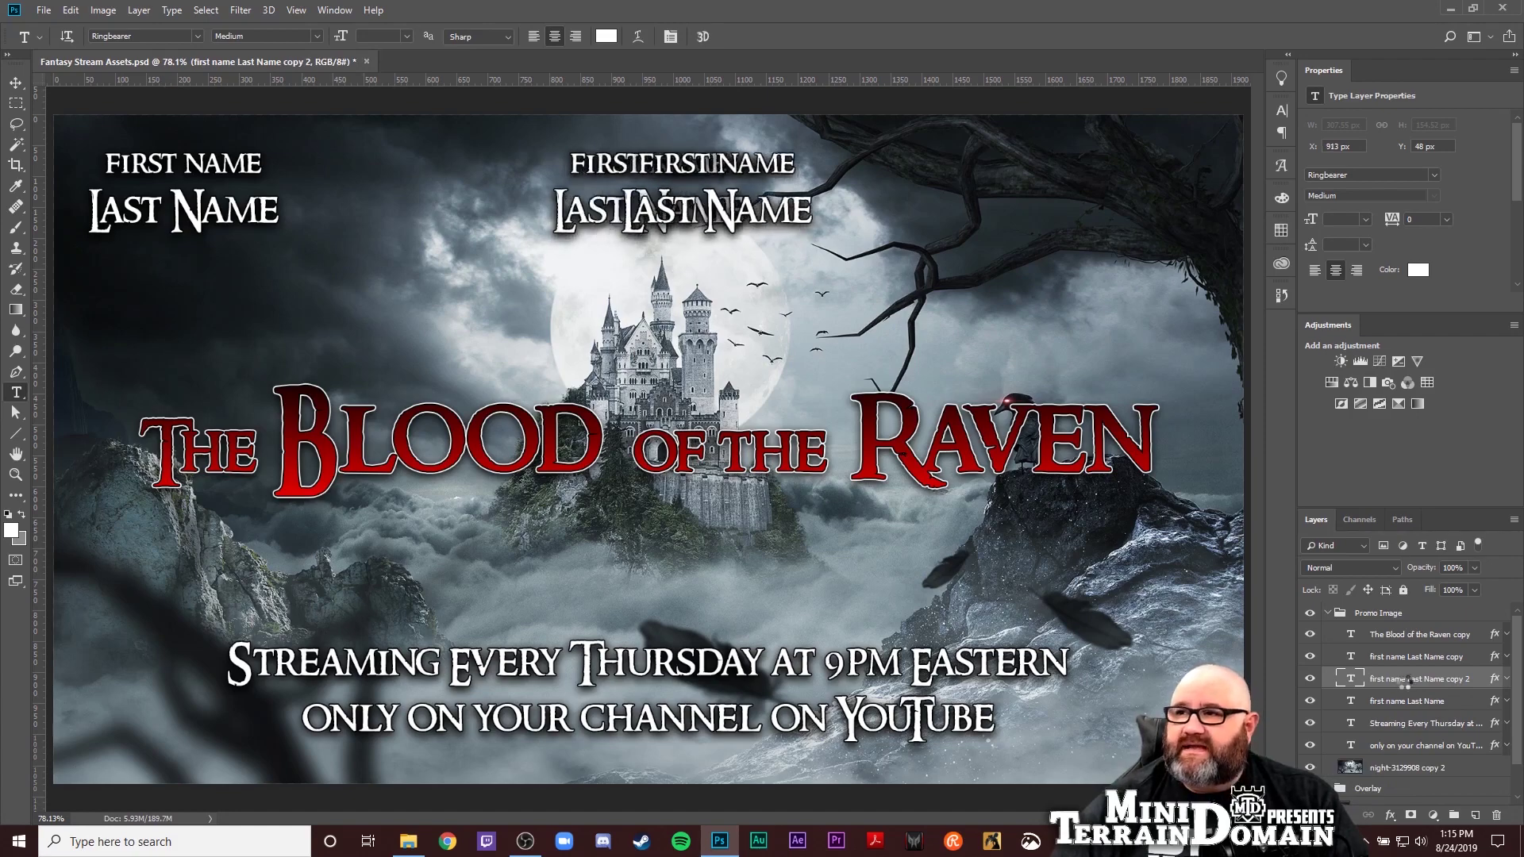
{"action": "key", "text": "ctrl+shift+Right"}
{"action": "key", "text": "ctrl+shift+Right"}
{"action": "key", "text": "ctrl+shift+Right"}
{"action": "key", "text": "ctrl+shift+Right"}
{"action": "key", "text": "ctrl+shift+Right"}
{"action": "key", "text": "ctrl+shift+Right"}
{"action": "key", "text": "ctrl+shift+Right"}
{"action": "key", "text": "ctrl+shift+Right"}
{"action": "key", "text": "ctrl+shift+Right"}
{"action": "key", "text": "ctrl+shift+Right"}
{"action": "key", "text": "ctrl+shift+Right"}
{"action": "key", "text": "ctrl+shift+Right"}
{"action": "key", "text": "ctrl+shift+Right"}
{"action": "key", "text": "ctrl+shift+Right"}
{"action": "key", "text": "ctrl+shift+Right"}
{"action": "key", "text": "ctrl+shift+Right"}
{"action": "key", "text": "ctrl+shift+Right"}
{"action": "key", "text": "ctrl+shift+Right"}
{"action": "key", "text": "ctrl+shift+Right"}
{"action": "key", "text": "ctrl+shift+Right"}
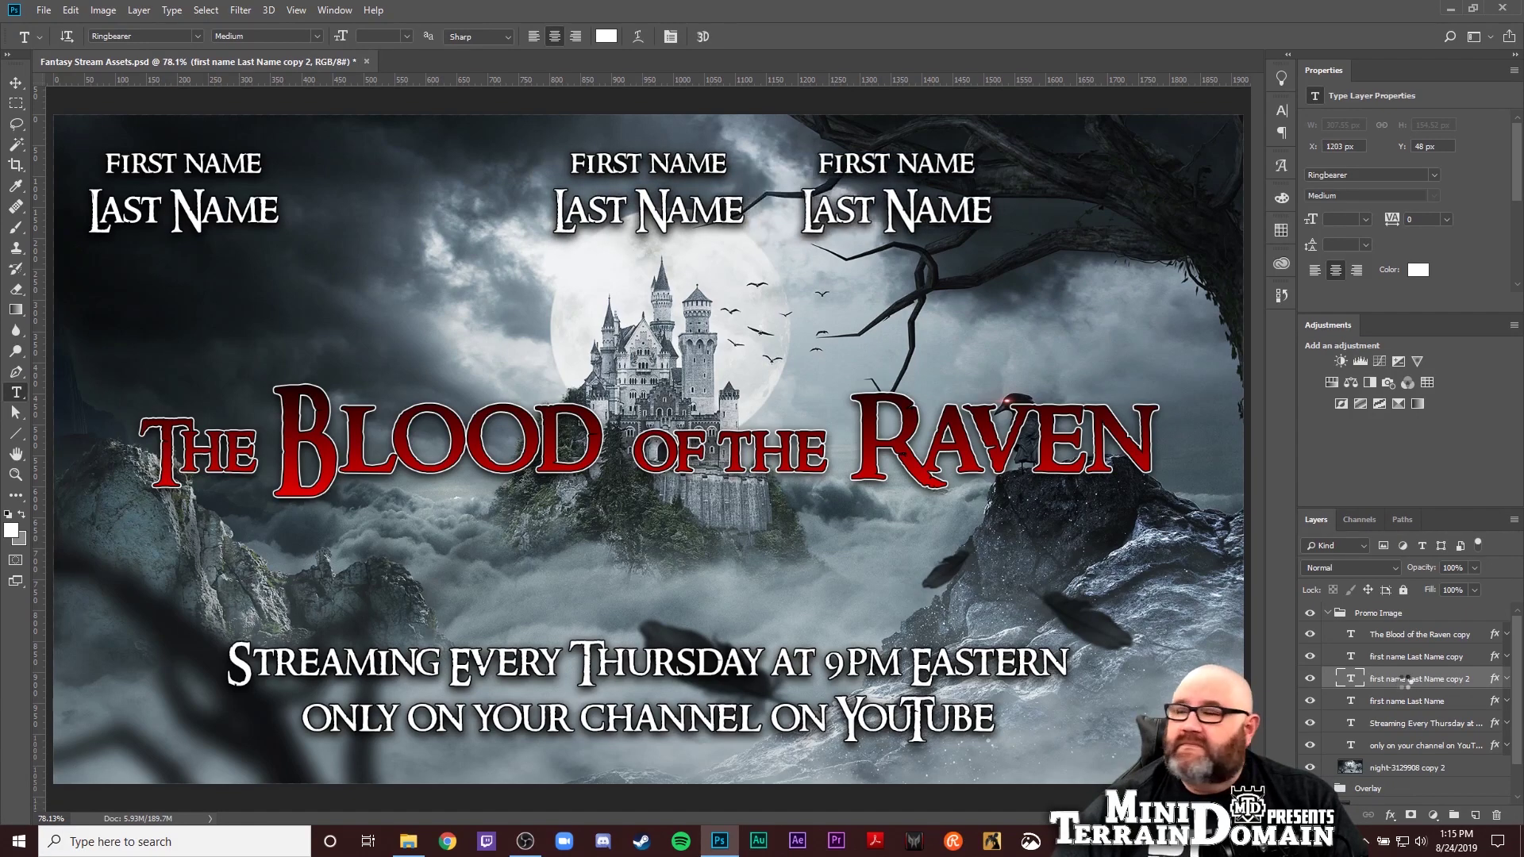
{"action": "key", "text": "ctrl+shift+Right"}
{"action": "key", "text": "ctrl+shift+Right"}
{"action": "key", "text": "ctrl+shift+Right"}
{"action": "key", "text": "ctrl+shift+Right"}
{"action": "key", "text": "ctrl+shift+Right"}
{"action": "key", "text": "ctrl+shift+Right"}
{"action": "key", "text": "ctrl+shift+Right"}
{"action": "key", "text": "ctrl+shift+Right"}
{"action": "key", "text": "ctrl+shift+Right"}
{"action": "key", "text": "ctrl+shift+Right"}
{"action": "key", "text": "ctrl+shift+Right"}
{"action": "key", "text": "ctrl+shift+Right"}
{"action": "key", "text": "ctrl+shift+Right"}
{"action": "key", "text": "ctrl+shift+Right"}
{"action": "key", "text": "ctrl+shift+Right"}
{"action": "key", "text": "ctrl+shift+Right"}
{"action": "key", "text": "ctrl+shift+Right"}
{"action": "key", "text": "ctrl+shift+Right"}
{"action": "key", "text": "ctrl+shift+Right"}
{"action": "key", "text": "ctrl+shift+Right"}
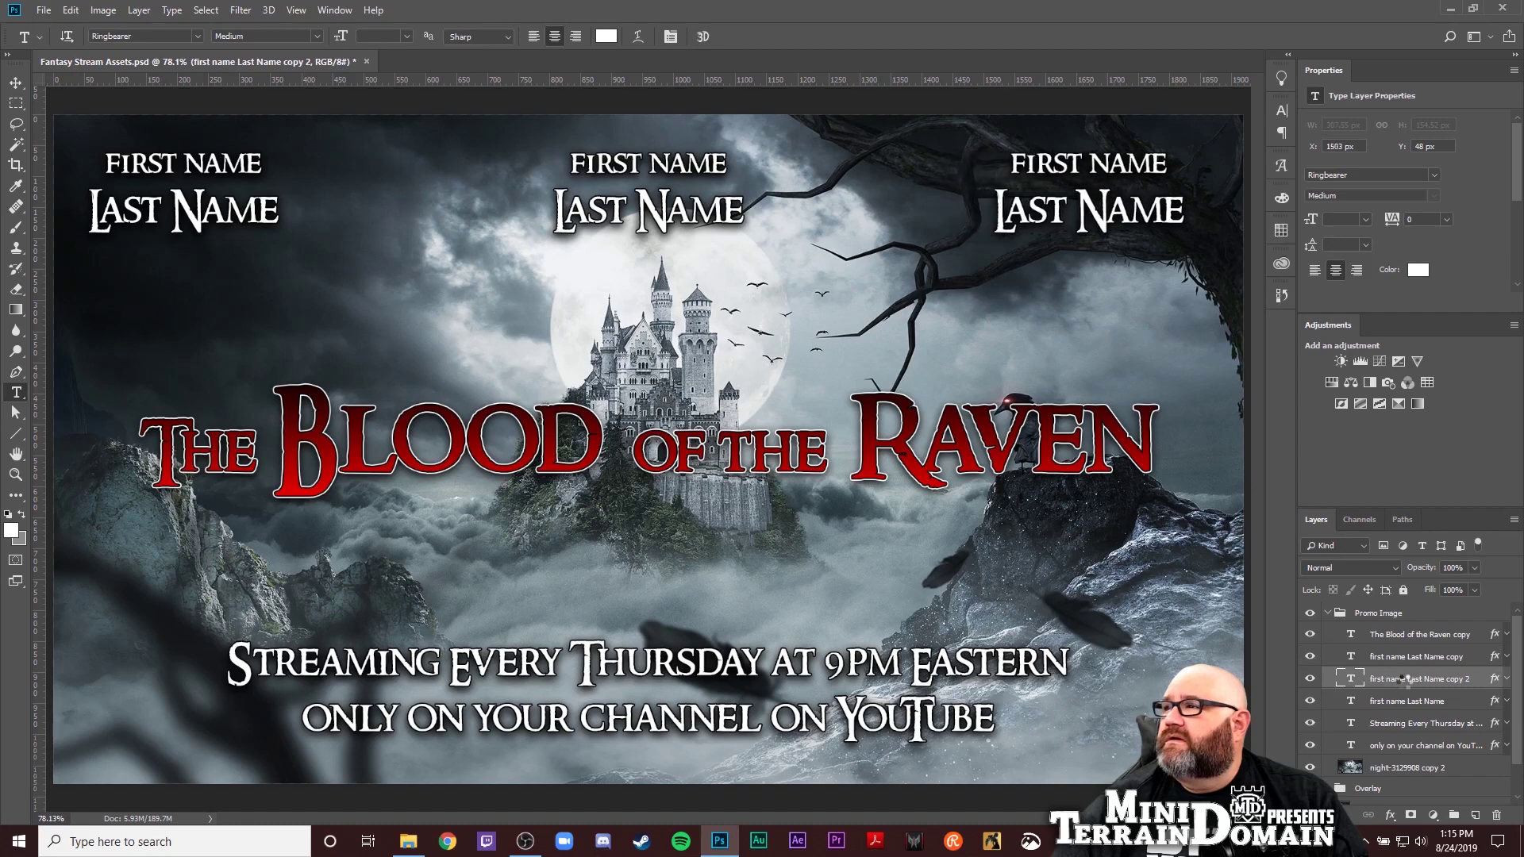
{"action": "key", "text": "ctrl+shift+Right"}
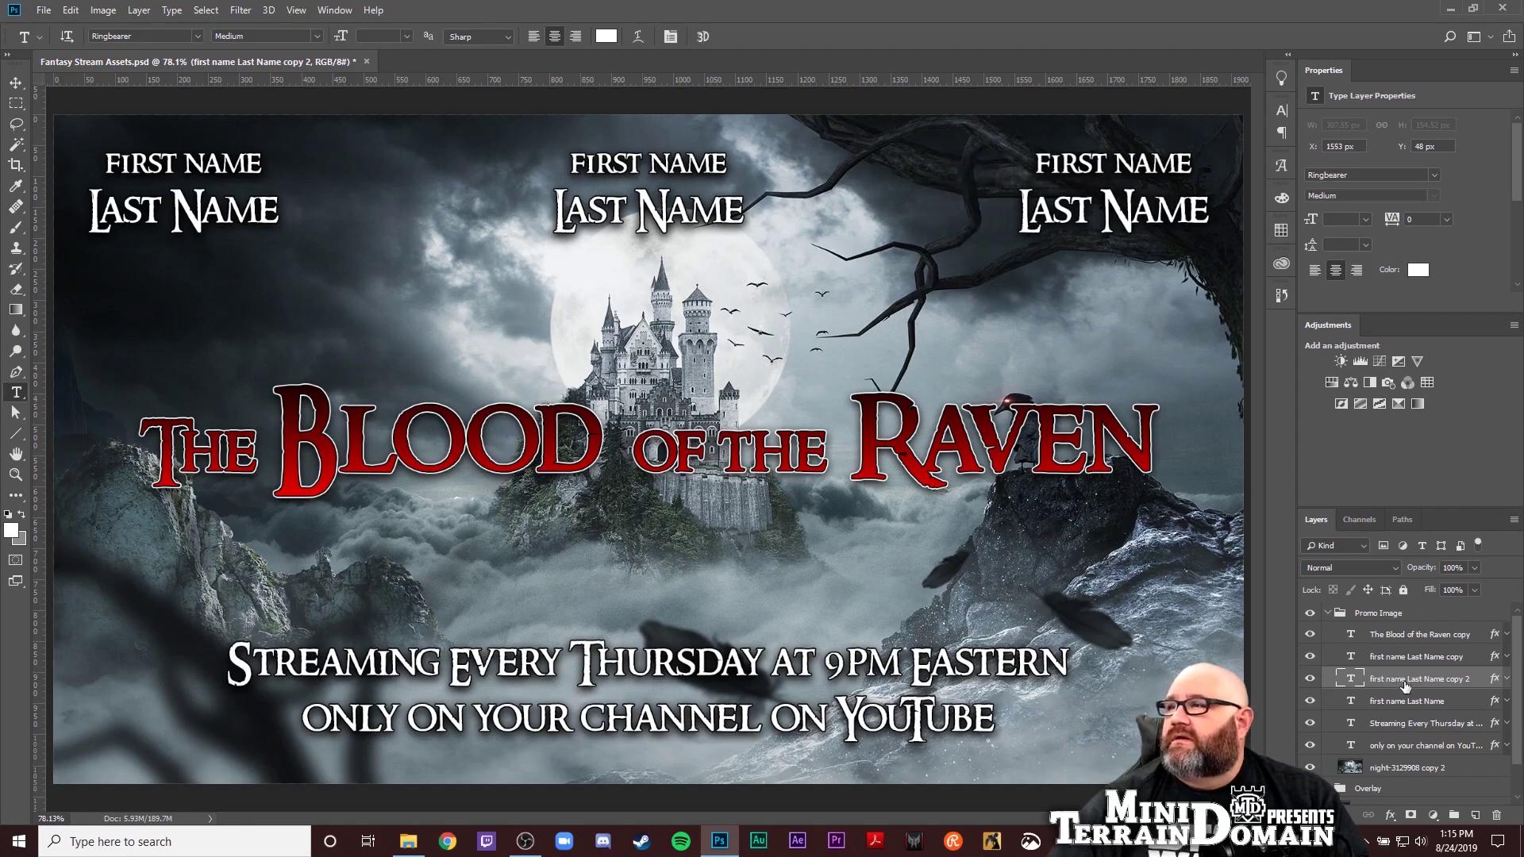
{"action": "key", "text": "ctrl+shift+Right"}
{"action": "key", "text": "ctrl+shift+Left"}
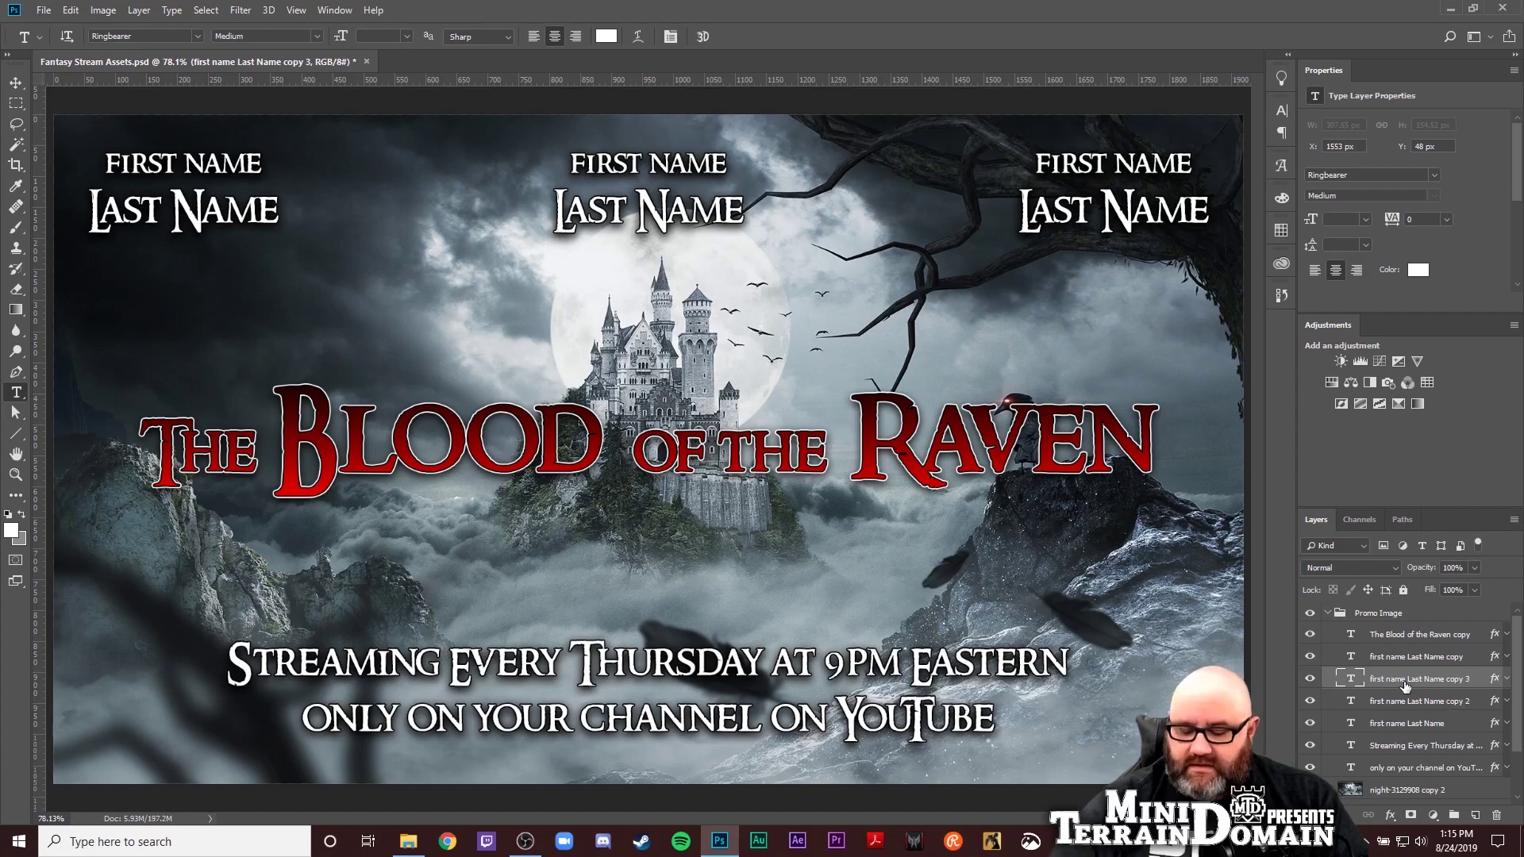
Duplicate the rightmost name placeholder and move the copy horizontally between it and the centre placeholder, at X 1183 px
{"action": "key", "text": "ctrl+j"}
{"action": "key", "text": "ctrl+shift+Left"}
{"action": "key", "text": "ctrl+shift+Left"}
{"action": "key", "text": "ctrl+shift+Left"}
{"action": "key", "text": "ctrl+shift+Left"}
{"action": "key", "text": "ctrl+shift+Left"}
{"action": "key", "text": "ctrl+shift+Left"}
{"action": "key", "text": "ctrl+shift+Left"}
{"action": "key", "text": "ctrl+shift+Left"}
{"action": "key", "text": "ctrl+shift+Left"}
{"action": "key", "text": "ctrl+shift+Left"}
{"action": "key", "text": "ctrl+shift+Left"}
{"action": "key", "text": "ctrl+shift+Left"}
{"action": "key", "text": "ctrl+shift+Left"}
{"action": "key", "text": "ctrl+shift+Left"}
{"action": "key", "text": "ctrl+shift+Left"}
{"action": "key", "text": "ctrl+shift+Left"}
{"action": "key", "text": "ctrl+shift+Left"}
{"action": "key", "text": "ctrl+shift+Left"}
{"action": "key", "text": "ctrl+shift+Left"}
{"action": "key", "text": "ctrl+shift+Left"}
{"action": "key", "text": "ctrl+shift+Left"}
{"action": "key", "text": "ctrl+shift+Left"}
{"action": "key", "text": "ctrl+shift+Left"}
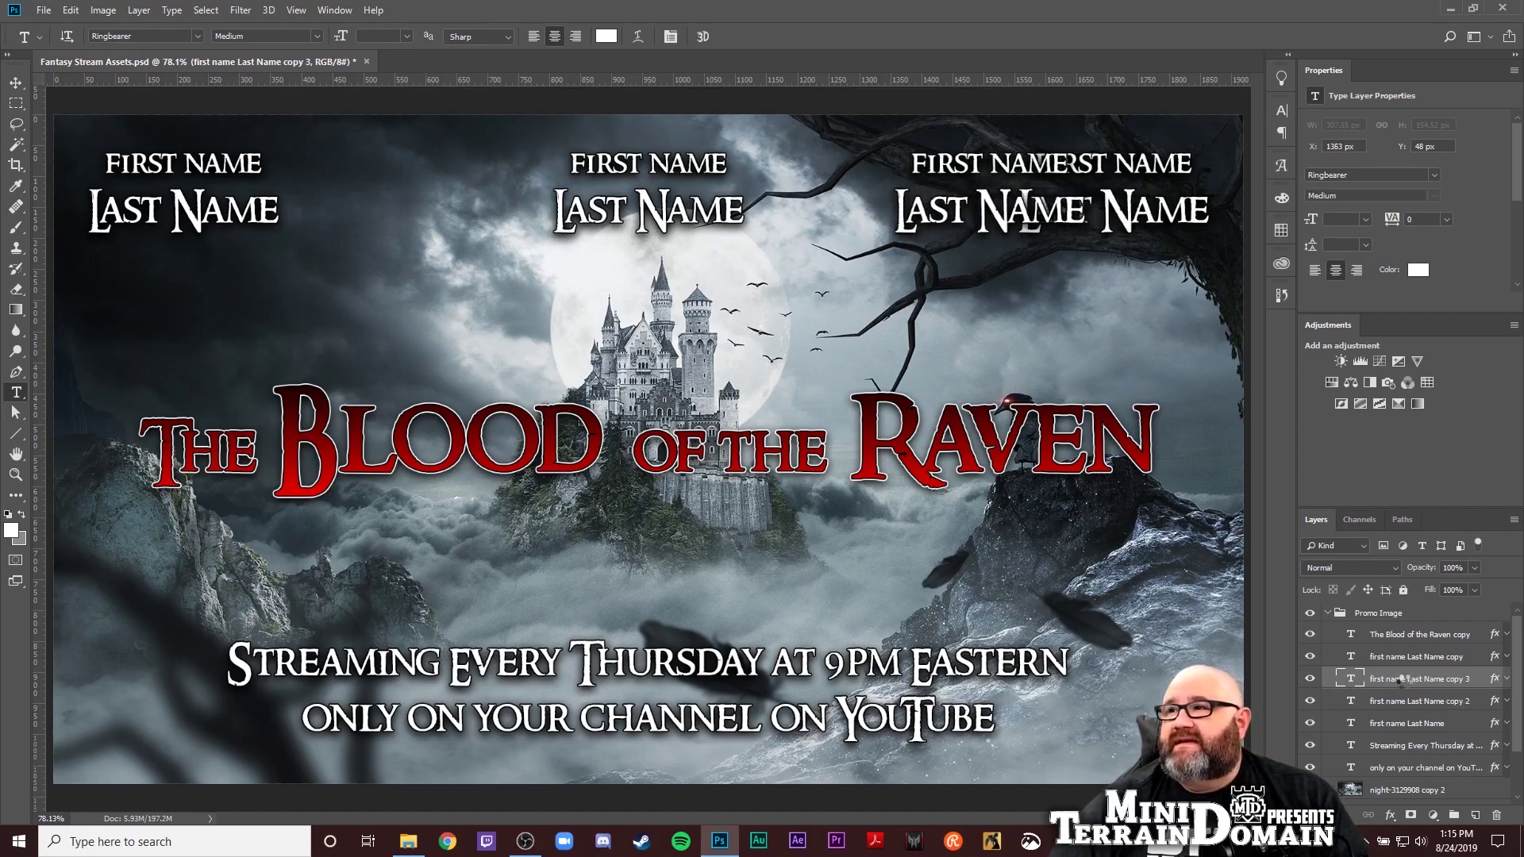
{"action": "key", "text": "ctrl+shift+Left"}
{"action": "key", "text": "ctrl+shift+Left"}
{"action": "key", "text": "ctrl+shift+Left"}
{"action": "key", "text": "ctrl+shift+Left"}
{"action": "key", "text": "ctrl+shift+Left"}
{"action": "key", "text": "ctrl+shift+Left"}
{"action": "key", "text": "ctrl+shift+Left"}
{"action": "key", "text": "ctrl+shift+Left"}
{"action": "key", "text": "ctrl+shift+Left"}
{"action": "key", "text": "ctrl+shift+Left"}
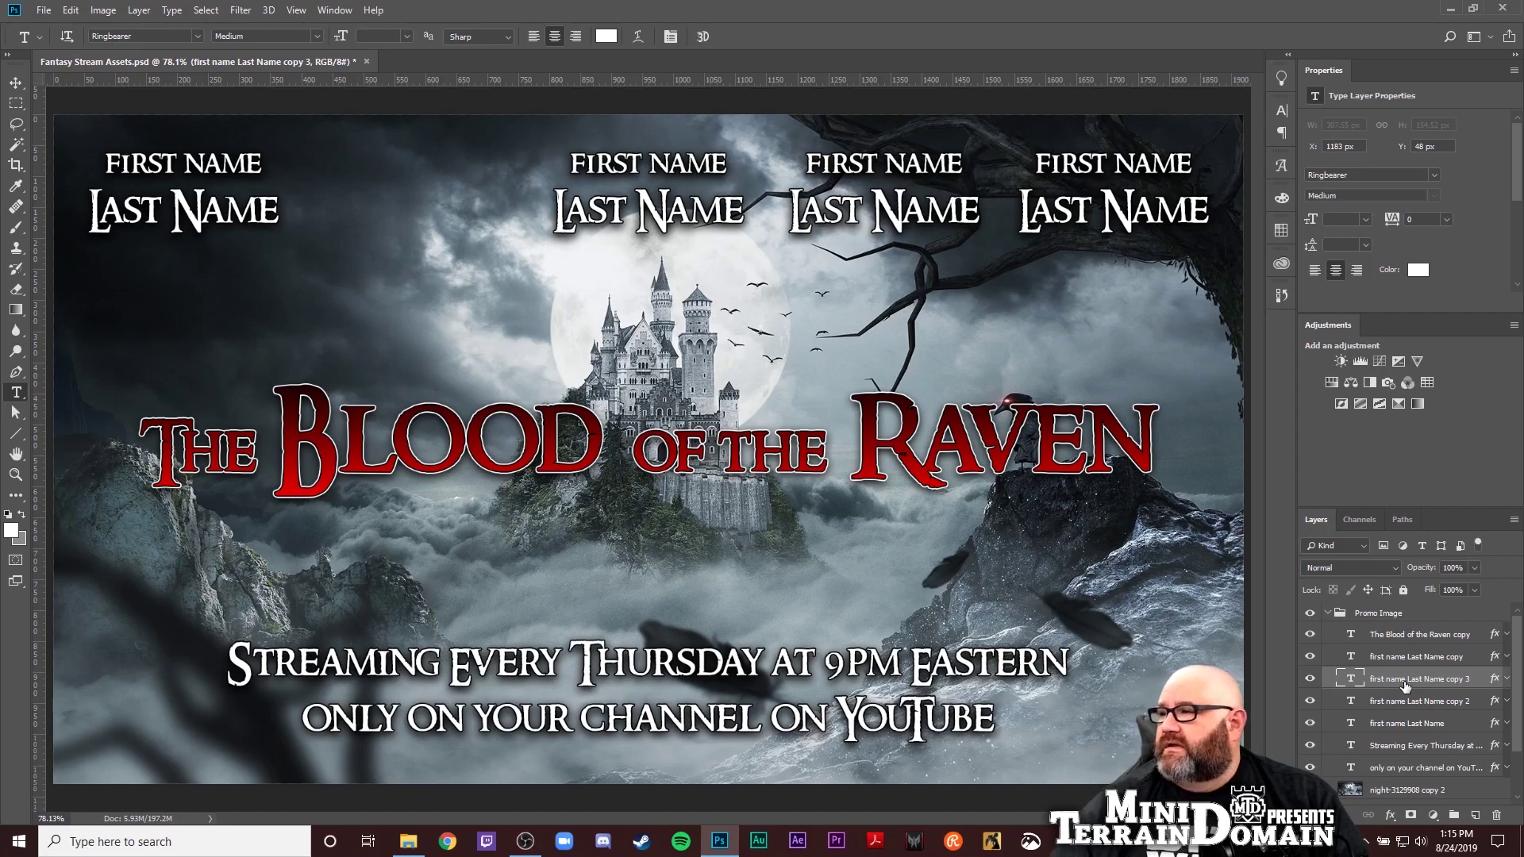
Adjust the horizontal position of the leftmost name placeholder, "first name Last Name copy", to X 45 px
{"action": "left_click", "coordinate": [1449, 658]}
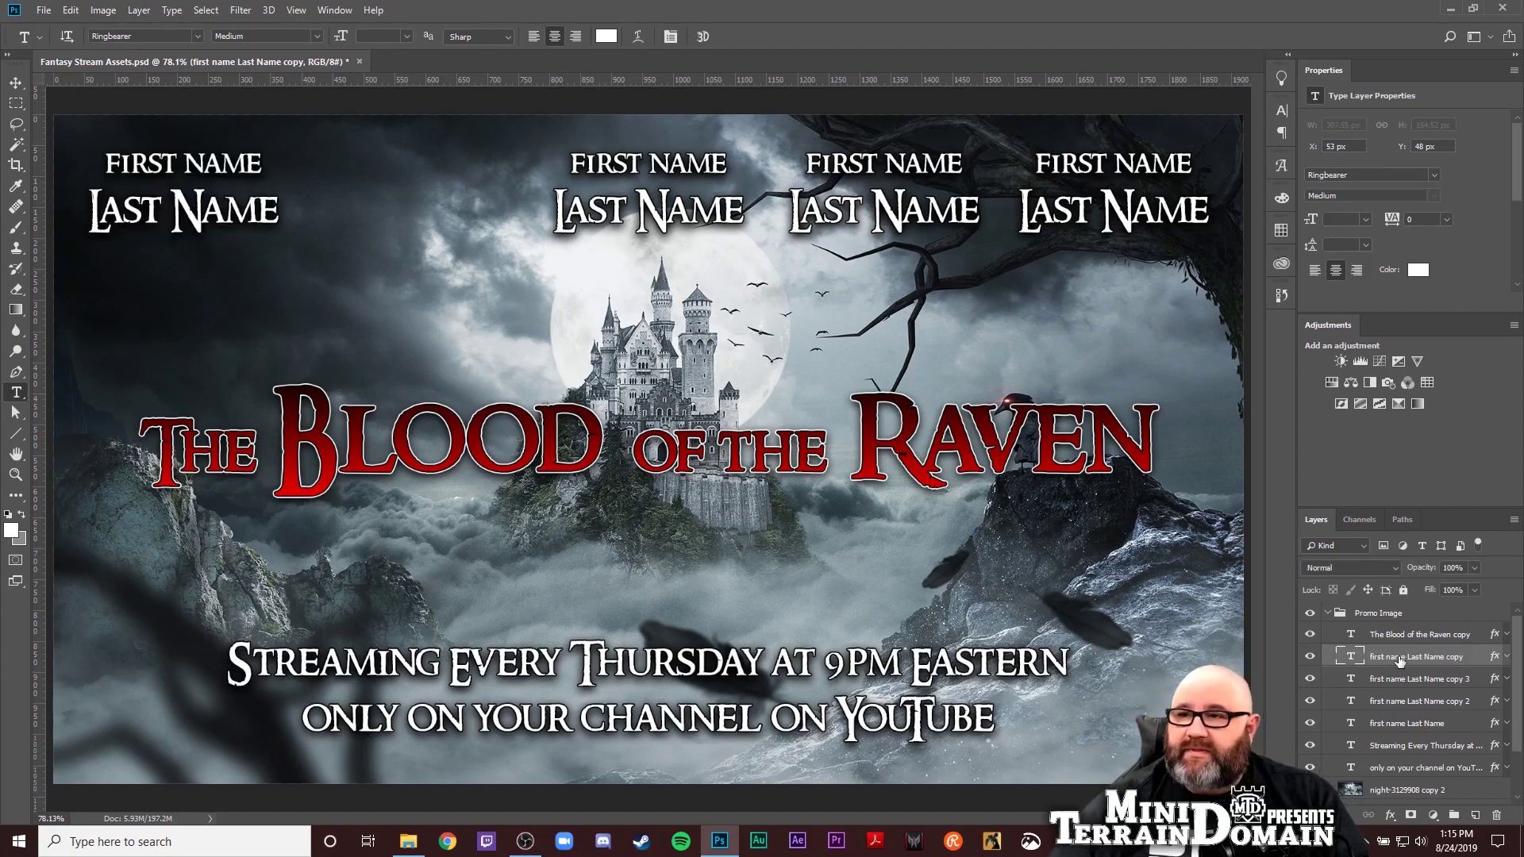
{"action": "key", "text": "ctrl+shift+Right"}
{"action": "key", "text": "ctrl+shift+Right"}
{"action": "key", "text": "ctrl+shift+Right"}
{"action": "key", "text": "ctrl+shift+Right"}
{"action": "key", "text": "ctrl+shift+Right"}
{"action": "key", "text": "ctrl+shift+Right"}
{"action": "key", "text": "ctrl+shift+Right"}
{"action": "key", "text": "ctrl+shift+Right"}
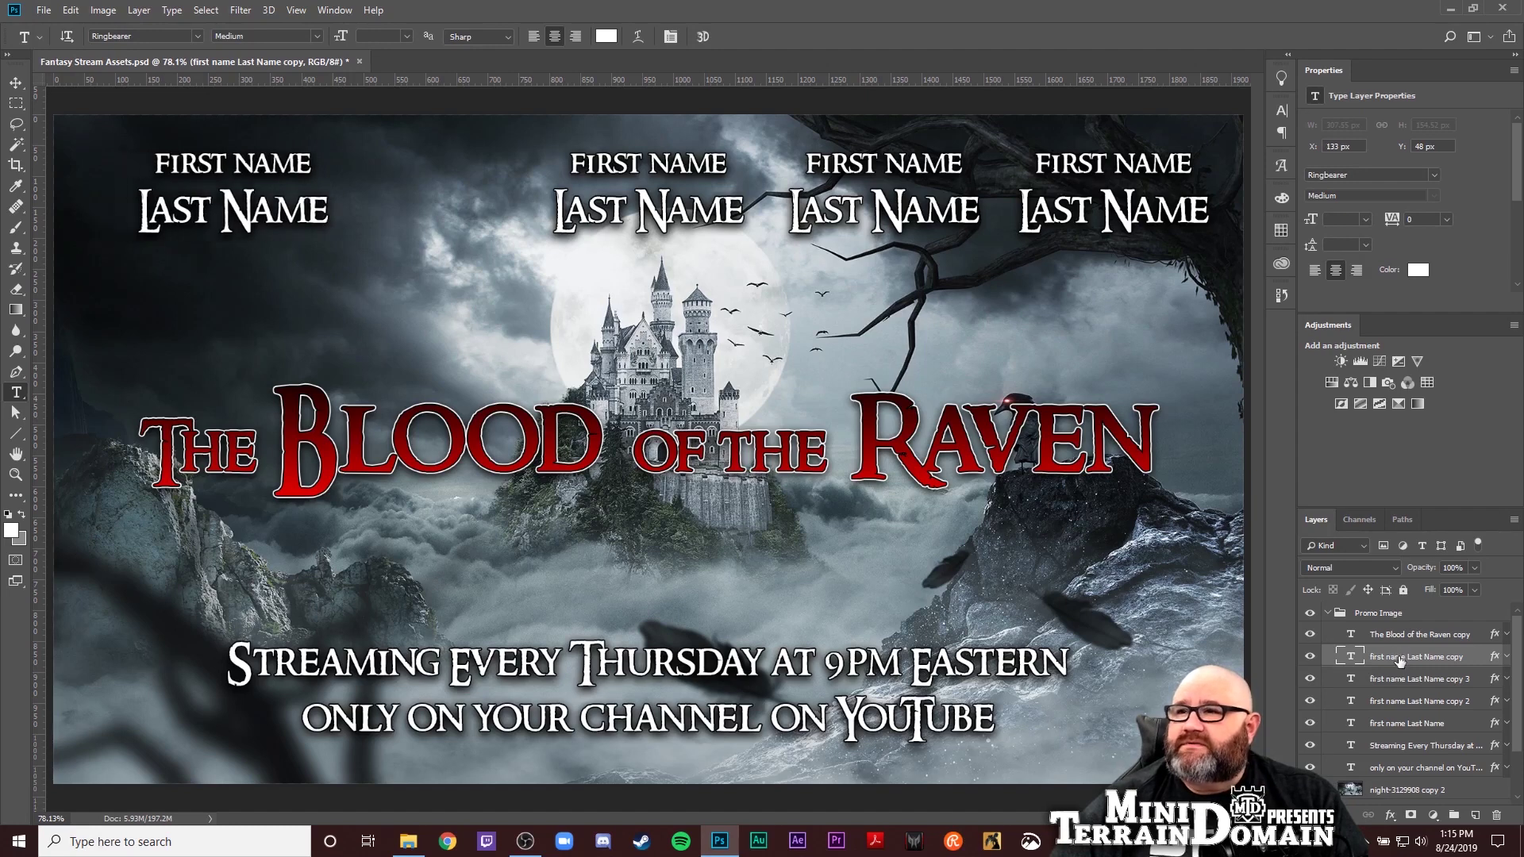
{"action": "key", "text": "ctrl+shift+Left"}
{"action": "key", "text": "ctrl+shift+Left"}
{"action": "key", "text": "ctrl+shift+Left"}
{"action": "key", "text": "ctrl+shift+Left"}
{"action": "key", "text": "ctrl+shift+Left"}
{"action": "key", "text": "ctrl+shift+Left"}
{"action": "key", "text": "ctrl+shift+Left"}
{"action": "key", "text": "ctrl+shift+Left"}
{"action": "key", "text": "ctrl+shift+Left"}
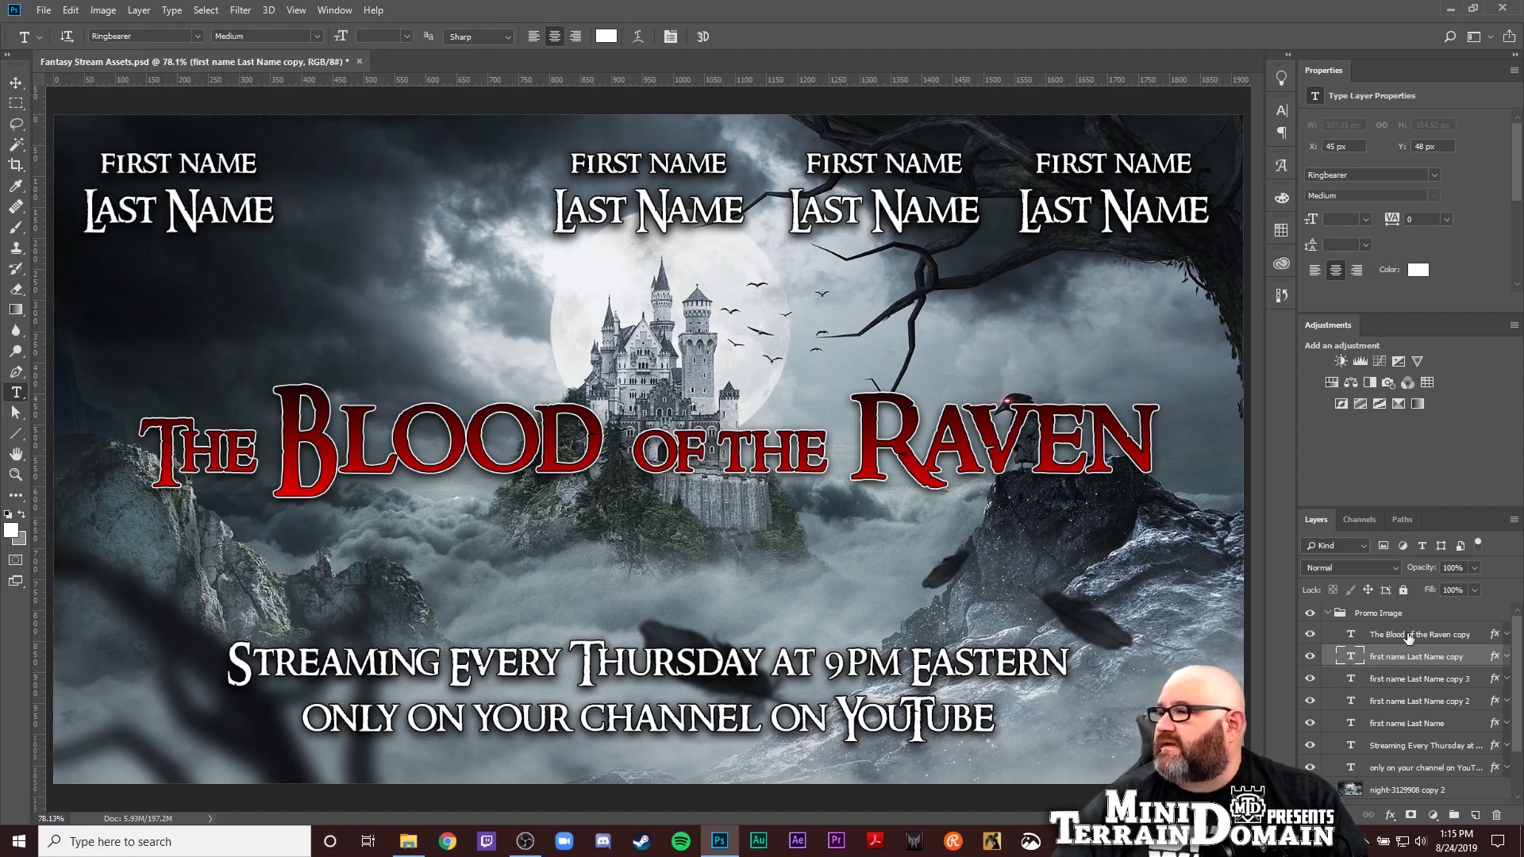
Try shifting the "The Blood of the Raven" title right and left, then bring it back to X 139 px
{"action": "left_click", "coordinate": [1414, 636]}
{"action": "key", "text": "ctrl+shift+Right"}
{"action": "key", "text": "ctrl+shift+Right"}
{"action": "key", "text": "ctrl+shift+Left"}
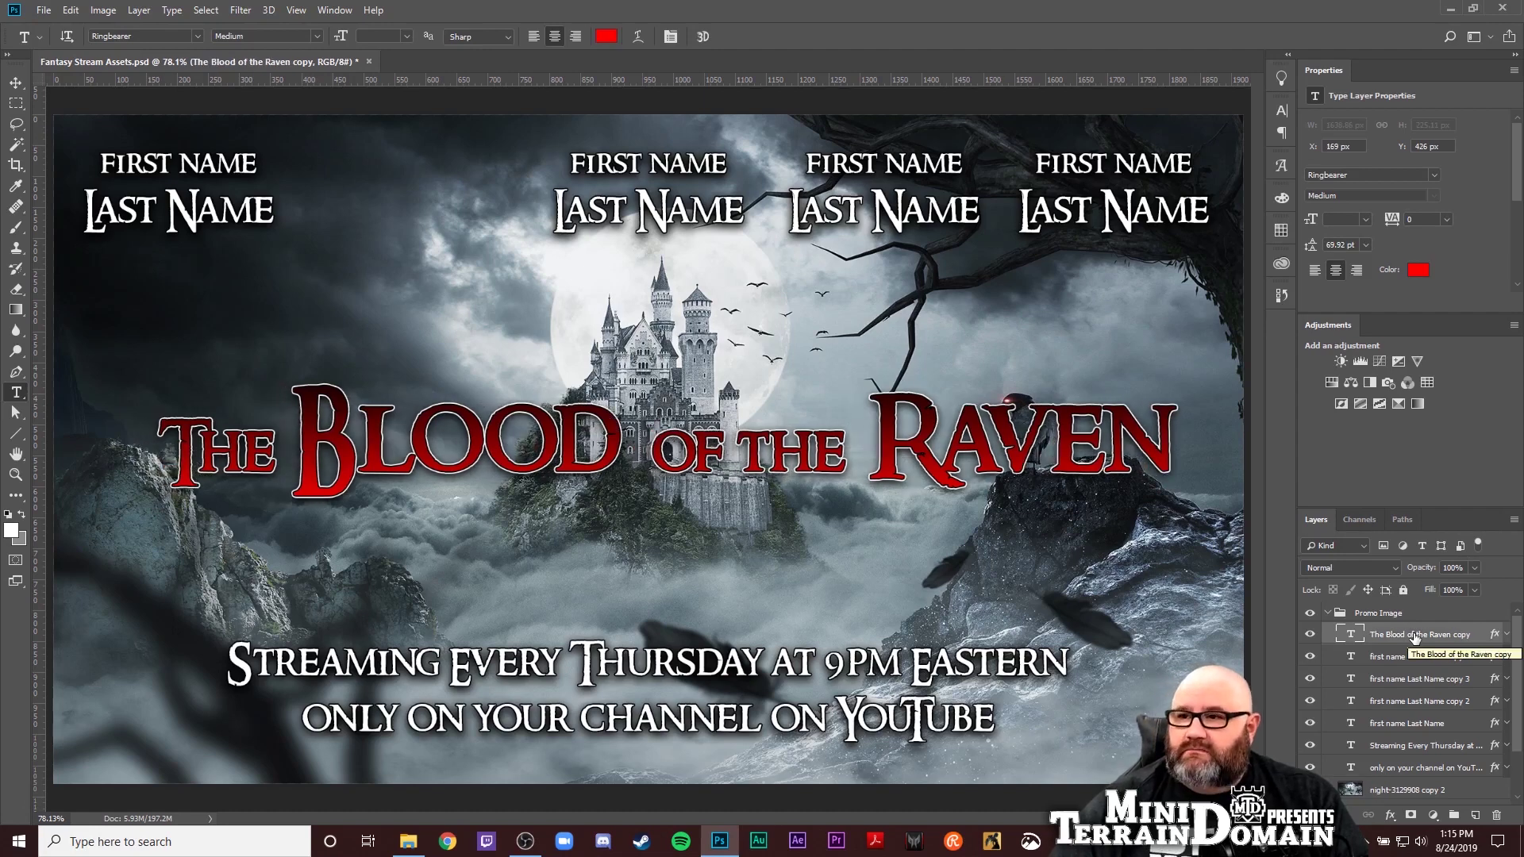
{"action": "key", "text": "ctrl+shift+Left"}
{"action": "key", "text": "ctrl+shift+Left"}
{"action": "key", "text": "ctrl+shift+Left"}
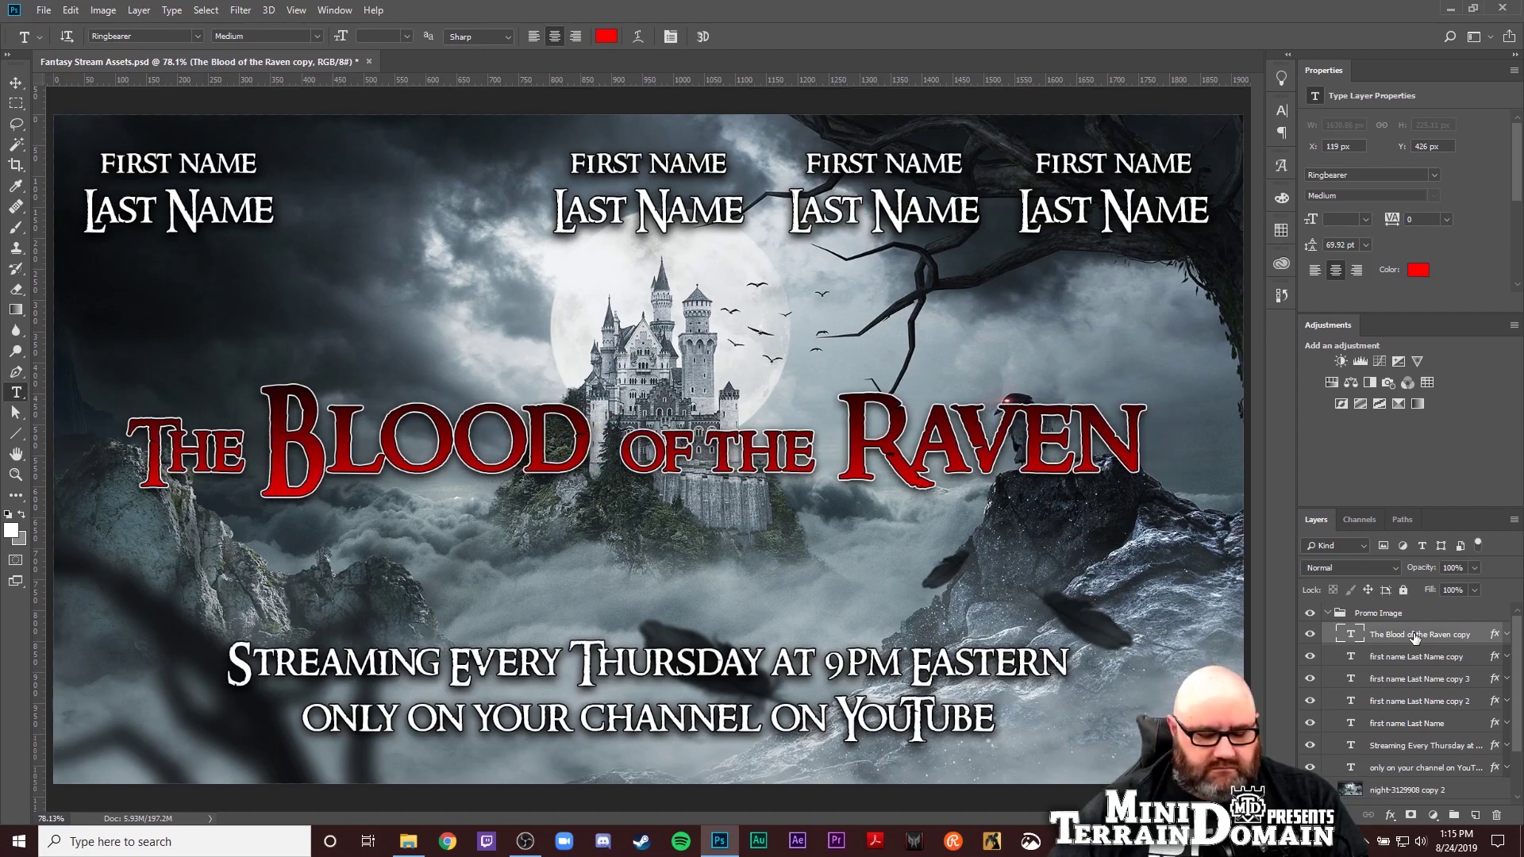
{"action": "key", "text": "ctrl+shift+Right"}
{"action": "key", "text": "ctrl+shift+Right"}
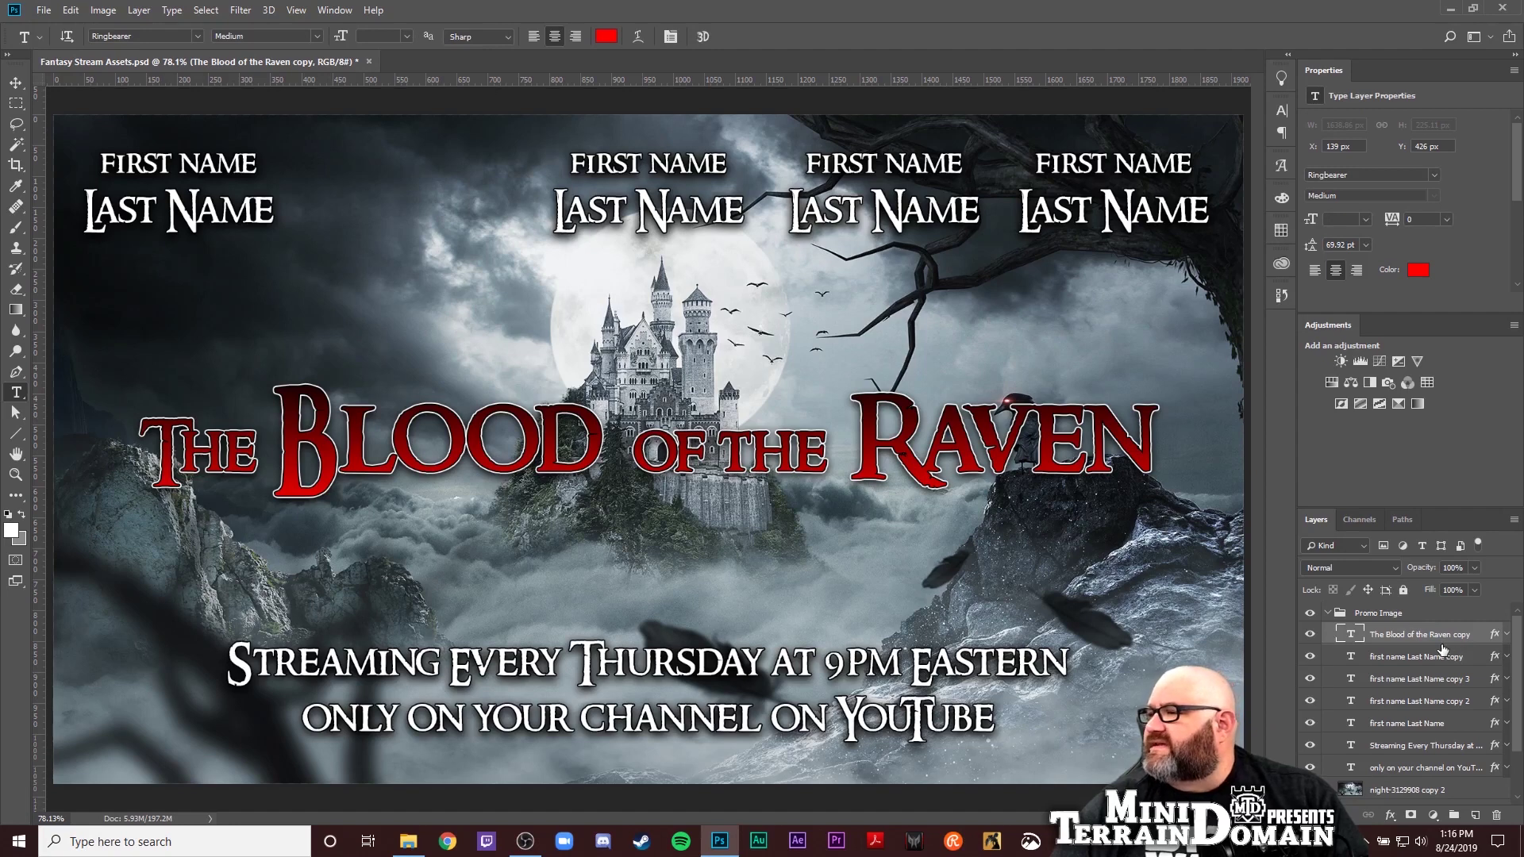
Check which name placeholders belong to the "copy 3", "copy" and original "first name Last Name" layers by briefly hiding each one
{"action": "left_click", "coordinate": [1418, 680]}
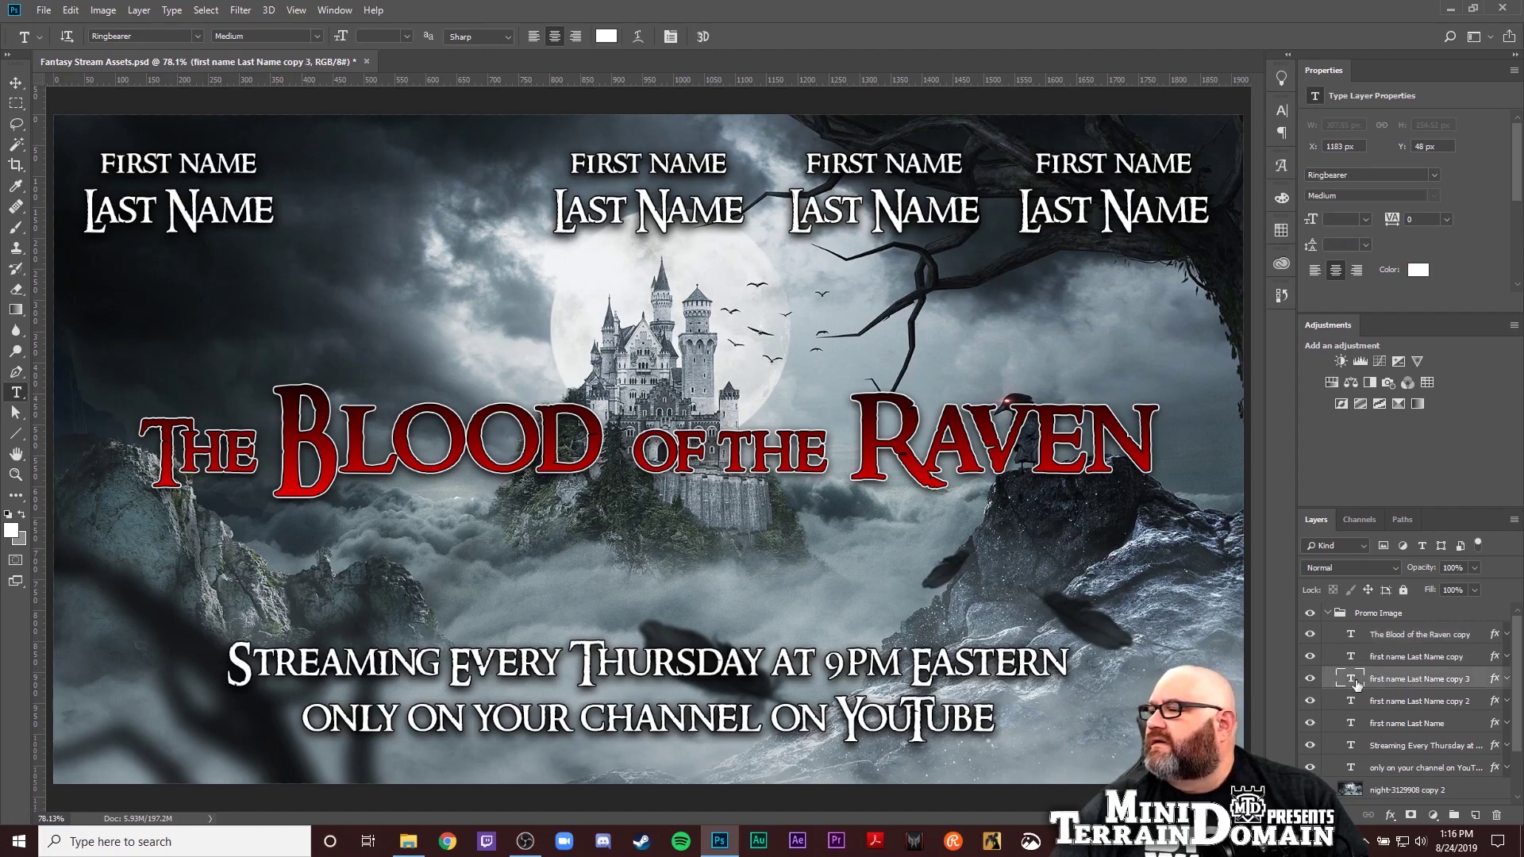
{"action": "left_click", "coordinate": [1309, 679]}
{"action": "left_click", "coordinate": [1309, 679]}
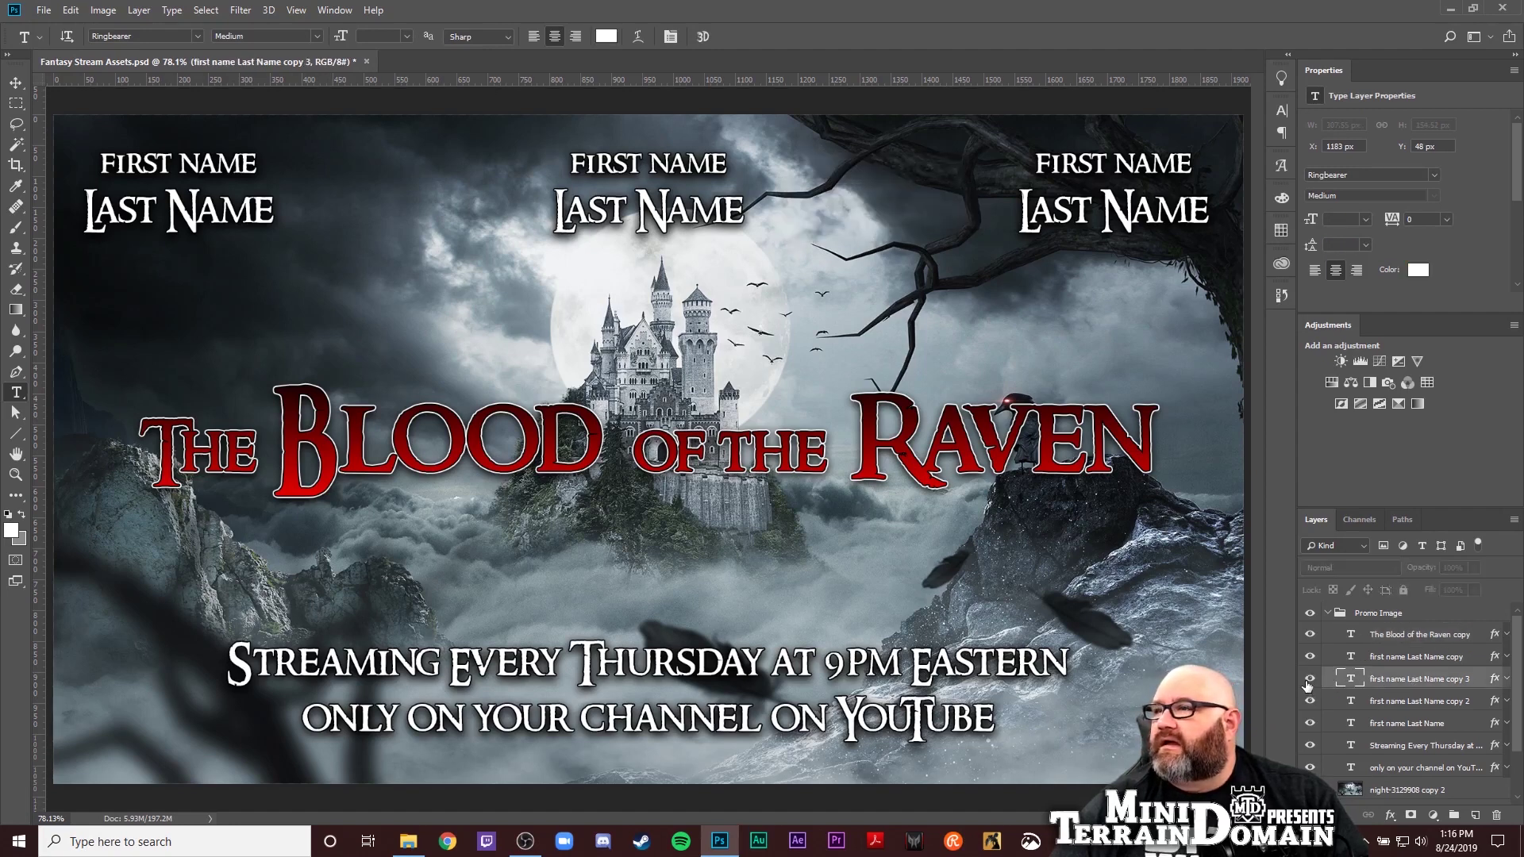
{"action": "left_click", "coordinate": [1310, 657]}
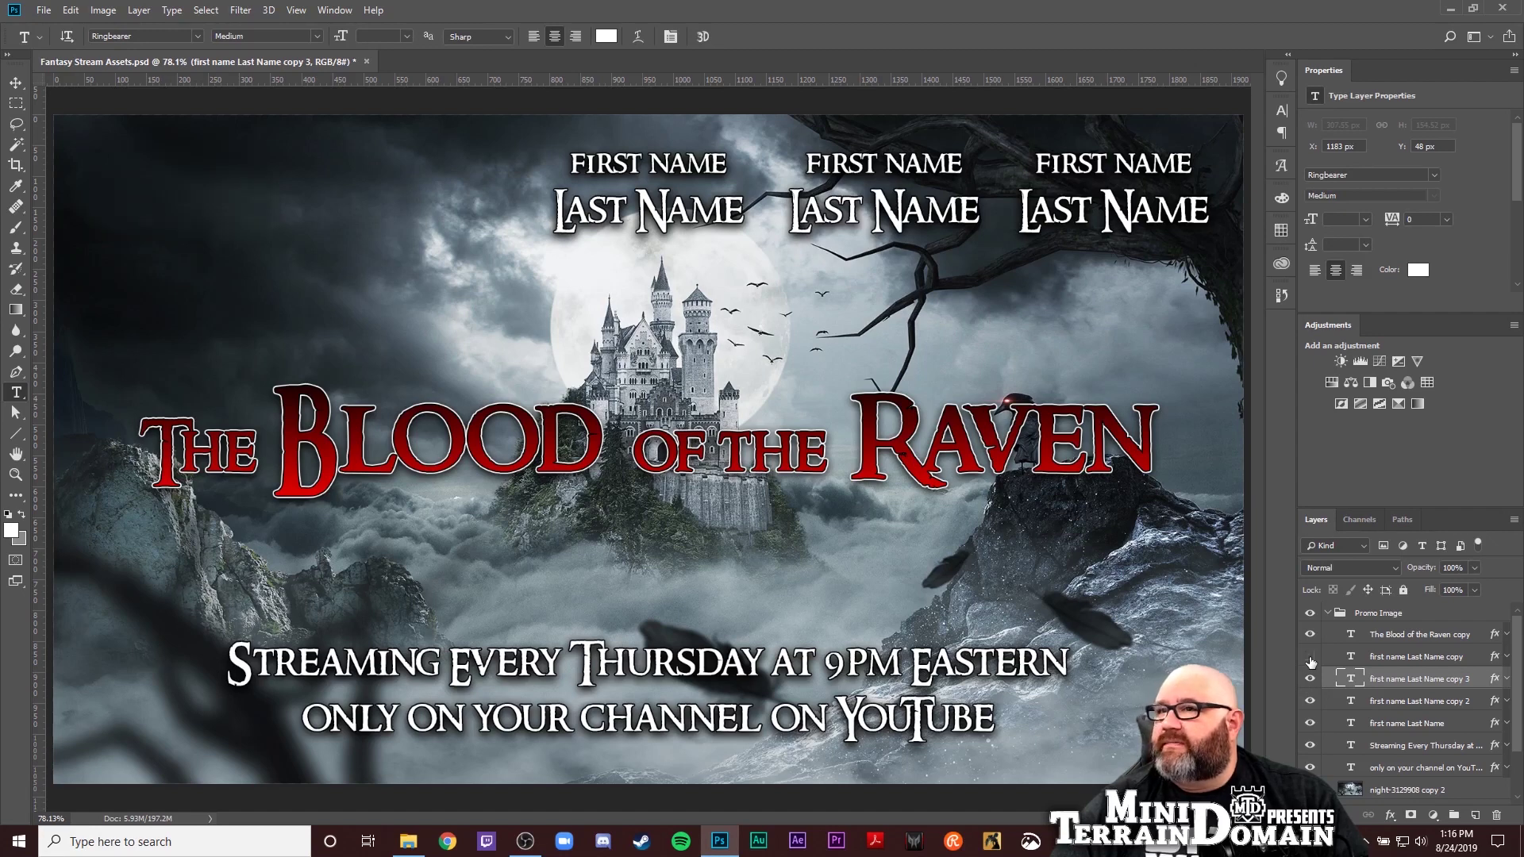
{"action": "left_click", "coordinate": [1309, 657]}
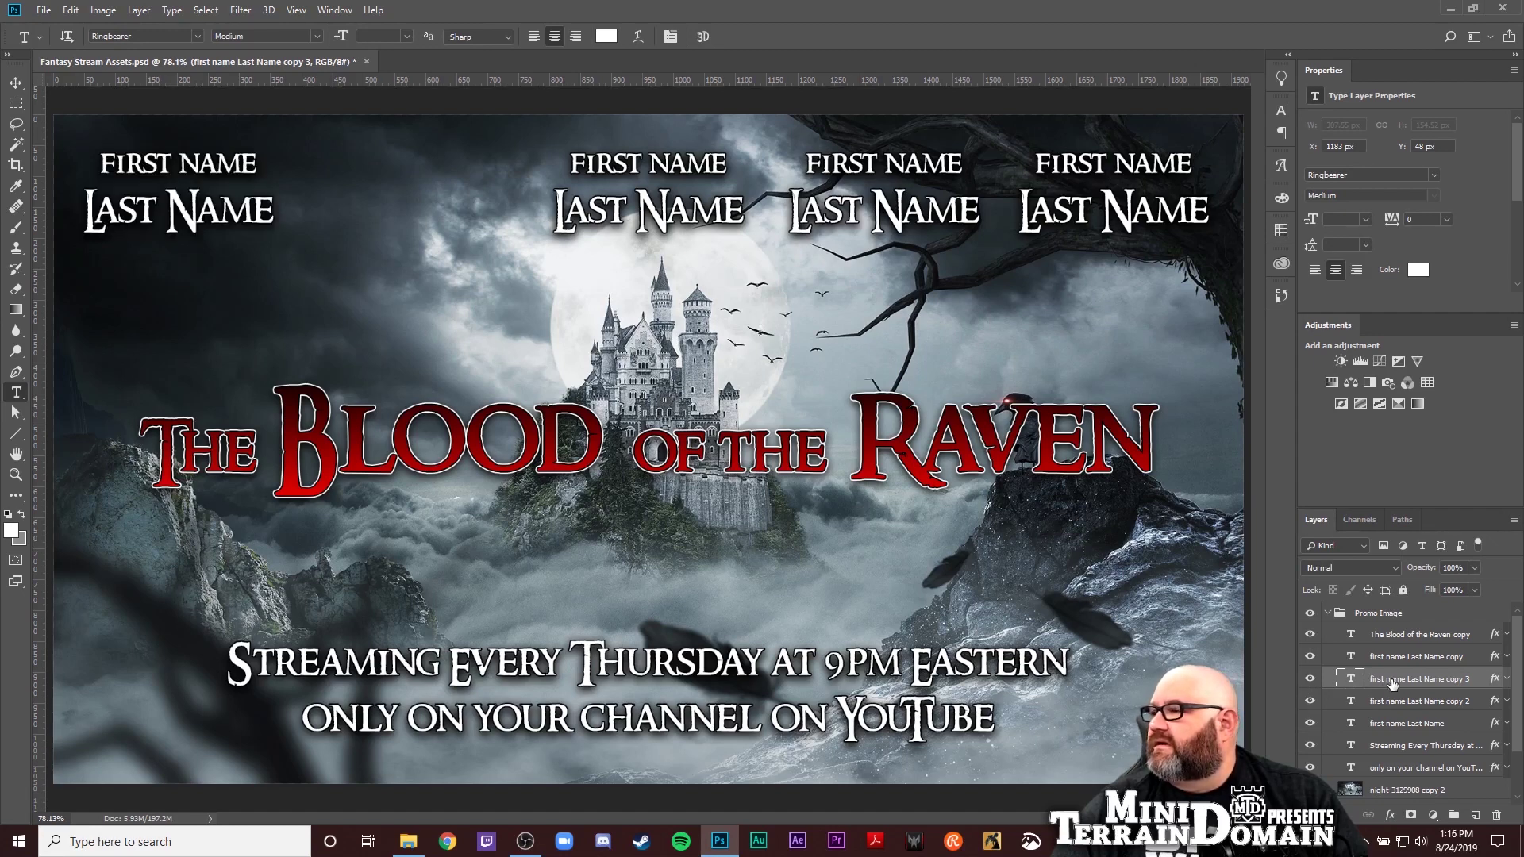
{"action": "left_click", "coordinate": [1397, 724]}
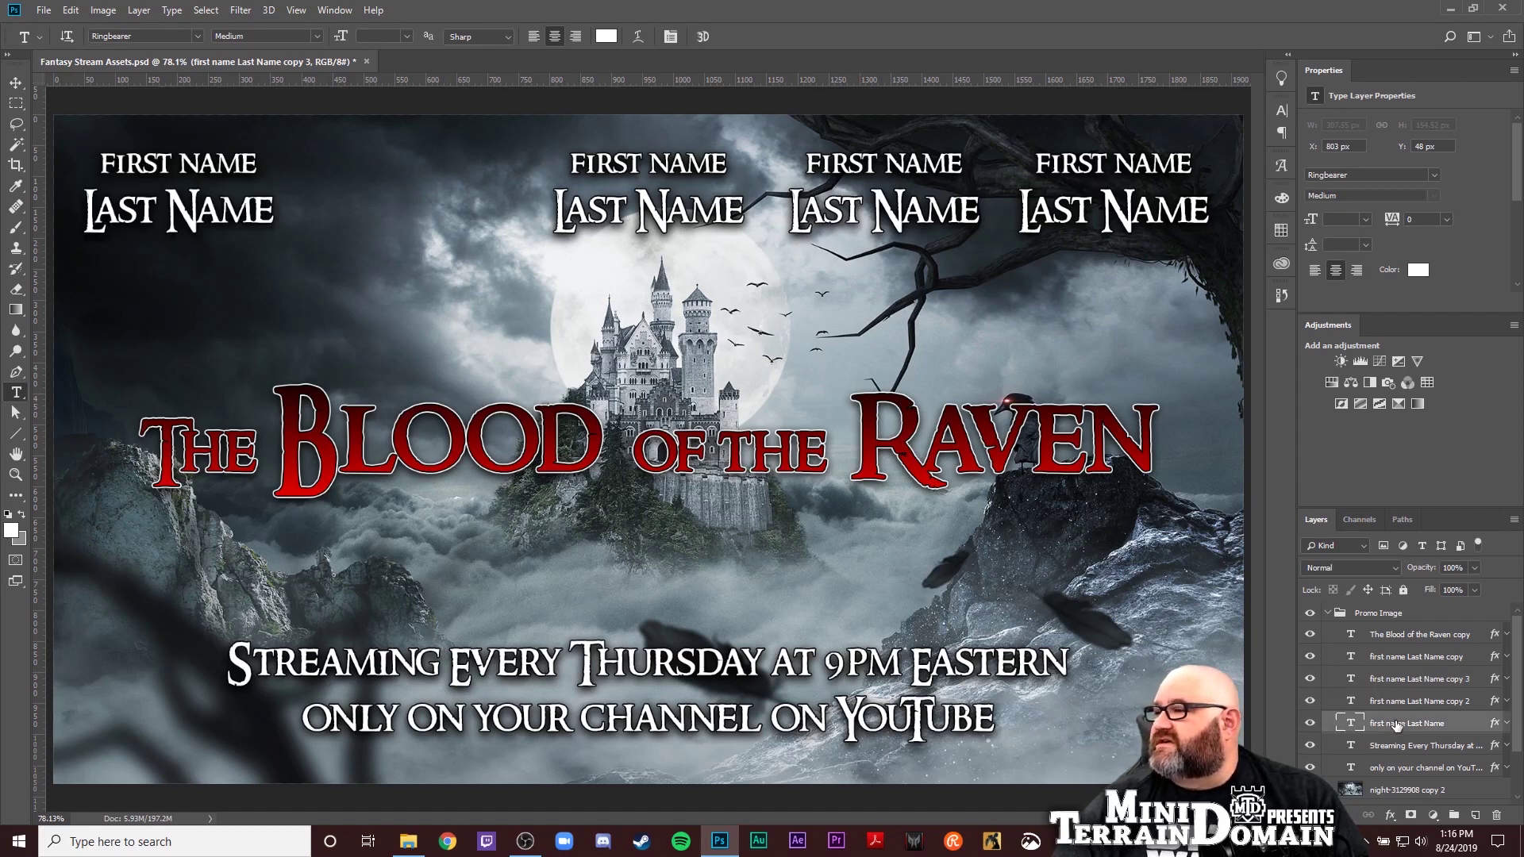
{"action": "left_click", "coordinate": [1309, 724]}
{"action": "left_click", "coordinate": [1310, 724]}
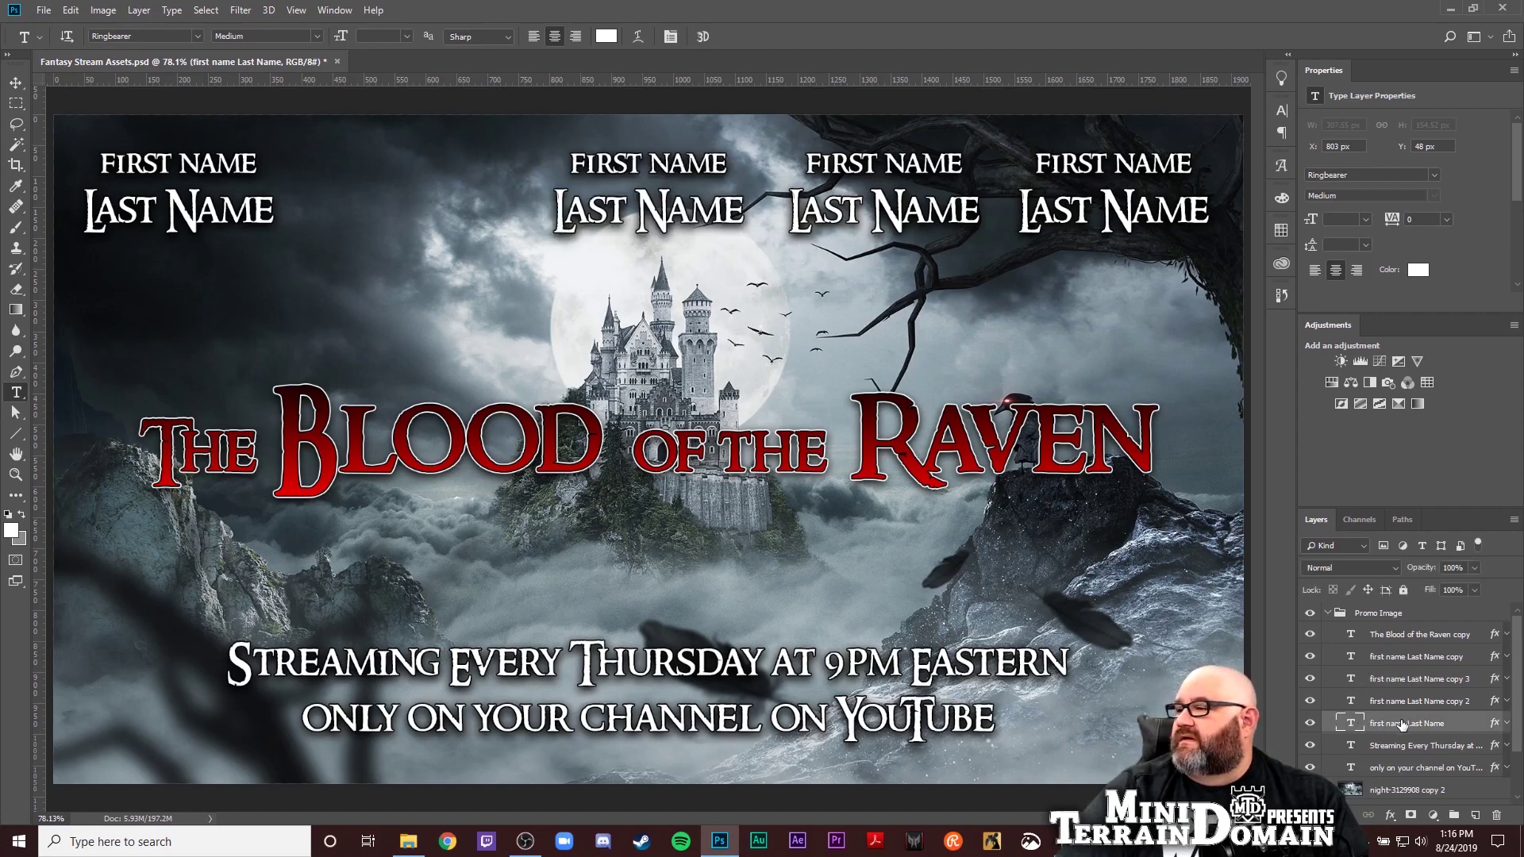
Rename the original "first name Last Name" layer as "Credit Center"
{"action": "double_click", "coordinate": [1401, 723]}
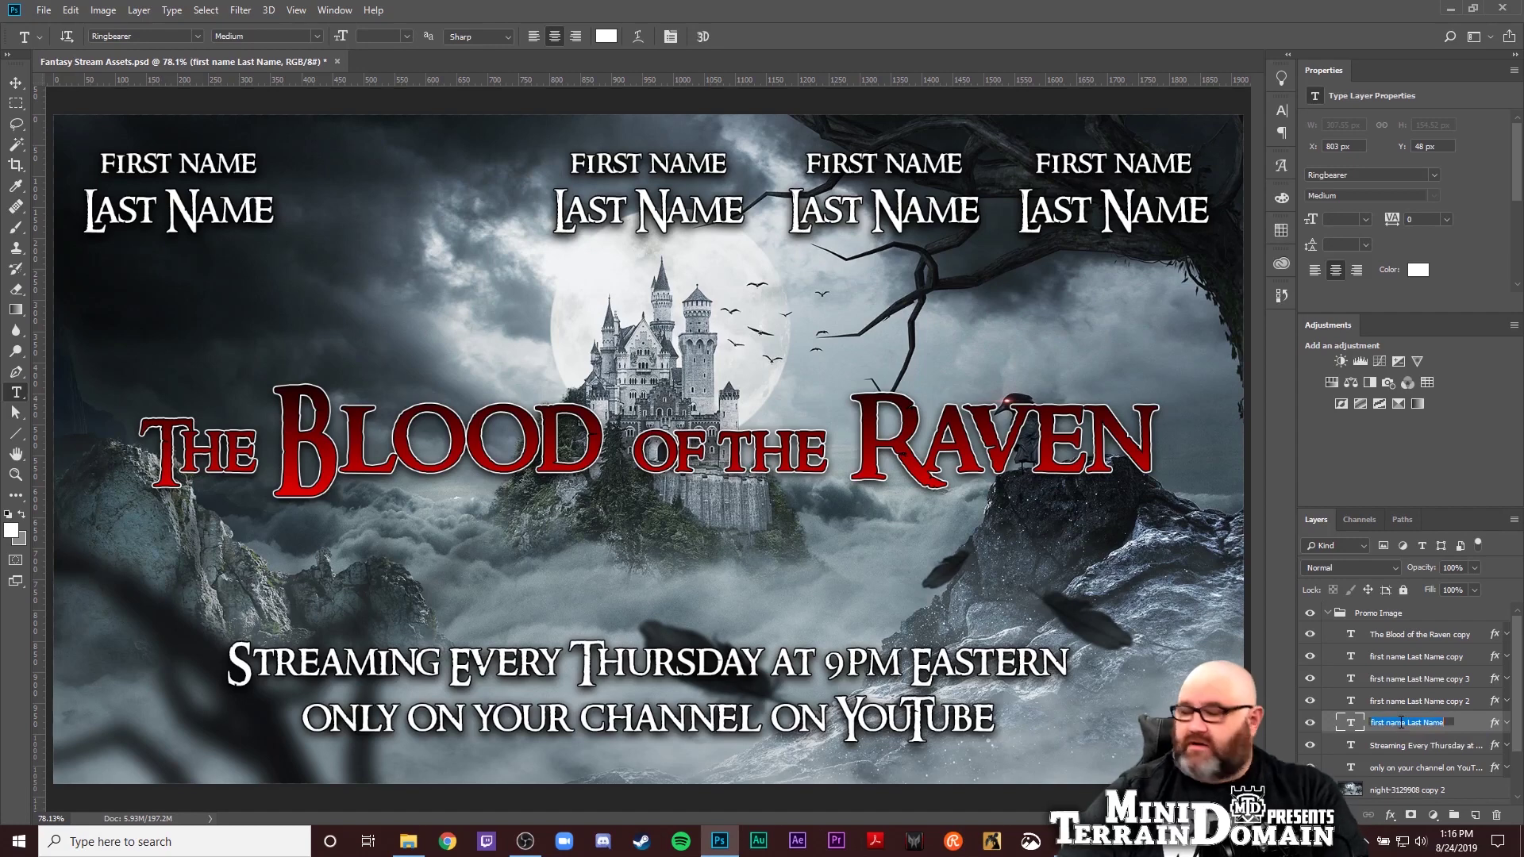
{"action": "type", "text": "Cred"}
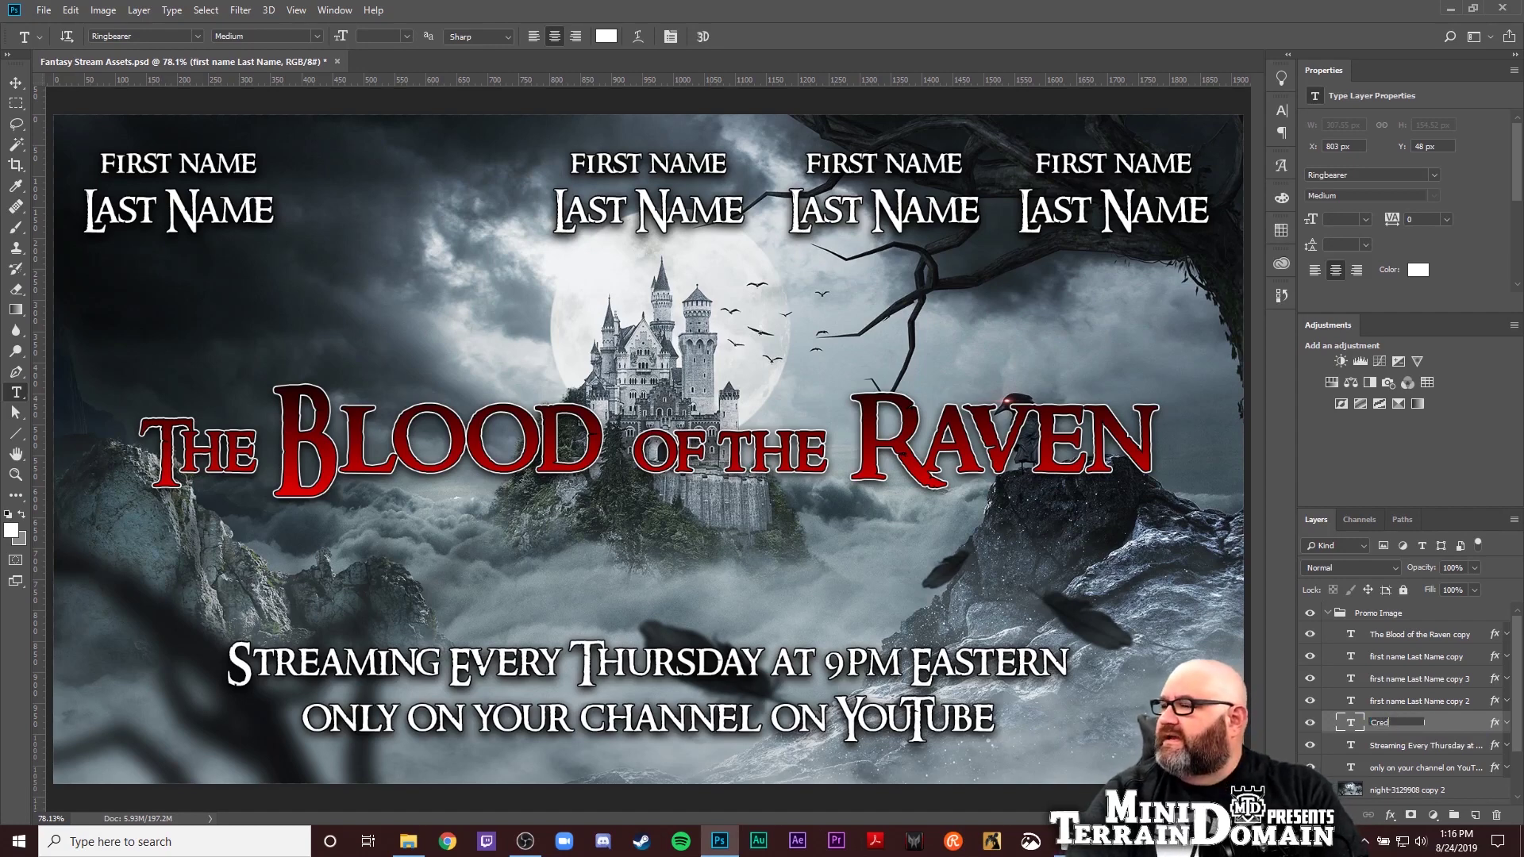
{"action": "type", "text": "it C"}
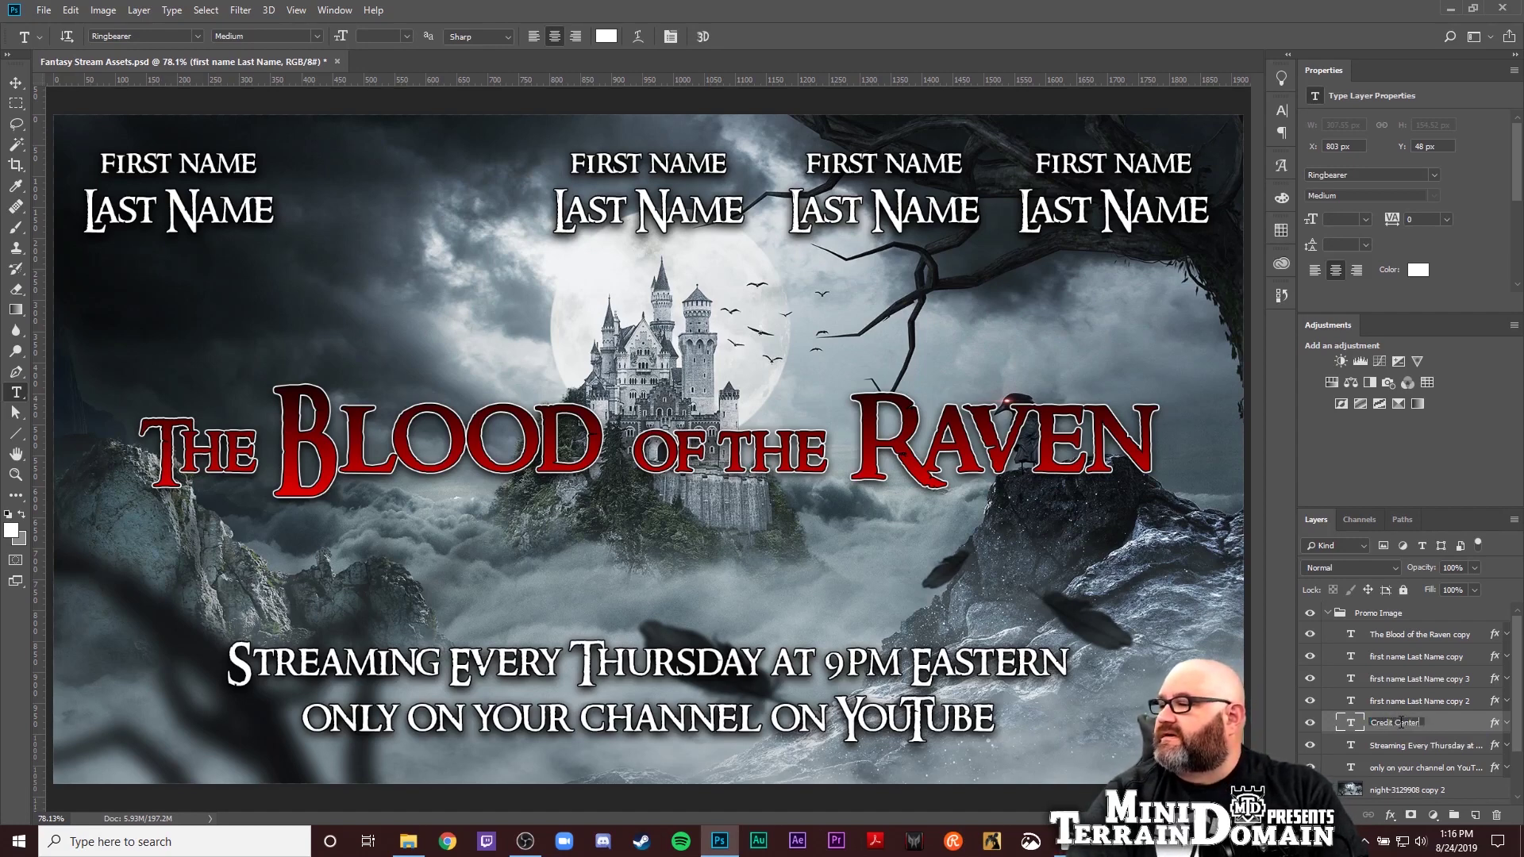
{"action": "type", "text": "enter"}
{"action": "key", "text": "Return"}
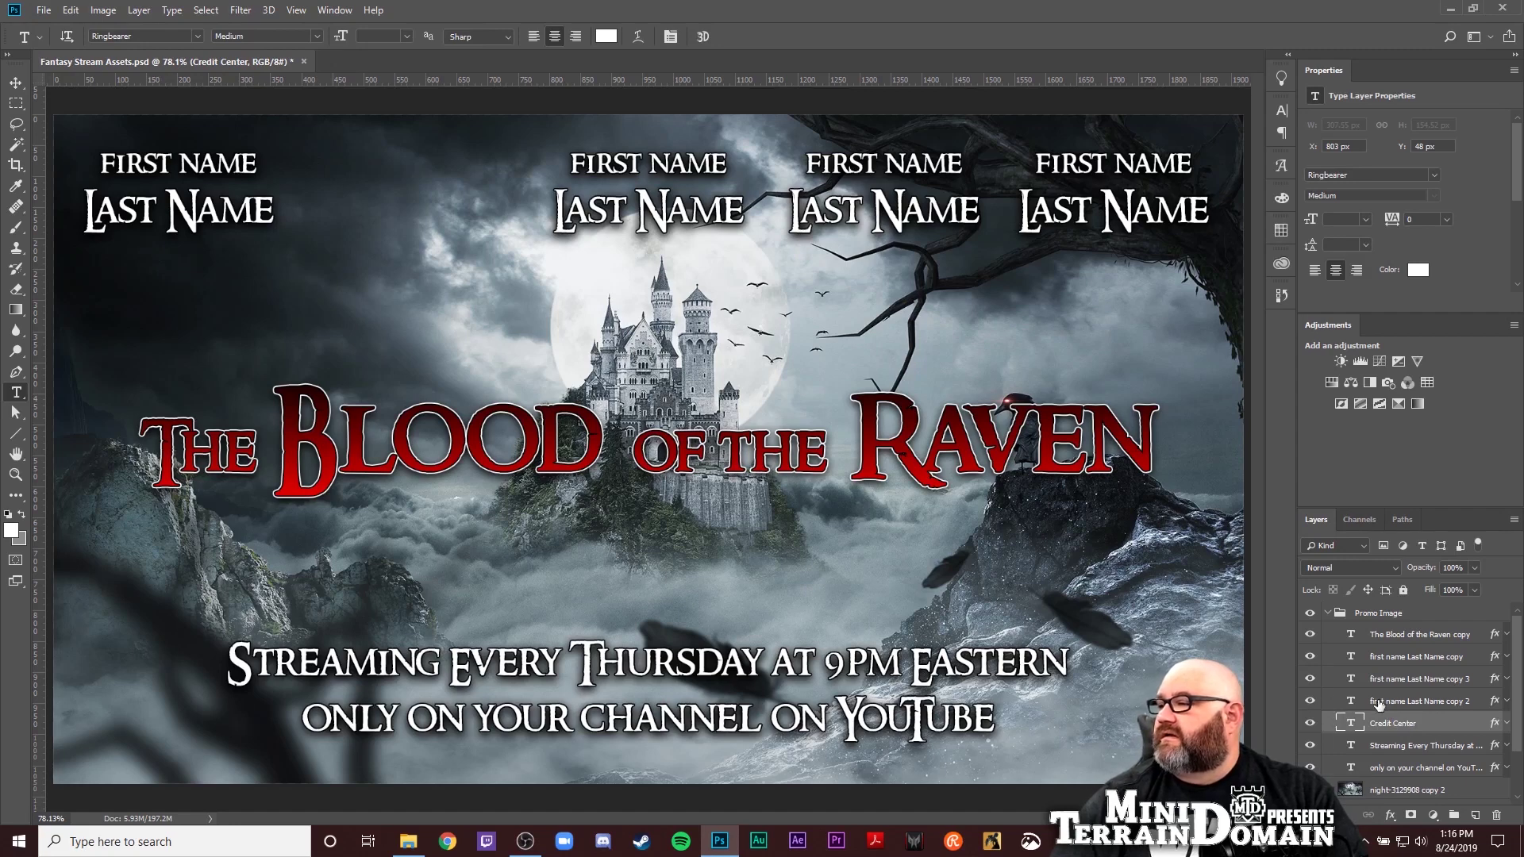
Identify the placeholder on layer "first name Last Name copy 2" by briefly hiding it, and rename the layer as "Credit Right"
{"action": "left_click", "coordinate": [1378, 703]}
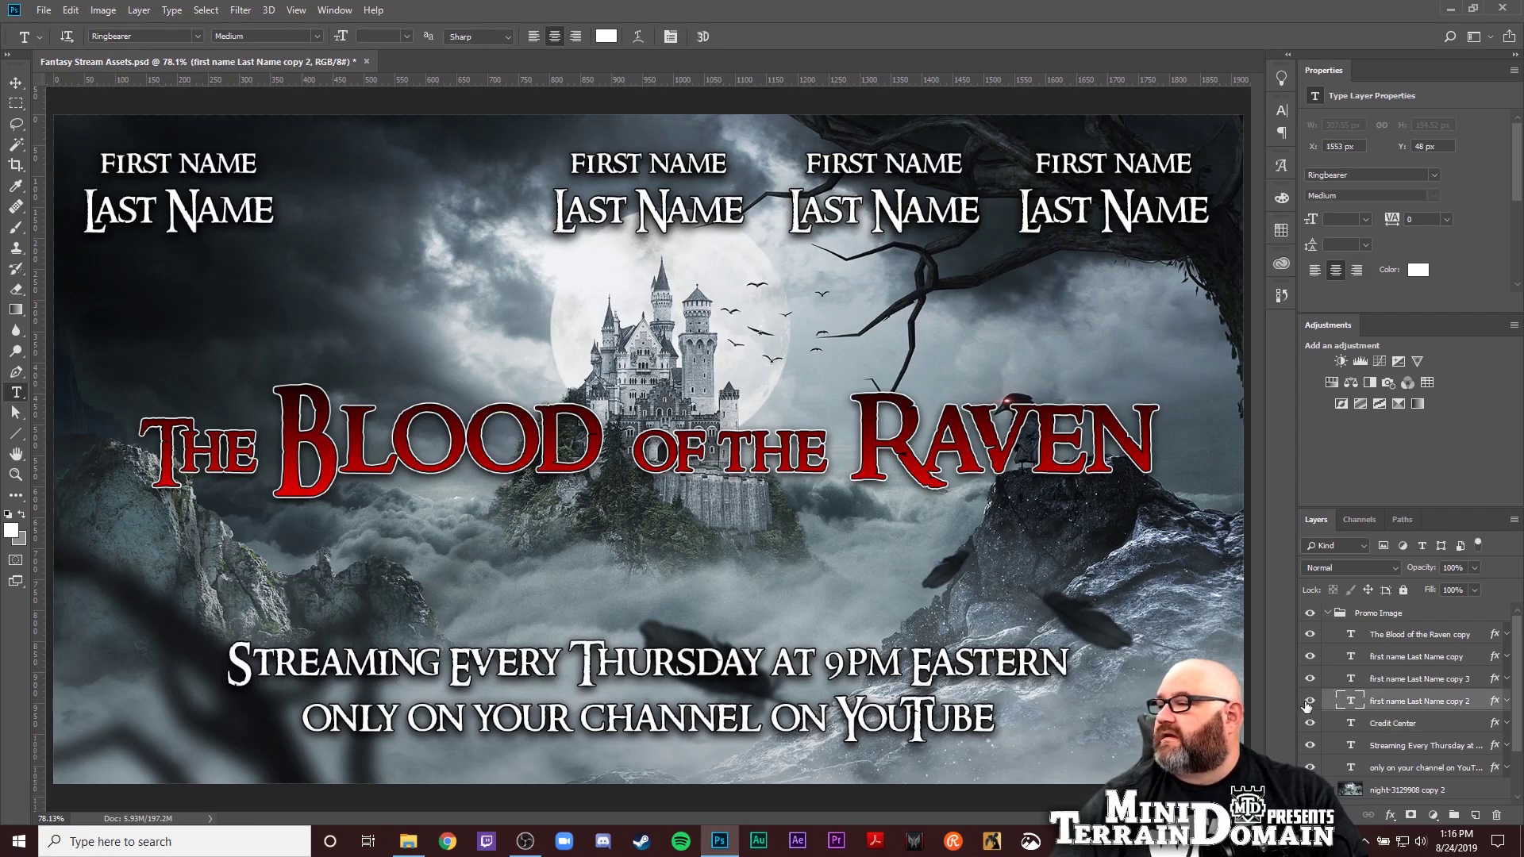
{"action": "left_click", "coordinate": [1310, 701]}
{"action": "left_click", "coordinate": [1309, 702]}
{"action": "double_click", "coordinate": [1385, 702]}
{"action": "type", "text": "Credit Right"}
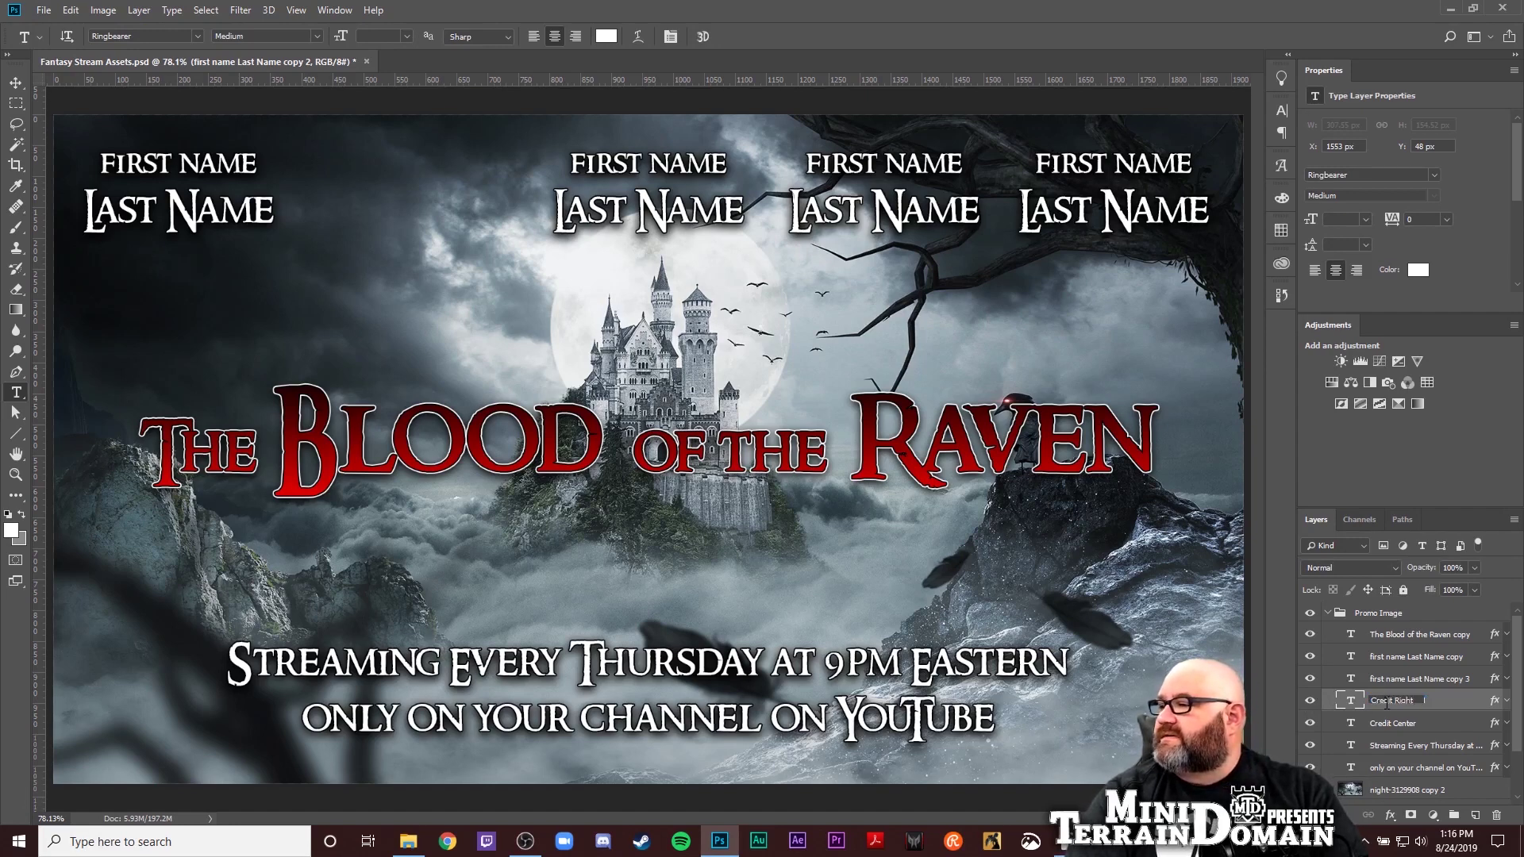
Briefly hide the "first name Last Name copy 3" layer to identify its placeholder, and rename it as "Credit Right Center"
{"action": "left_click", "coordinate": [1329, 681]}
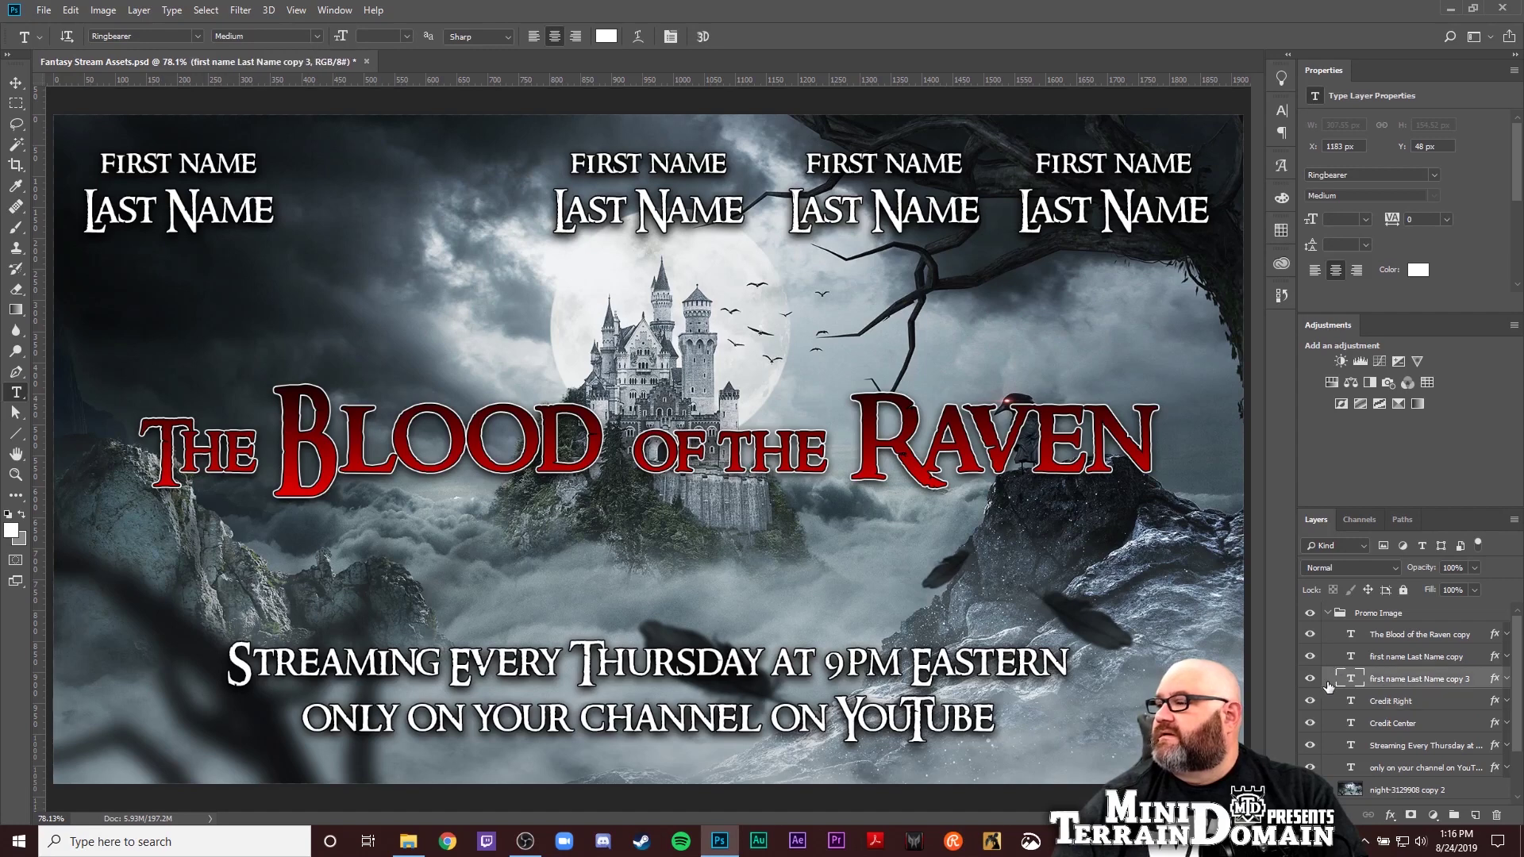
{"action": "left_click", "coordinate": [1311, 680]}
{"action": "left_click", "coordinate": [1311, 680]}
{"action": "double_click", "coordinate": [1390, 679]}
{"action": "type", "text": "Credit Right Center"}
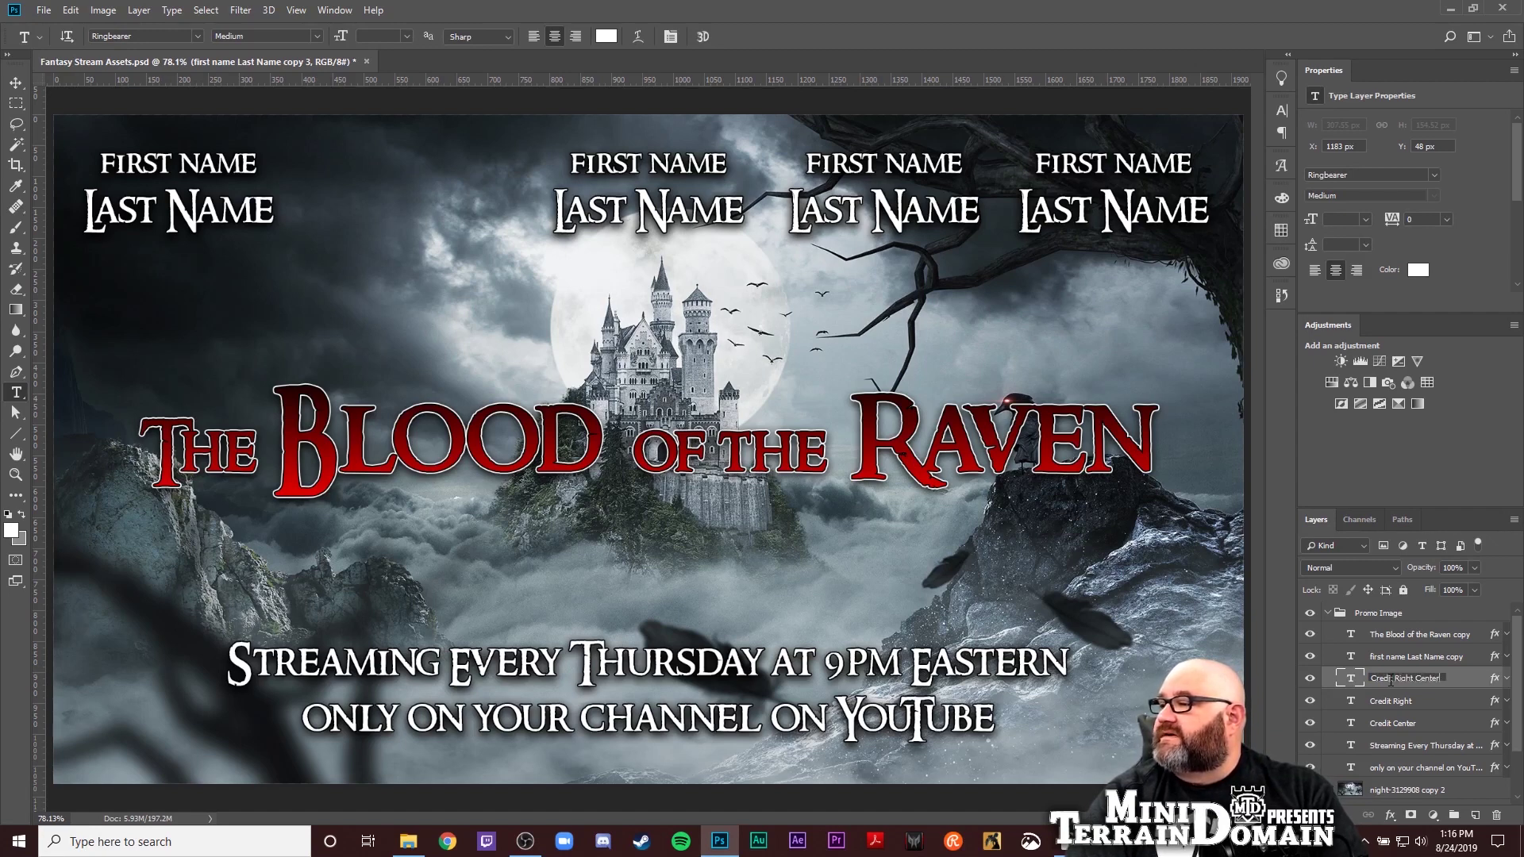
{"action": "key", "text": "Return"}
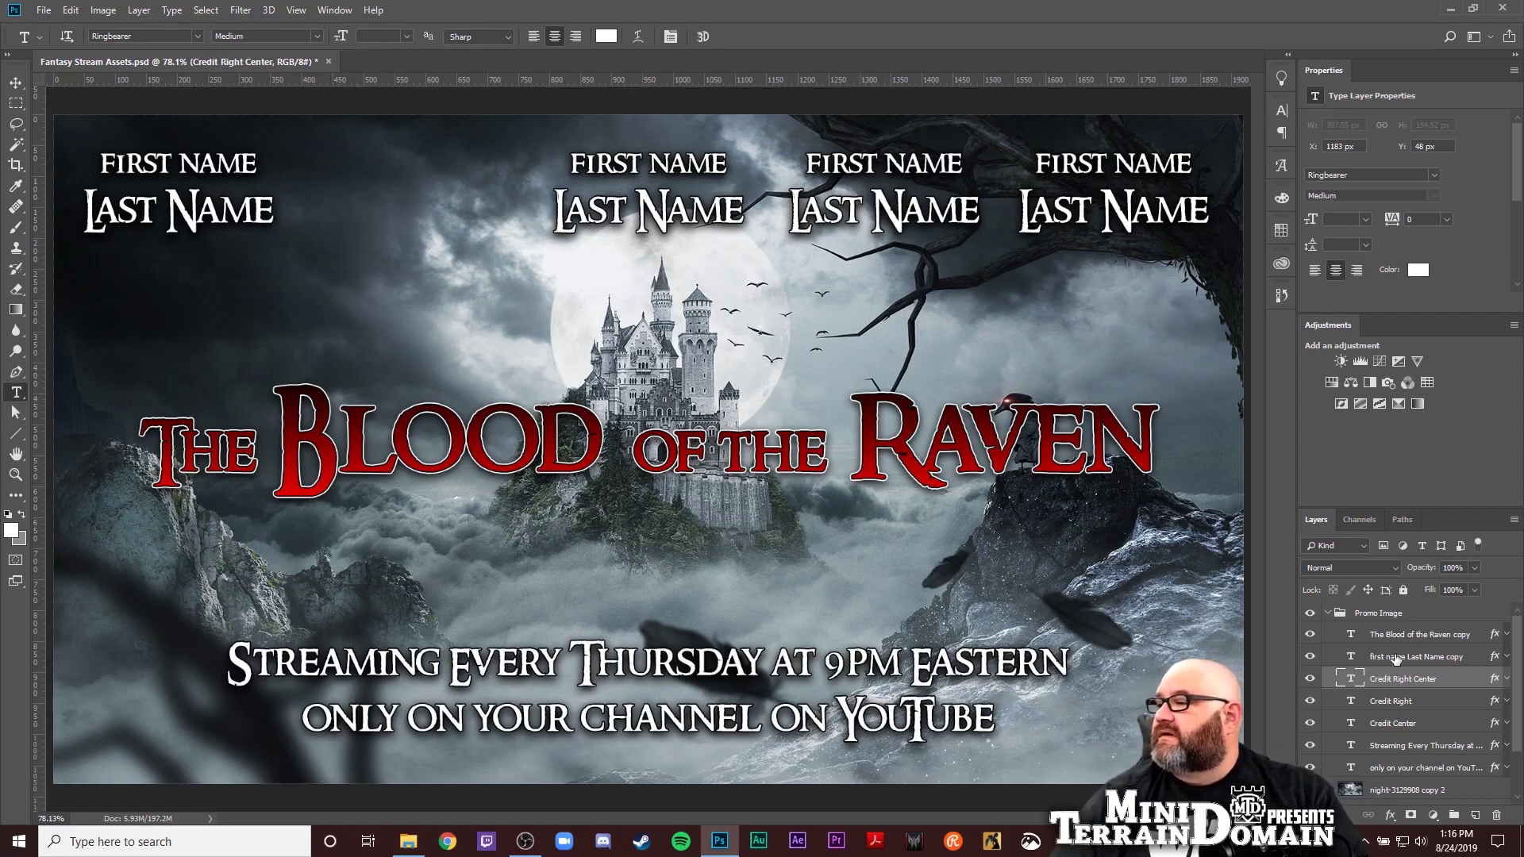
Toggle the visibility of "first name Last Name copy" to identify it, and rename the layer as "Credit Left"
{"action": "left_click", "coordinate": [1395, 657]}
{"action": "left_click", "coordinate": [1309, 656]}
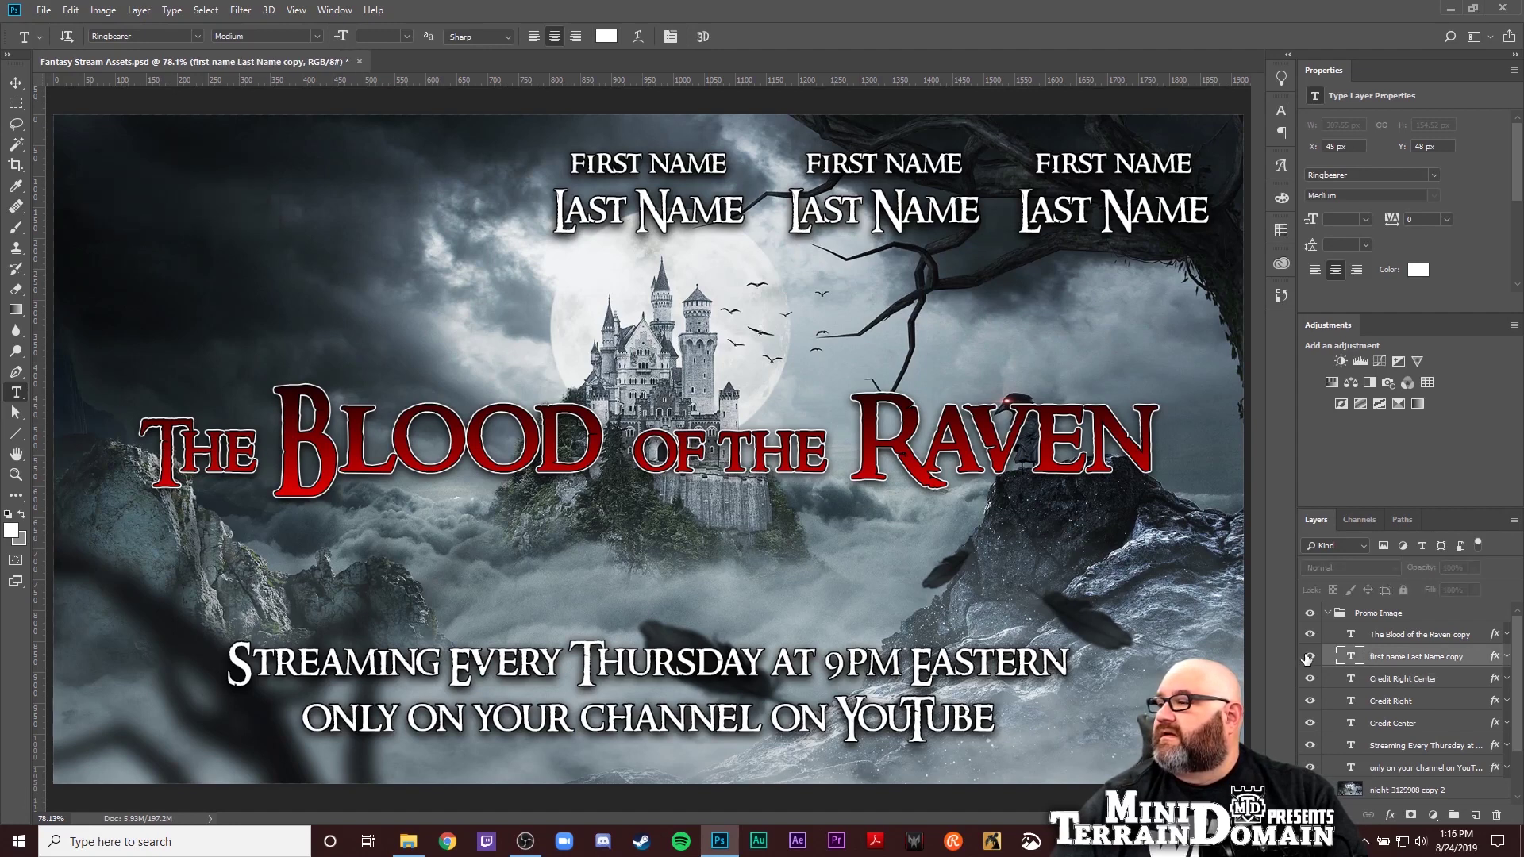
{"action": "left_click", "coordinate": [1309, 657]}
{"action": "double_click", "coordinate": [1381, 657]}
{"action": "type", "text": "C"}
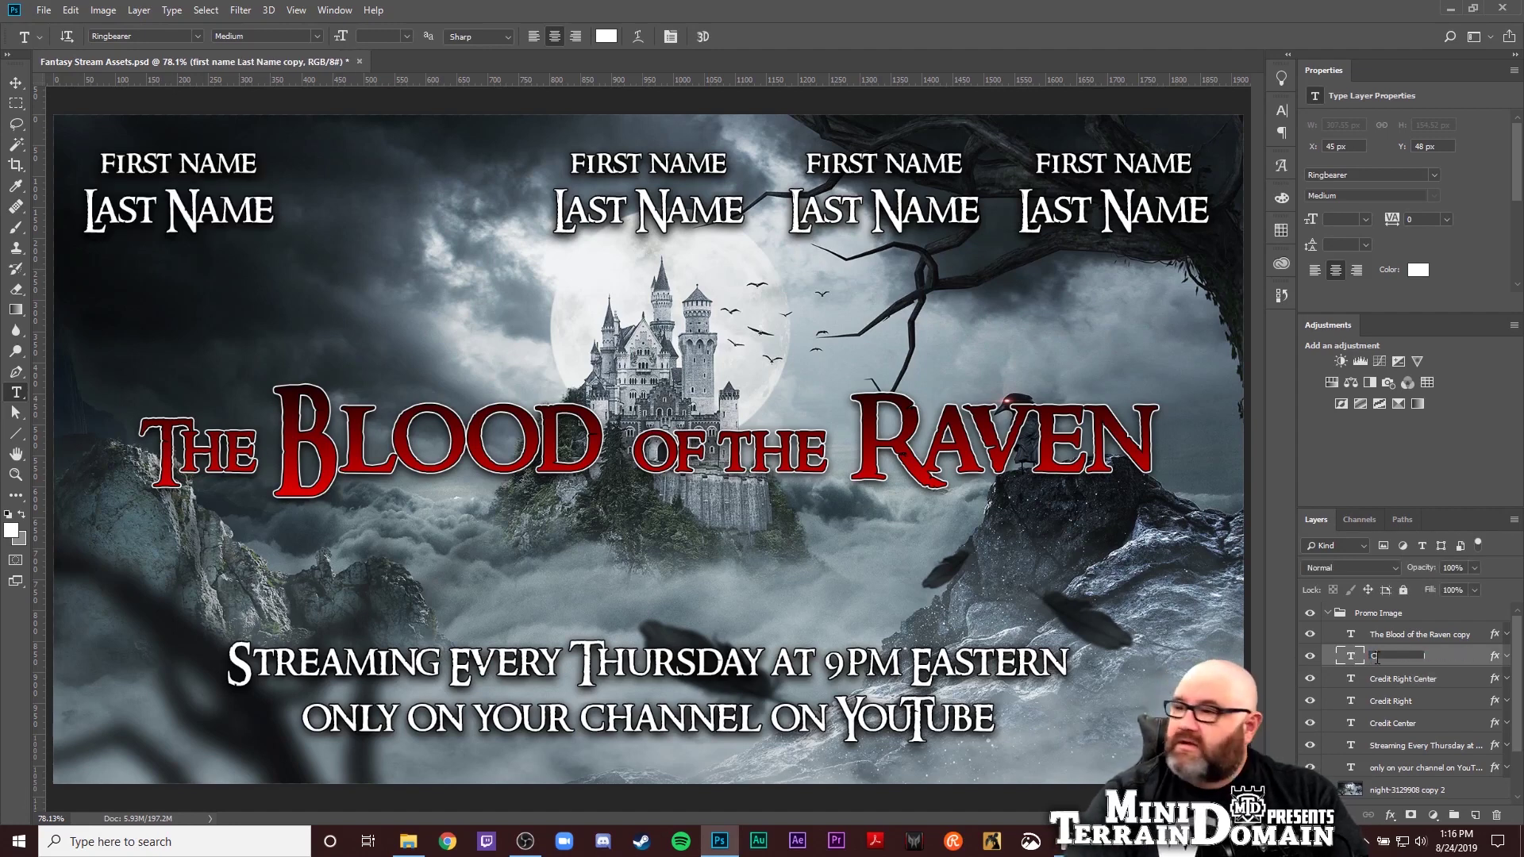
{"action": "type", "text": "redit Lef"}
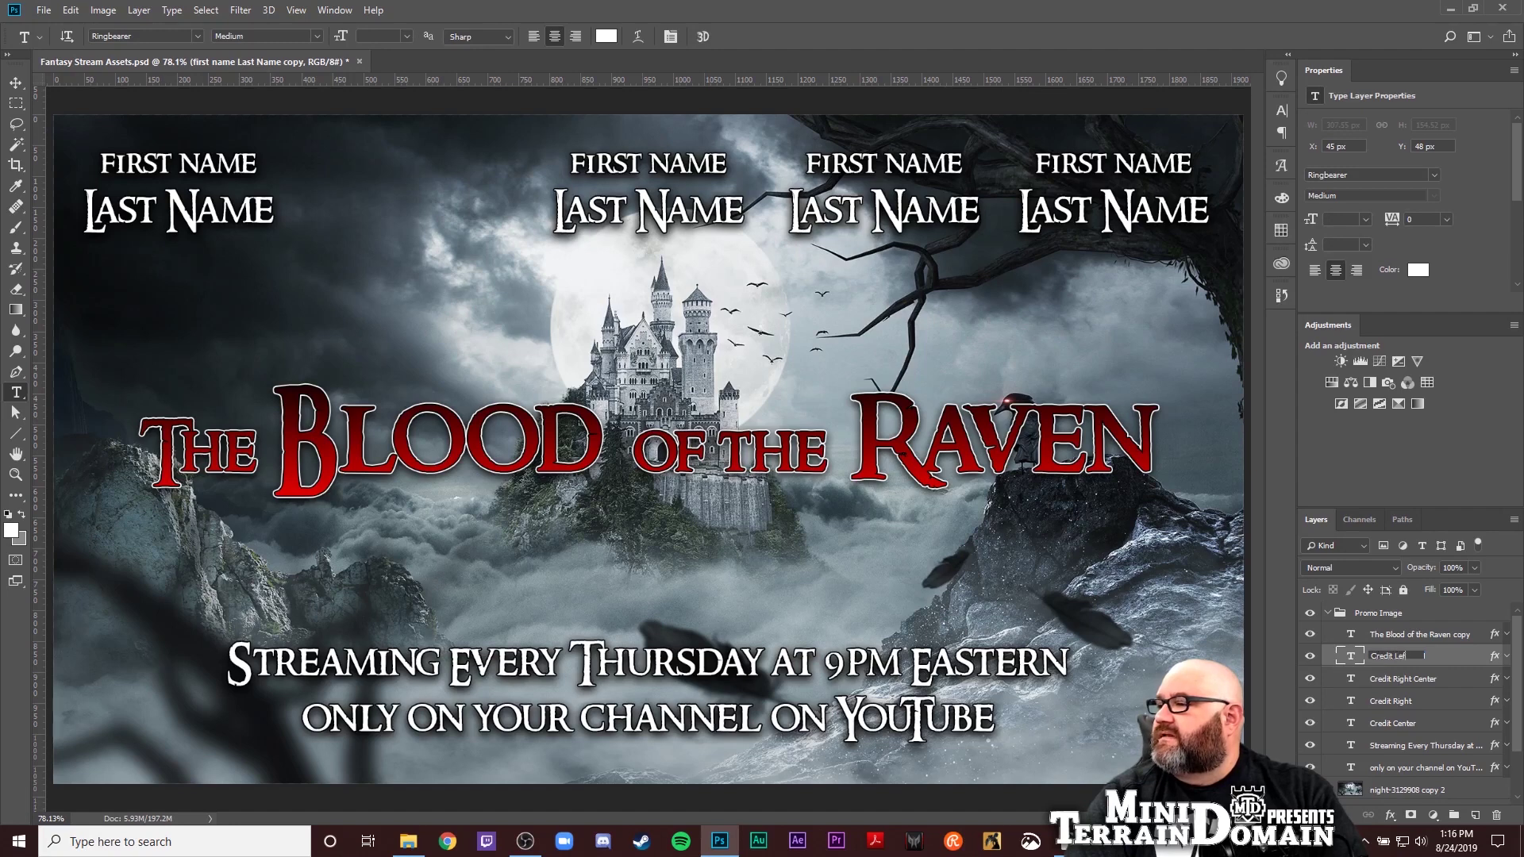
{"action": "type", "text": "t"}
{"action": "key", "text": "Return"}
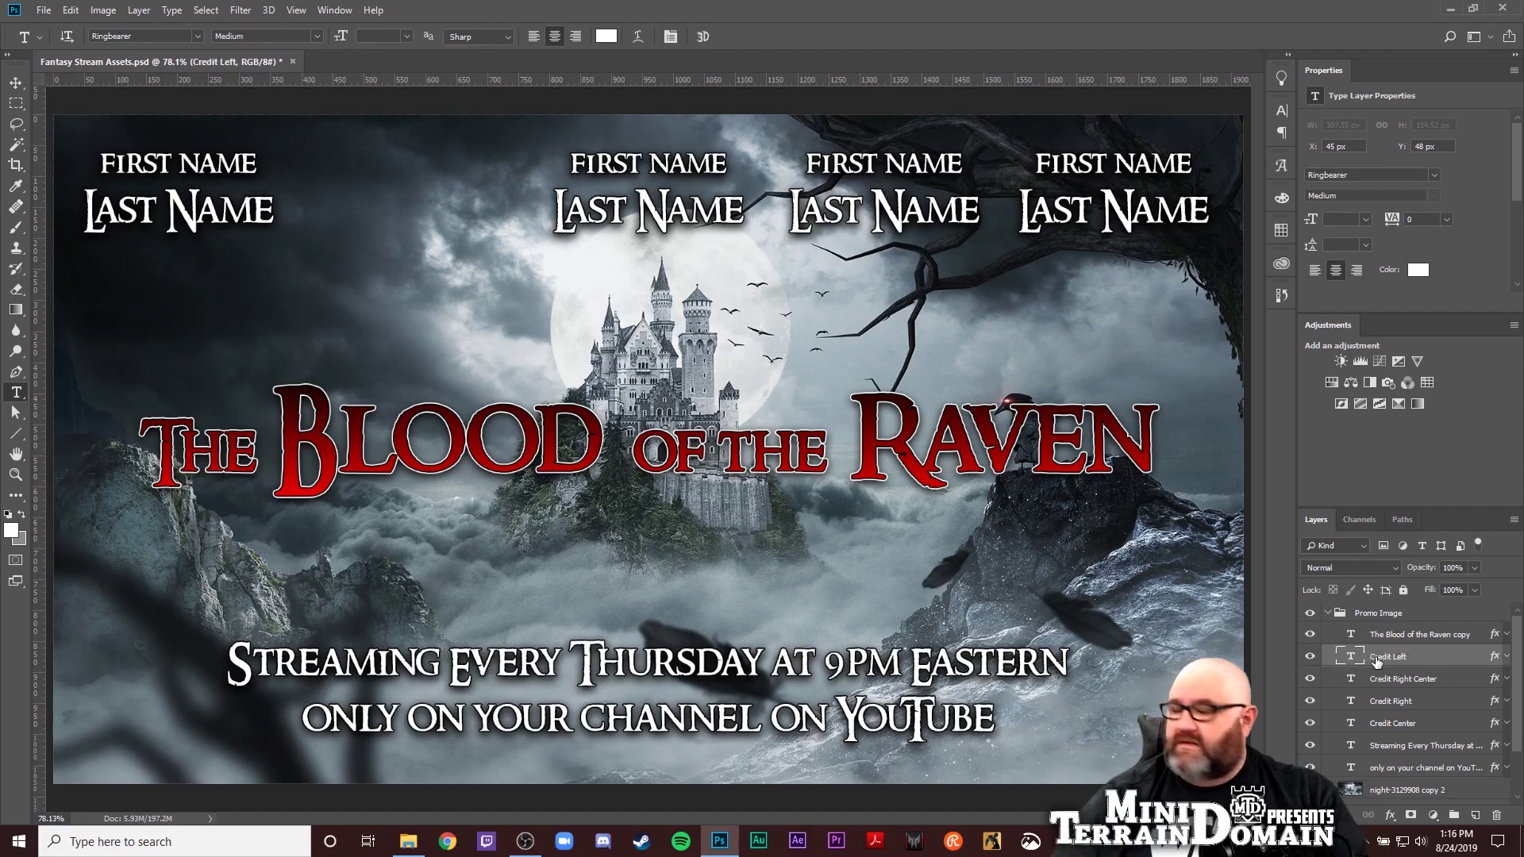
Duplicate the "Credit Left" layer and rename the duplicate as "Credit Left Center"
{"action": "key", "text": "ctrl+j"}
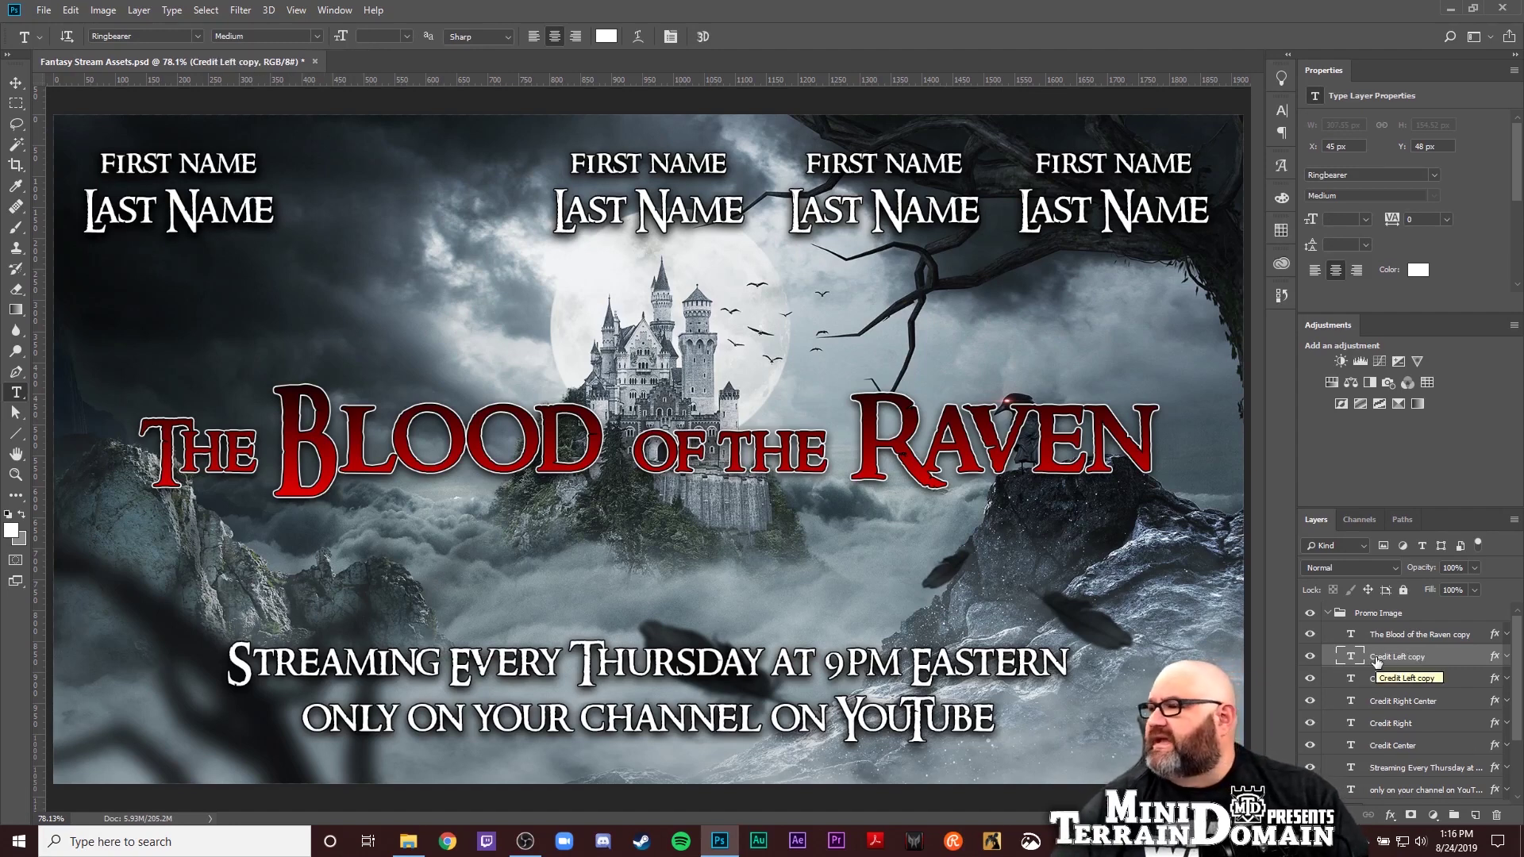
{"action": "double_click", "coordinate": [1416, 657]}
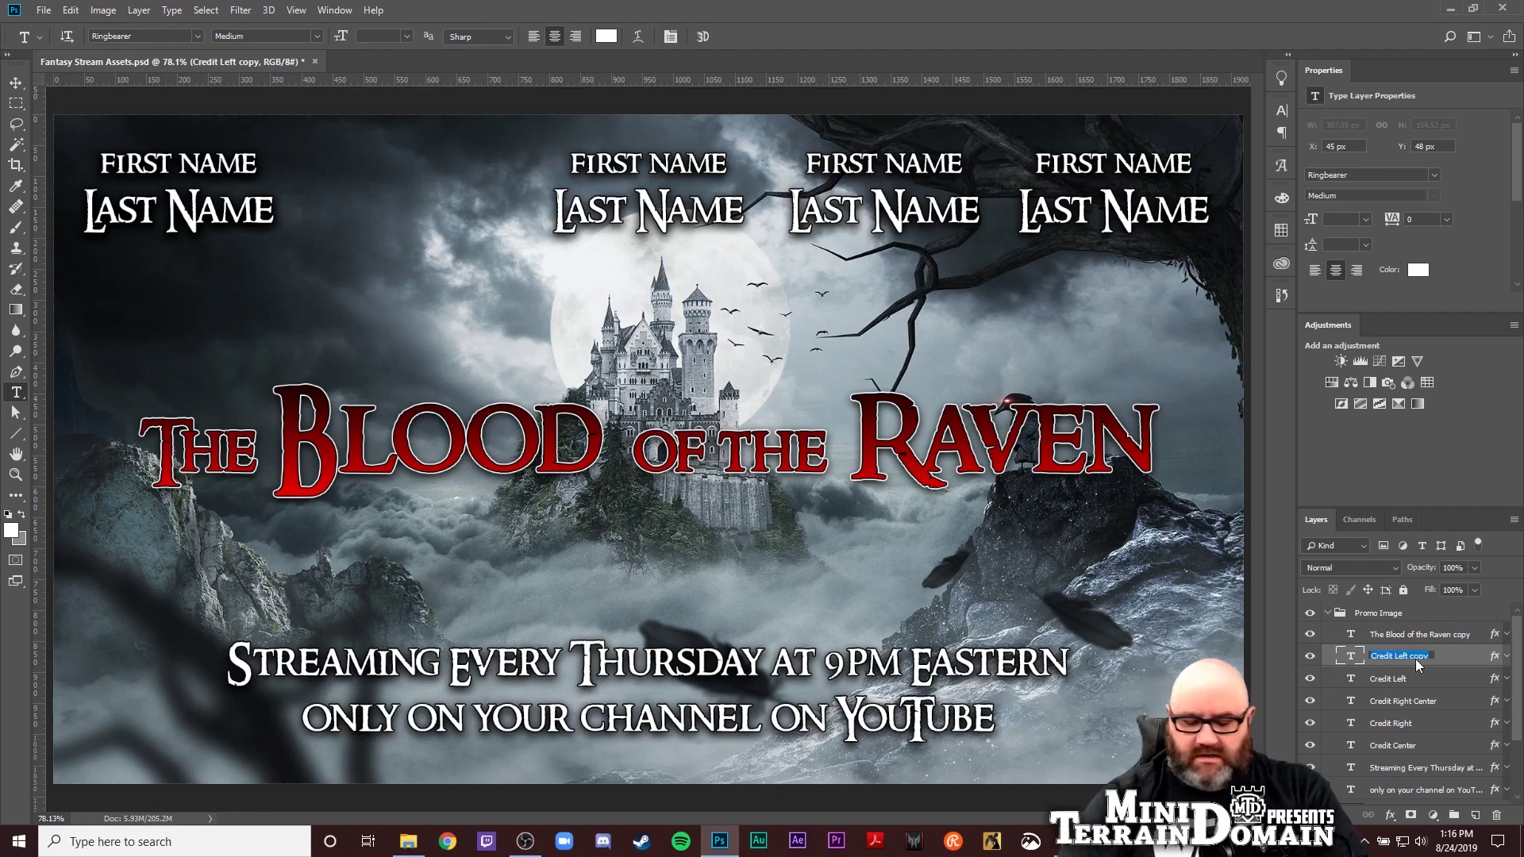
{"action": "type", "text": "Cre"}
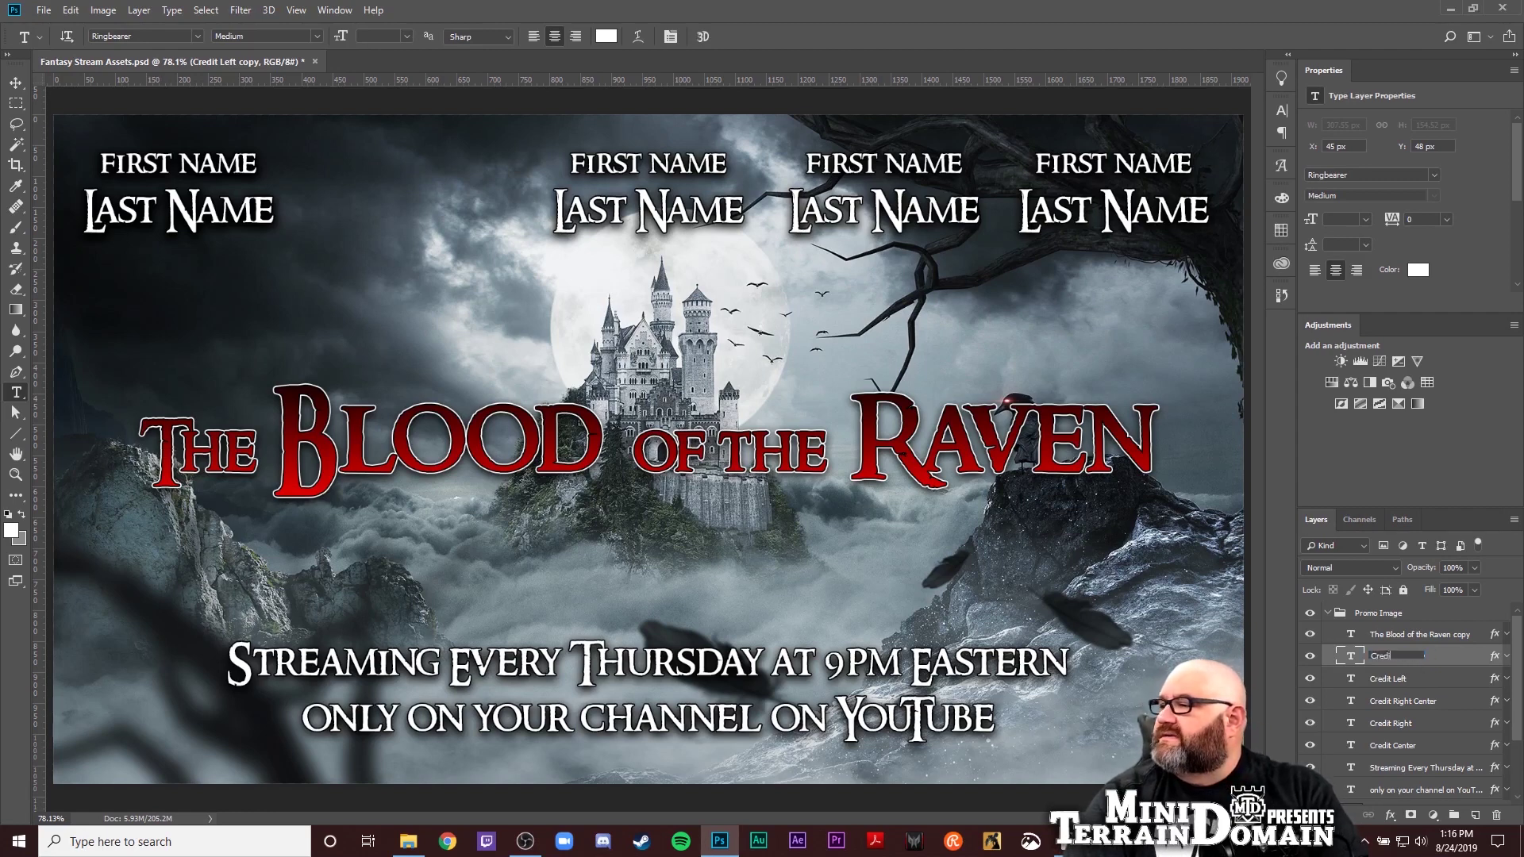
{"action": "type", "text": "dit Left Cent"}
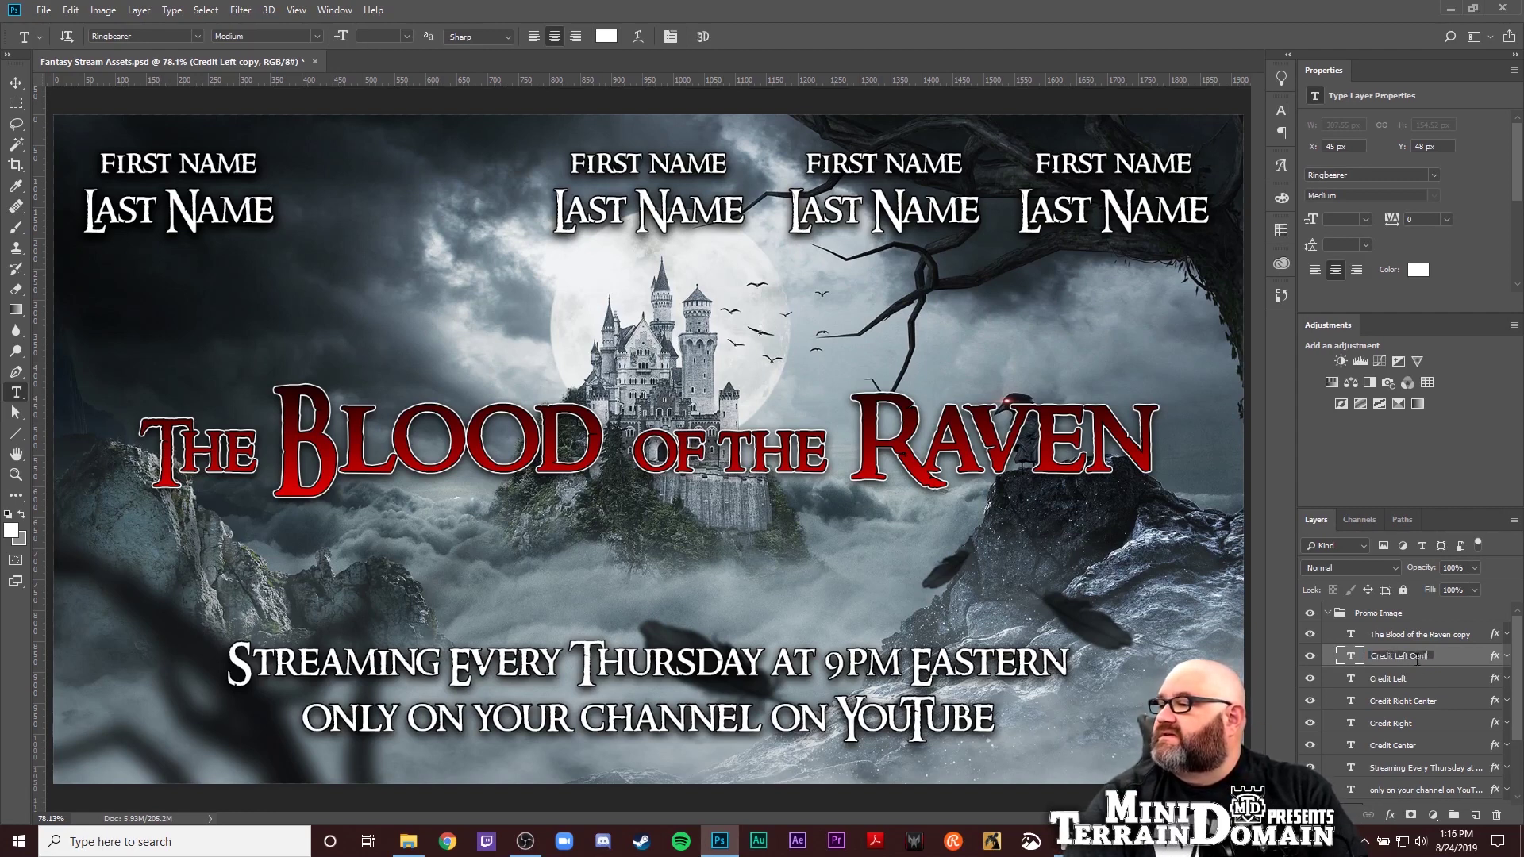
{"action": "type", "text": "er"}
{"action": "key", "text": "Return"}
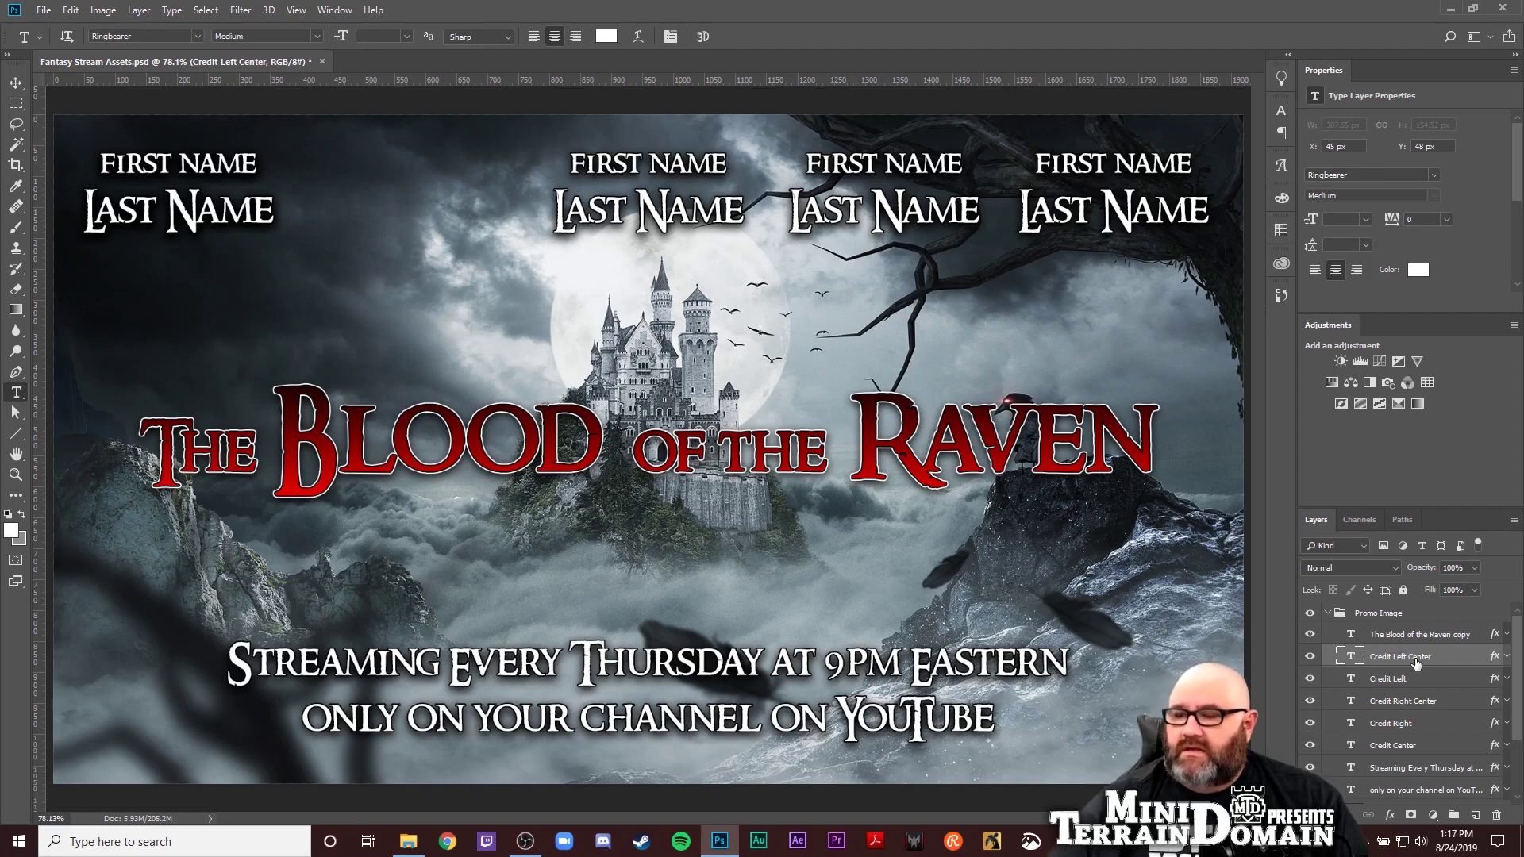
Shift the "Credit Left Center" placeholder right to X 415 px, filling the gap between the left and center names
{"action": "key", "text": "shift+Right"}
{"action": "key", "text": "shift+Right"}
{"action": "key", "text": "shift+Right"}
{"action": "key", "text": "shift+Right"}
{"action": "key", "text": "shift+Right"}
{"action": "key", "text": "shift+Right"}
{"action": "key", "text": "shift+Right"}
{"action": "key", "text": "shift+Right"}
{"action": "key", "text": "shift+Right"}
{"action": "key", "text": "shift+Right"}
{"action": "key", "text": "shift+Right"}
{"action": "key", "text": "shift+Right"}
{"action": "key", "text": "shift+Right"}
{"action": "key", "text": "shift+Right"}
{"action": "key", "text": "shift+Right"}
{"action": "key", "text": "shift+Right"}
{"action": "key", "text": "shift+Right"}
{"action": "key", "text": "shift+Right"}
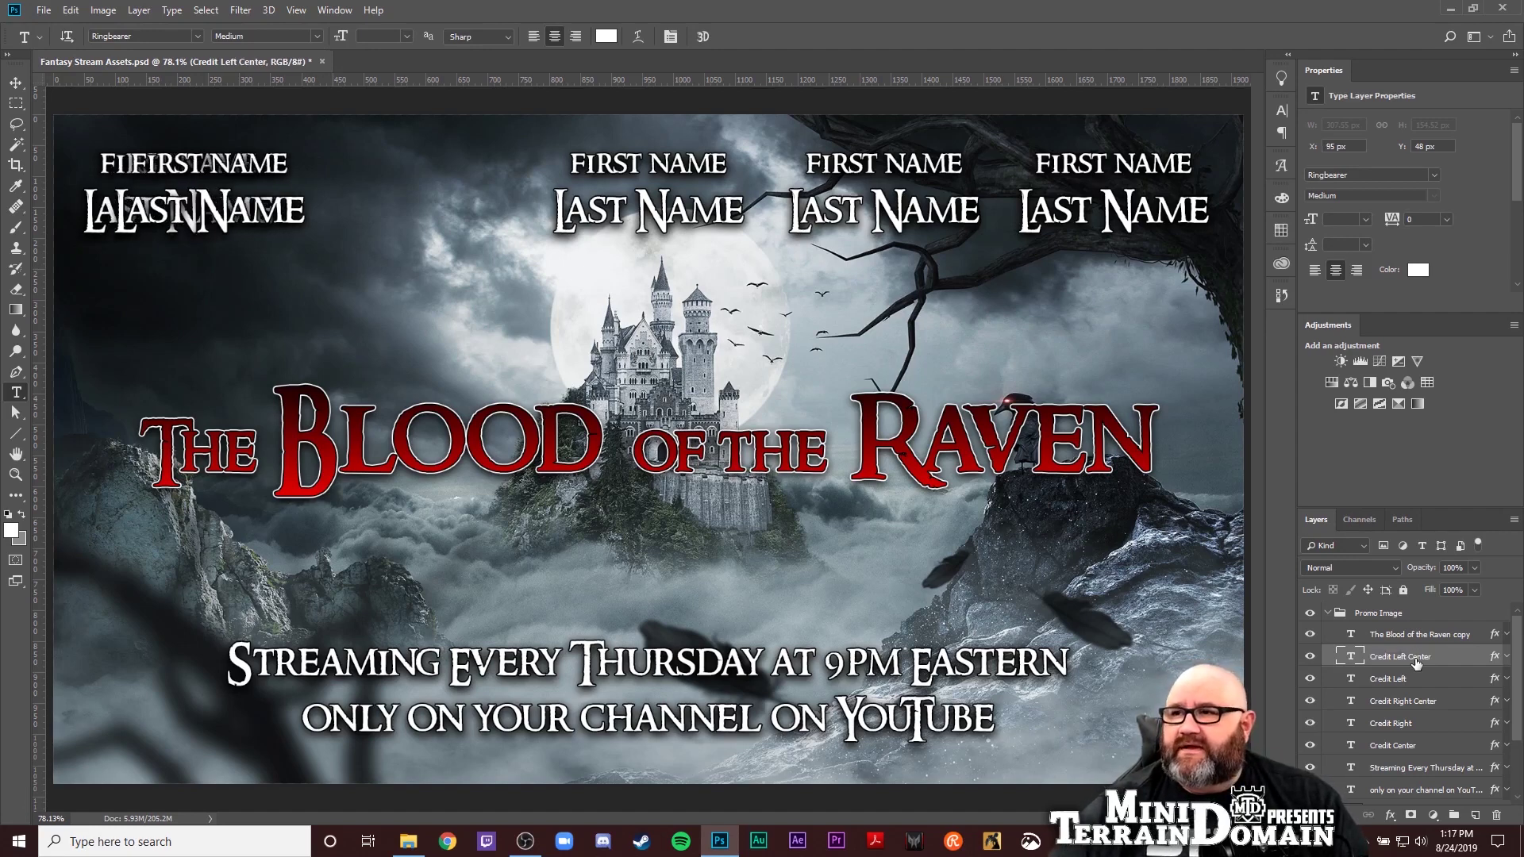
{"action": "key", "text": "shift+Right"}
{"action": "key", "text": "shift+Right"}
{"action": "key", "text": "shift+Right"}
{"action": "key", "text": "shift+Right"}
{"action": "key", "text": "shift+Right"}
{"action": "key", "text": "shift+Right"}
{"action": "key", "text": "shift+Right"}
{"action": "key", "text": "shift+Right"}
{"action": "key", "text": "shift+Right"}
{"action": "key", "text": "shift+Right"}
{"action": "key", "text": "shift+Right"}
{"action": "key", "text": "shift+Right"}
{"action": "key", "text": "shift+Right"}
{"action": "key", "text": "shift+Right"}
{"action": "key", "text": "shift+Right"}
{"action": "key", "text": "shift+Right"}
{"action": "key", "text": "shift+Right"}
{"action": "key", "text": "shift+Right"}
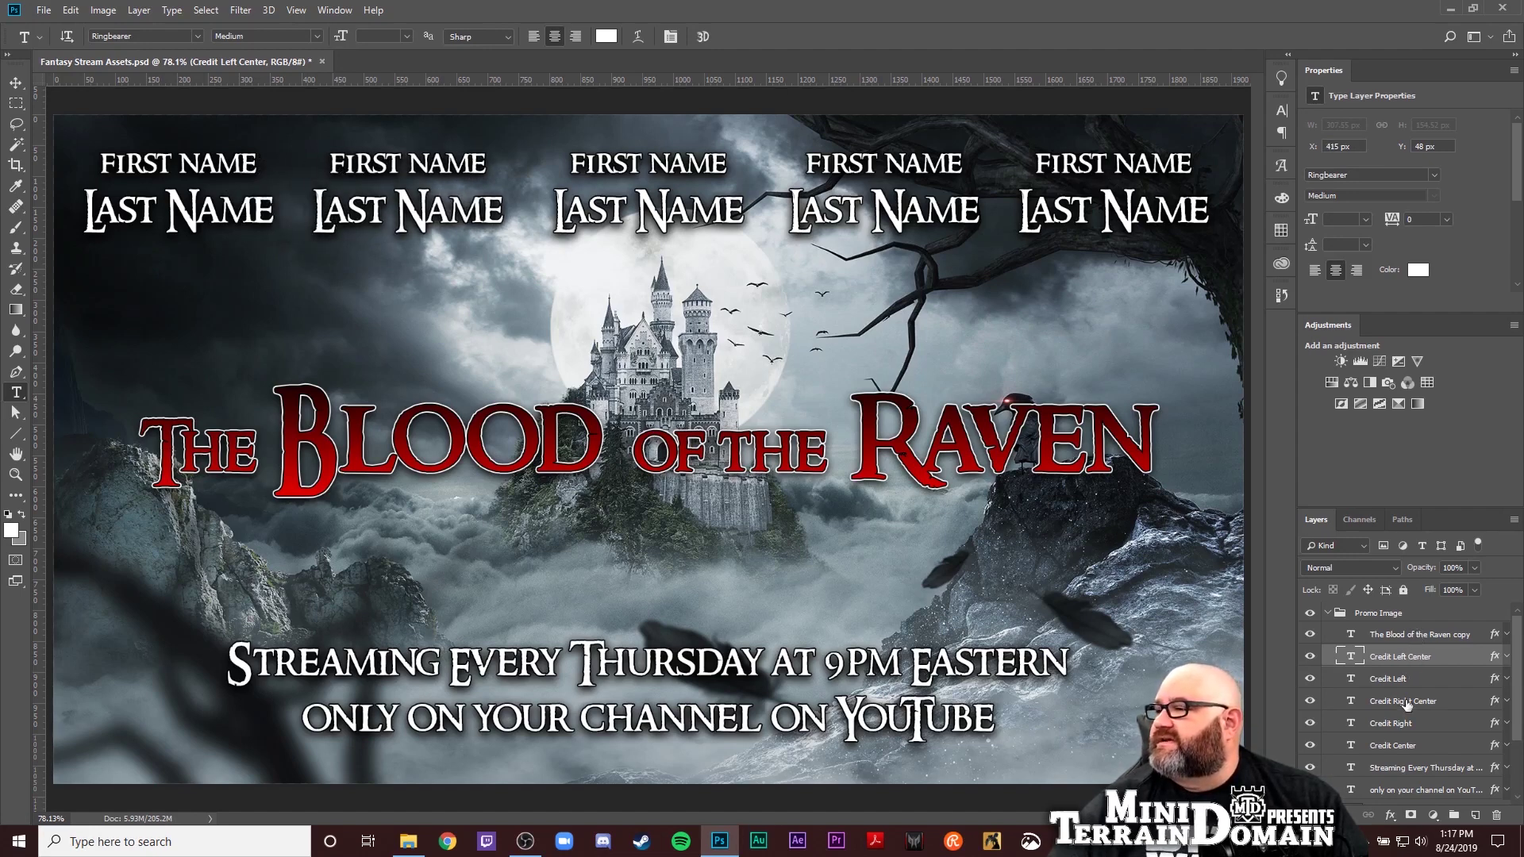
Group the five credit layers, name the group "Credits", and place it above the "The Blood of the Raven copy" layer
{"action": "left_click", "coordinate": [1402, 746], "text": "shift"}
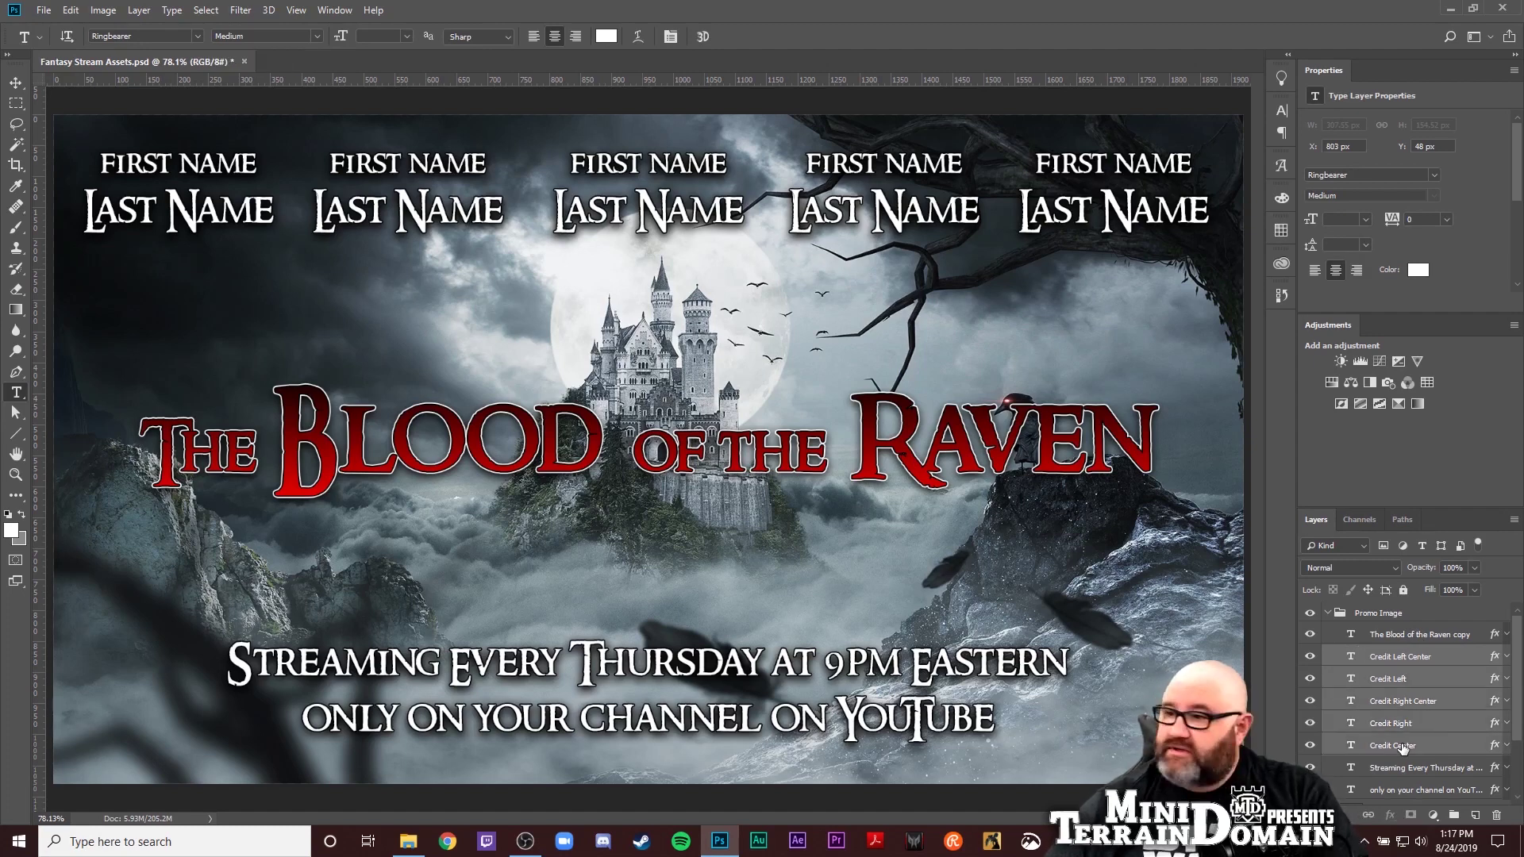
{"action": "key", "text": "ctrl+g"}
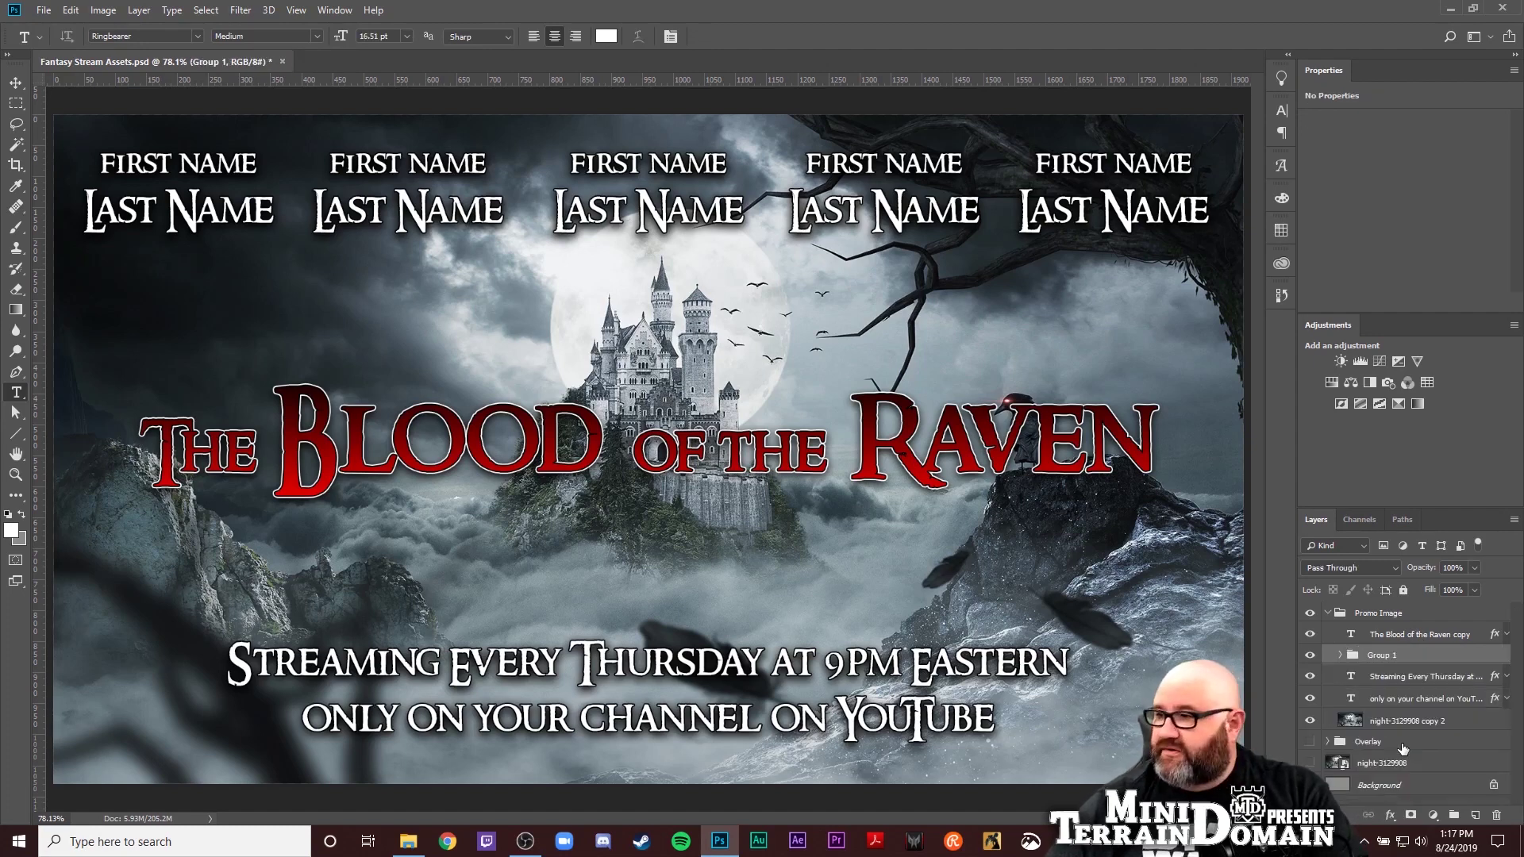
{"action": "double_click", "coordinate": [1389, 655]}
{"action": "type", "text": "Credits"}
{"action": "key", "text": "Return"}
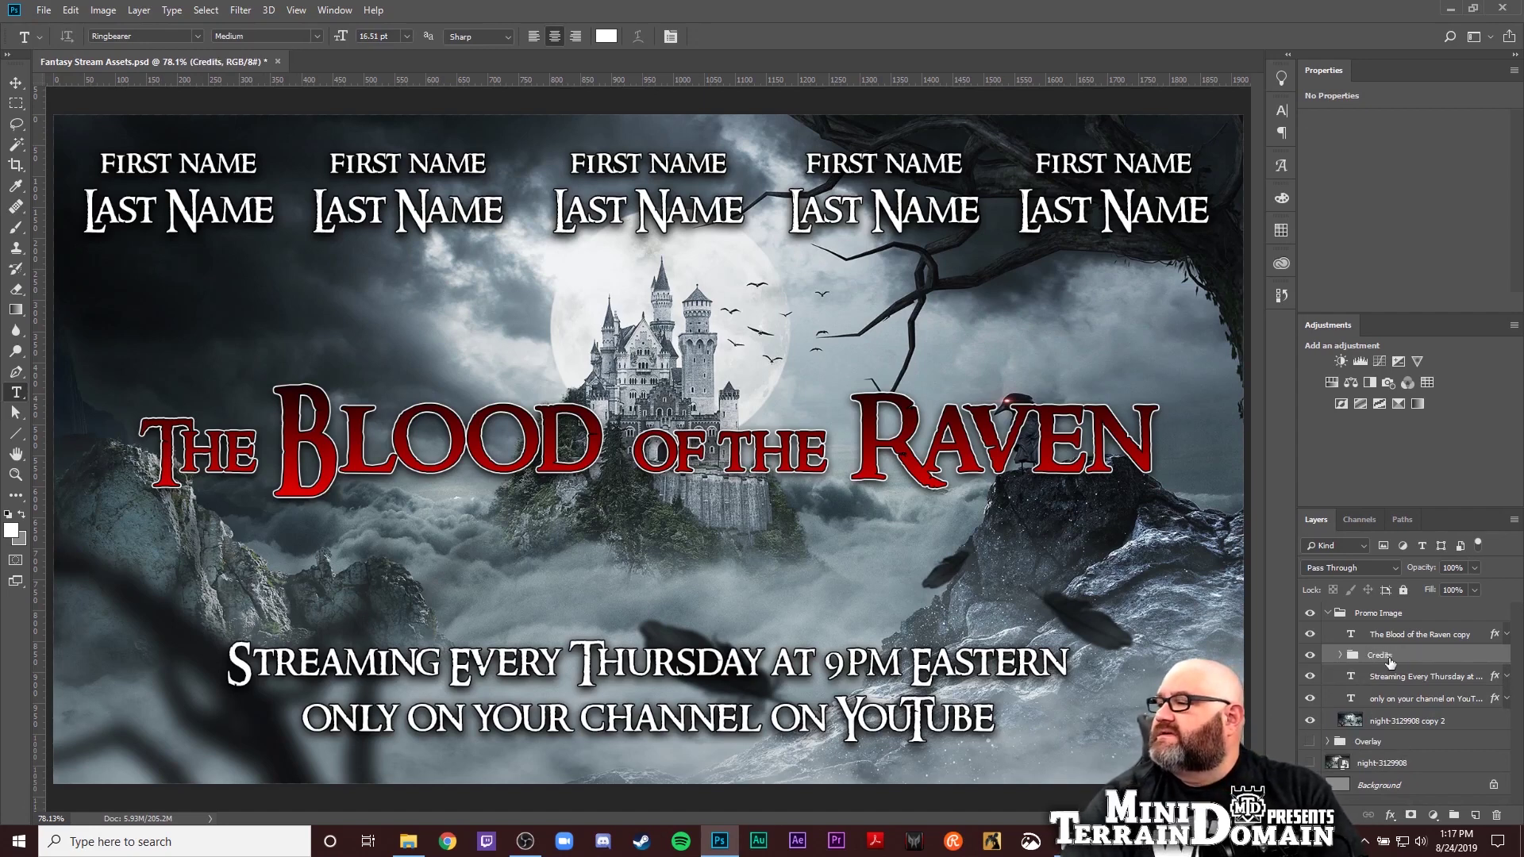
{"action": "left_click_drag", "start_coordinate": [1384, 656], "coordinate": [1390, 636]}
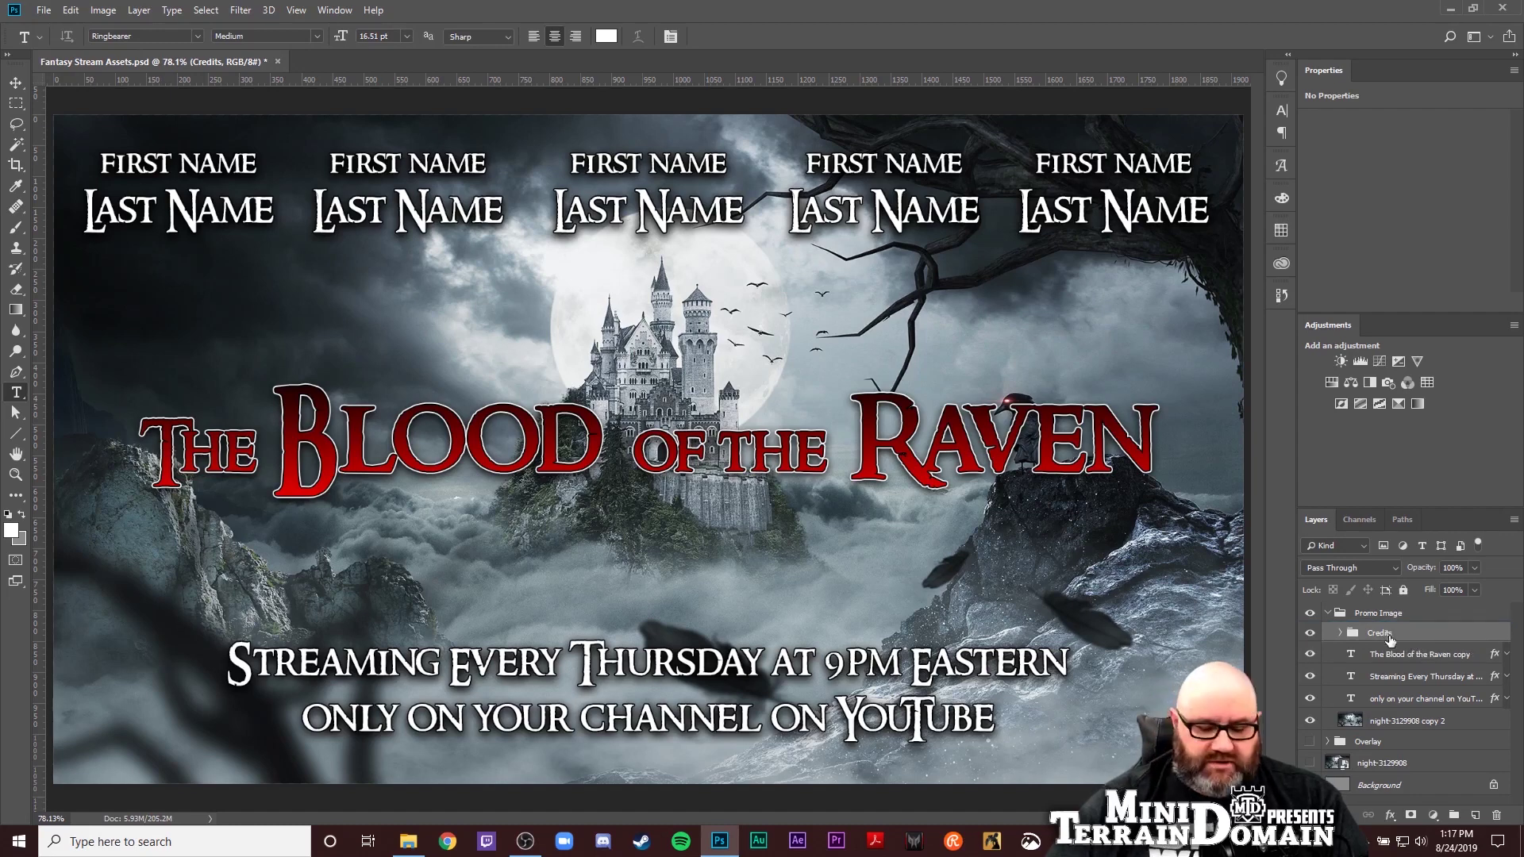
Scale the "Credits" group to about 83.5% and move it up to about X 961 px, Y 95.5 px
{"action": "key", "text": "ctrl+t"}
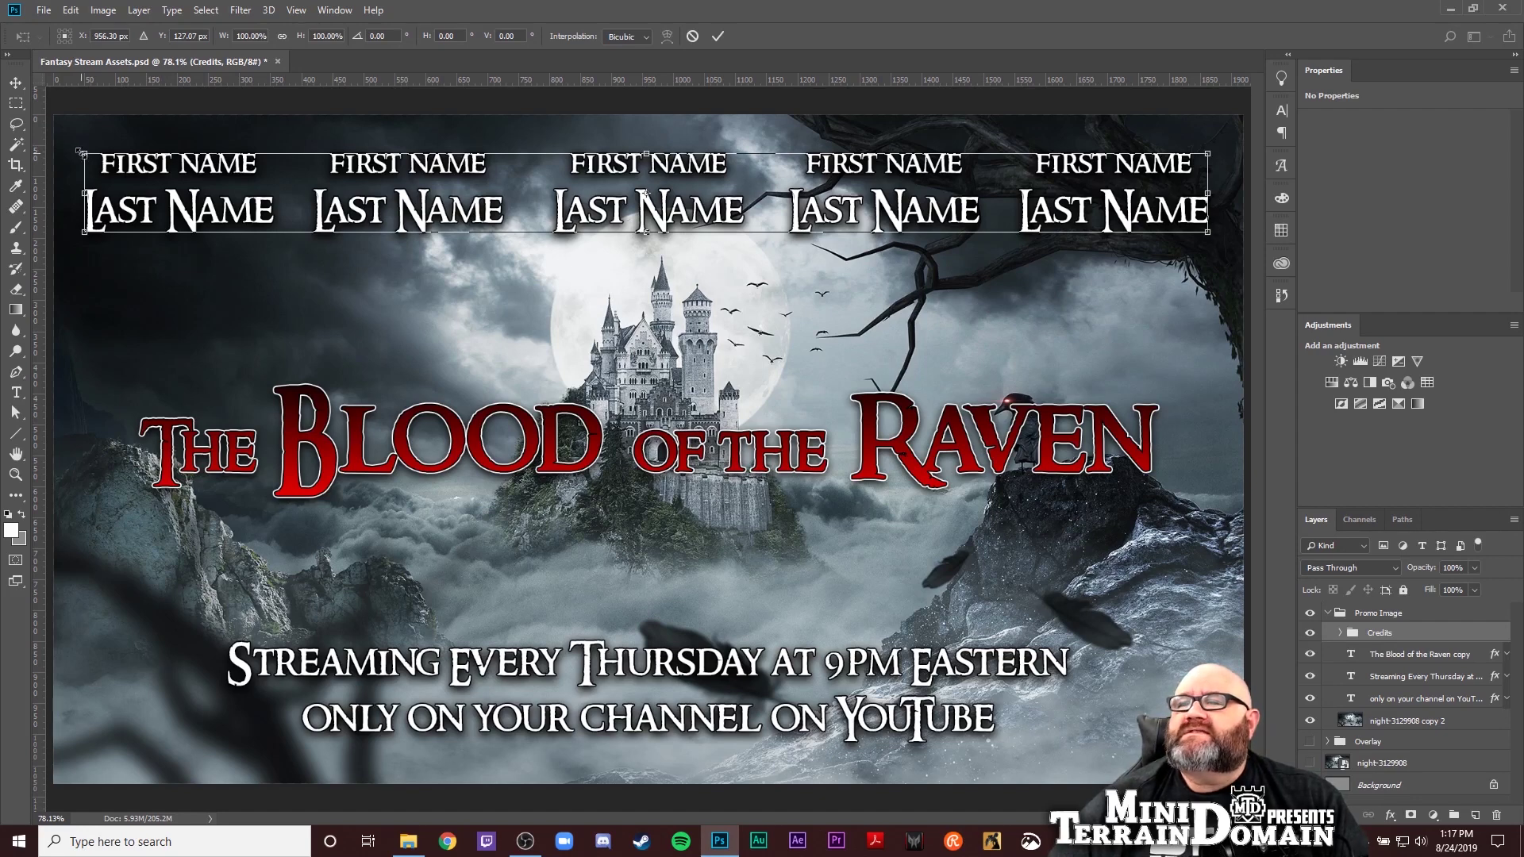
{"action": "left_click_drag", "start_coordinate": [80, 151], "coordinate": [176, 161]}
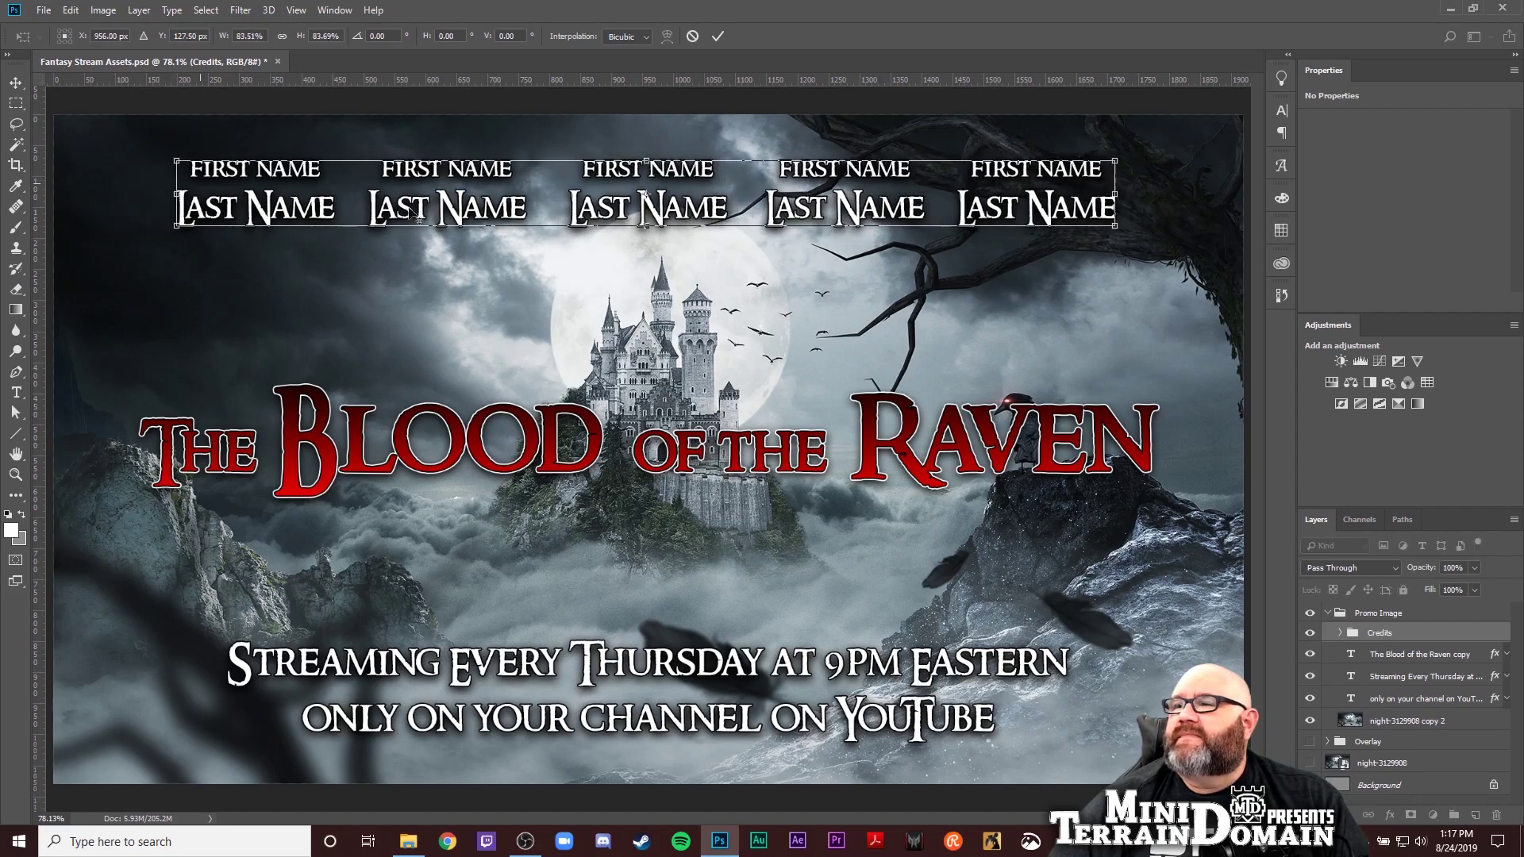
{"action": "left_click_drag", "start_coordinate": [542, 186], "coordinate": [545, 165]}
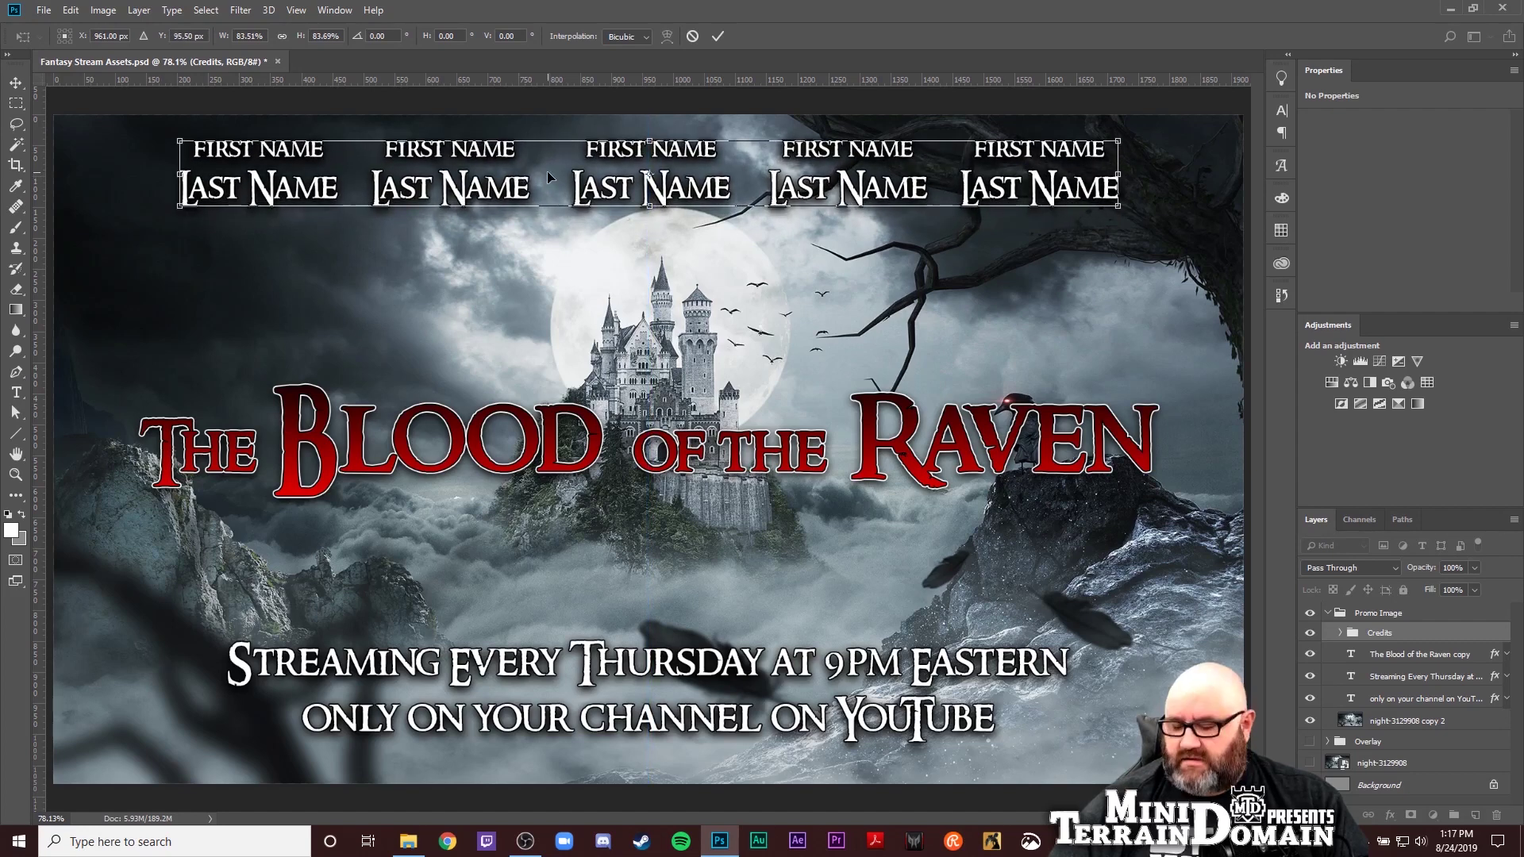
{"action": "key", "text": "Return"}
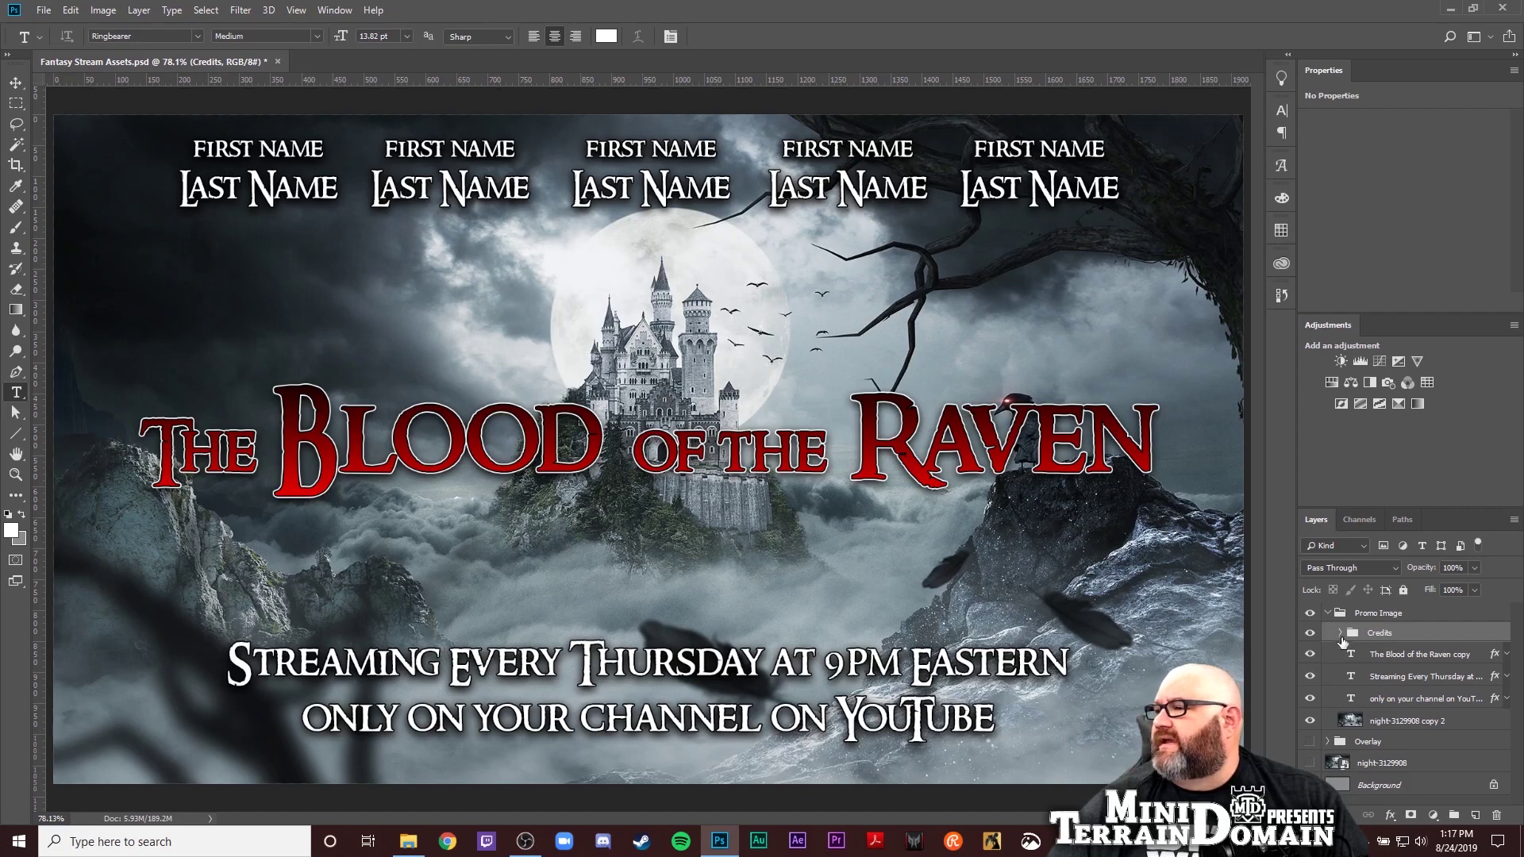
Expand the "Credits" group and shift the "Credit Left" placeholder left to X 50 px
{"action": "left_click", "coordinate": [1340, 633]}
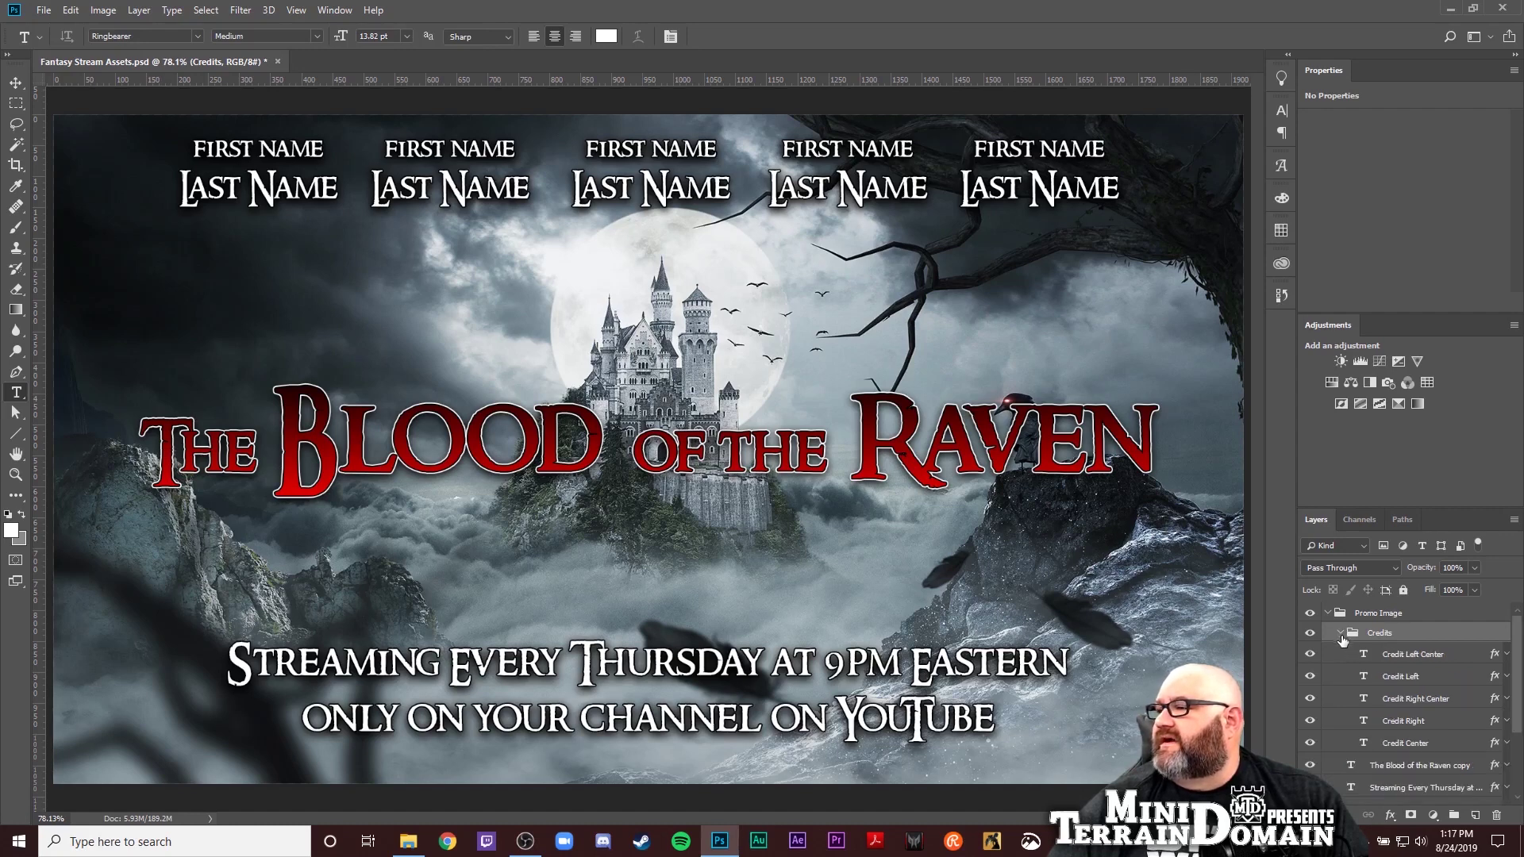
{"action": "left_click", "coordinate": [1379, 681]}
{"action": "key", "text": "ctrl+shift+Left"}
{"action": "key", "text": "ctrl+shift+Left"}
{"action": "key", "text": "ctrl+shift+Left"}
{"action": "key", "text": "ctrl+shift+Left"}
{"action": "key", "text": "ctrl+shift+Left"}
{"action": "key", "text": "ctrl+shift+Left"}
{"action": "key", "text": "ctrl+shift+Left"}
{"action": "key", "text": "ctrl+shift+Left"}
{"action": "key", "text": "ctrl+shift+Left"}
{"action": "key", "text": "ctrl+shift+Left"}
{"action": "key", "text": "ctrl+shift+Left"}
{"action": "key", "text": "ctrl+shift+Left"}
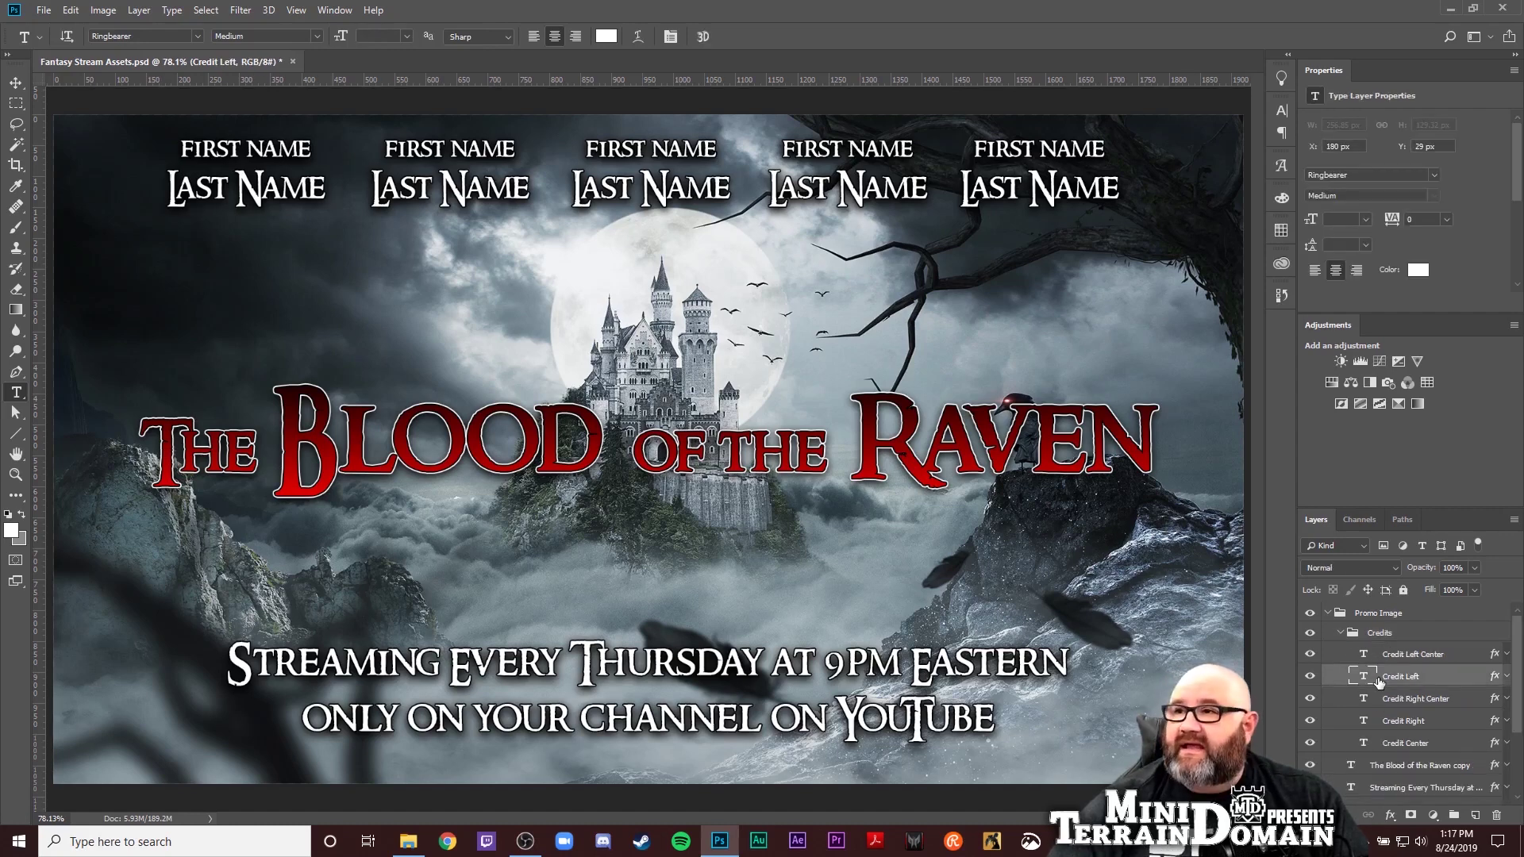
{"action": "key", "text": "ctrl+shift+Left"}
{"action": "key", "text": "ctrl+shift+Left"}
{"action": "key", "text": "ctrl+shift+Left"}
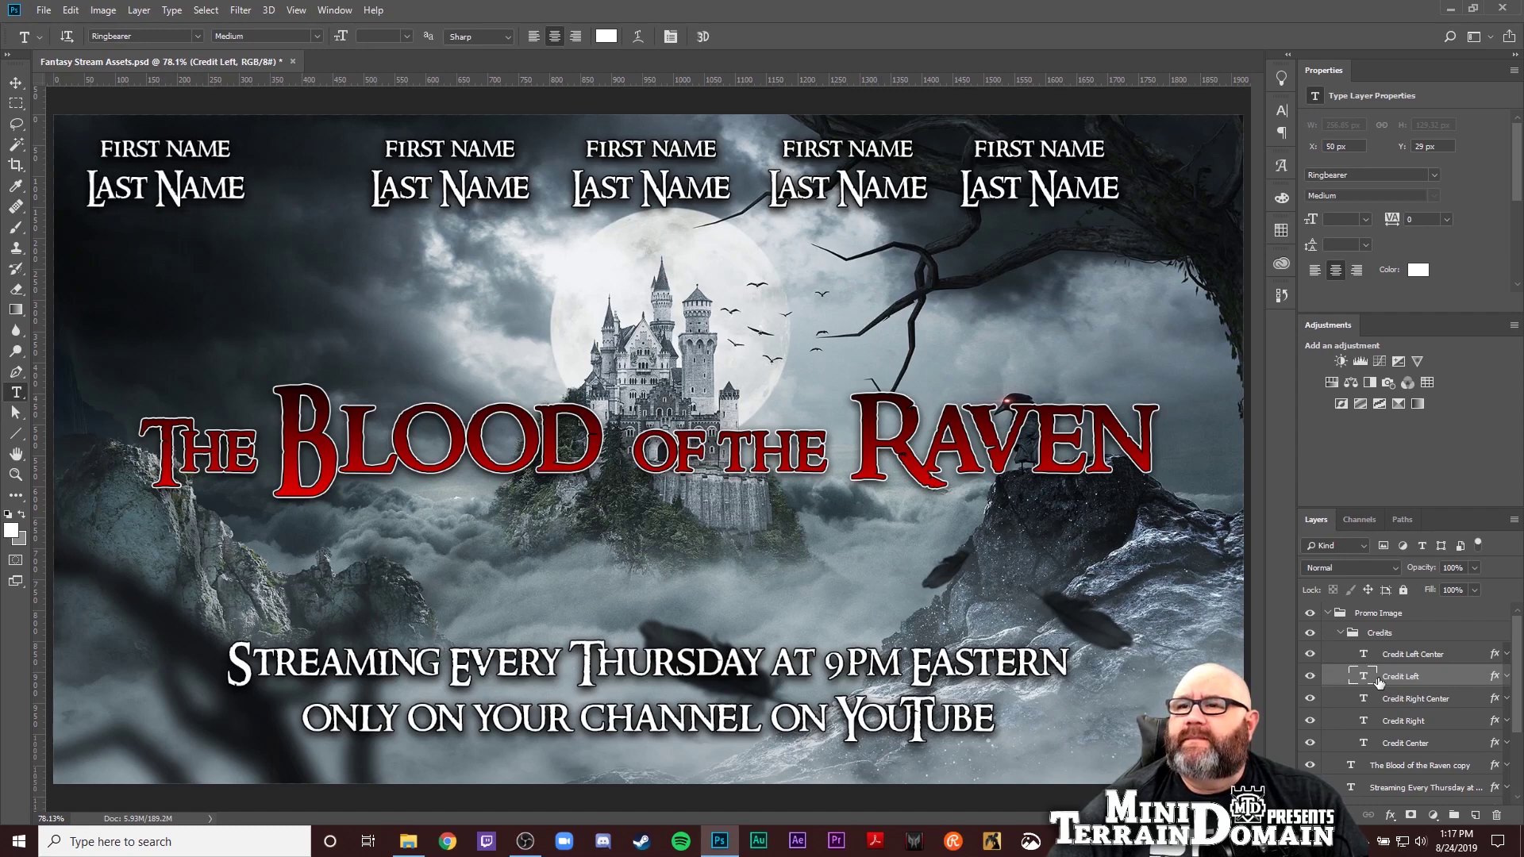
Shift the "Credit Left Center" placeholder left to X 449 px
{"action": "left_click", "coordinate": [1389, 701]}
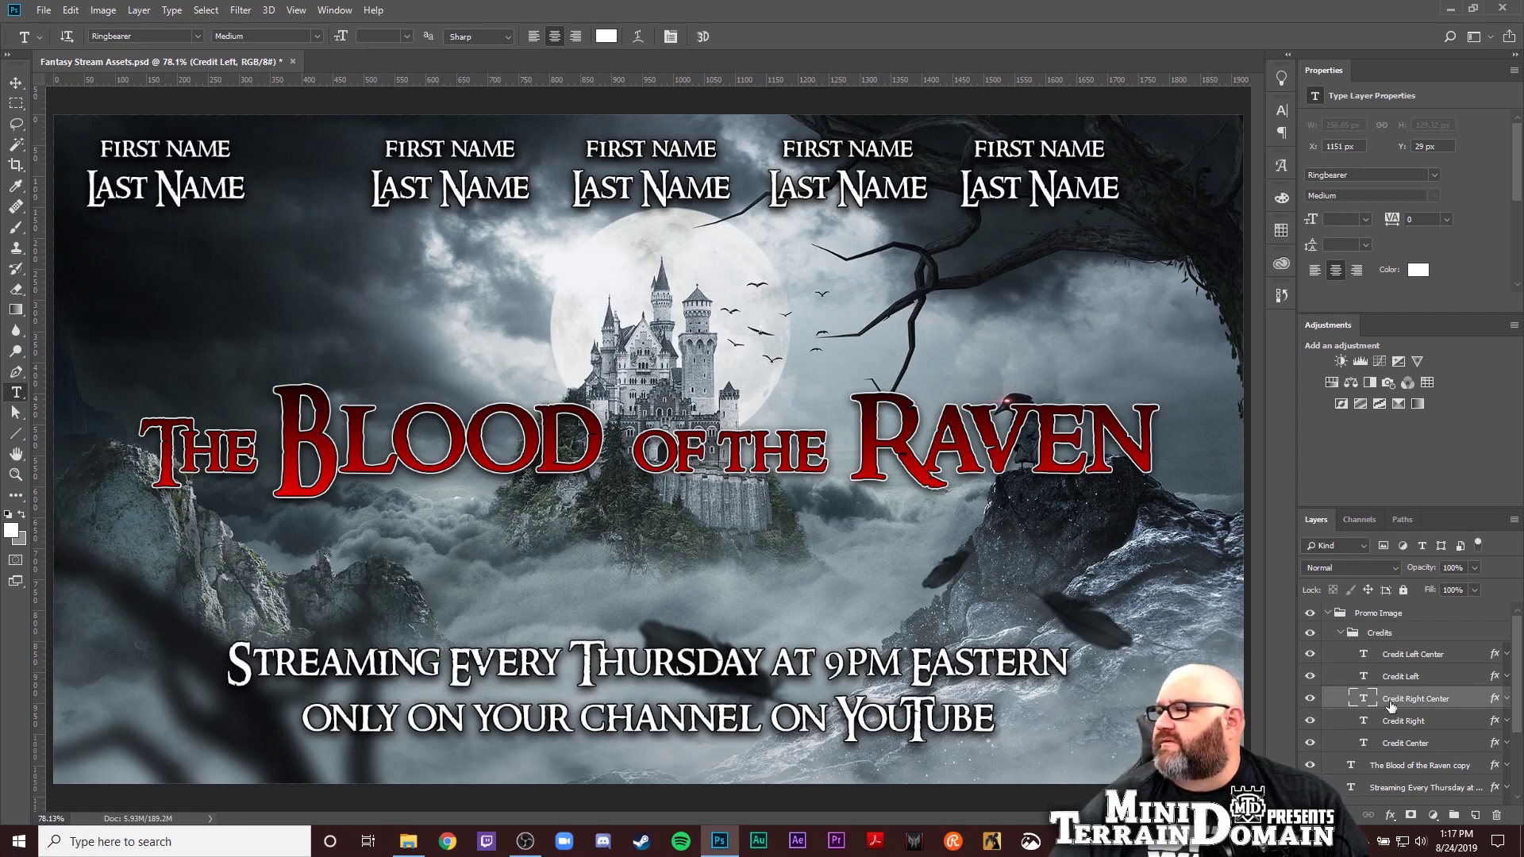
{"action": "left_click", "coordinate": [1402, 654]}
{"action": "key", "text": "shift+Left"}
{"action": "key", "text": "shift+Left"}
{"action": "key", "text": "shift+Left"}
{"action": "key", "text": "shift+Left"}
{"action": "key", "text": "shift+Left"}
{"action": "key", "text": "shift+Left"}
{"action": "key", "text": "shift+Left"}
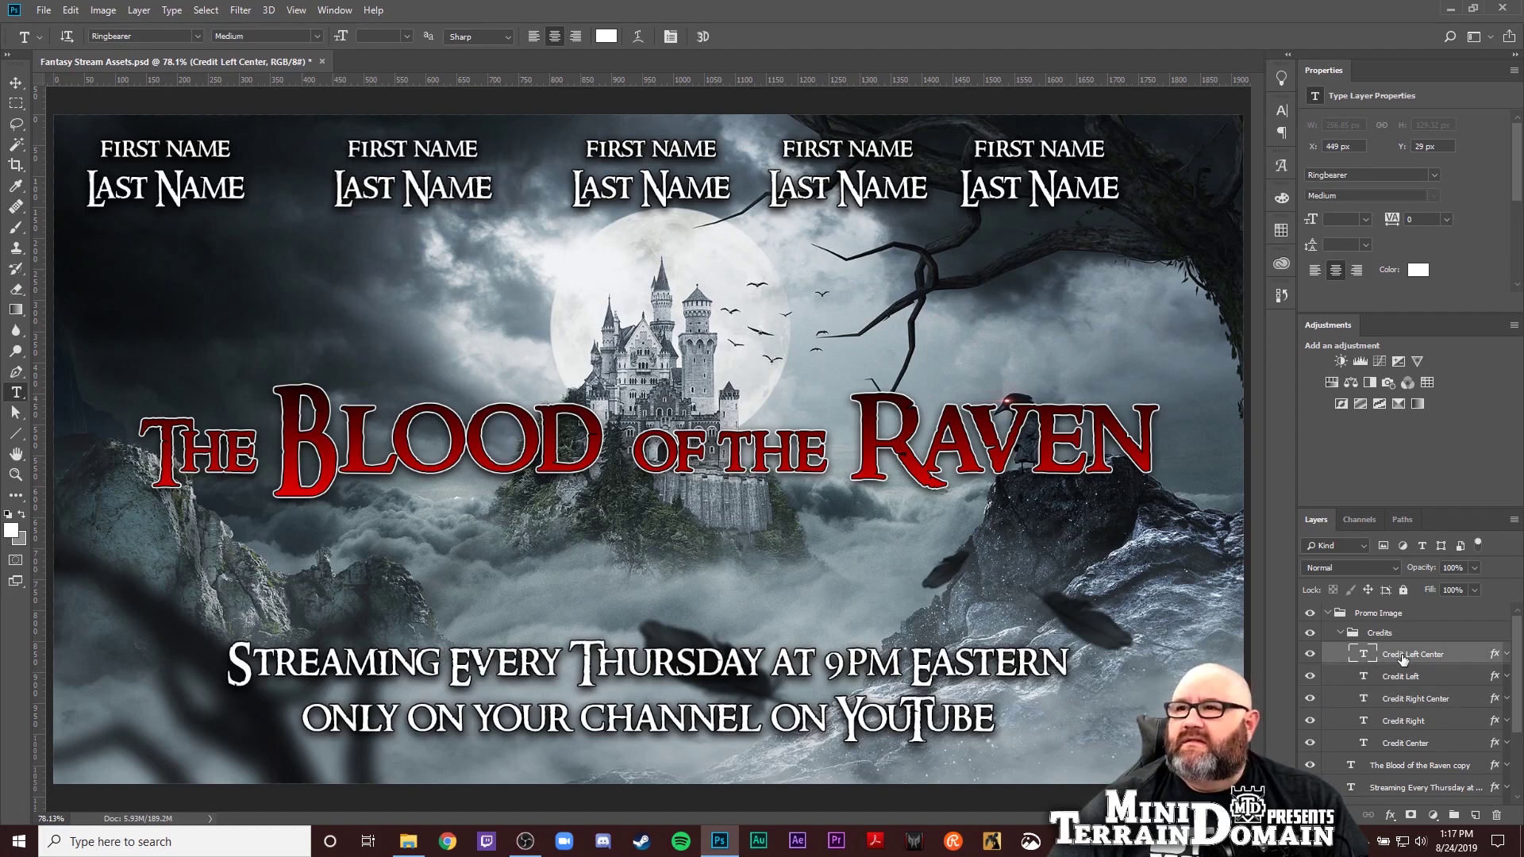
Shift the "Credit Right" placeholder about 130 px to the right, toward the image's right edge
{"action": "left_click", "coordinate": [1402, 721]}
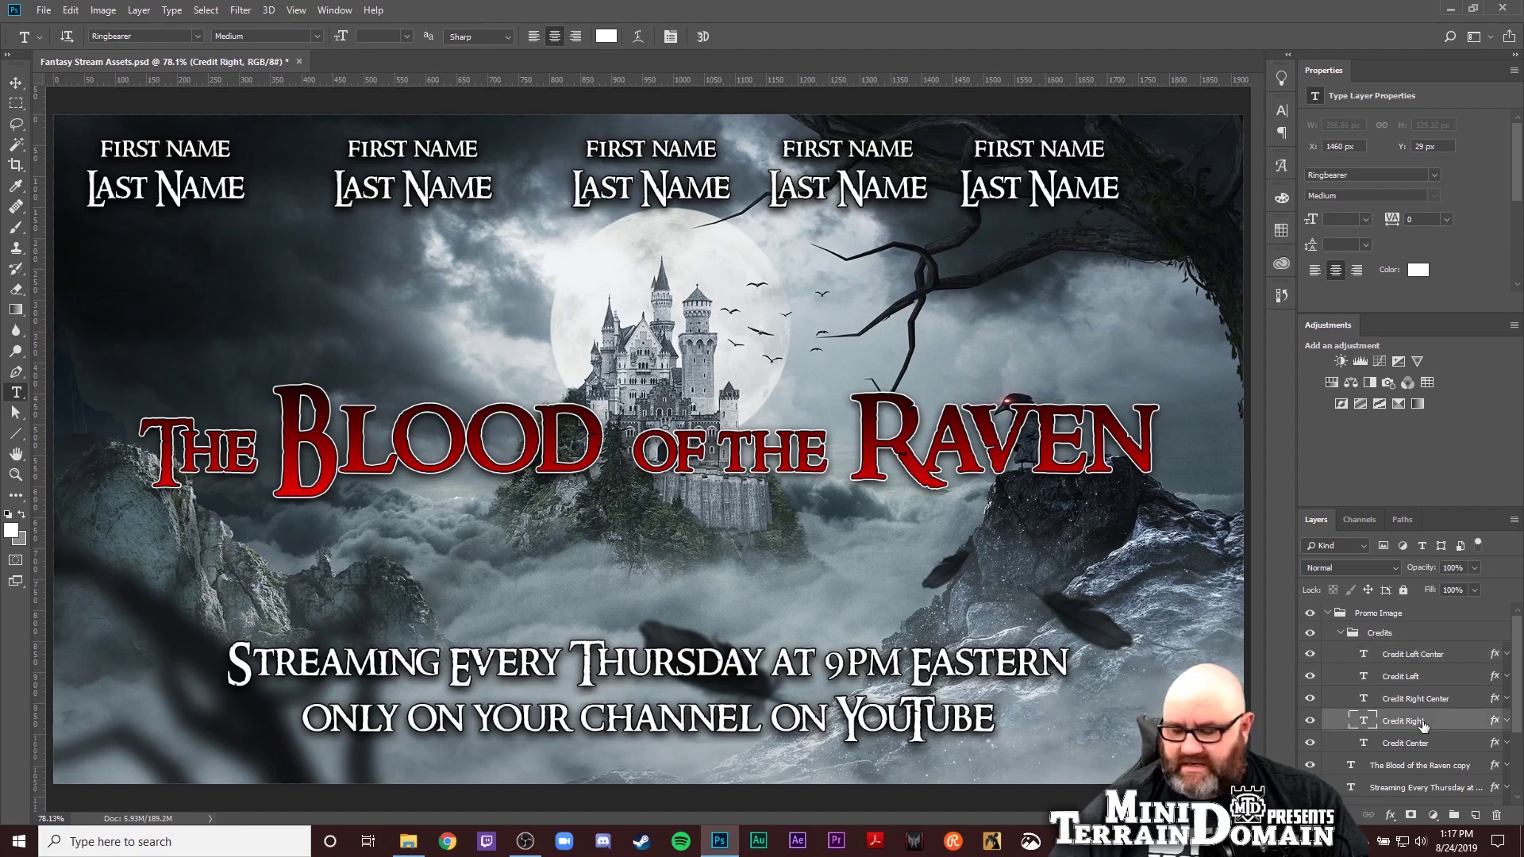
{"action": "key", "text": "shift+Right"}
{"action": "key", "text": "shift+Right"}
{"action": "key", "text": "shift+Right"}
{"action": "key", "text": "shift+Right"}
{"action": "key", "text": "shift+Right"}
{"action": "key", "text": "shift+Right"}
{"action": "key", "text": "shift+Right"}
{"action": "key", "text": "shift+Right"}
{"action": "key", "text": "shift+Right"}
{"action": "key", "text": "shift+Right"}
{"action": "key", "text": "shift+Right"}
{"action": "key", "text": "shift+Right"}
{"action": "key", "text": "shift+Right"}
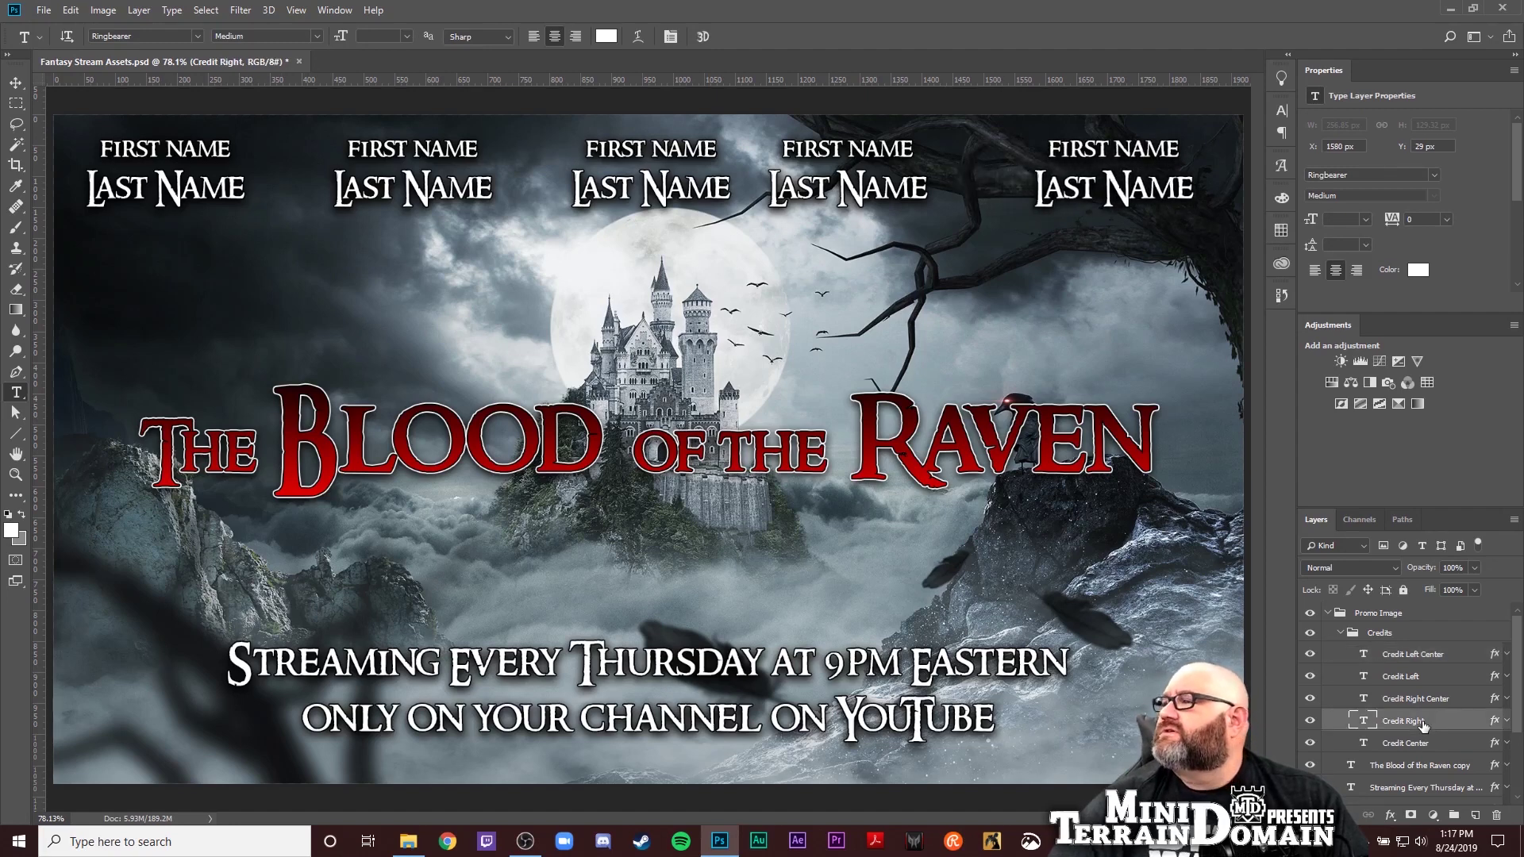
Shift the "Credit Right Center" placeholder right to X 1231 px, and collapse the "Credits" and "Promo Image" groups
{"action": "left_click", "coordinate": [1423, 705]}
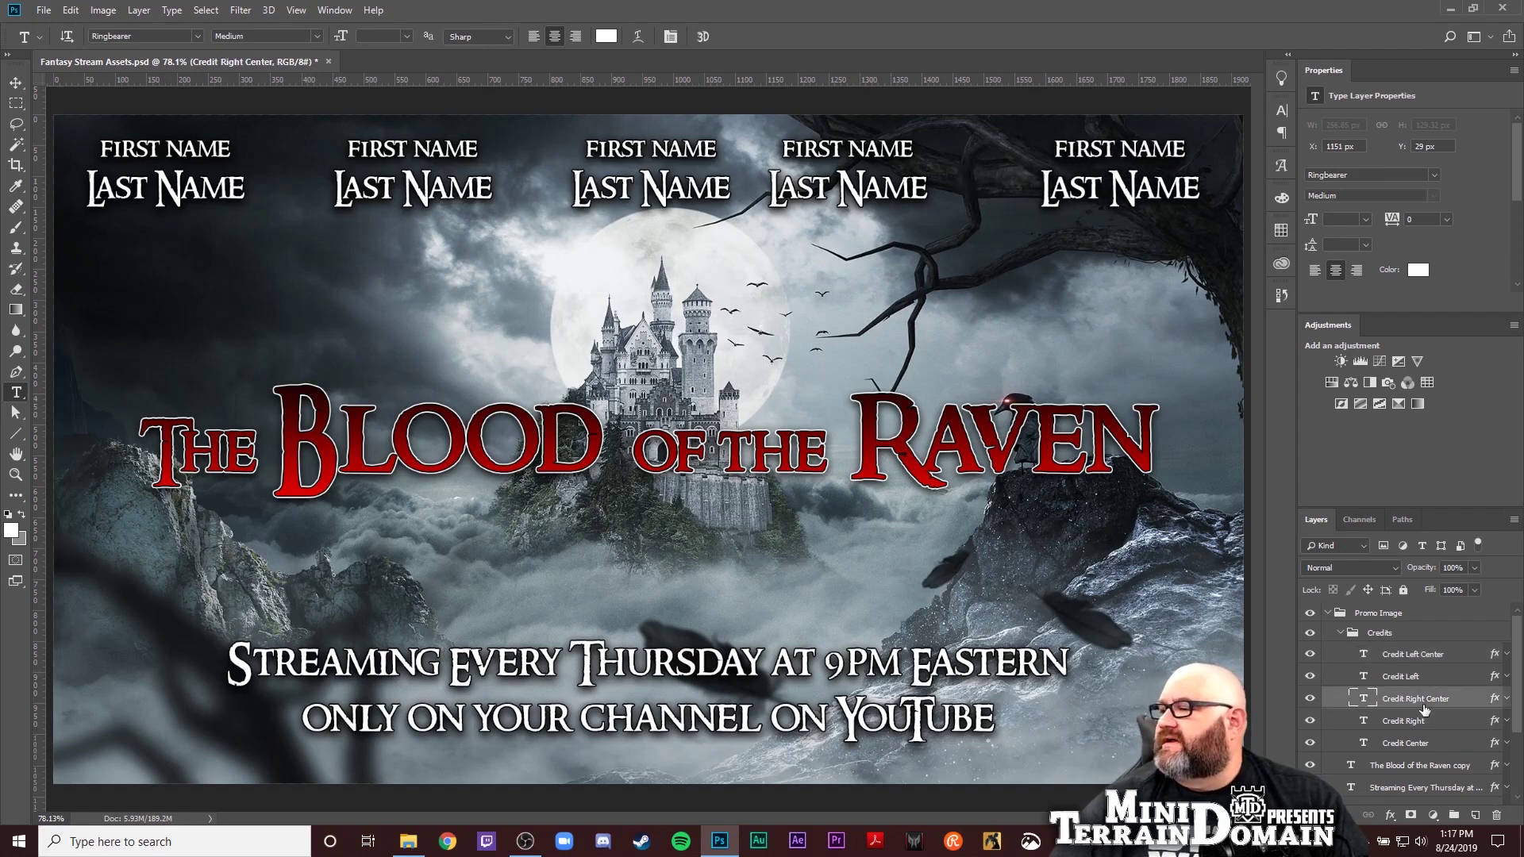
{"action": "key", "text": "shift+Right"}
{"action": "key", "text": "shift+Right"}
{"action": "key", "text": "shift+Right"}
{"action": "key", "text": "shift+Right"}
{"action": "key", "text": "shift+Right"}
{"action": "key", "text": "shift+Right"}
{"action": "key", "text": "shift+Right"}
{"action": "key", "text": "shift+Right"}
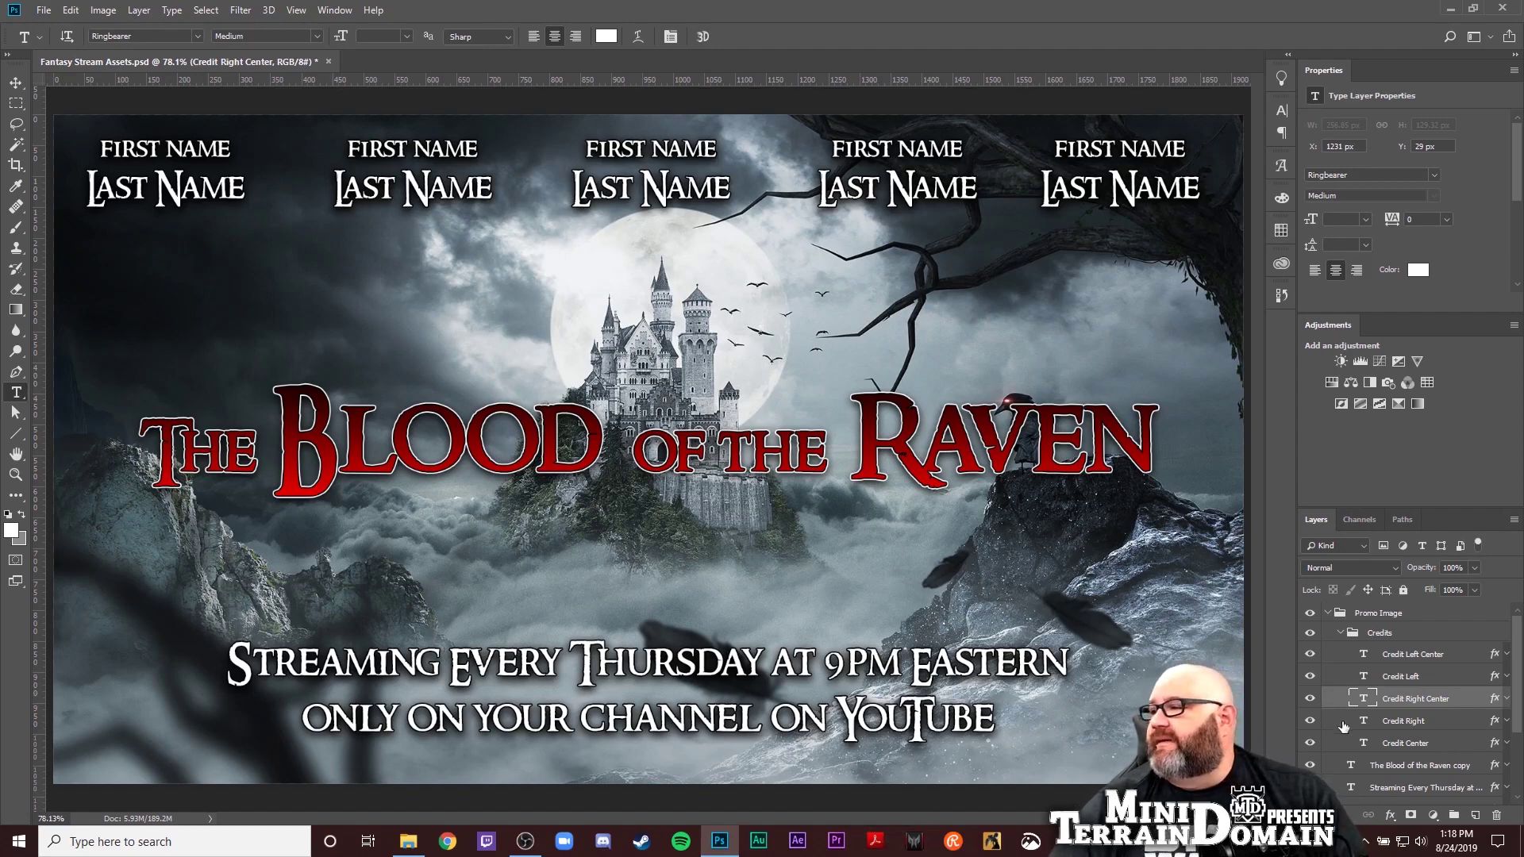
{"action": "left_click", "coordinate": [1342, 633]}
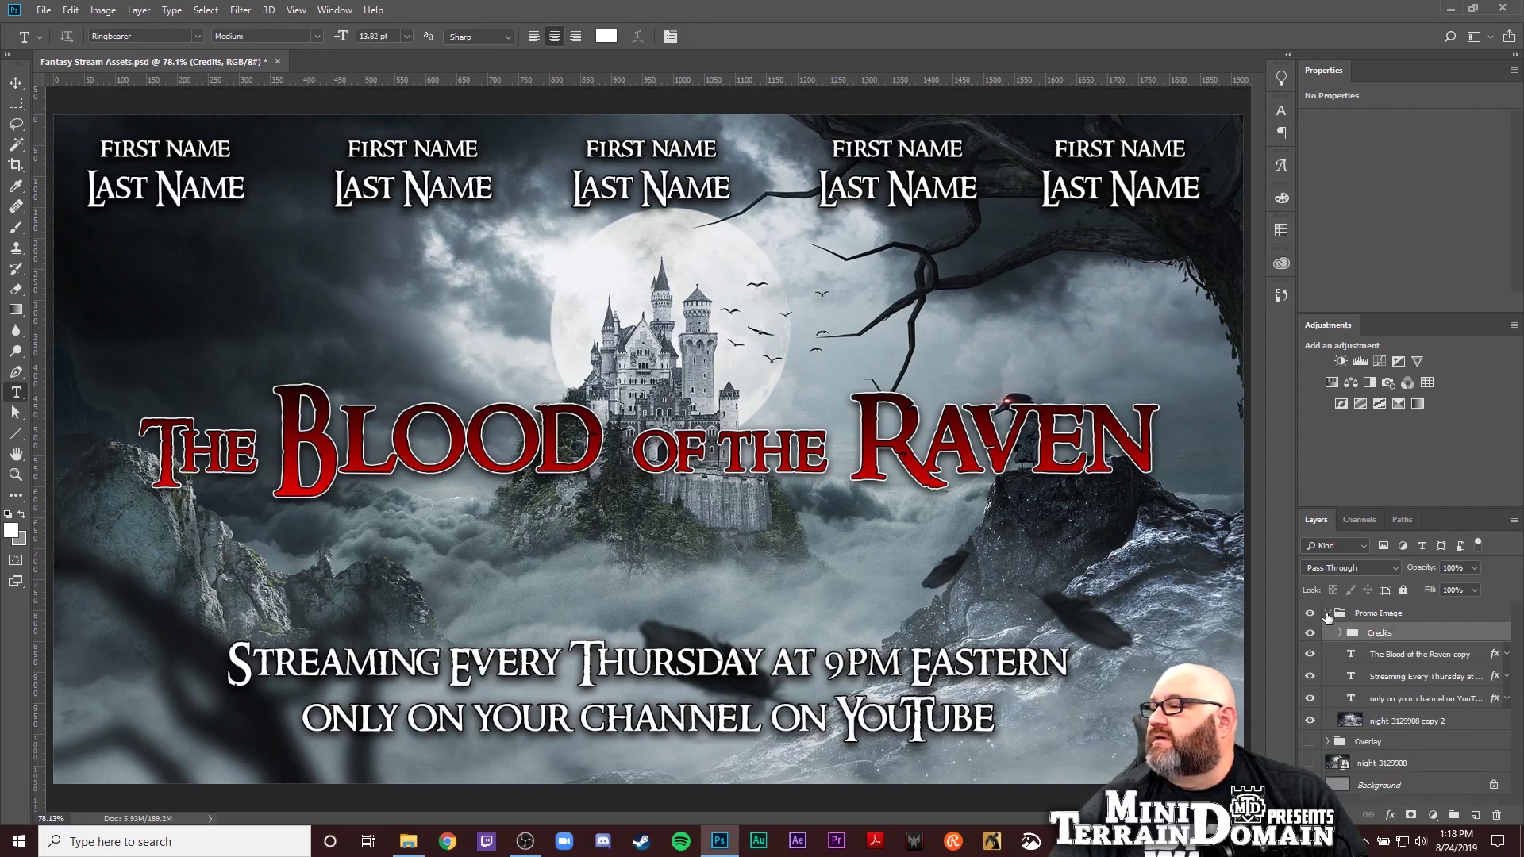
{"action": "left_click", "coordinate": [1327, 614]}
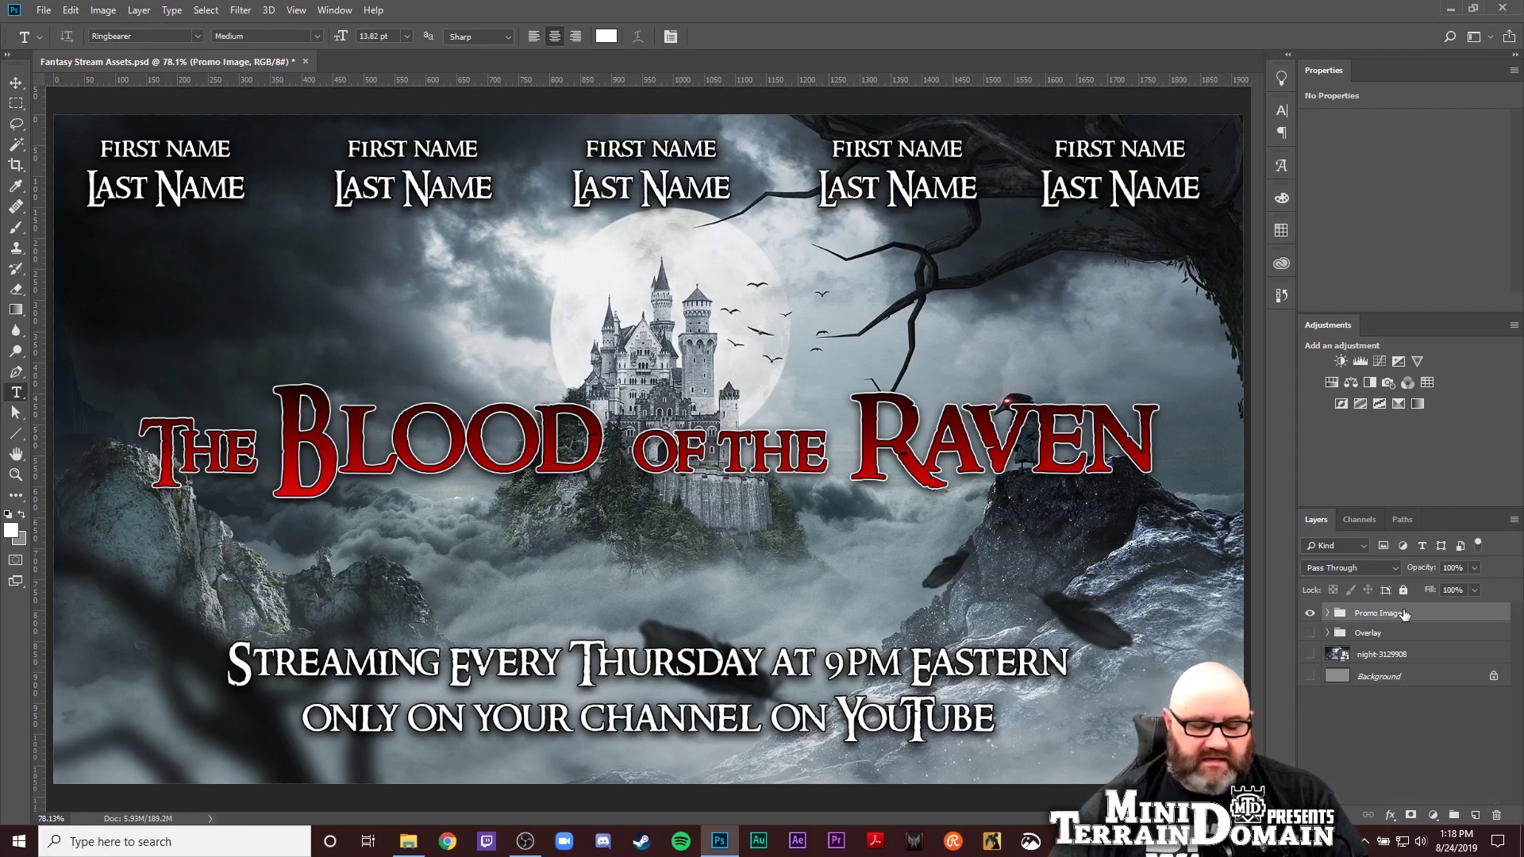
Save the document, and save a JPEG version named "Blood of the Raven PROMO" in the Fantasy folder
{"action": "key", "text": "ctrl+s"}
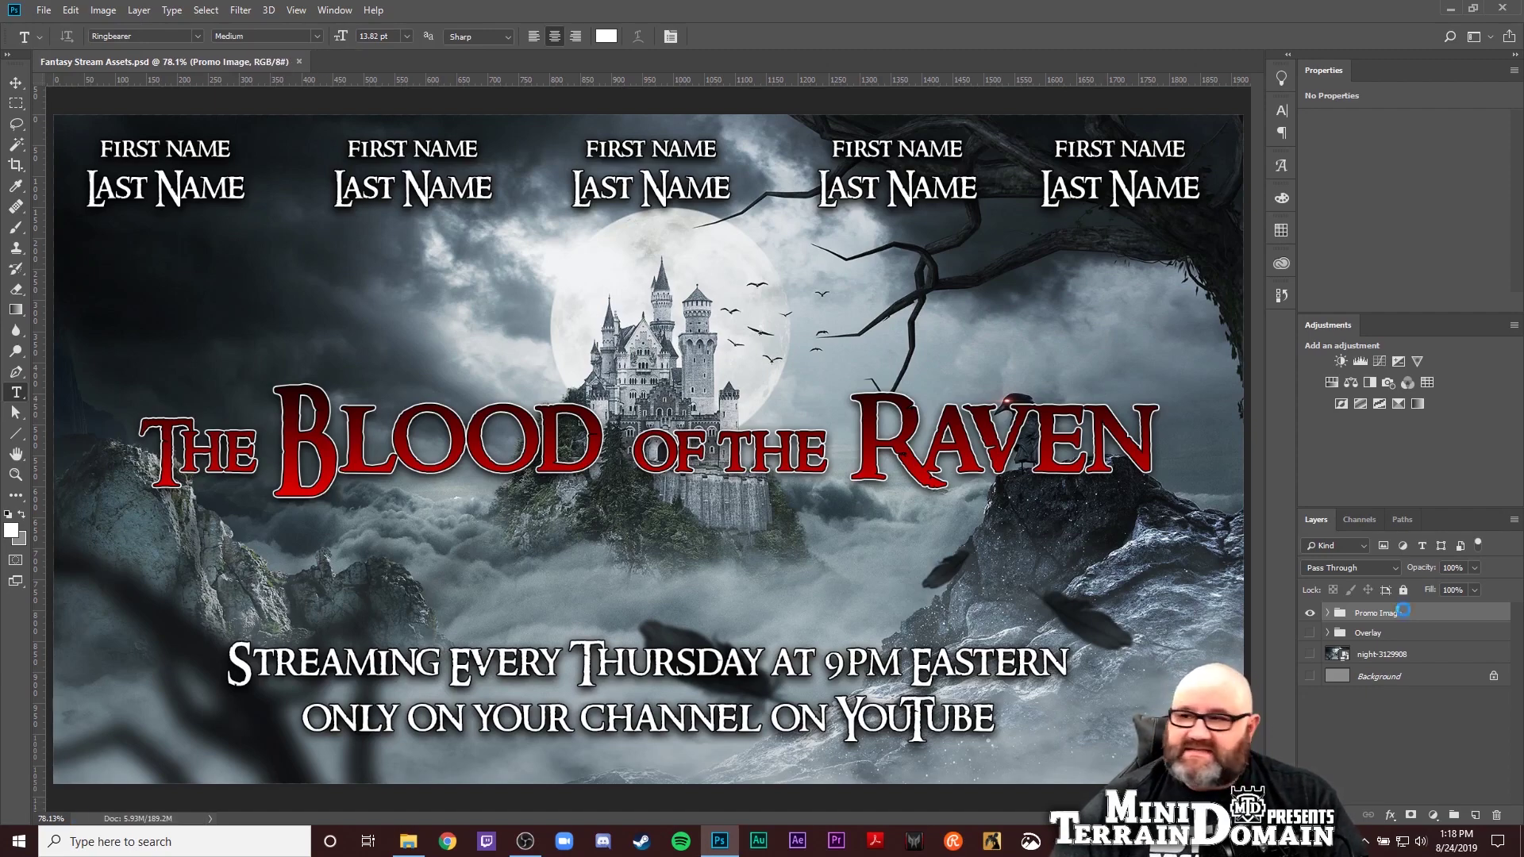
{"action": "key", "text": "ctrl+shift+s"}
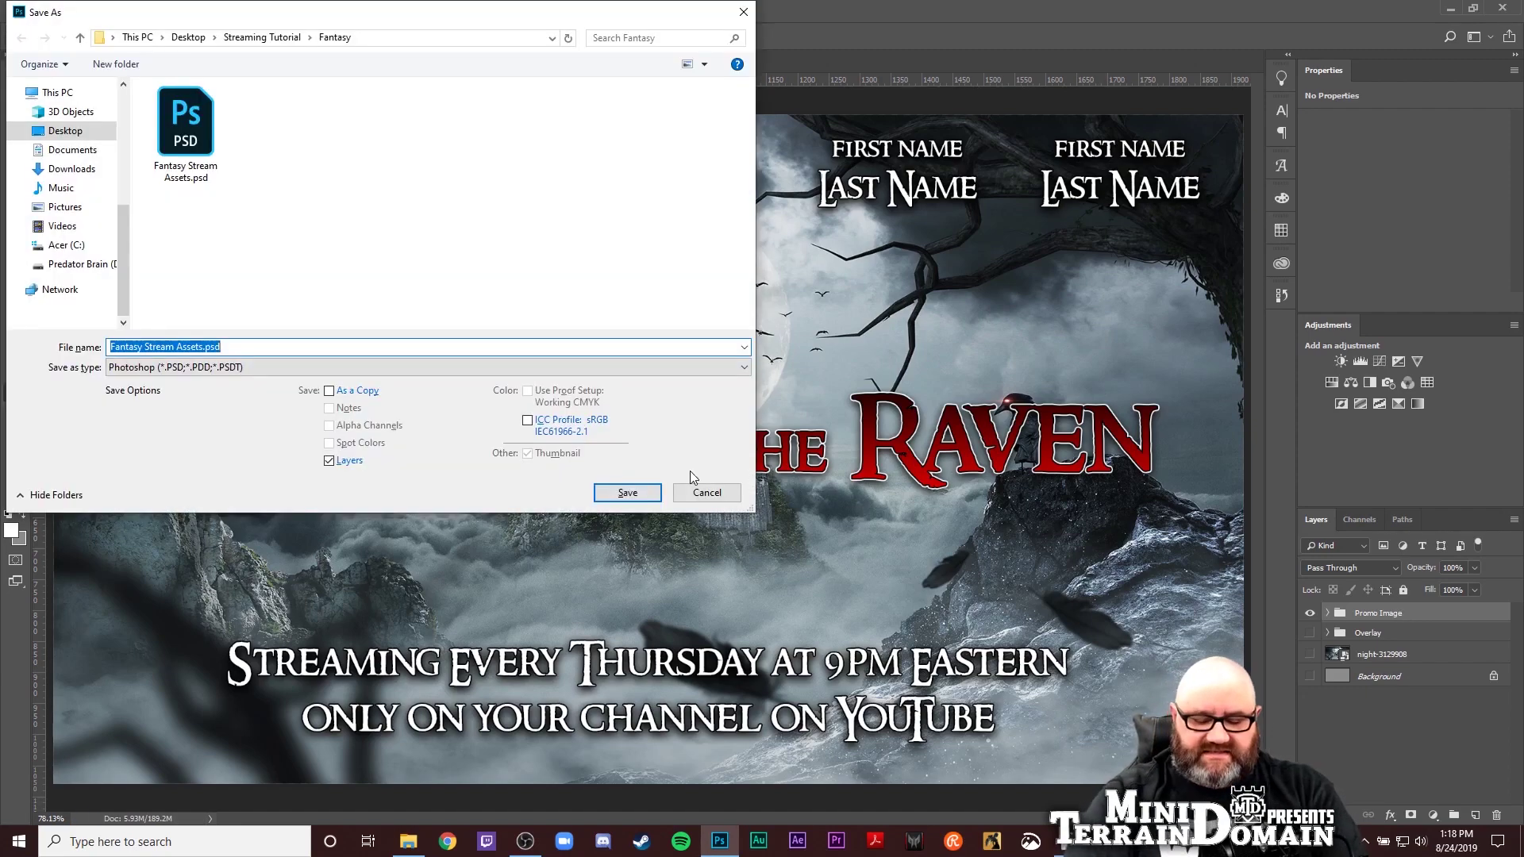
{"action": "type", "text": "Blood of the Raven"}
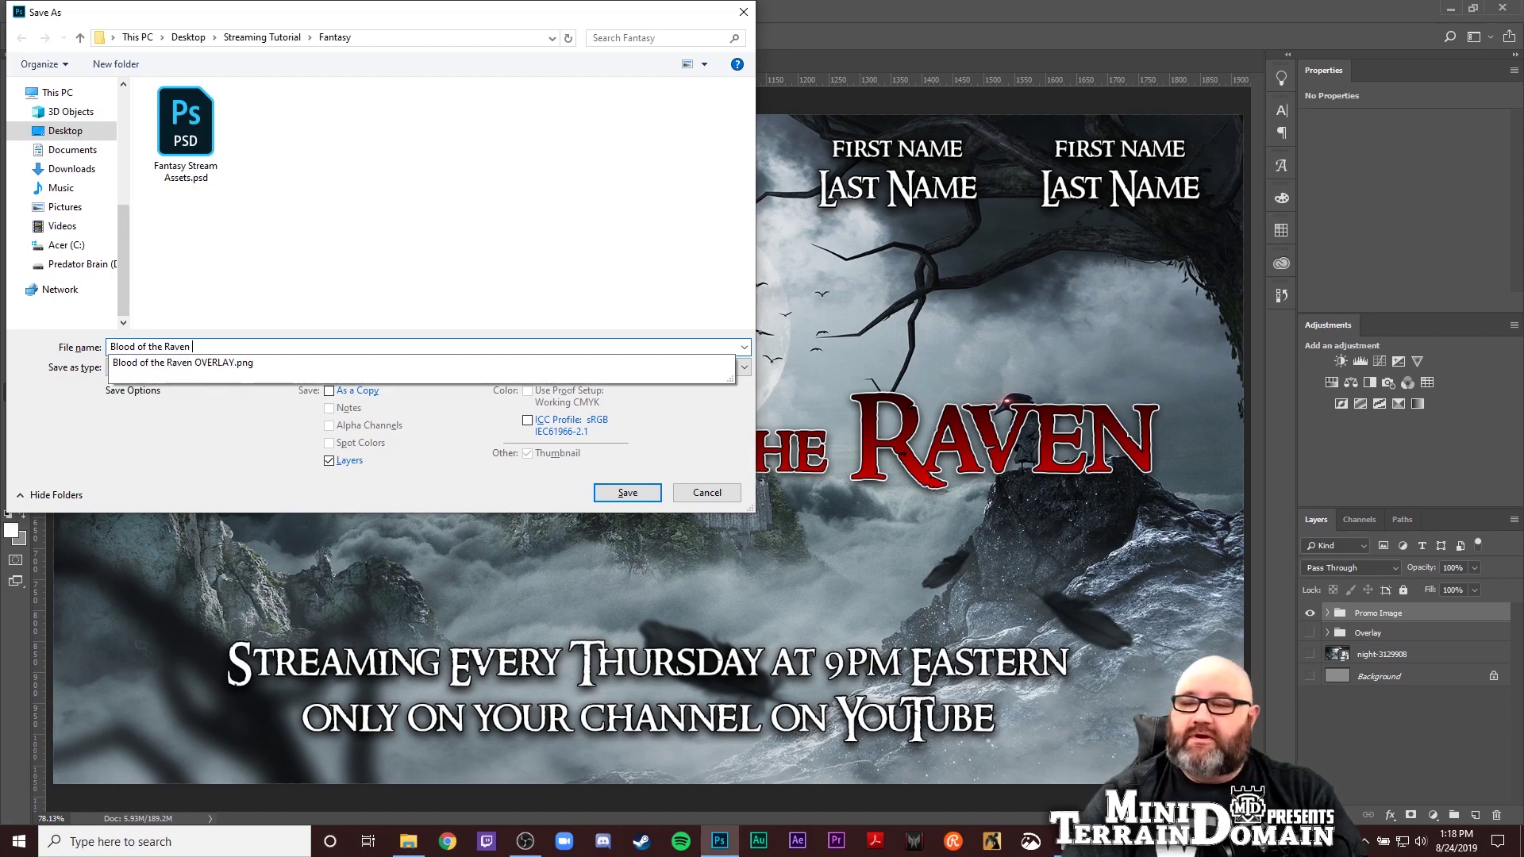
{"action": "type", "text": "PROMO"}
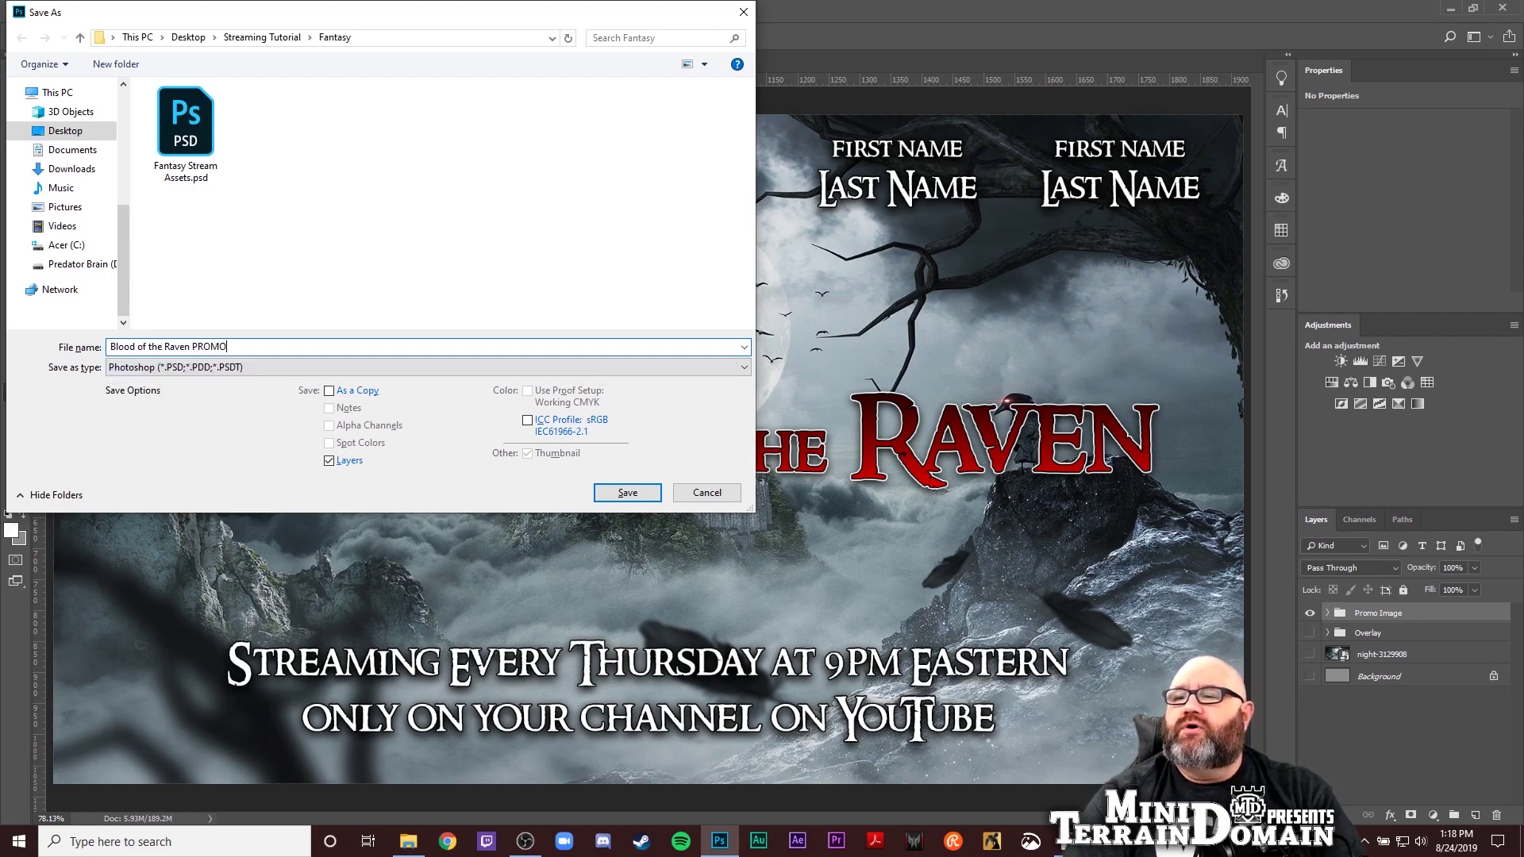
{"action": "left_click", "coordinate": [524, 368]}
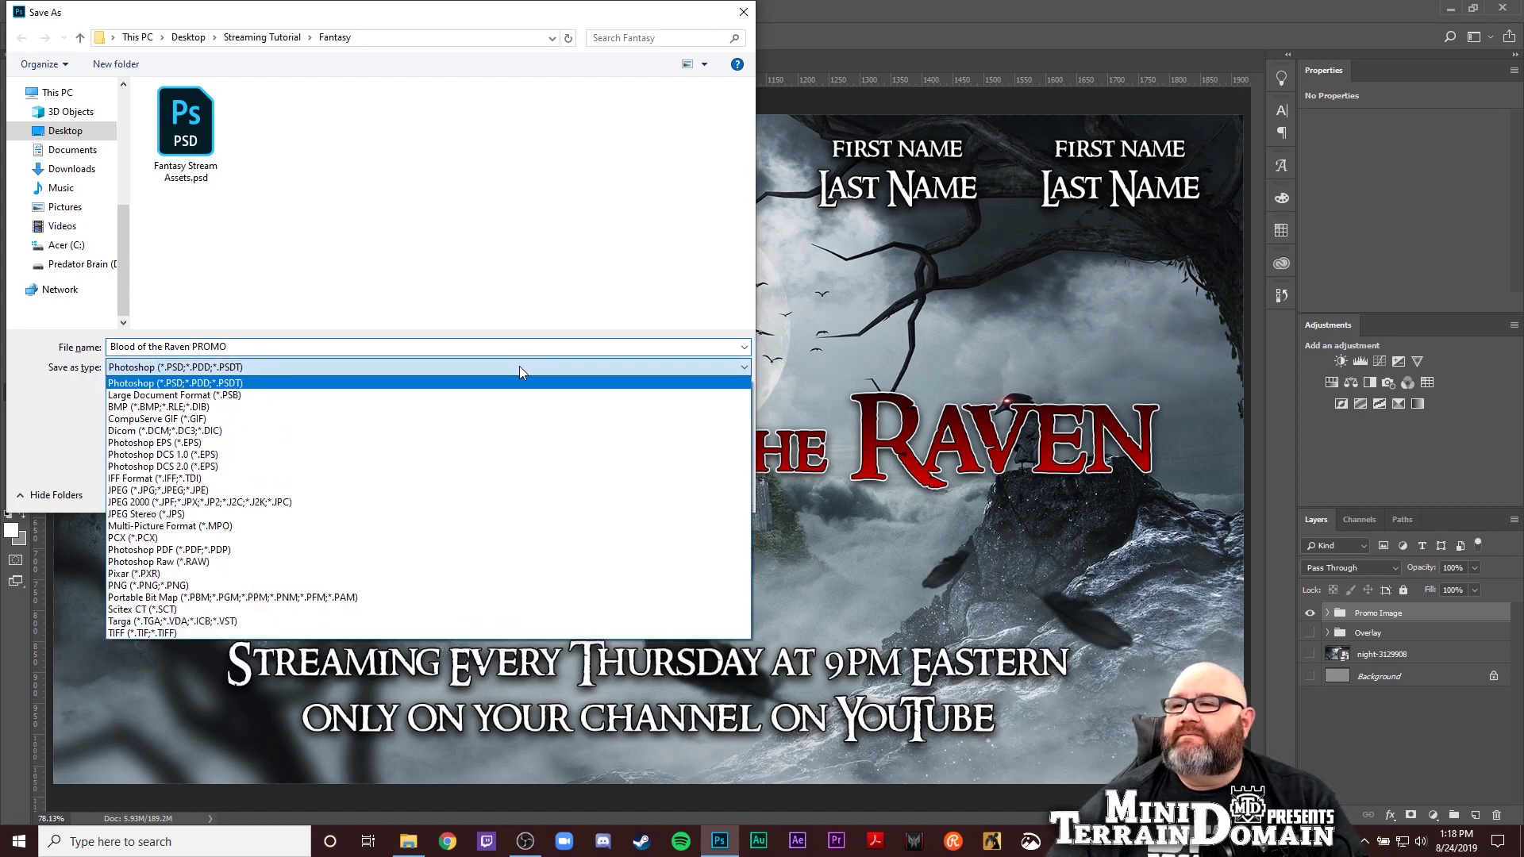
{"action": "left_click", "coordinate": [188, 490]}
{"action": "left_click", "coordinate": [607, 493]}
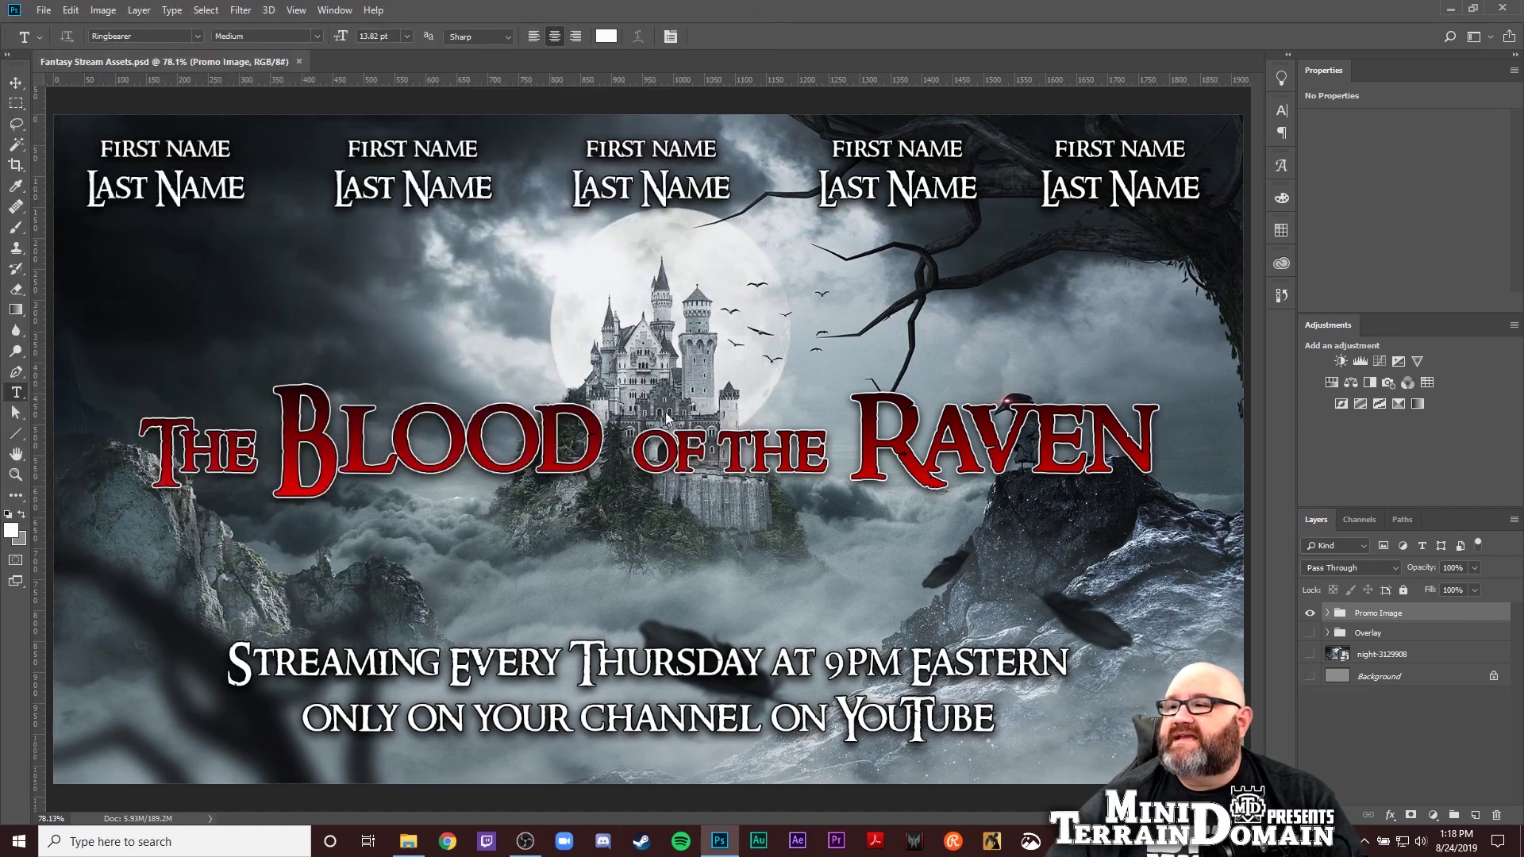
{"action": "left_click", "coordinate": [847, 209]}
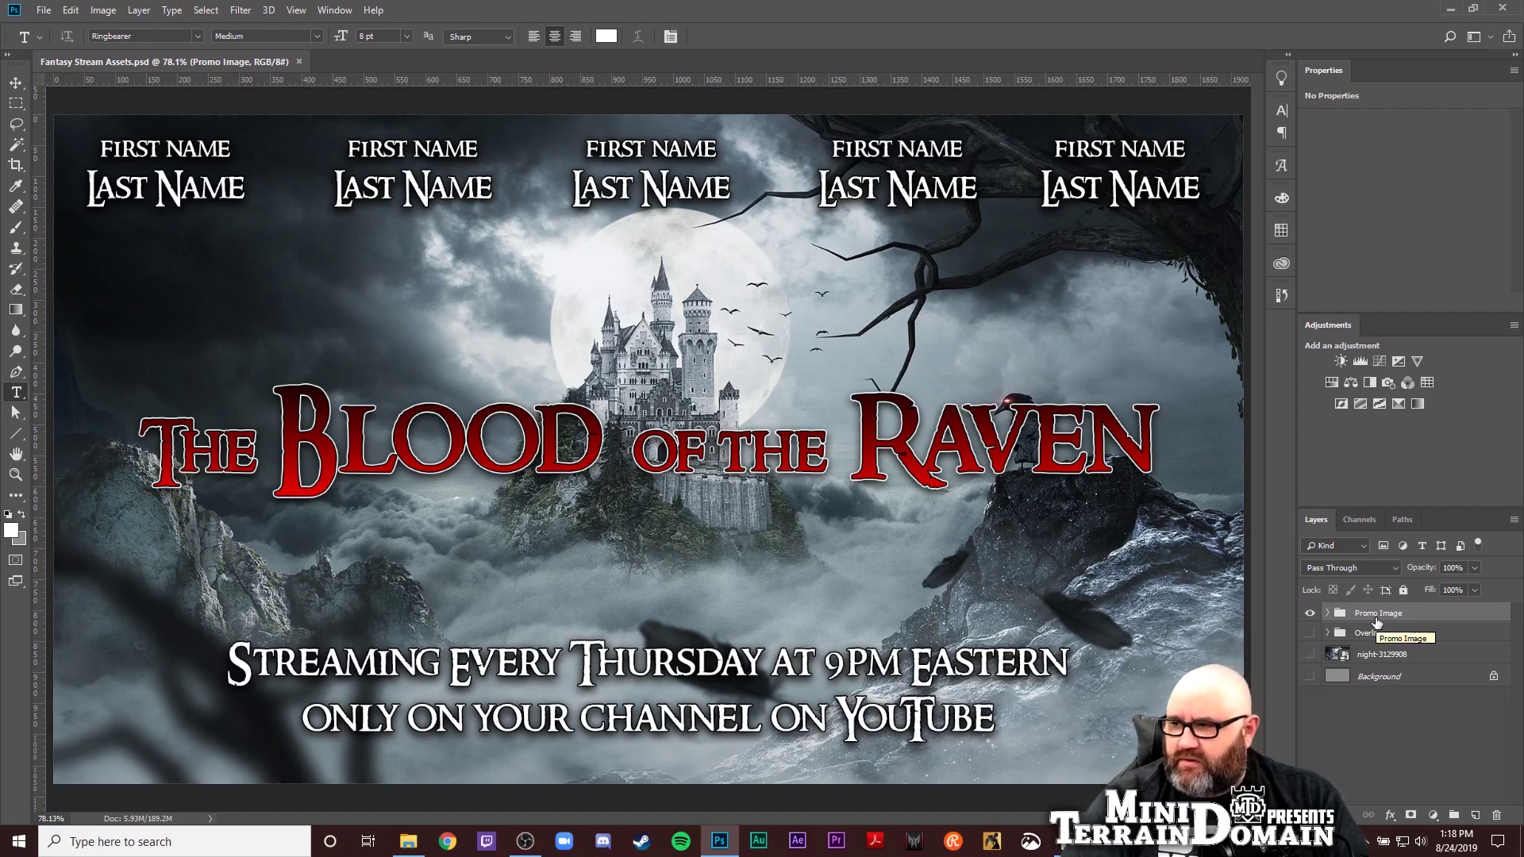
Duplicate the "Promo Image" group and rename the copy "Stream Placards"
{"action": "key", "text": "ctrl+j"}
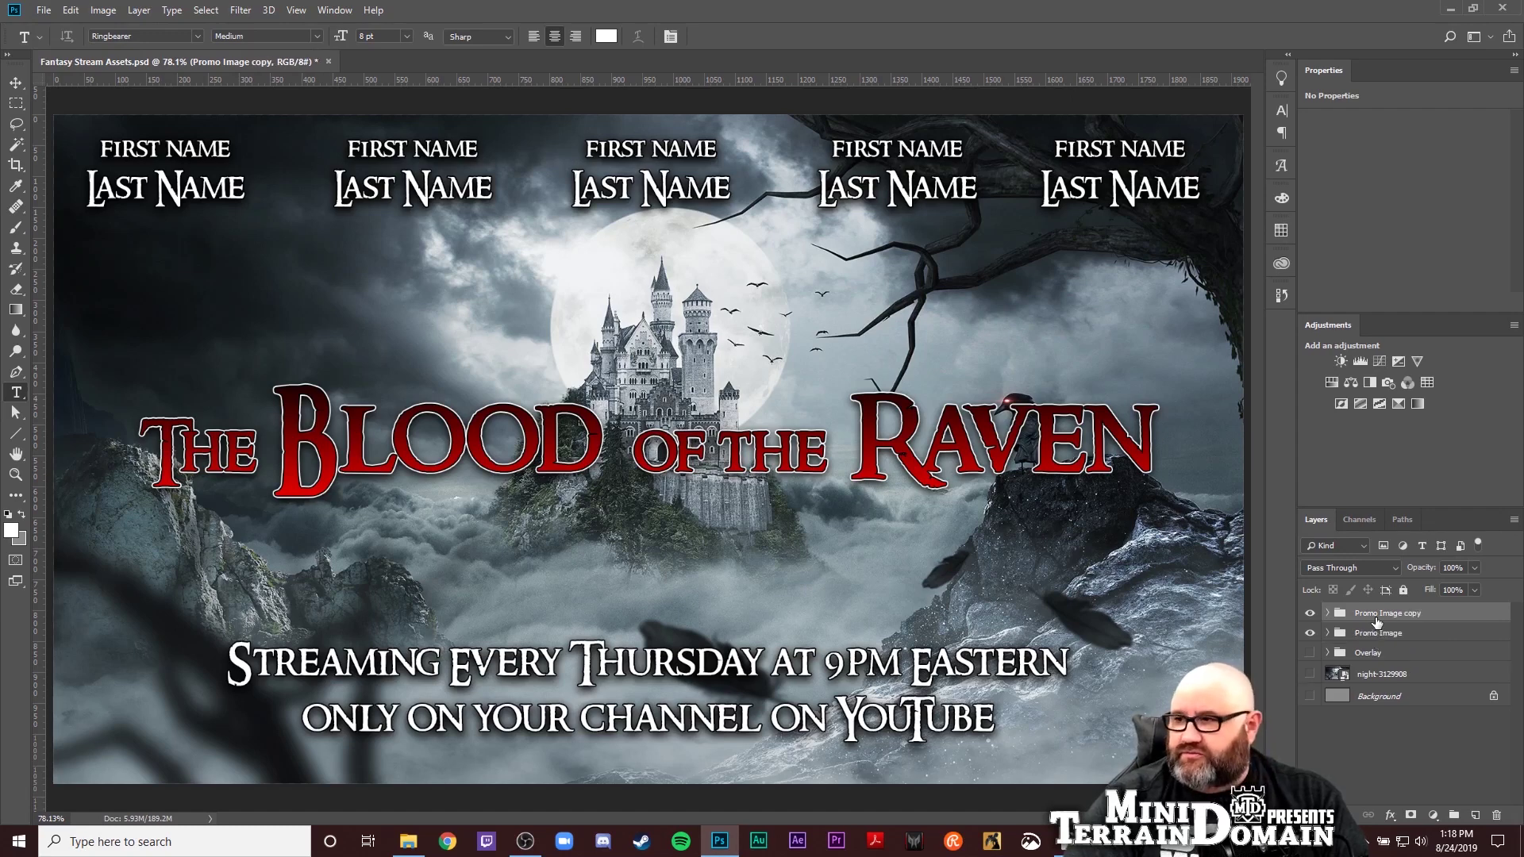
{"action": "double_click", "coordinate": [1376, 615]}
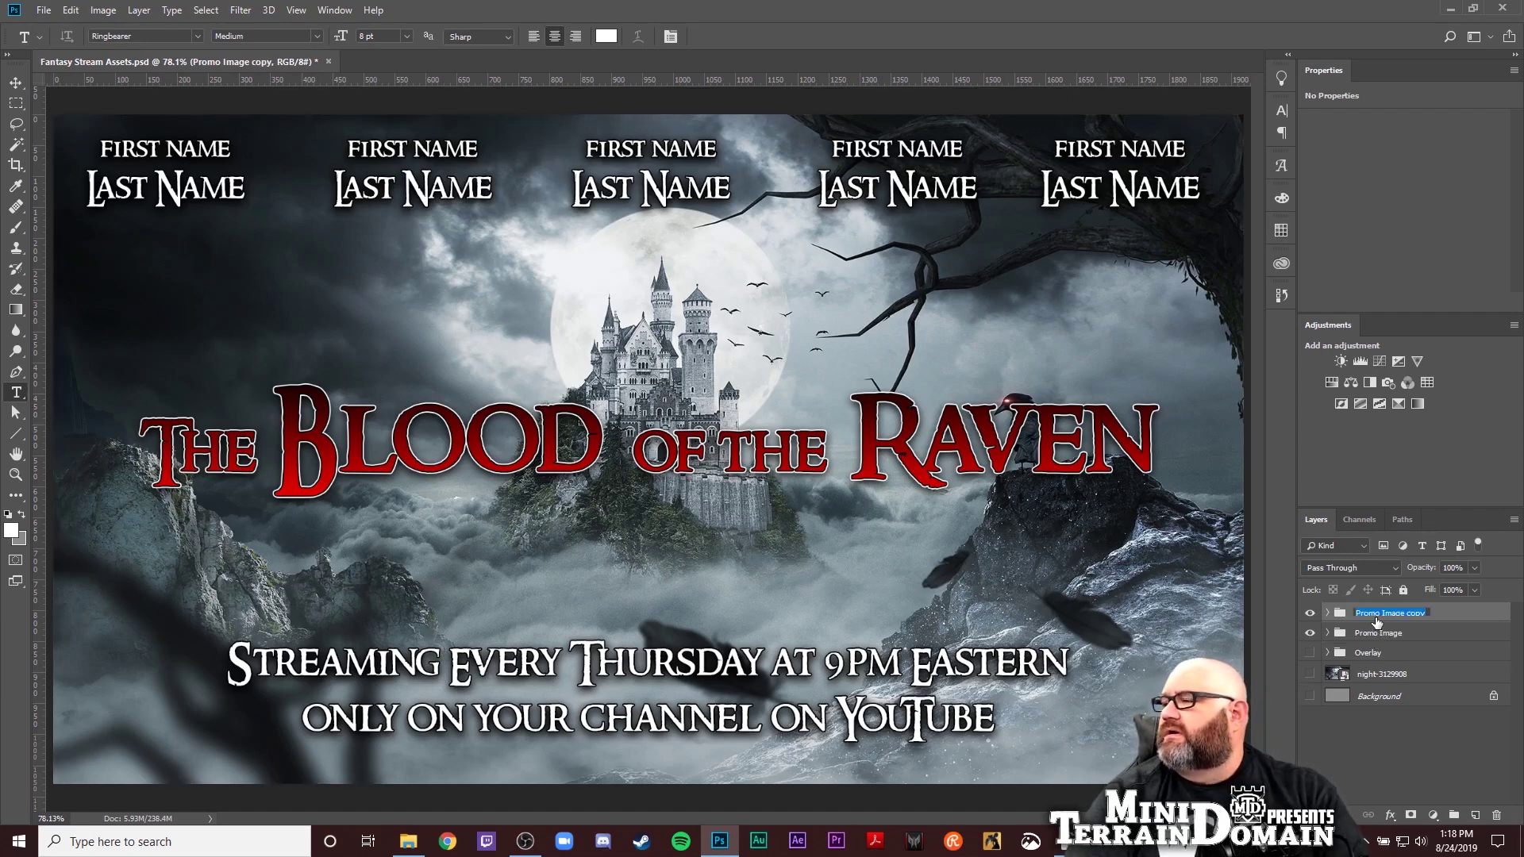
{"action": "type", "text": "Stre"}
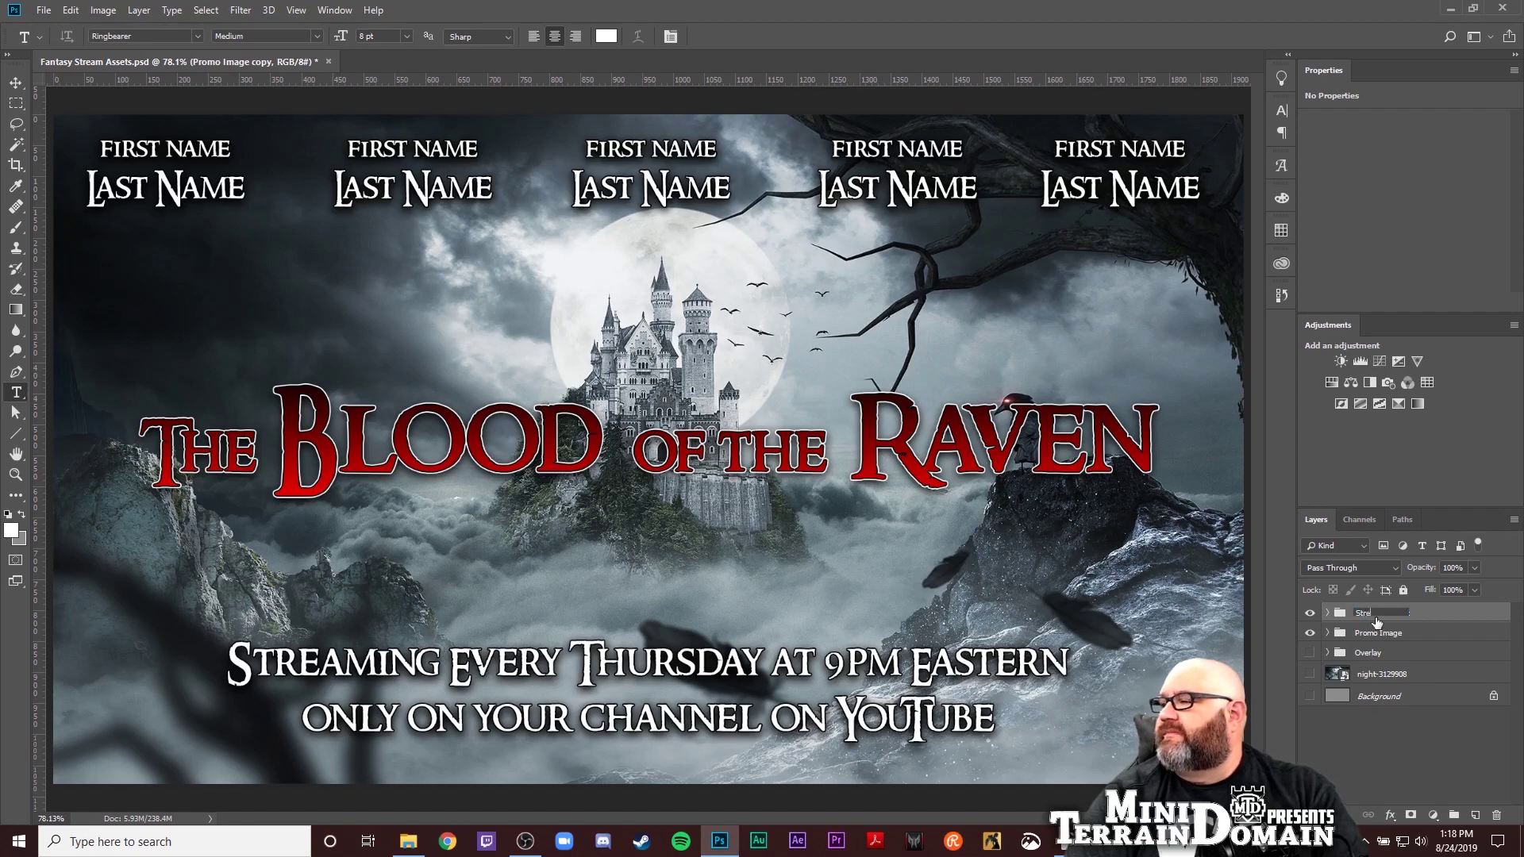
{"action": "type", "text": "am Ass"}
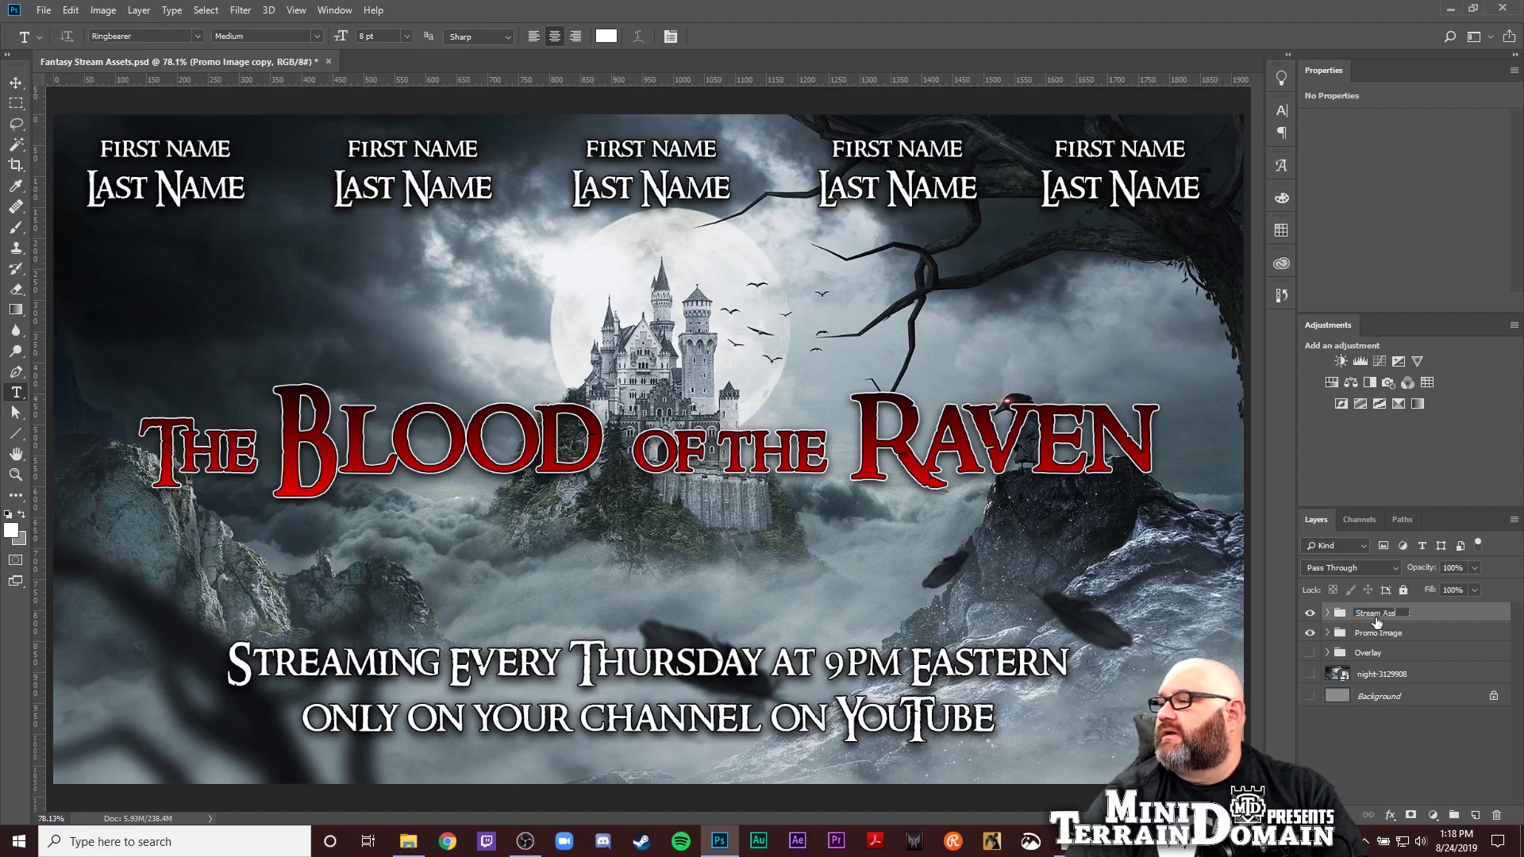
{"action": "type", "text": "et"}
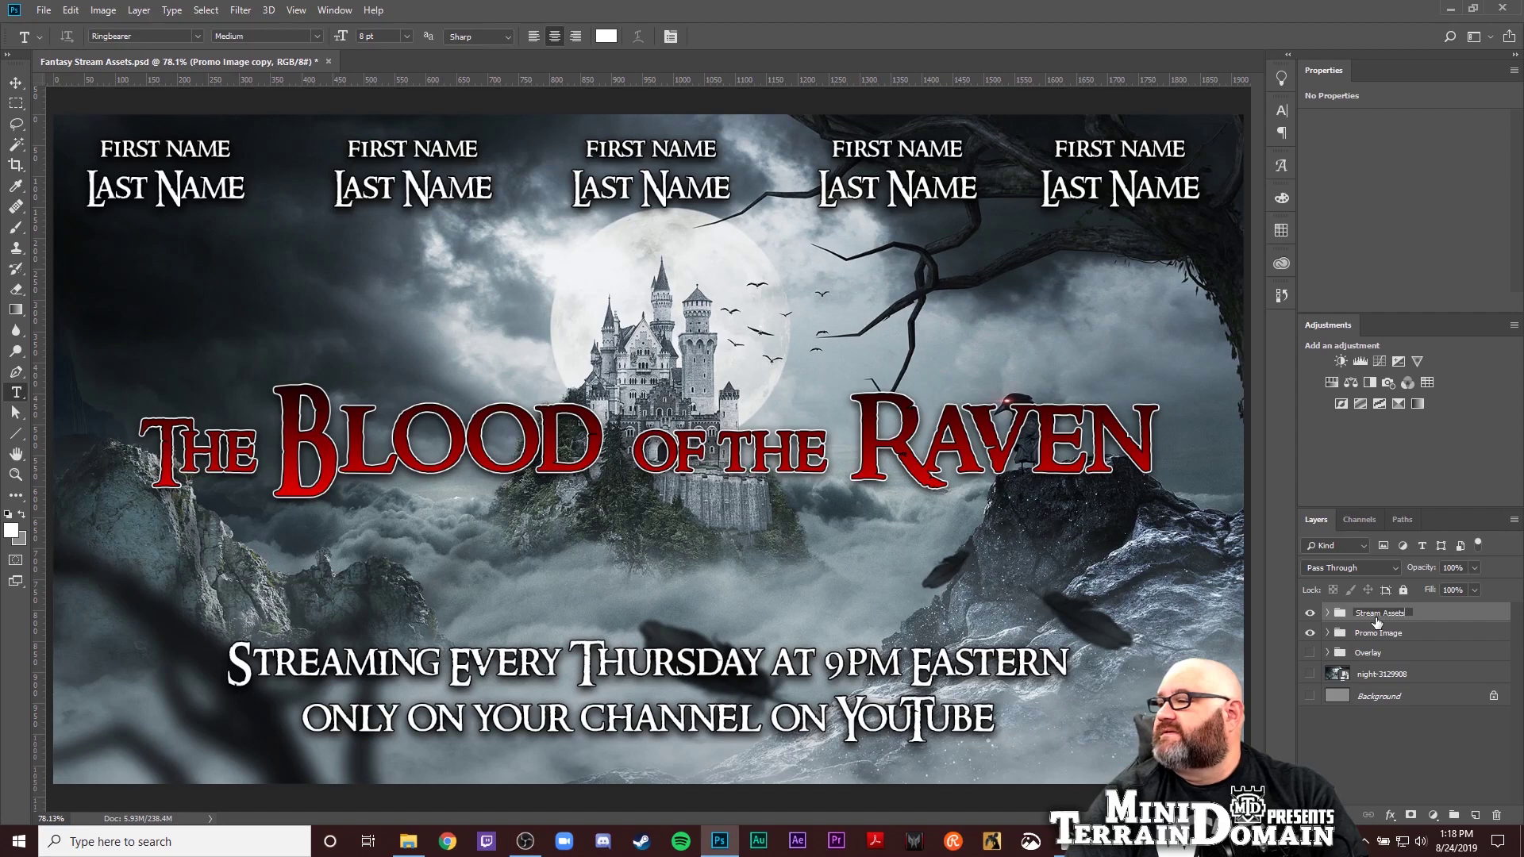
{"action": "type", "text": "s"}
{"action": "key", "text": "BackSpace"}
{"action": "key", "text": "BackSpace"}
{"action": "key", "text": "BackSpace"}
{"action": "key", "text": "BackSpace"}
{"action": "key", "text": "BackSpace"}
{"action": "key", "text": "BackSpace"}
{"action": "type", "text": "P"}
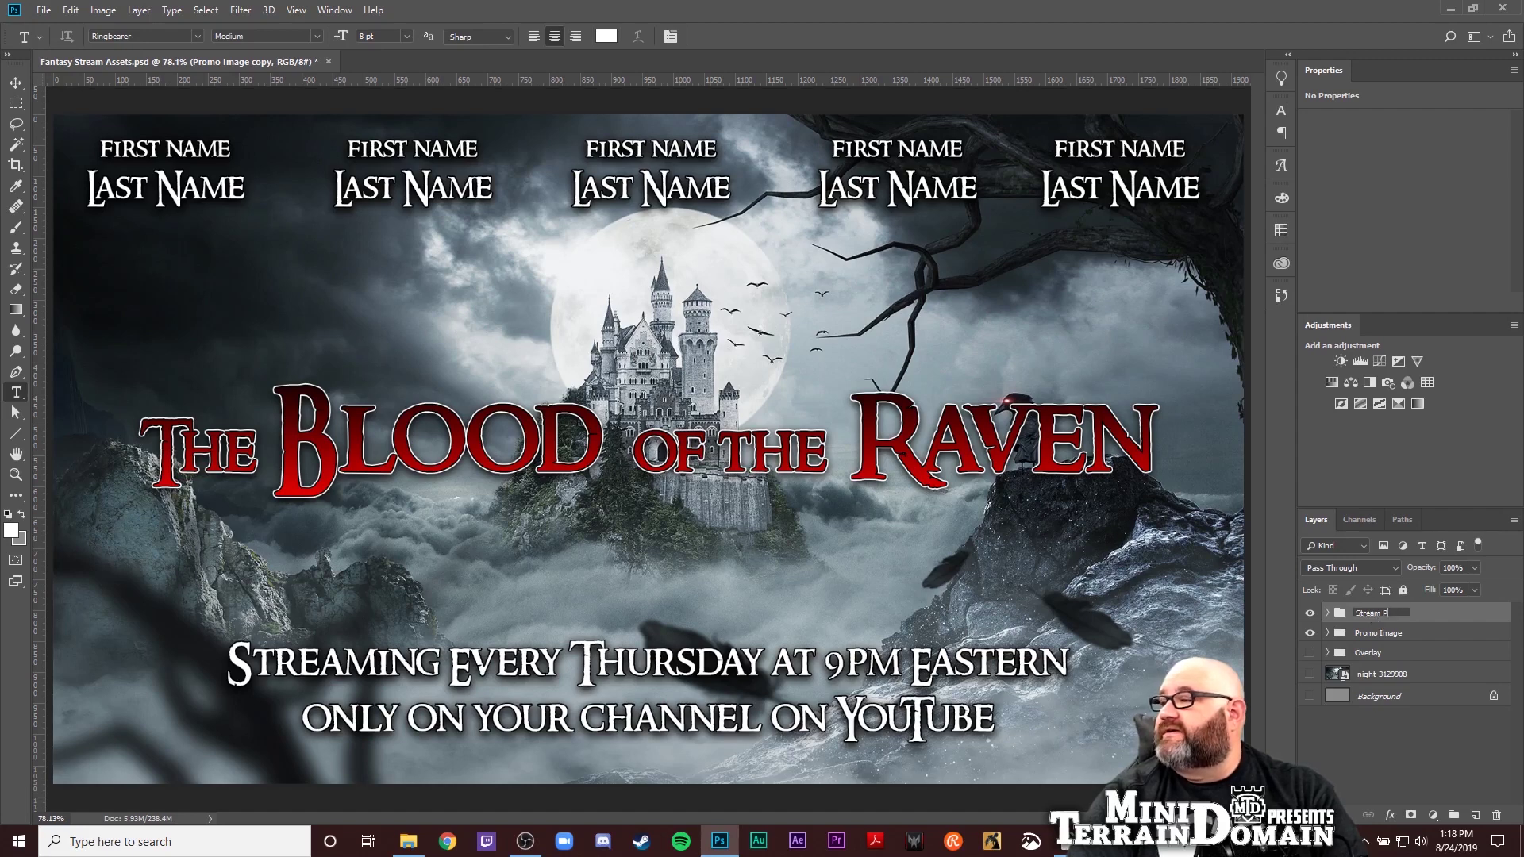
{"action": "type", "text": "lacar"}
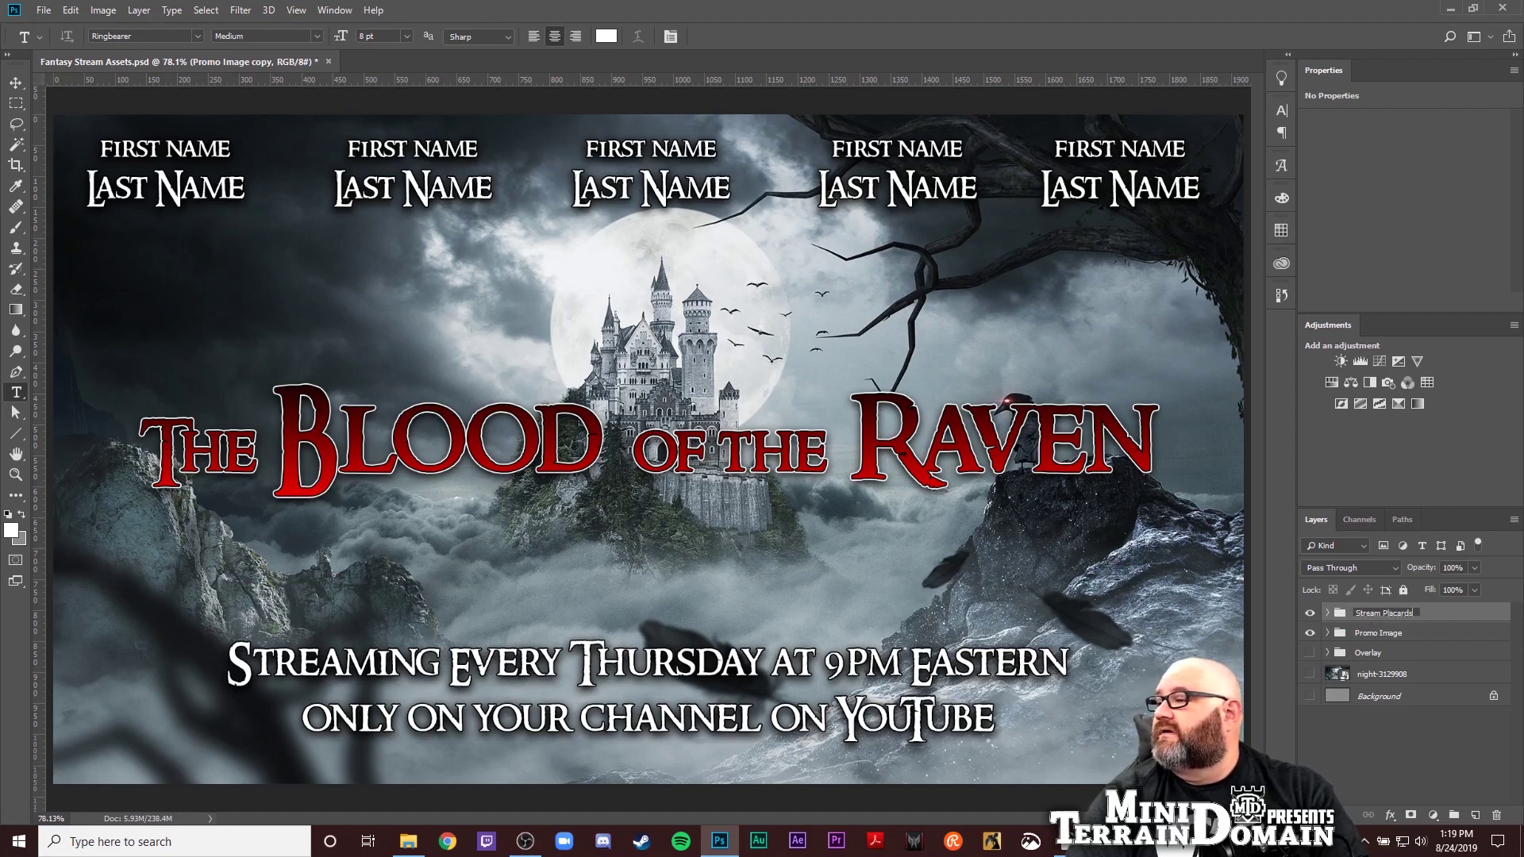
{"action": "type", "text": "ds"}
{"action": "key", "text": "Return"}
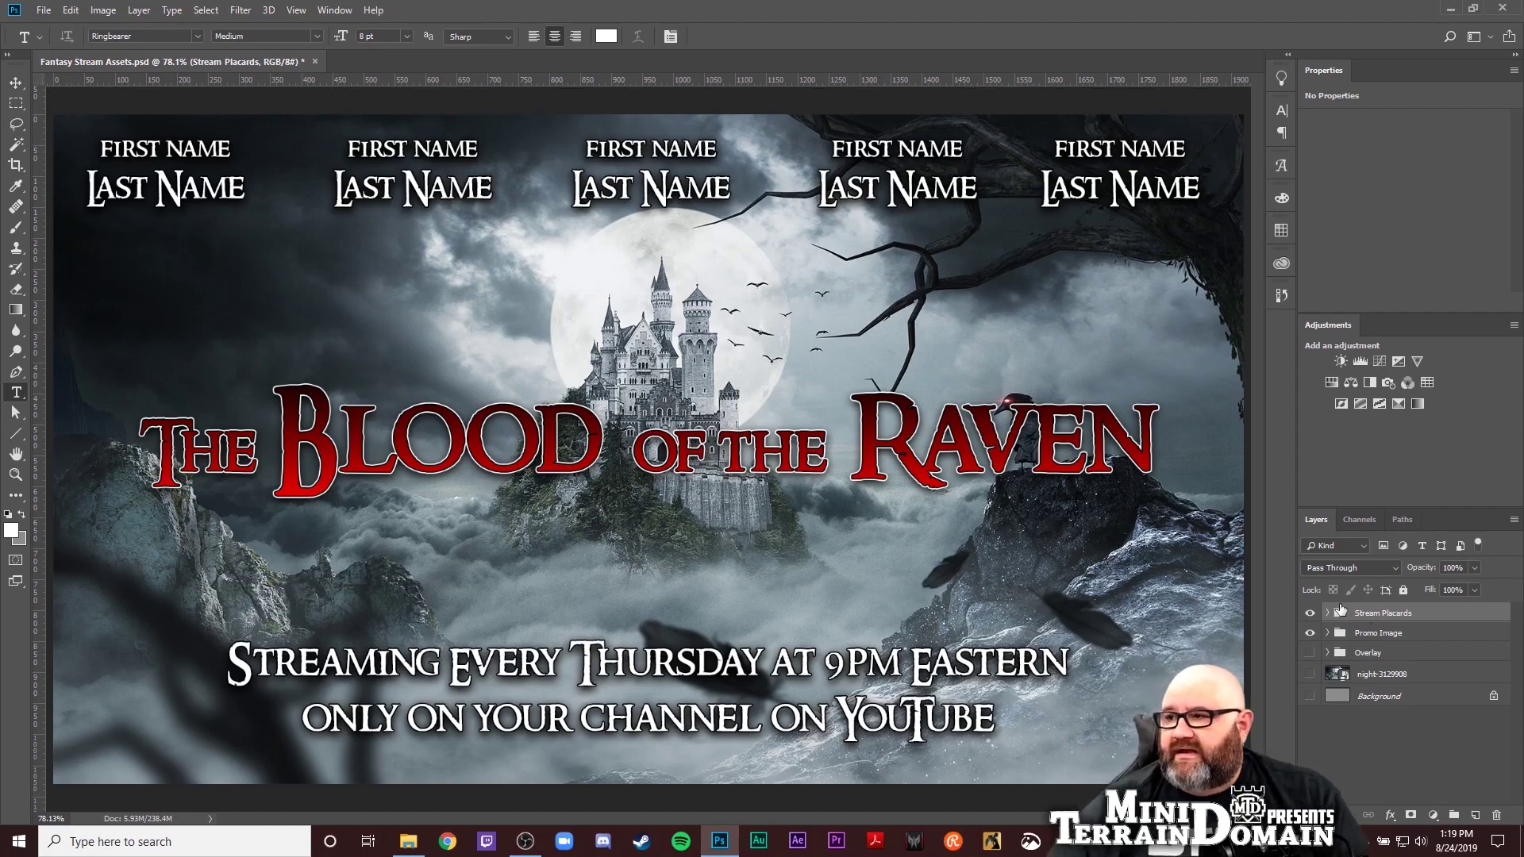
Delete the "only on your channel on YouTube" text layer from the "Stream Placards" group and hide the "Promo Image" group
{"action": "left_click", "coordinate": [1325, 613]}
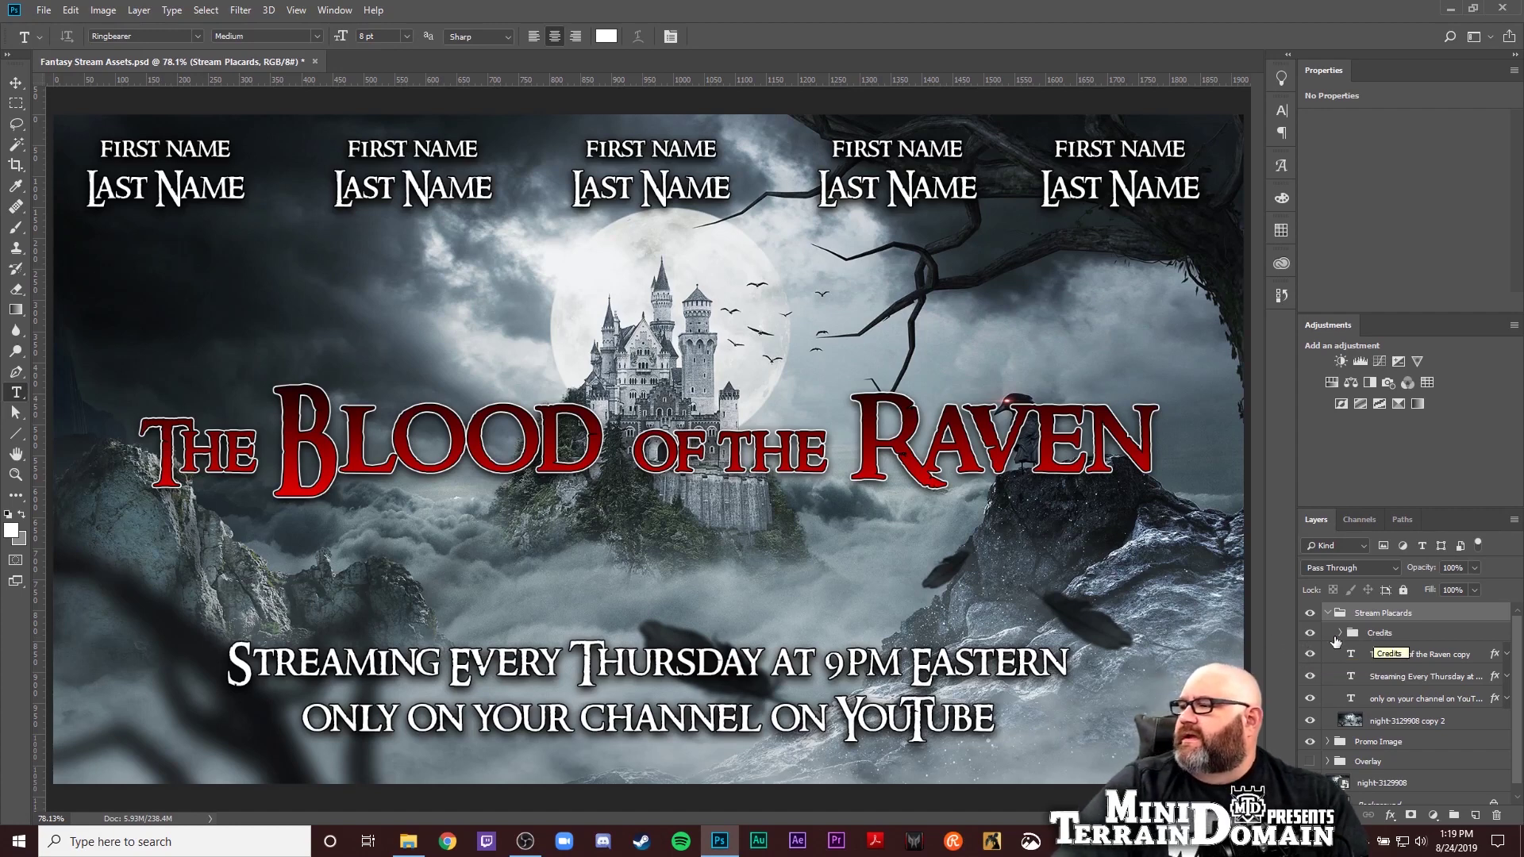
{"action": "left_click", "coordinate": [1379, 683]}
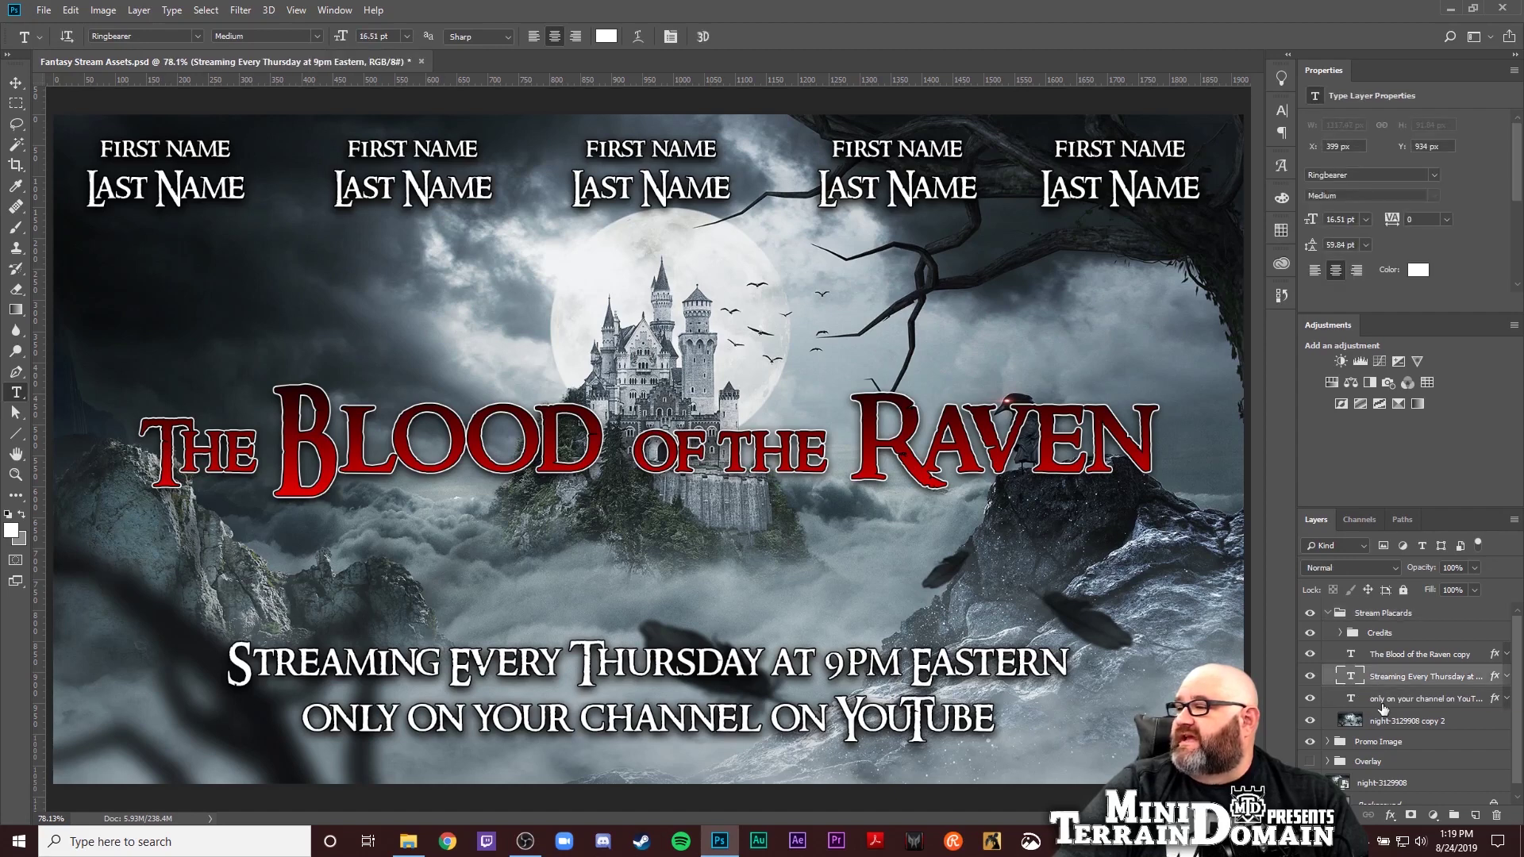
{"action": "left_click", "coordinate": [1383, 702]}
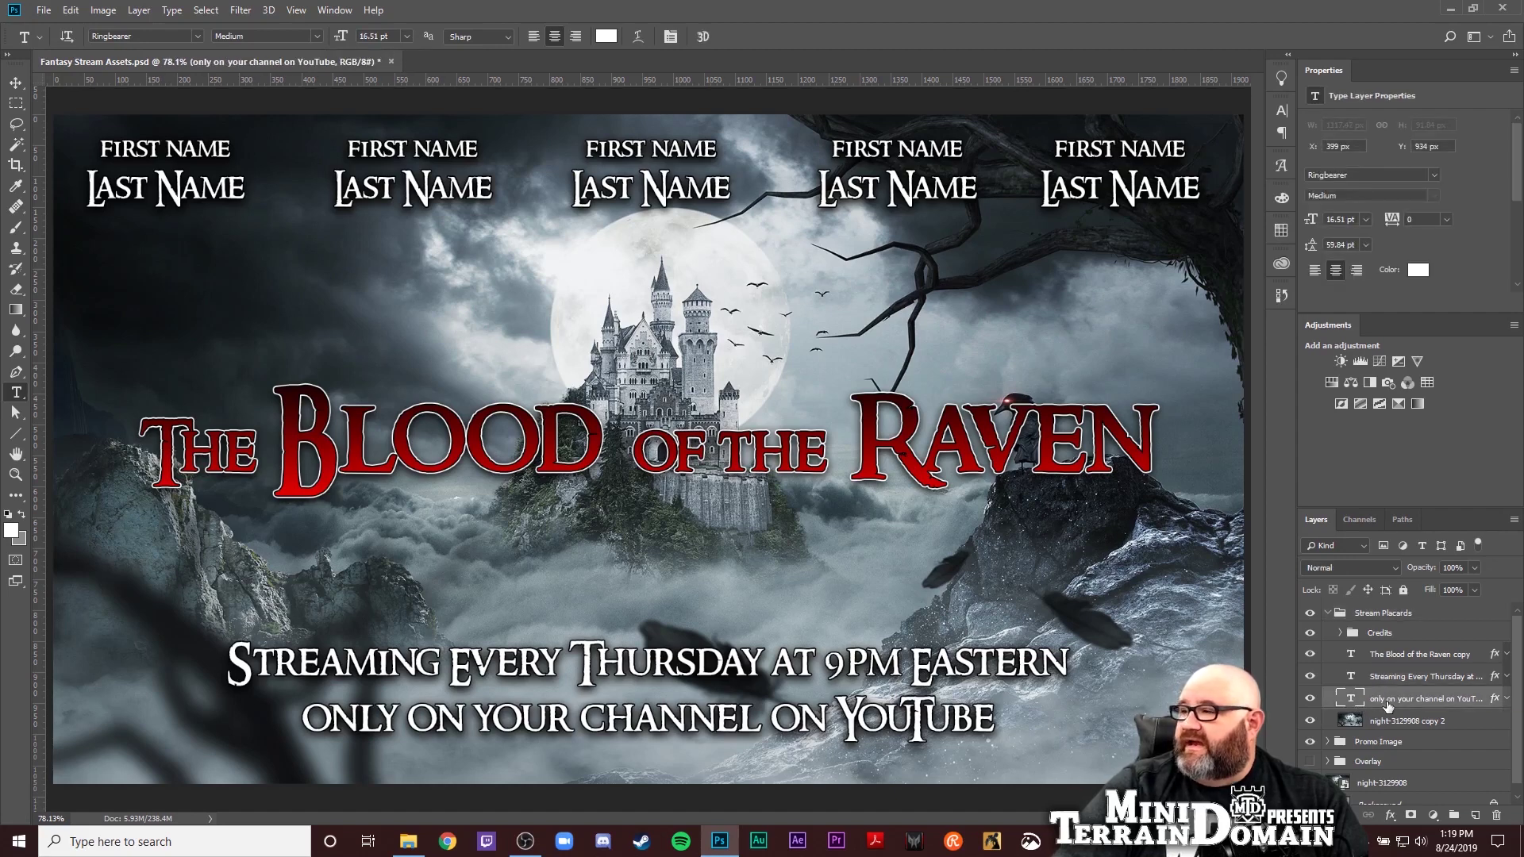
{"action": "key", "text": "Delete"}
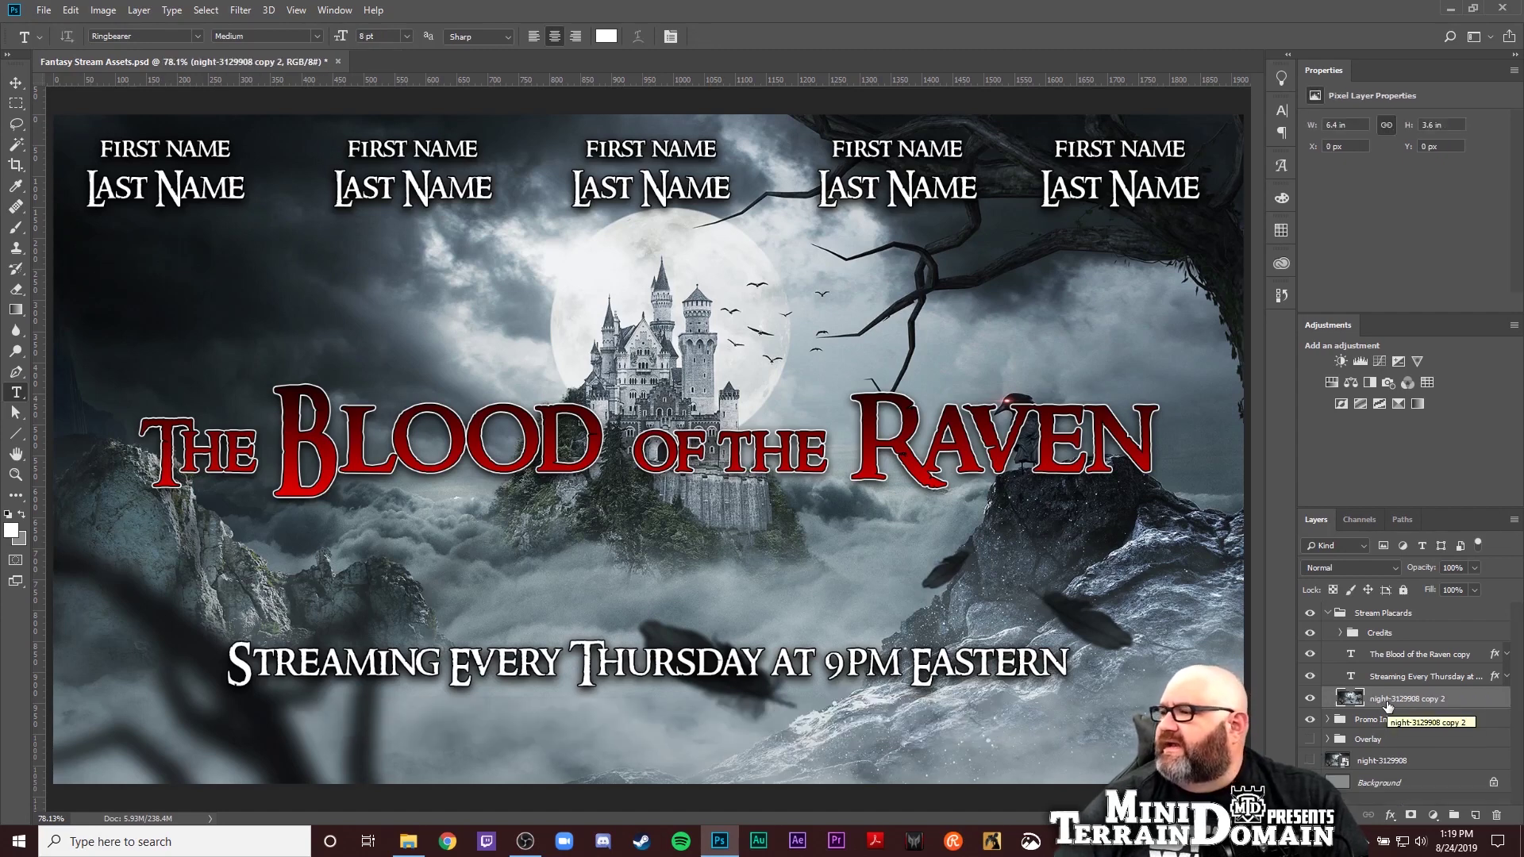
{"action": "left_click", "coordinate": [1309, 722]}
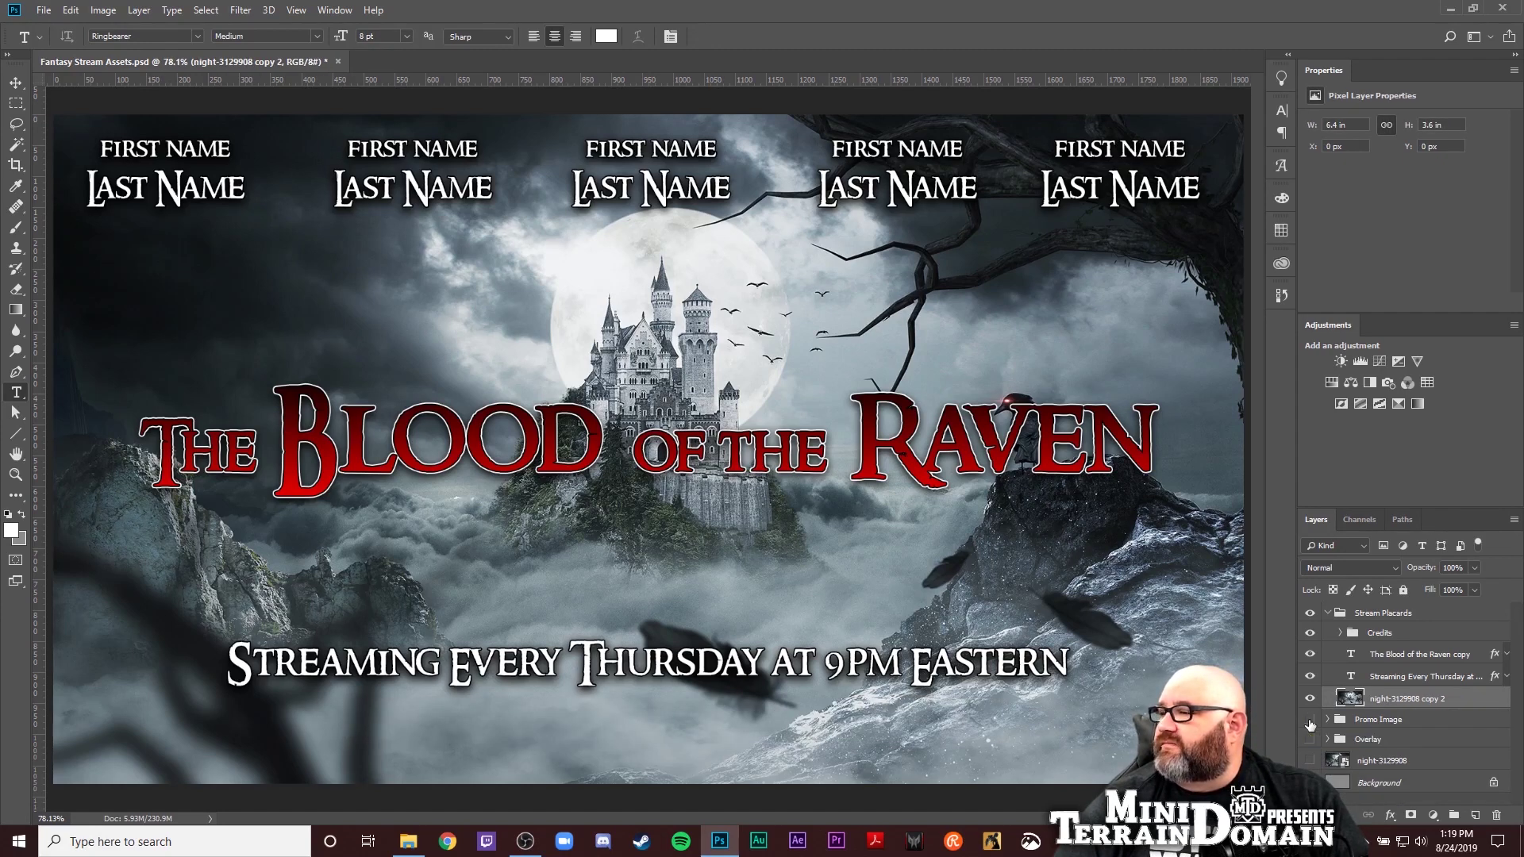
Replace the "Streaming Every Thursday at 9pm Eastern" text in "Stream Placards" with "Stream Starting Soon!"
{"action": "left_click", "coordinate": [1376, 677]}
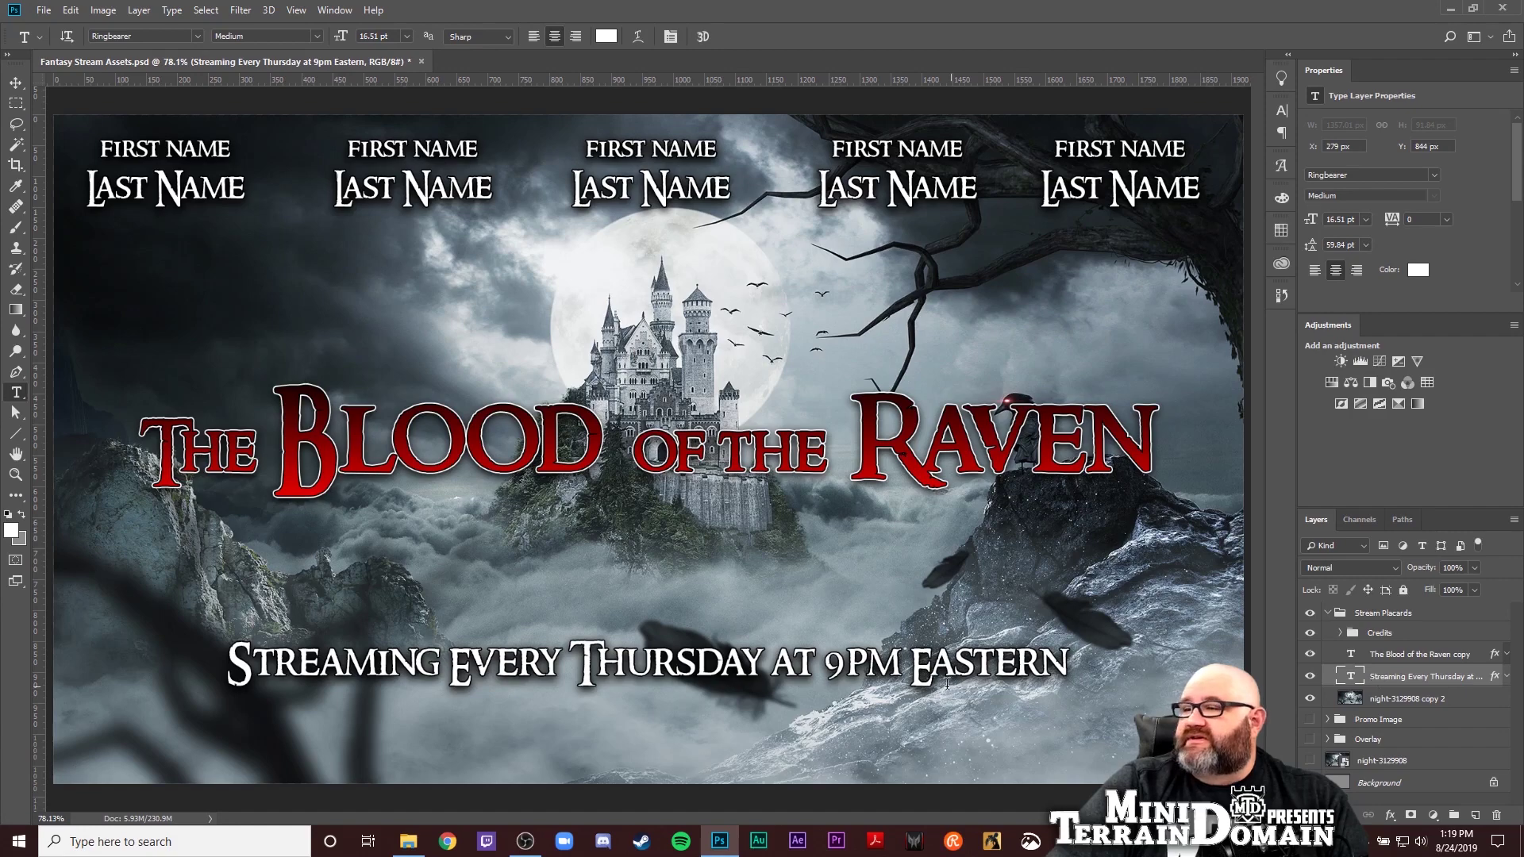
{"action": "triple_click", "coordinate": [712, 671]}
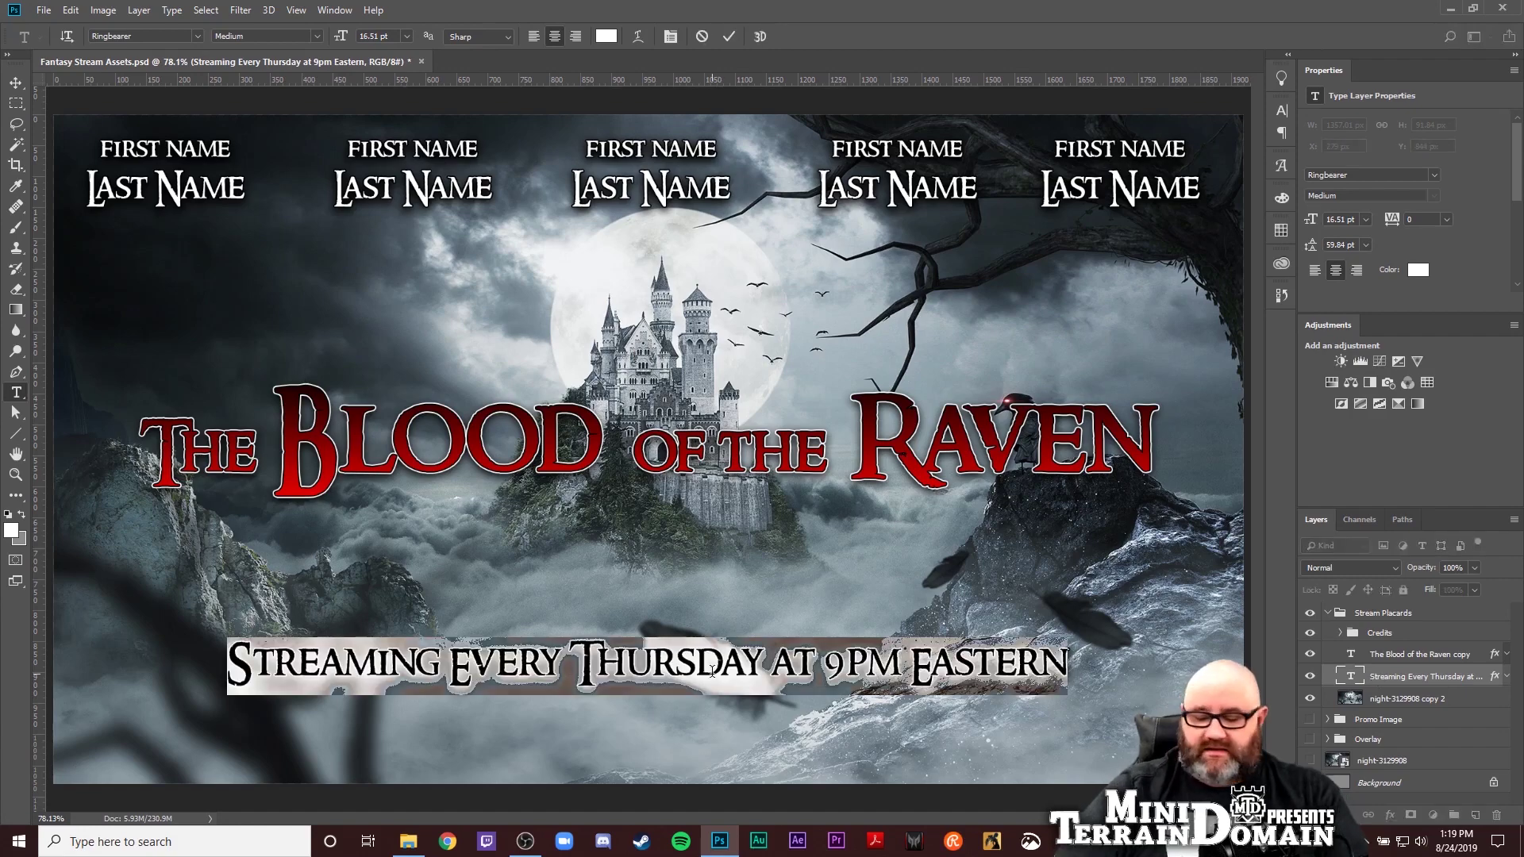
{"action": "type", "text": "St"}
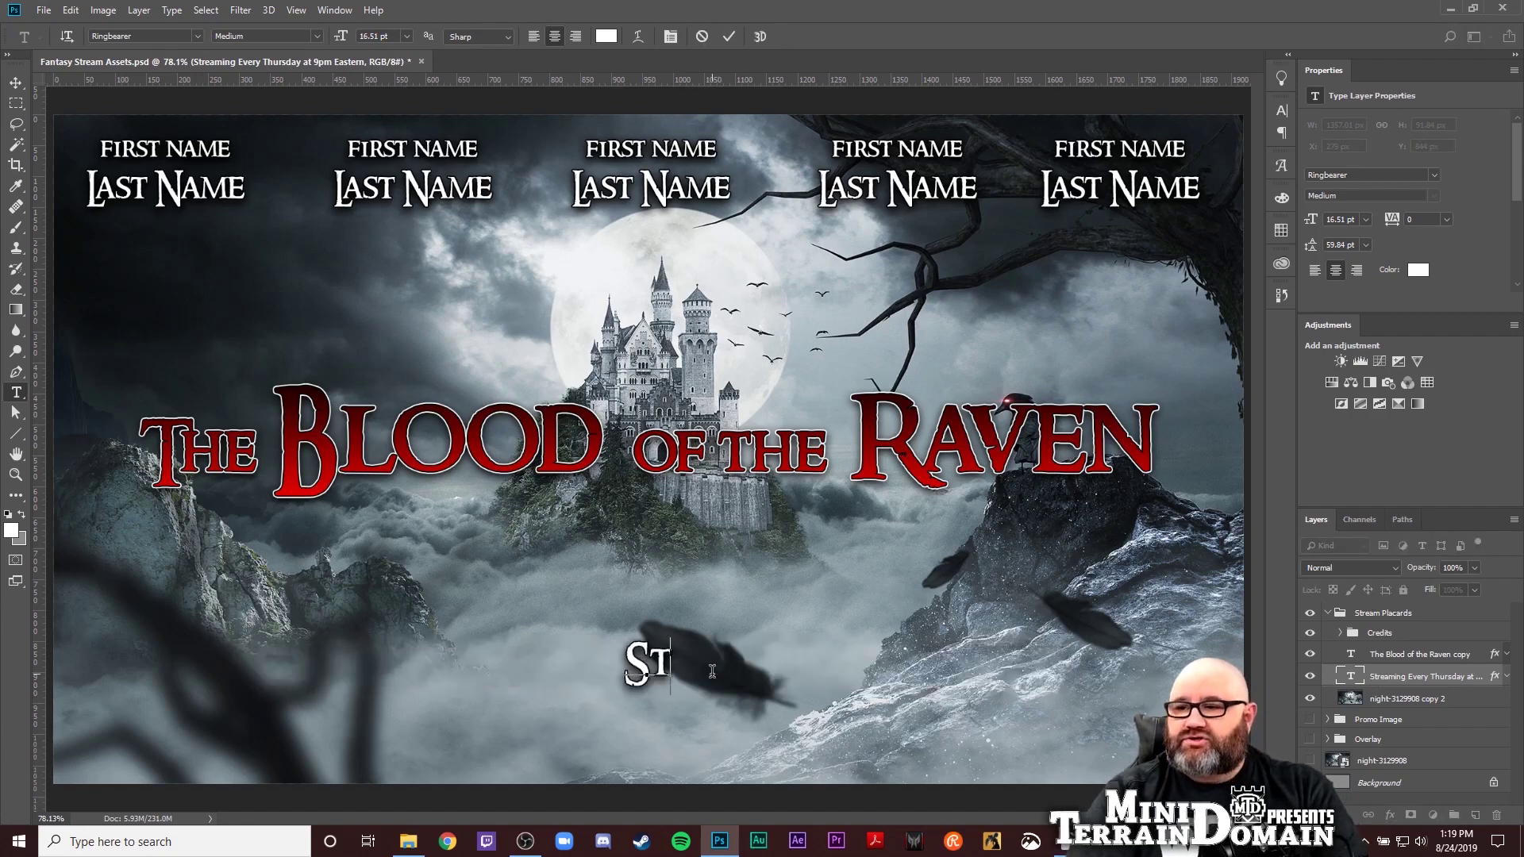
{"action": "type", "text": "ream"}
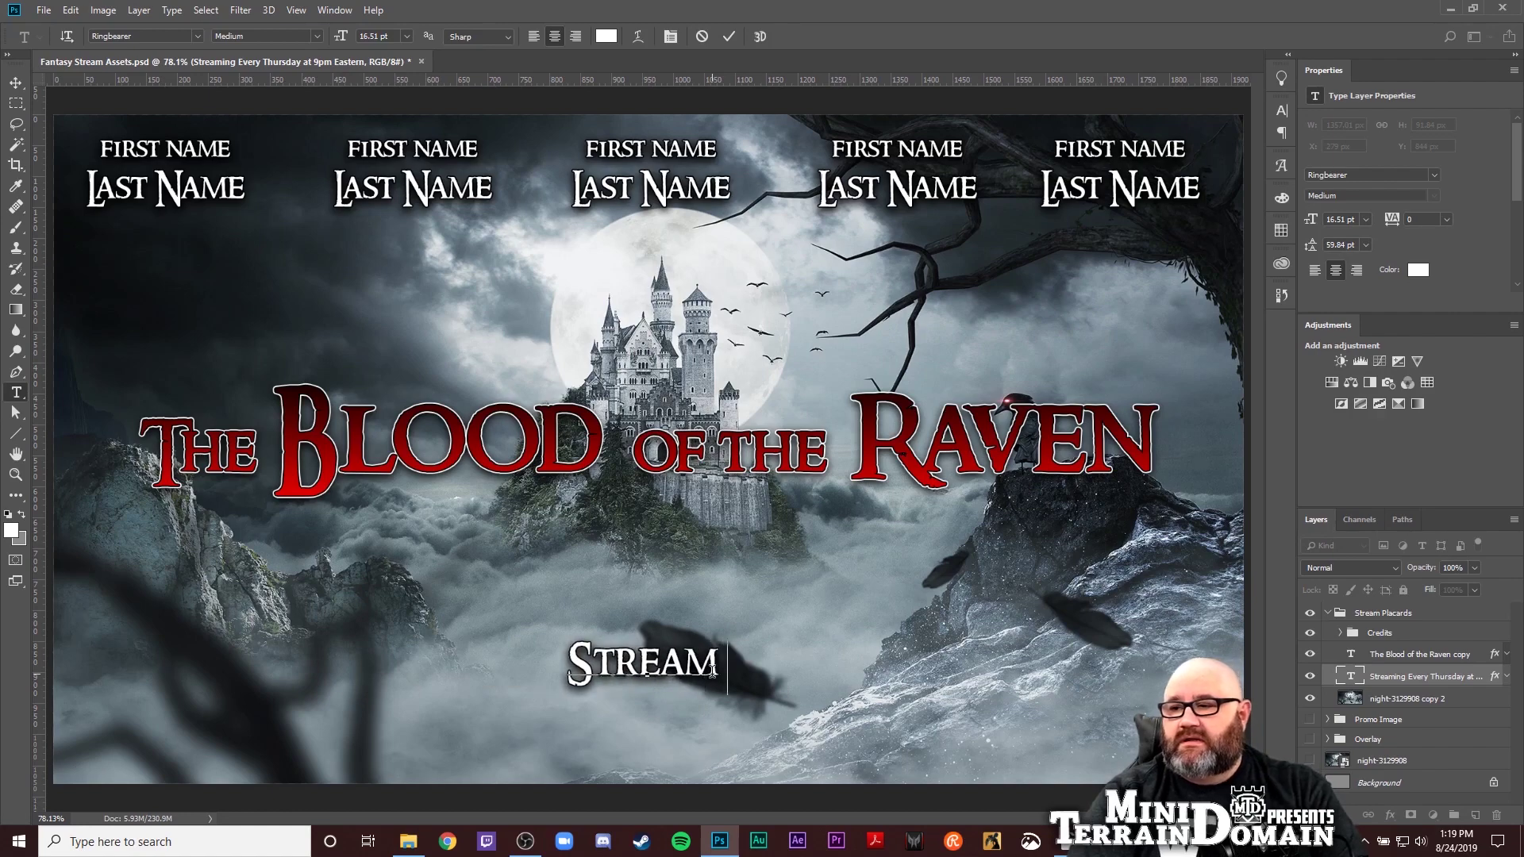
{"action": "type", "text": " Start"}
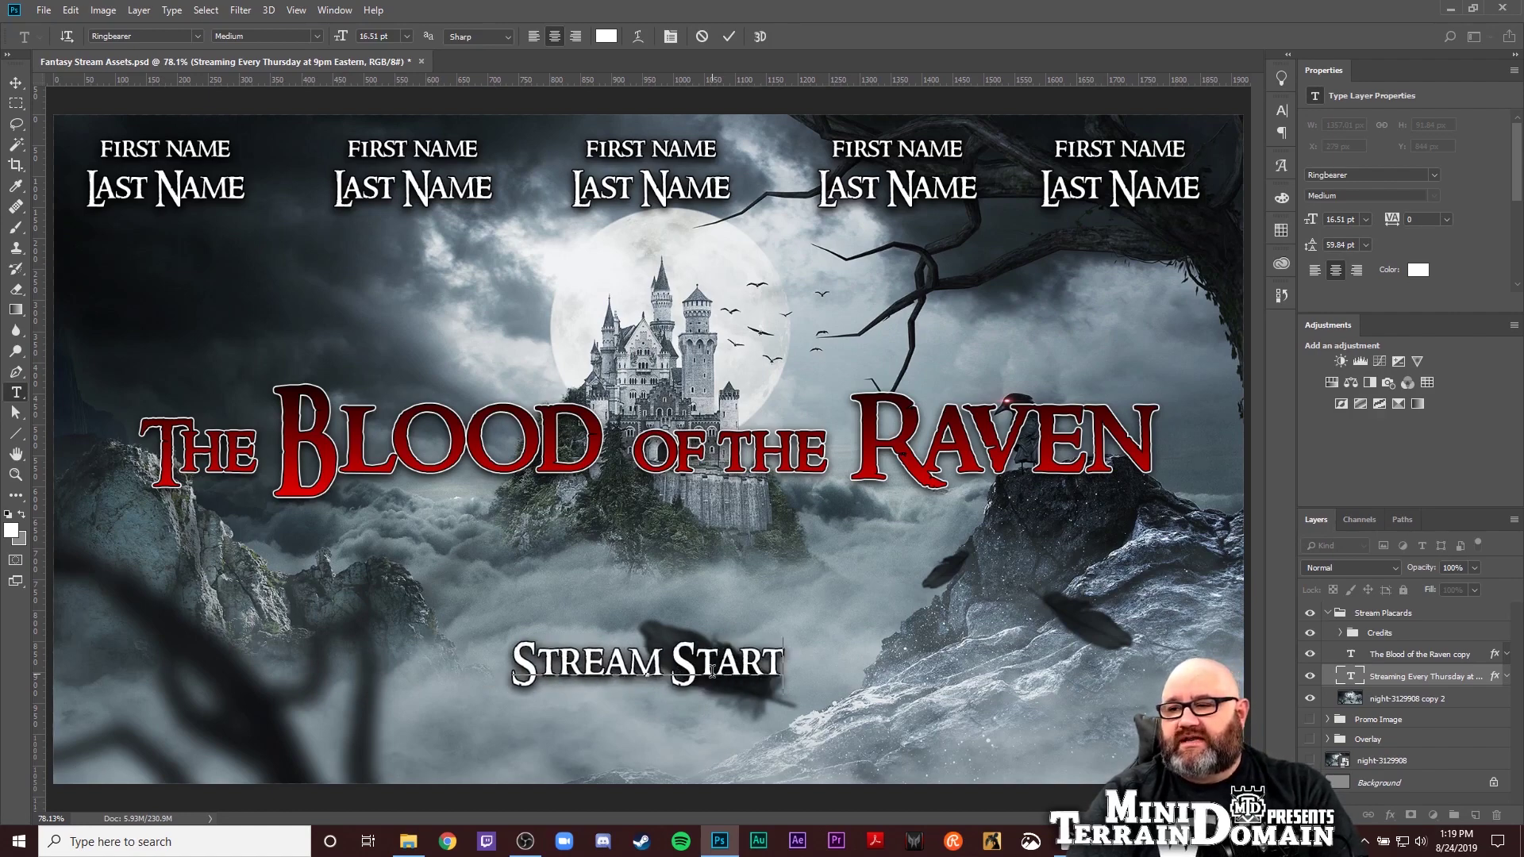
{"action": "type", "text": "ing Soon!"}
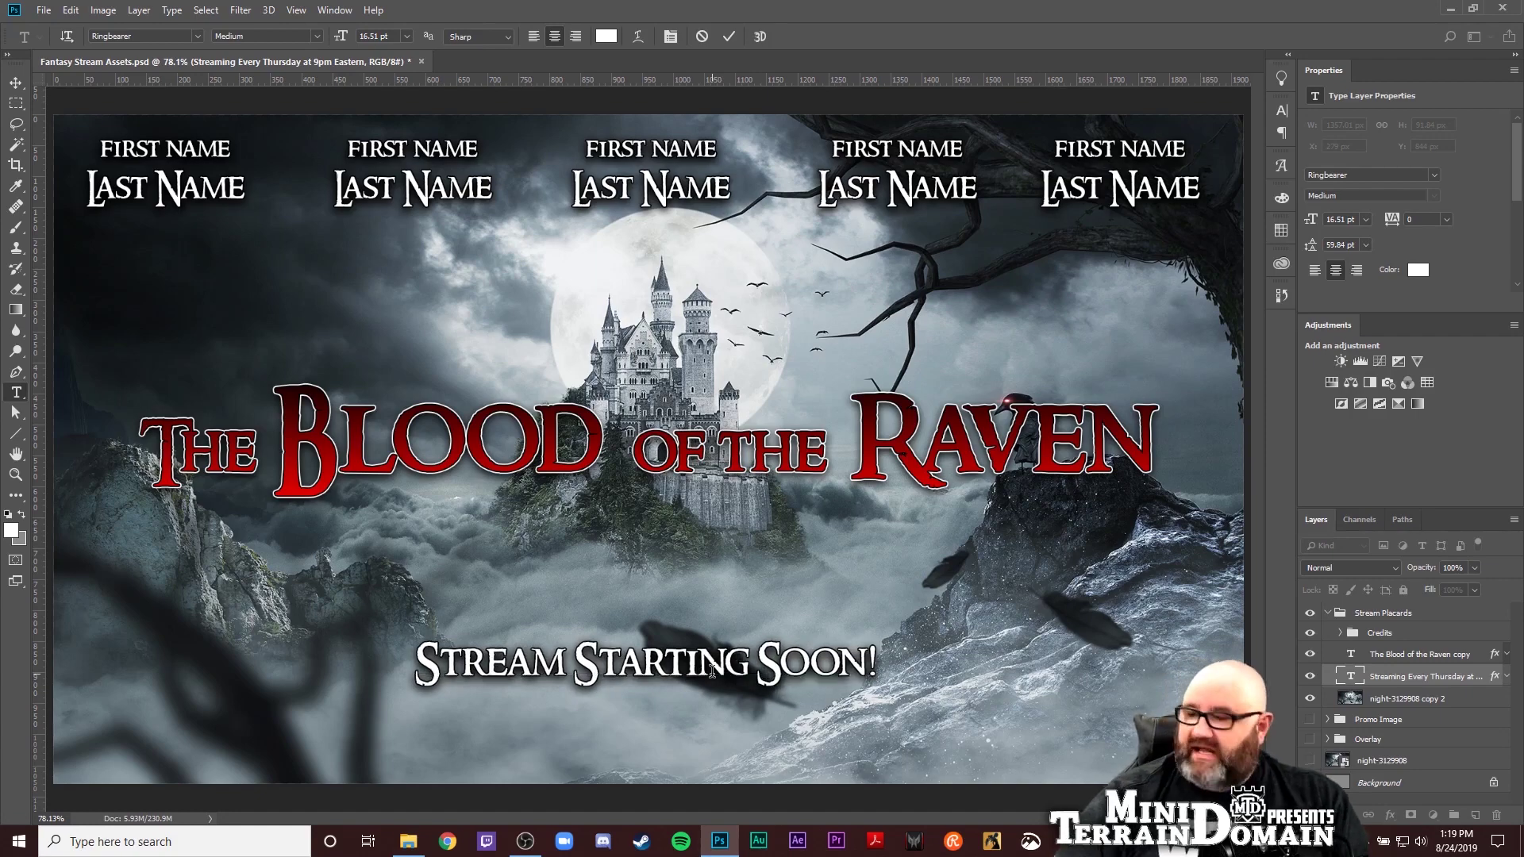
{"action": "key", "text": "ctrl+Return"}
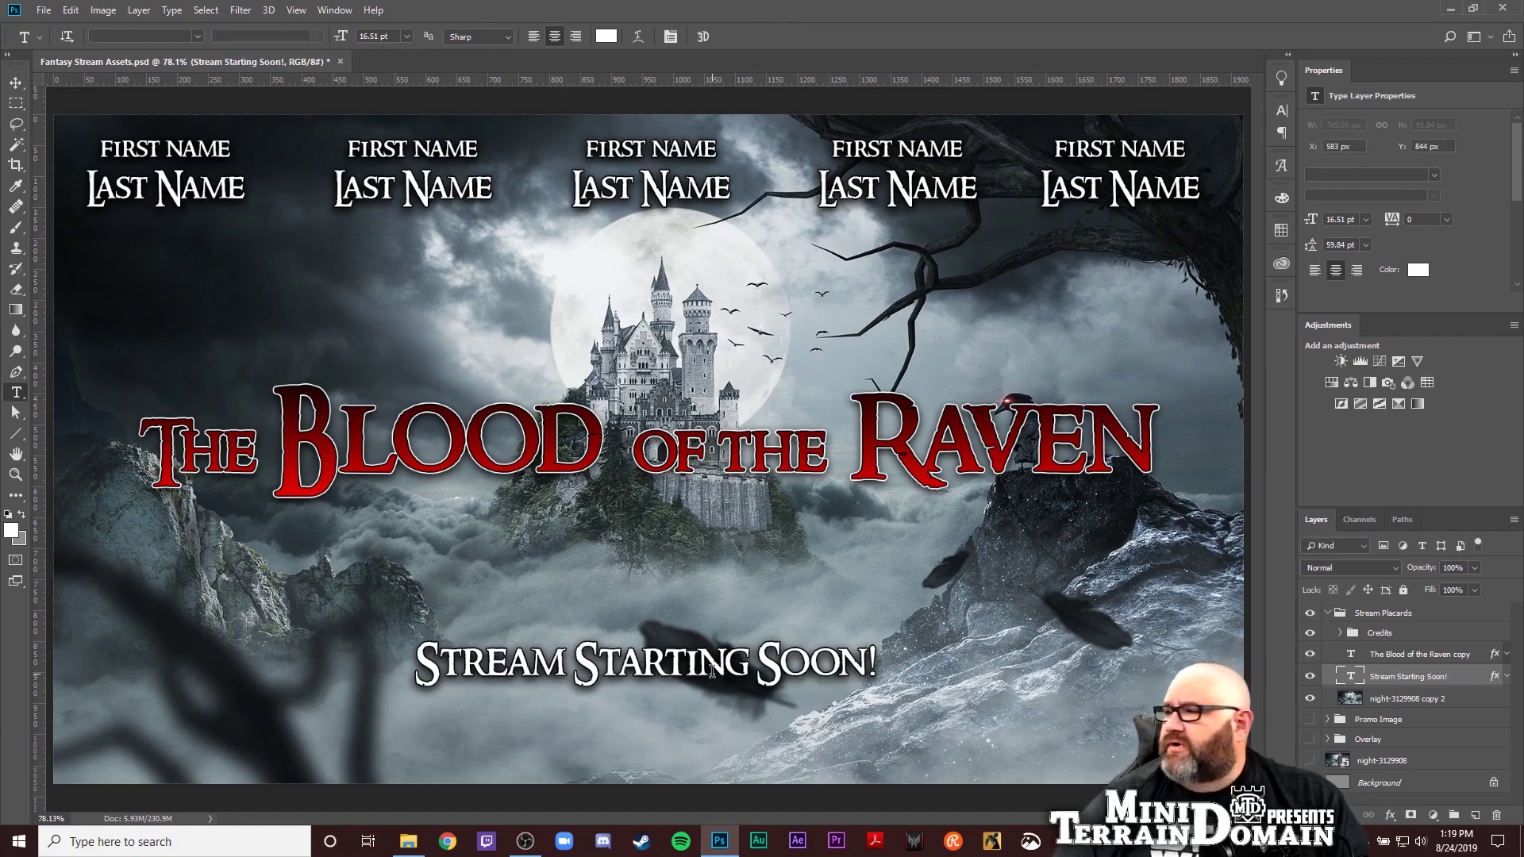
Enlarge the "Stream Starting Soon!" text to about 187% and place it at X 257 px, Y 799 px
{"action": "key", "text": "ctrl+t"}
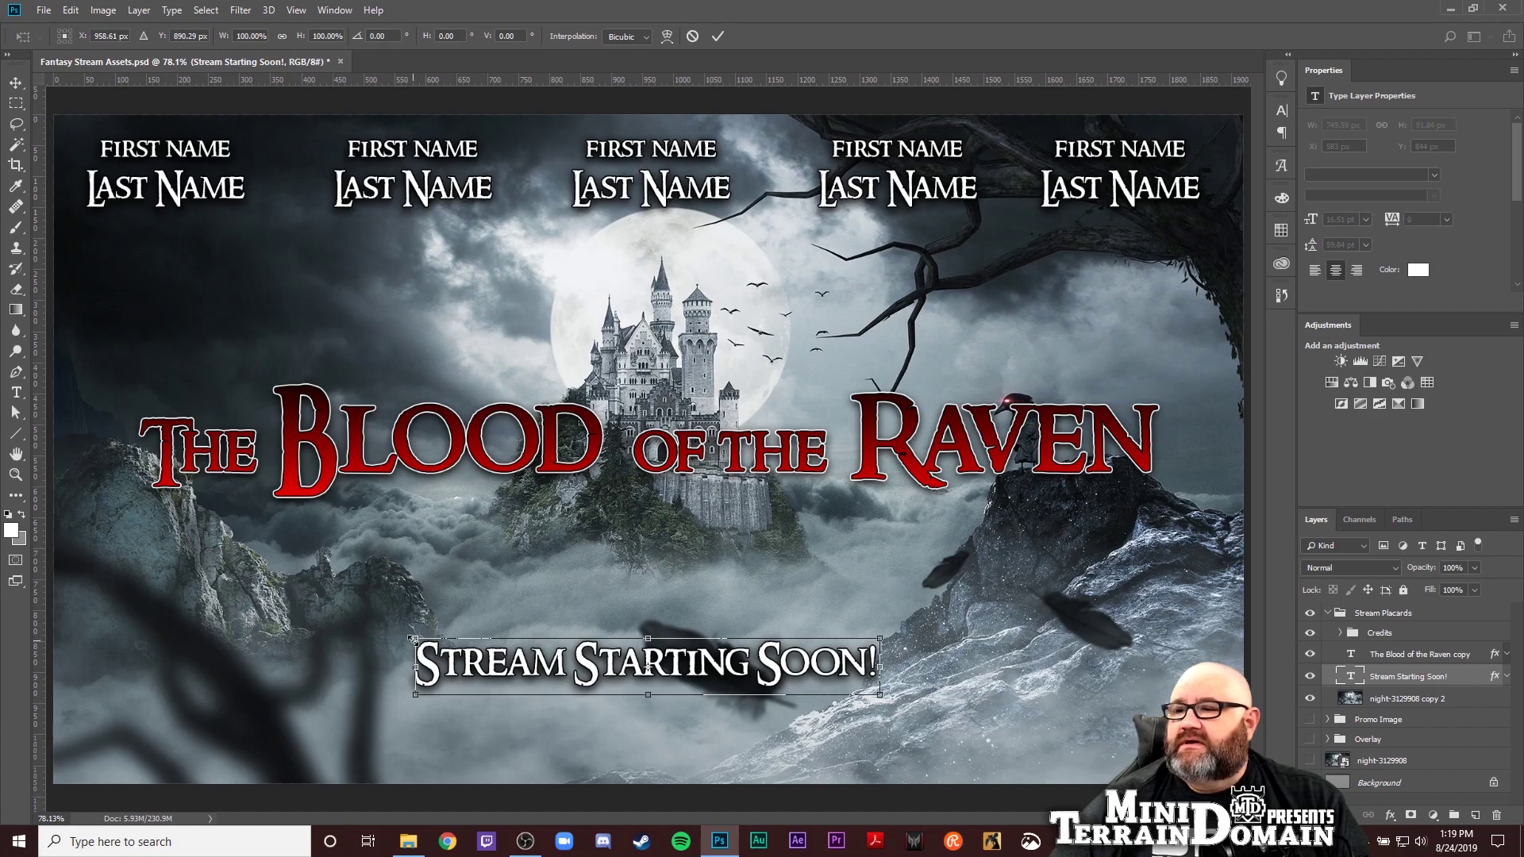
{"action": "left_click_drag", "start_coordinate": [412, 637], "coordinate": [221, 530]}
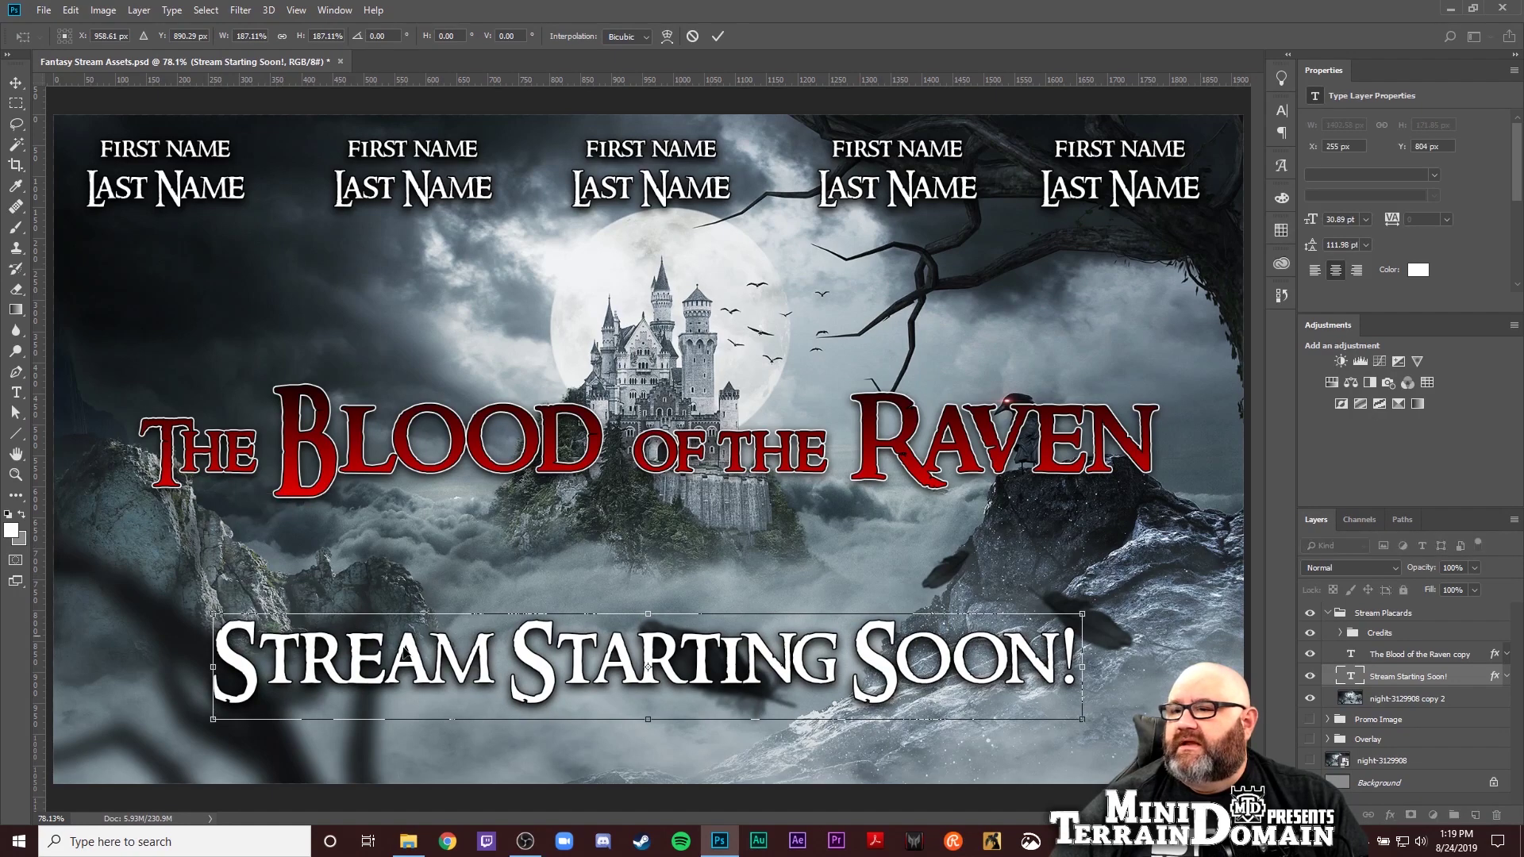
{"action": "mouse_move", "coordinate": [496, 659]}
{"action": "left_mouse_down"}
{"action": "mouse_move", "coordinate": [558, 658]}
{"action": "mouse_move", "coordinate": [497, 658]}
{"action": "left_mouse_up"}
{"action": "key", "text": "Return"}
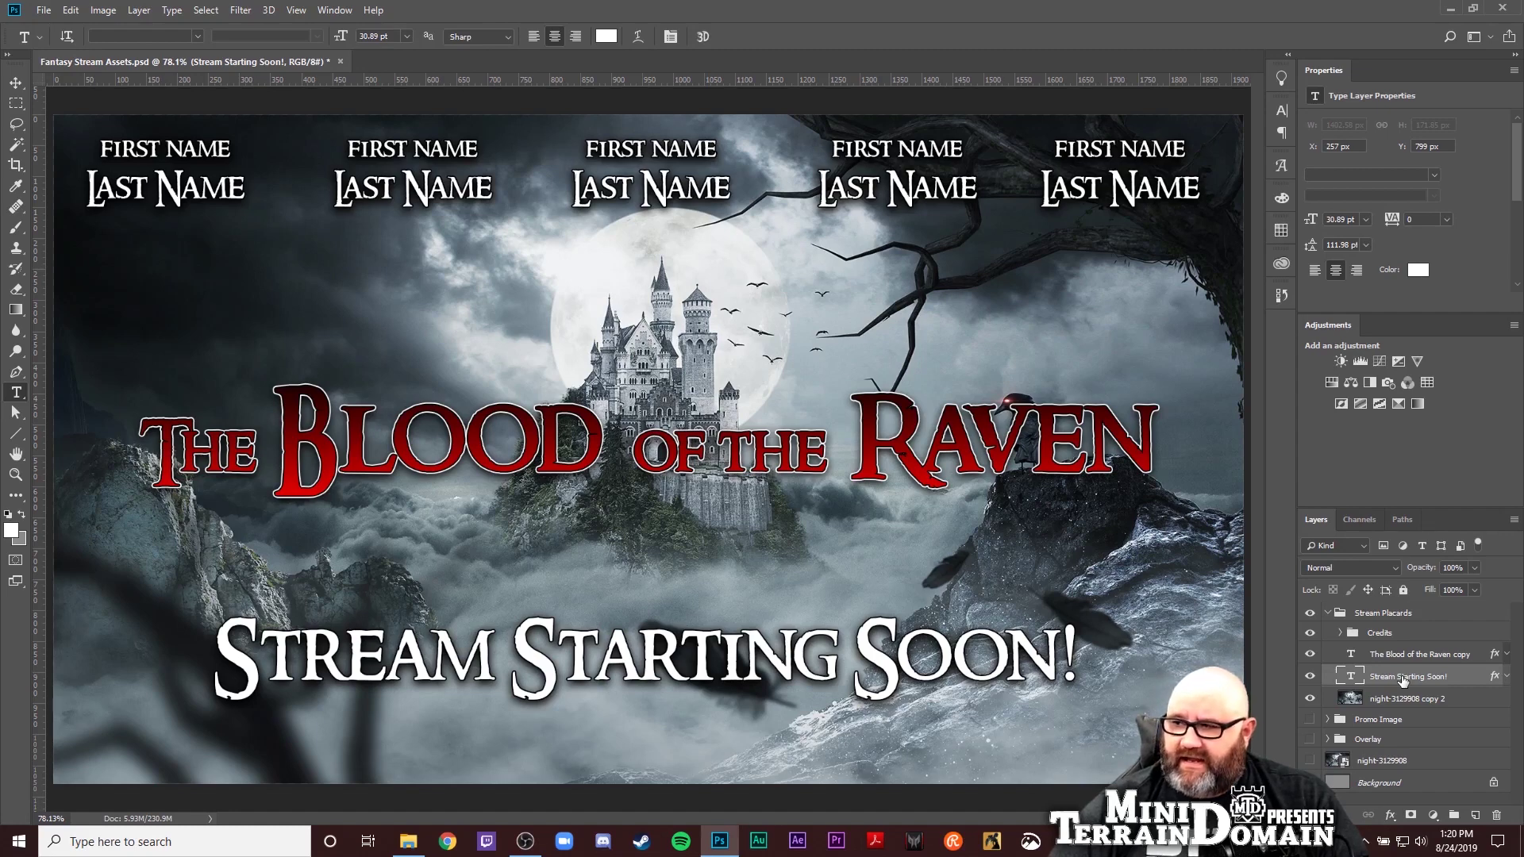
Duplicate the "Stream Starting Soon!" text layer, hide the original, and change the copy's text to "We will Return Shortly!"
{"action": "key", "text": "ctrl+j"}
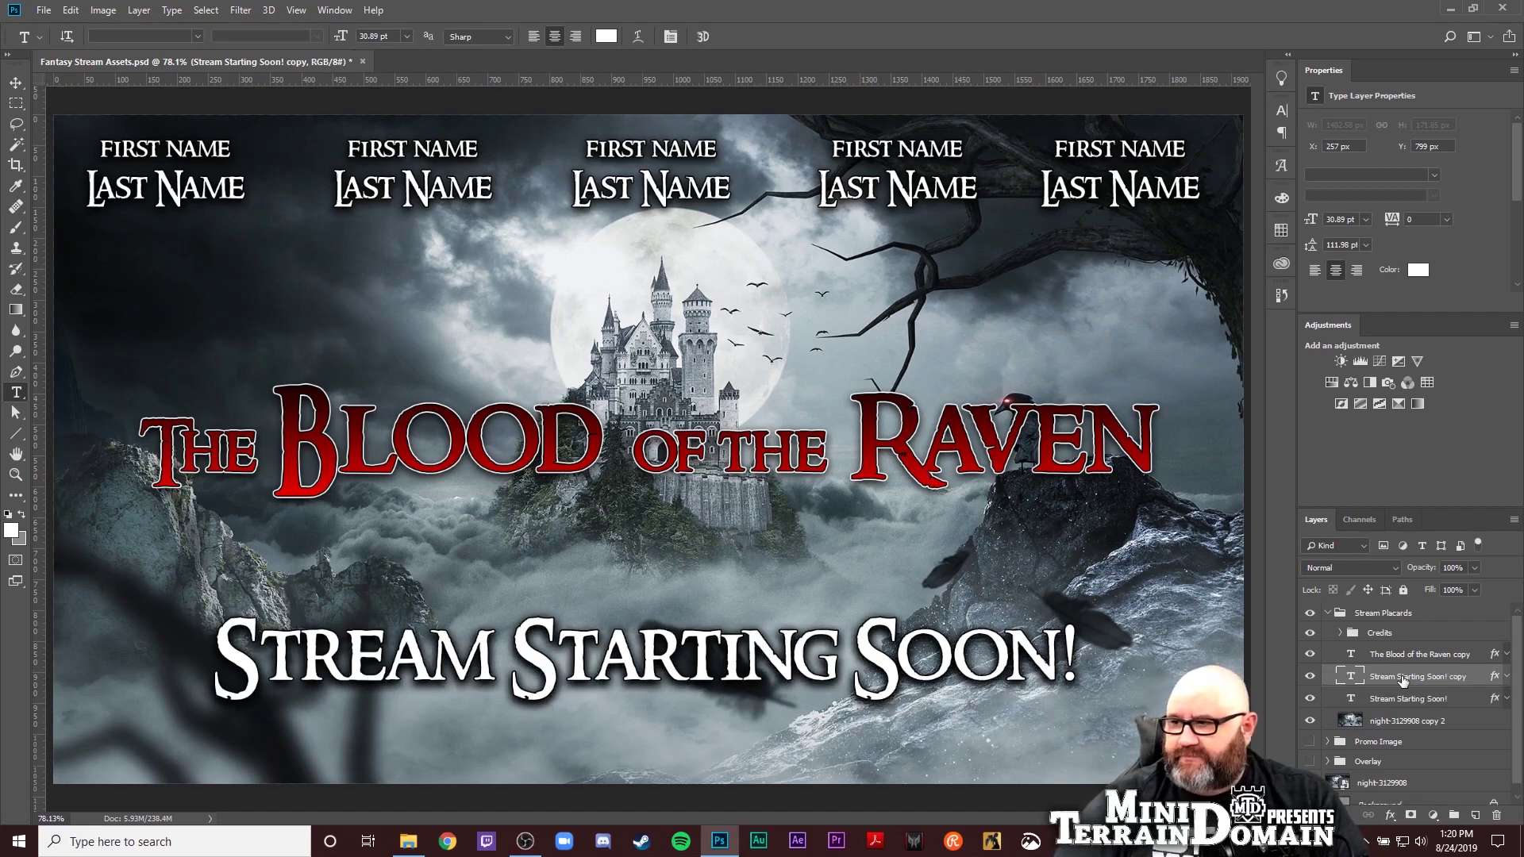
{"action": "left_click", "coordinate": [1310, 699]}
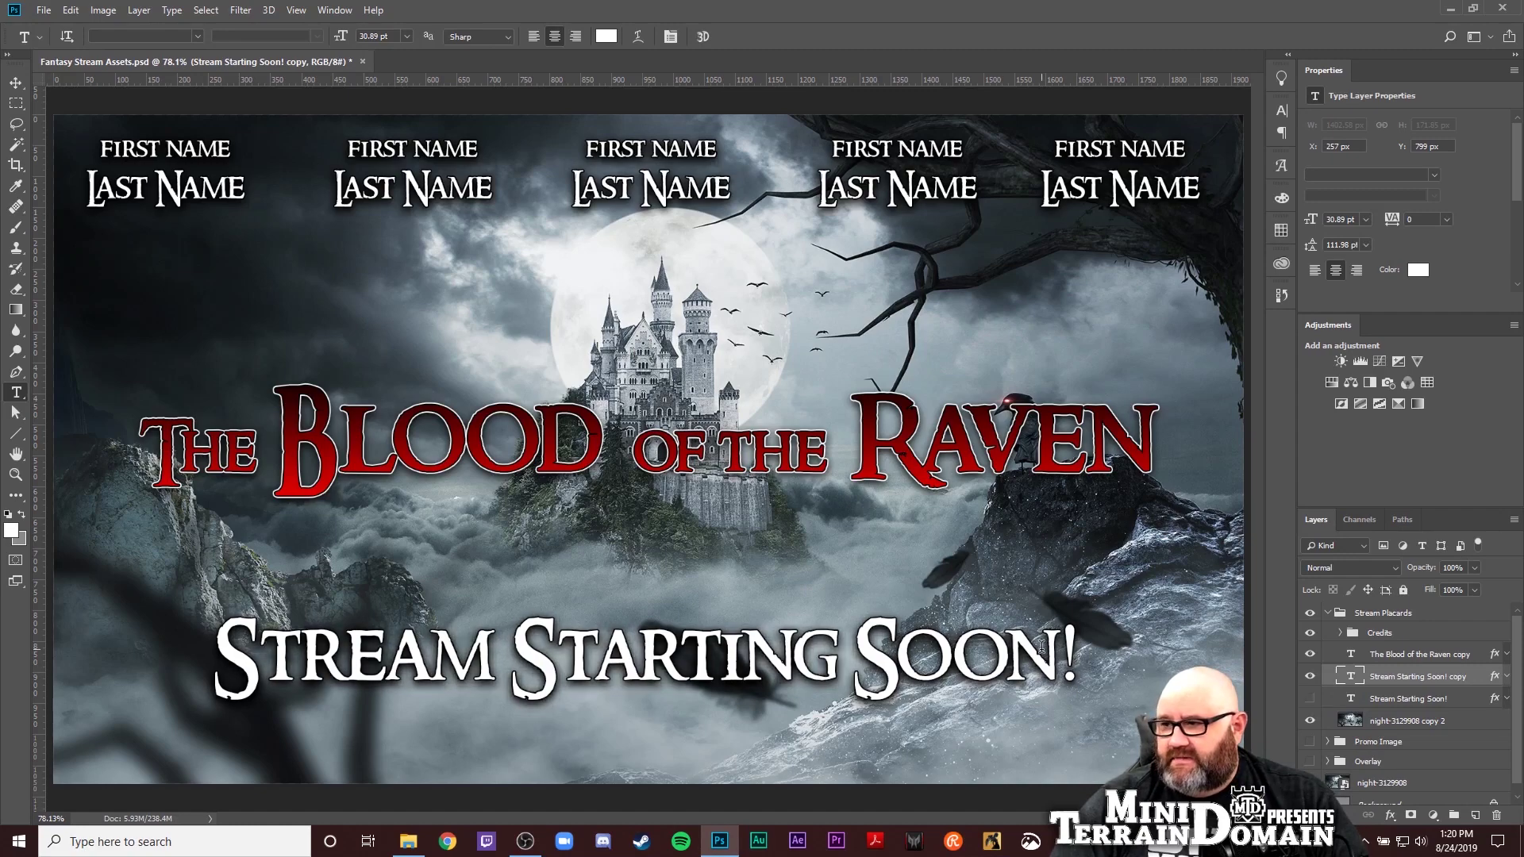
{"action": "double_click", "coordinate": [794, 661]}
{"action": "key", "text": "ctrl+a"}
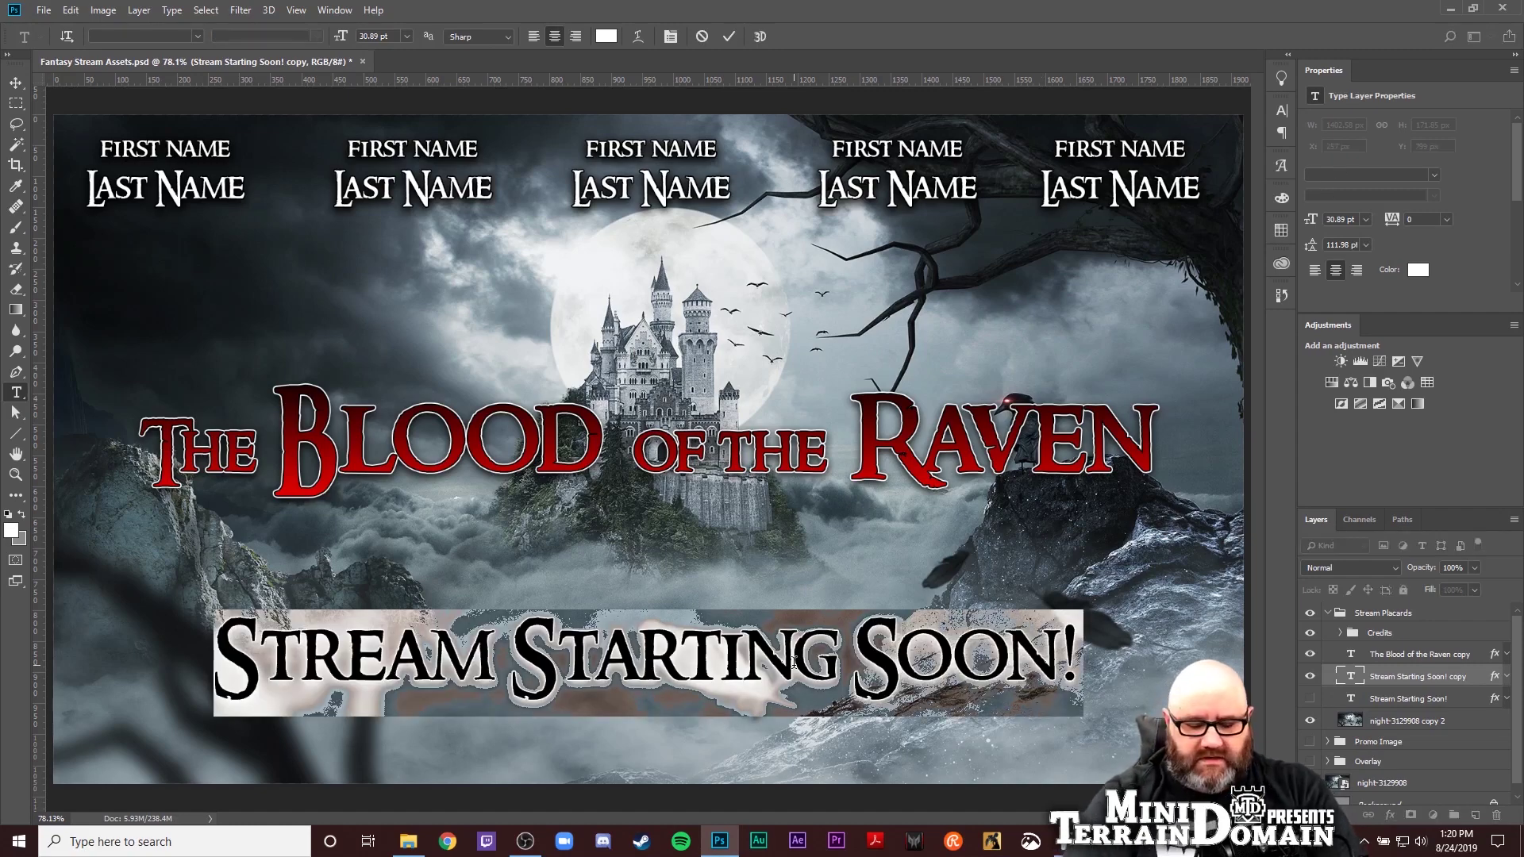
{"action": "type", "text": "We w"}
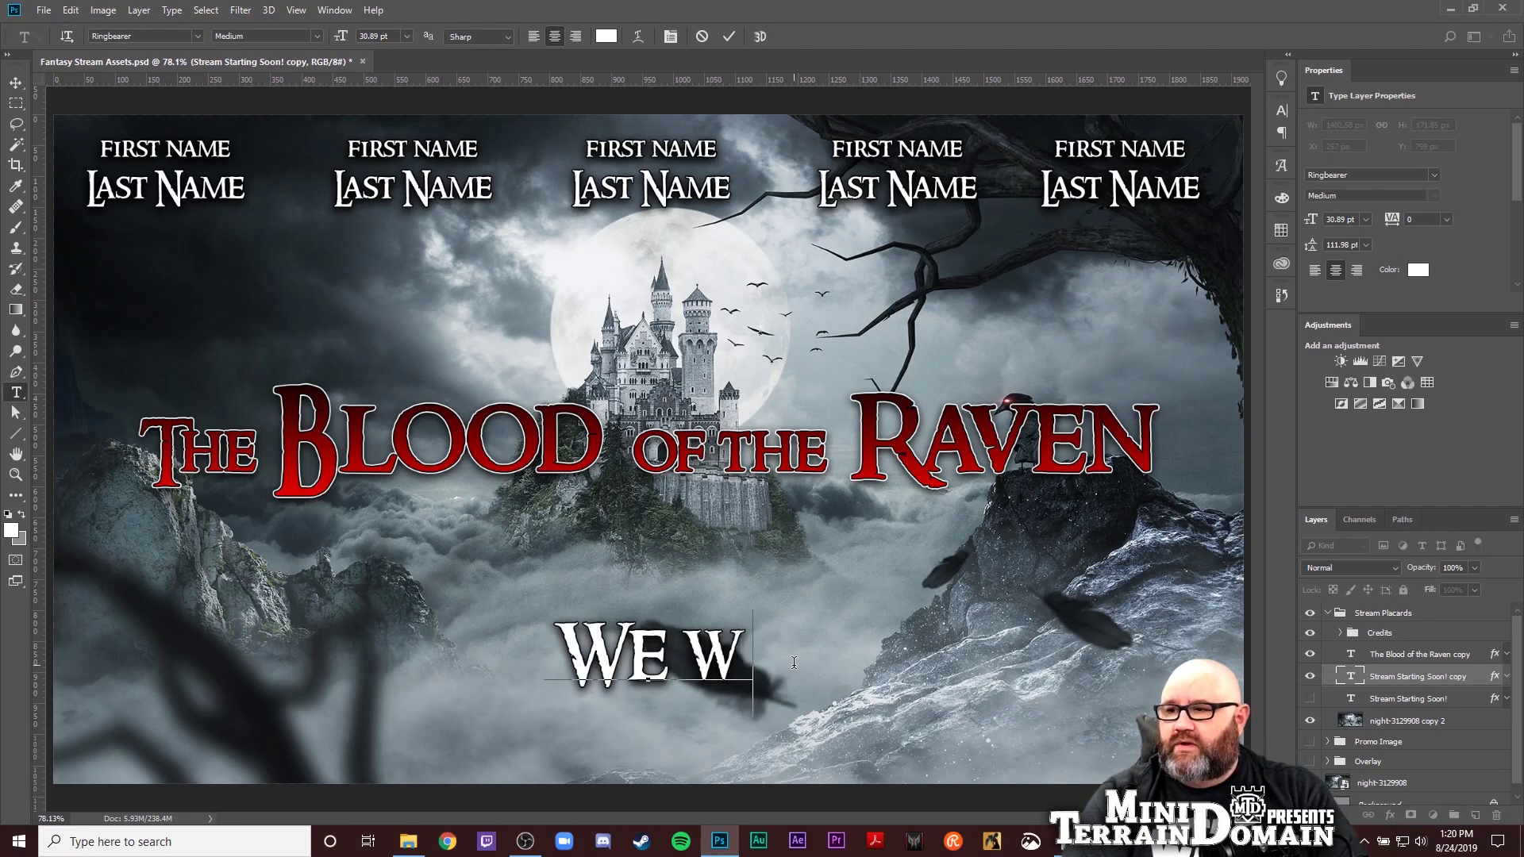
{"action": "type", "text": "ill Retu"}
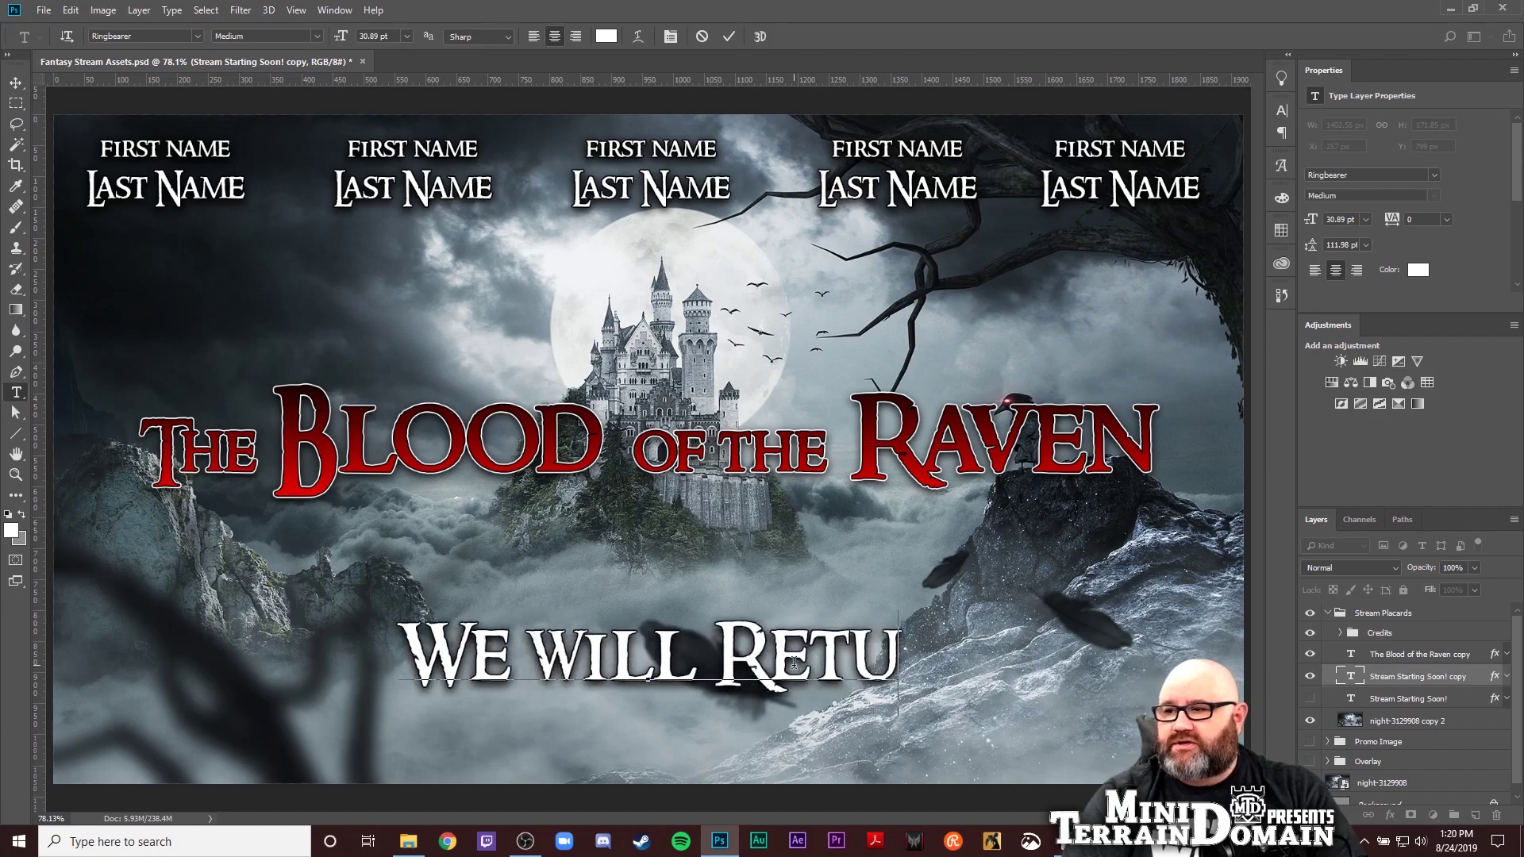
{"action": "type", "text": "rn Shor"}
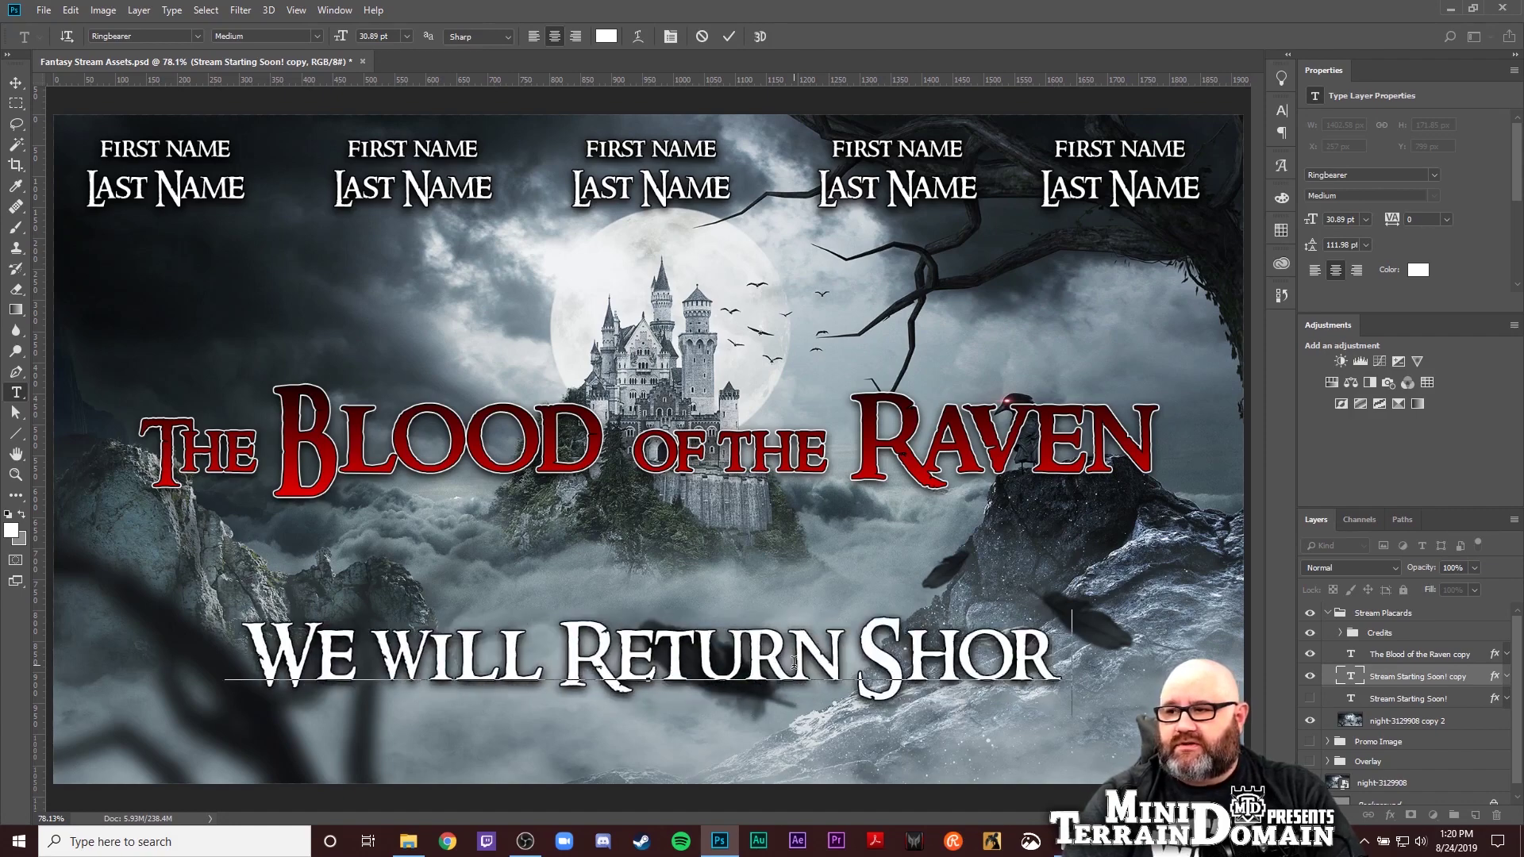
{"action": "type", "text": "tly!"}
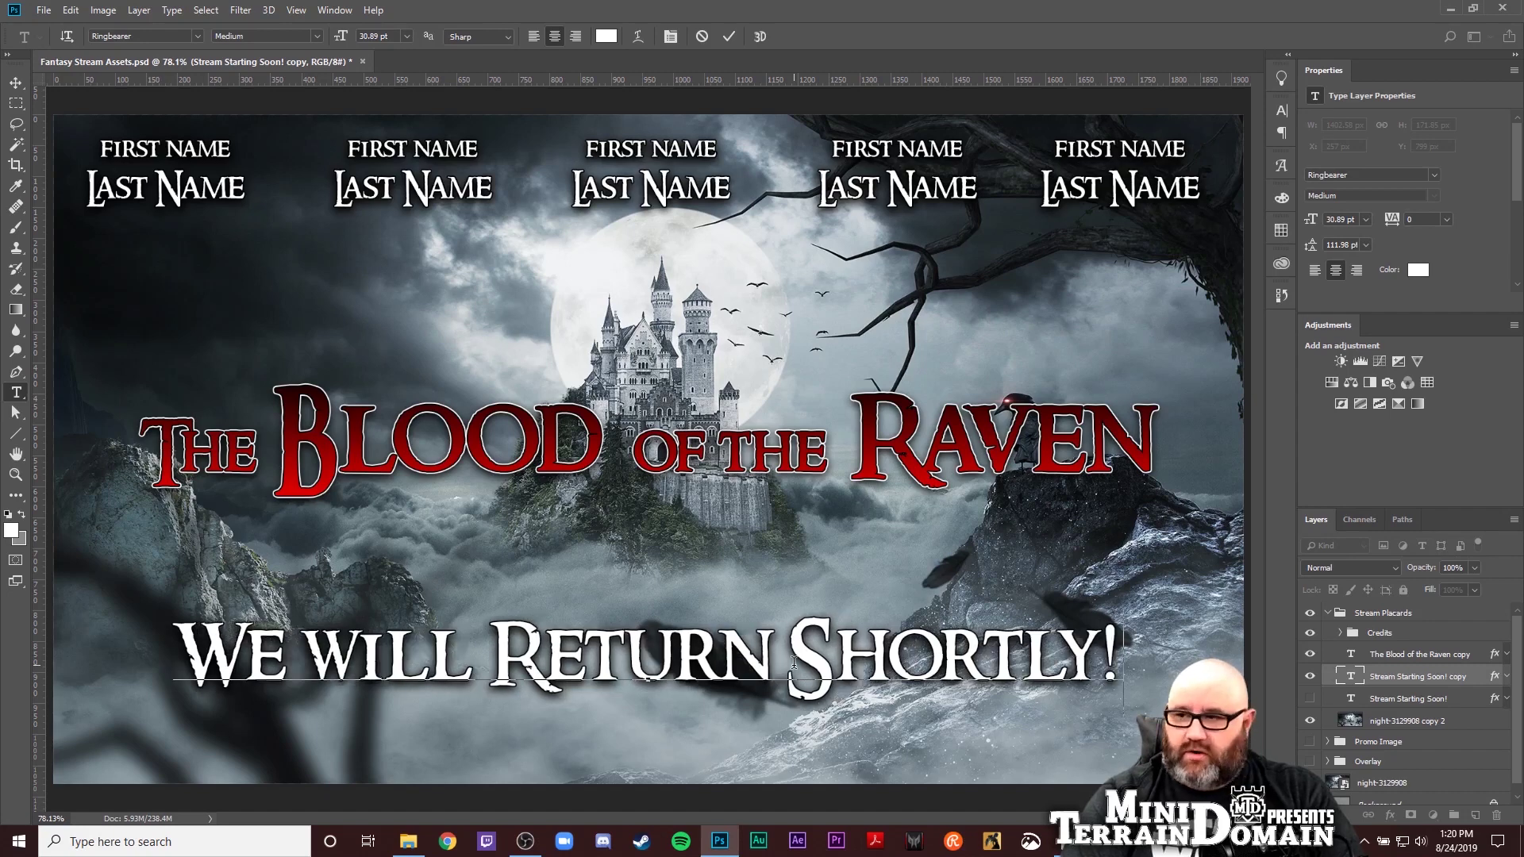
{"action": "key", "text": "ctrl+Return"}
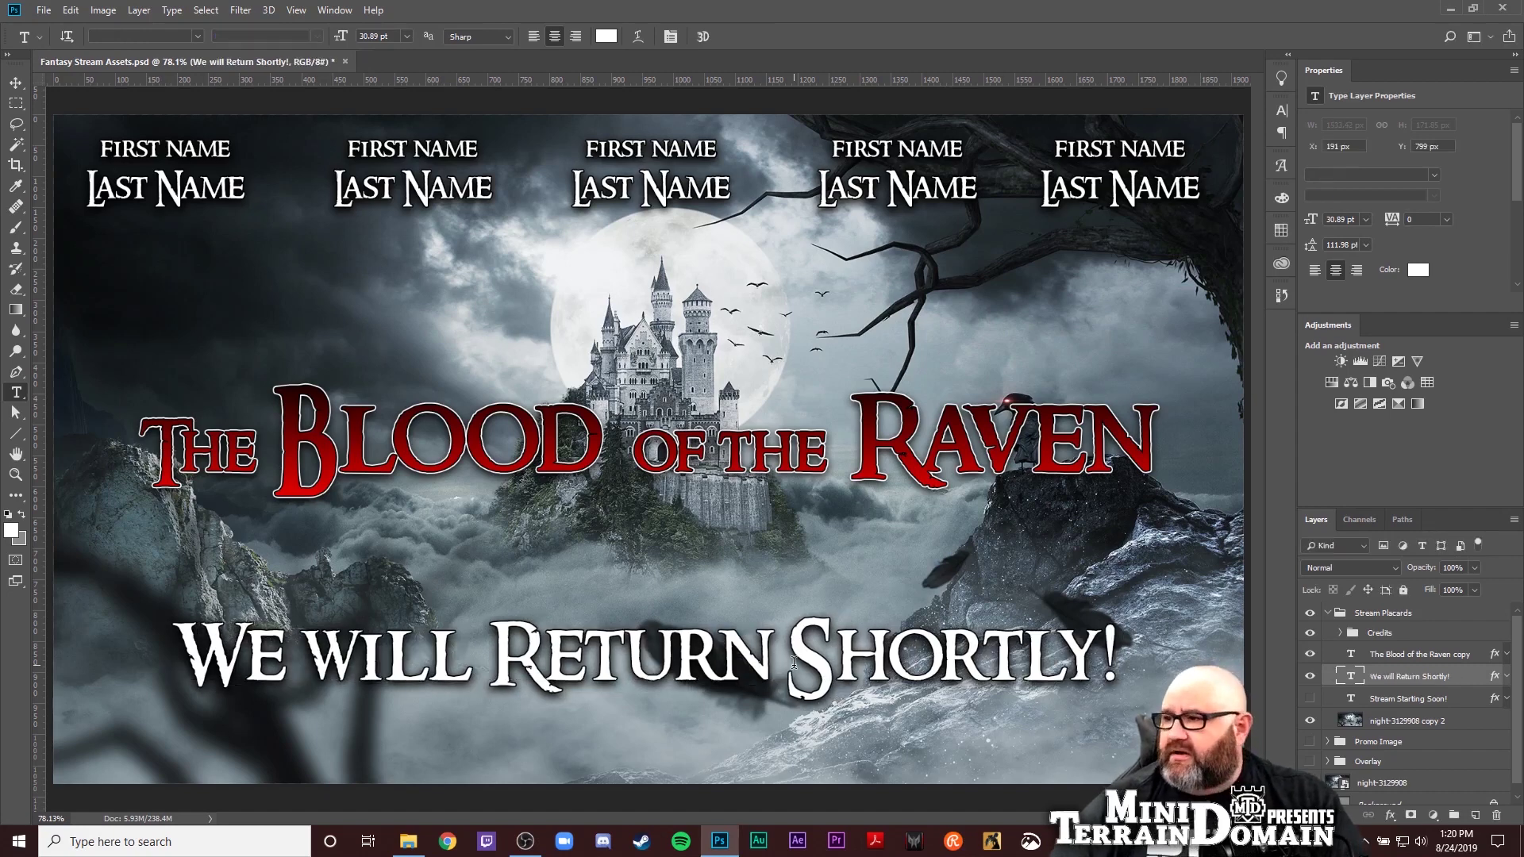
Duplicate the "We will Return Shortly!" text layer, hide the original, and change the copy's text to "Thanks for Watching!"
{"action": "key", "text": "ctrl+j"}
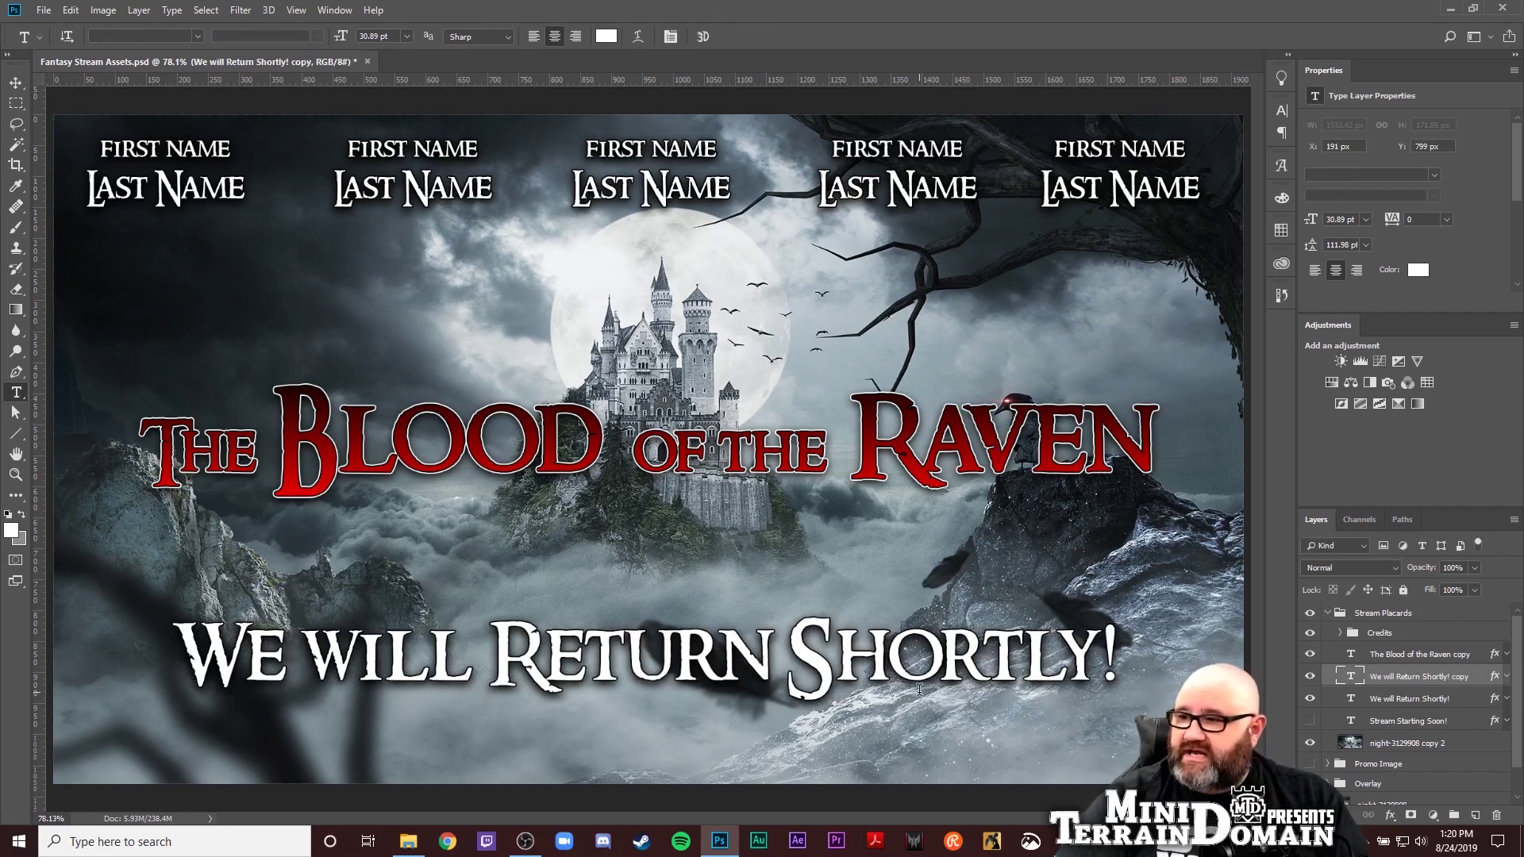
{"action": "left_click", "coordinate": [1309, 698]}
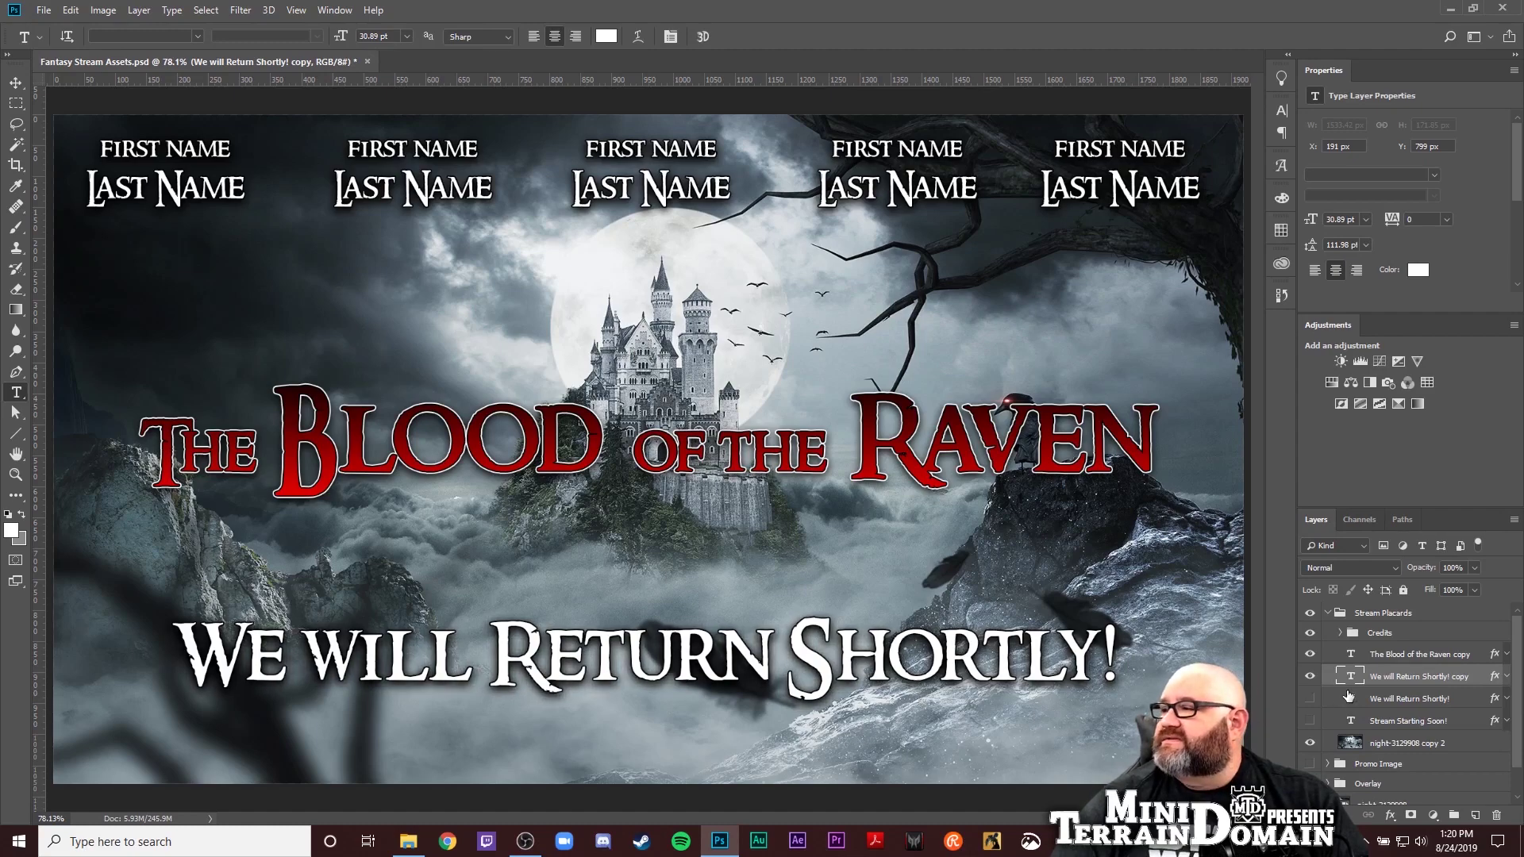
{"action": "triple_click", "coordinate": [780, 649]}
{"action": "type", "text": "Thanks"}
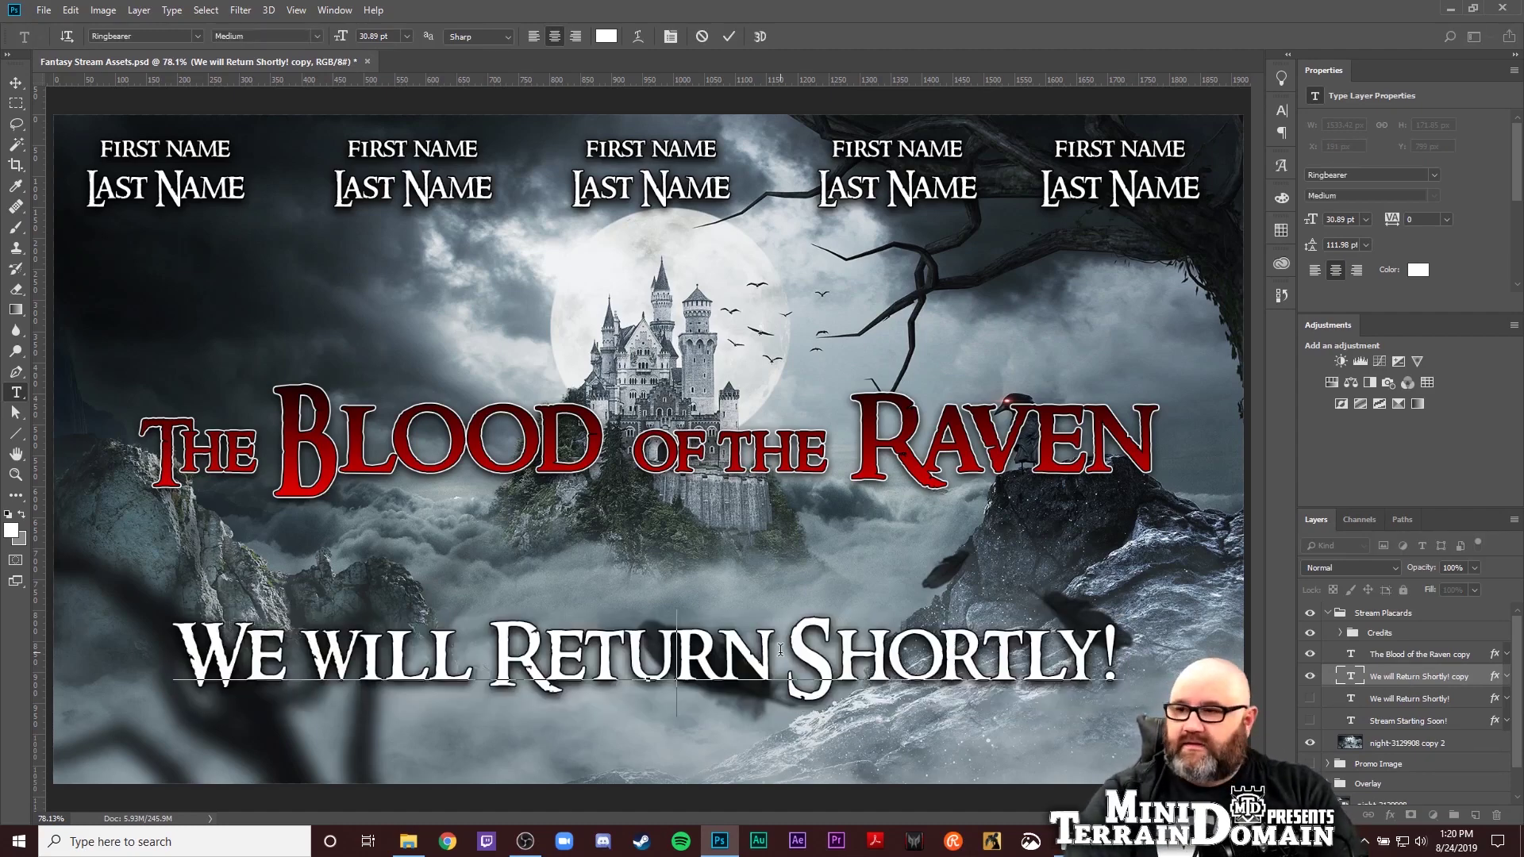
{"action": "type", "text": " for"}
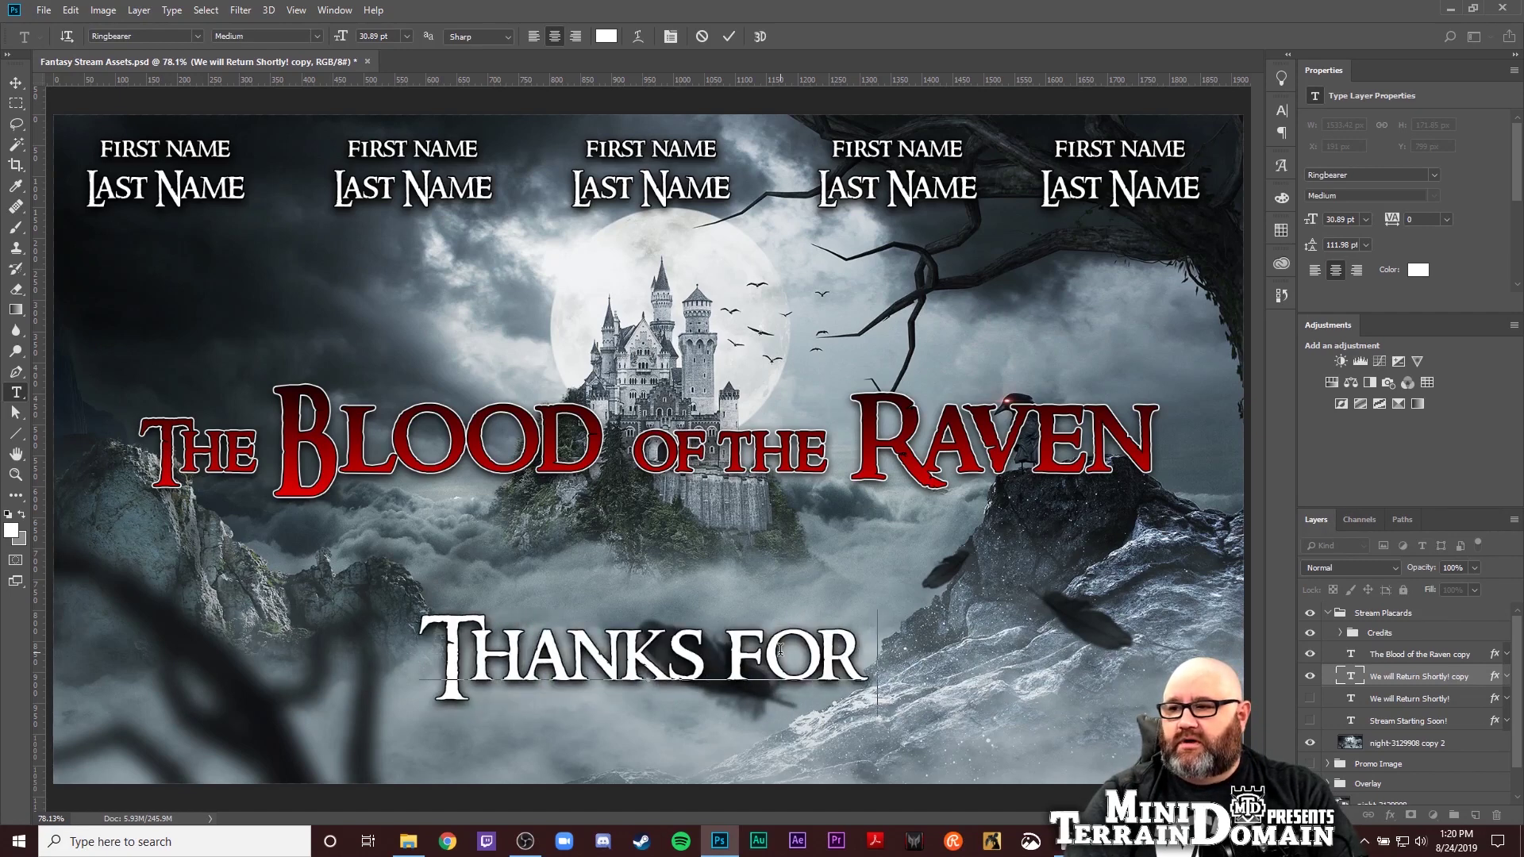
{"action": "type", "text": " Watching!"}
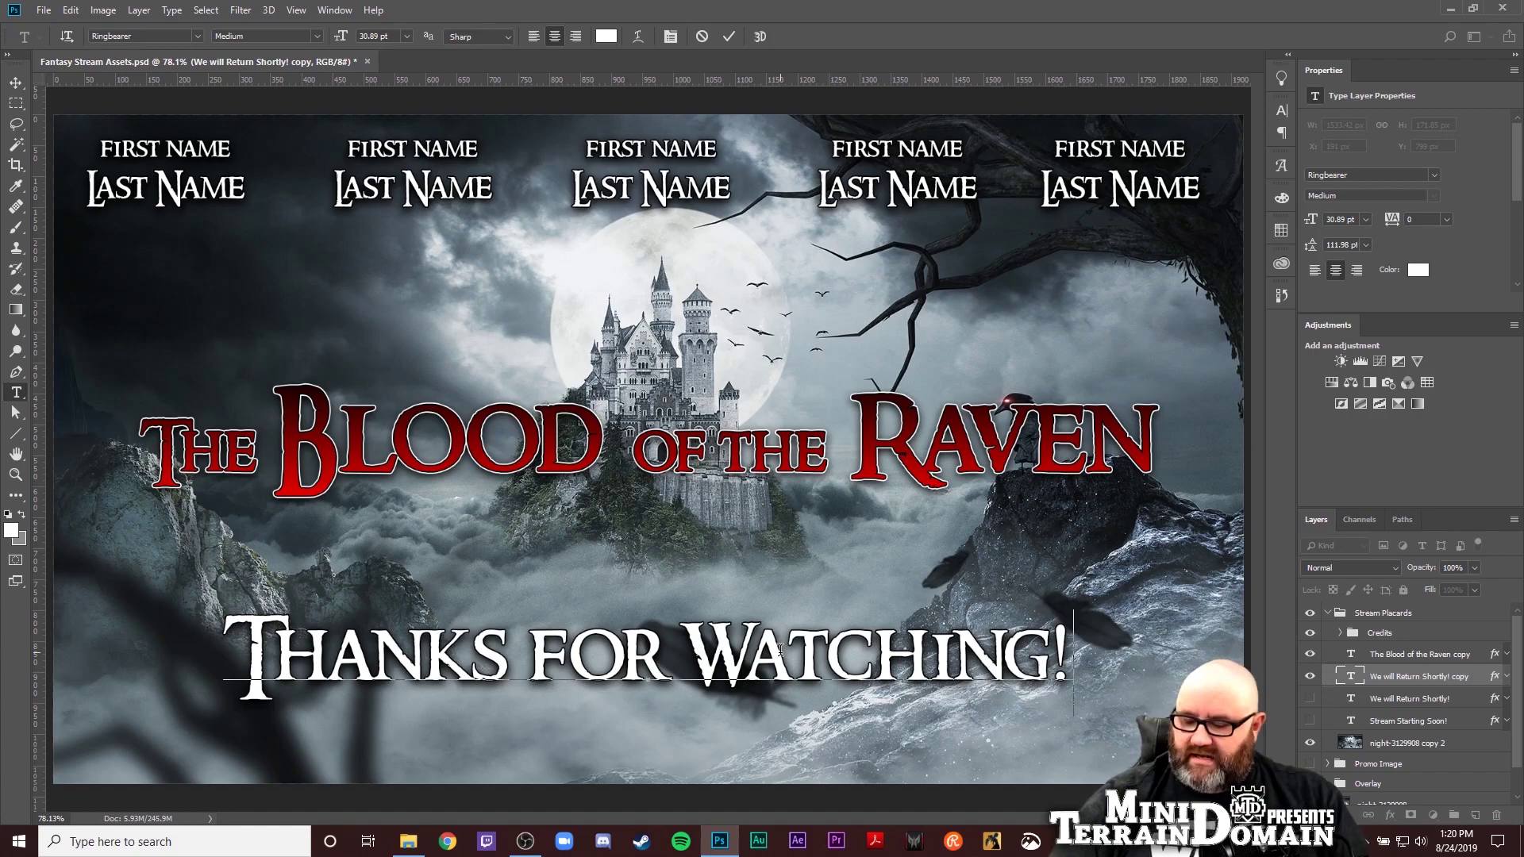
{"action": "key", "text": "ctrl+Return"}
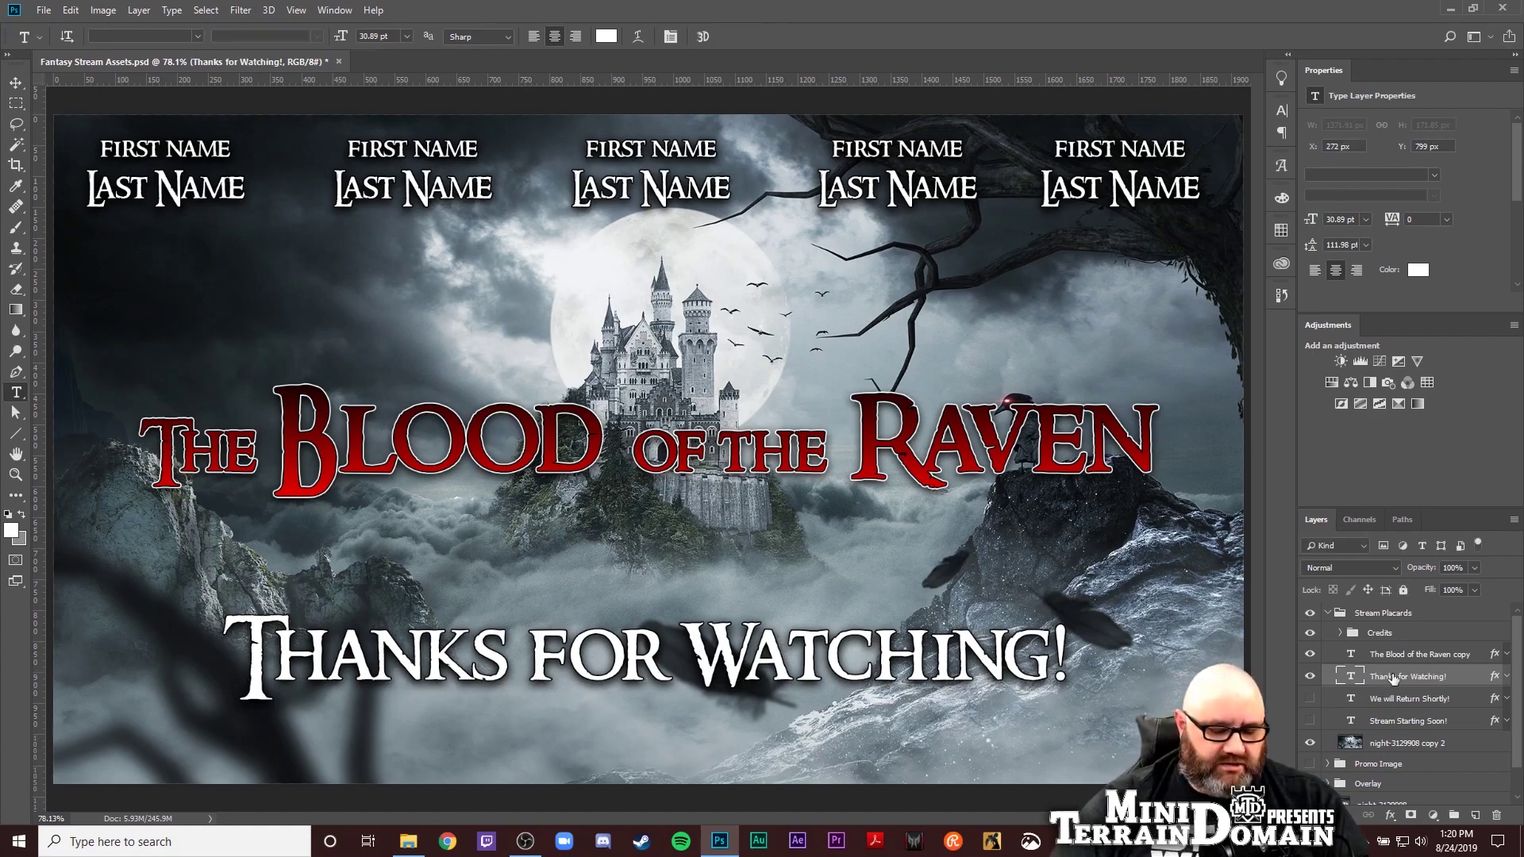
Save the document, and save the "Thanks for Watching!" placard as a quality 12 progressive JPEG named "Blood of the Raven POST STREAM" in the Fantasy folder
{"action": "key", "text": "ctrl+s"}
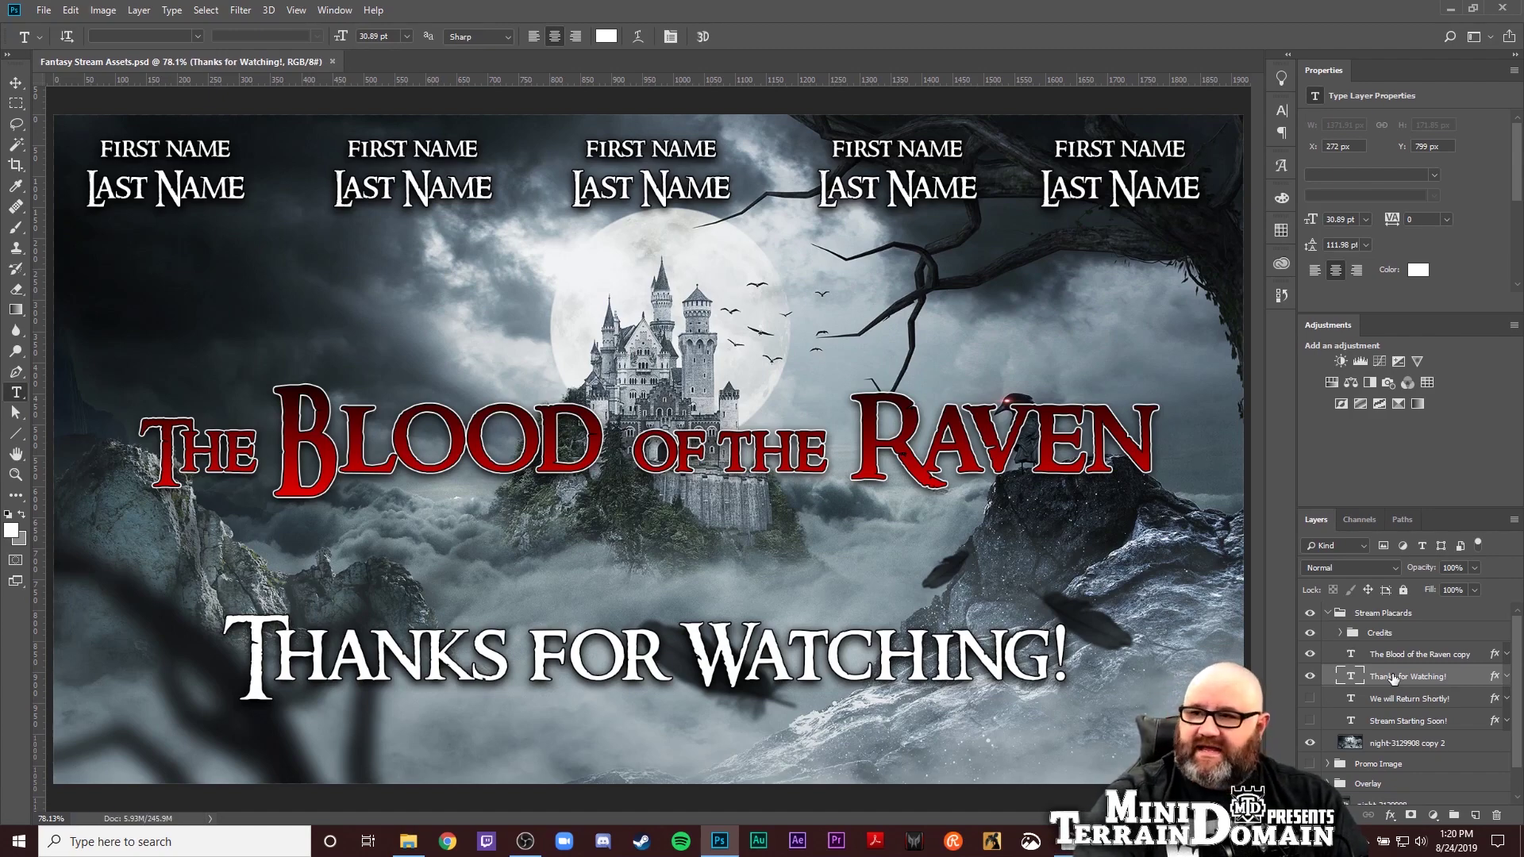
{"action": "key", "text": "ctrl+shift+s"}
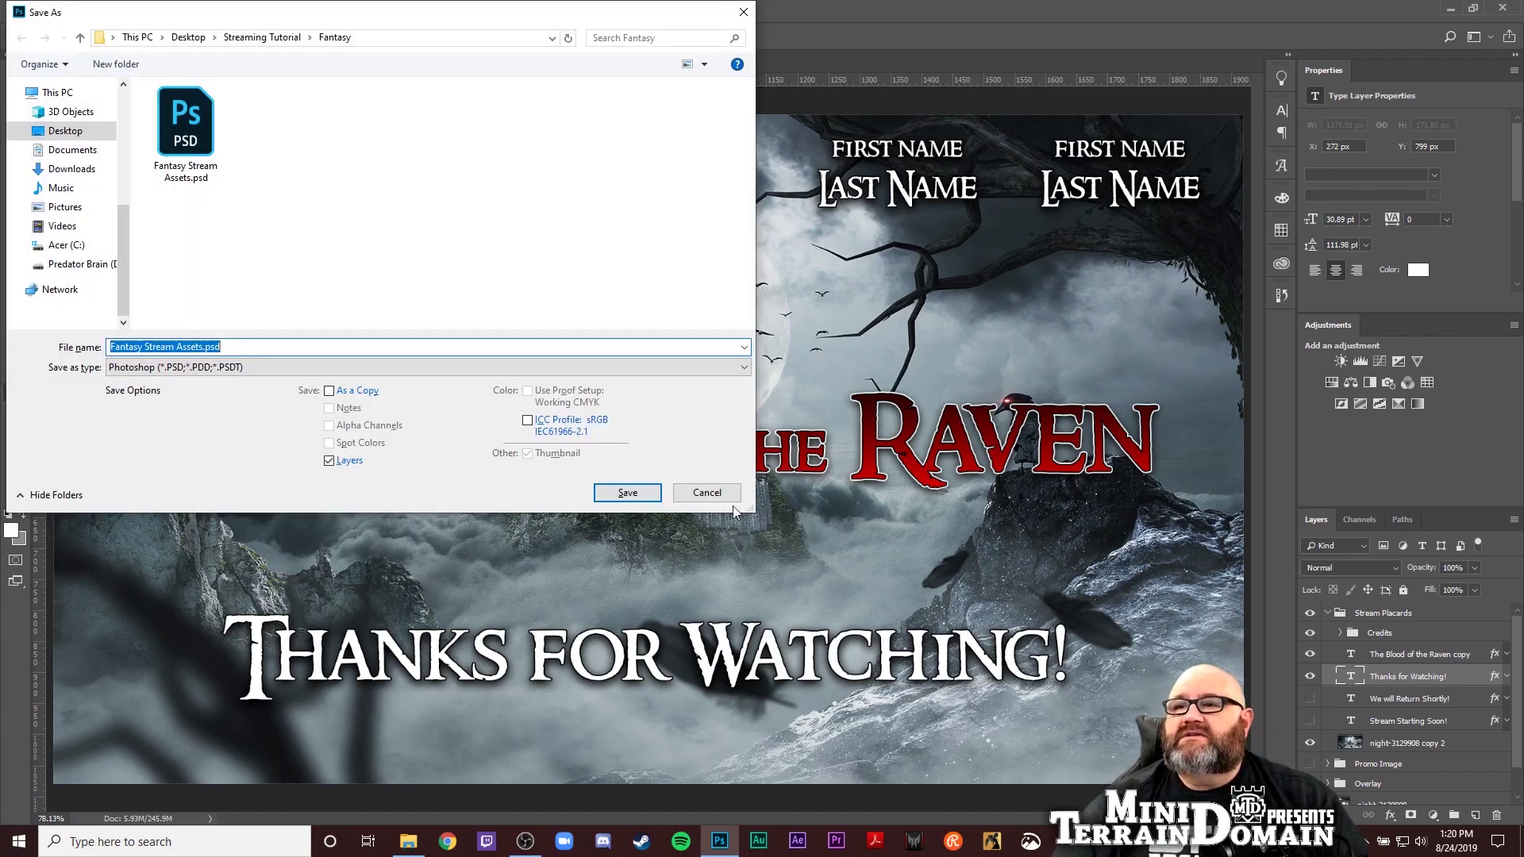
{"action": "left_click", "coordinate": [200, 367]}
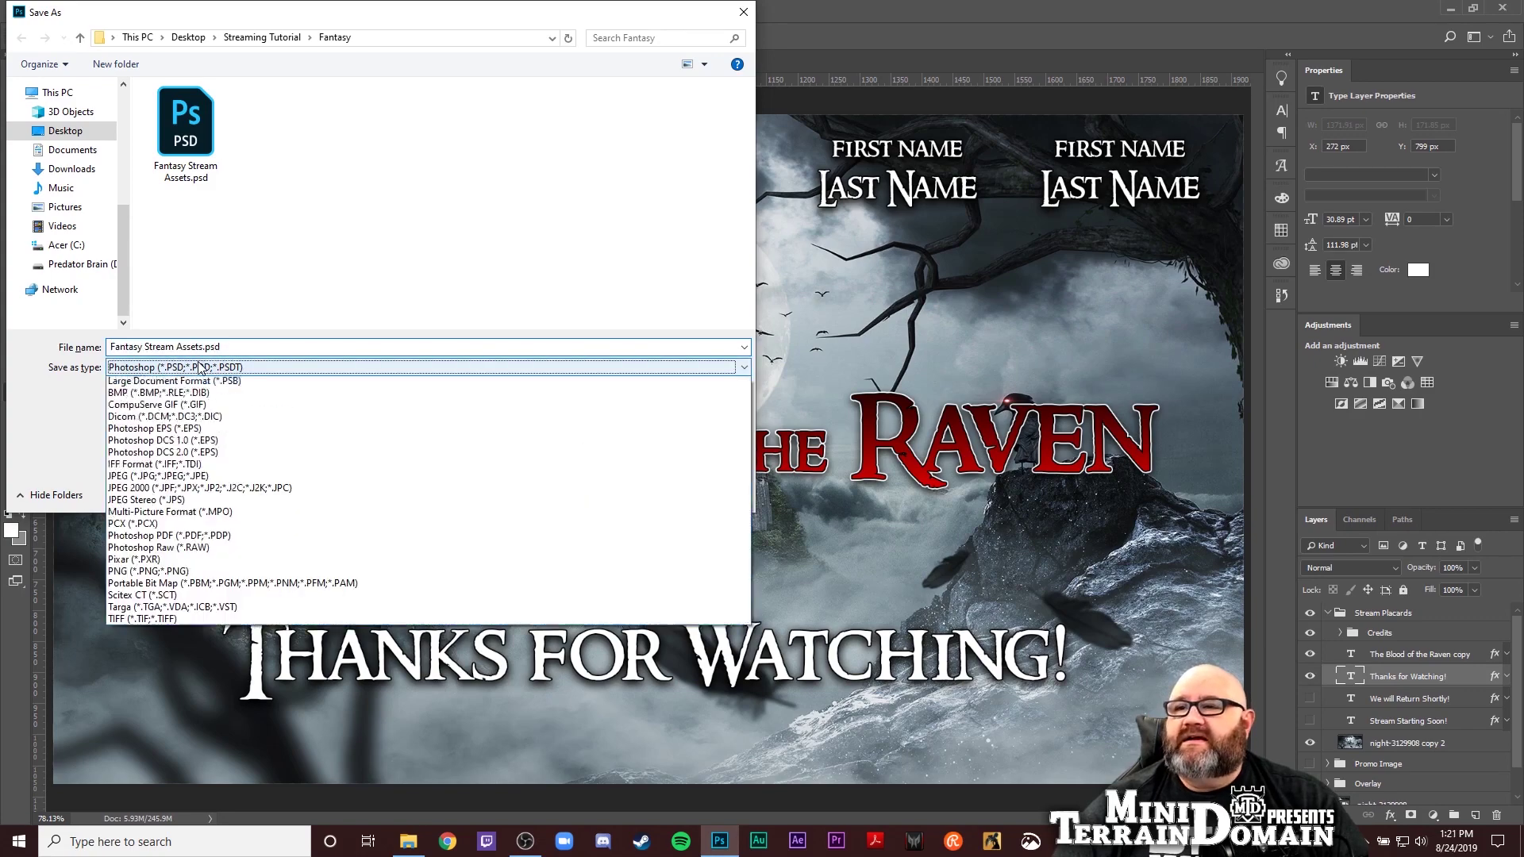
{"action": "left_click", "coordinate": [202, 495]}
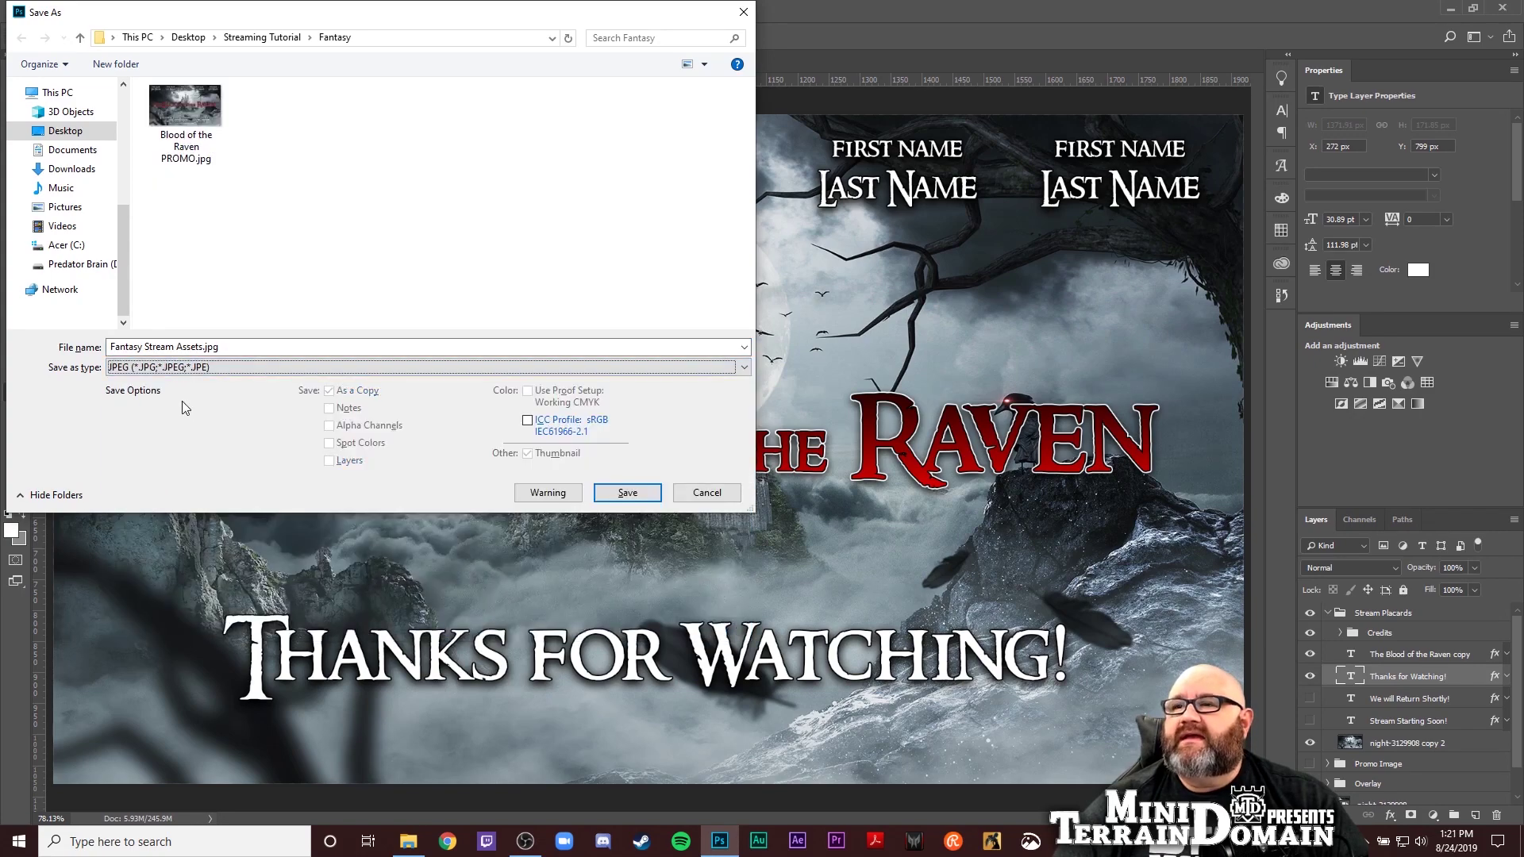
{"action": "left_click", "coordinate": [191, 144]}
{"action": "left_click", "coordinate": [206, 346]}
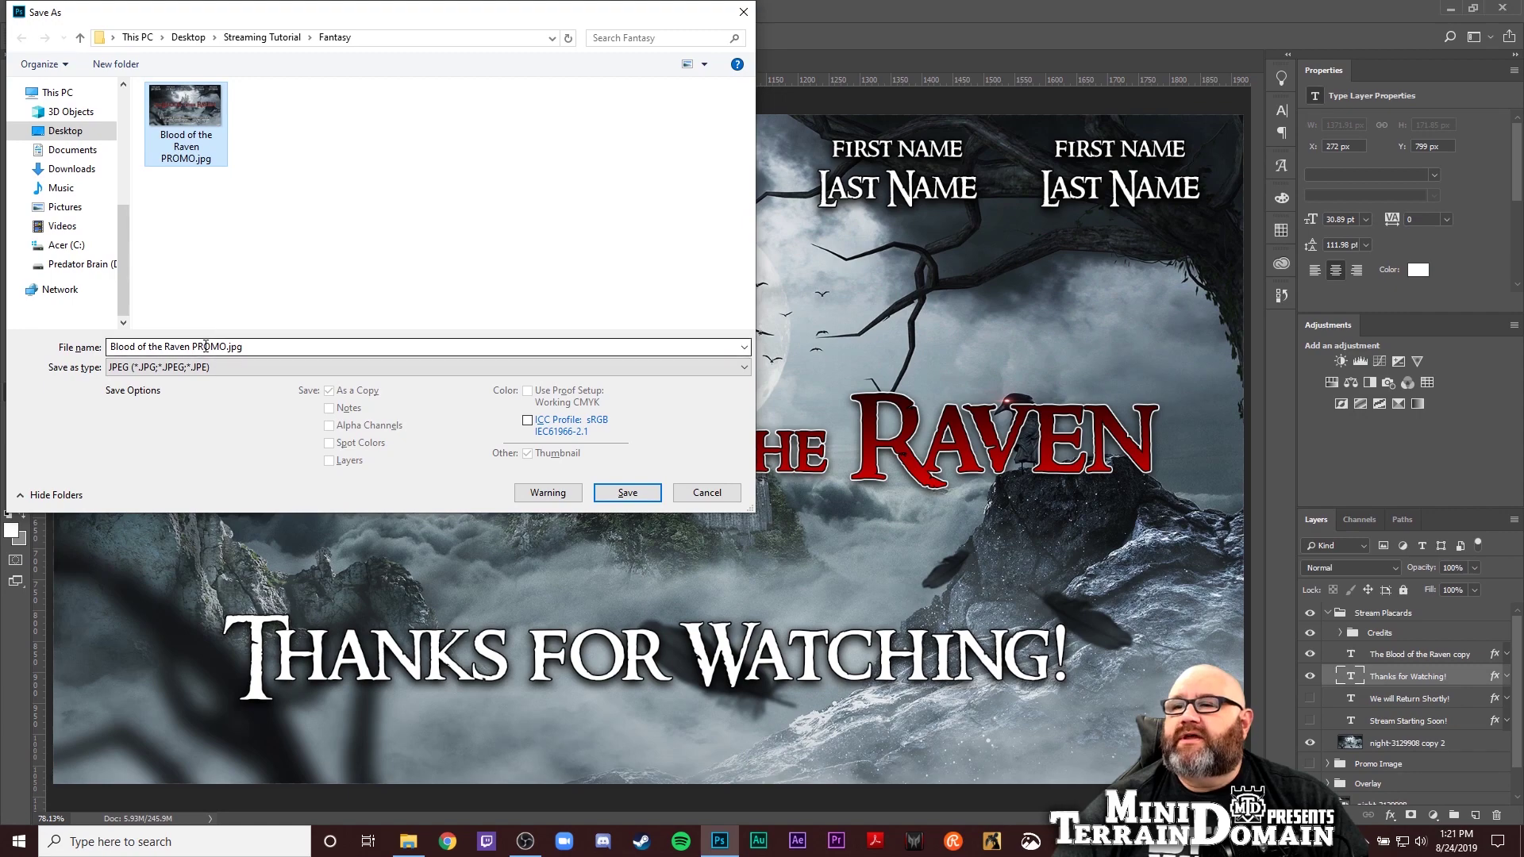
{"action": "double_click", "coordinate": [206, 346]}
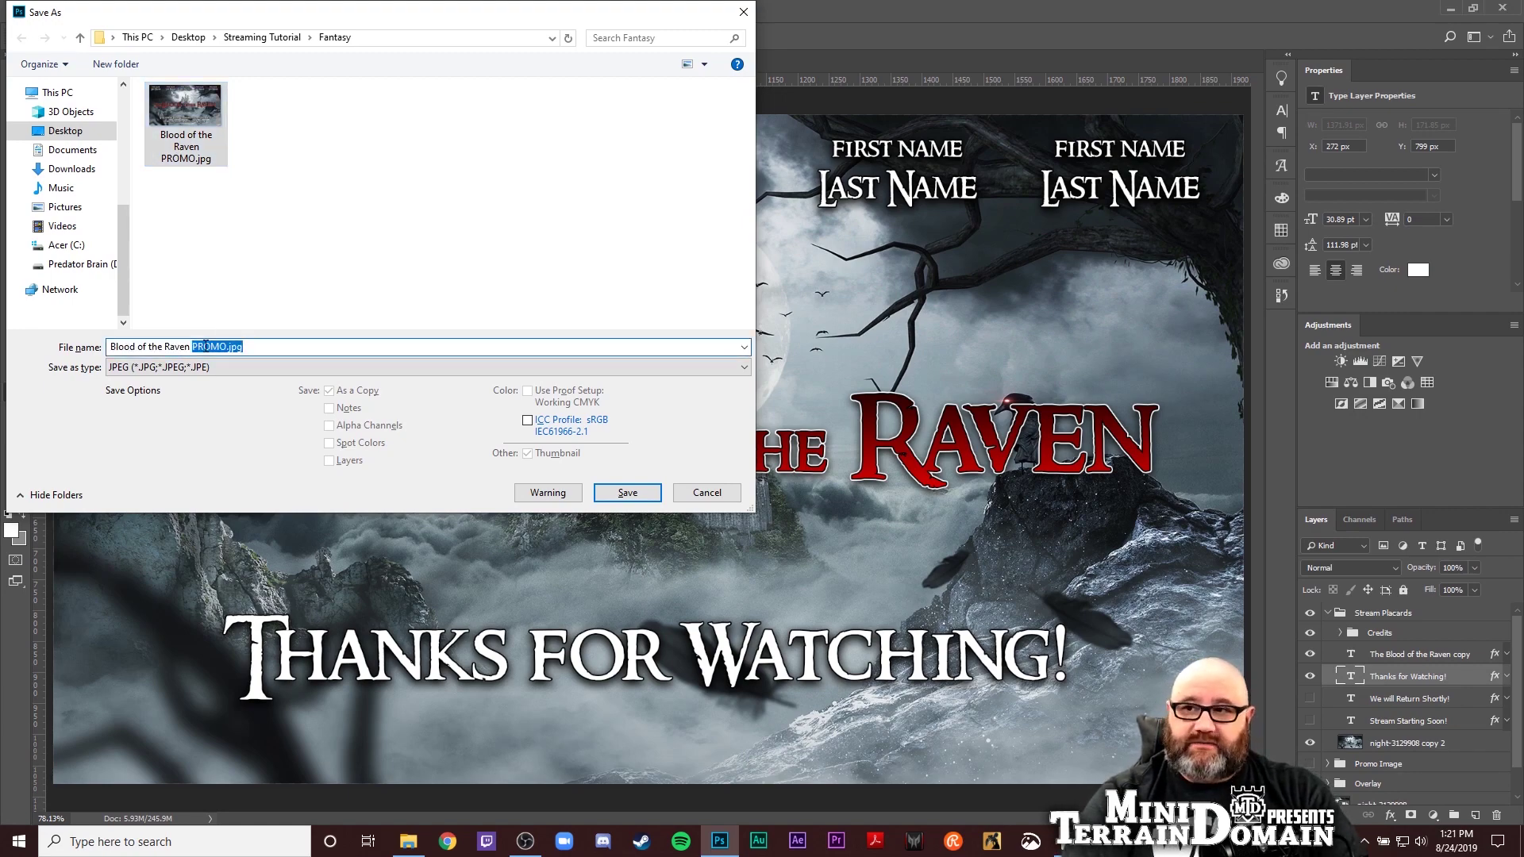
{"action": "type", "text": "POST STRE"}
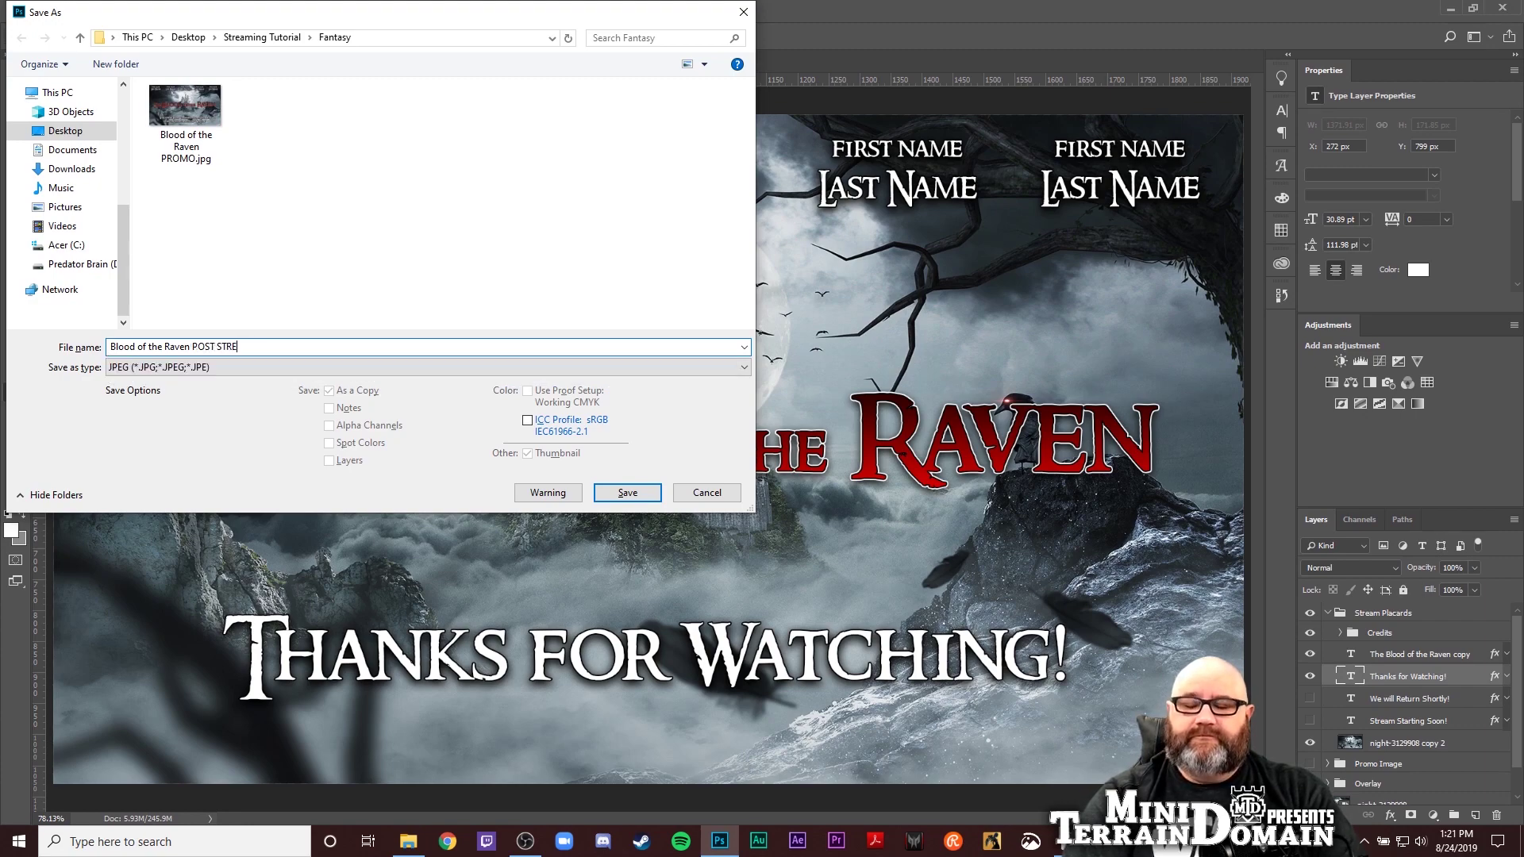
{"action": "type", "text": "EM"}
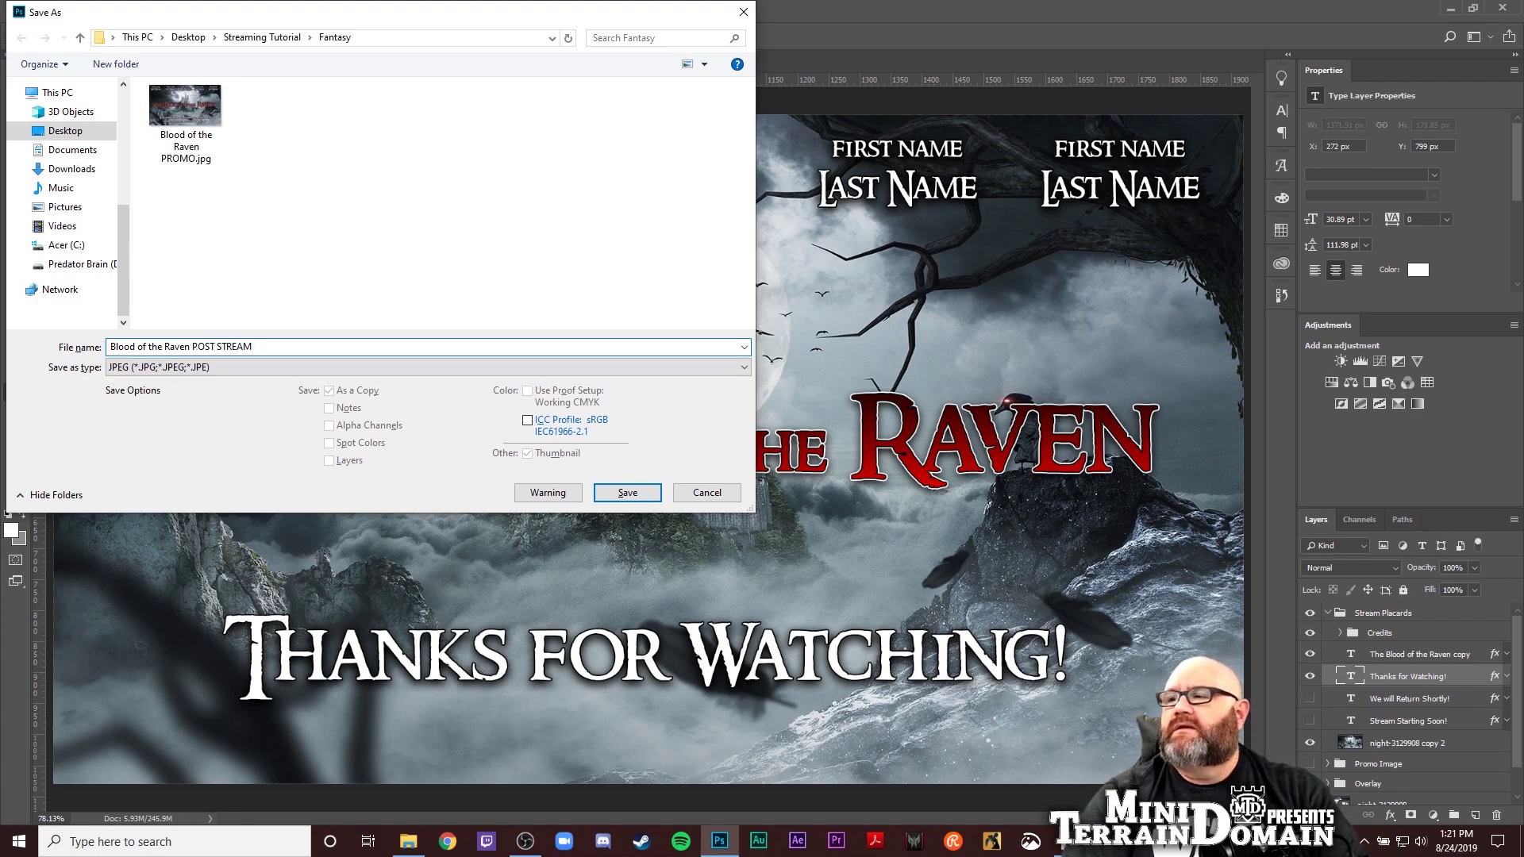
{"action": "key", "text": "Return"}
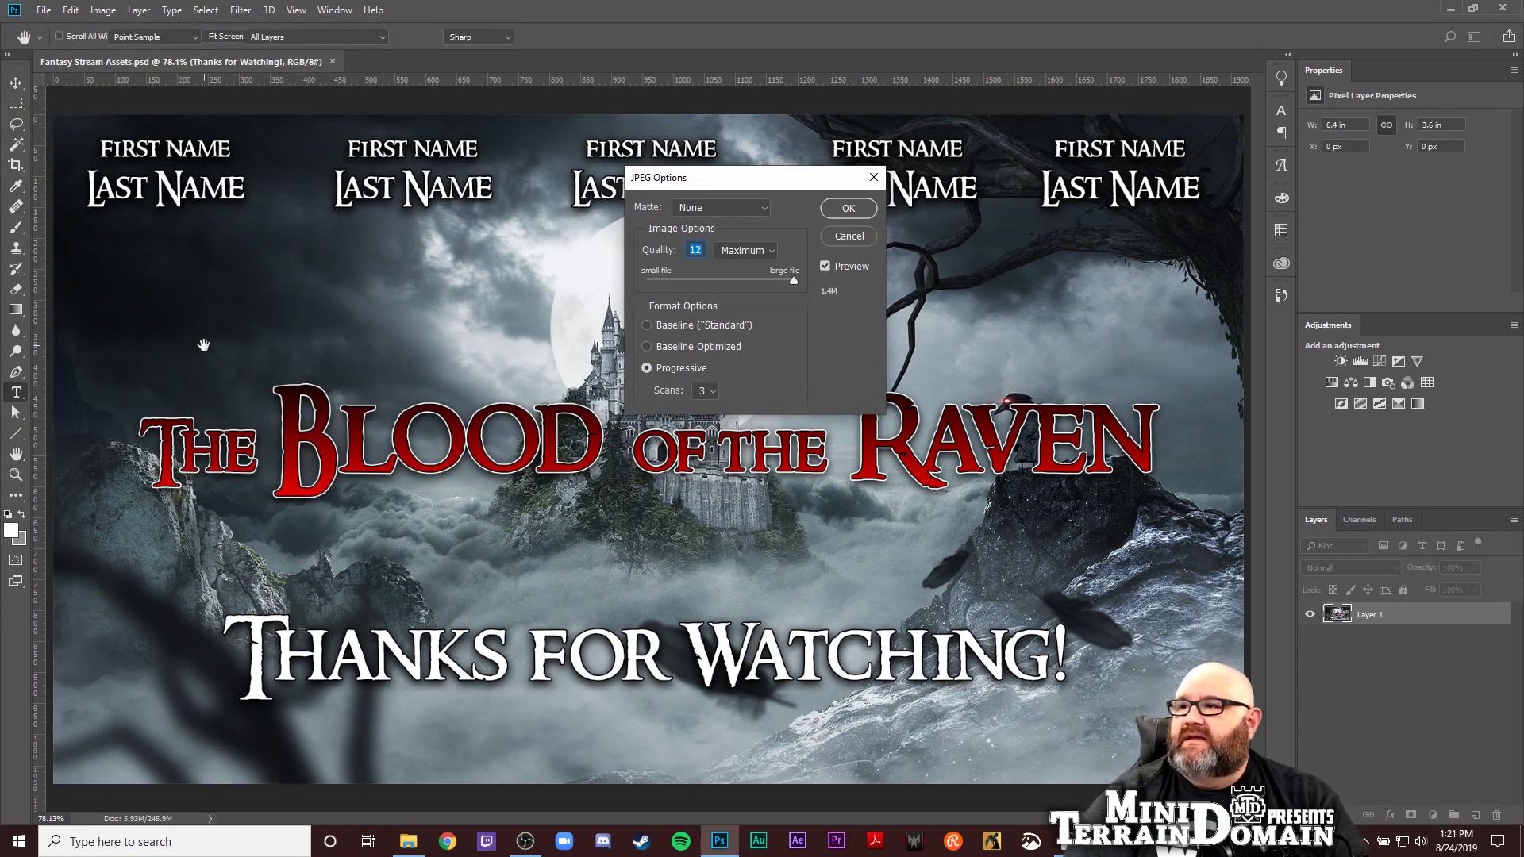
{"action": "key", "text": "Return"}
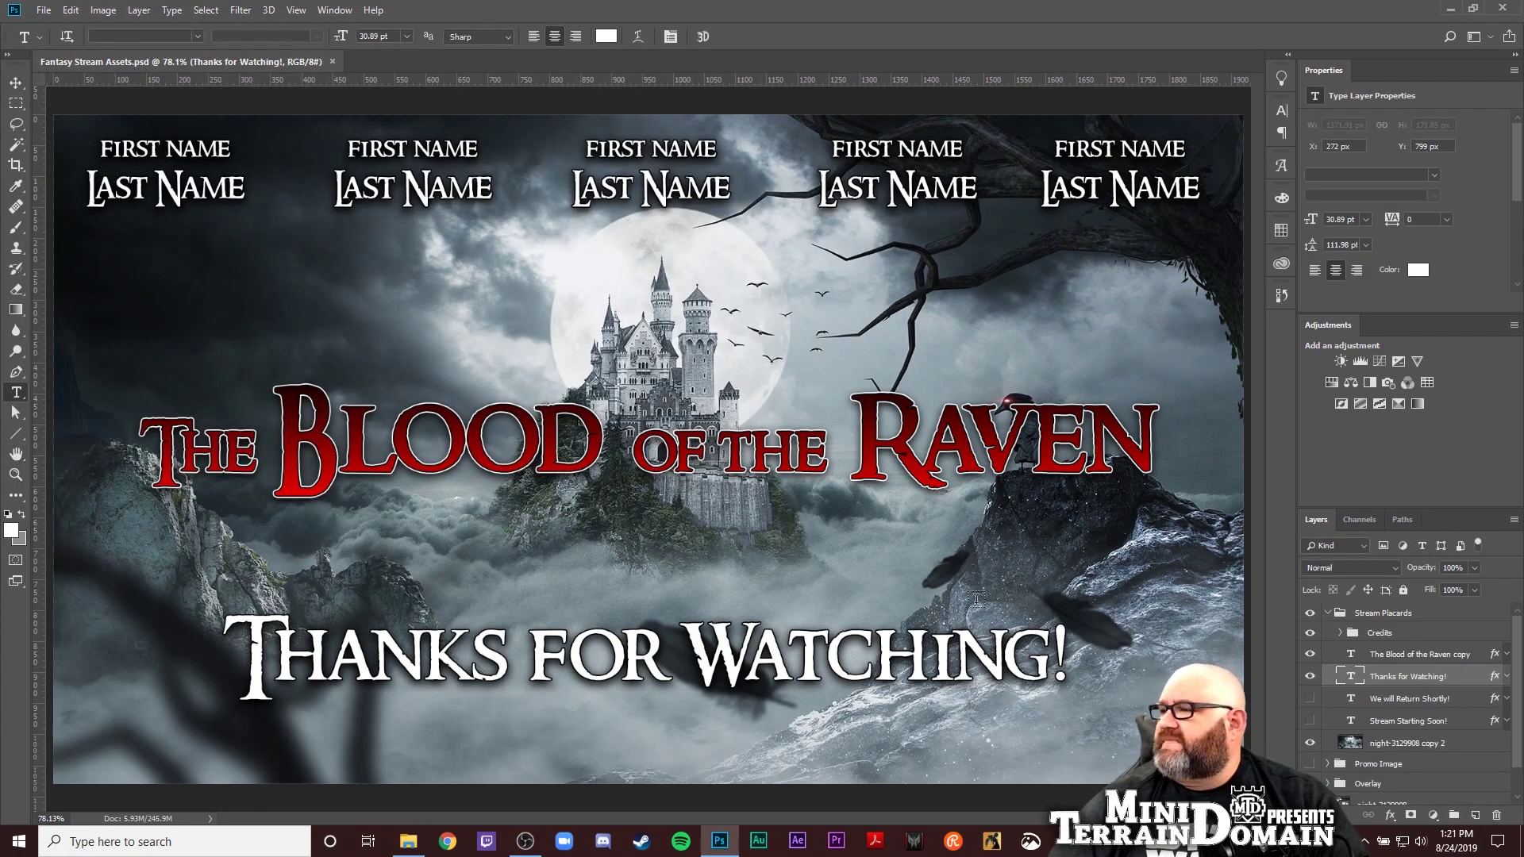
Show "We will Return Shortly!" instead of "Thanks for Watching!" and set up saving this placard as a JPEG copy
{"action": "left_click", "coordinate": [1309, 676]}
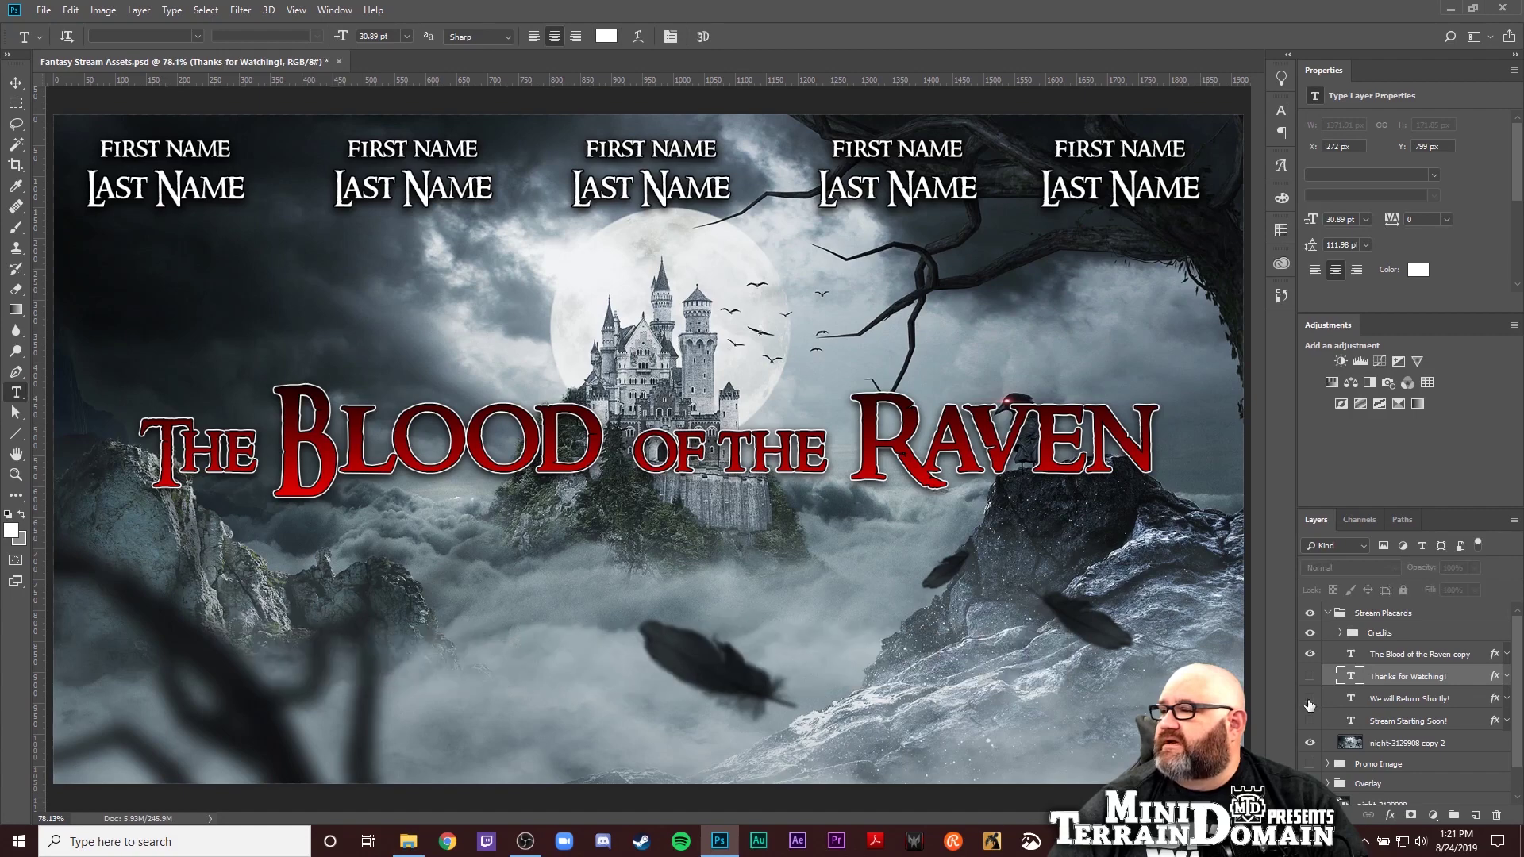
{"action": "left_click", "coordinate": [1310, 699]}
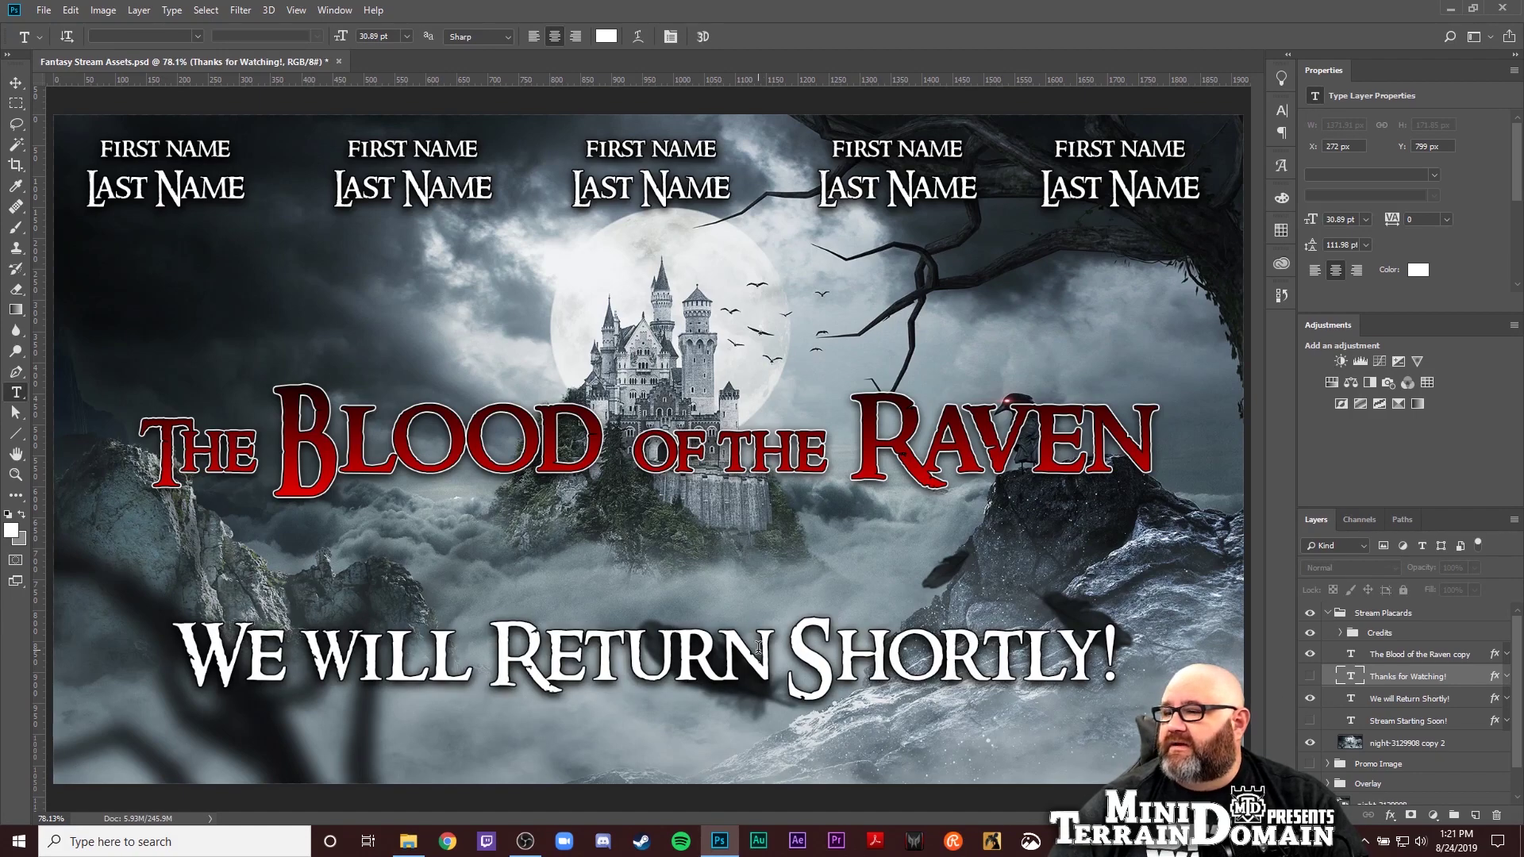
{"action": "key", "text": "ctrl+shift+s"}
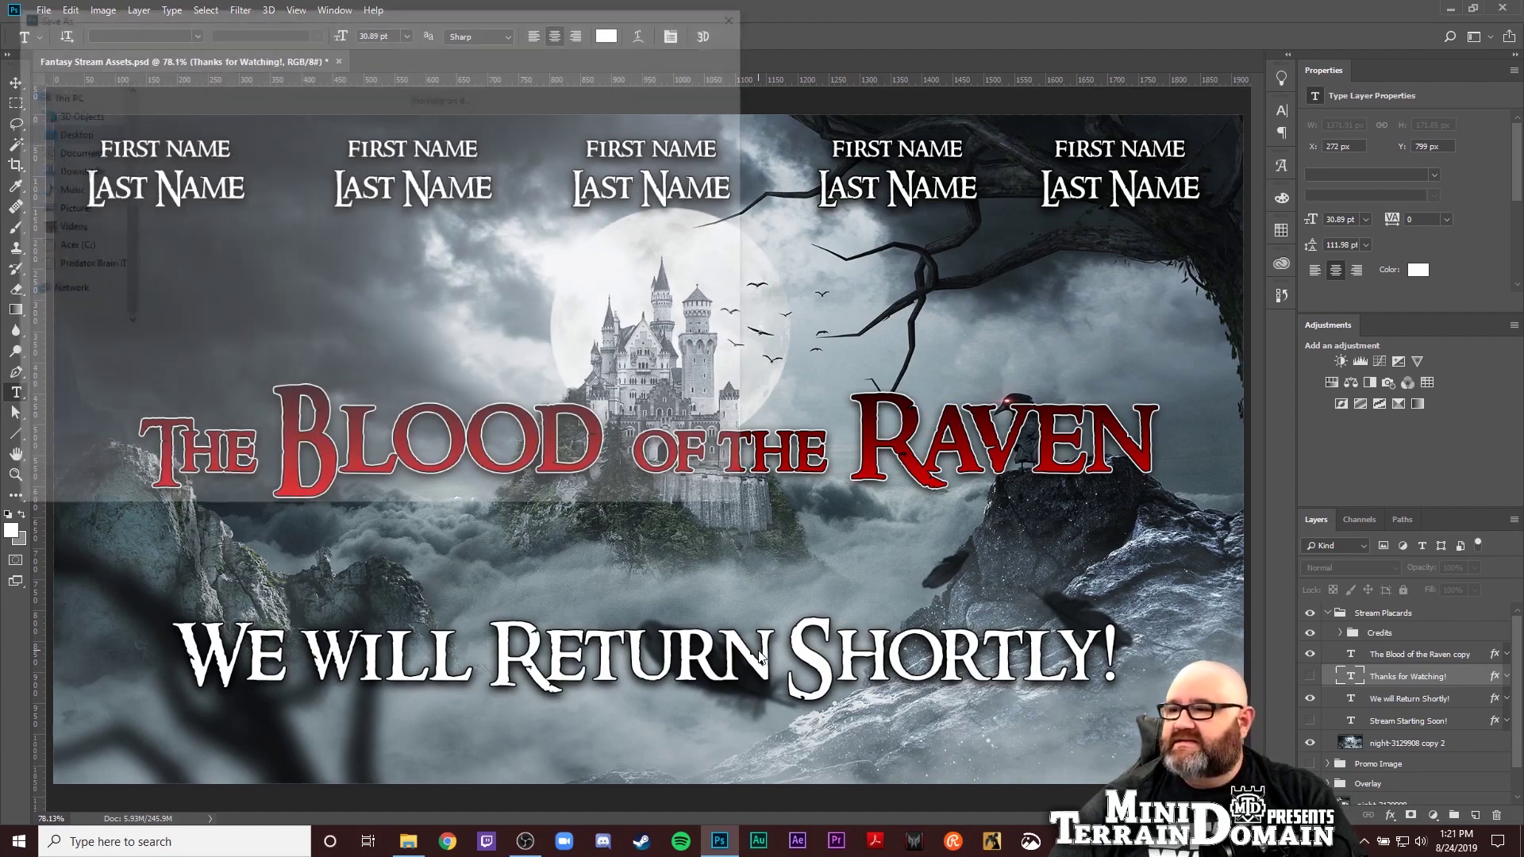
{"action": "left_click", "coordinate": [182, 366]}
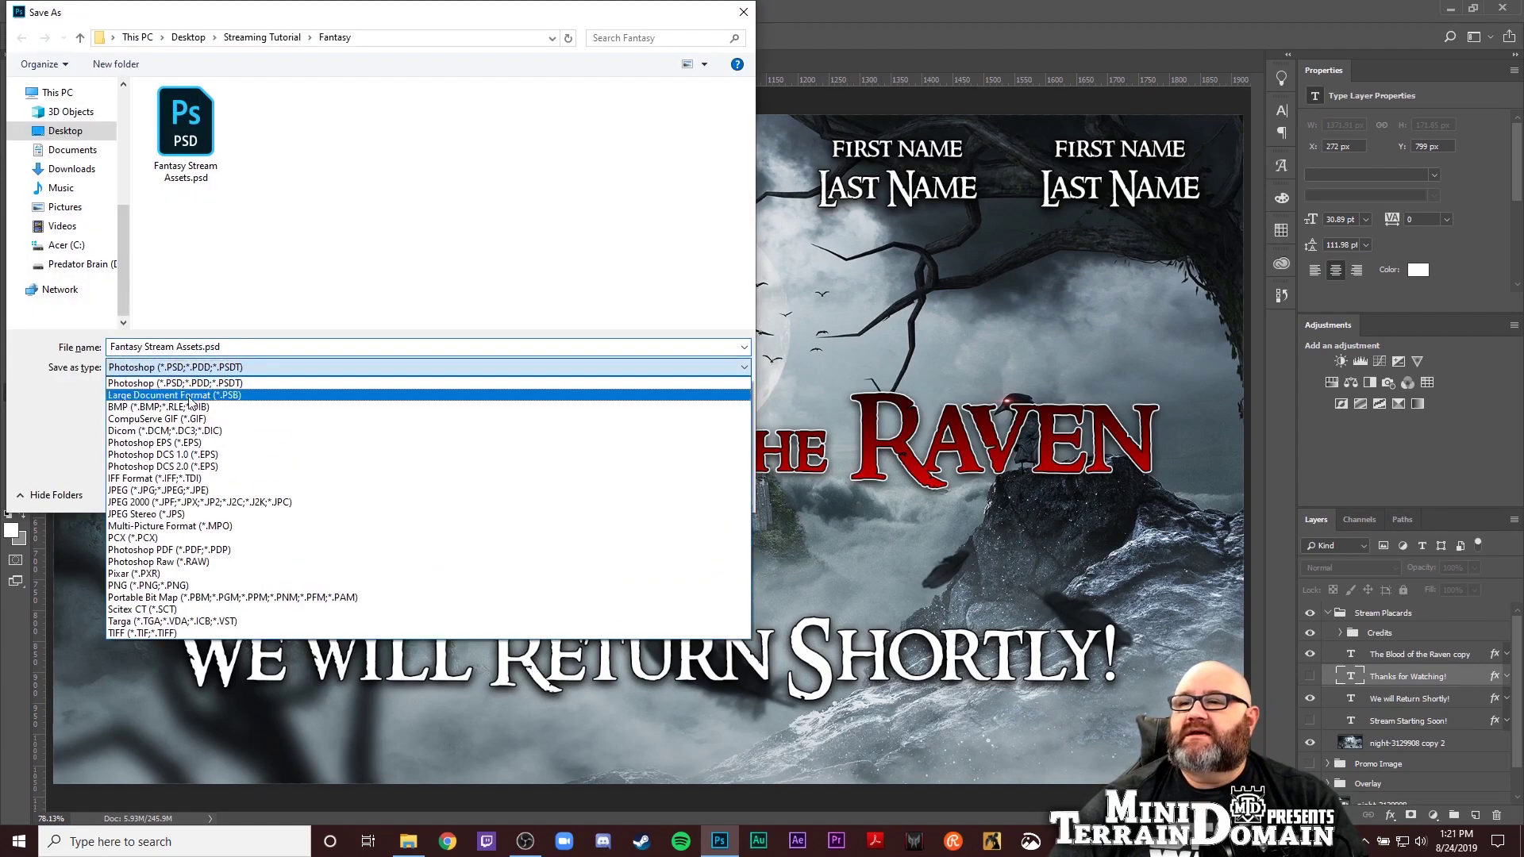
{"action": "left_click", "coordinate": [182, 490]}
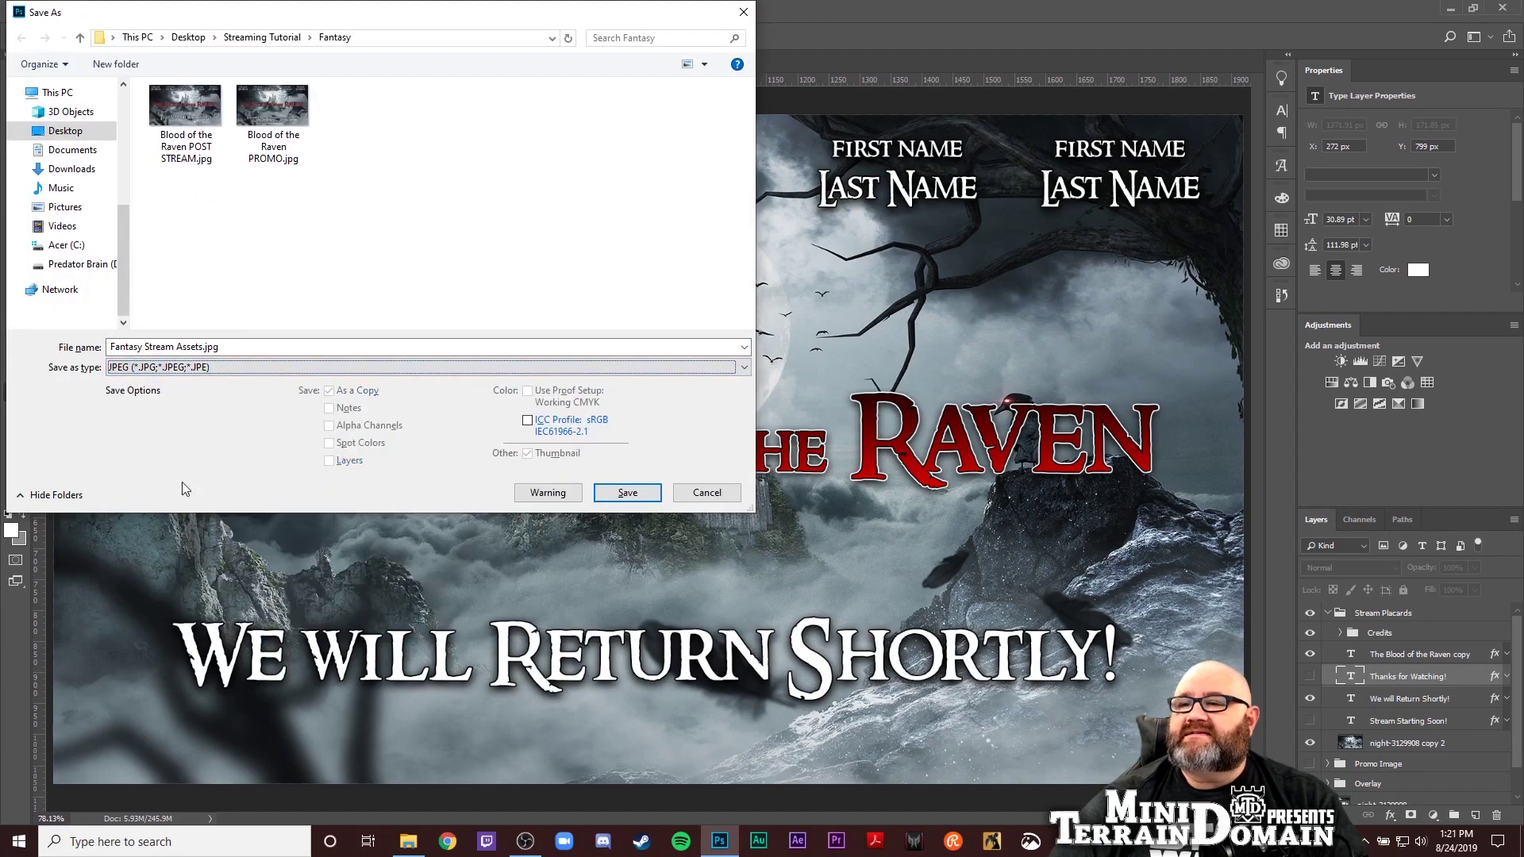
Name the JPEG copy of the "We will Return Shortly!" placard "Blood of the Raven BREAK" and save it in the Fantasy folder
{"action": "left_click", "coordinate": [209, 148]}
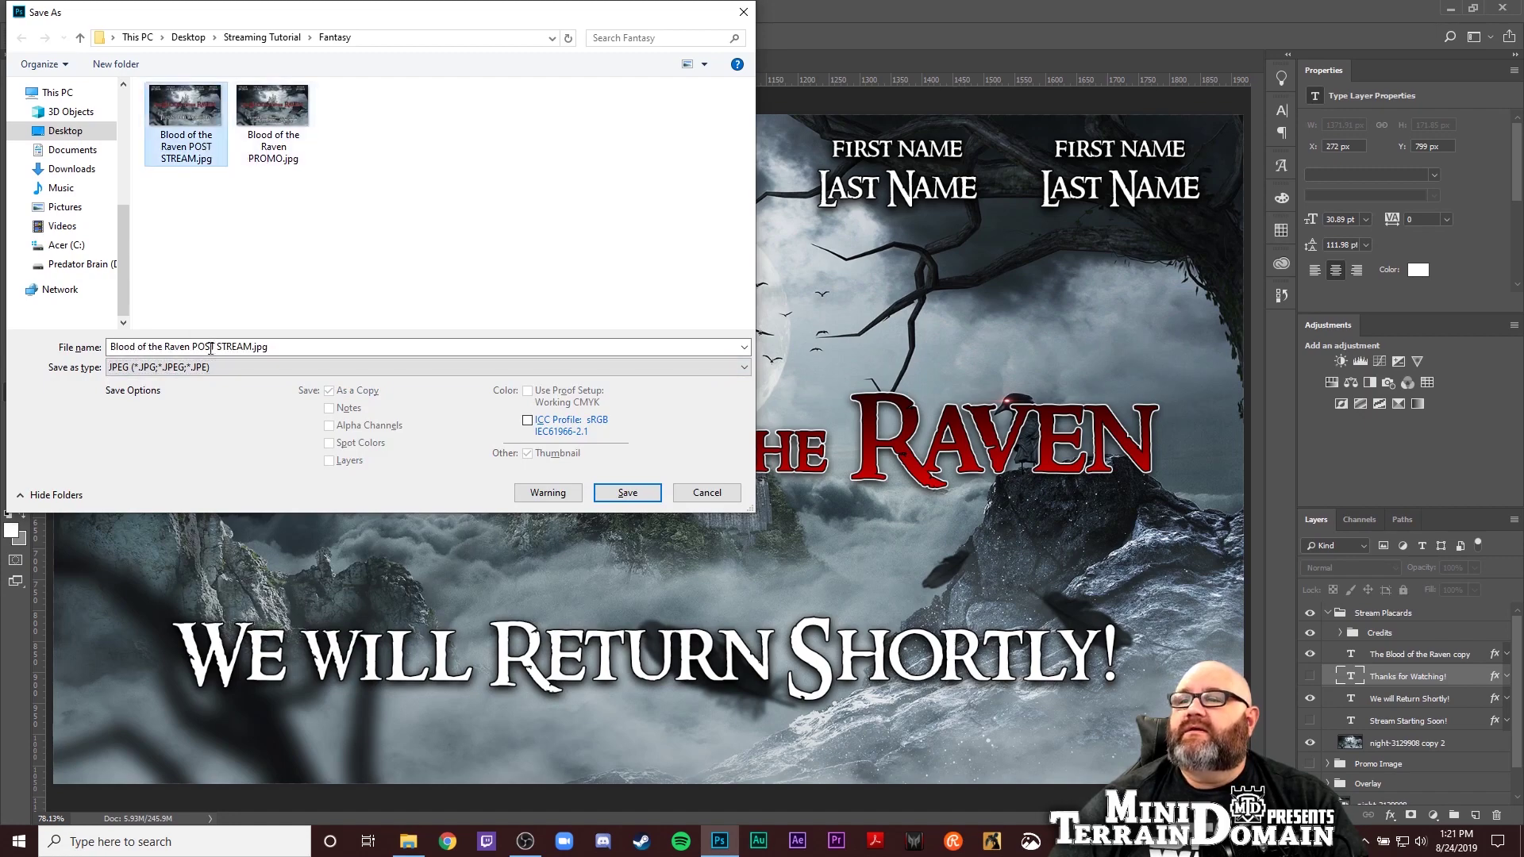
{"action": "left_click", "coordinate": [211, 347]}
{"action": "left_click", "coordinate": [194, 347]}
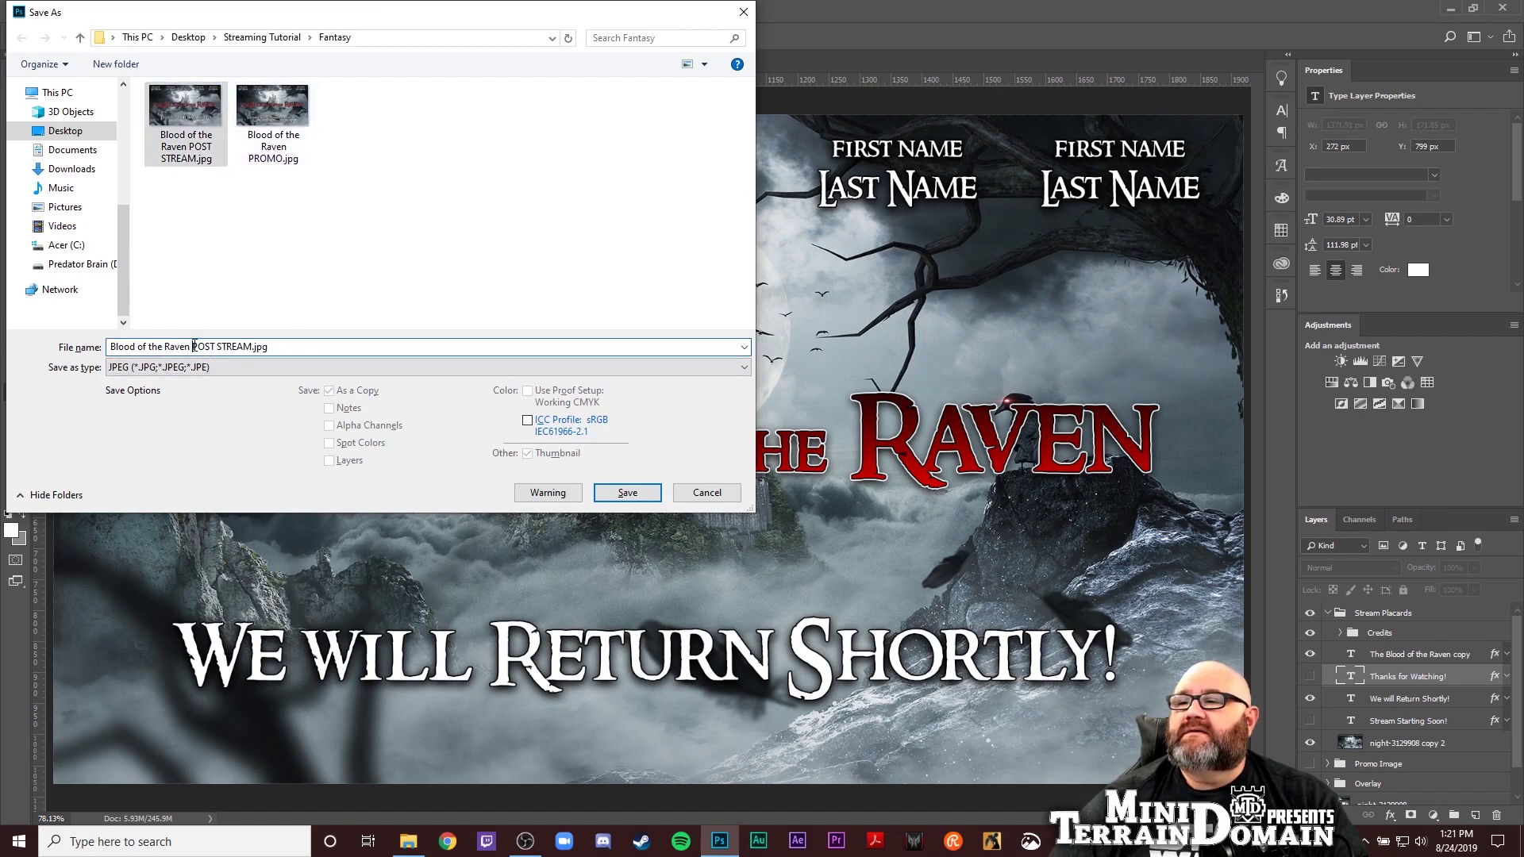
{"action": "double_click", "coordinate": [197, 347]}
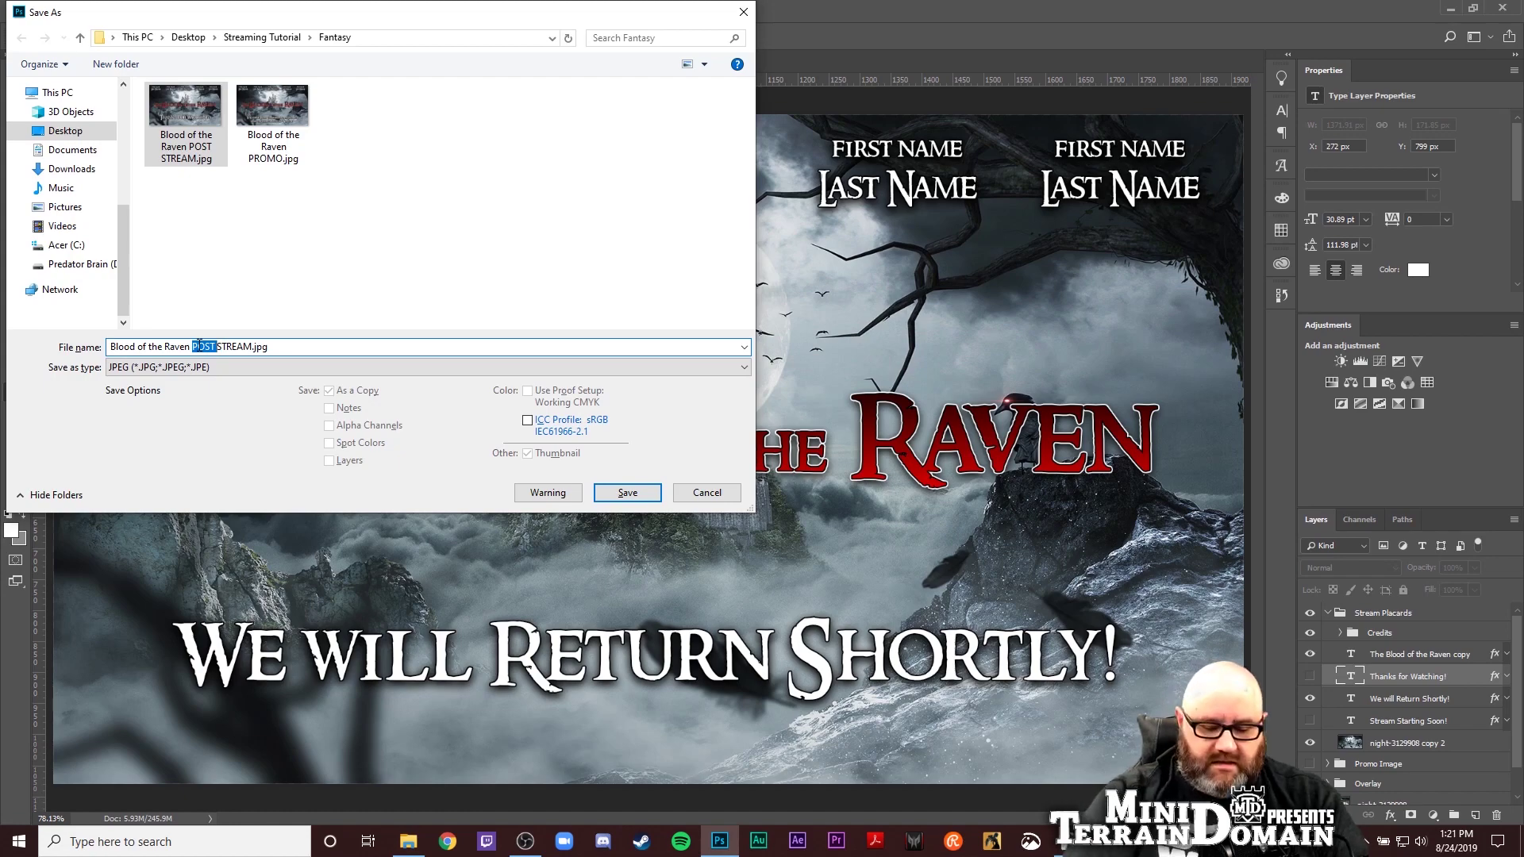
{"action": "type", "text": "Brea"}
{"action": "key", "text": "BackSpace"}
{"action": "key", "text": "BackSpace"}
{"action": "key", "text": "BackSpace"}
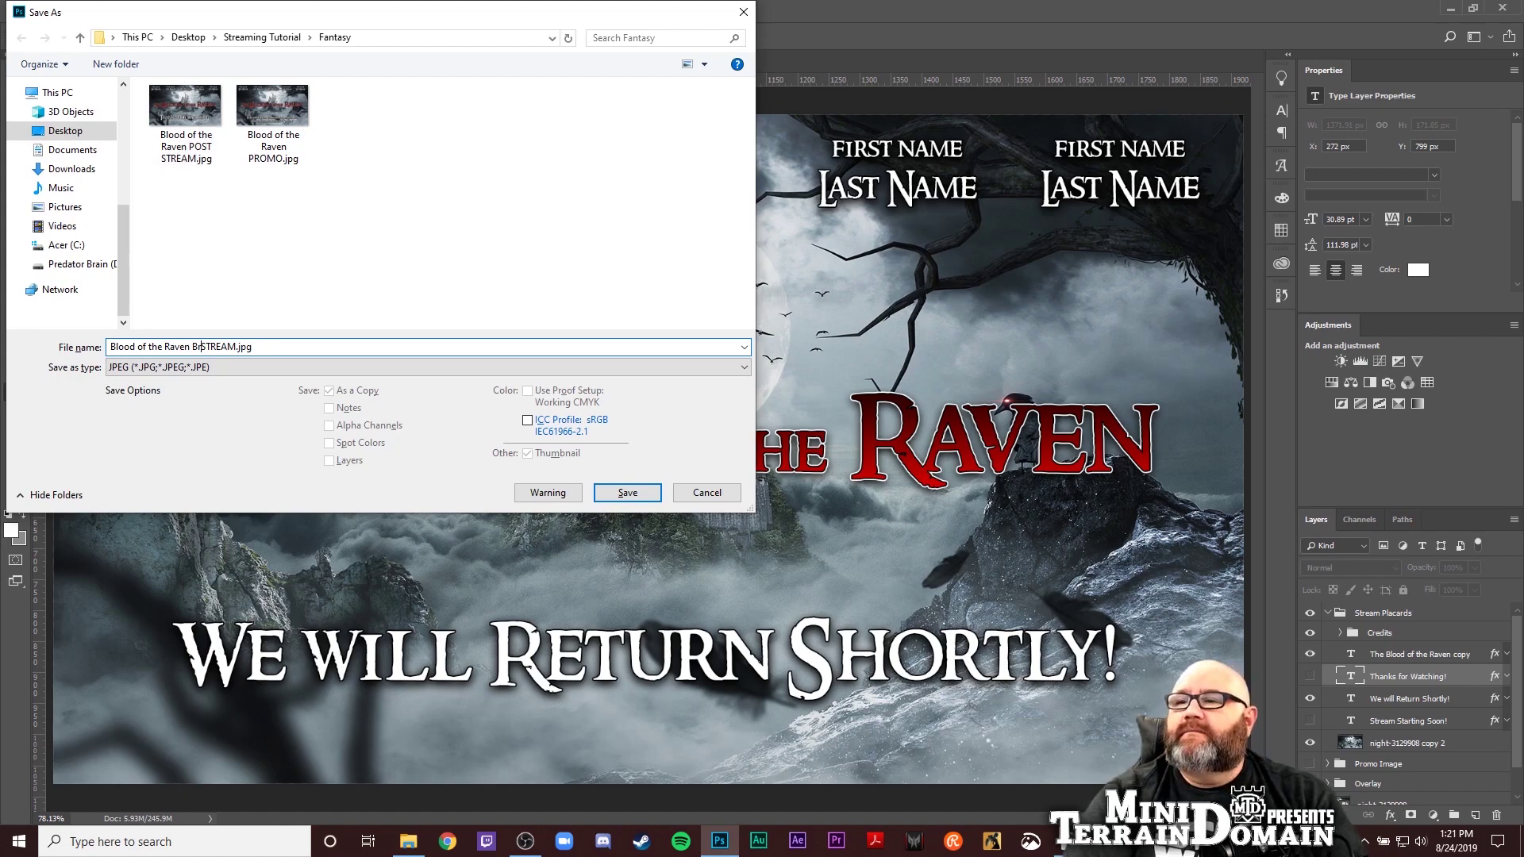
{"action": "type", "text": "REAK"}
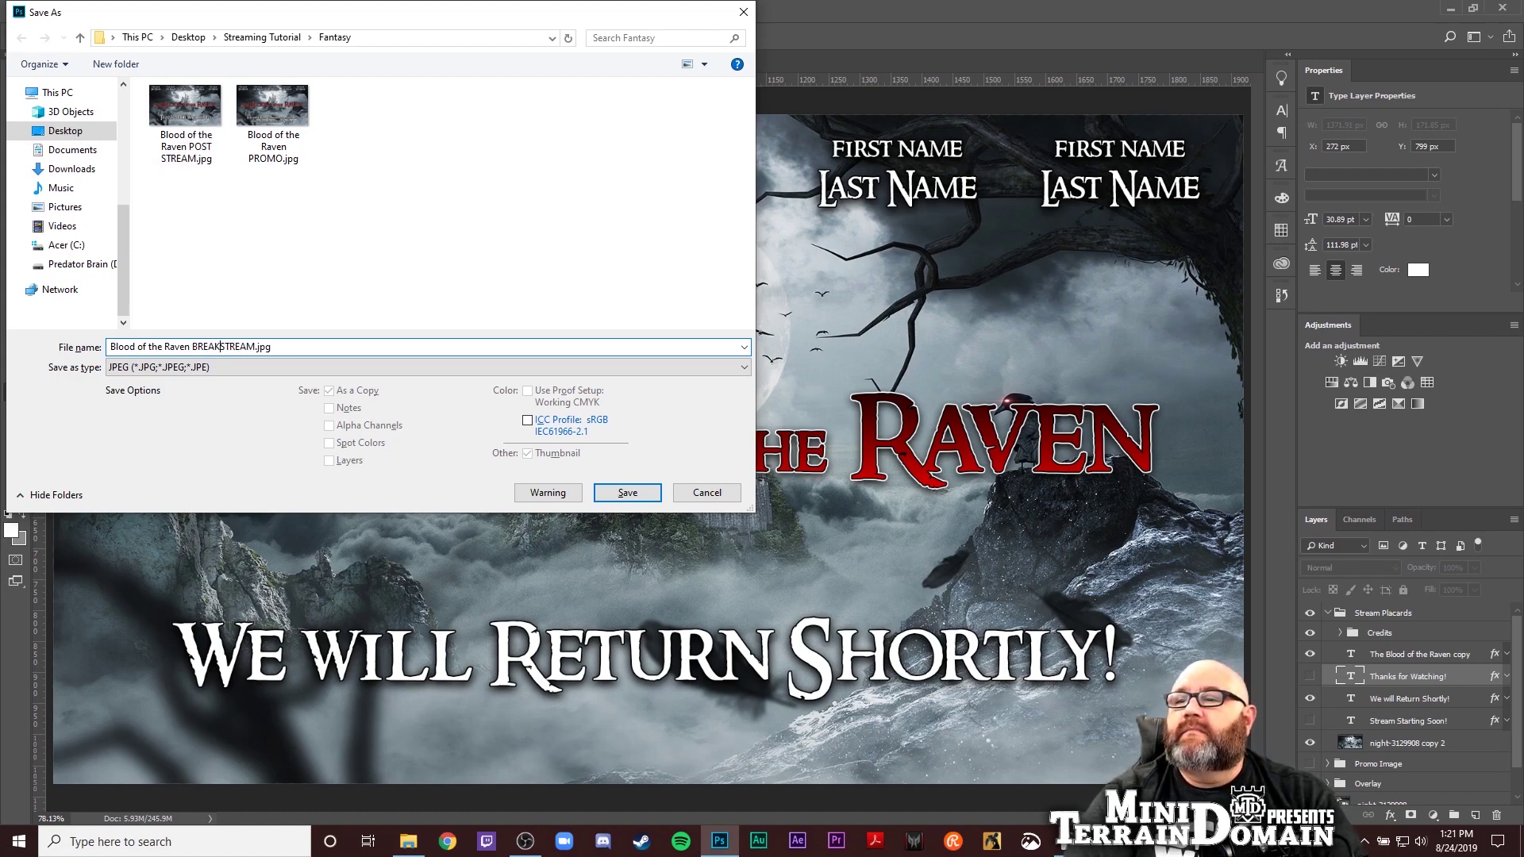
{"action": "key", "text": "Delete"}
{"action": "key", "text": "Delete"}
{"action": "key", "text": "Delete"}
{"action": "key", "text": "Delete"}
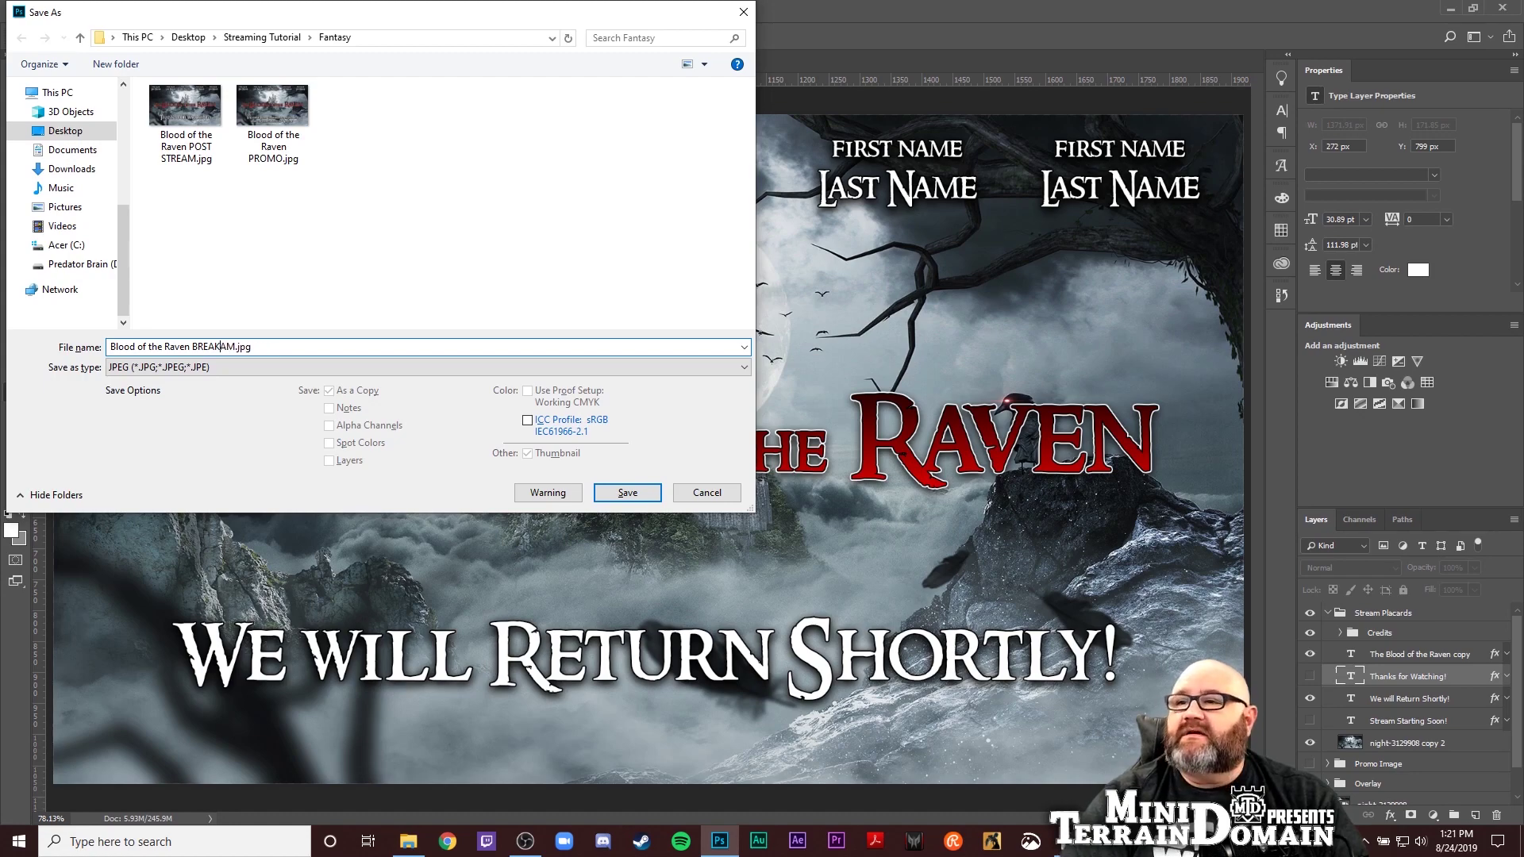
{"action": "key", "text": "Return"}
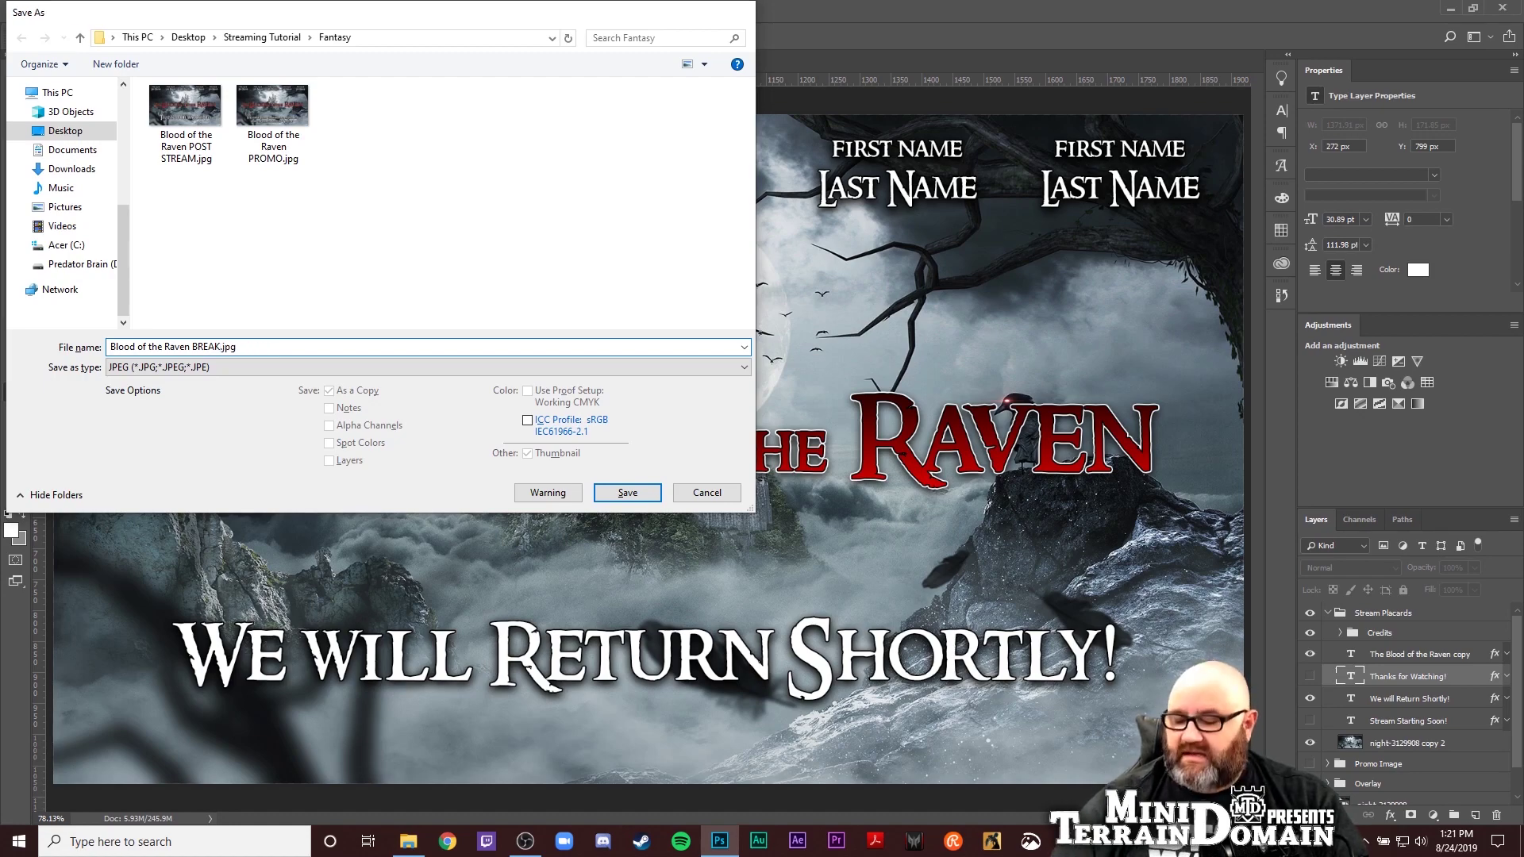
{"action": "key", "text": "Return"}
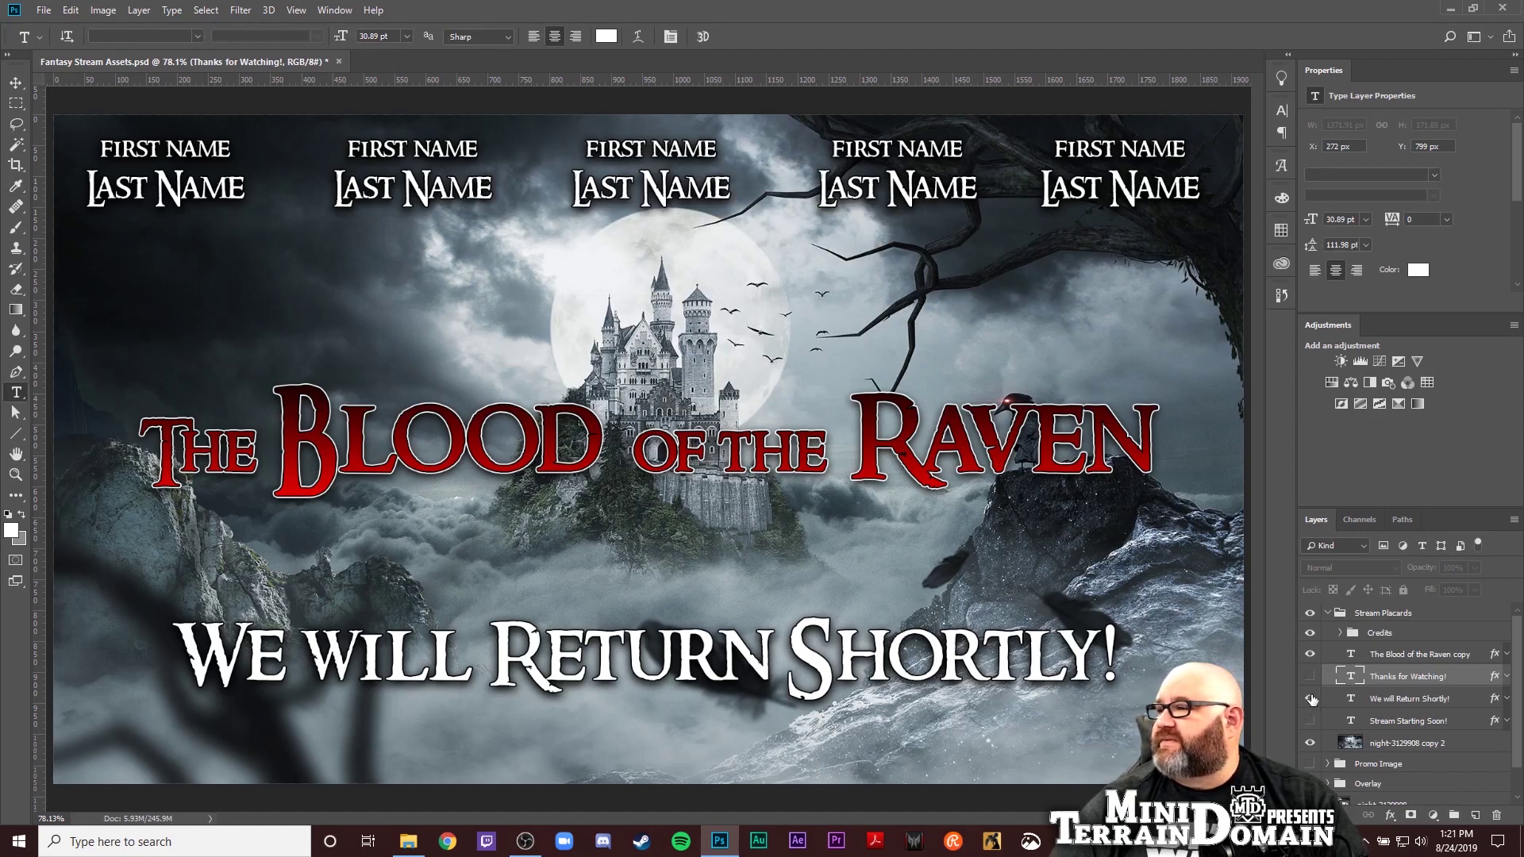
Show "Stream Starting Soon!" instead of "We will Return Shortly!" and set up saving this placard as a JPEG copy
{"action": "left_click", "coordinate": [1310, 699]}
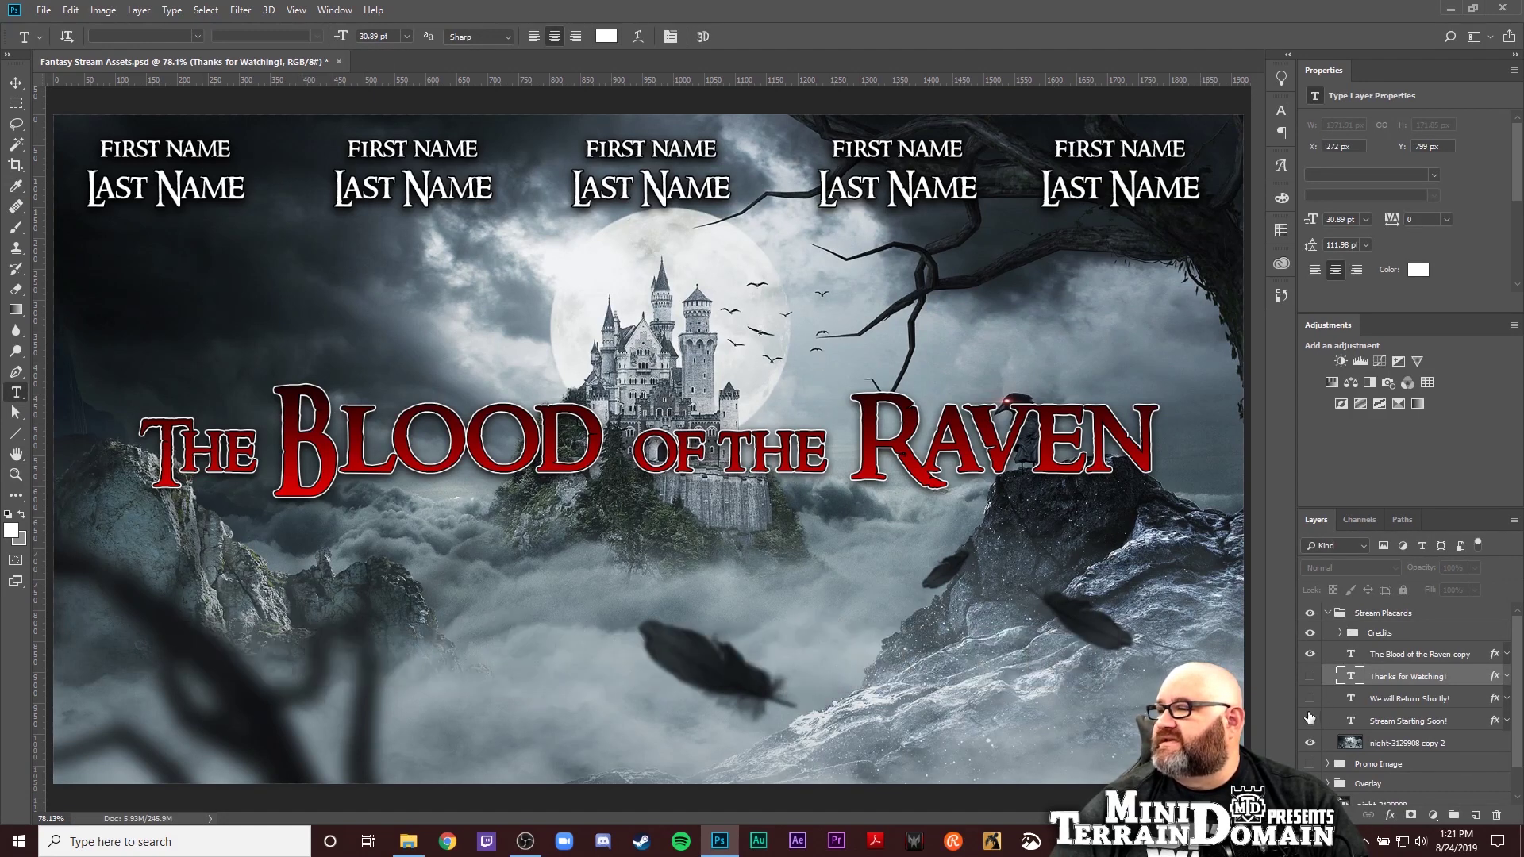
{"action": "left_click", "coordinate": [1310, 723]}
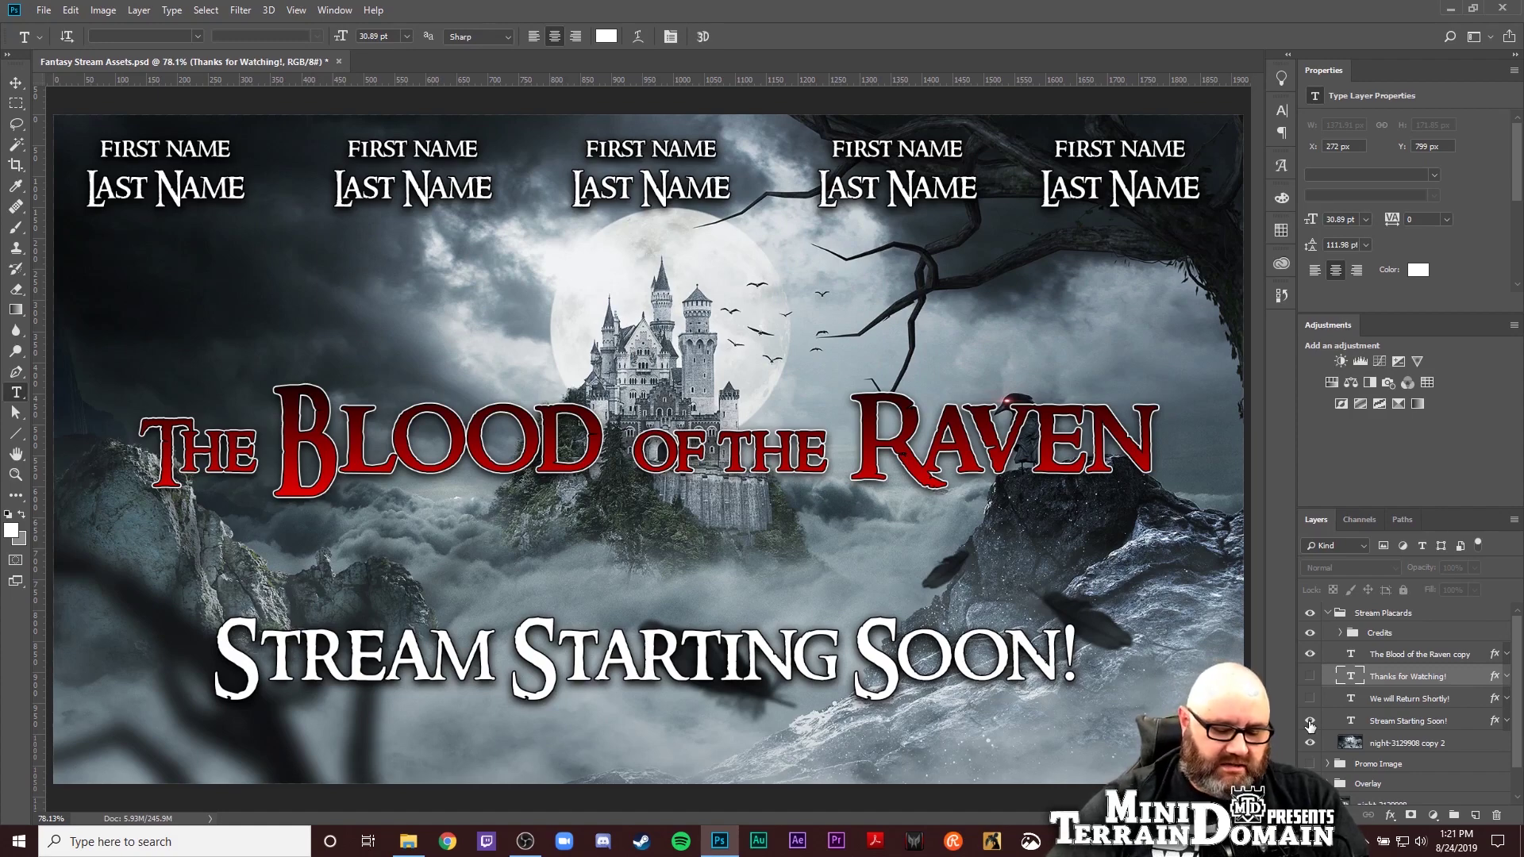
{"action": "key", "text": "ctrl+shift+s"}
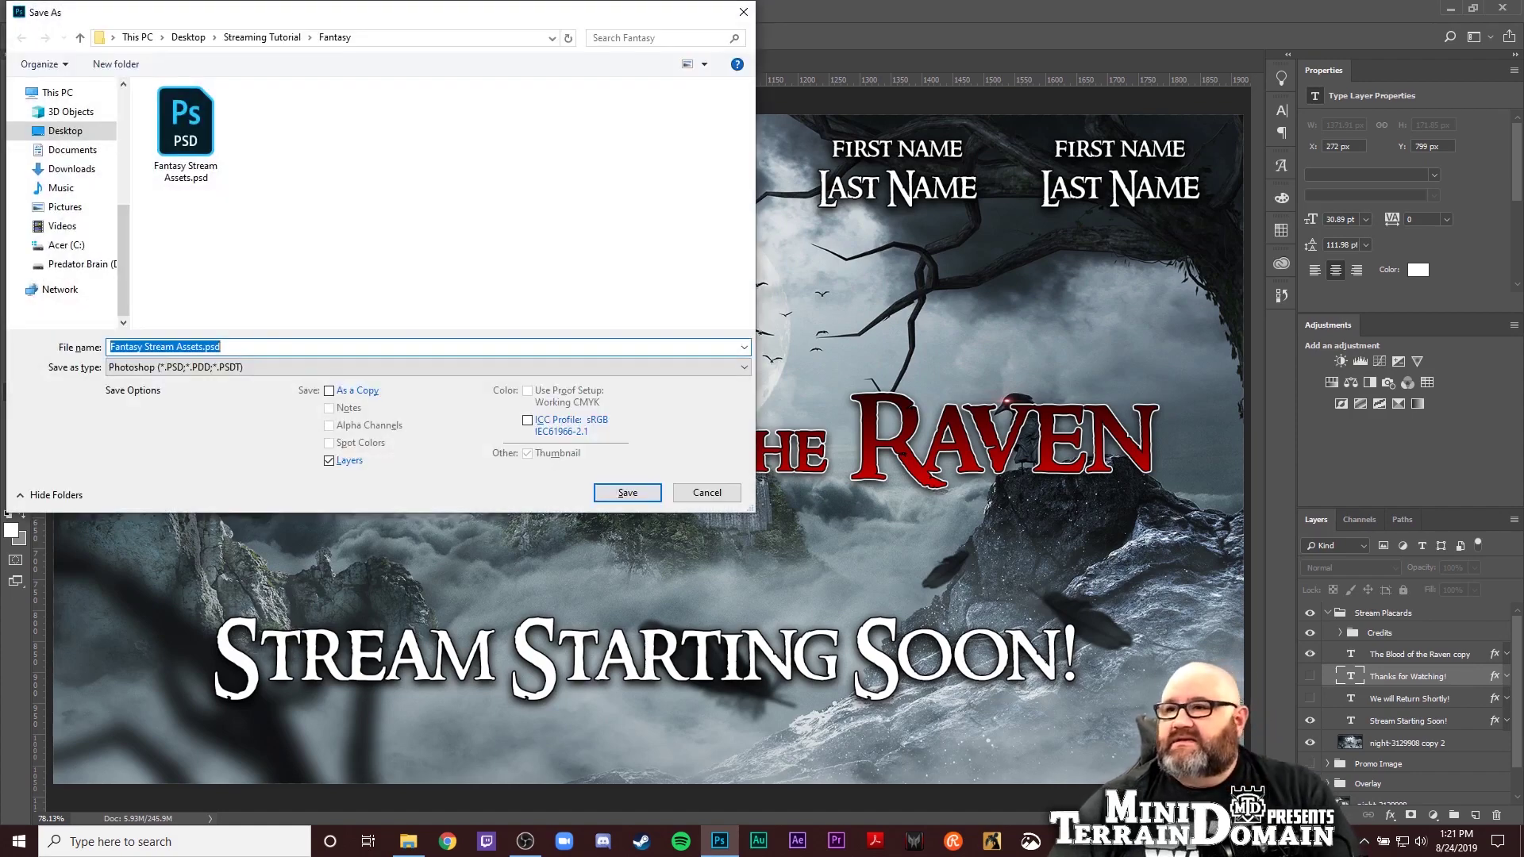
{"action": "left_click", "coordinate": [516, 367]}
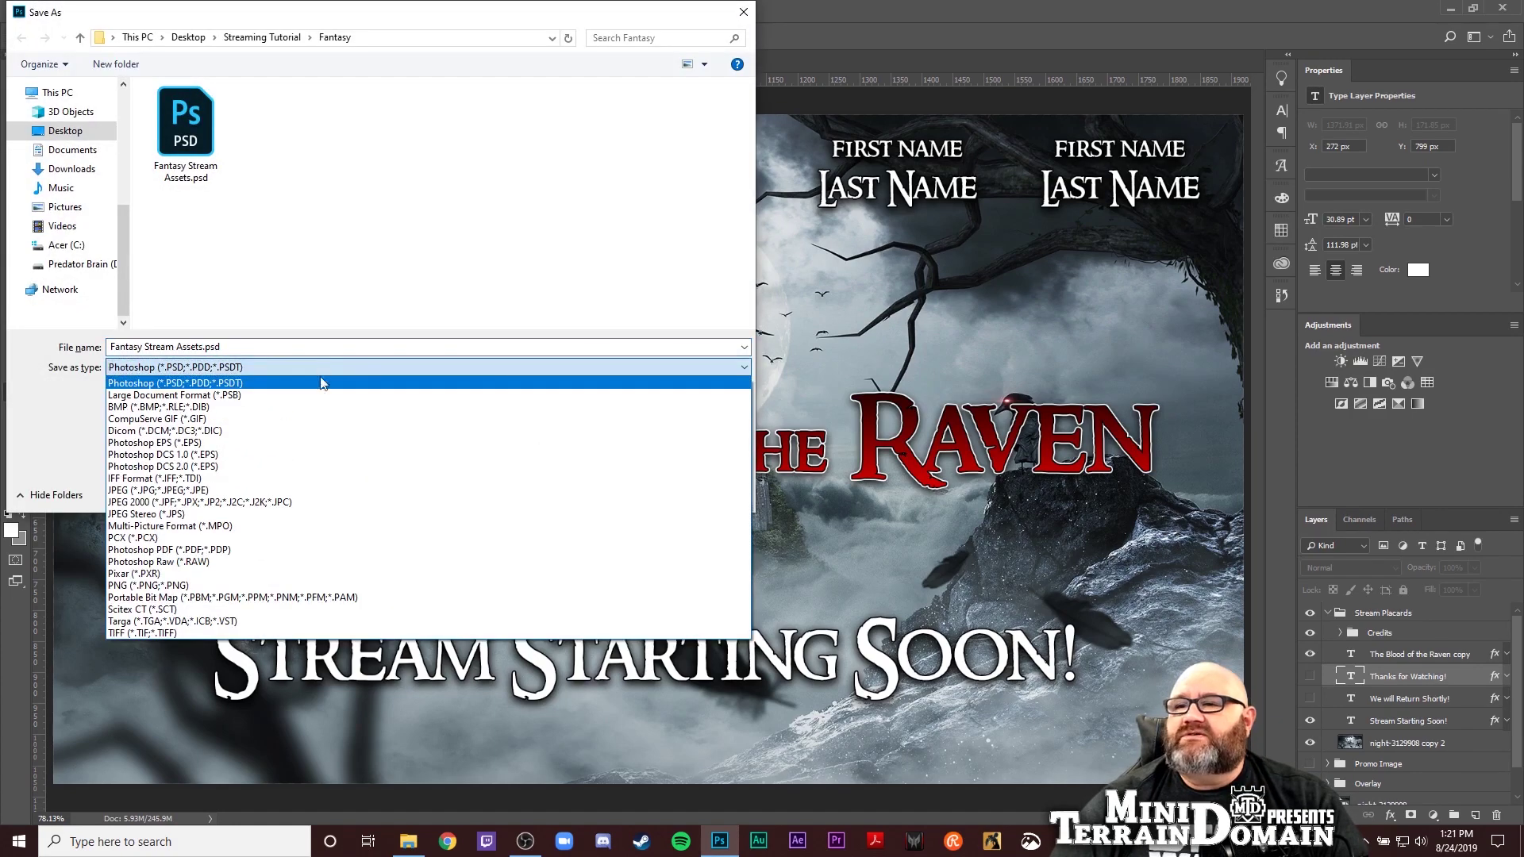
{"action": "left_click", "coordinate": [248, 488]}
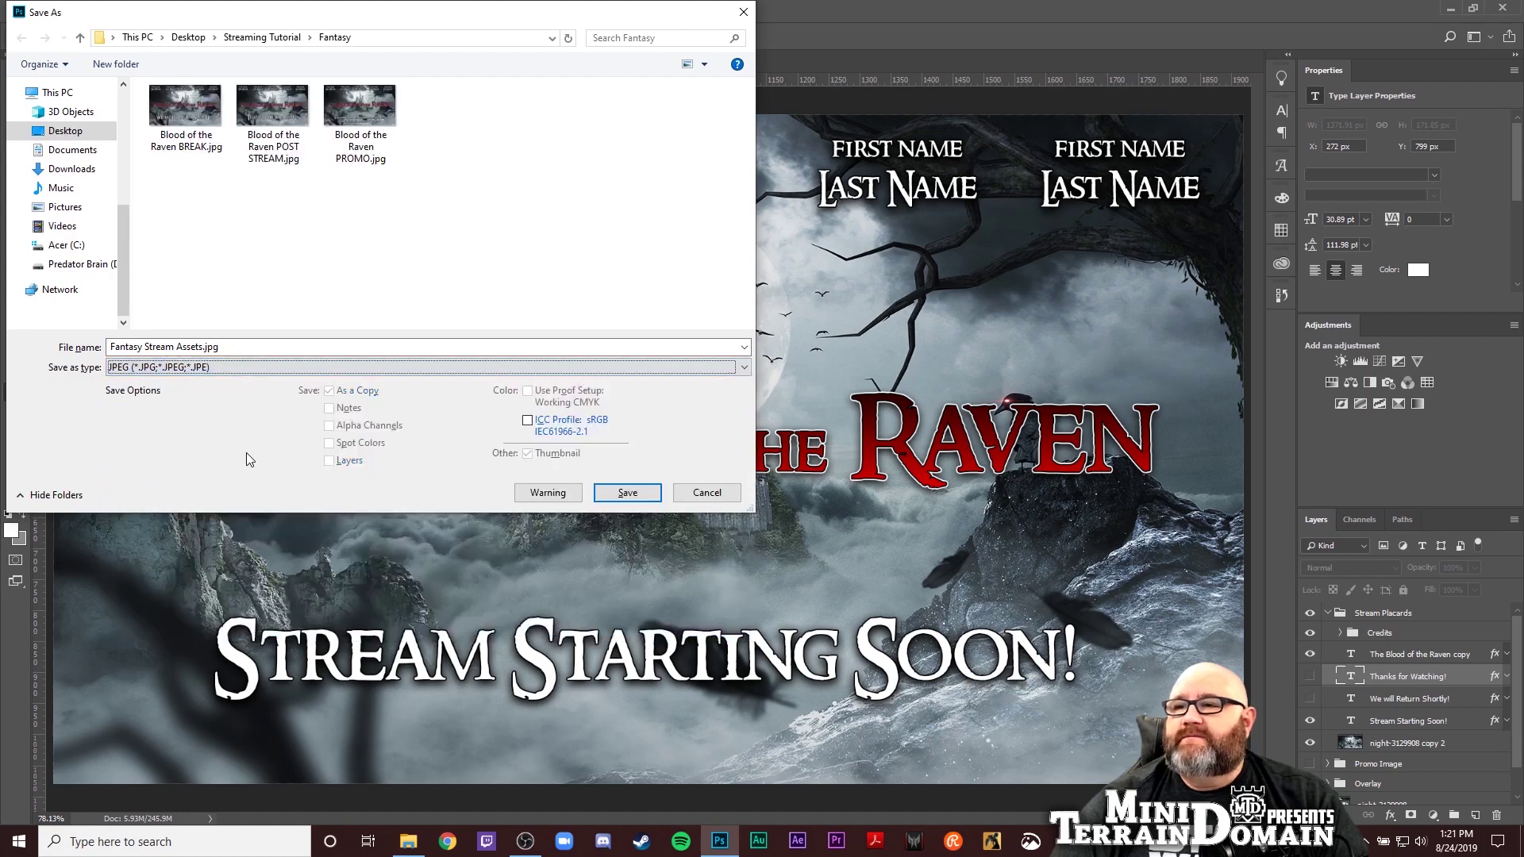
Save the "Stream Starting Soon!" placard as a quality 12 progressive JPEG named "Blood of the Raven PRE STREAM" in the Fantasy folder
{"action": "left_click", "coordinate": [264, 153]}
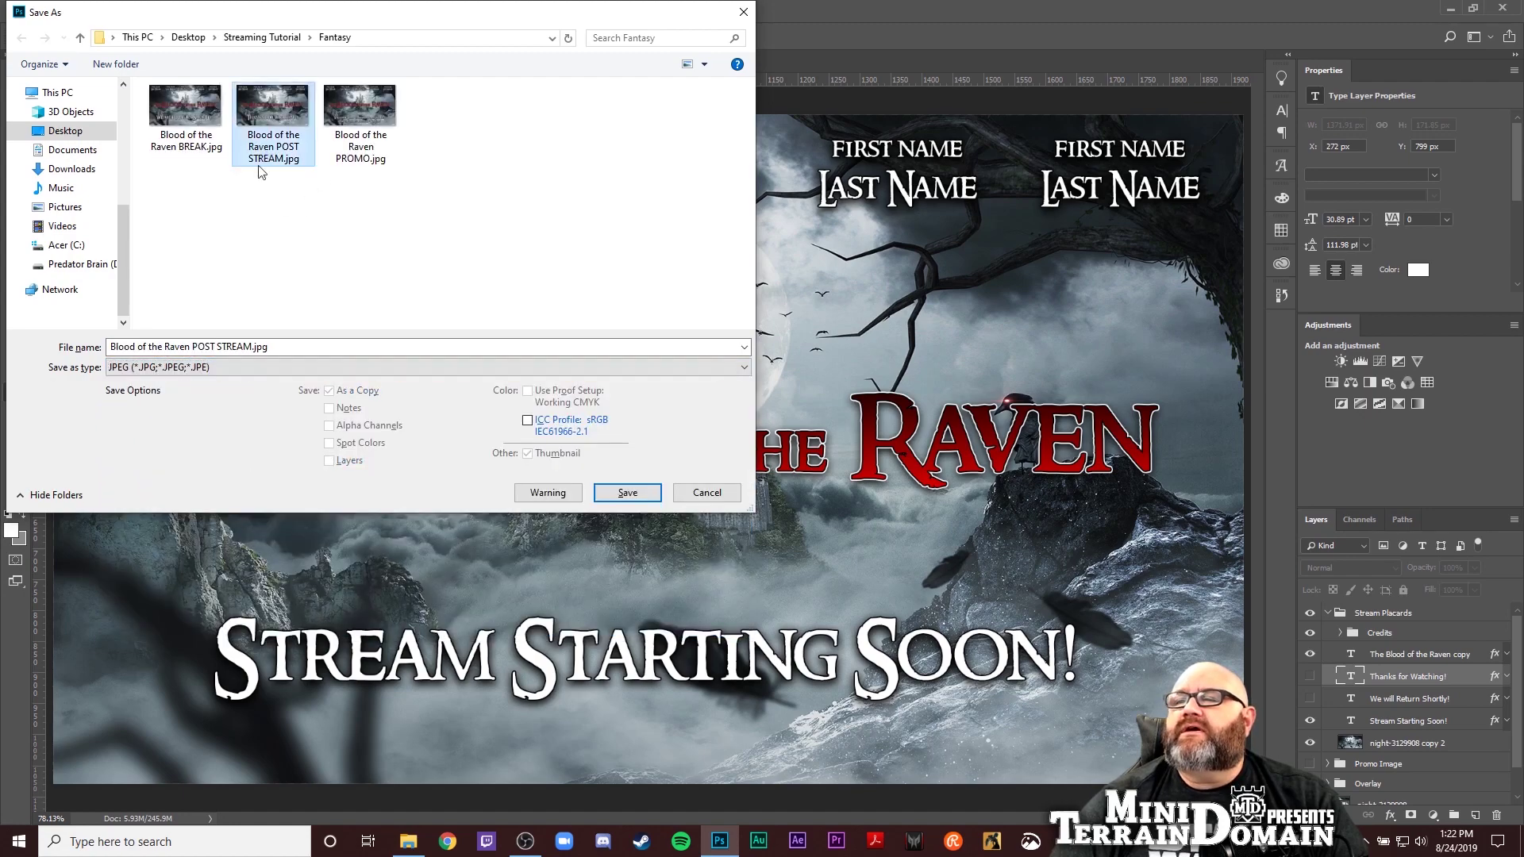
{"action": "left_click", "coordinate": [197, 346]}
{"action": "double_click", "coordinate": [197, 346]}
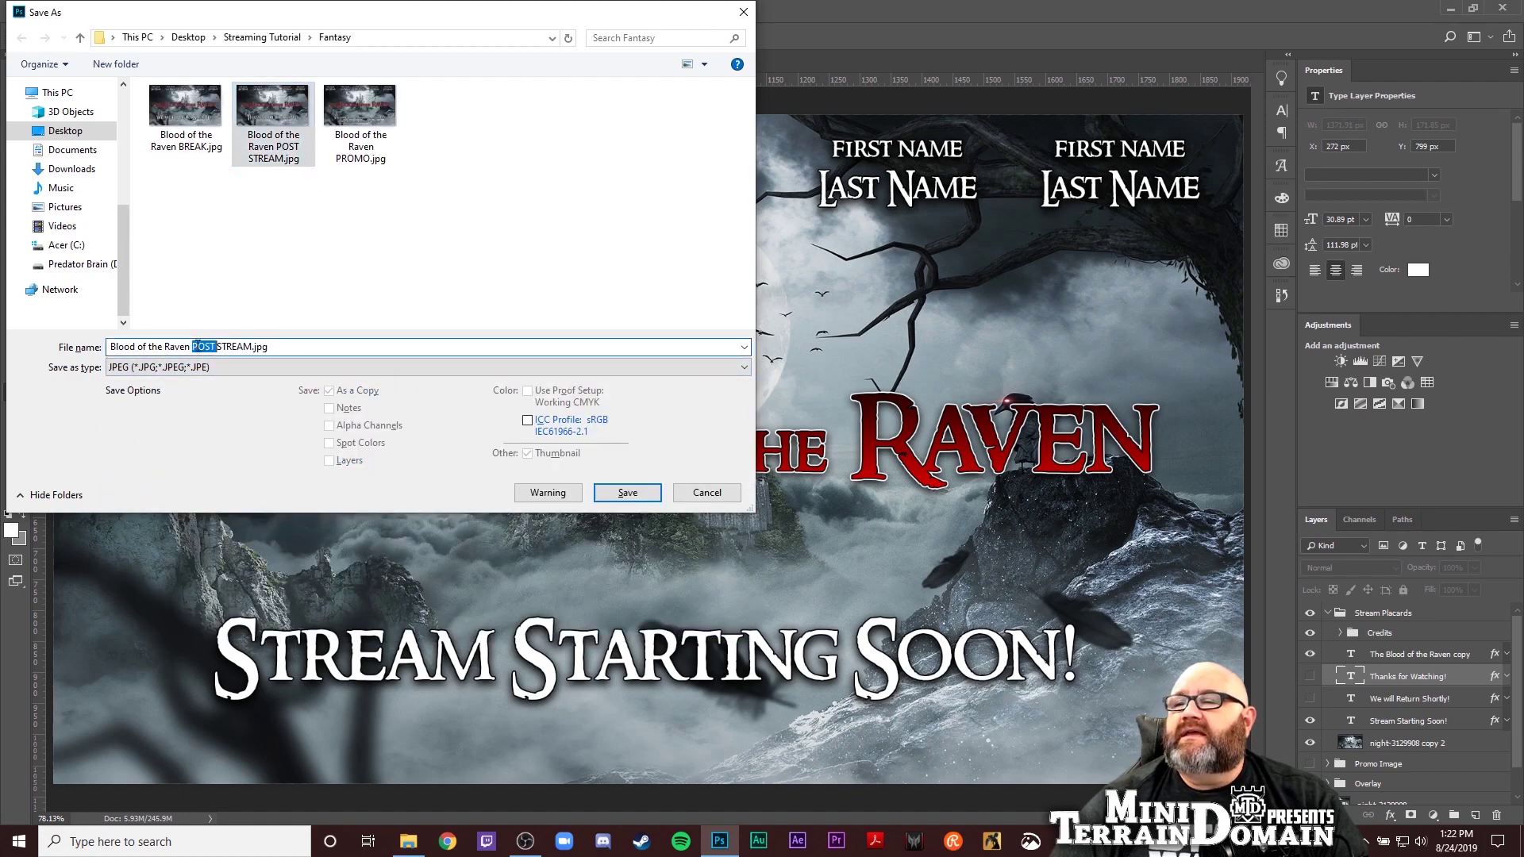
{"action": "type", "text": "PRWE"}
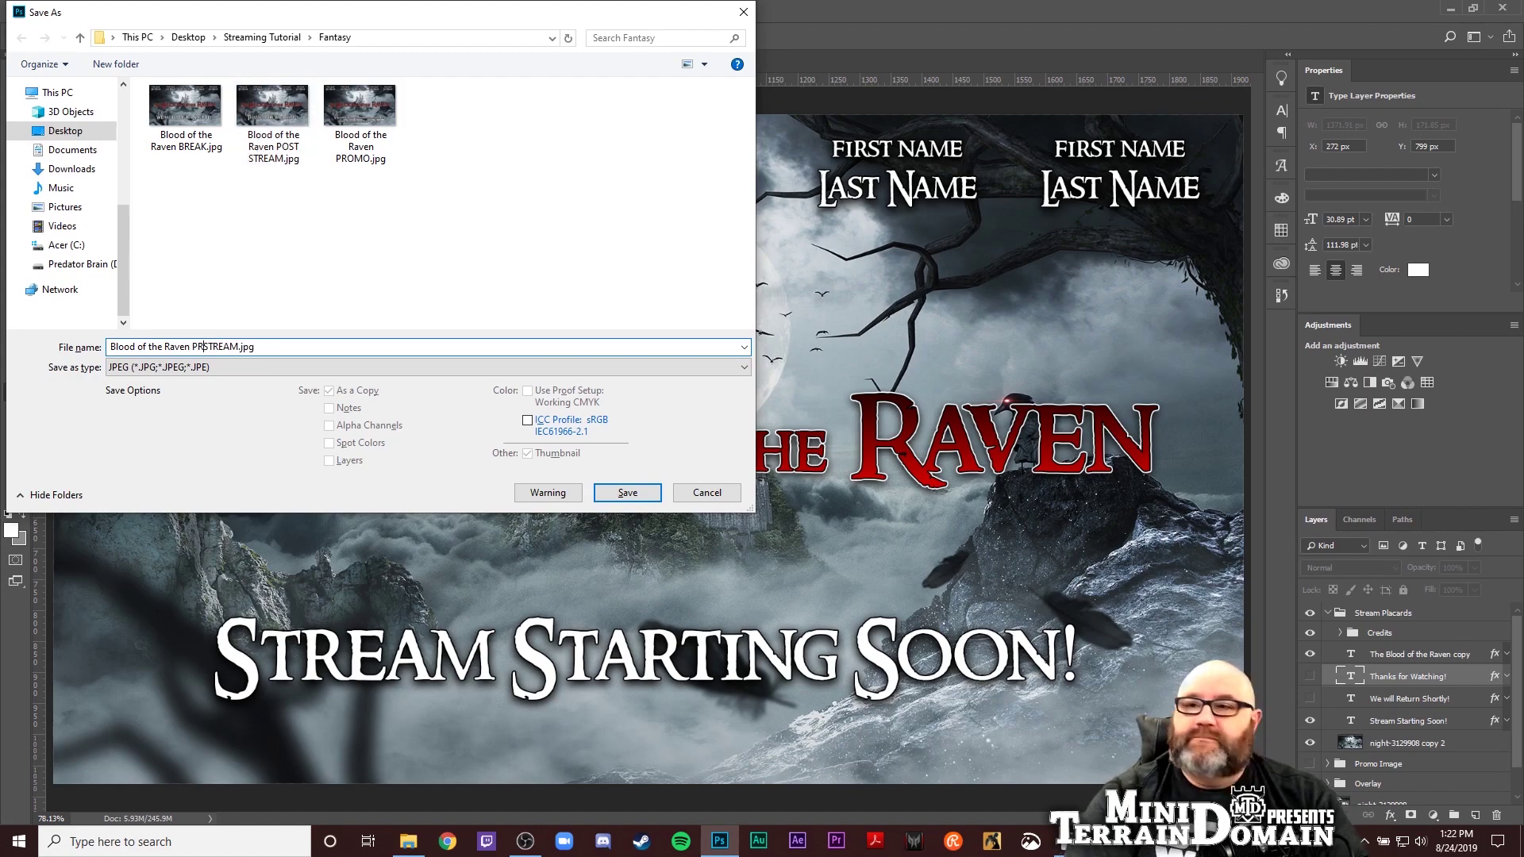
{"action": "key", "text": "BackSpace"}
{"action": "key", "text": "BackSpace"}
{"action": "type", "text": "E"}
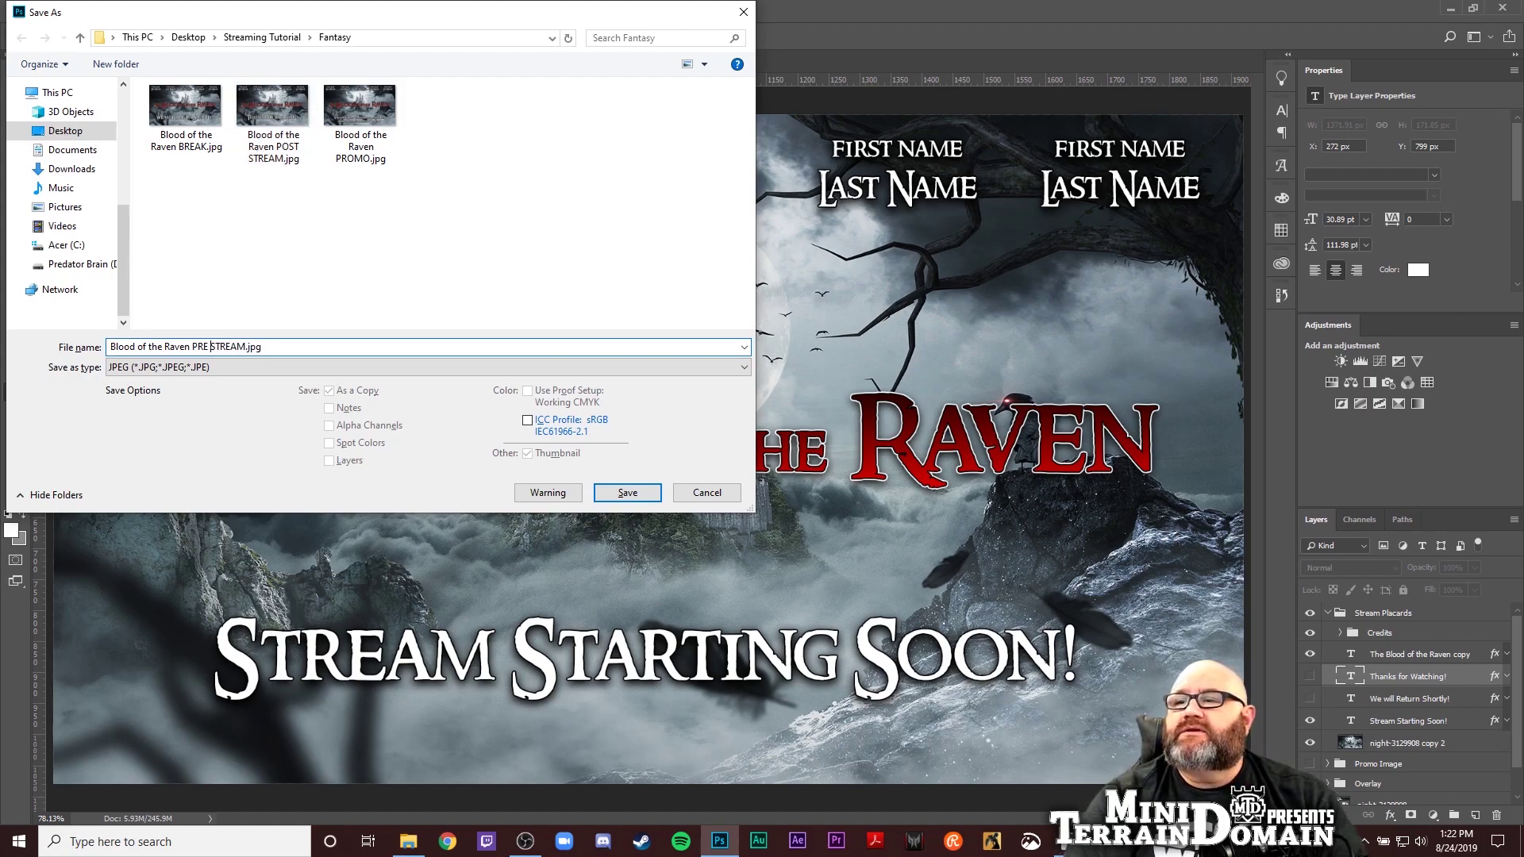
{"action": "left_click", "coordinate": [627, 493]}
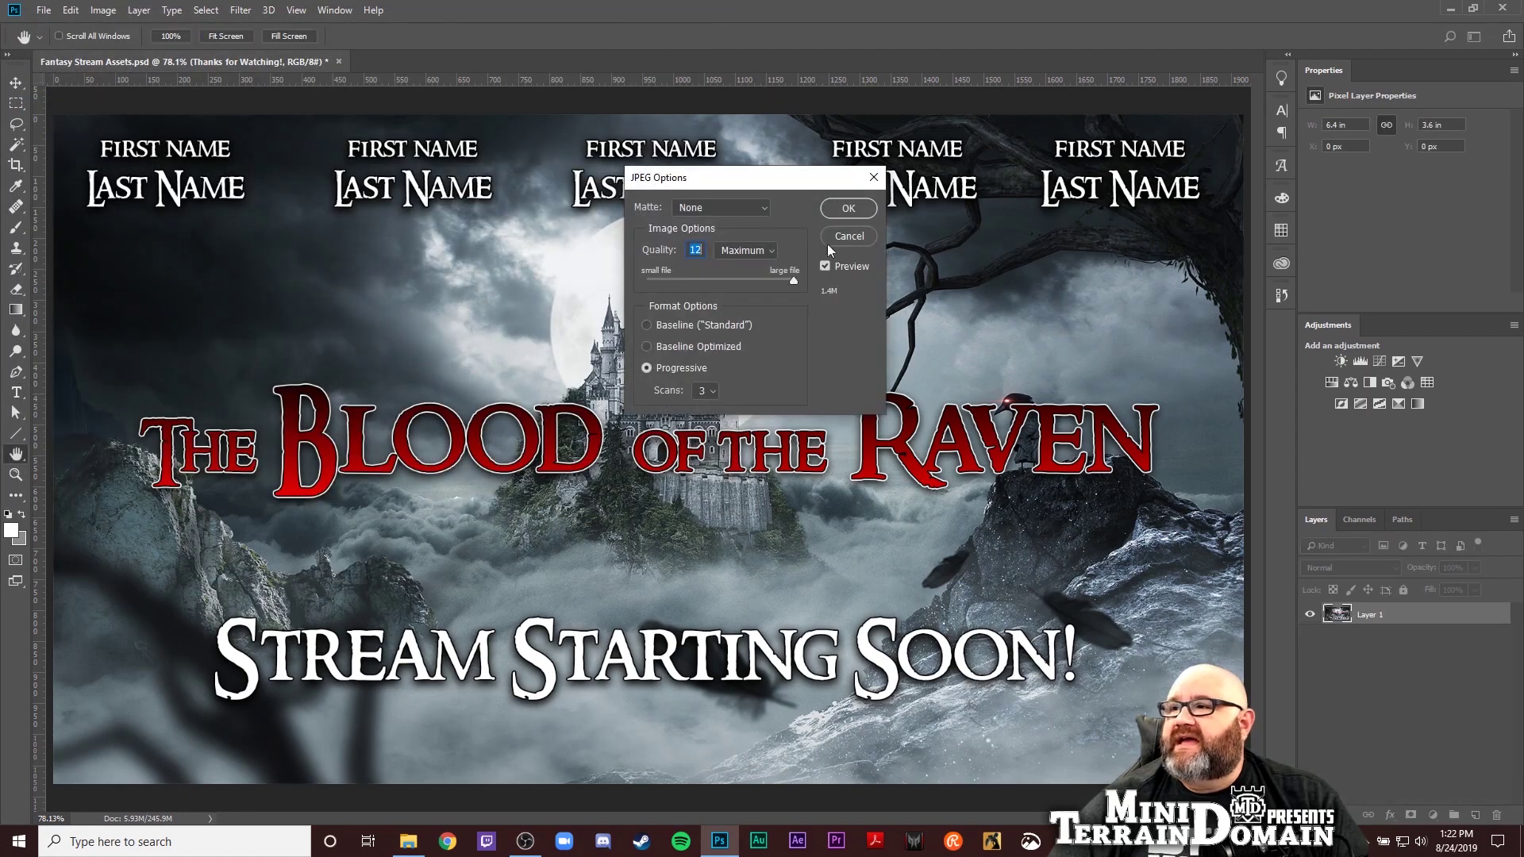
{"action": "left_click", "coordinate": [848, 208]}
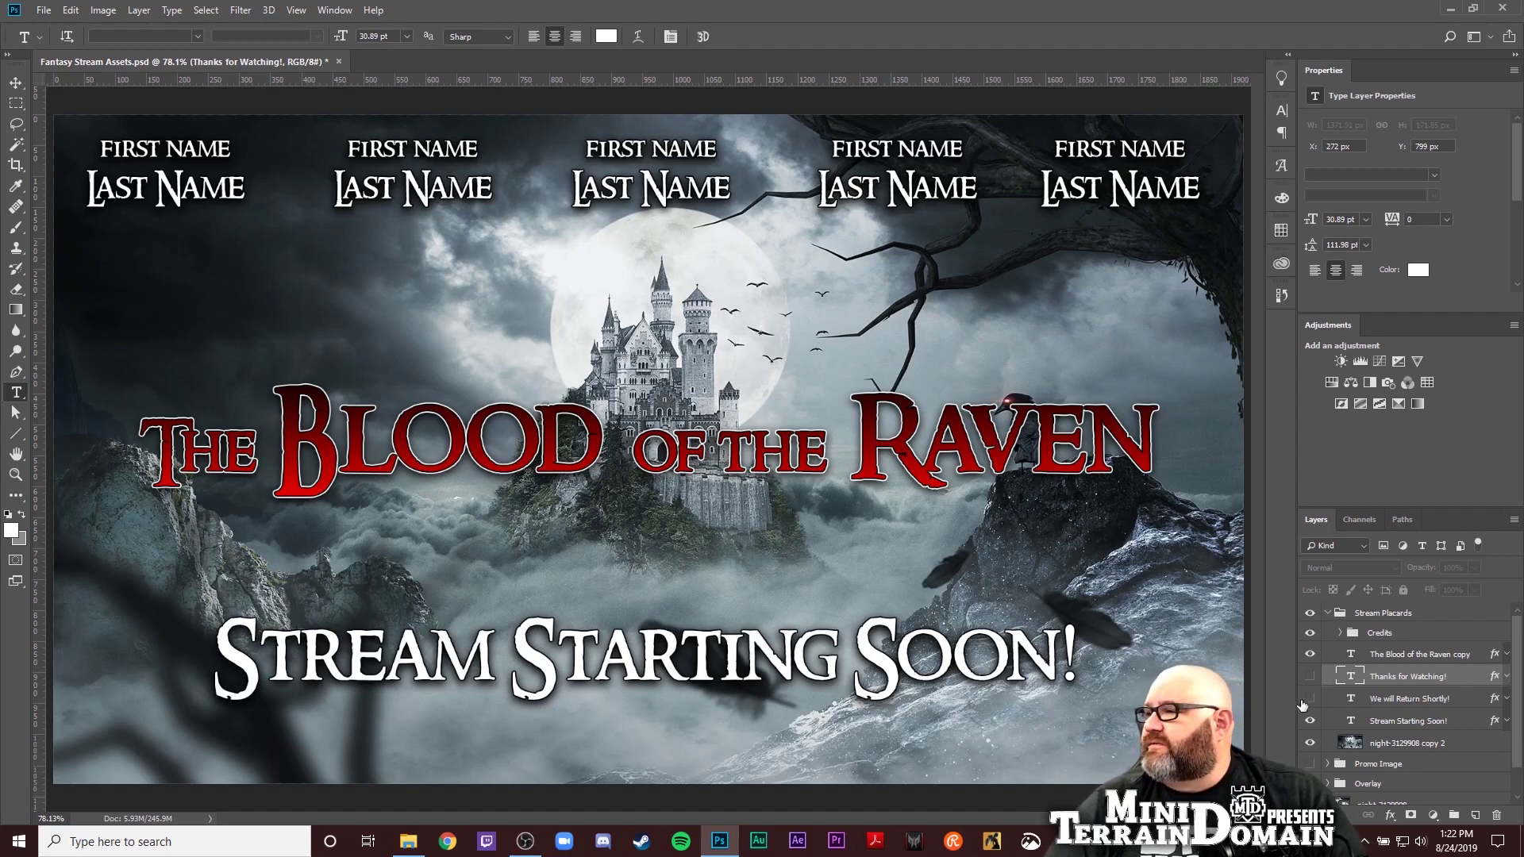
Hide "Stream Starting Soon!" and group the three message text layers into a group named "Placard Text"
{"action": "left_click", "coordinate": [1310, 723]}
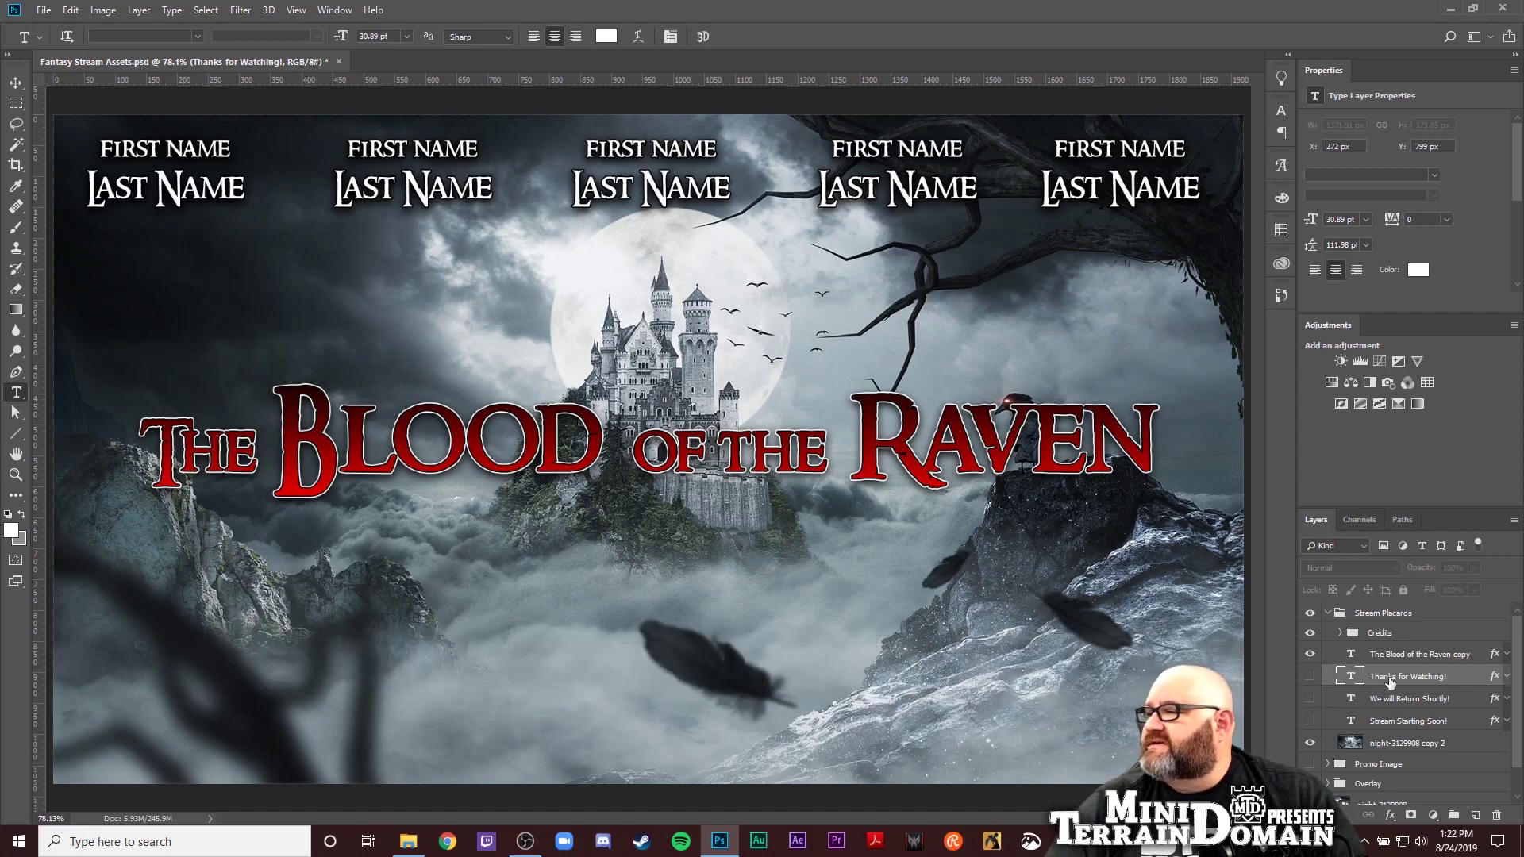
{"action": "left_click", "coordinate": [1391, 722], "text": "shift"}
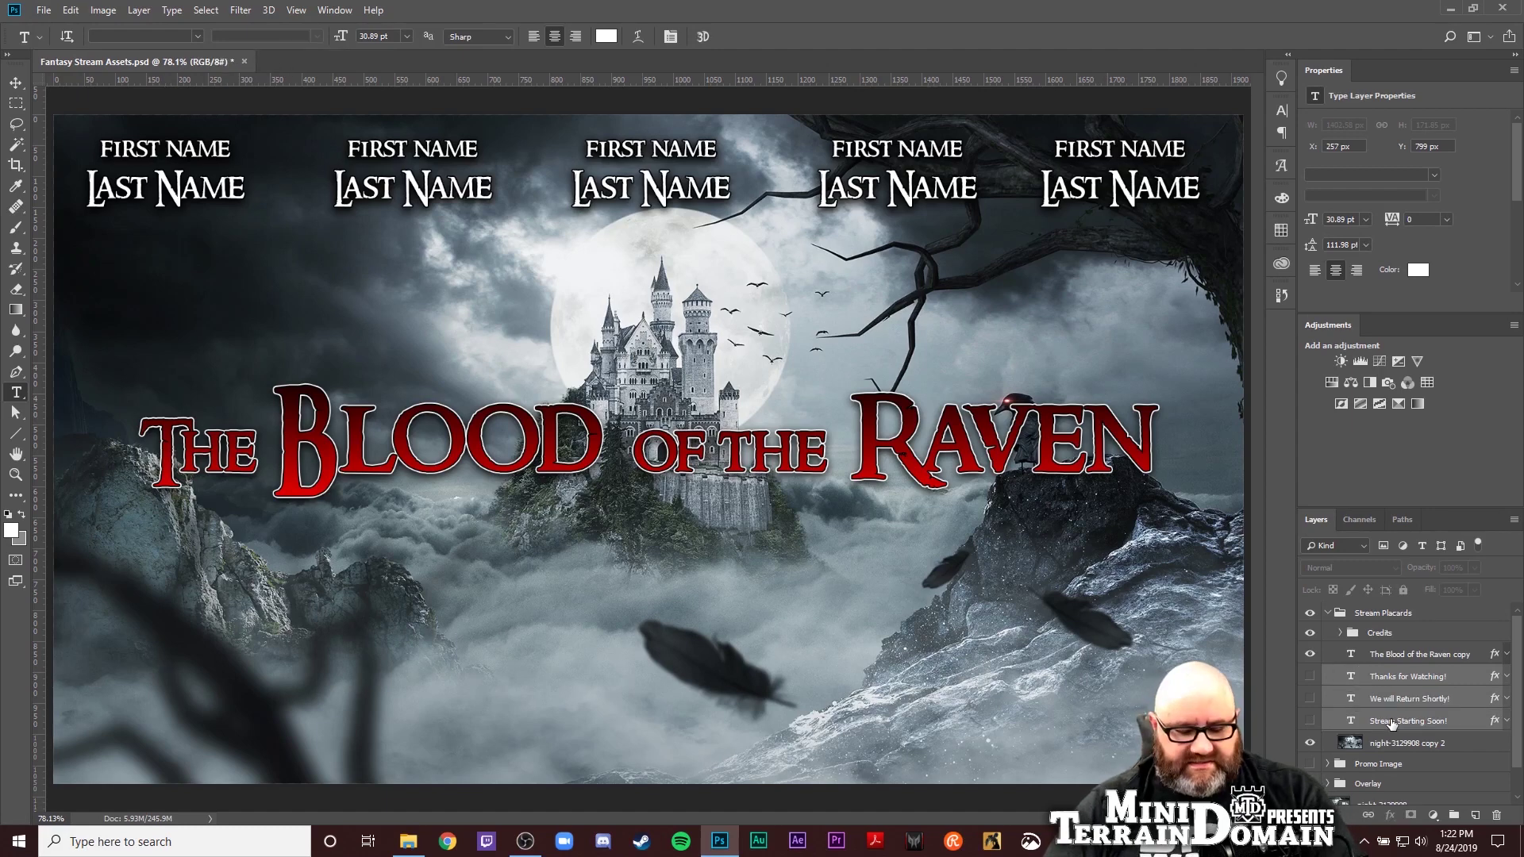
{"action": "key", "text": "ctrl+g"}
{"action": "double_click", "coordinate": [1393, 677]}
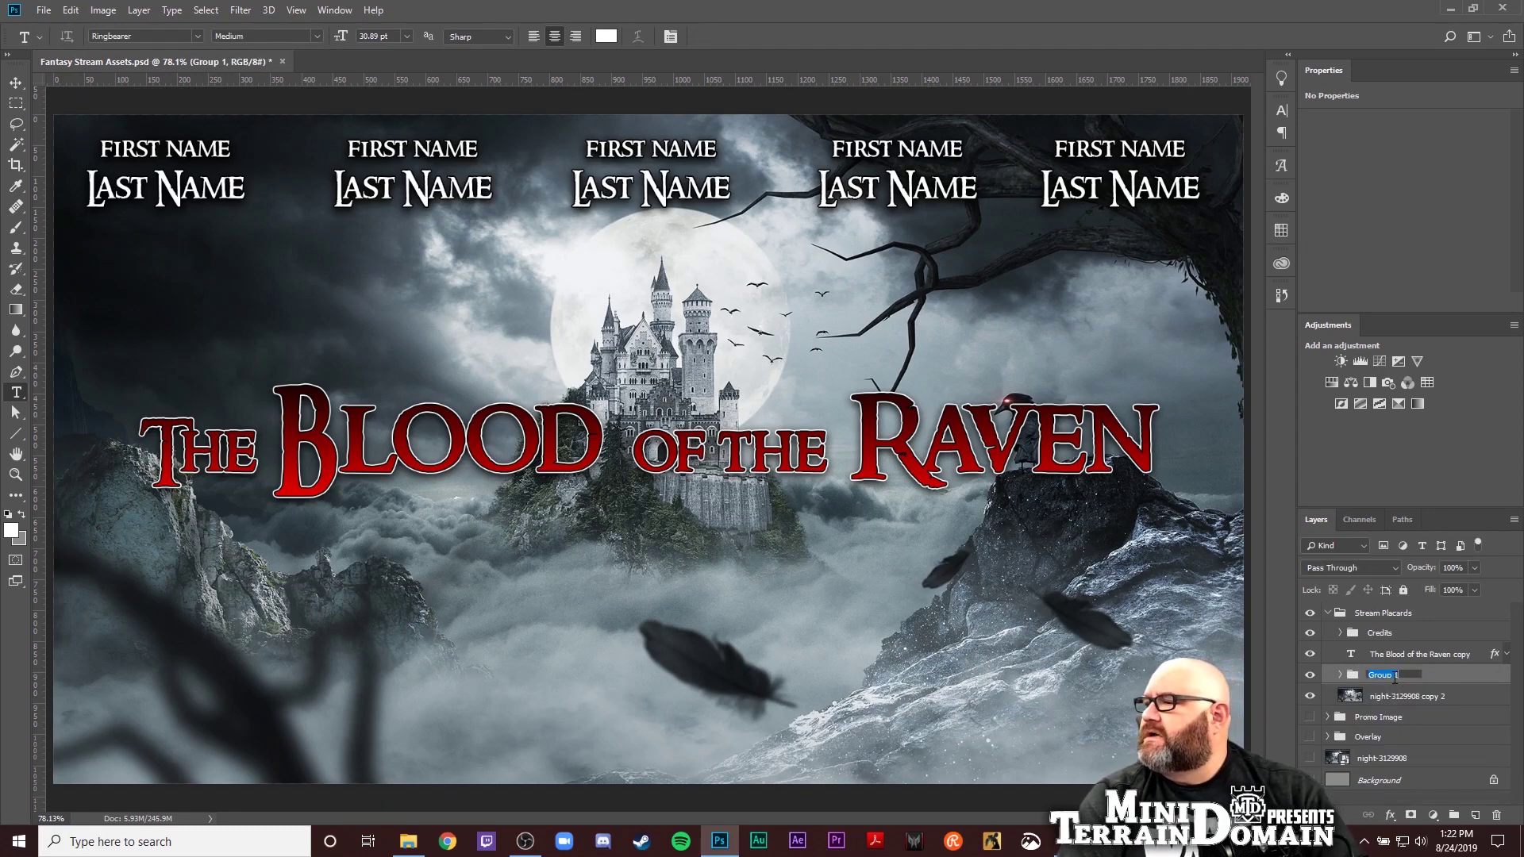
{"action": "type", "text": "PLAC"}
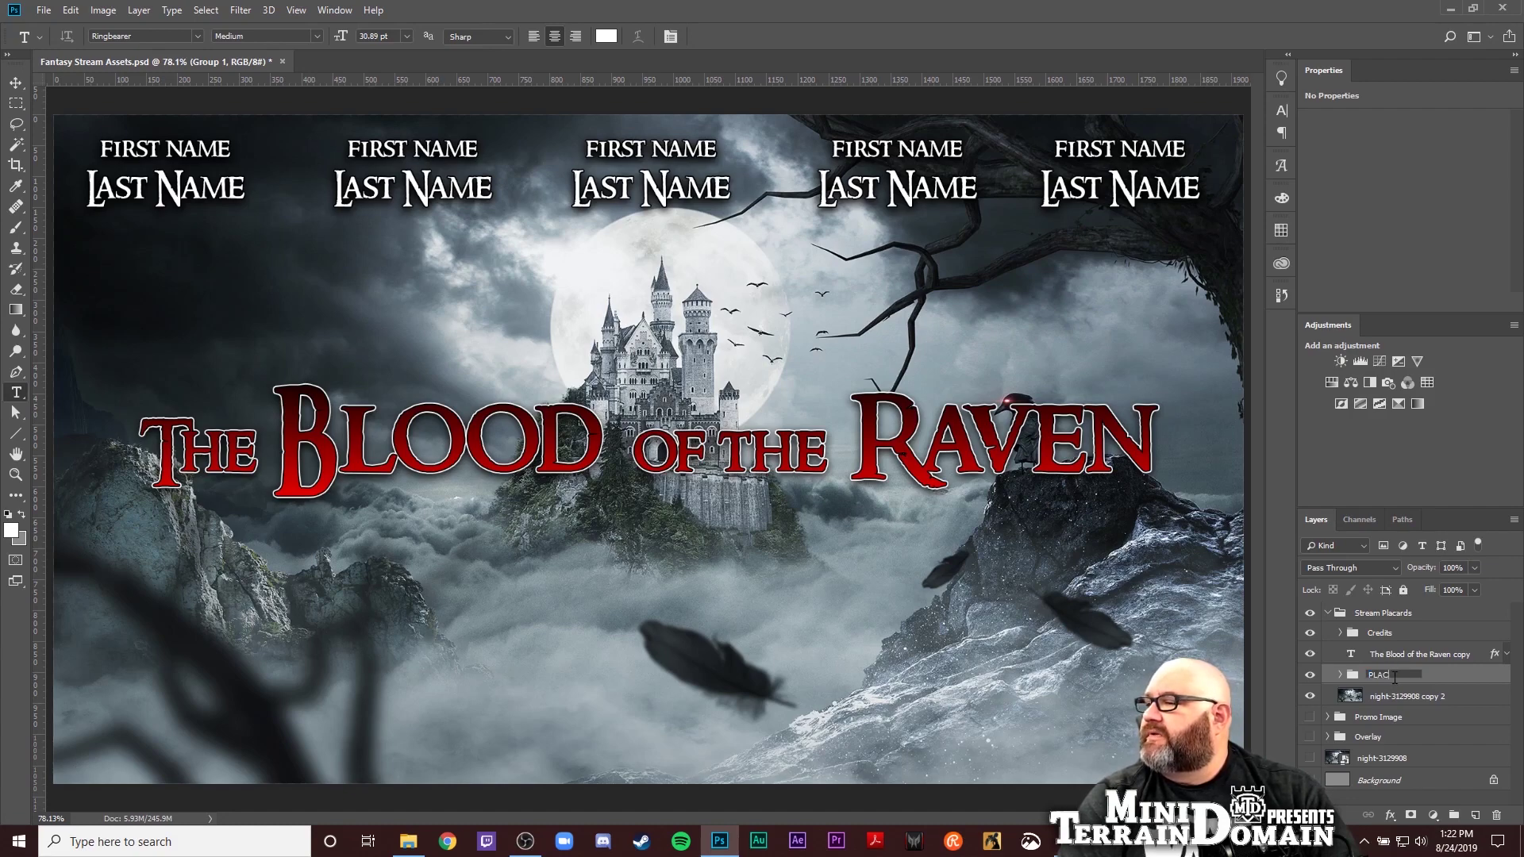
{"action": "type", "text": "lar"}
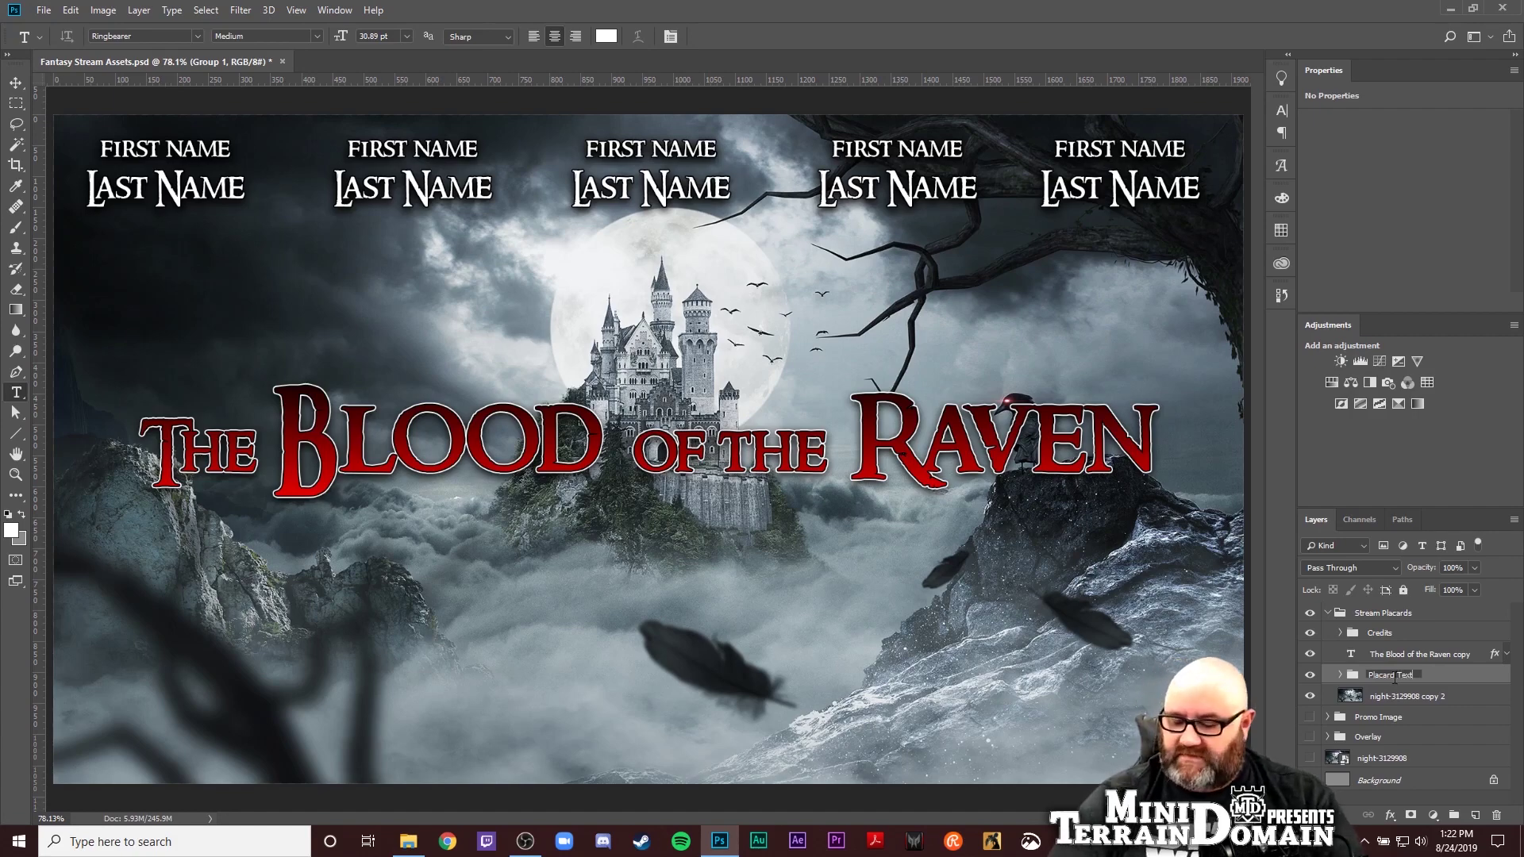
{"action": "key", "text": "Return"}
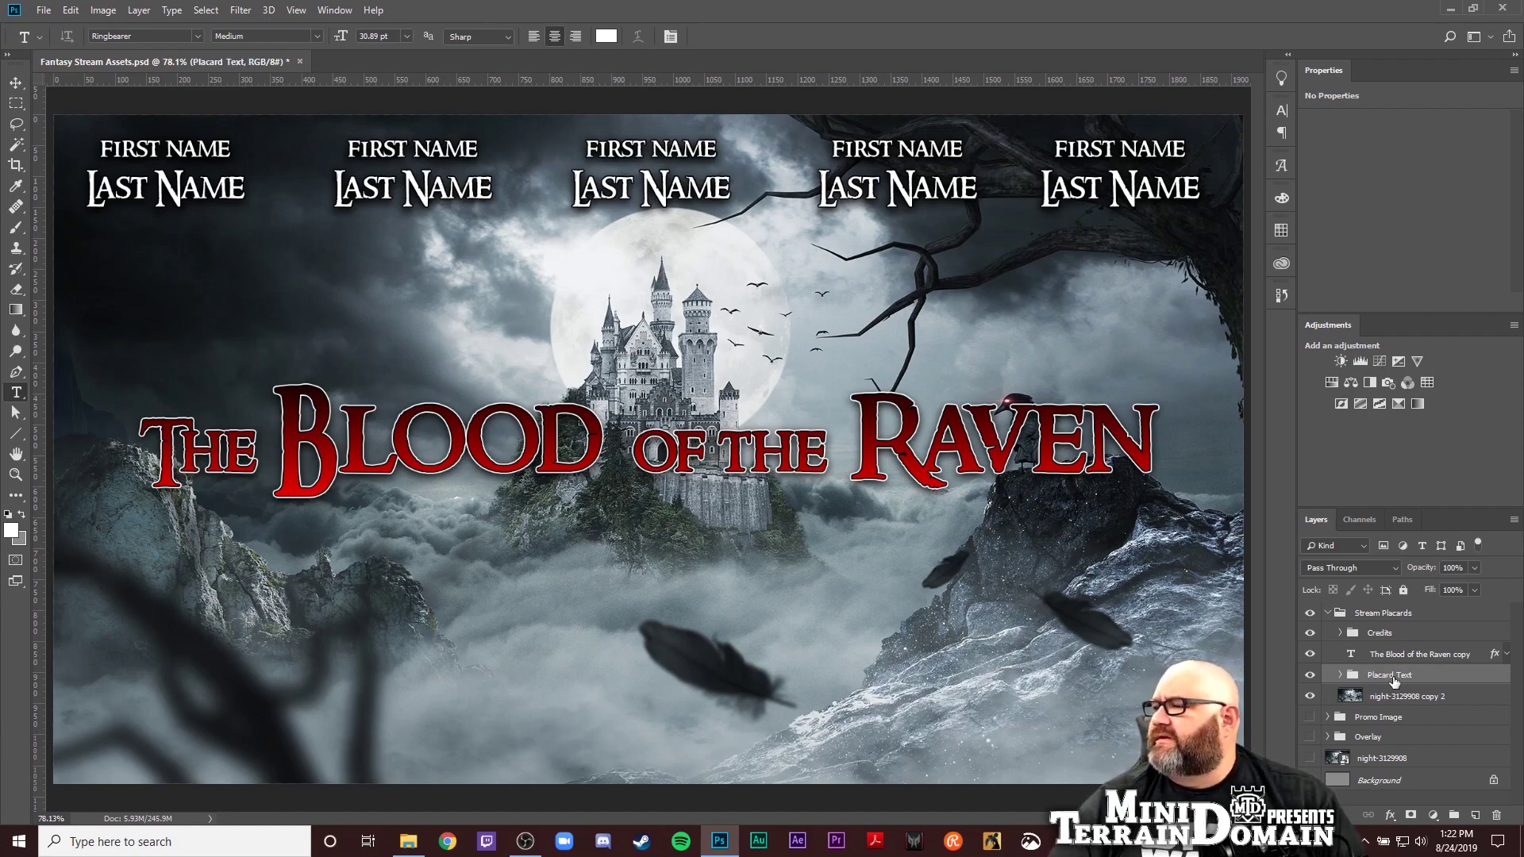
Collapse and duplicate the Stream Placards group, and hide the original group
{"action": "left_click", "coordinate": [1328, 613]}
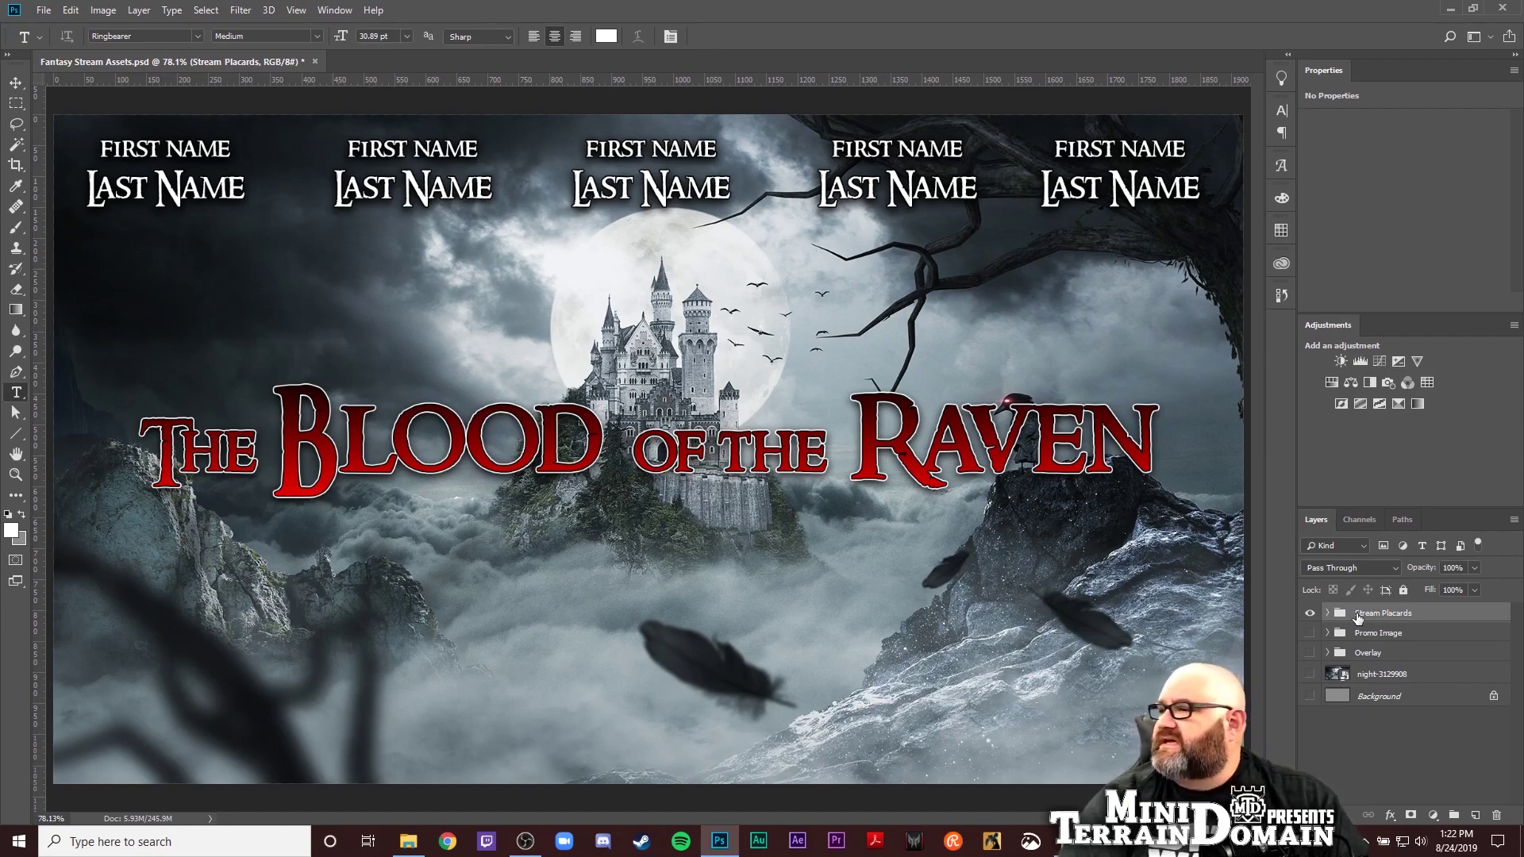
{"action": "key", "text": "ctrl+j"}
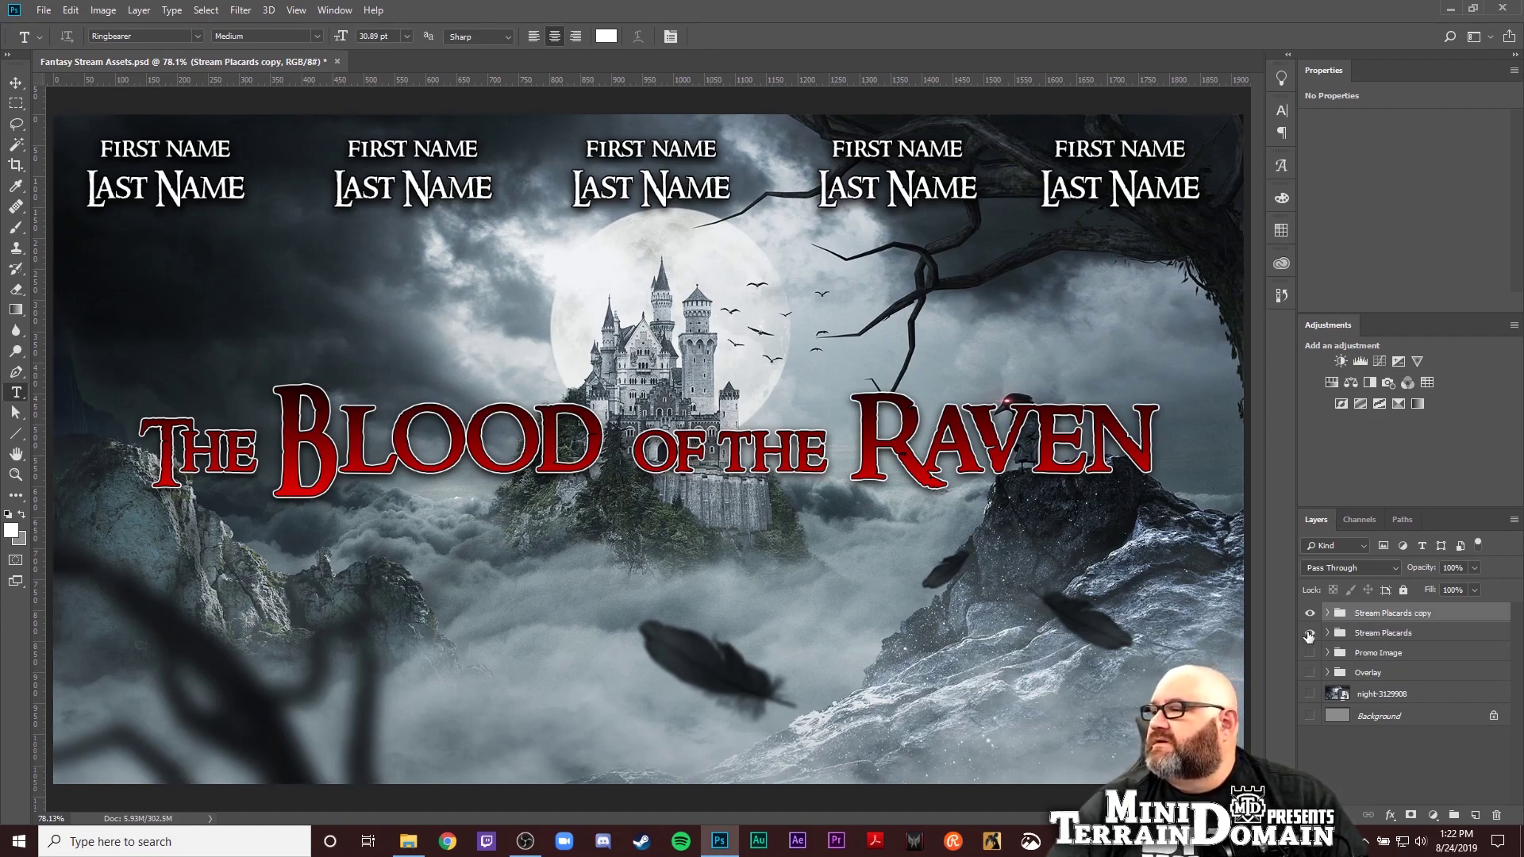
{"action": "left_click", "coordinate": [1308, 634]}
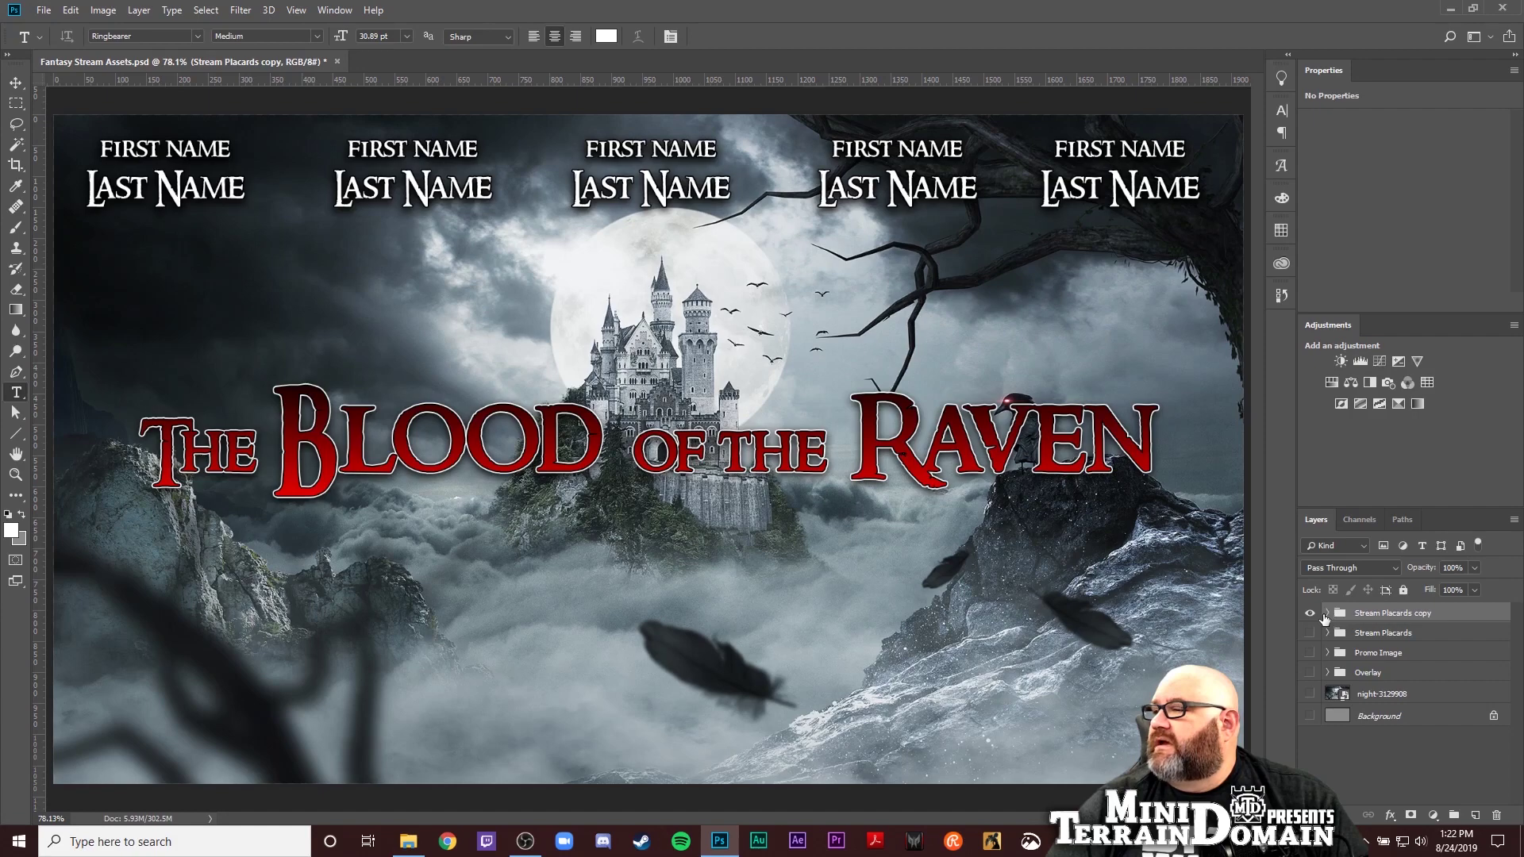
Expand the Stream Placards copy and its Placard Text group, and rename that inner group "Thumbnail Text"
{"action": "left_click", "coordinate": [1326, 613]}
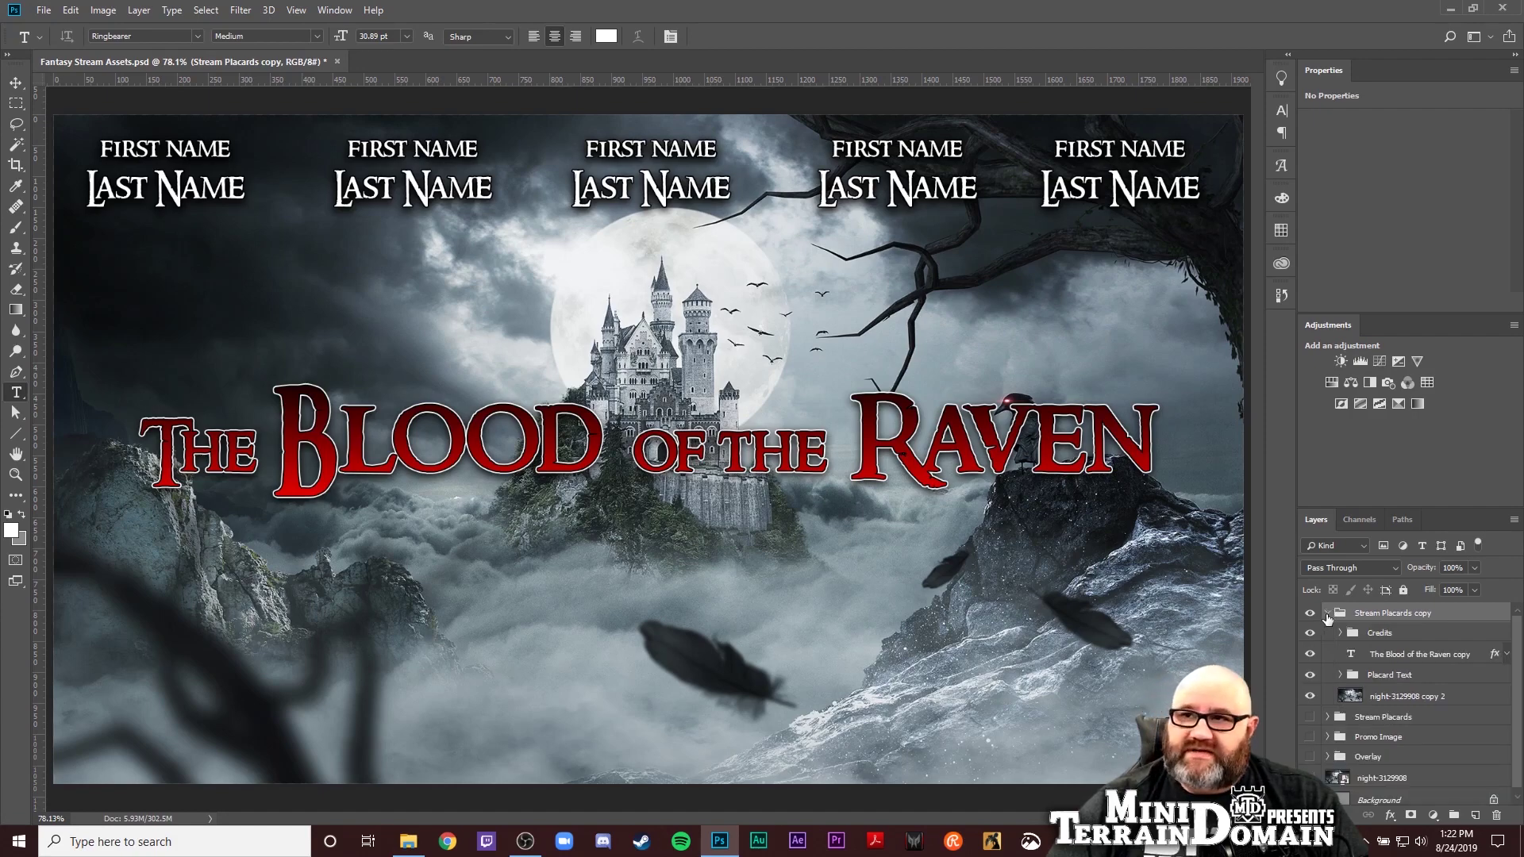
{"action": "left_click", "coordinate": [1339, 675]}
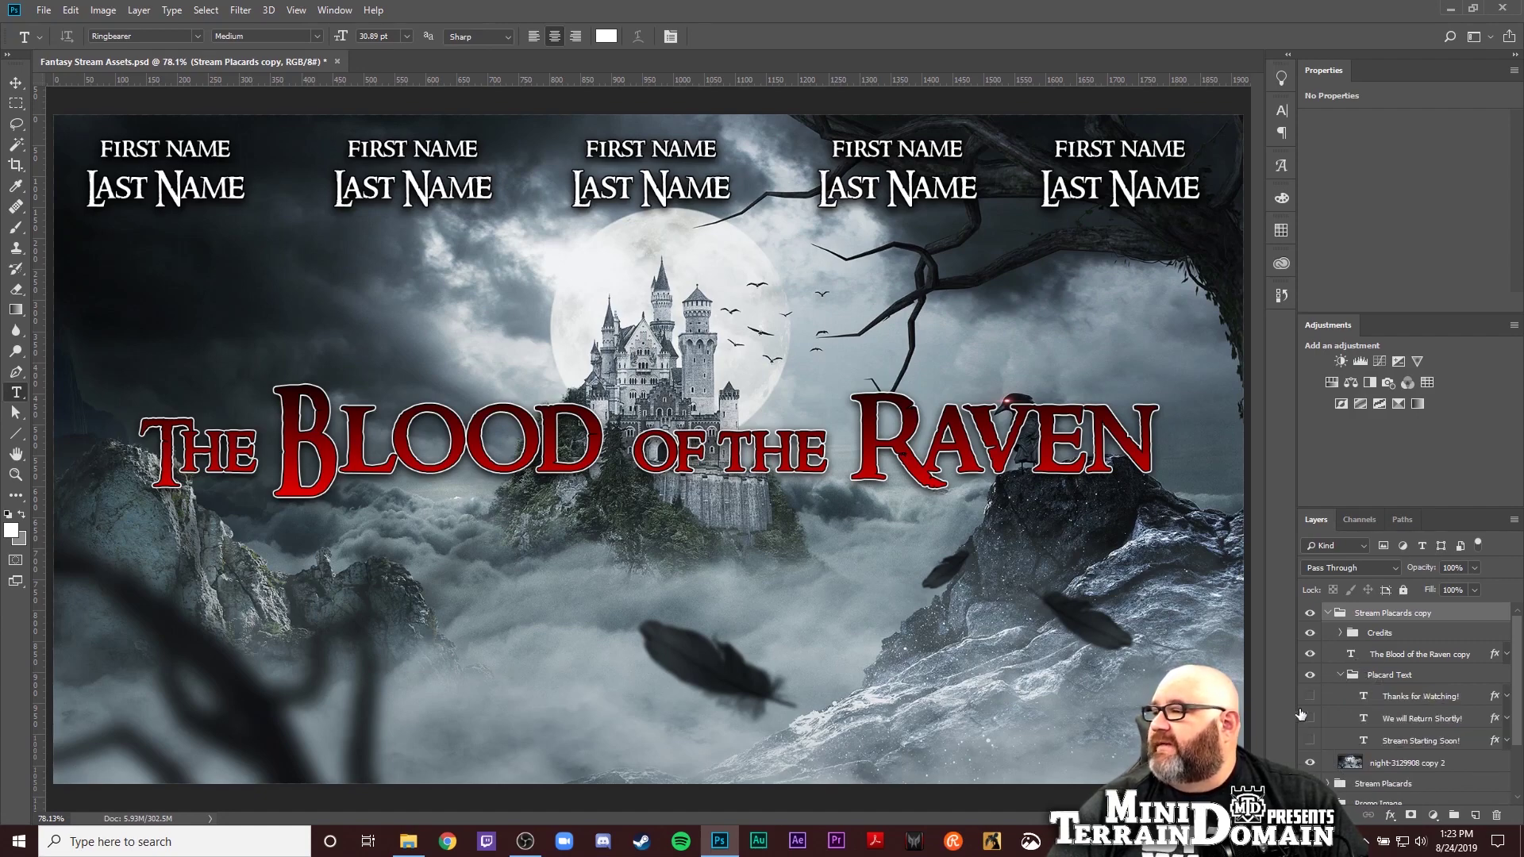
{"action": "double_click", "coordinate": [1381, 676]}
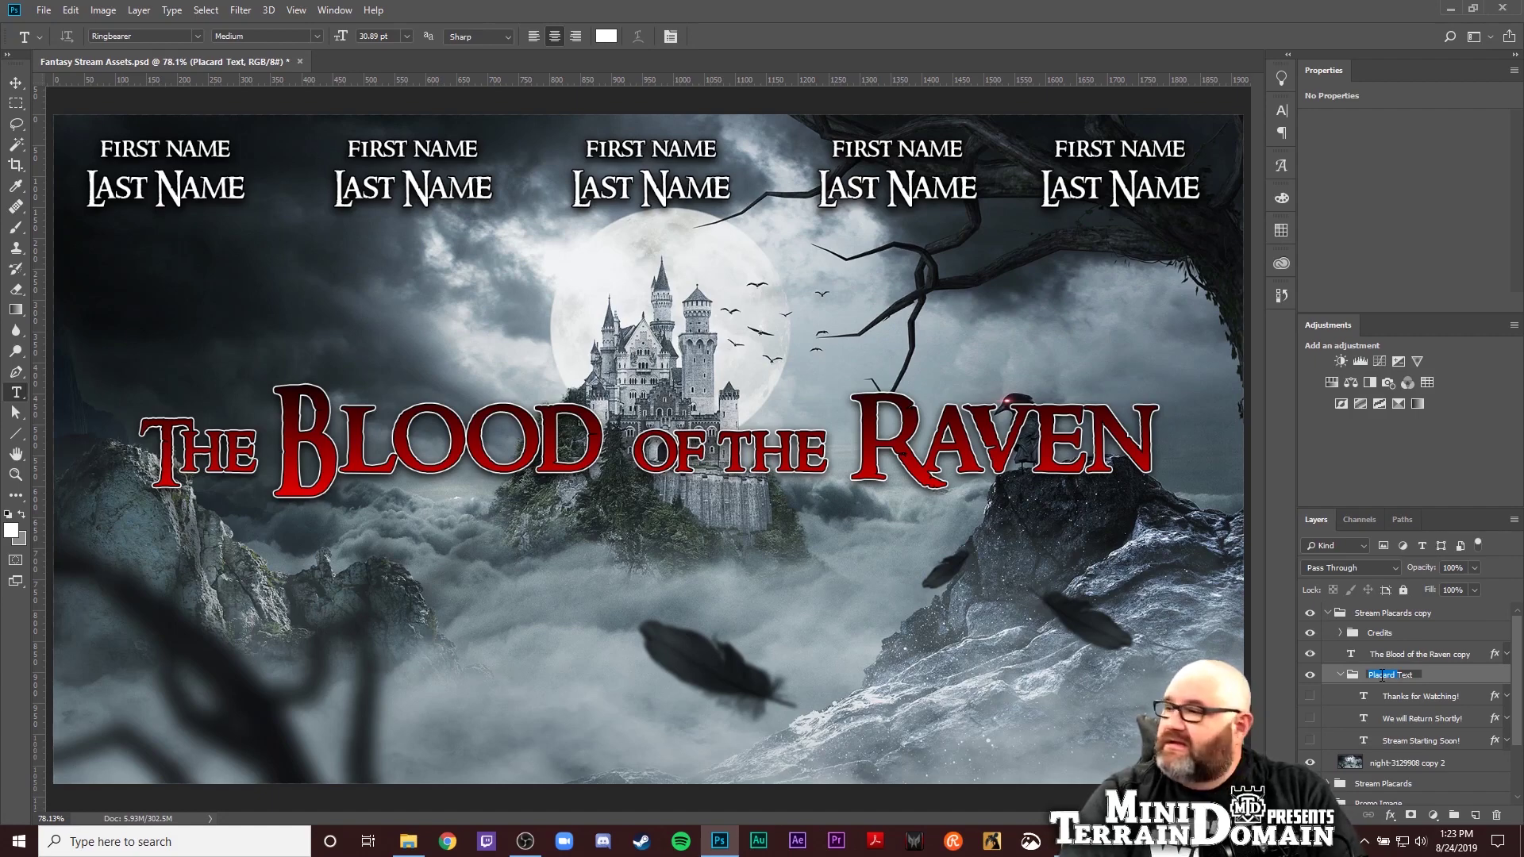
{"action": "type", "text": "Thumbnai"}
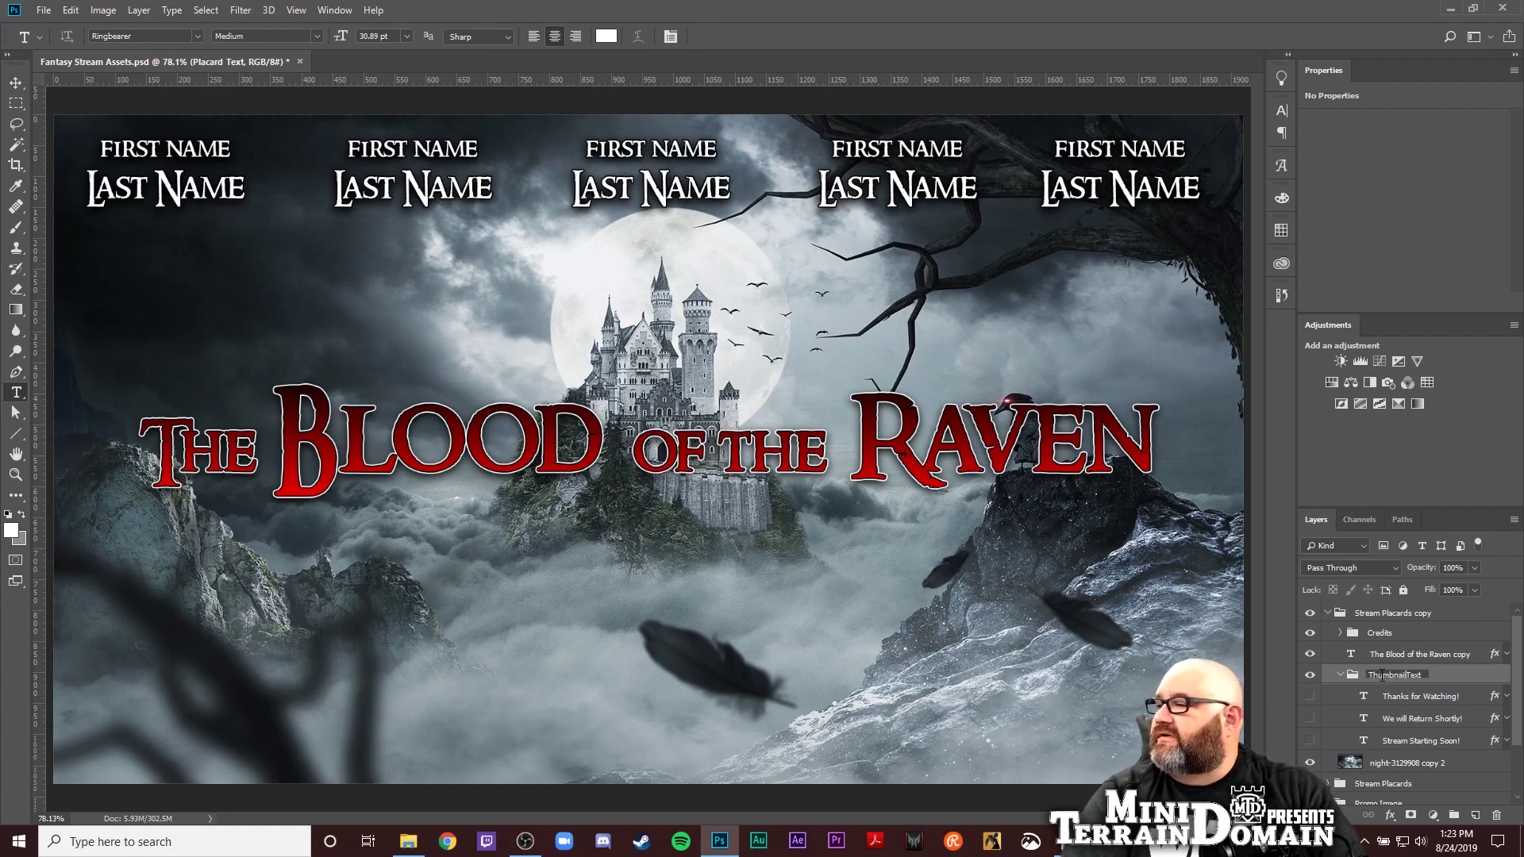
{"action": "key", "text": "Return"}
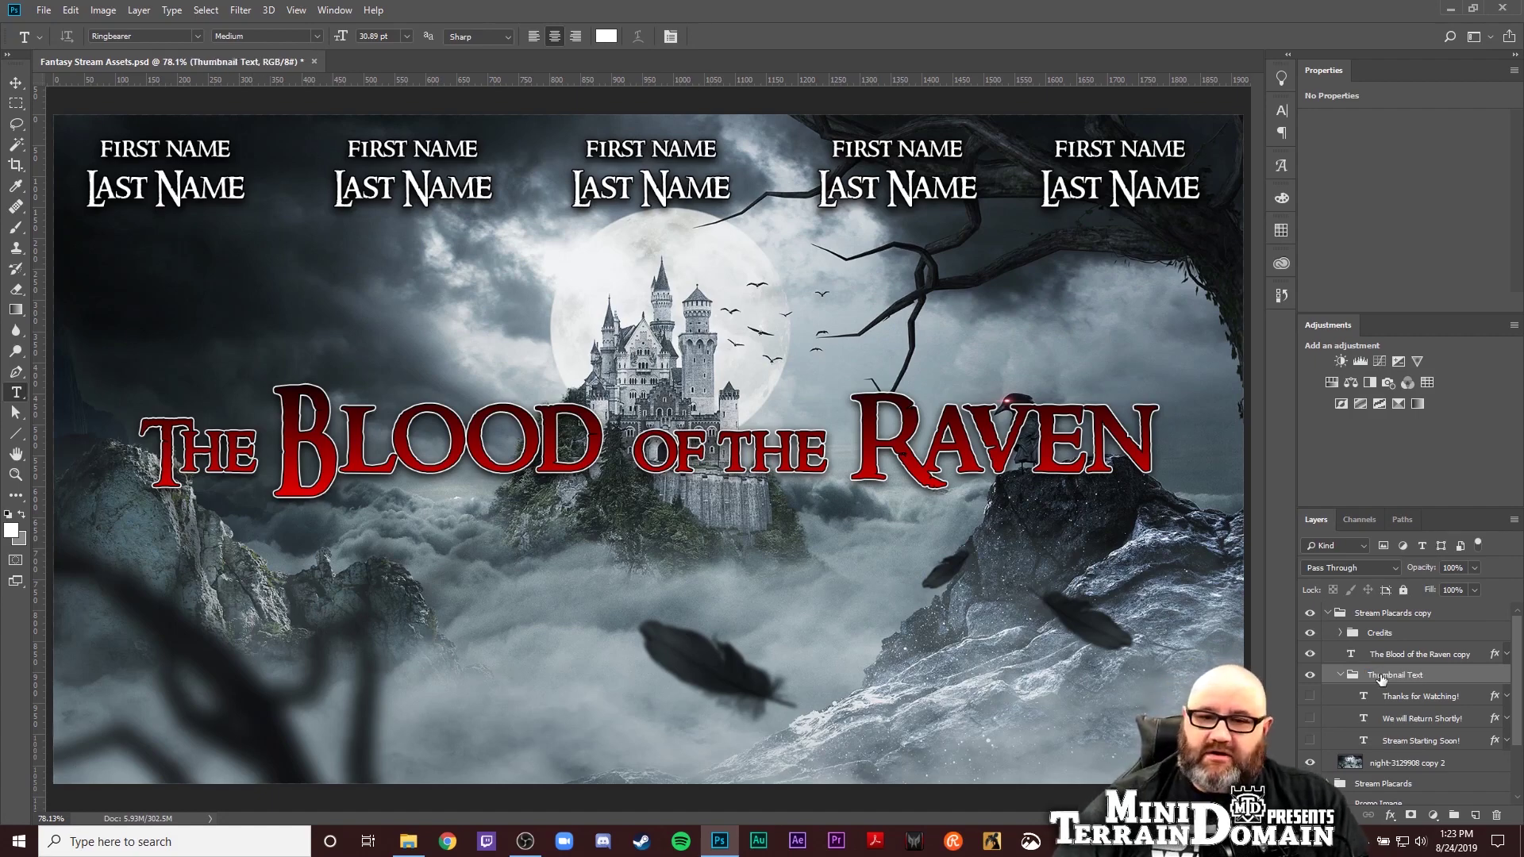
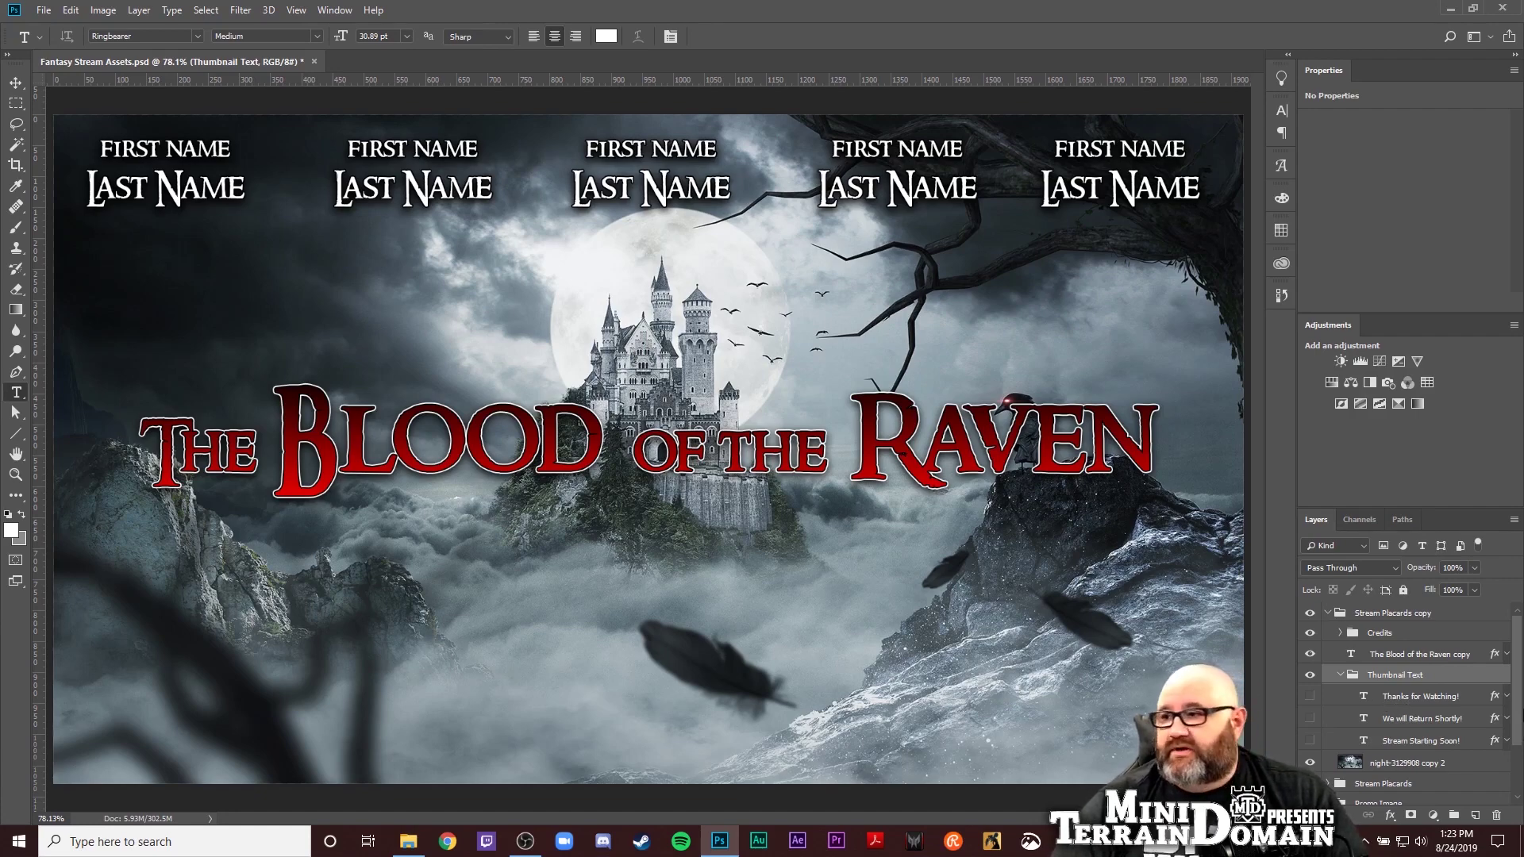
Delete the "Thanks for Watching!" and "We will Return Shortly!" layers from the Thumbnail Text group and show "Stream Starting Soon!"
{"action": "left_click", "coordinate": [1414, 699]}
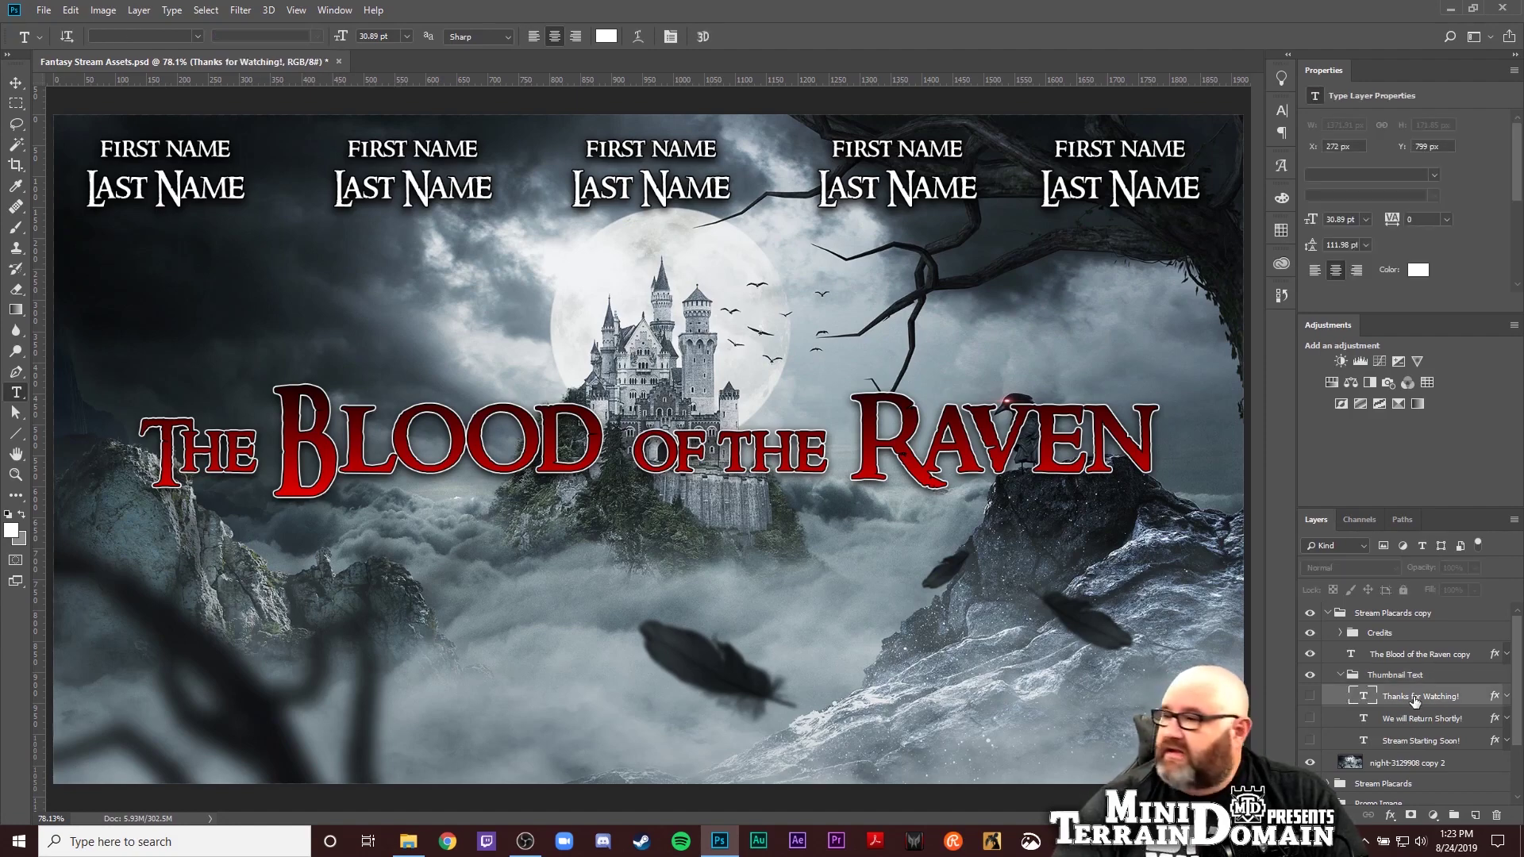
{"action": "key", "text": "Delete"}
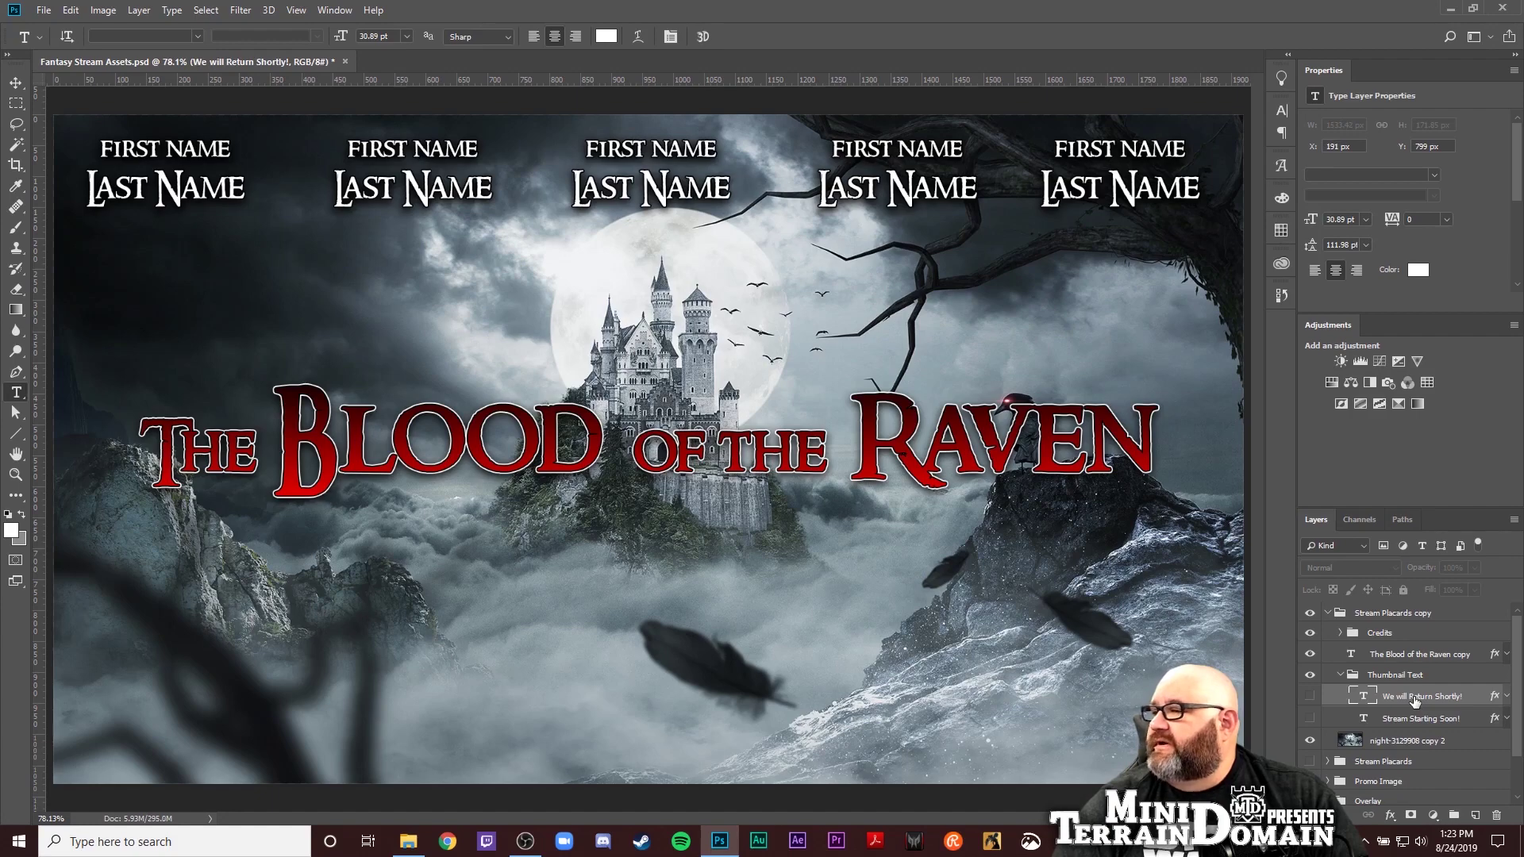
{"action": "key", "text": "Delete"}
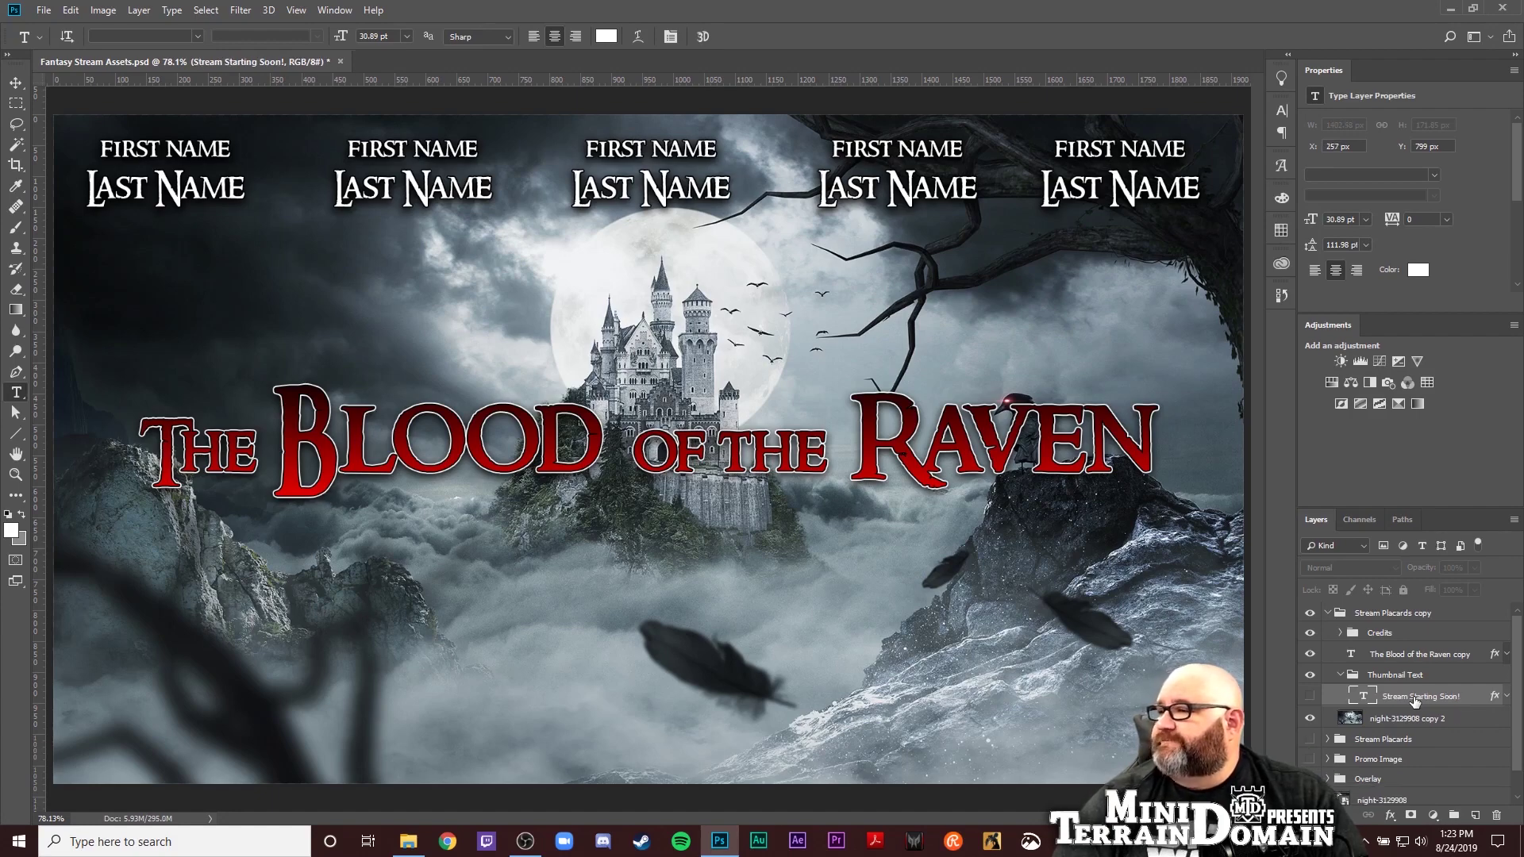
{"action": "left_click", "coordinate": [1306, 697]}
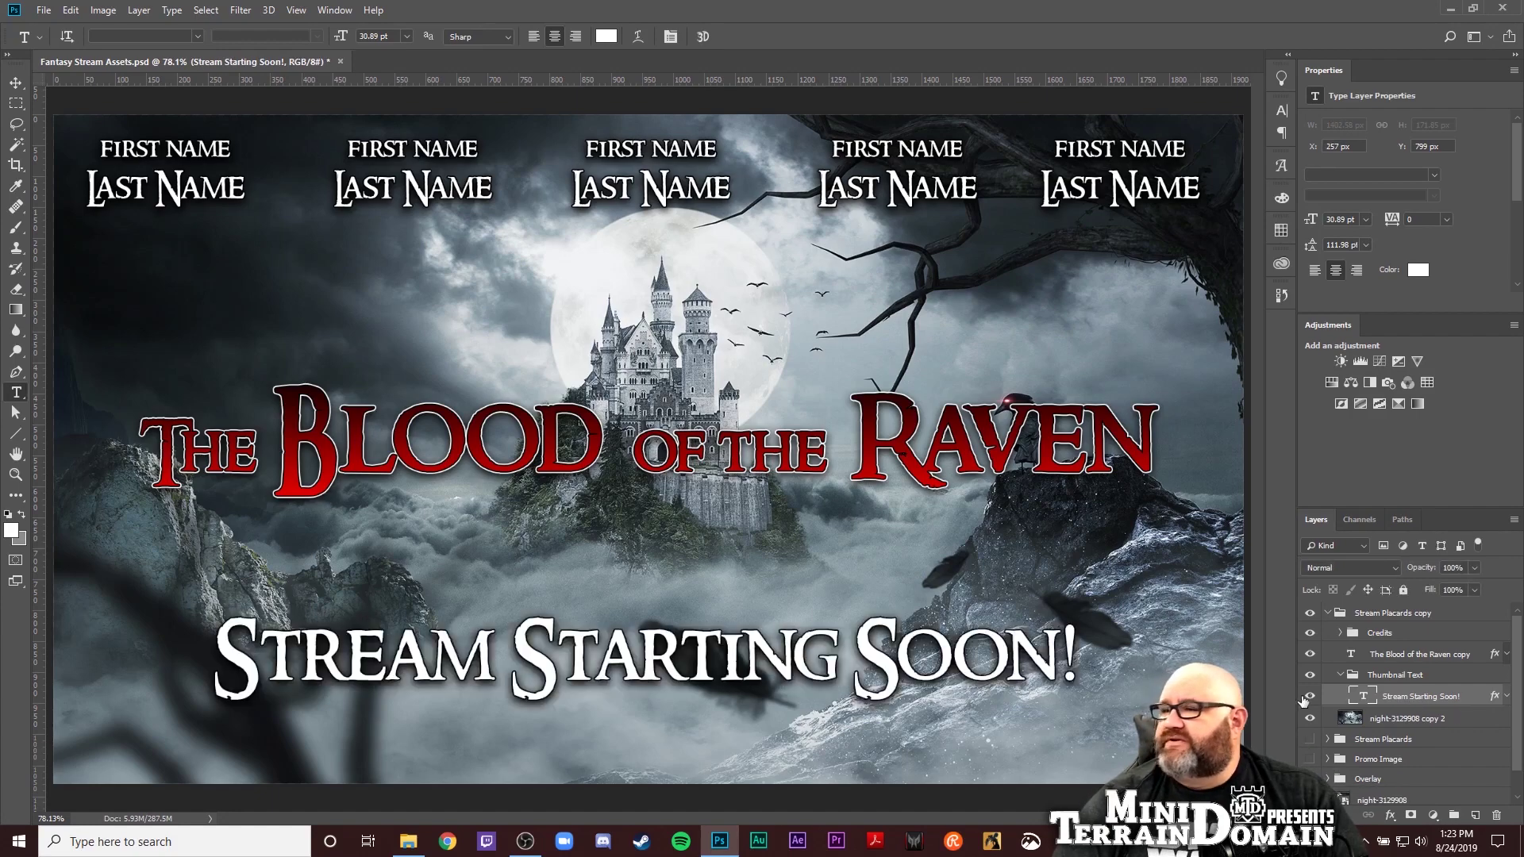
Replace the whole "Stream Starting Soon!" message with the text "Episode 1"
{"action": "left_click", "coordinate": [731, 654]}
{"action": "key", "text": "ctrl+a"}
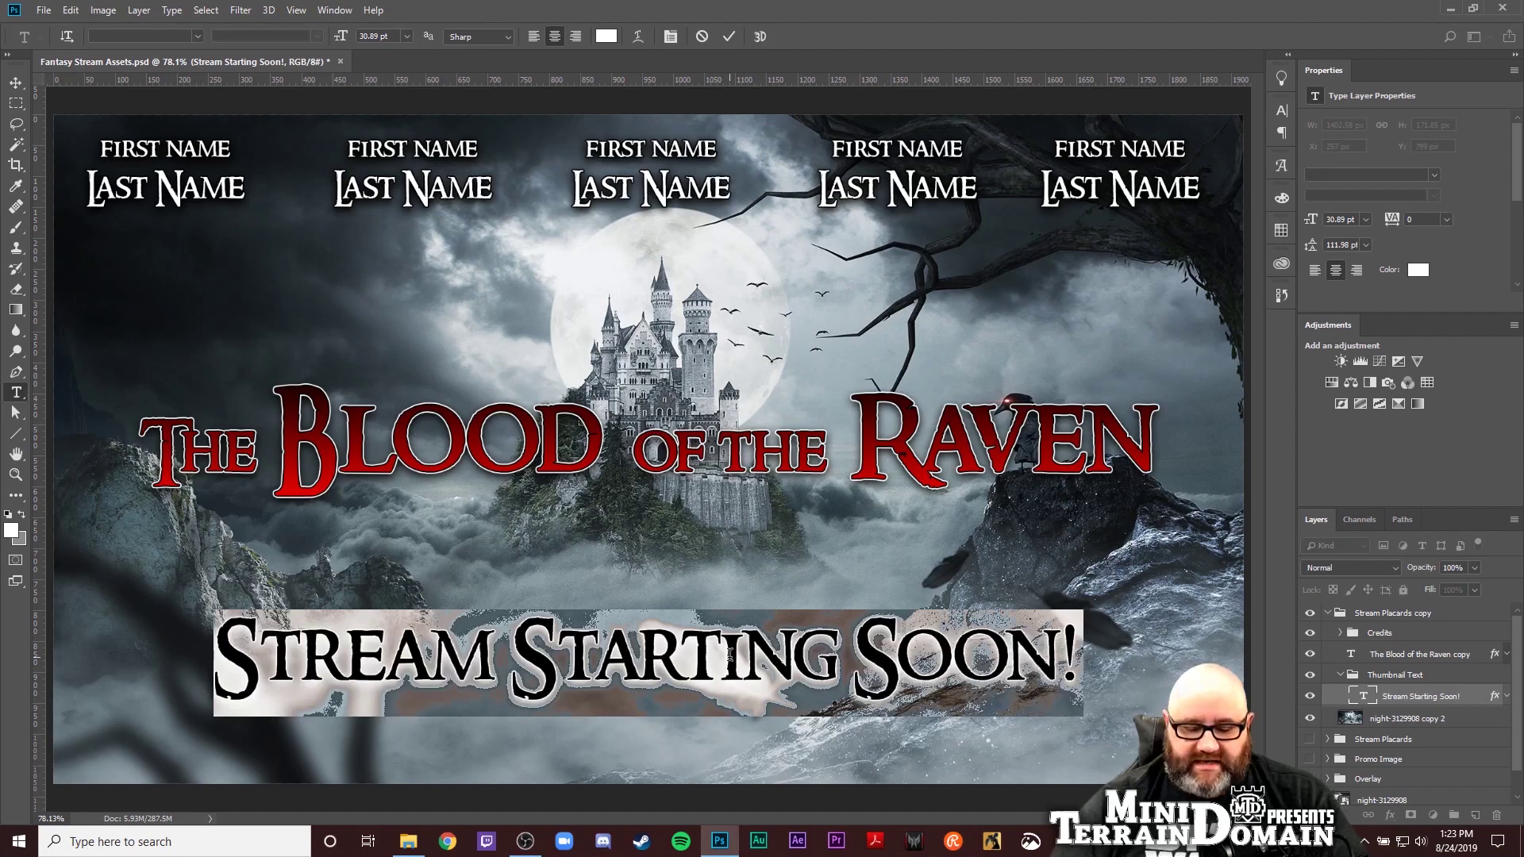
{"action": "left_click", "coordinate": [729, 655]}
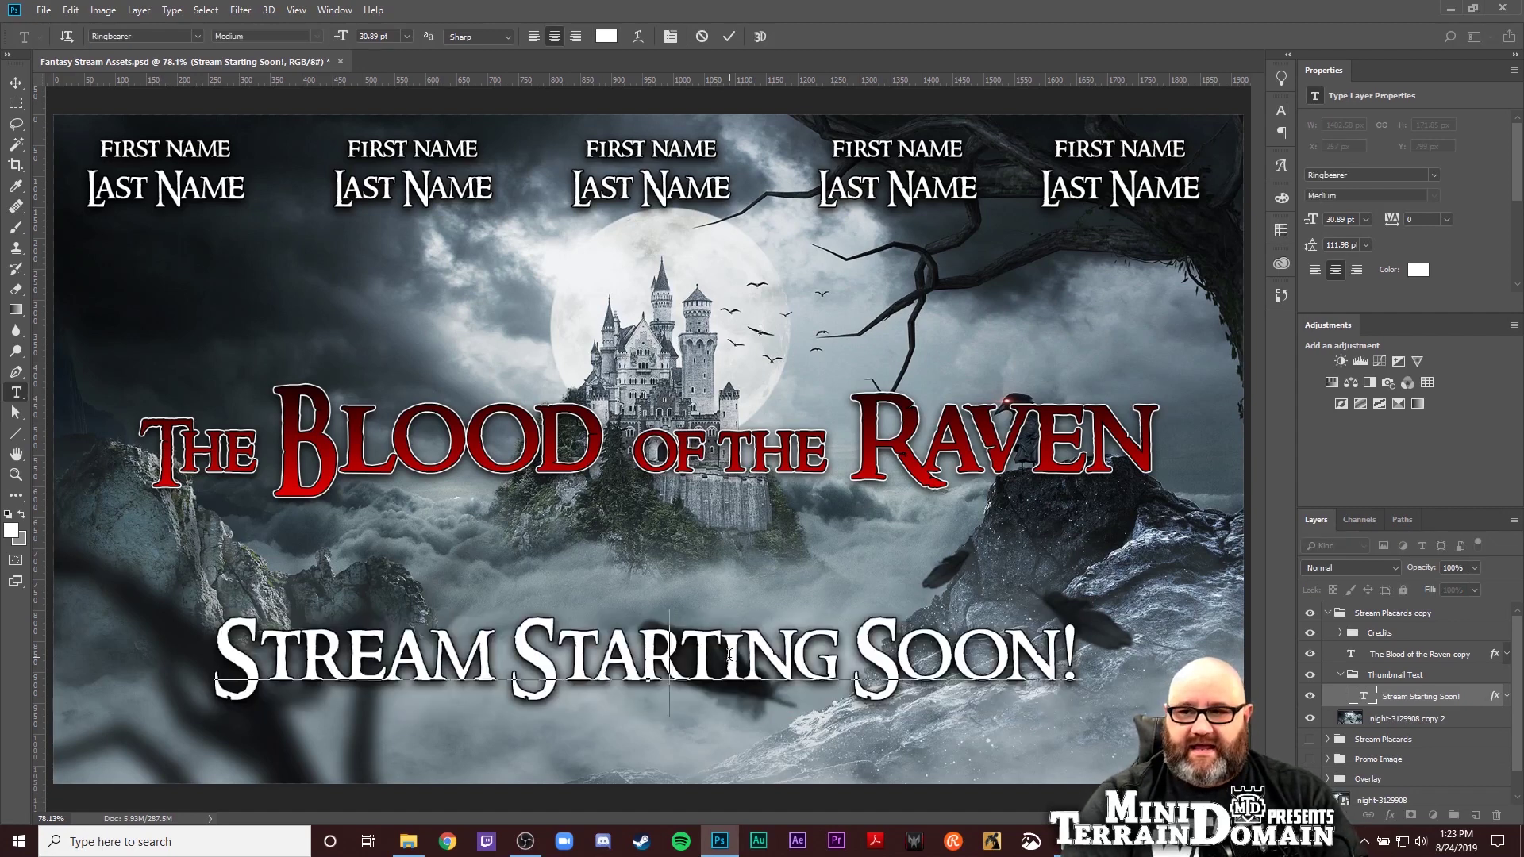
{"action": "type", "text": "Episode"}
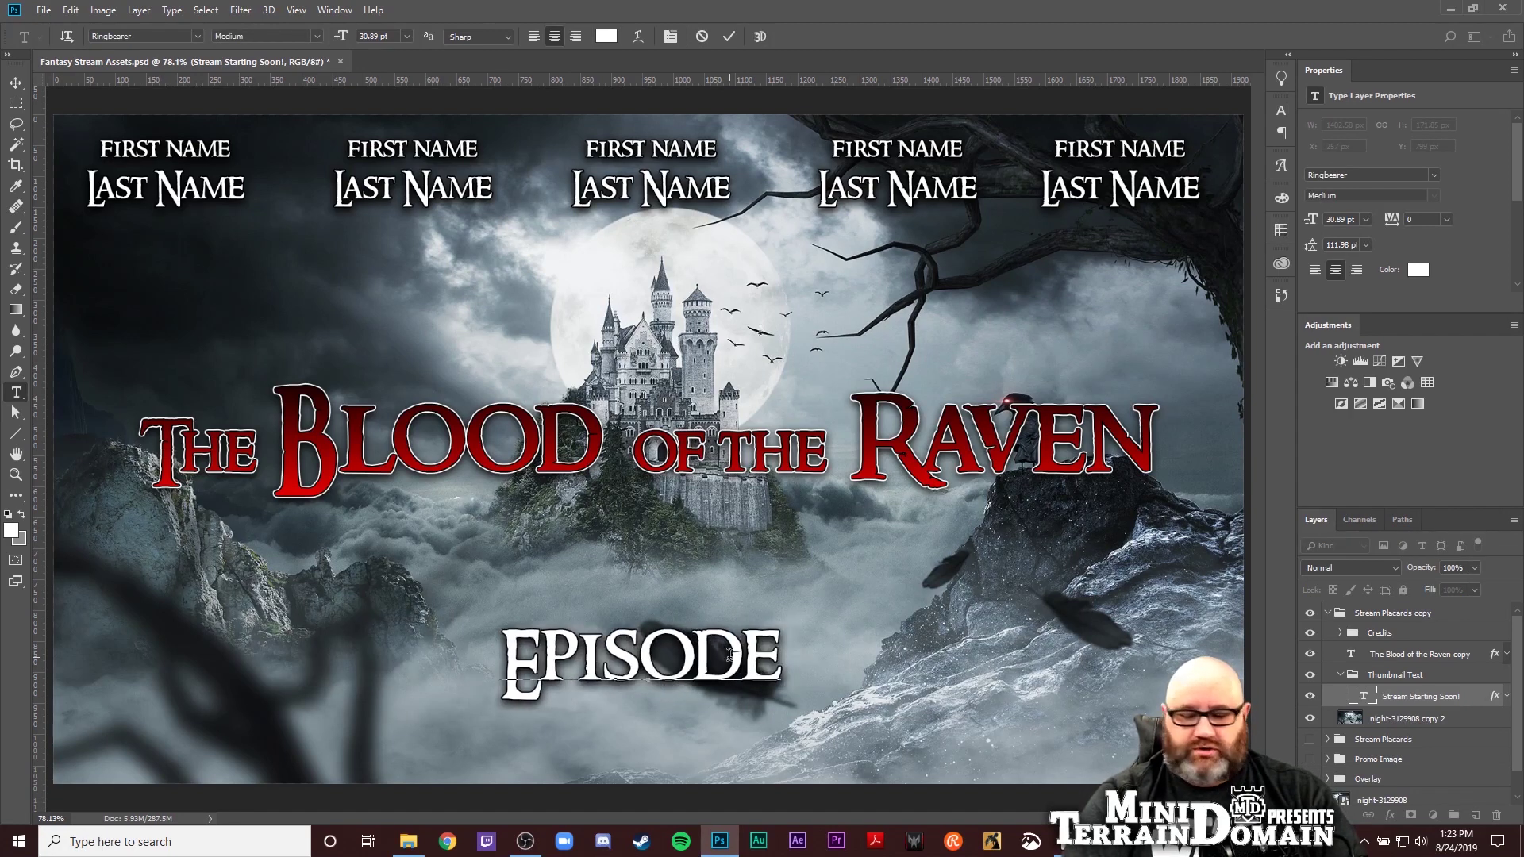
{"action": "type", "text": " 1"}
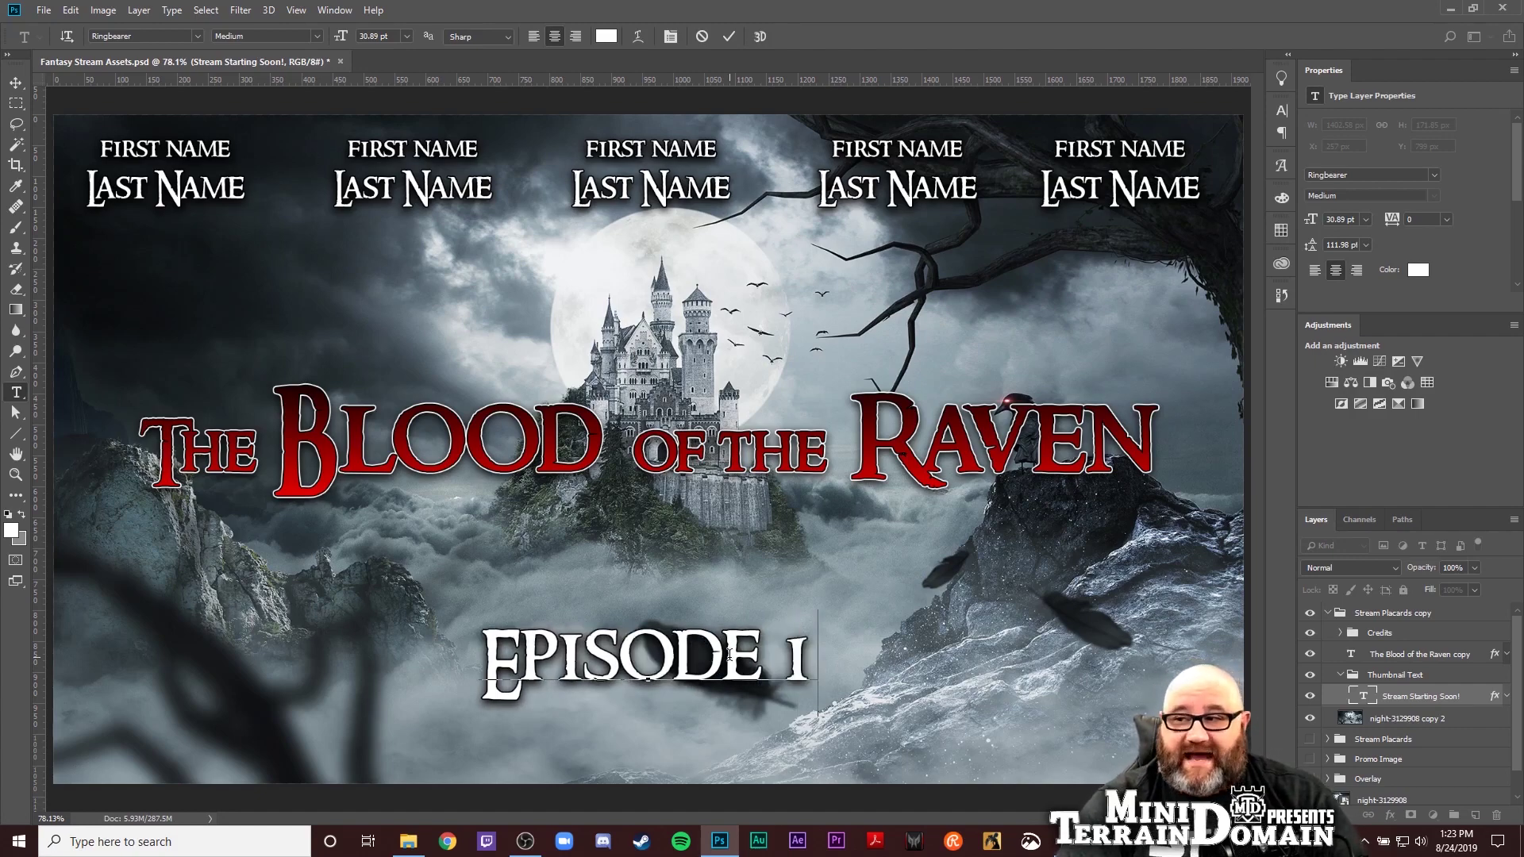
Try a colon and the start of an episode title after "Episode 1", and remove the addition
{"action": "type", "text": ": "}
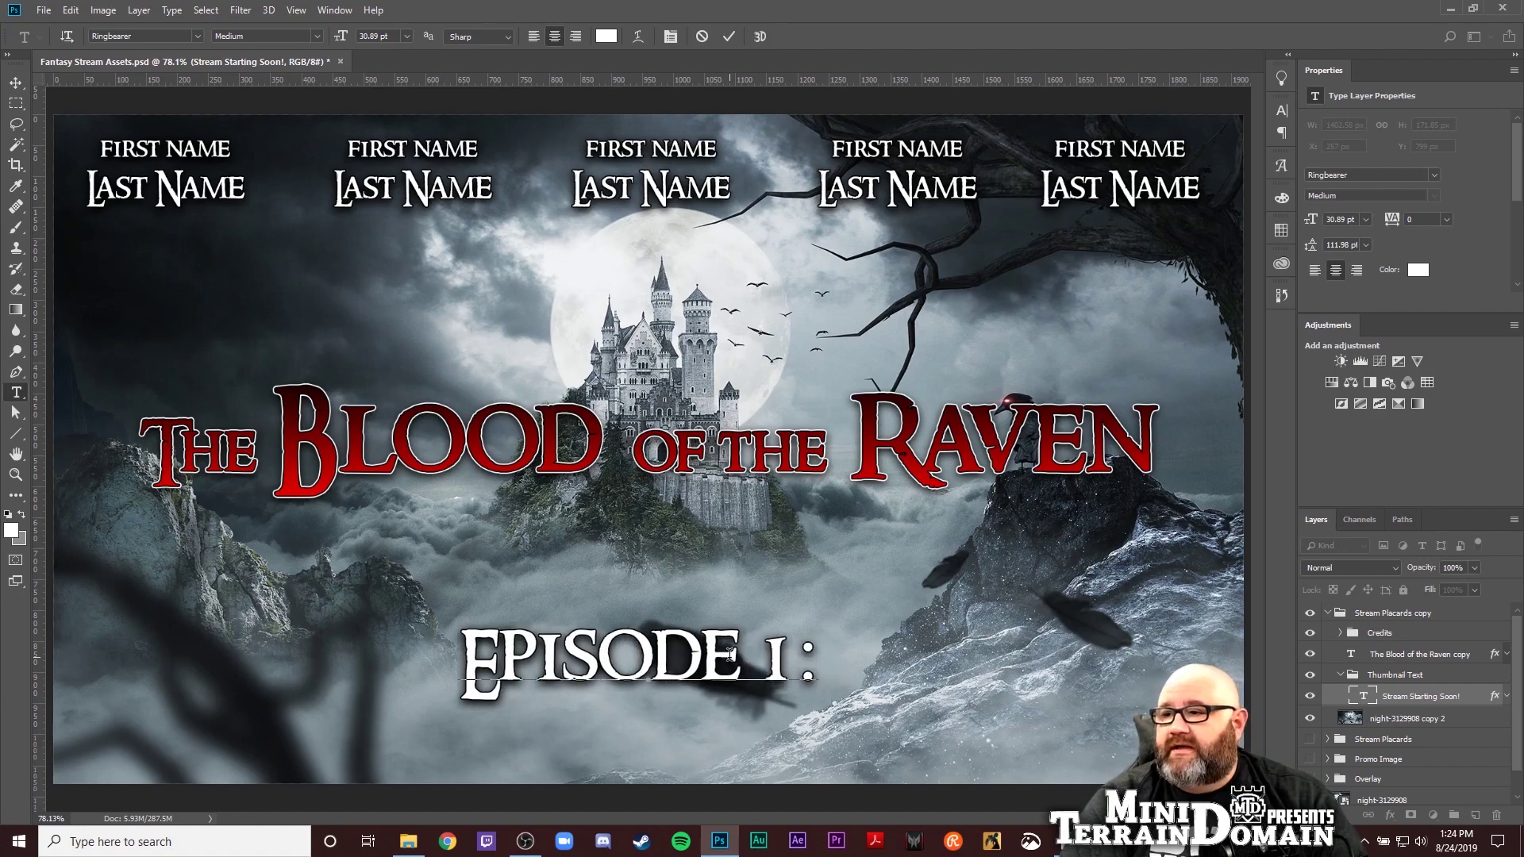
{"action": "type", "text": "Epi"}
{"action": "key", "text": "BackSpace"}
{"action": "key", "text": "BackSpace"}
{"action": "key", "text": "BackSpace"}
{"action": "key", "text": "BackSpace"}
{"action": "key", "text": "BackSpace"}
{"action": "key", "text": "BackSpace"}
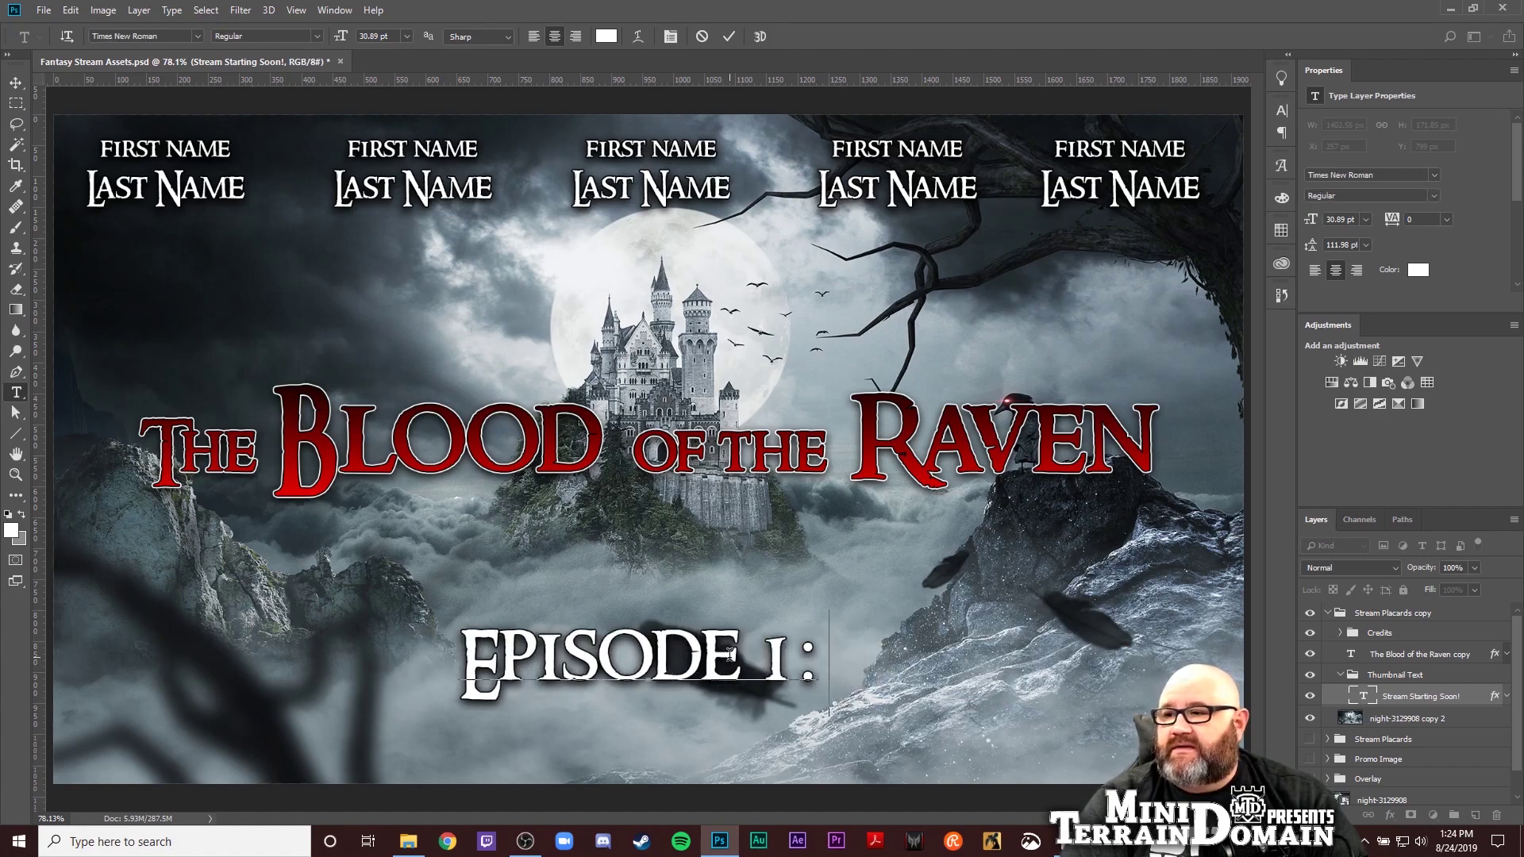
Try a vertical bar followed by "Ep" as the separator after "Episode 1", and erase it
{"action": "type", "text": "I "}
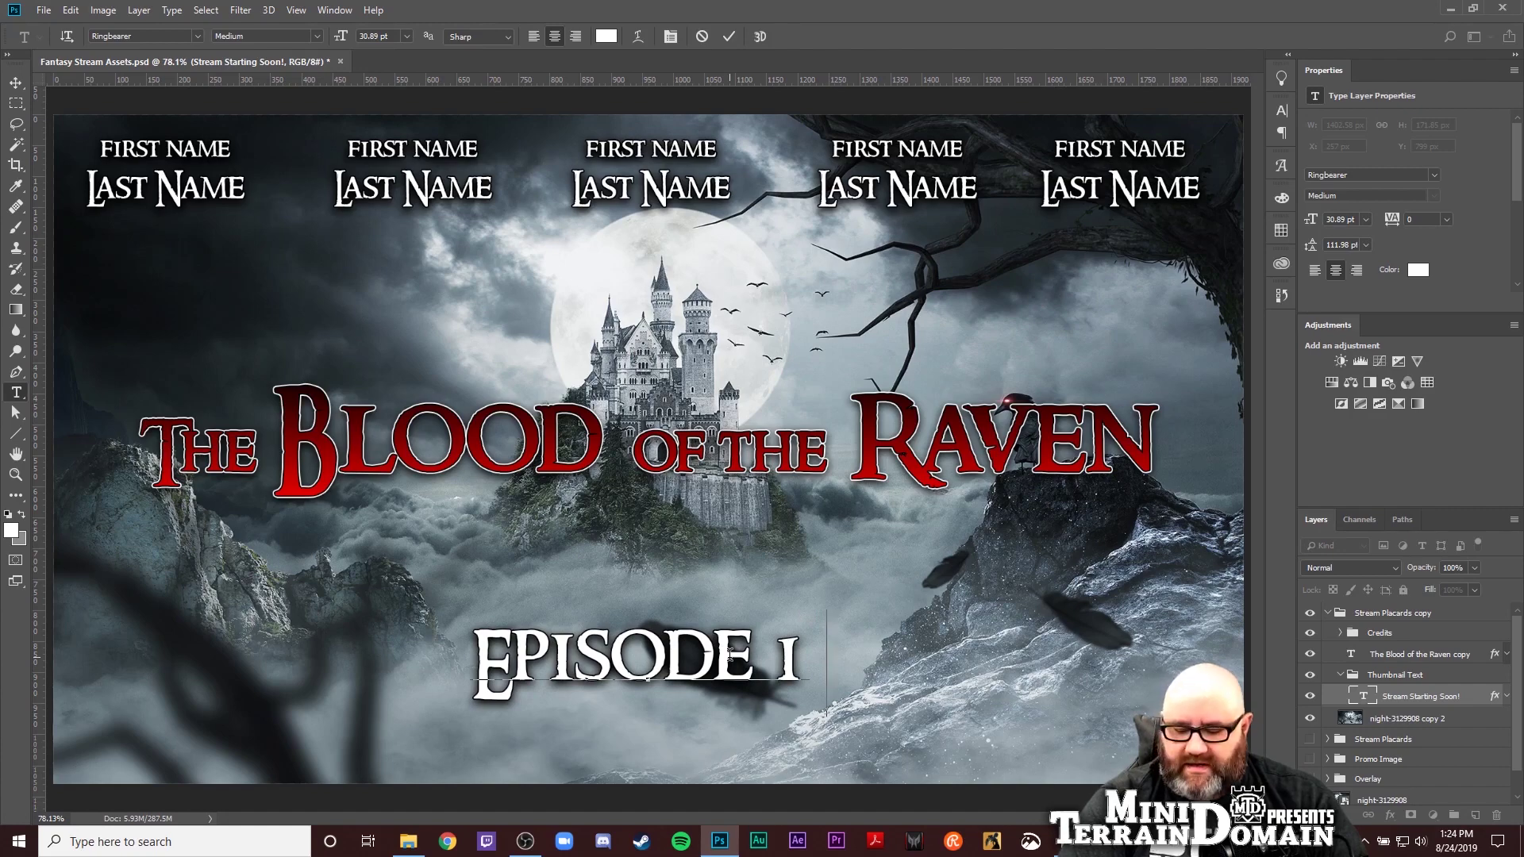
{"action": "type", "text": "| Ep"}
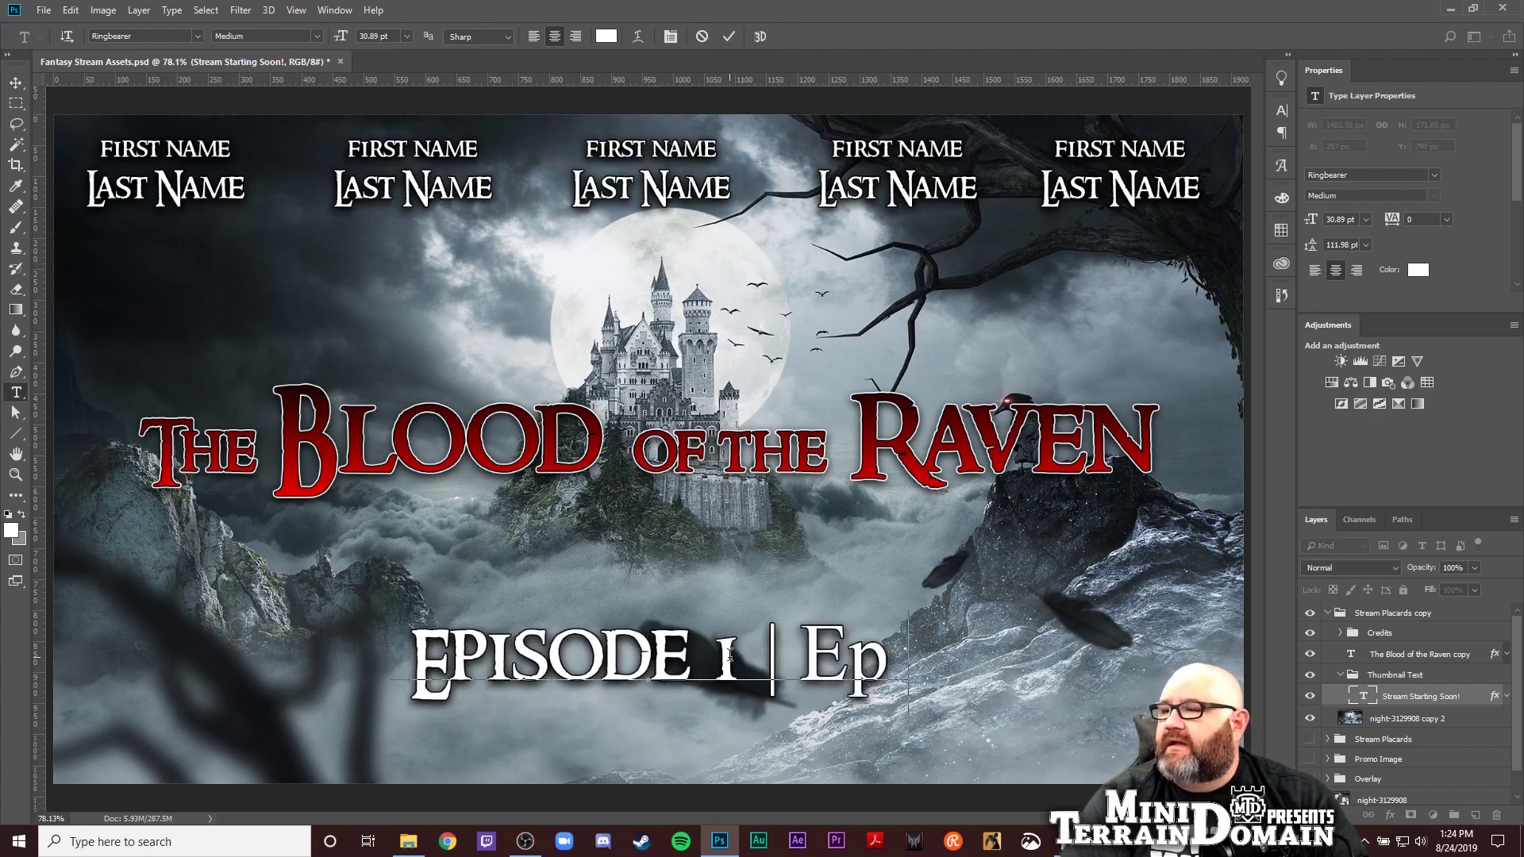
{"action": "key", "text": "BackSpace"}
{"action": "key", "text": "BackSpace"}
{"action": "key", "text": "BackSpace"}
{"action": "key", "text": "BackSpace"}
{"action": "key", "text": "BackSpace"}
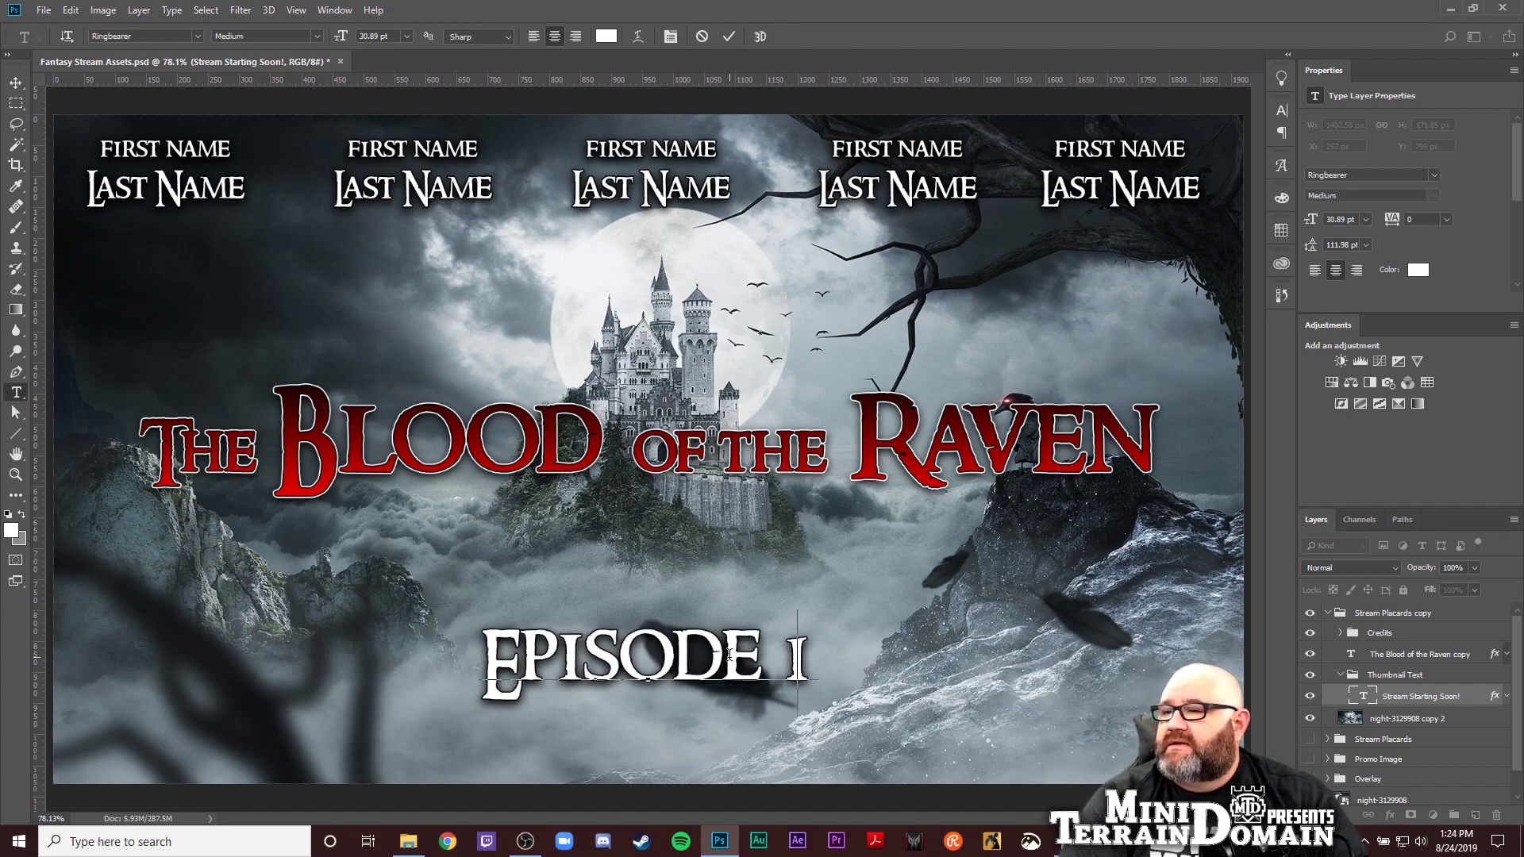
Try other characters such as "!" in place of the episode numeral, and retype the line's ending to read "Episode 1"
{"action": "key", "text": "BackSpace"}
{"action": "type", "text": "!"}
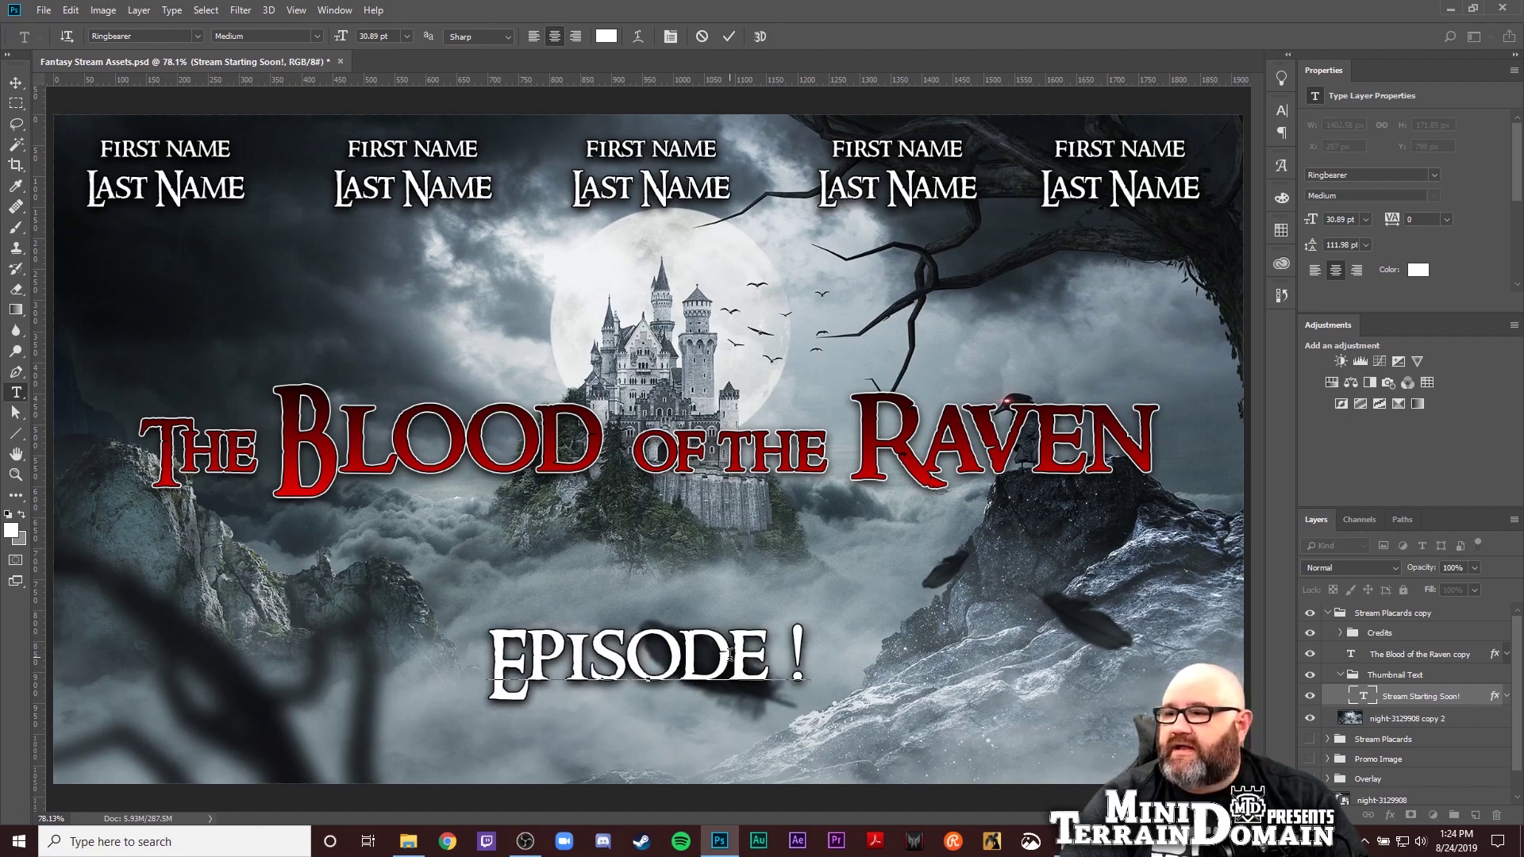
{"action": "key", "text": "BackSpace"}
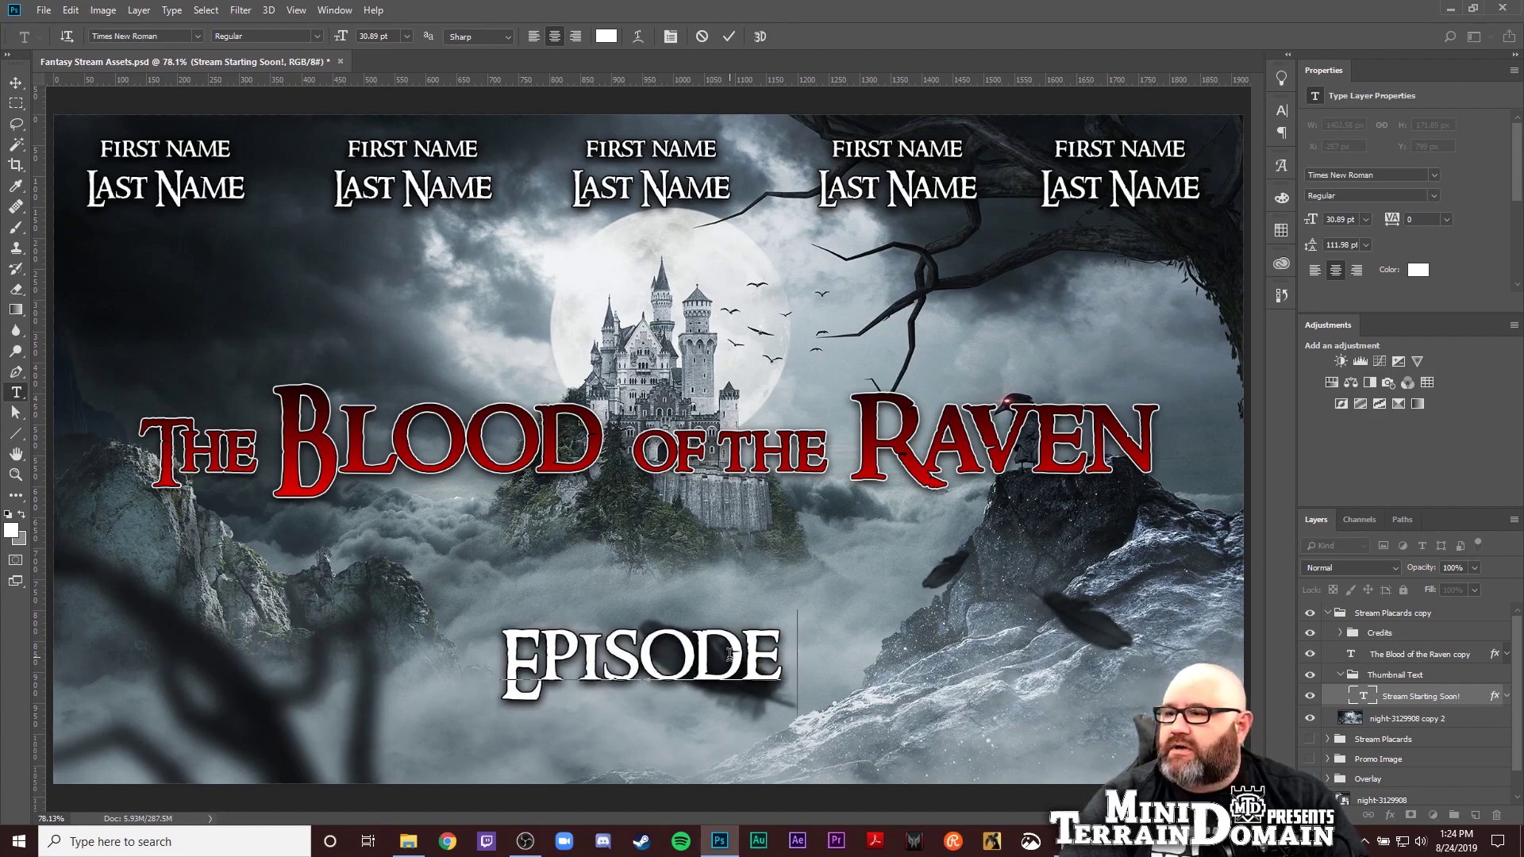
{"action": "type", "text": "1"}
{"action": "key", "text": "BackSpace"}
{"action": "key", "text": "BackSpace"}
{"action": "key", "text": "BackSpace"}
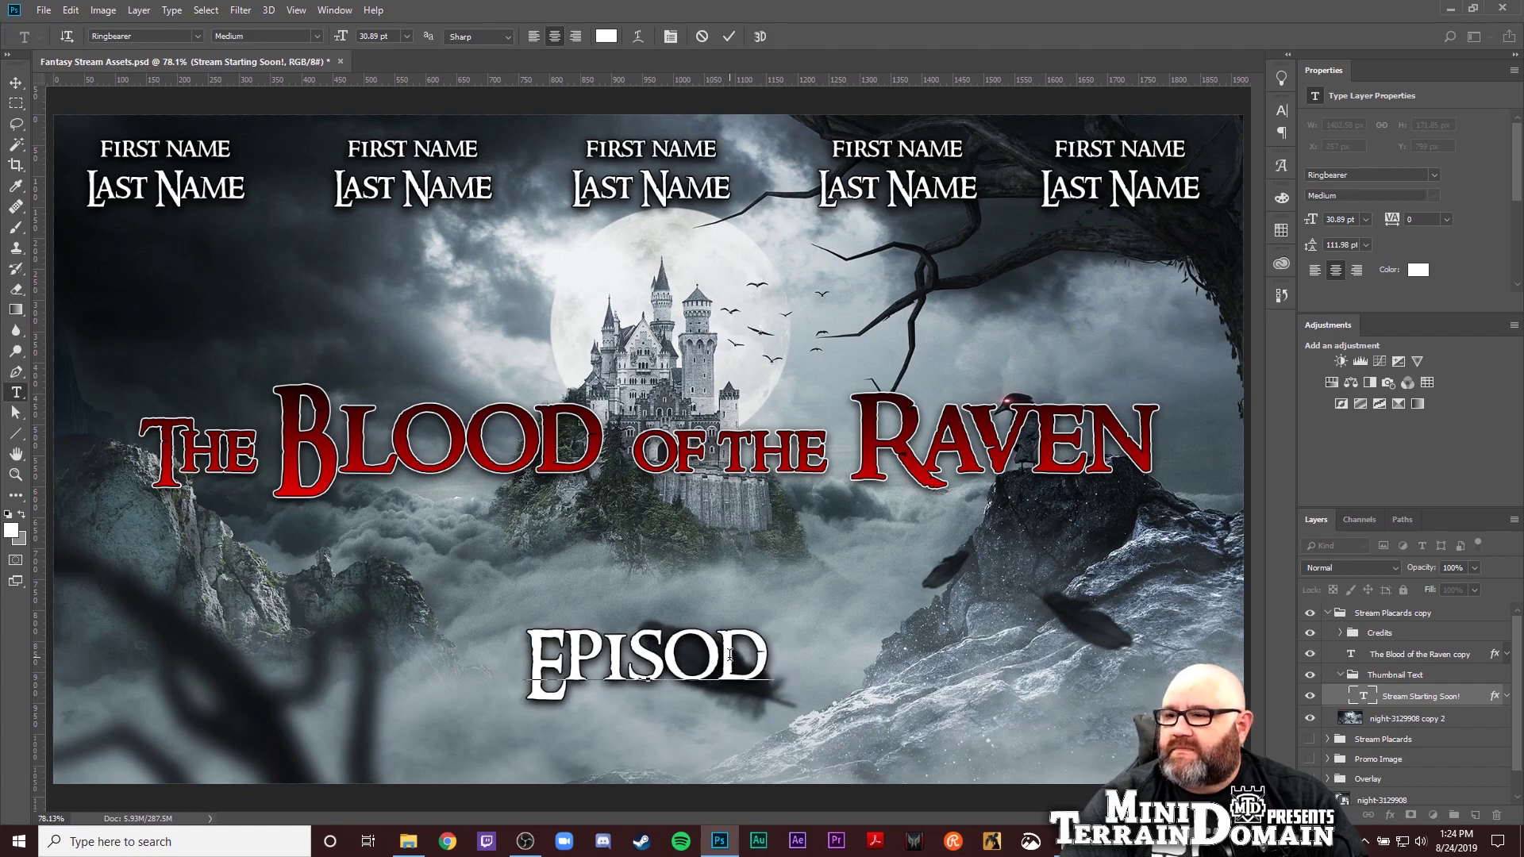
{"action": "type", "text": "3"}
{"action": "key", "text": "BackSpace"}
{"action": "key", "text": "BackSpace"}
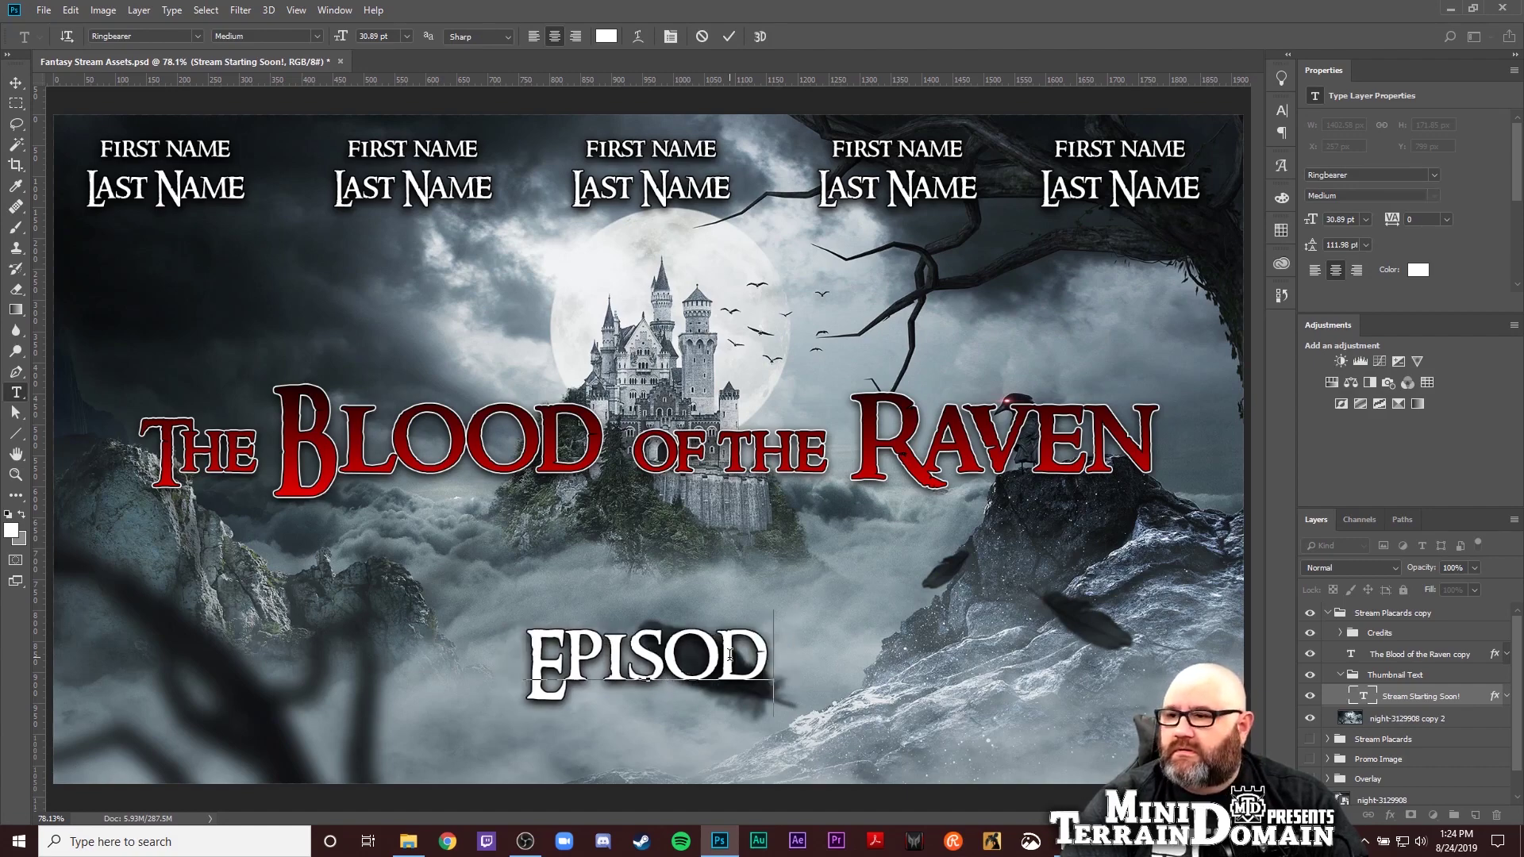
{"action": "type", "text": "E "}
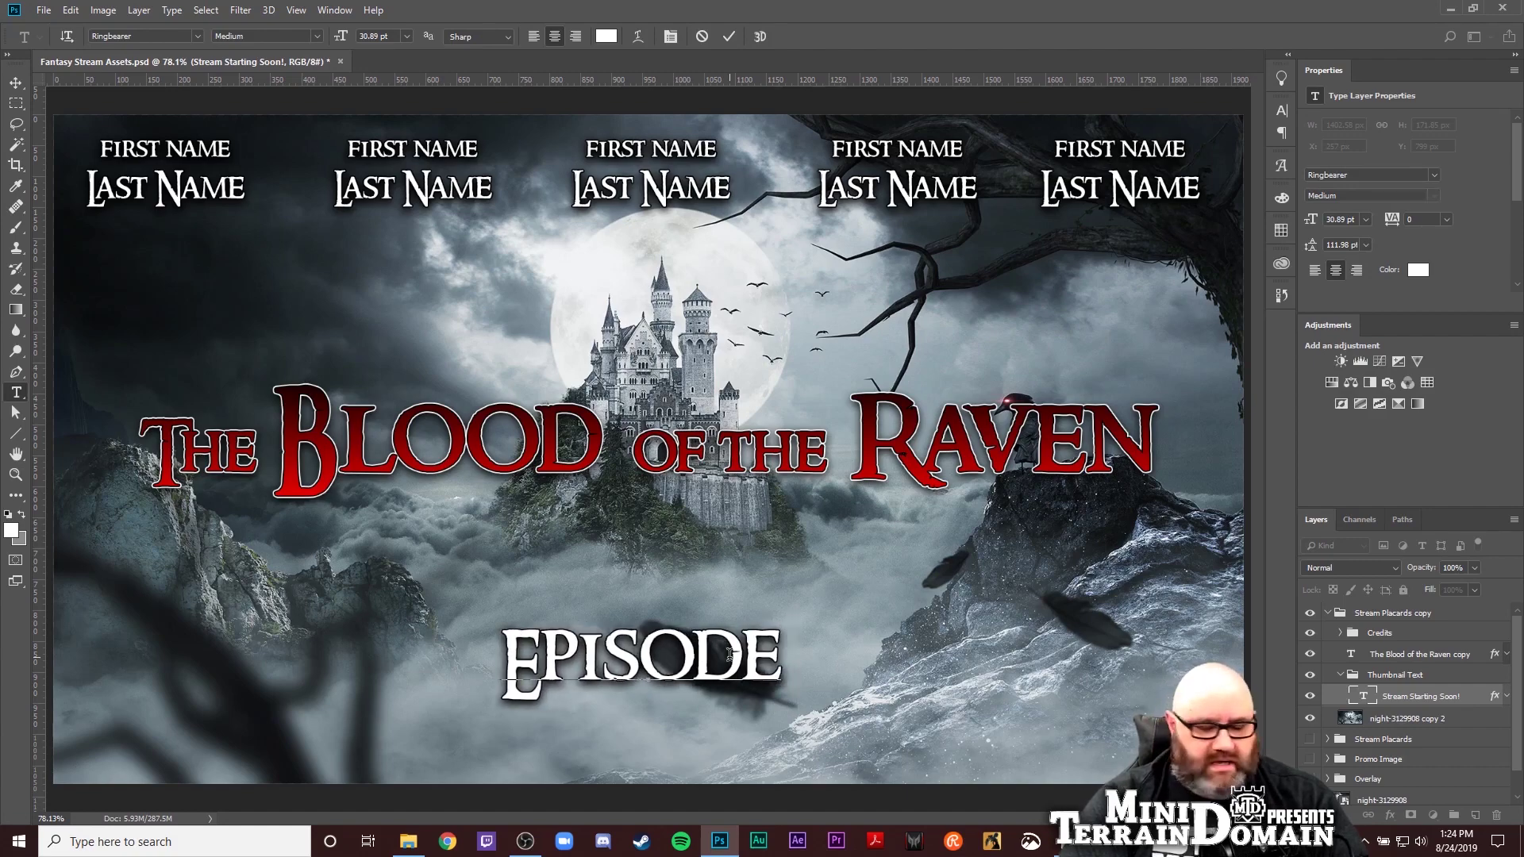
{"action": "type", "text": "1"}
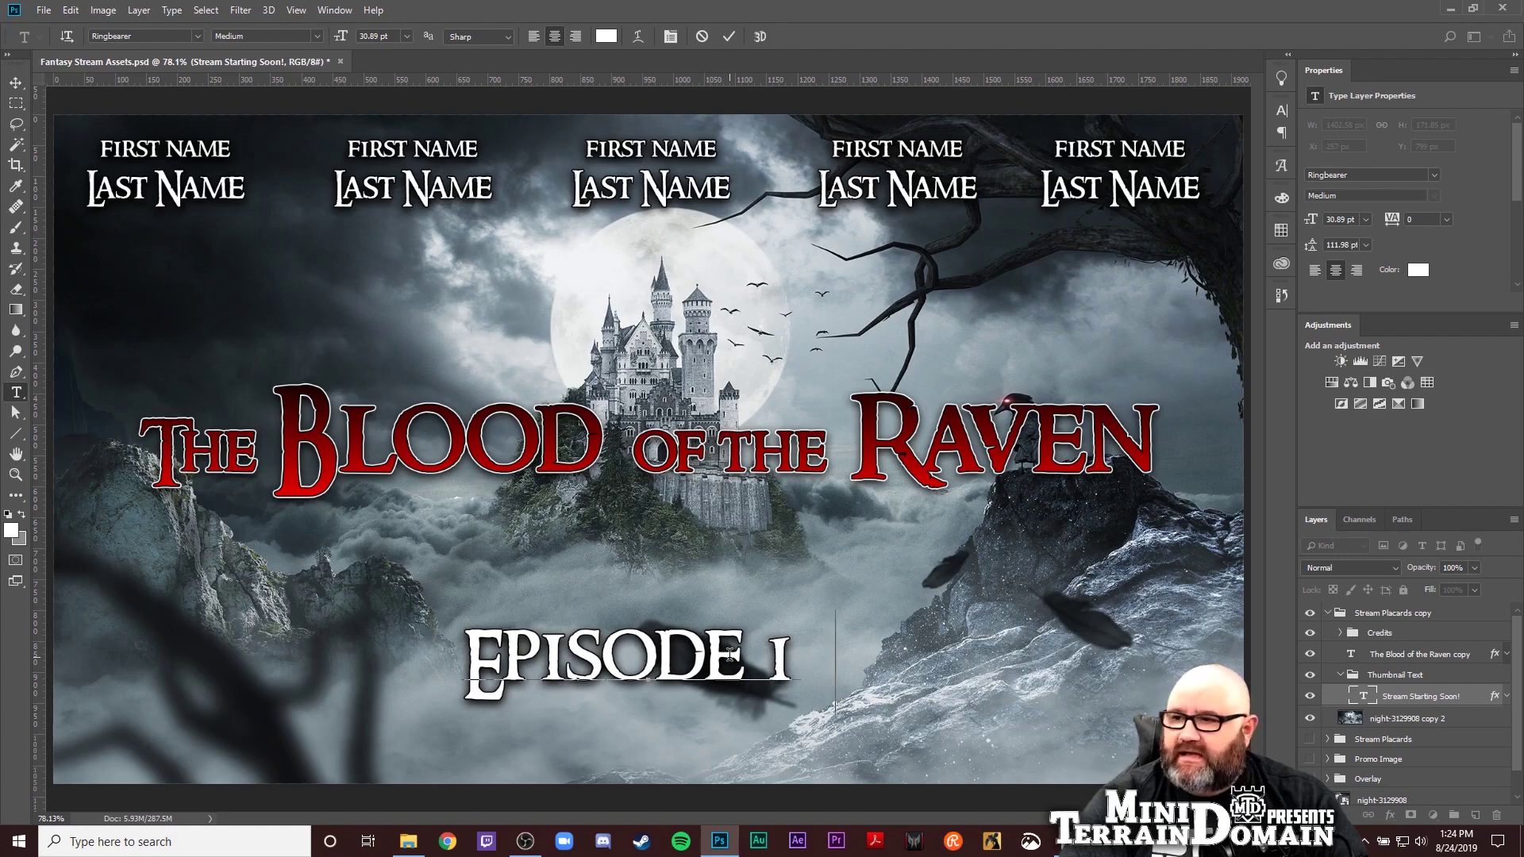
Try adding "Episode Title" after "Episode 1" on the same line, and delete the addition
{"action": "type", "text": "EPISode Title"}
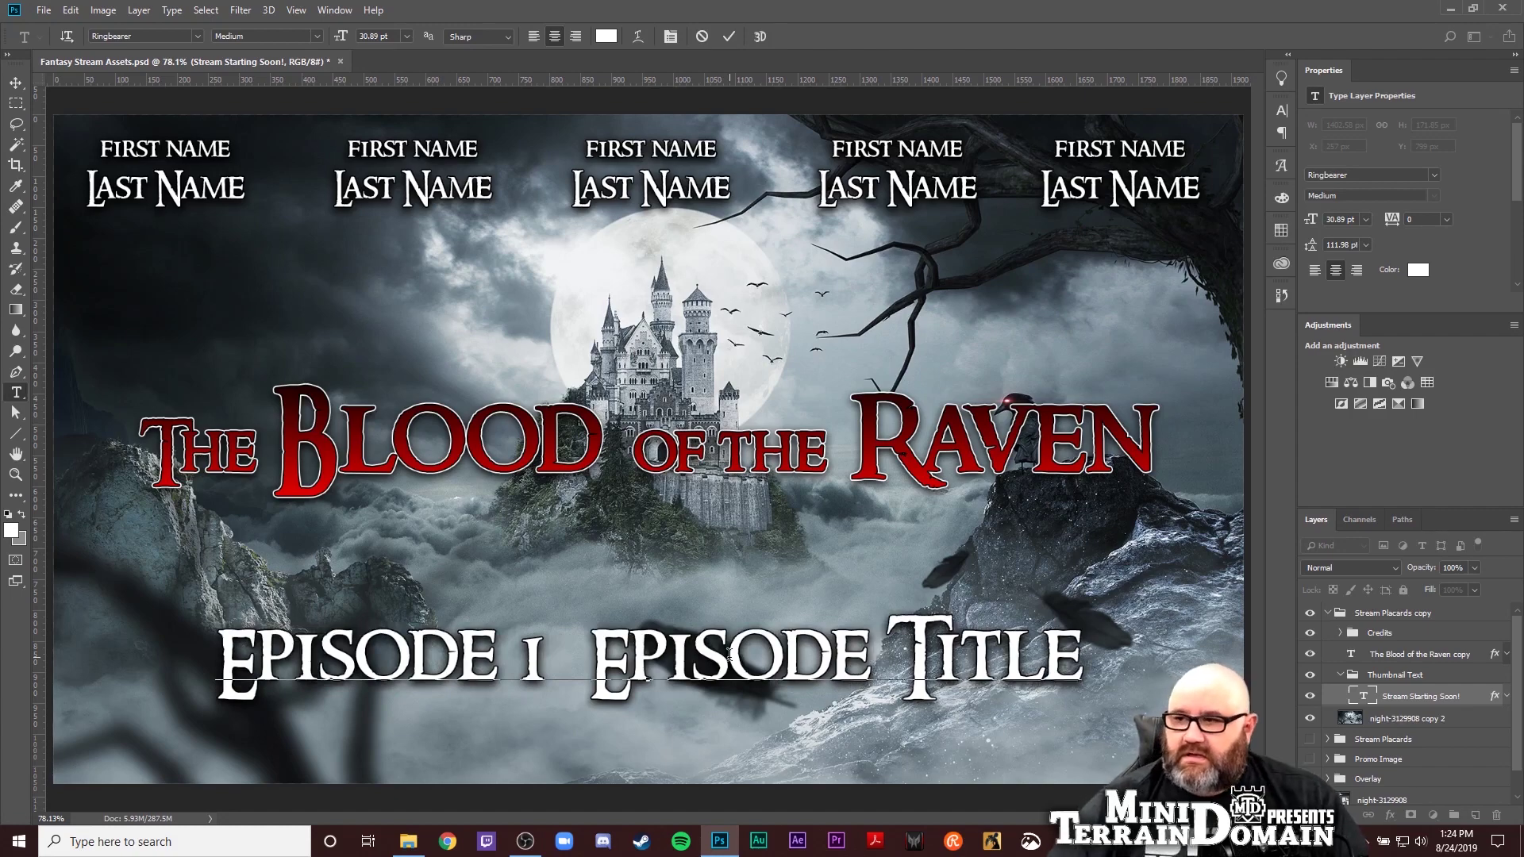
{"action": "key", "text": "ctrl+Return"}
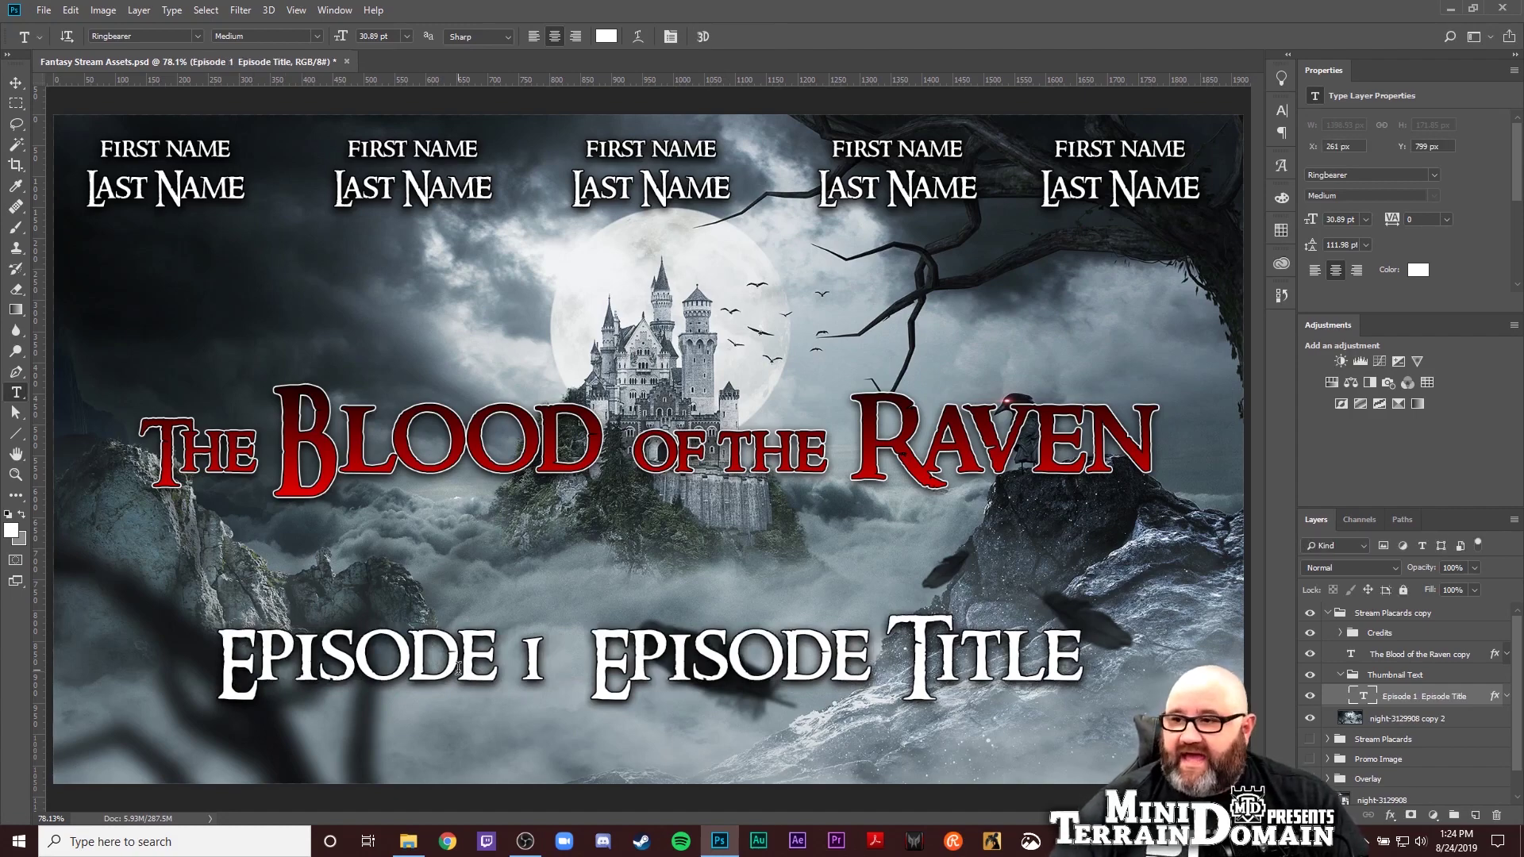
{"action": "left_click_drag", "start_coordinate": [587, 655], "coordinate": [1095, 659]}
{"action": "key", "text": "BackSpace"}
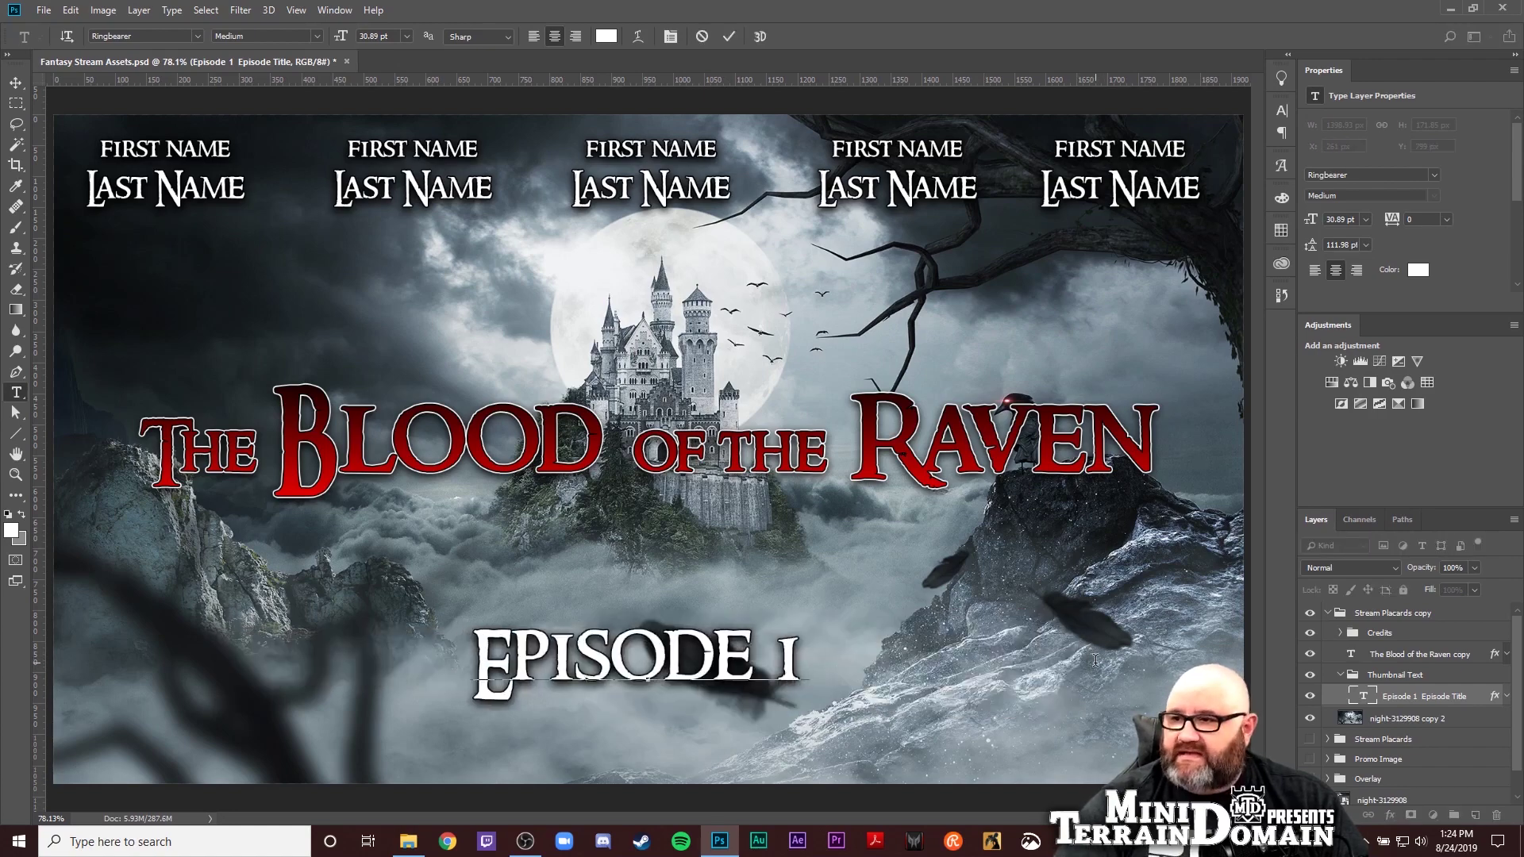
{"action": "key", "text": "BackSpace"}
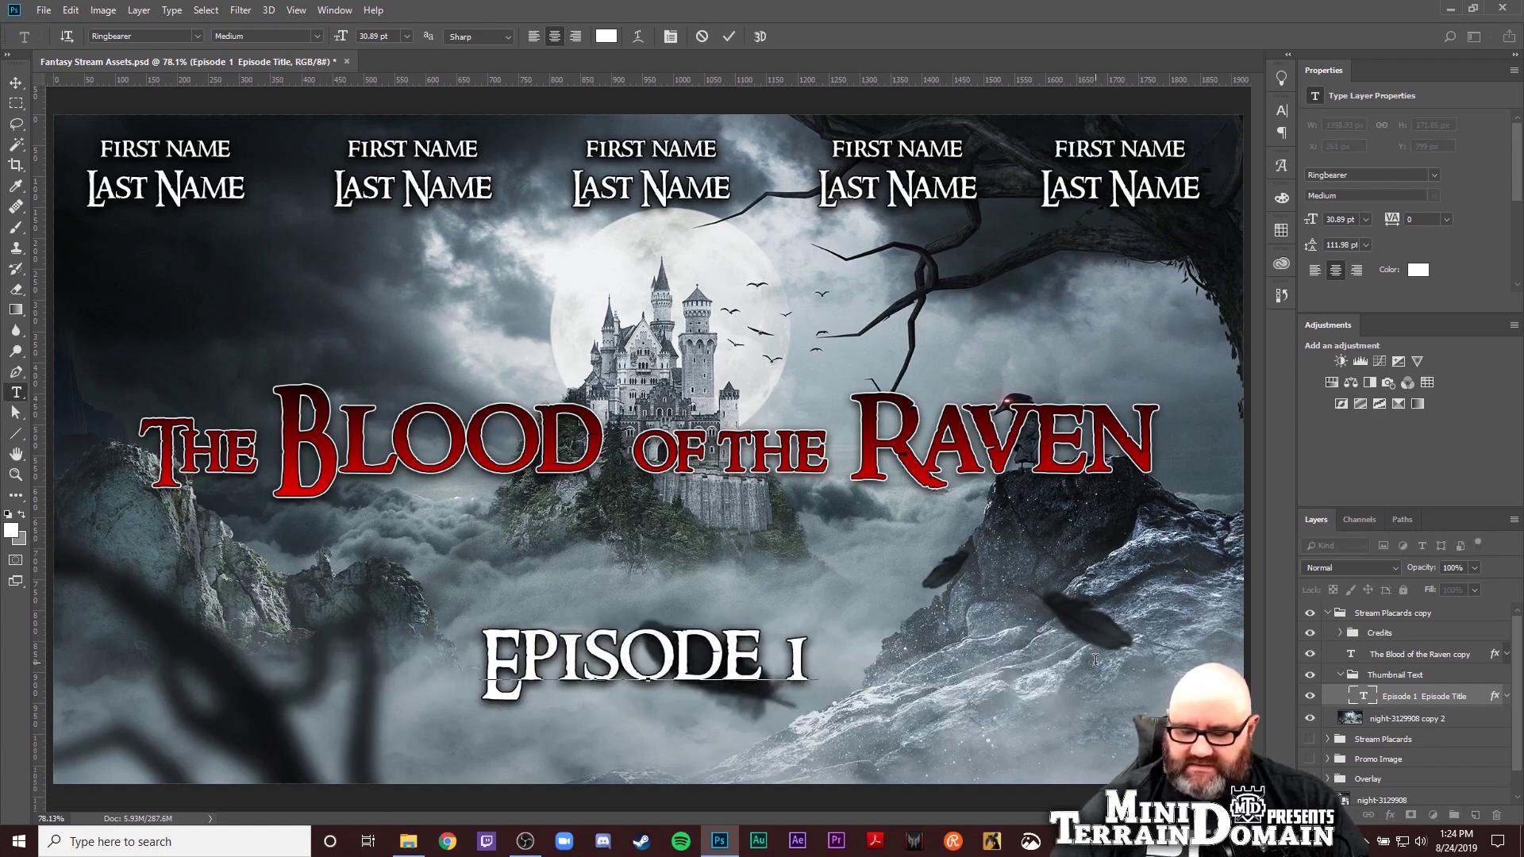
Commit the "Episode 1" text and scale it up about its centre to about 192%
{"action": "key", "text": "ctrl+Return"}
{"action": "key", "text": "ctrl+t"}
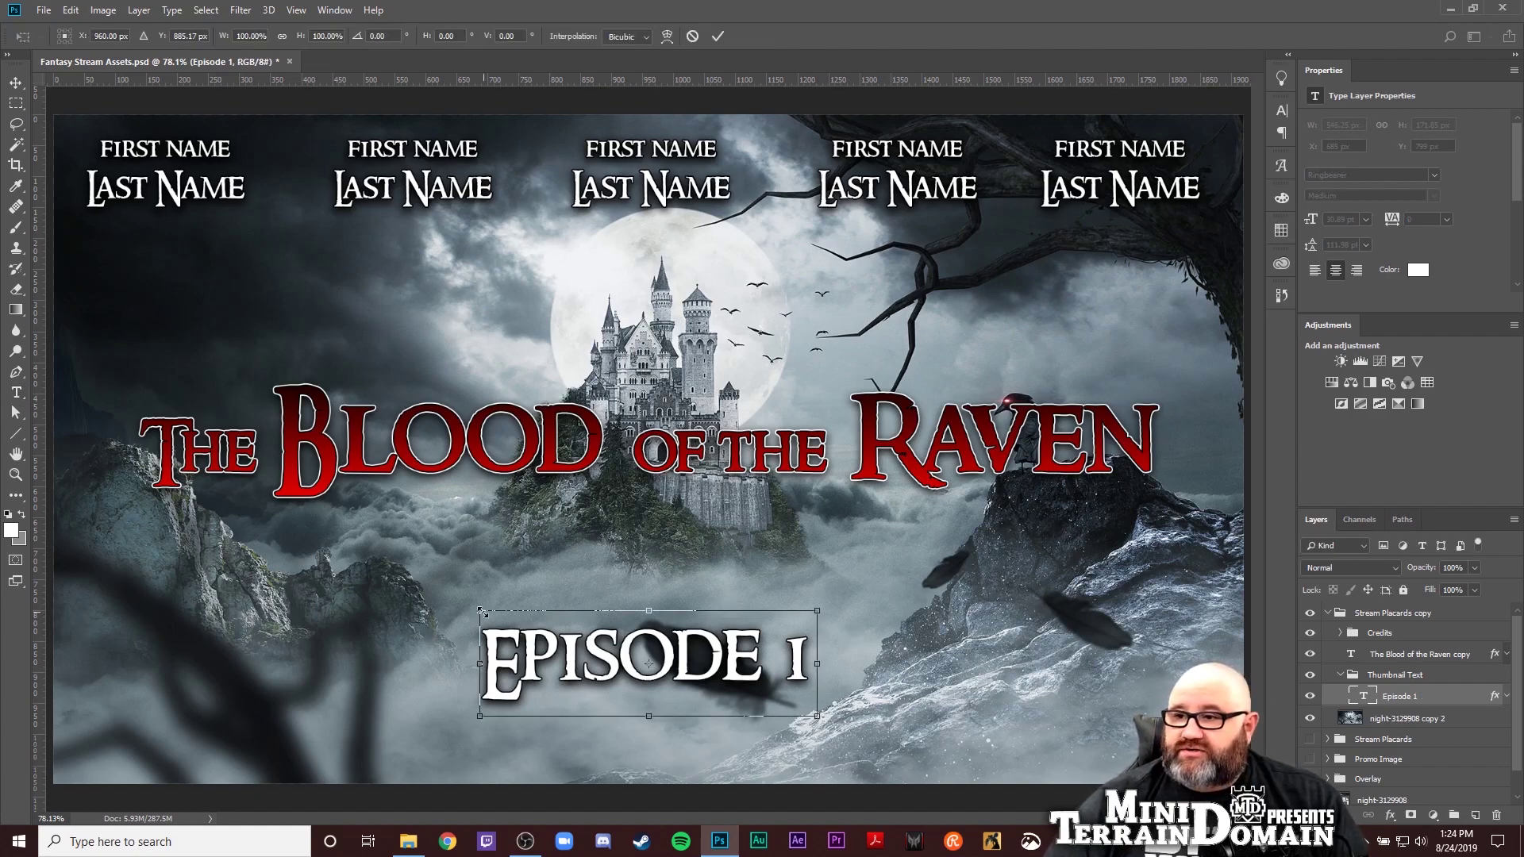
{"action": "left_click_drag", "start_coordinate": [481, 611], "coordinate": [332, 532]}
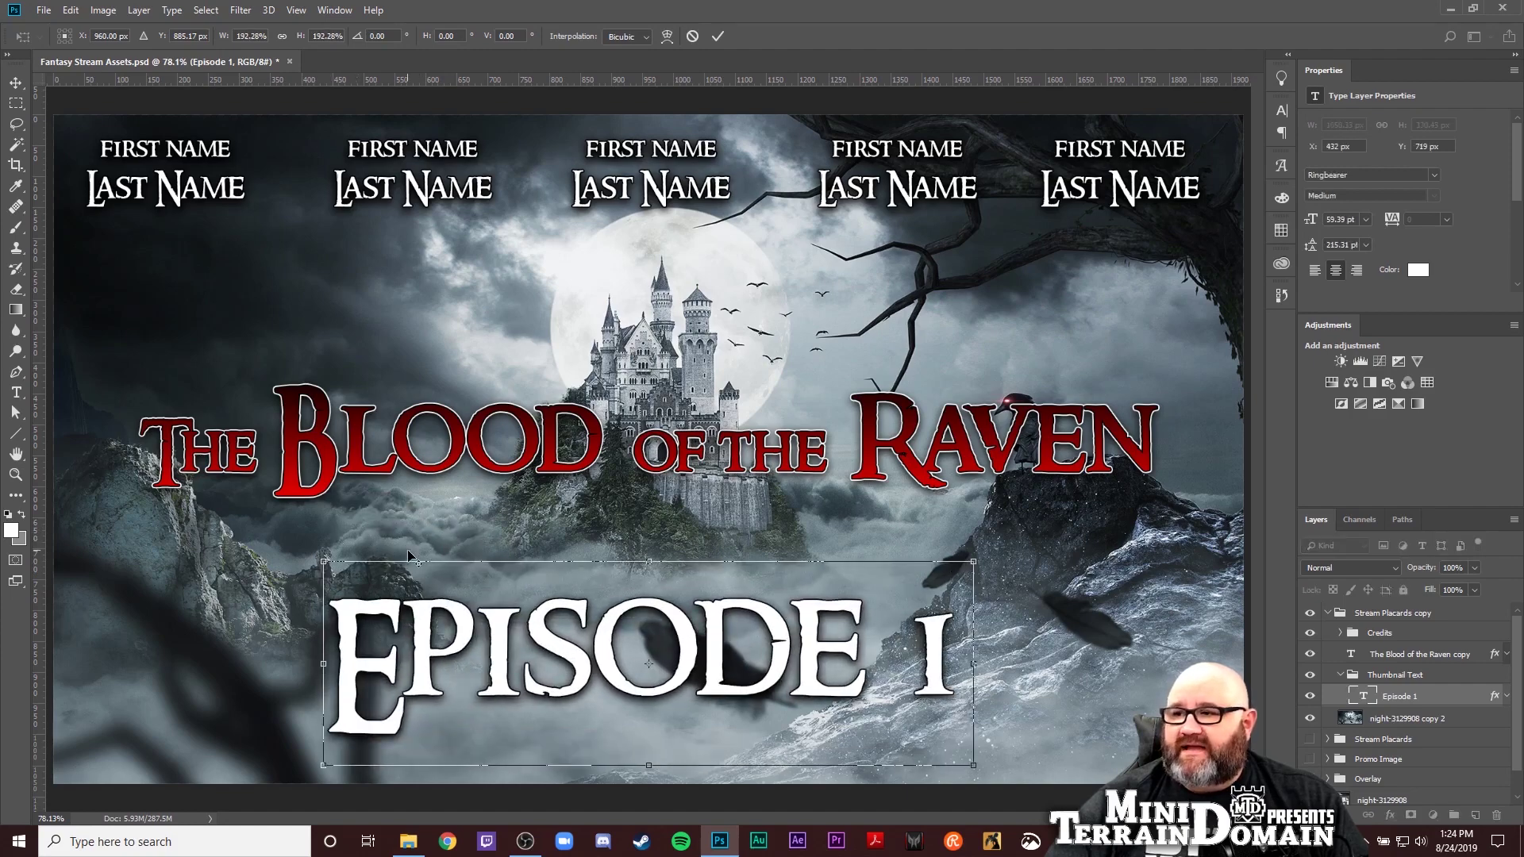
{"action": "key", "text": "Return"}
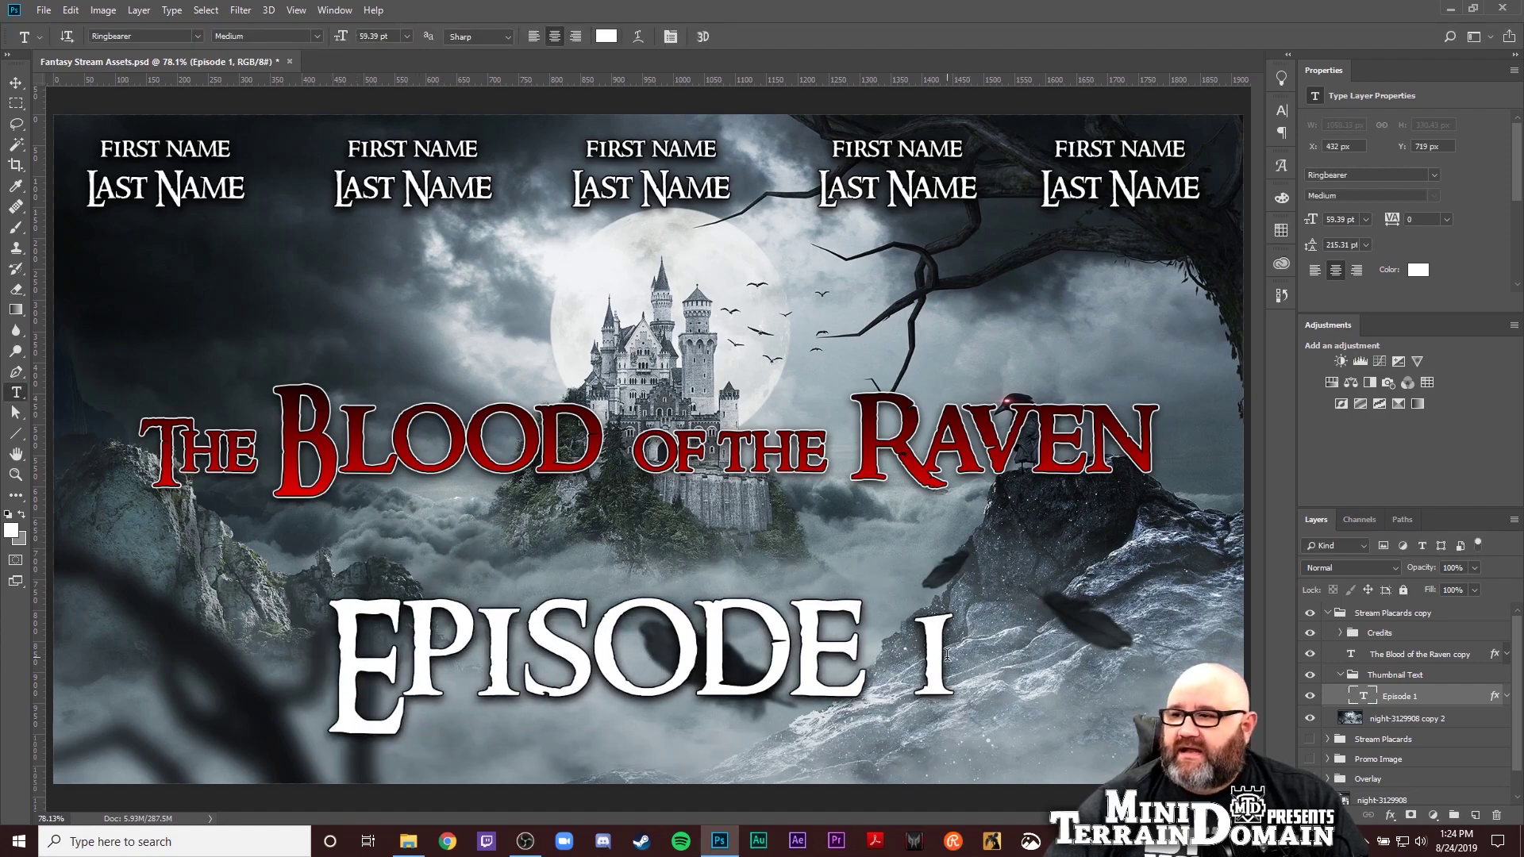
Rename the Stream Placards copy group as "Thumbnail"
{"action": "double_click", "coordinate": [1398, 618]}
{"action": "type", "text": "Thu"}
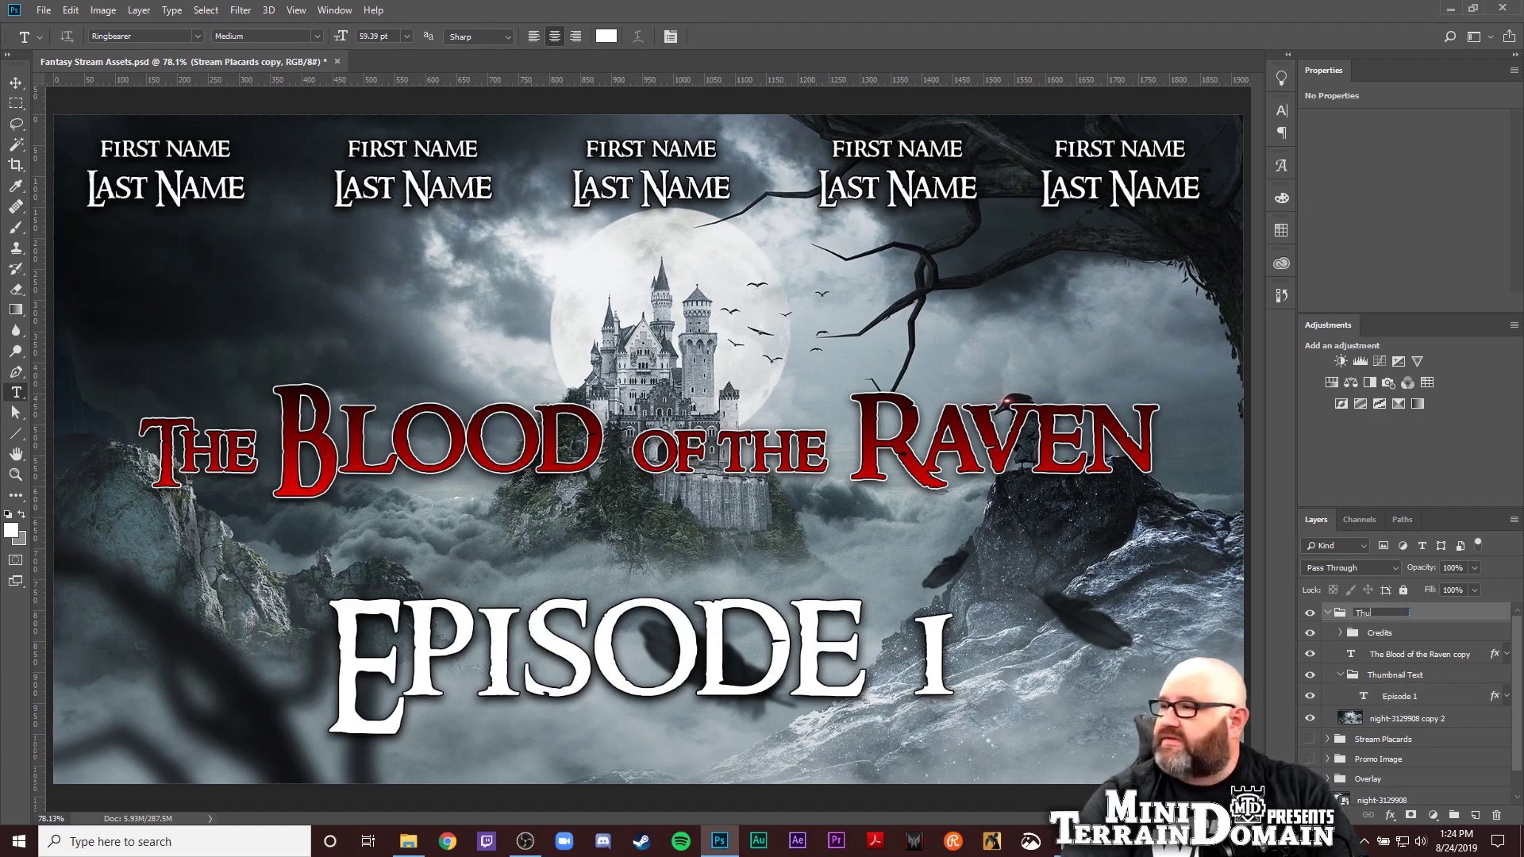
{"action": "type", "text": "mbnail"}
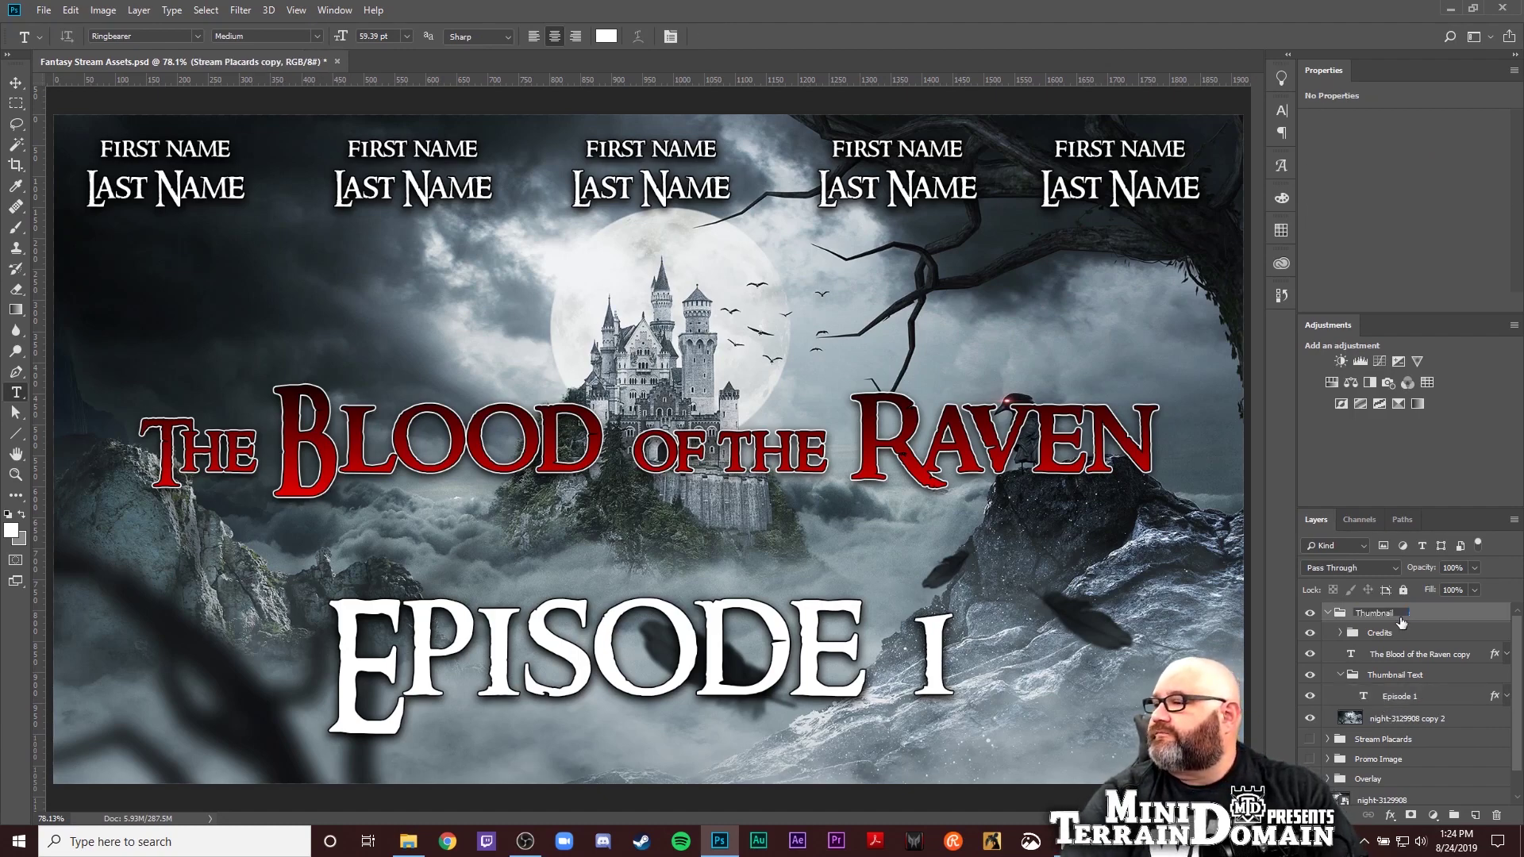
{"action": "key", "text": "Return"}
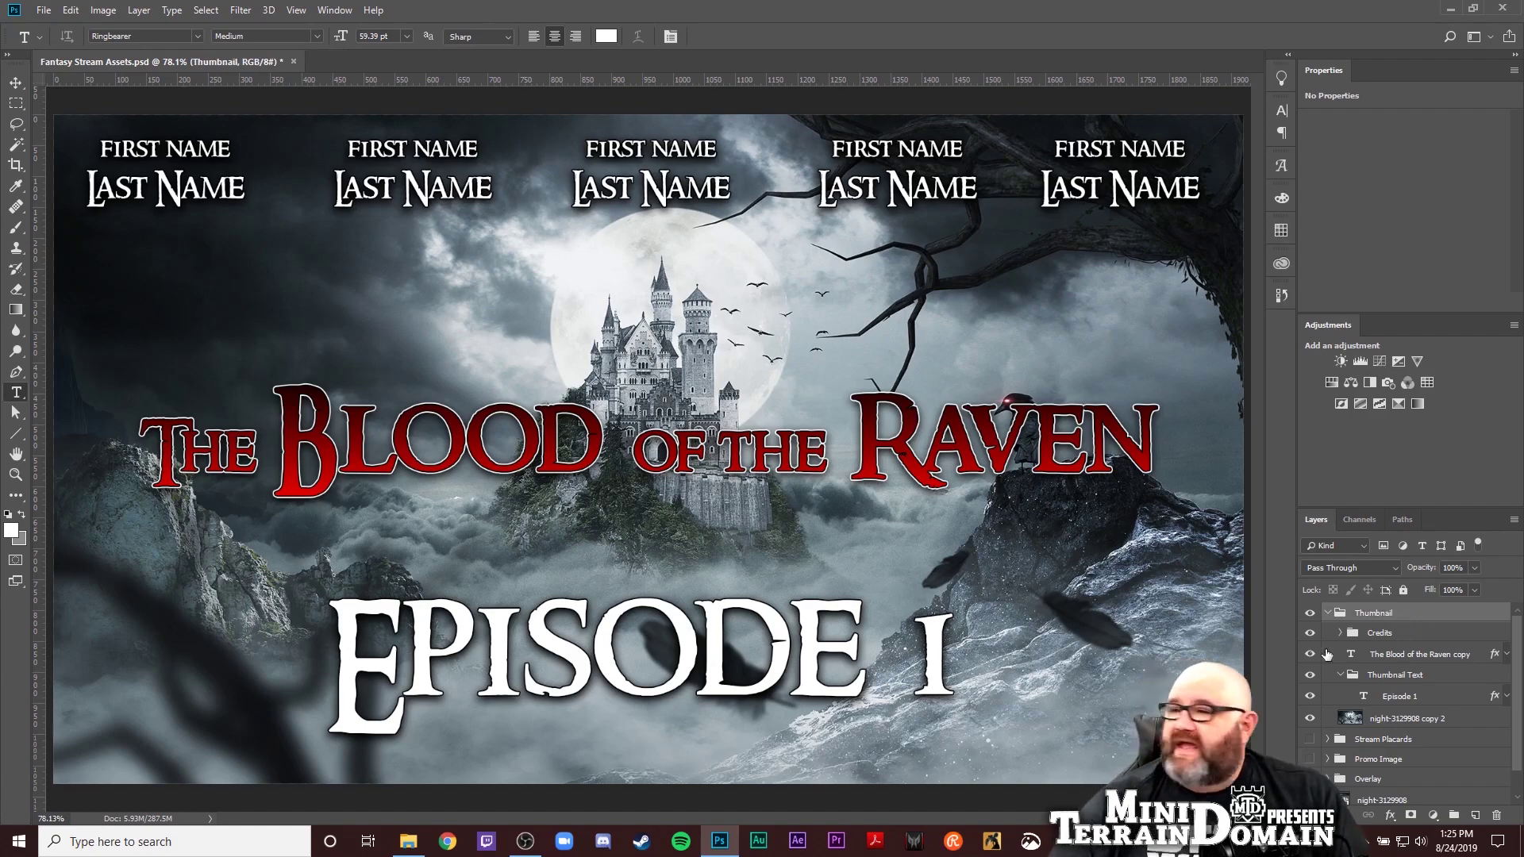
Try changing the episode number to 2, and set it back to 1
{"action": "double_click", "coordinate": [931, 646]}
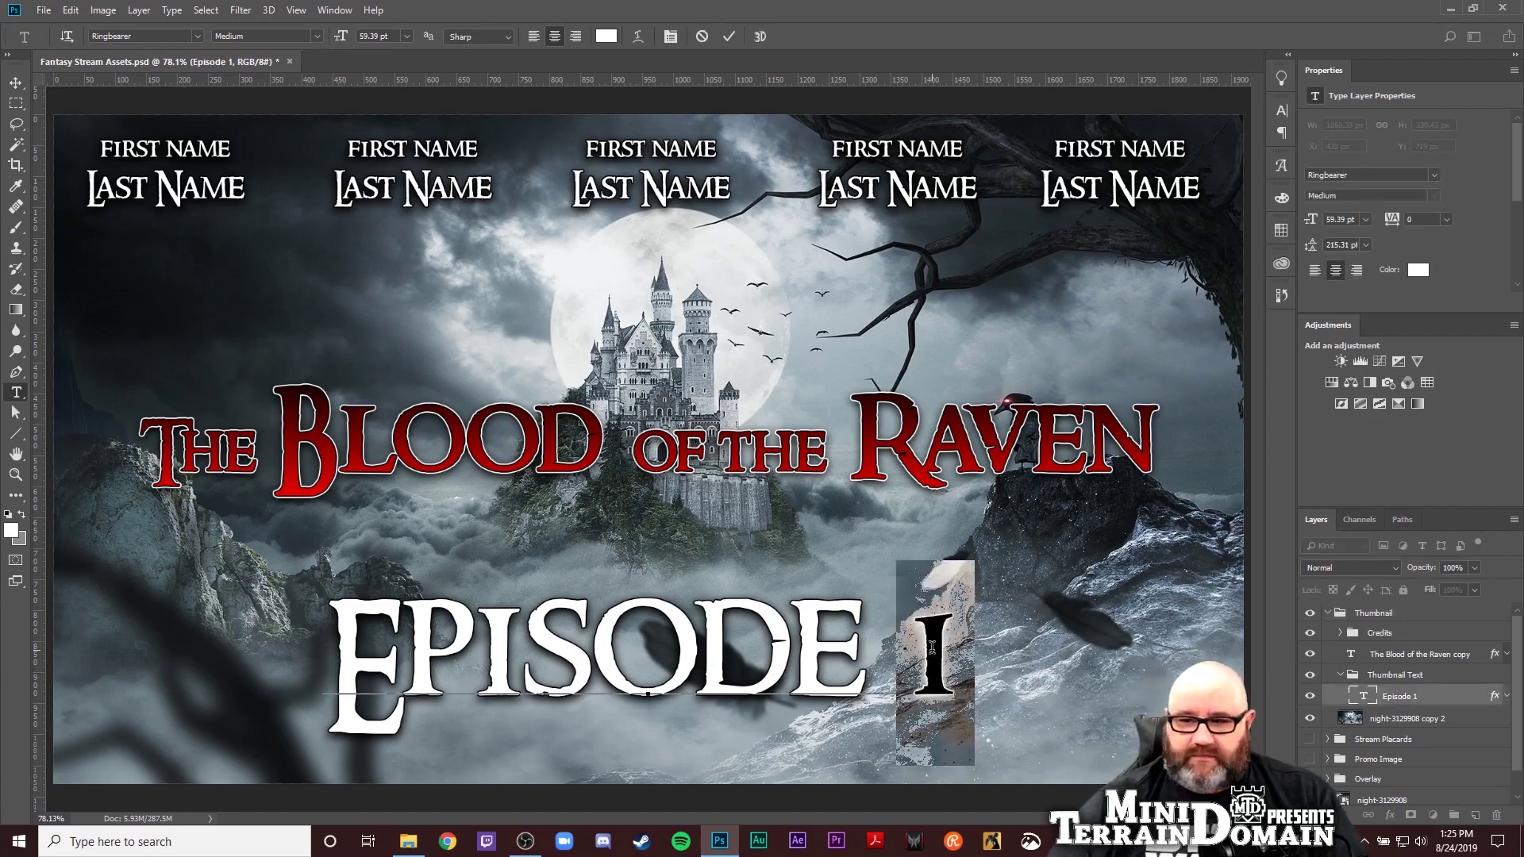
{"action": "type", "text": "2"}
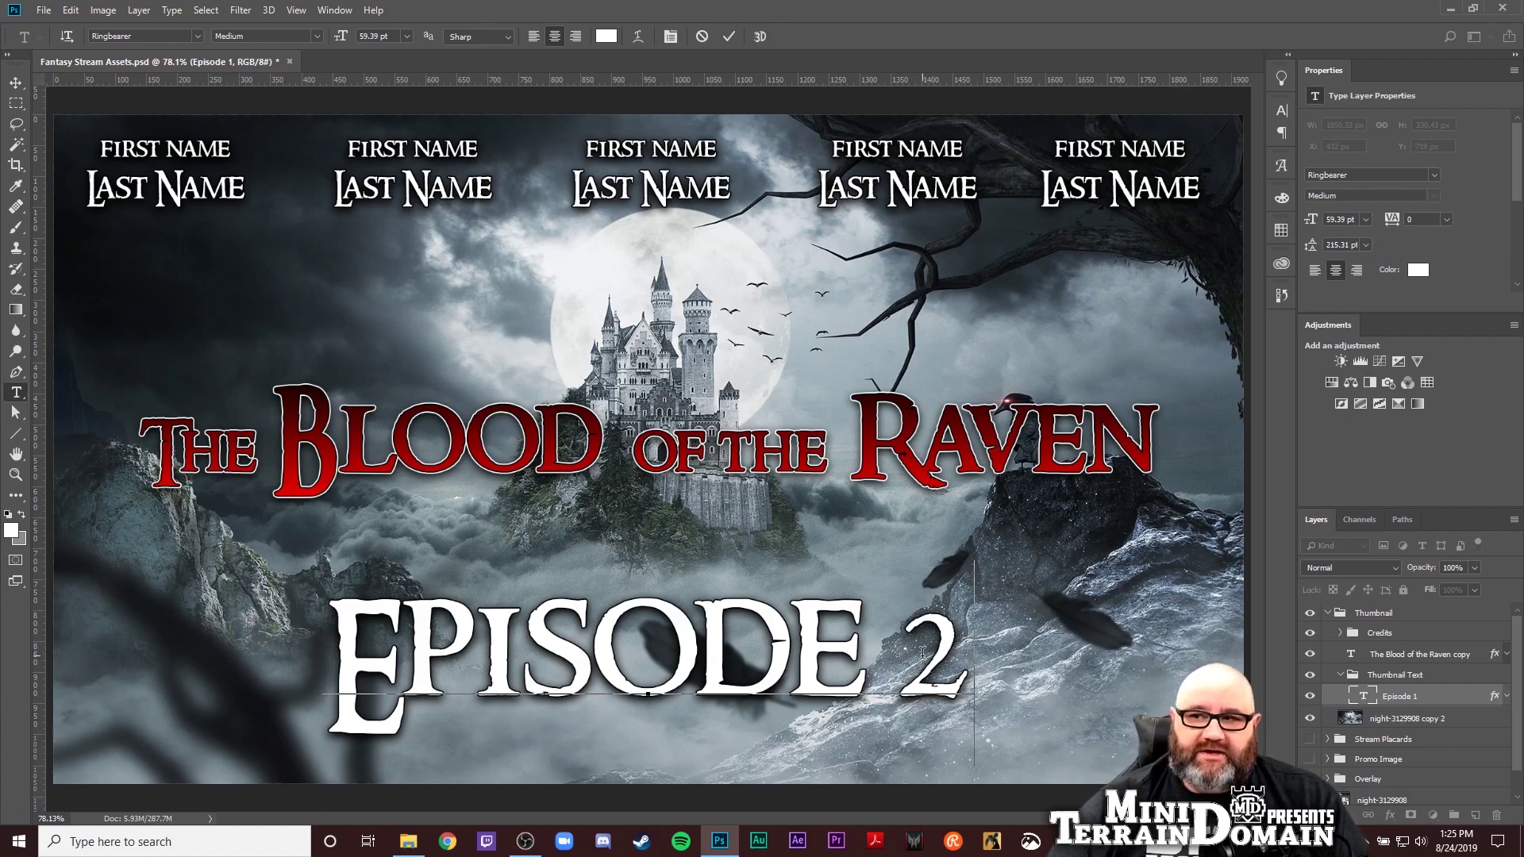
{"action": "key", "text": "shift+Left"}
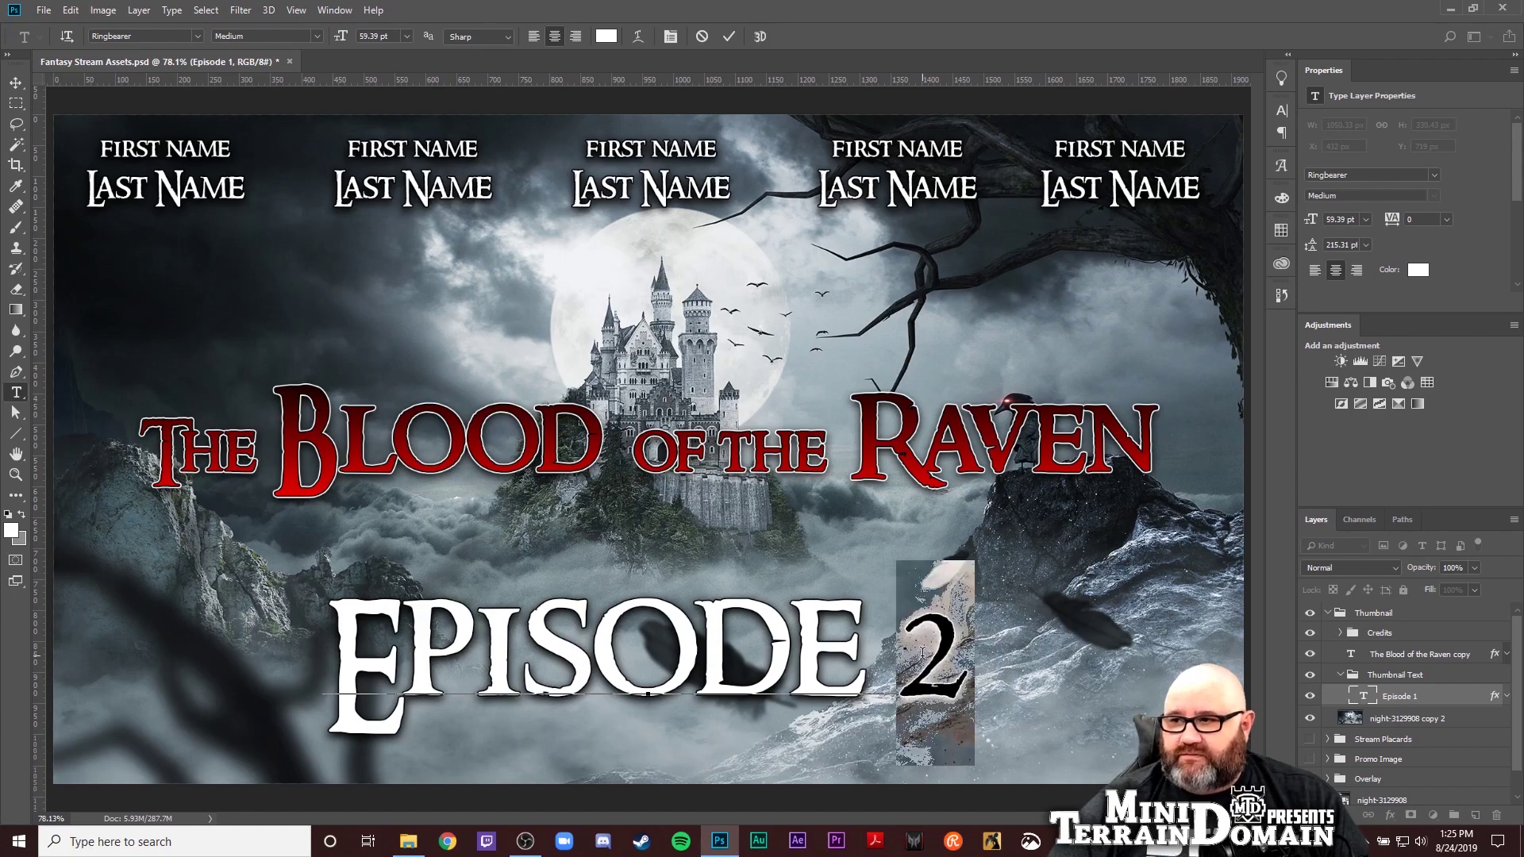
{"action": "type", "text": "1"}
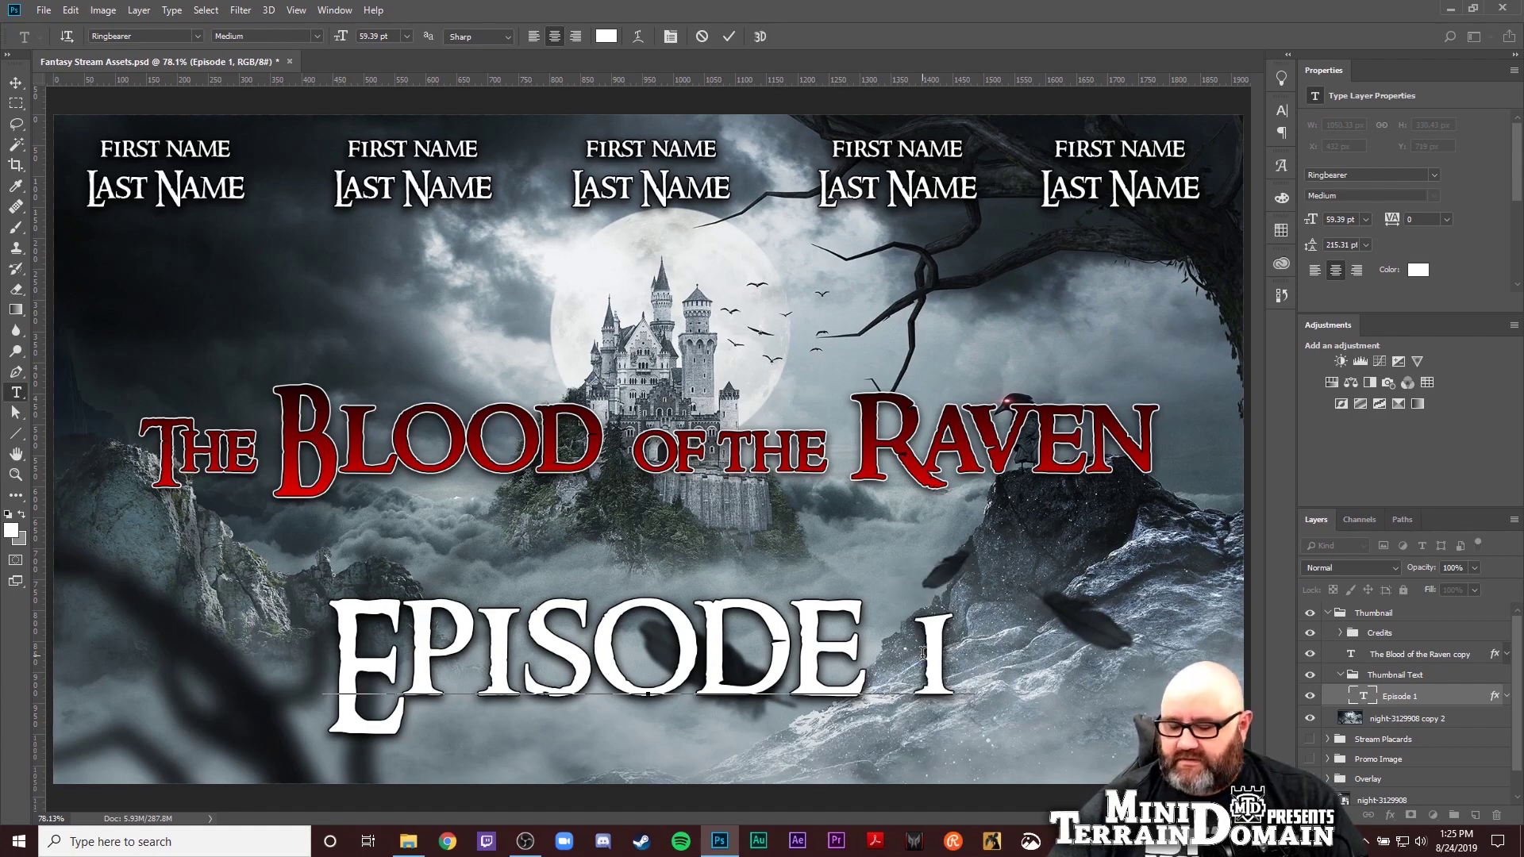
{"action": "key", "text": "ctrl+Return"}
Set the font size of the numeral in the "Episode 1" text to 72 pt and commit the edit
{"action": "left_click_drag", "start_coordinate": [923, 652], "coordinate": [958, 655]}
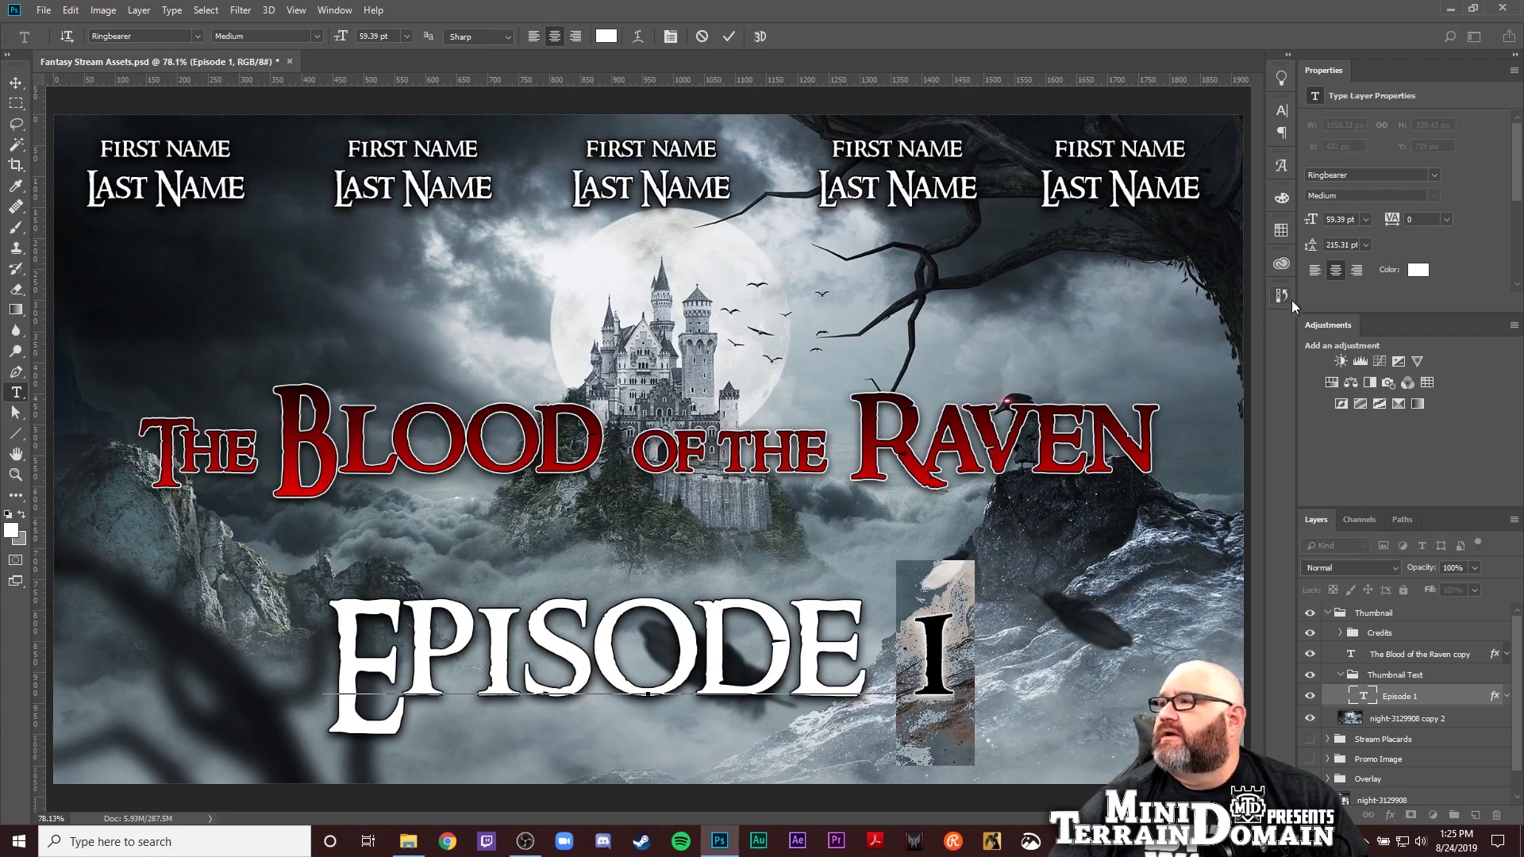
{"action": "left_click", "coordinate": [1368, 220]}
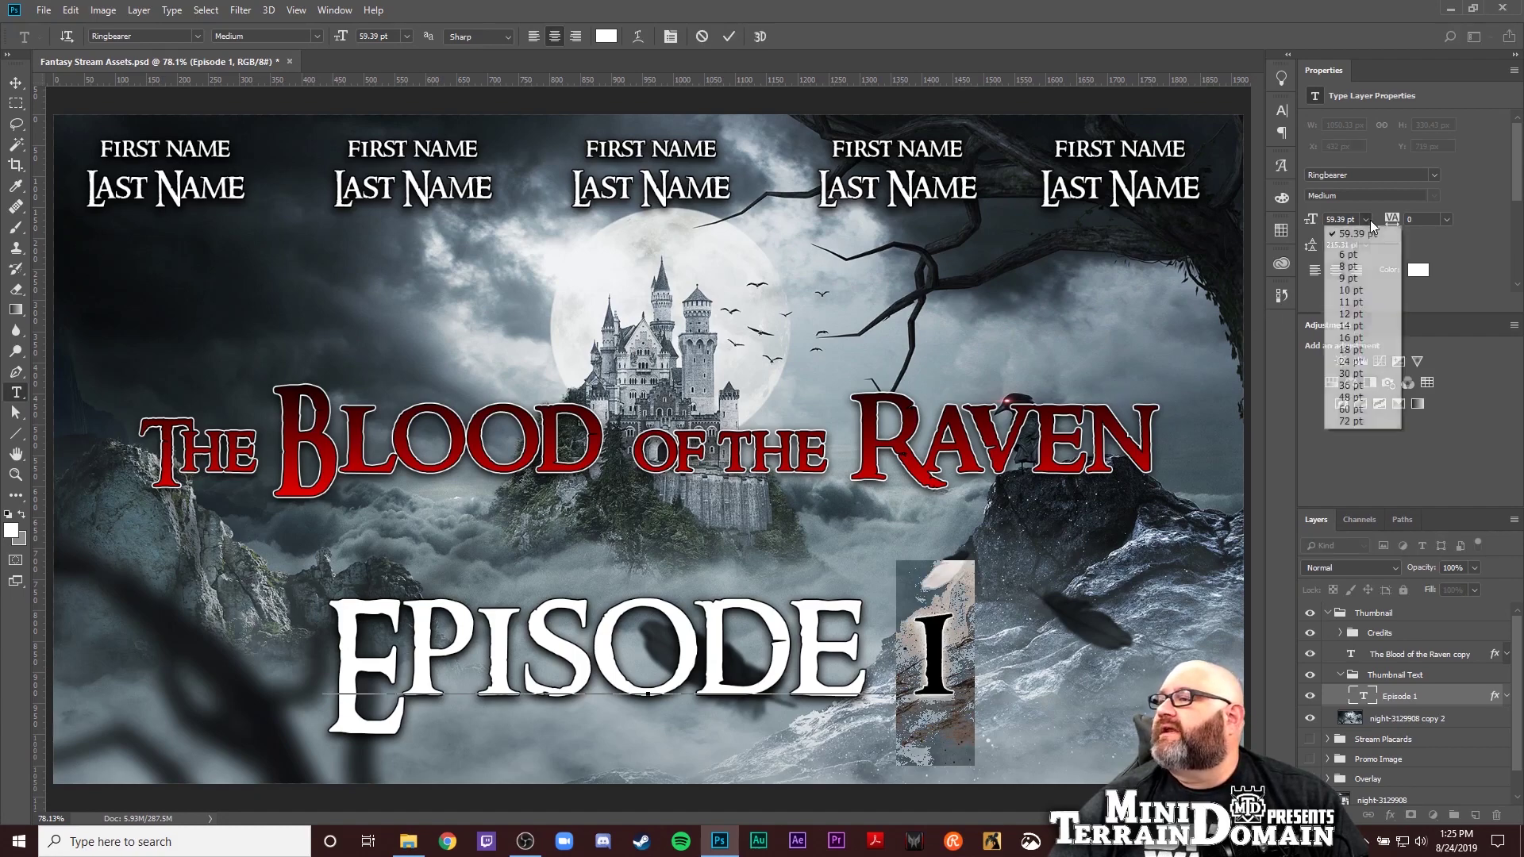
{"action": "left_click", "coordinate": [1348, 422]}
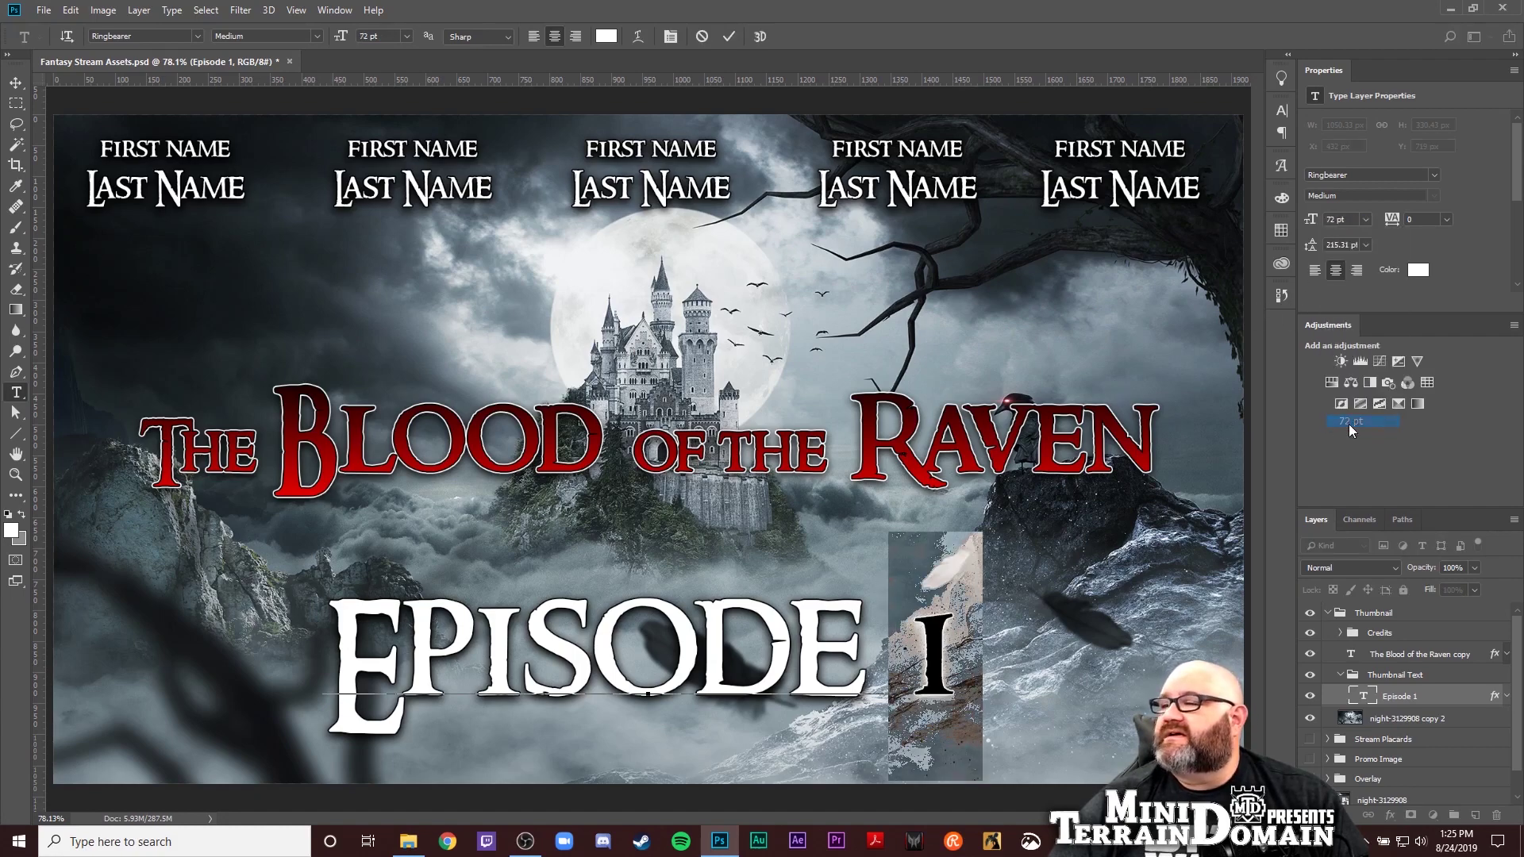
{"action": "left_click", "coordinate": [881, 549]}
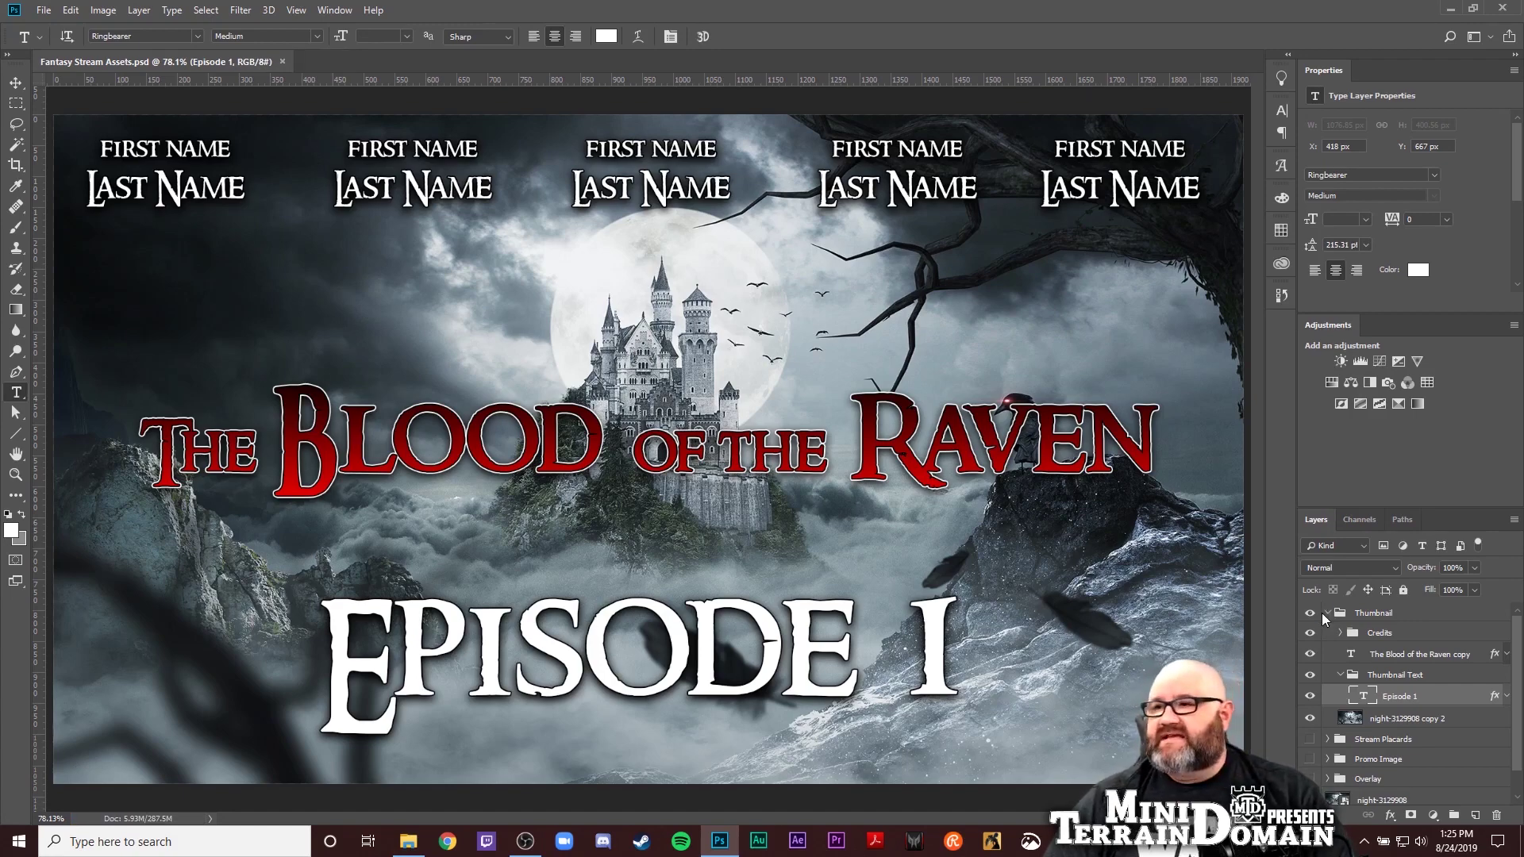
Save a JPEG copy of the thumbnail as "Blood of the Raven Thumbnail Ep. 1" in the Fantasy folder at maximum quality 12
{"action": "key", "text": "ctrl+shift+s"}
{"action": "left_click", "coordinate": [273, 369]}
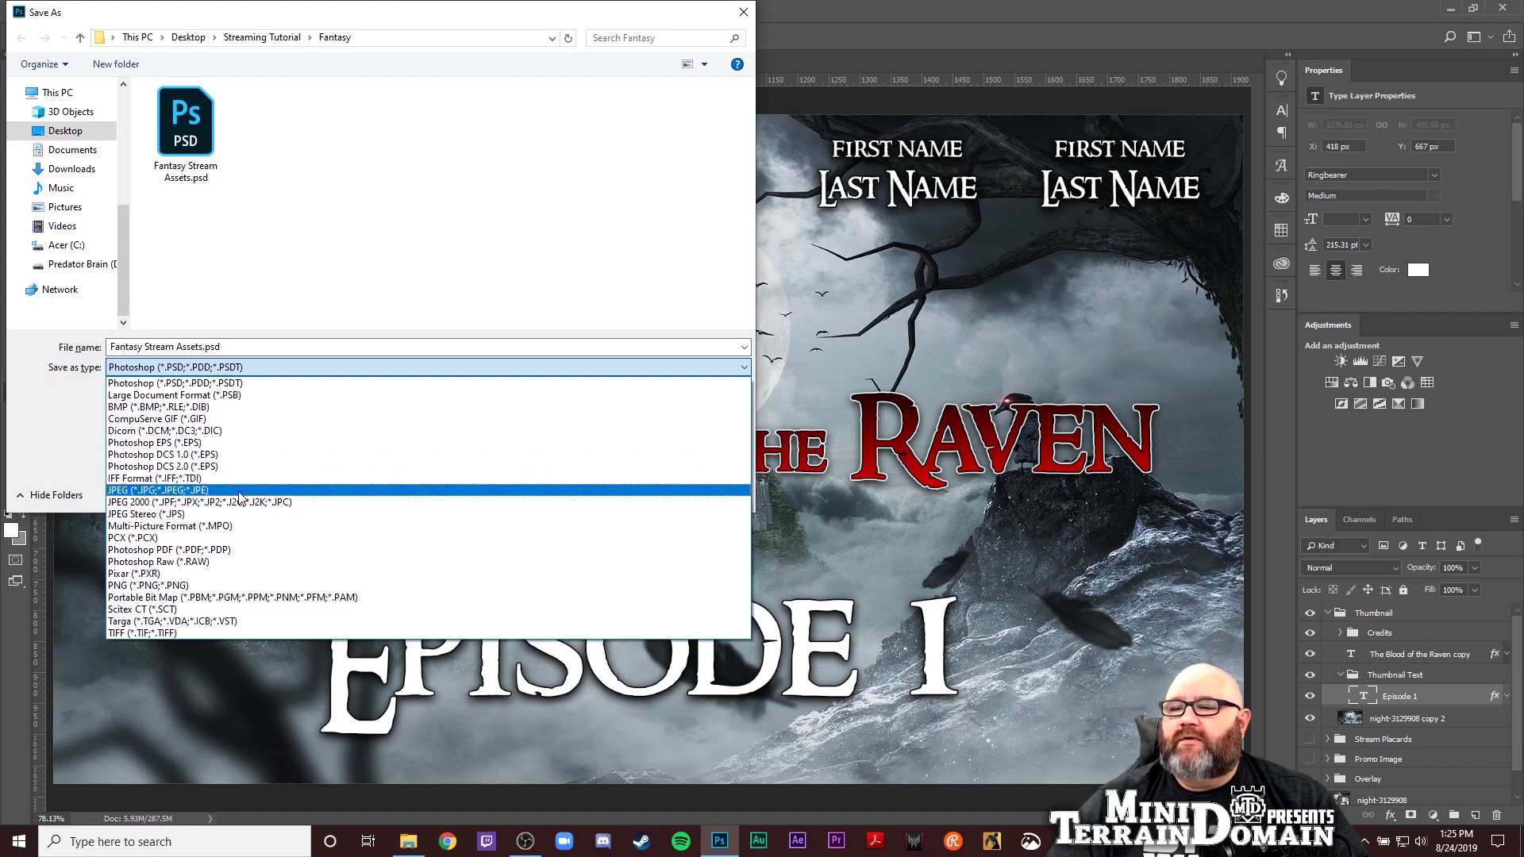
{"action": "left_click", "coordinate": [240, 490]}
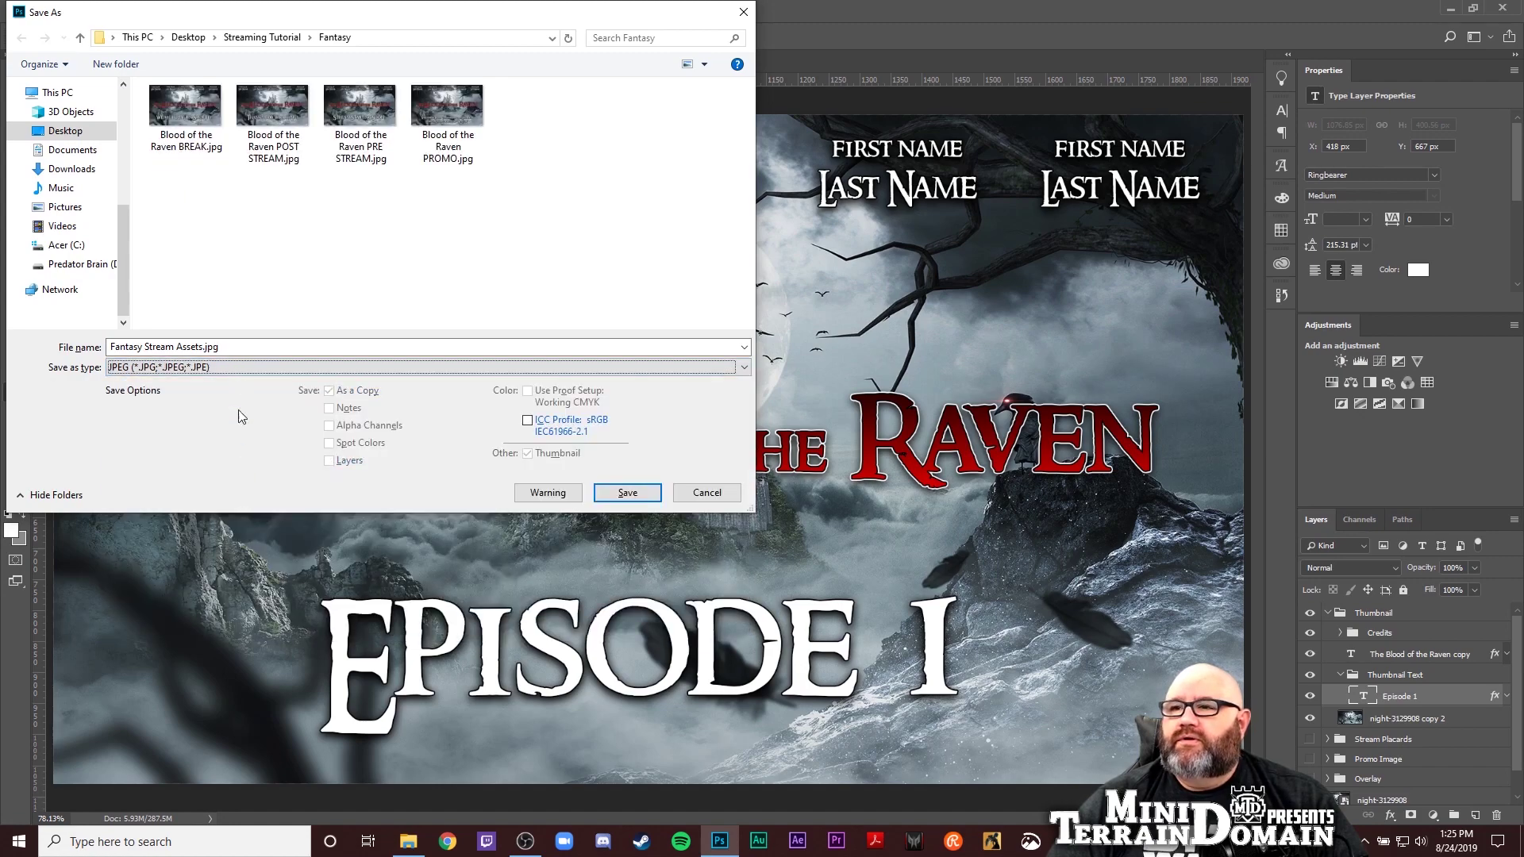
{"action": "left_click", "coordinate": [180, 347]}
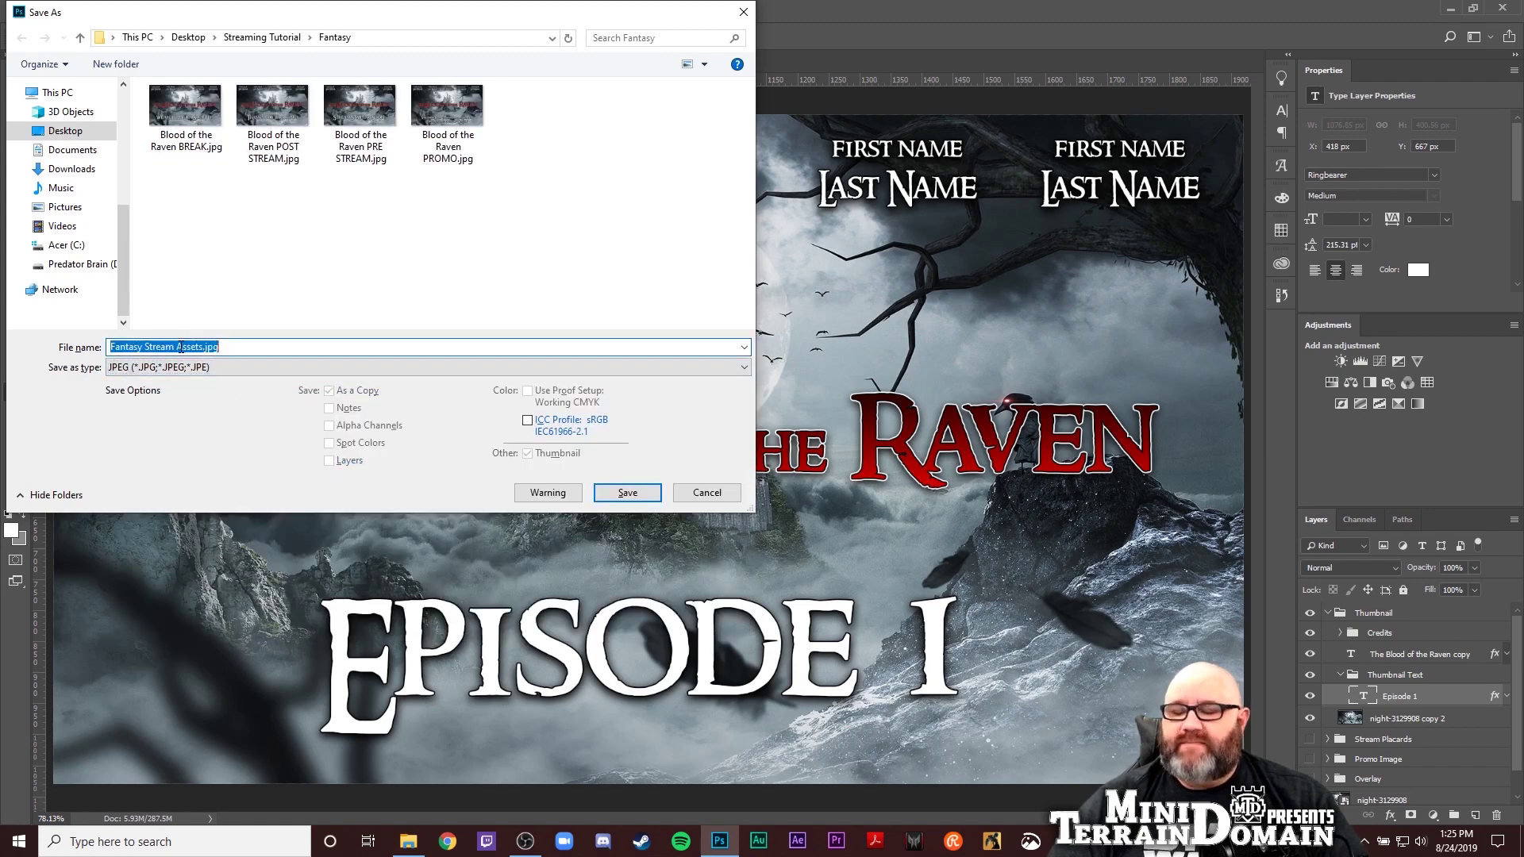
{"action": "type", "text": "Bl"}
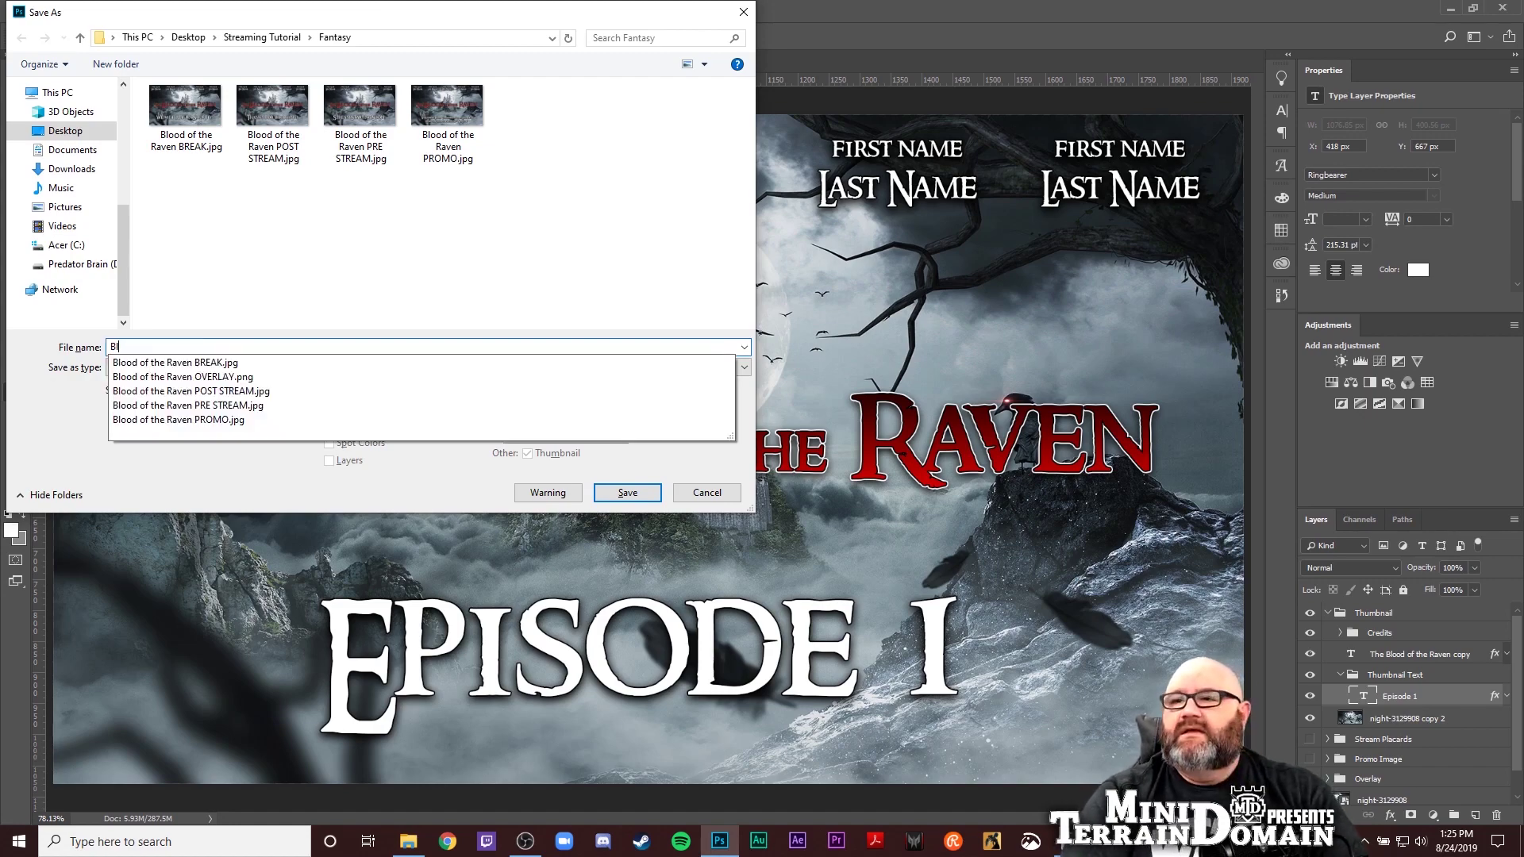
{"action": "type", "text": "ood of the"}
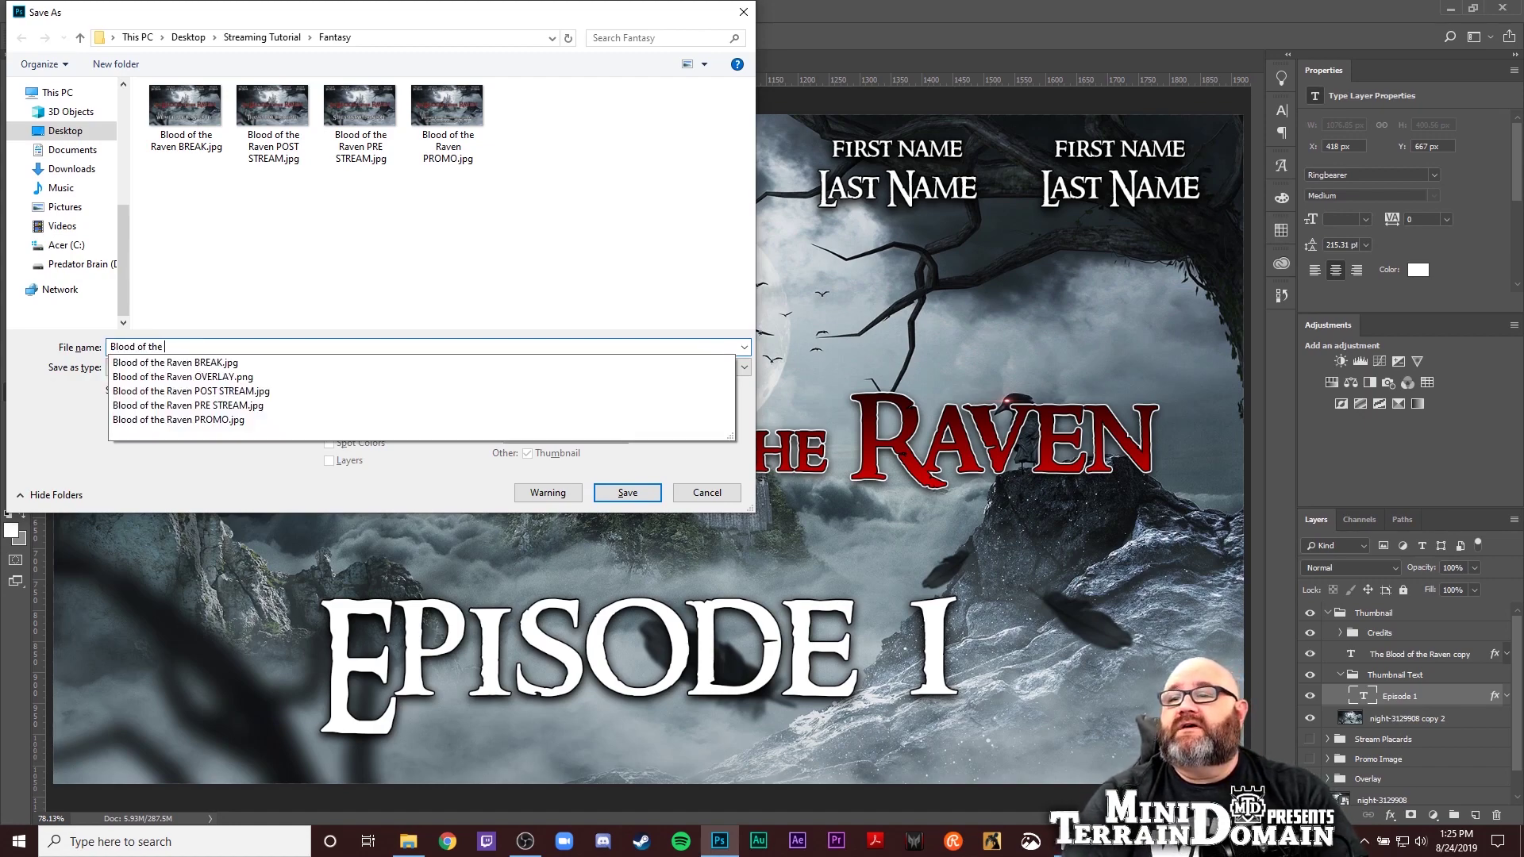
{"action": "type", "text": " Raven"}
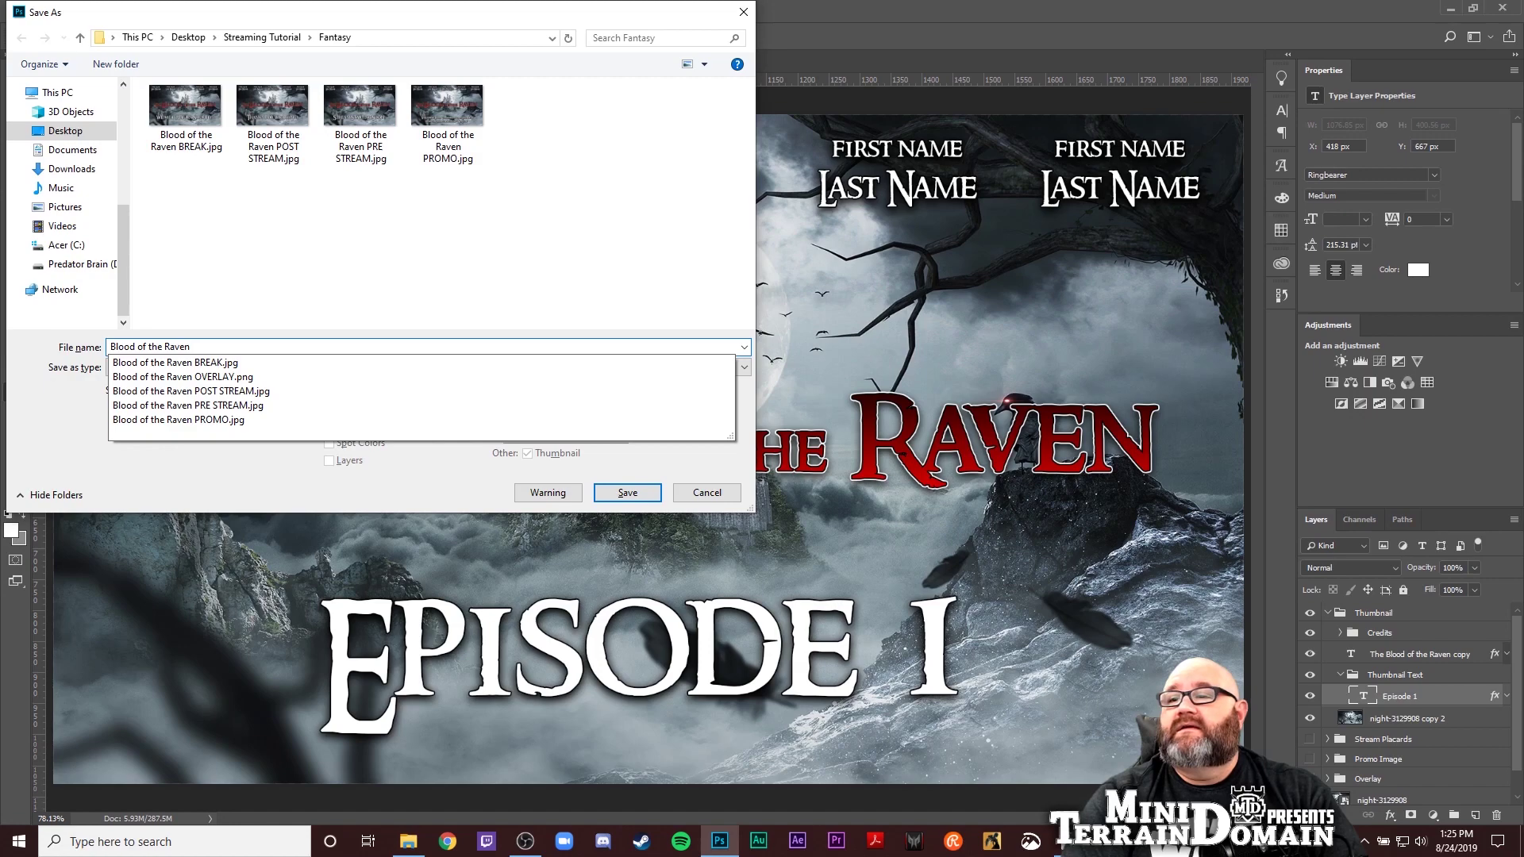
{"action": "type", "text": " Thumbnail Ep. 1"}
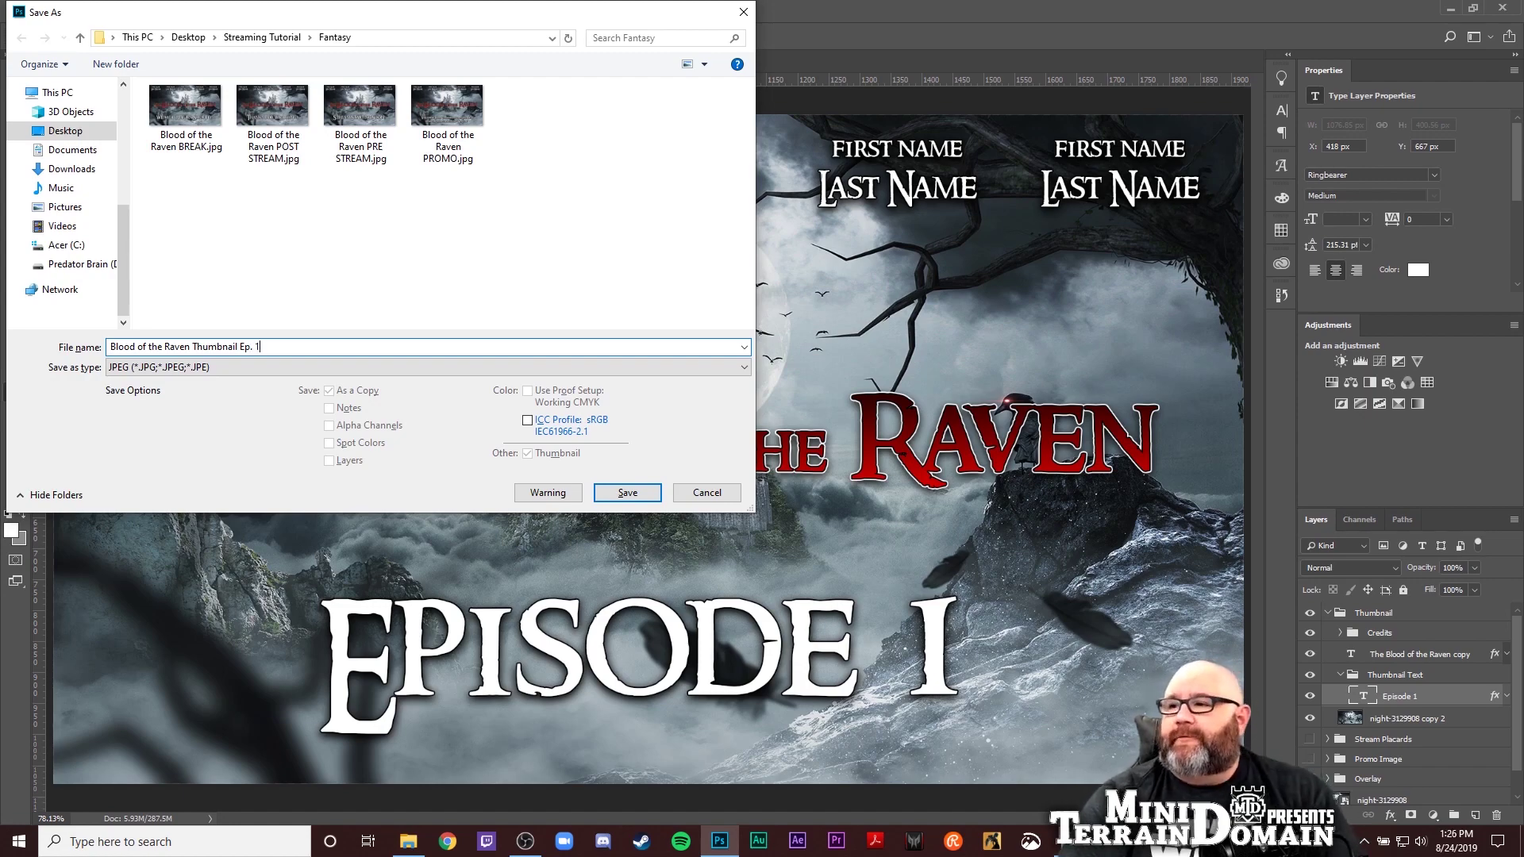
{"action": "key", "text": "Return"}
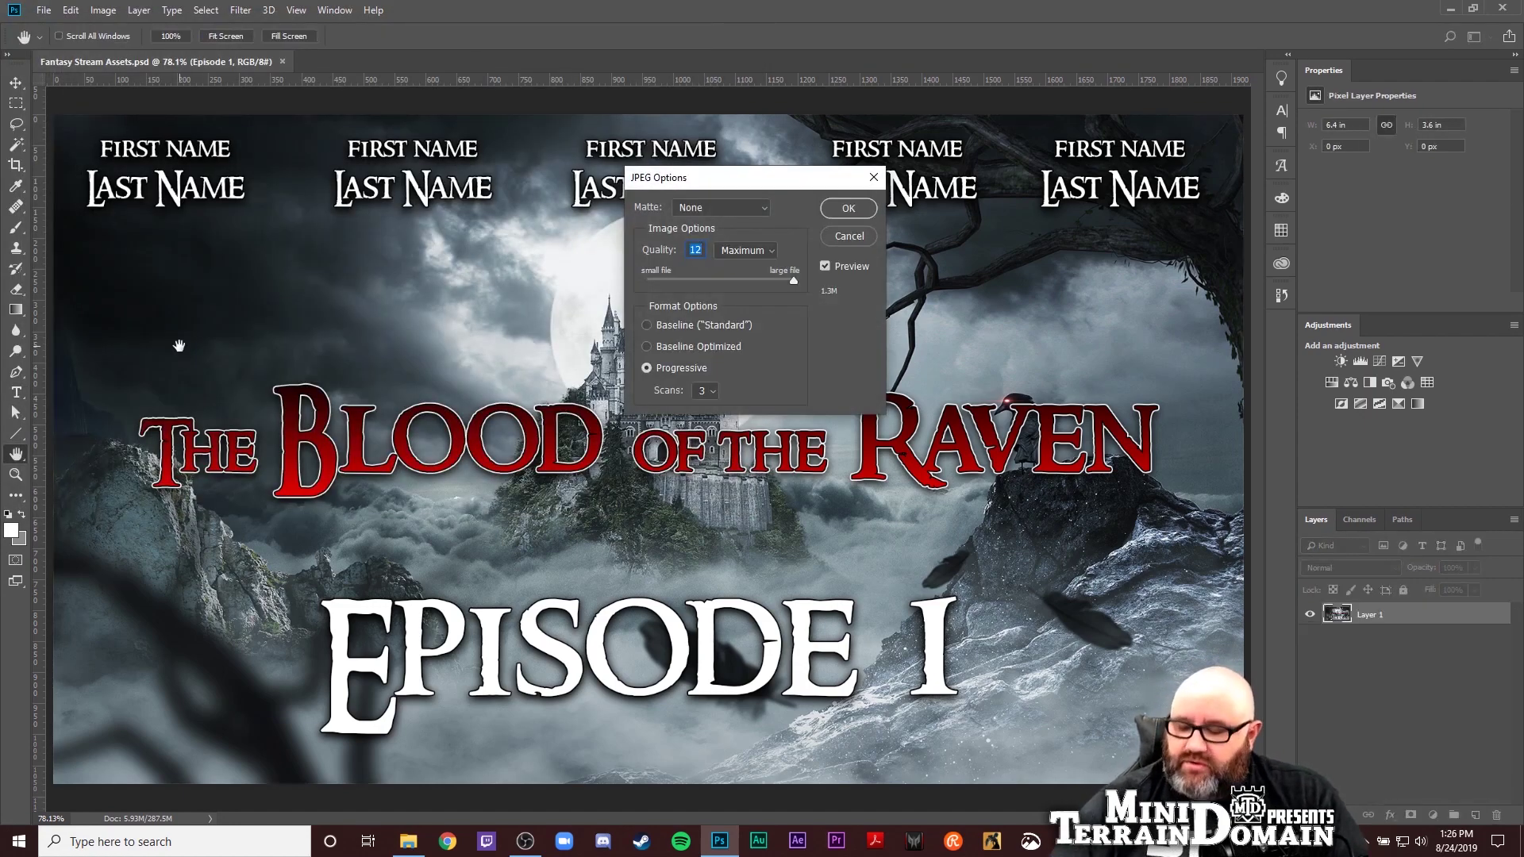
{"action": "key", "text": "Return"}
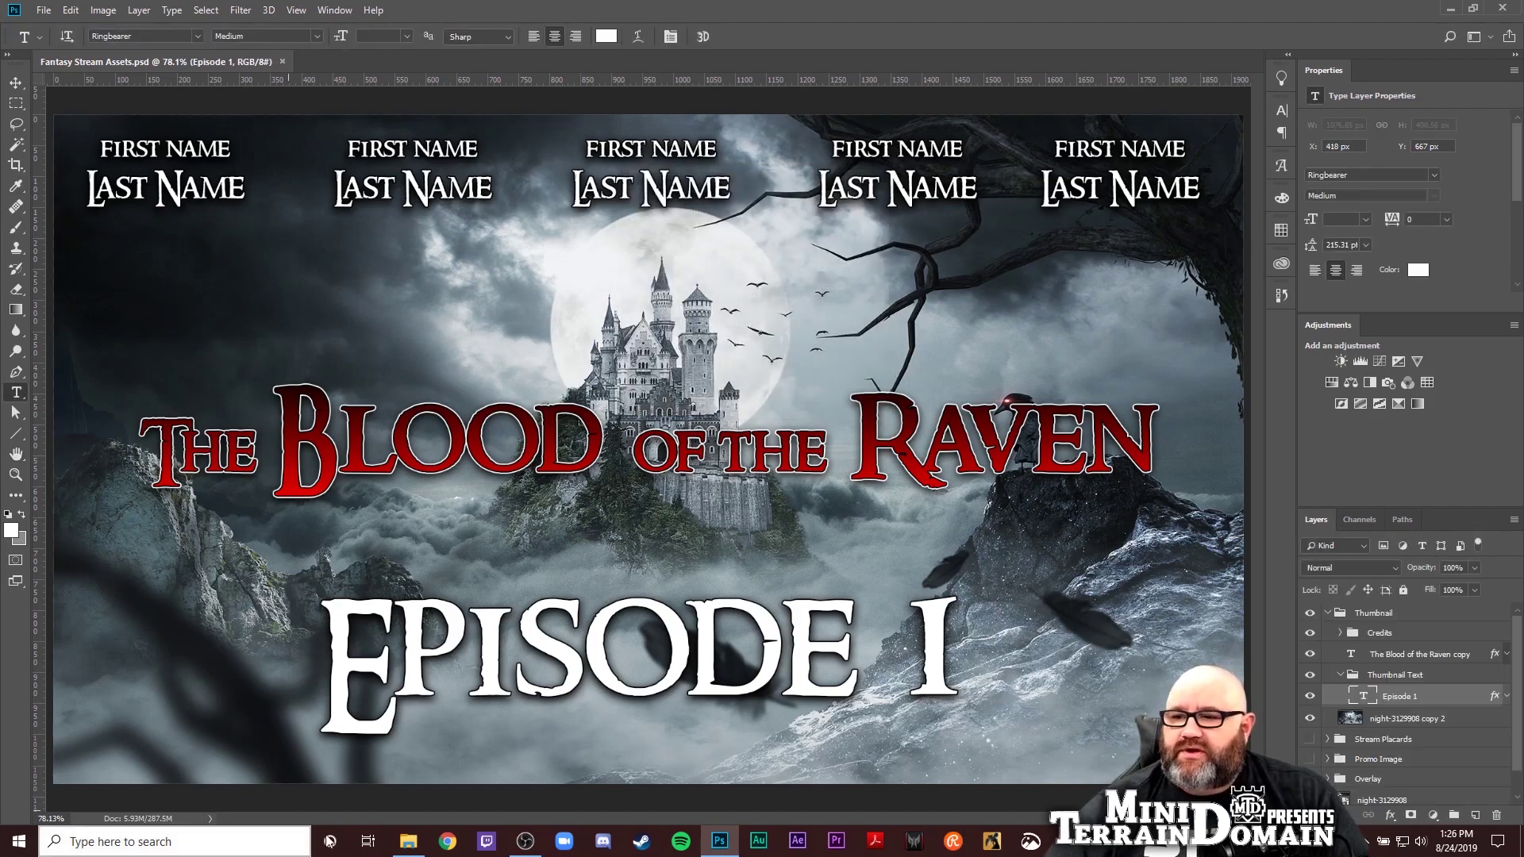
Switch to File Explorer and check the exported images in the Fantasy folder as extra large icons, then close the window
{"action": "mouse_move", "coordinate": [402, 848]}
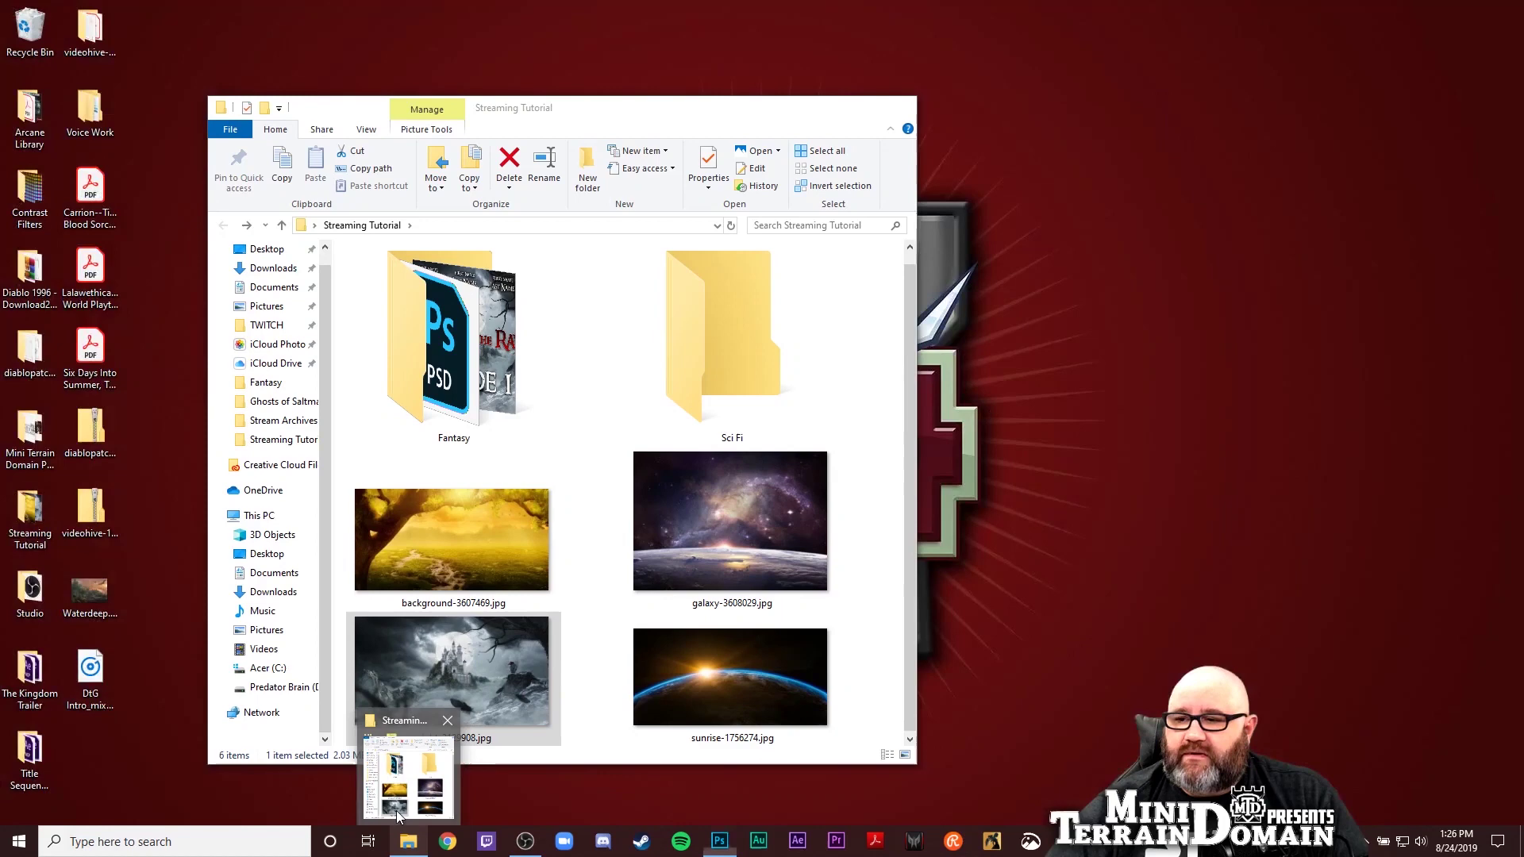
{"action": "left_click", "coordinate": [397, 811]}
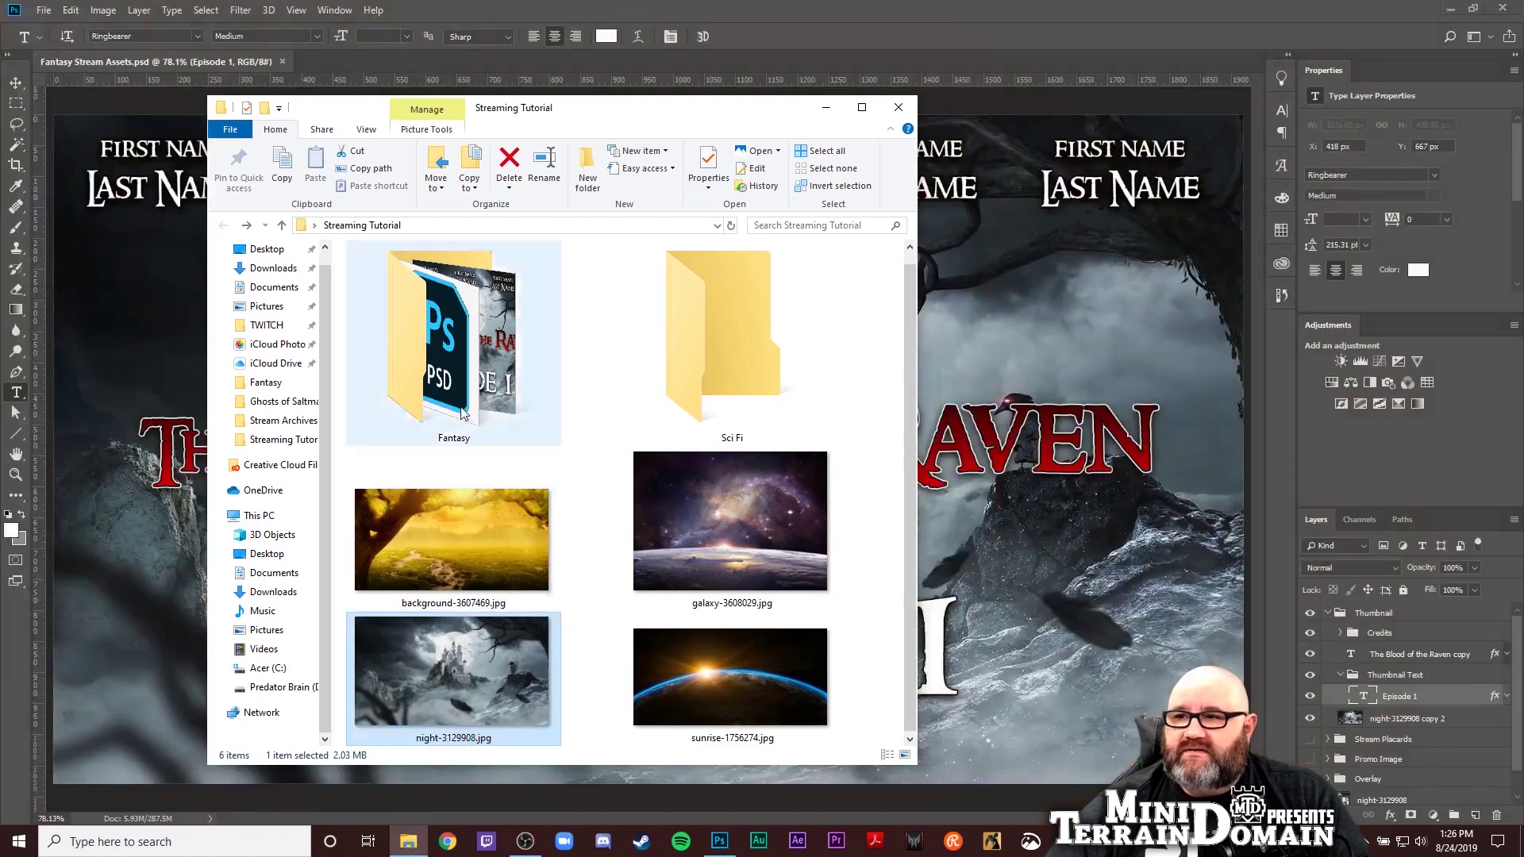
{"action": "left_click", "coordinate": [462, 401]}
{"action": "double_click", "coordinate": [463, 401]}
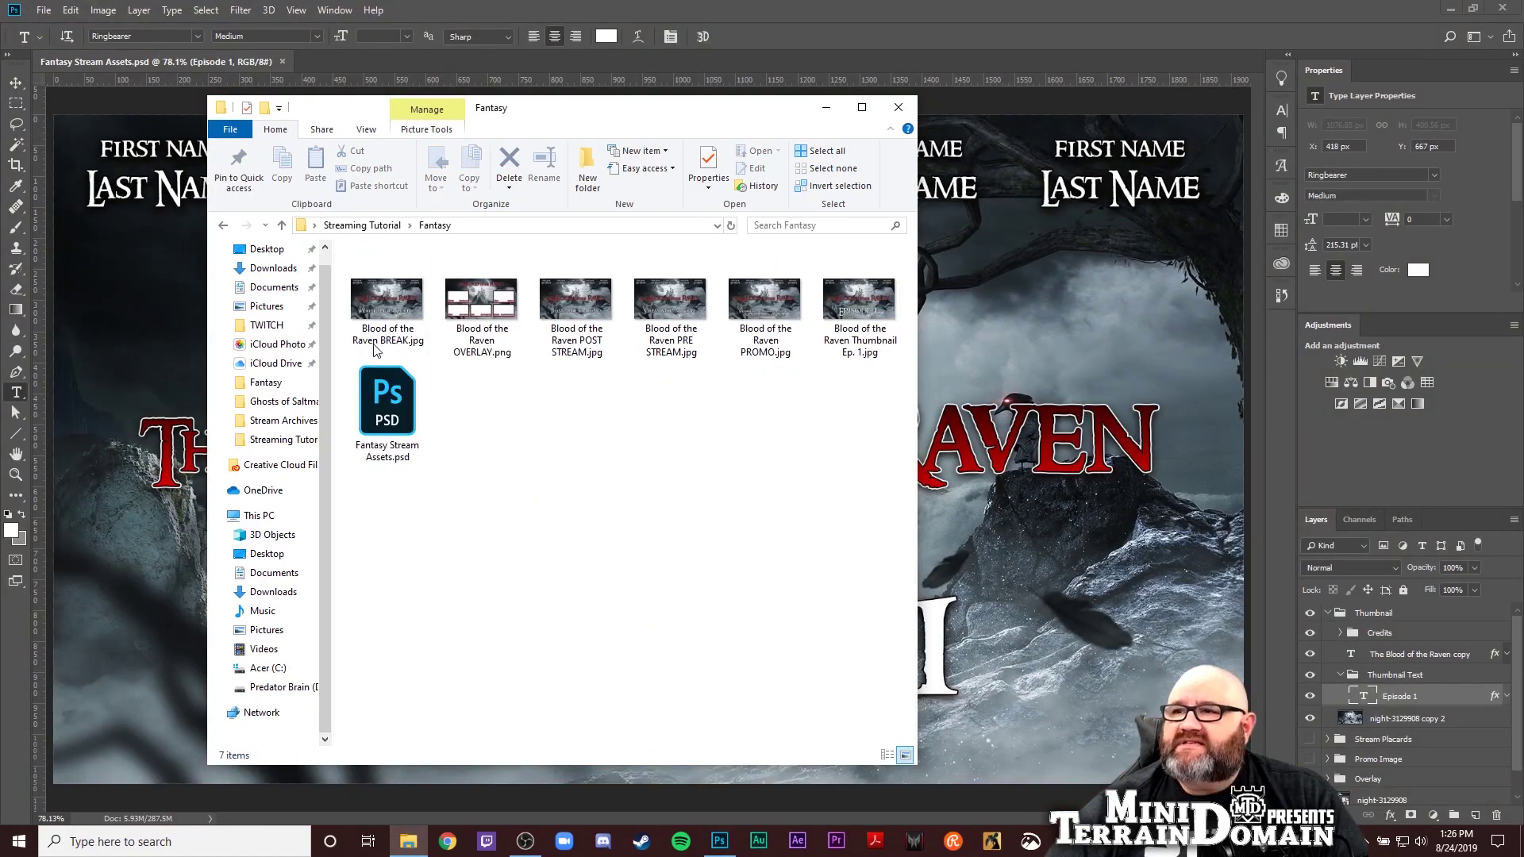
{"action": "left_click", "coordinate": [366, 130]}
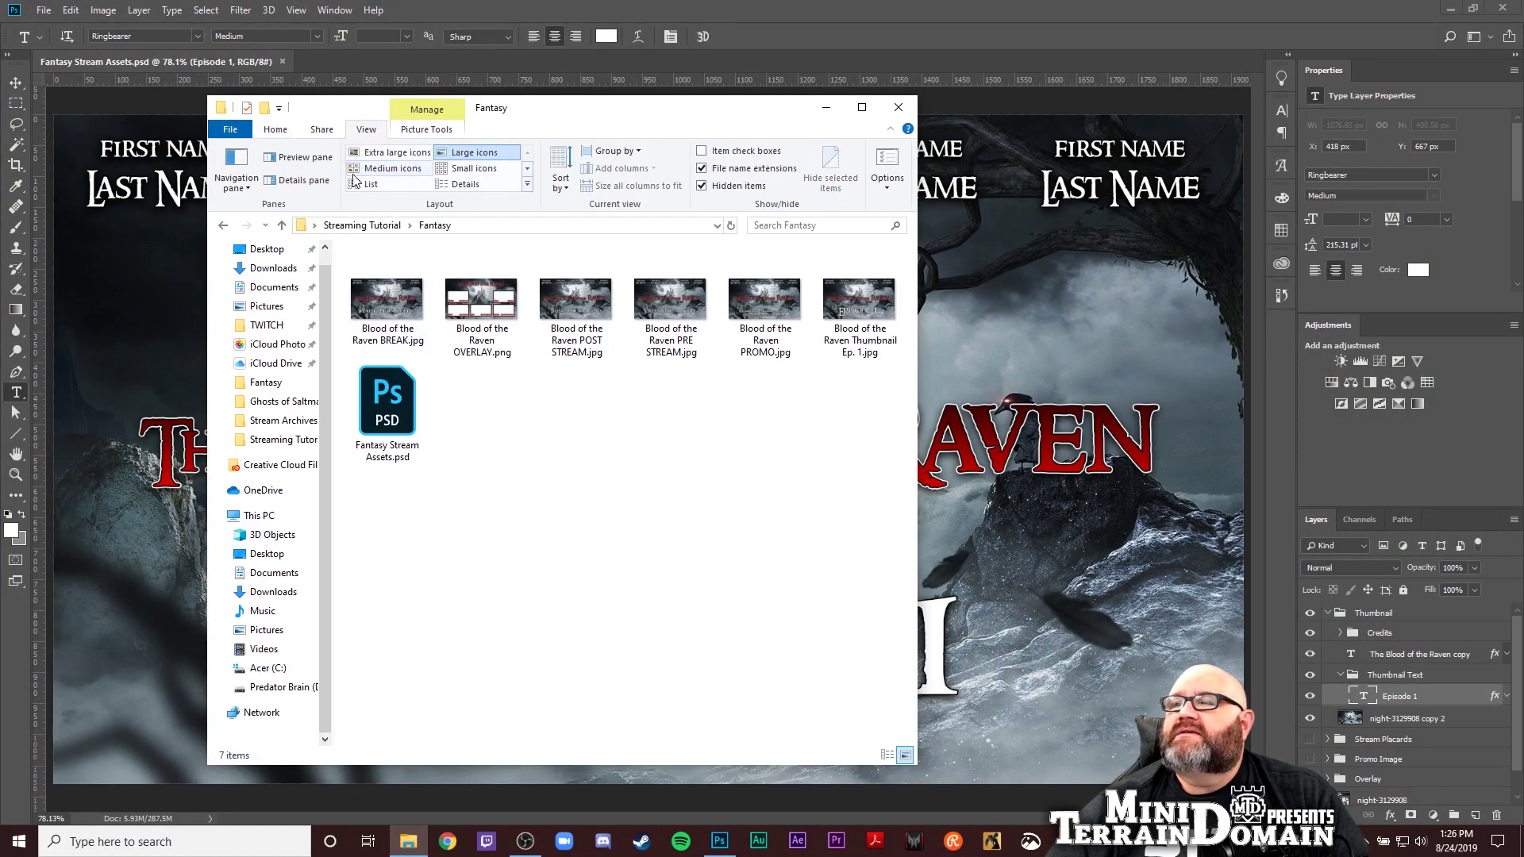
{"action": "left_click", "coordinate": [397, 151]}
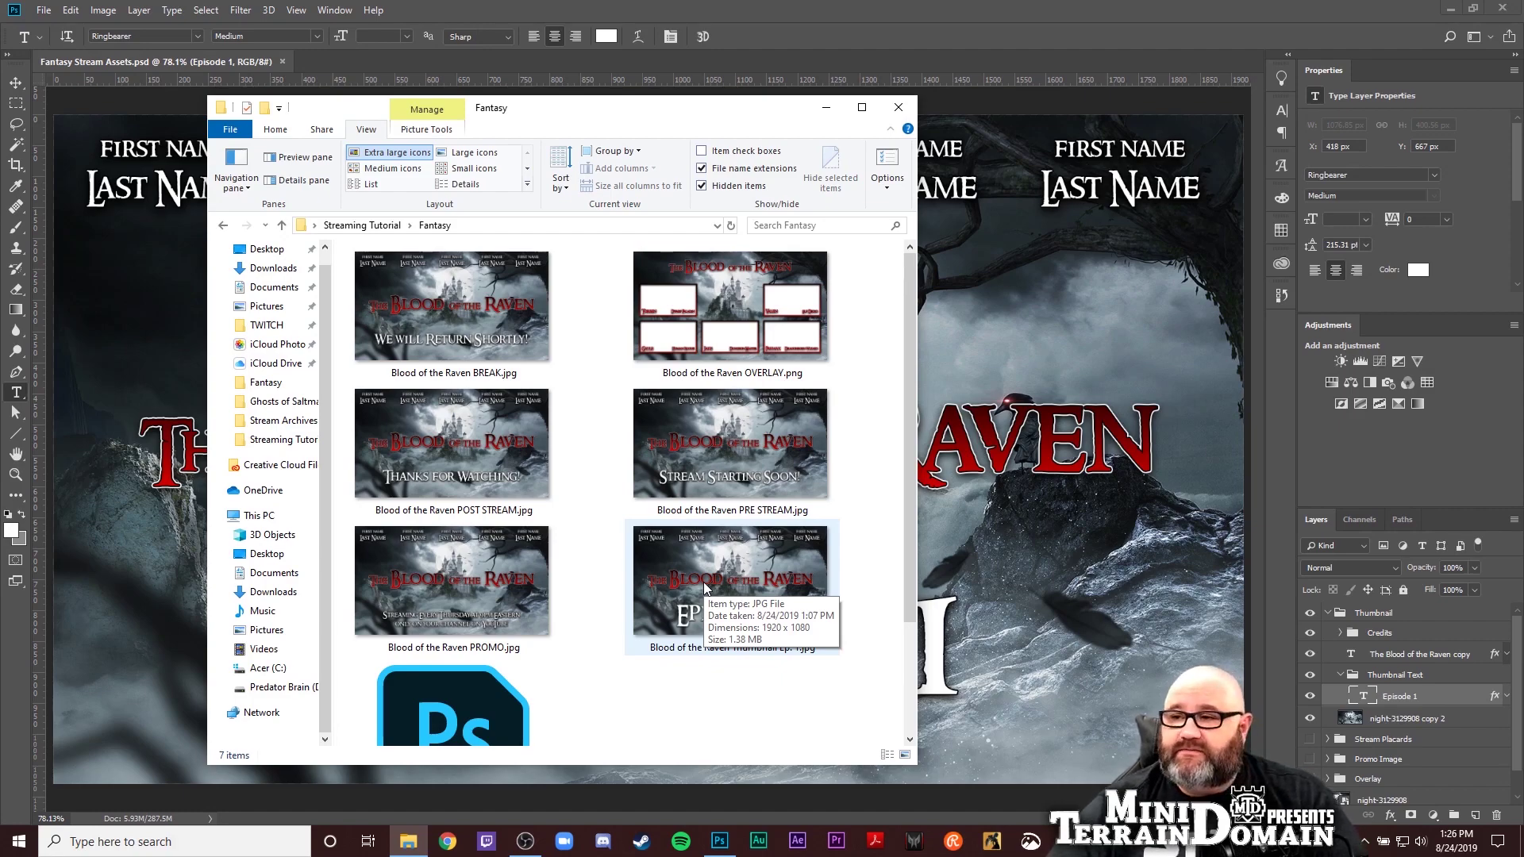
{"action": "left_click", "coordinate": [897, 108]}
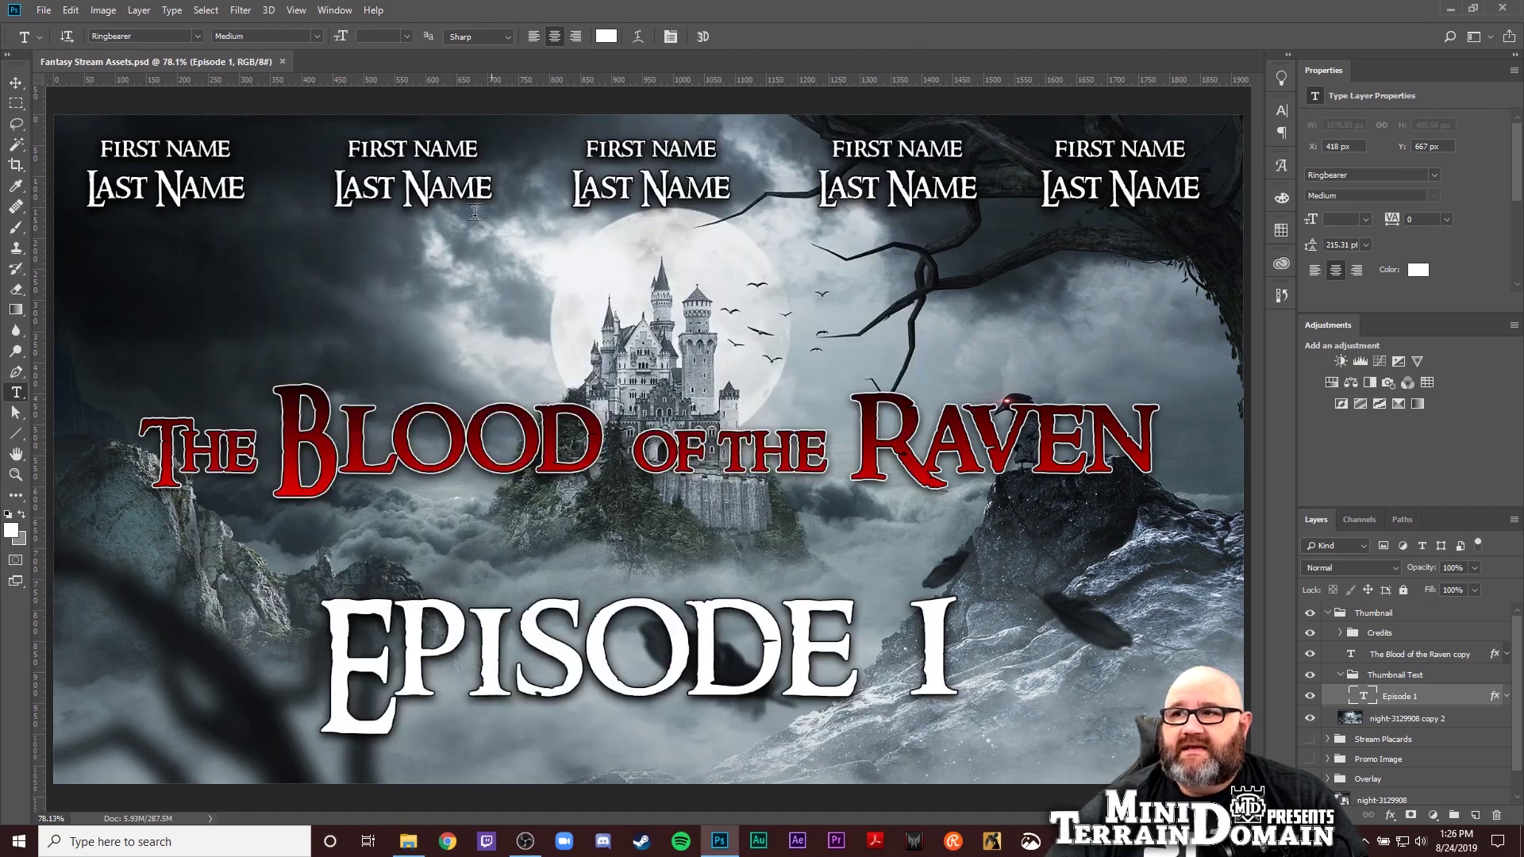
Export the thumbnail with Save for Web as a high-quality JPEG into the Fantasy folder, reusing the existing Ep. 1 thumbnail's file name
{"action": "left_click", "coordinate": [44, 11]}
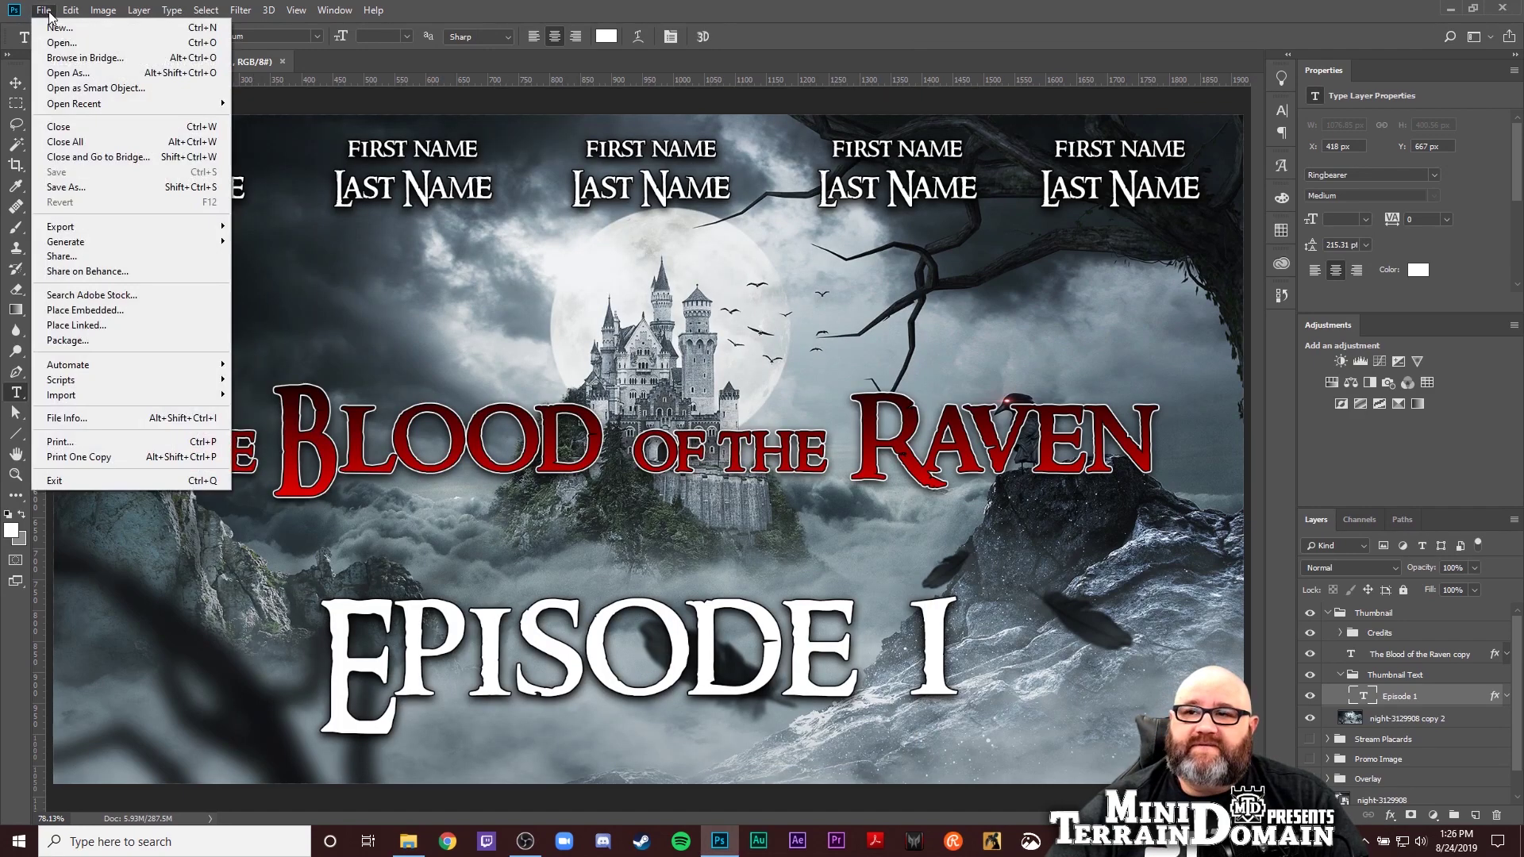
{"action": "mouse_move", "coordinate": [94, 231]}
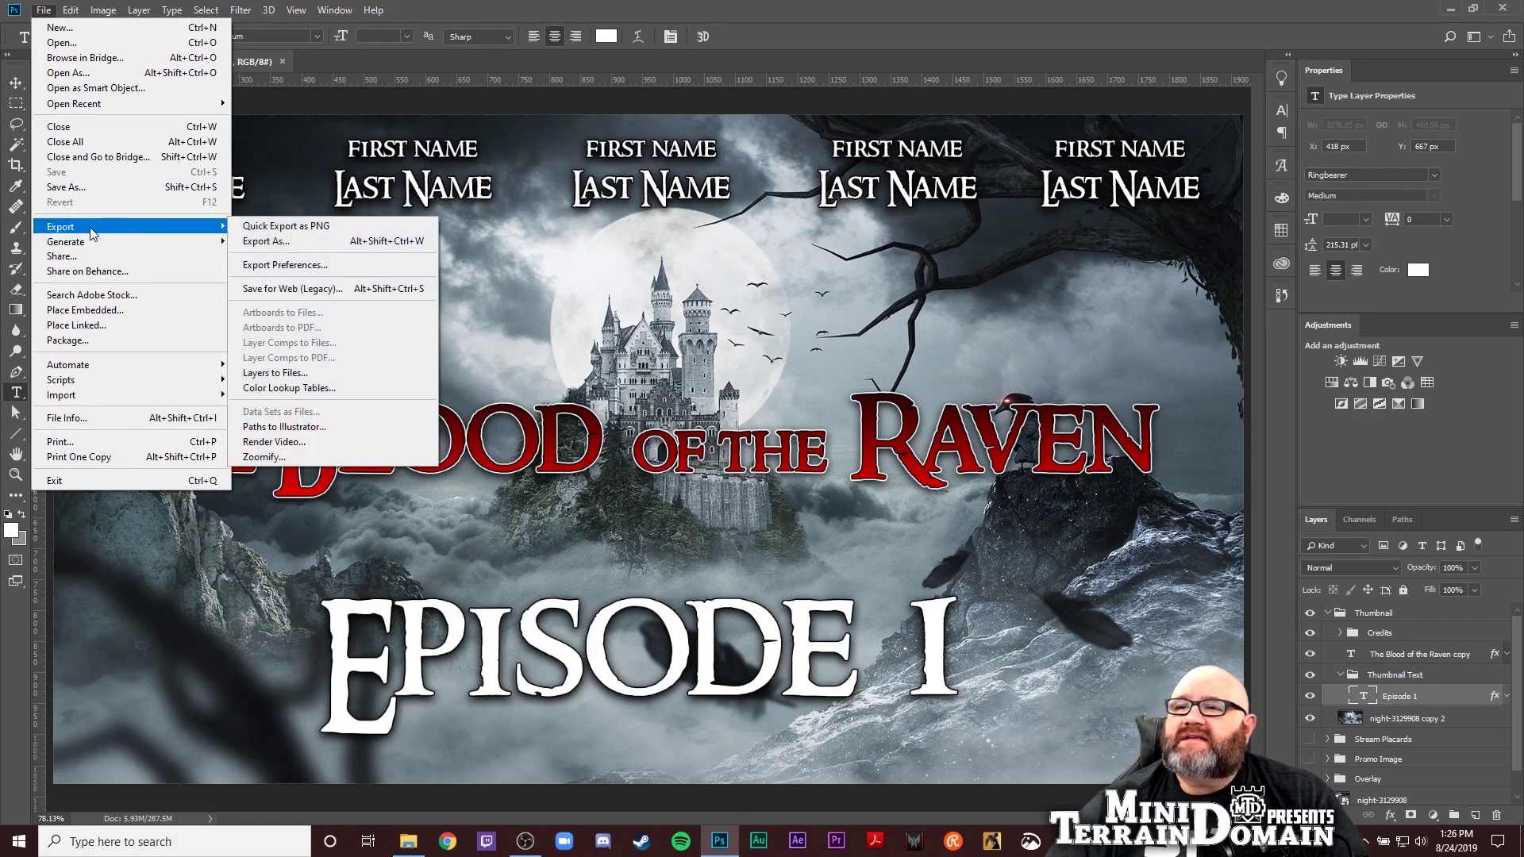
{"action": "left_click", "coordinate": [316, 292]}
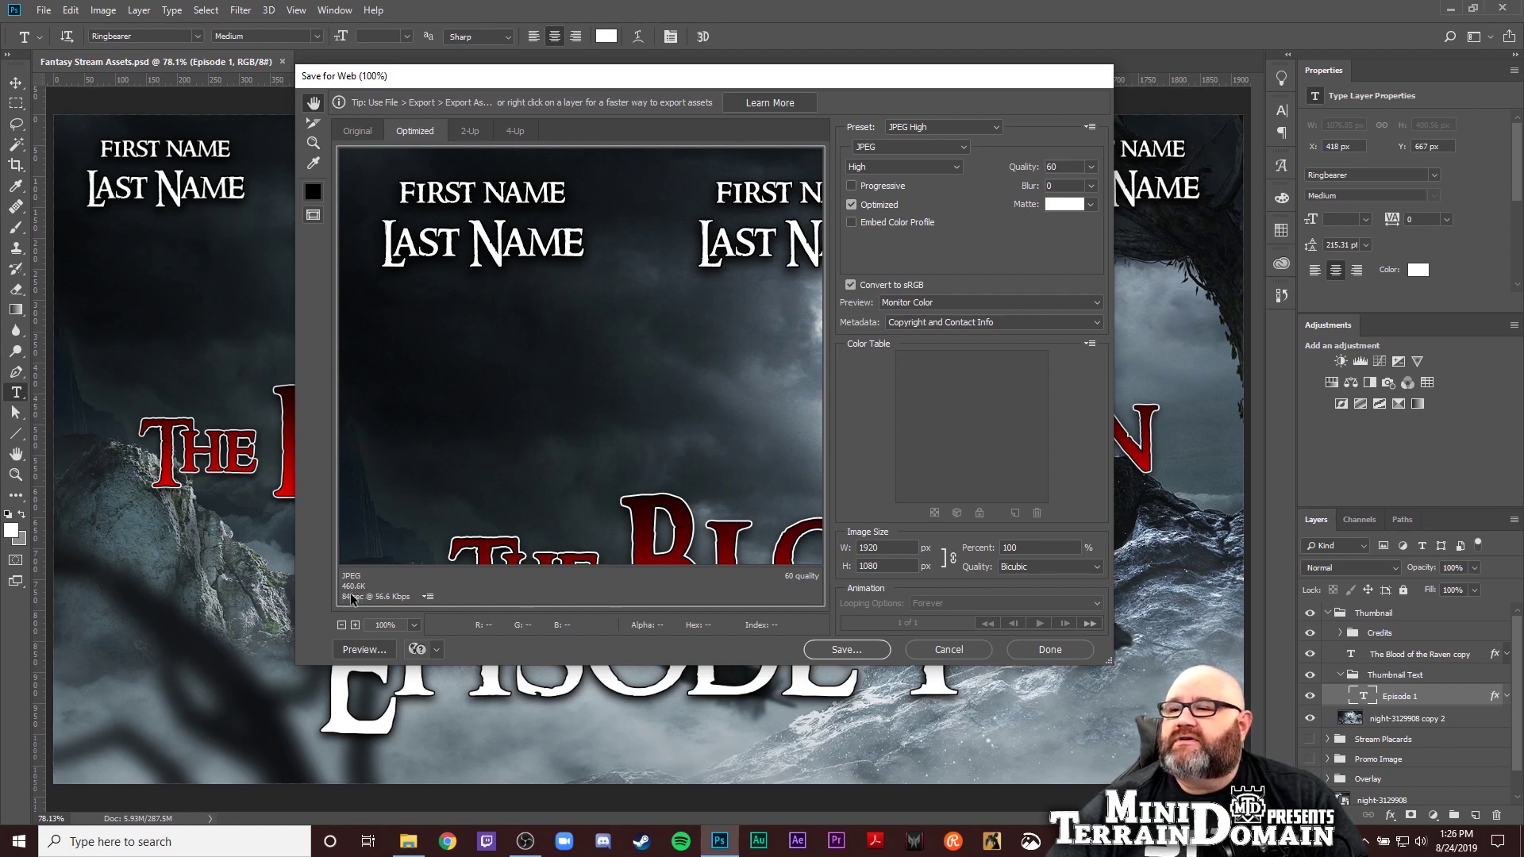
{"action": "left_click", "coordinate": [818, 651]}
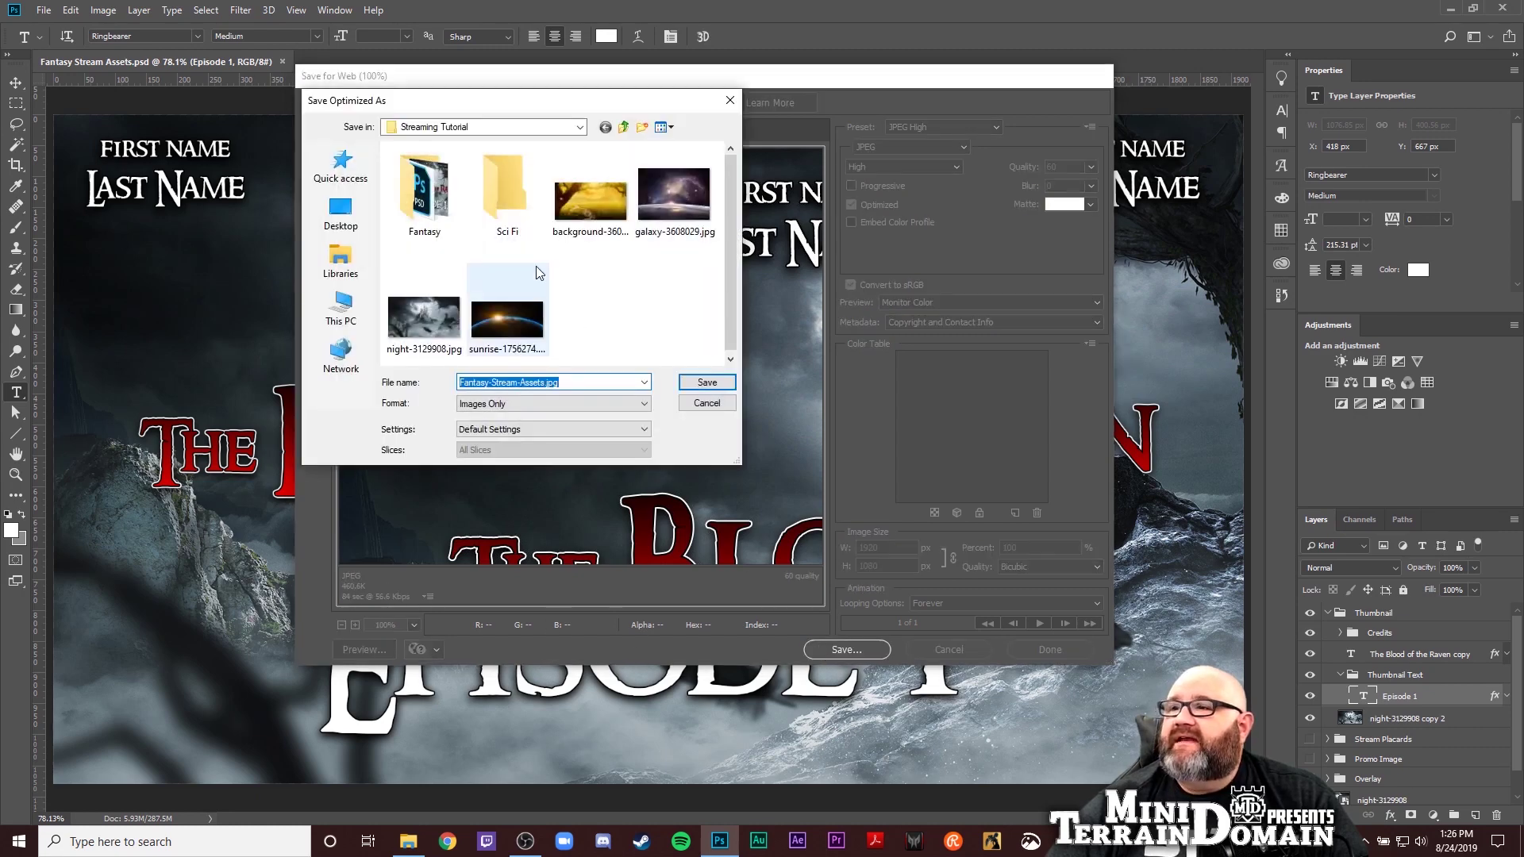
{"action": "double_click", "coordinate": [425, 194]}
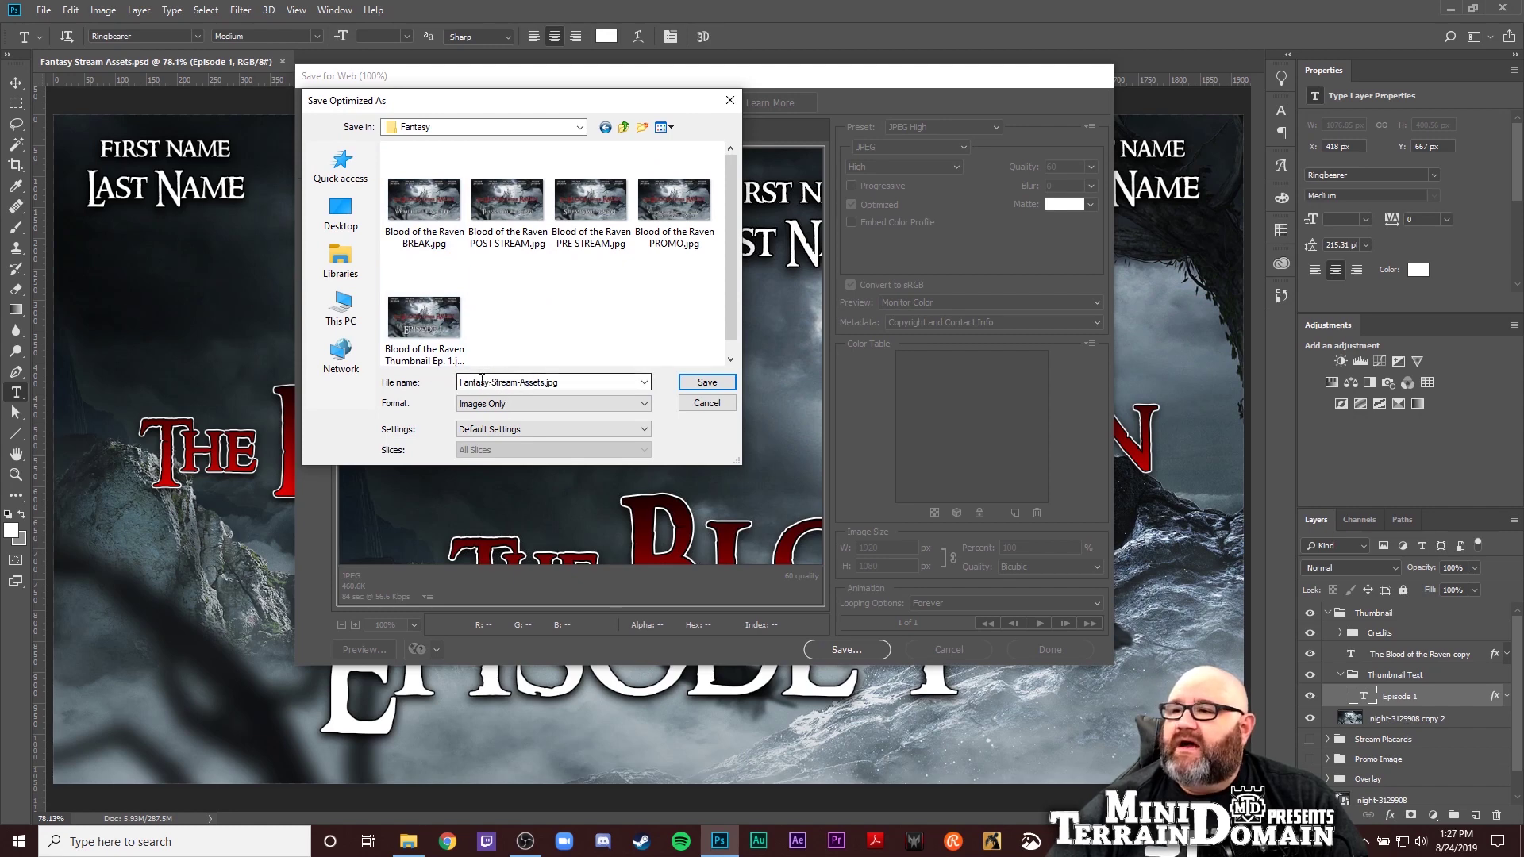
{"action": "left_click", "coordinate": [402, 349]}
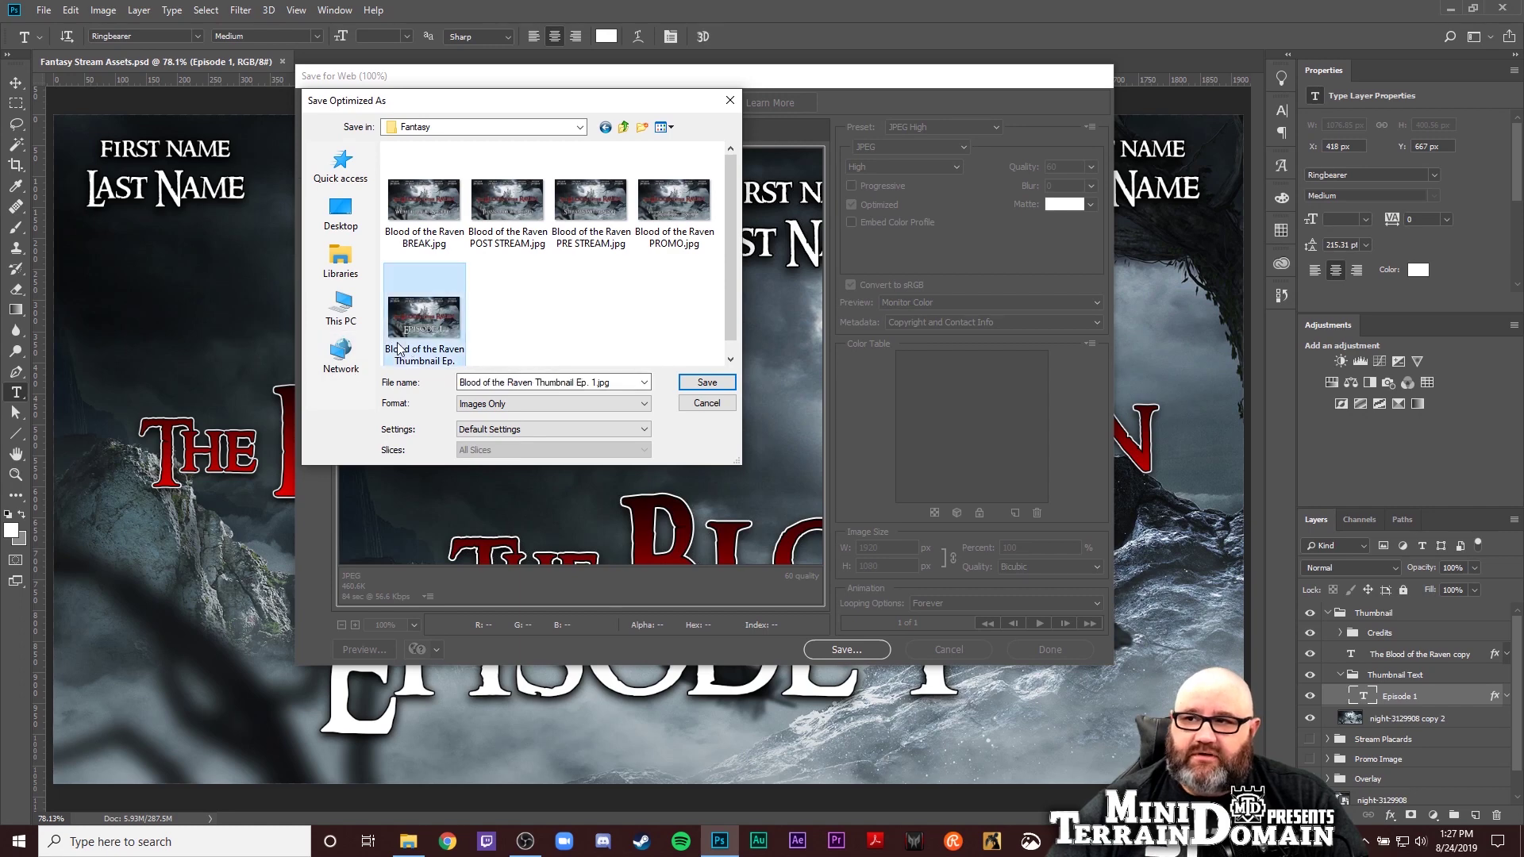
{"action": "left_click", "coordinate": [594, 383]}
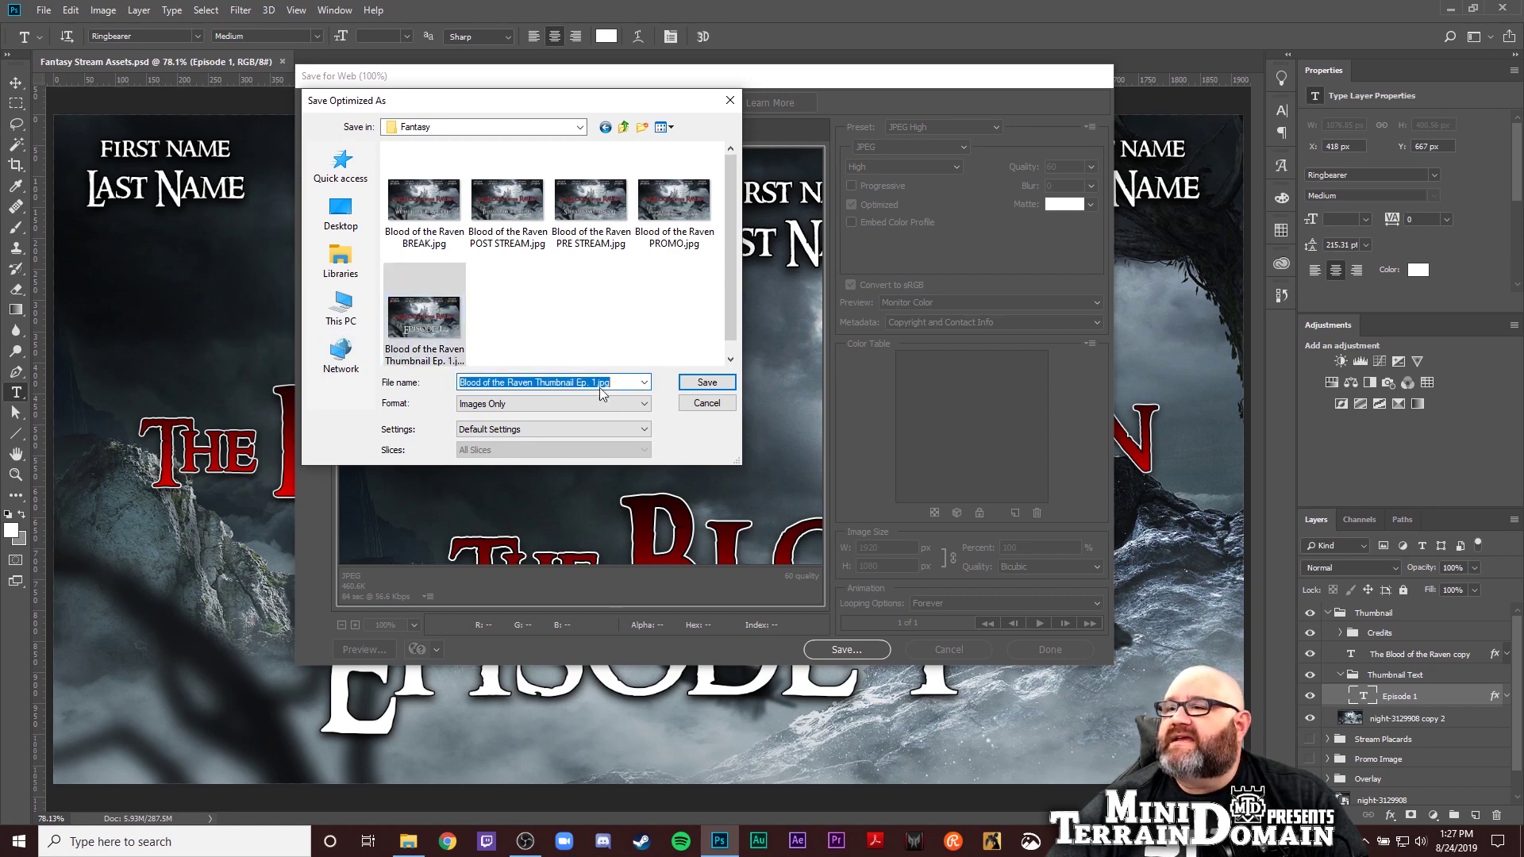
{"action": "left_click", "coordinate": [684, 383]}
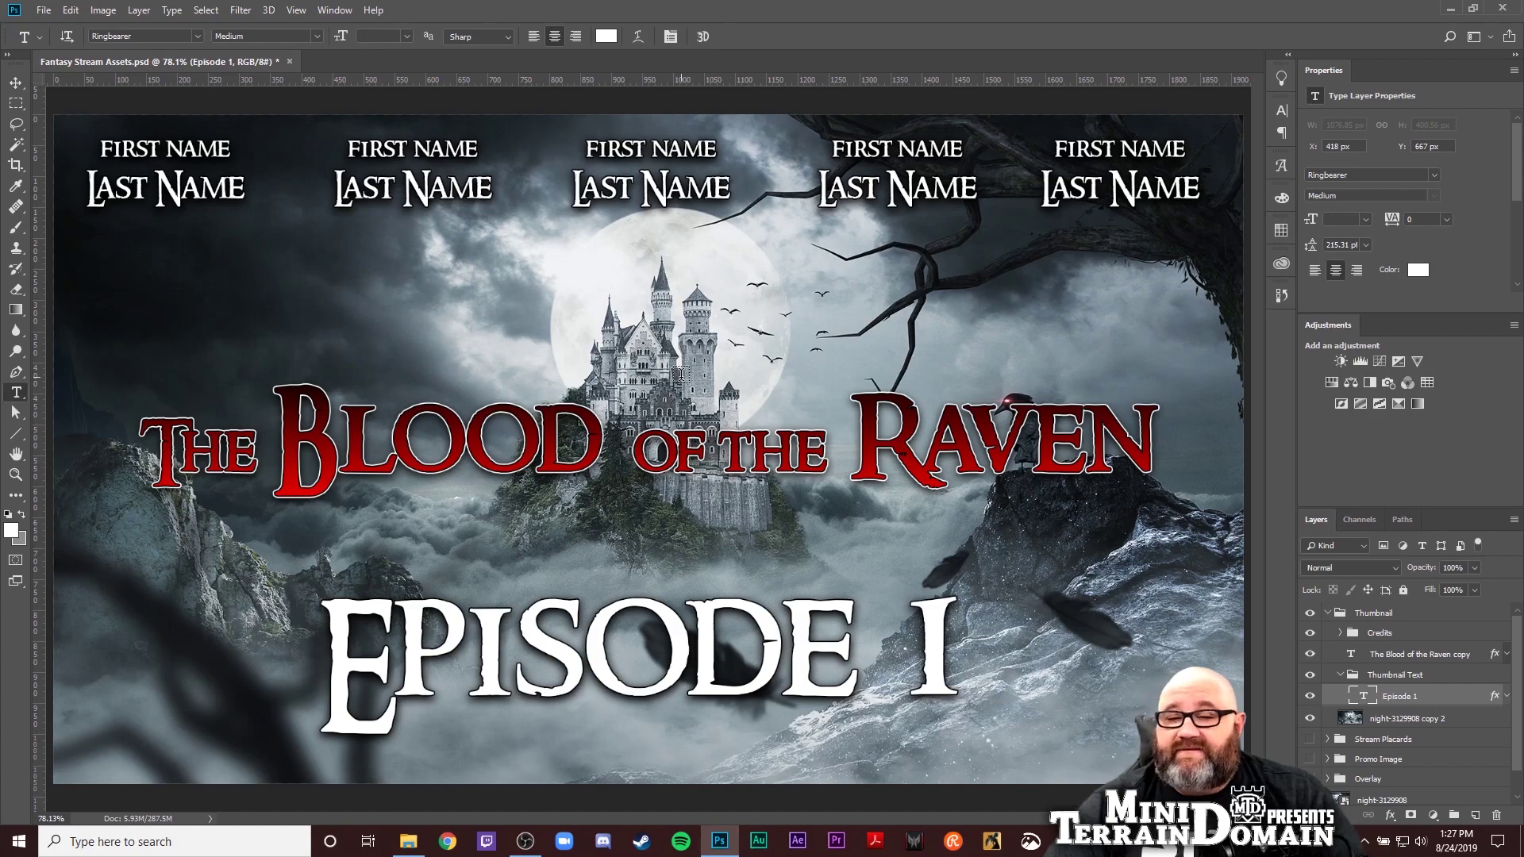
Review the exported images from the Fantasy folder in Photos, from the overlay through the web-optimized thumbnail, and return to Photoshop
{"action": "left_click", "coordinate": [409, 843]}
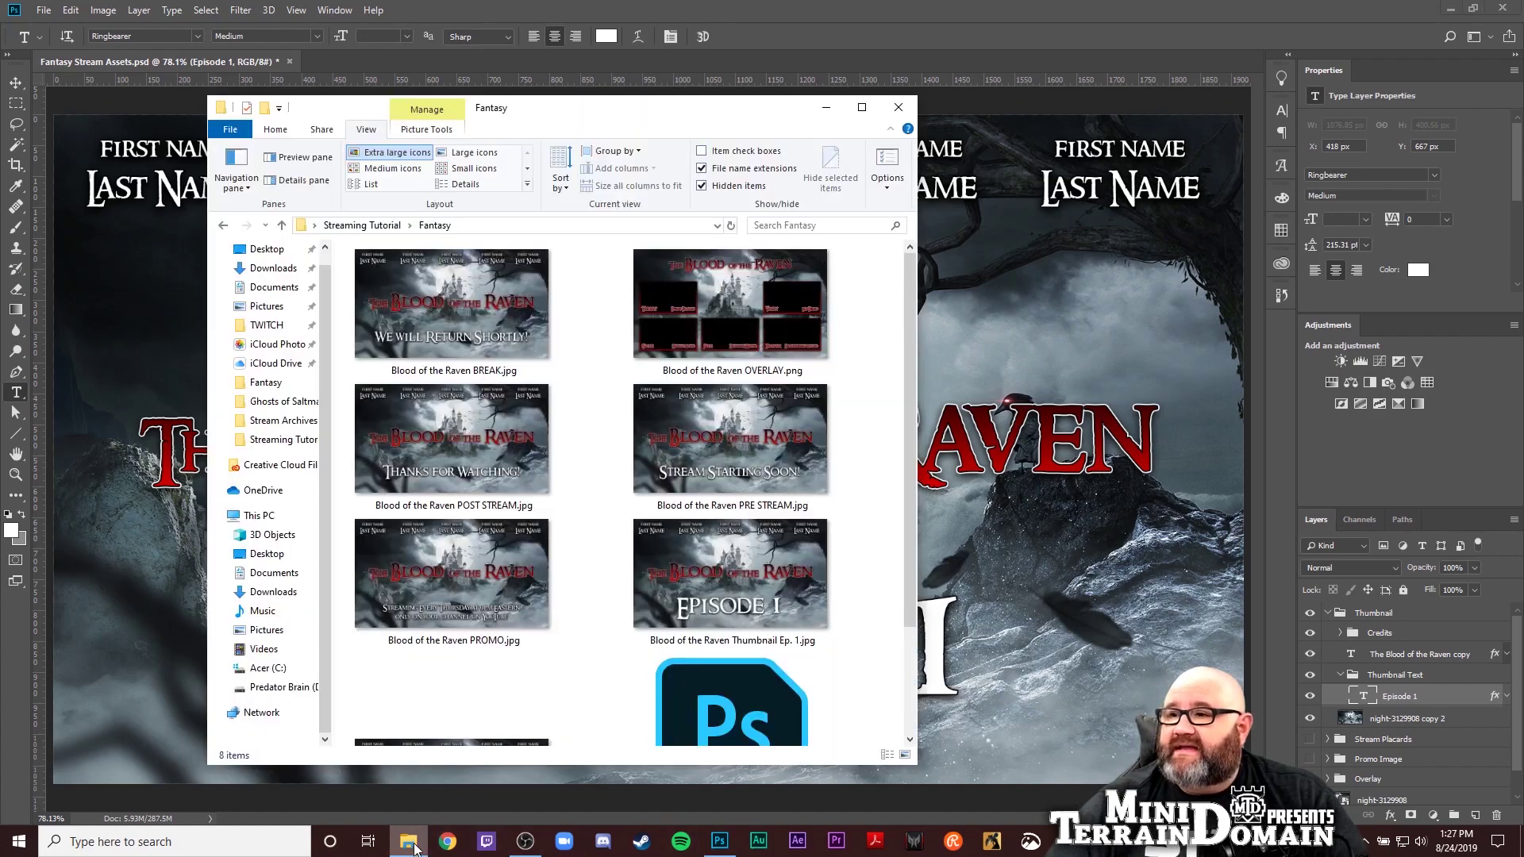
{"action": "double_click", "coordinate": [691, 297]}
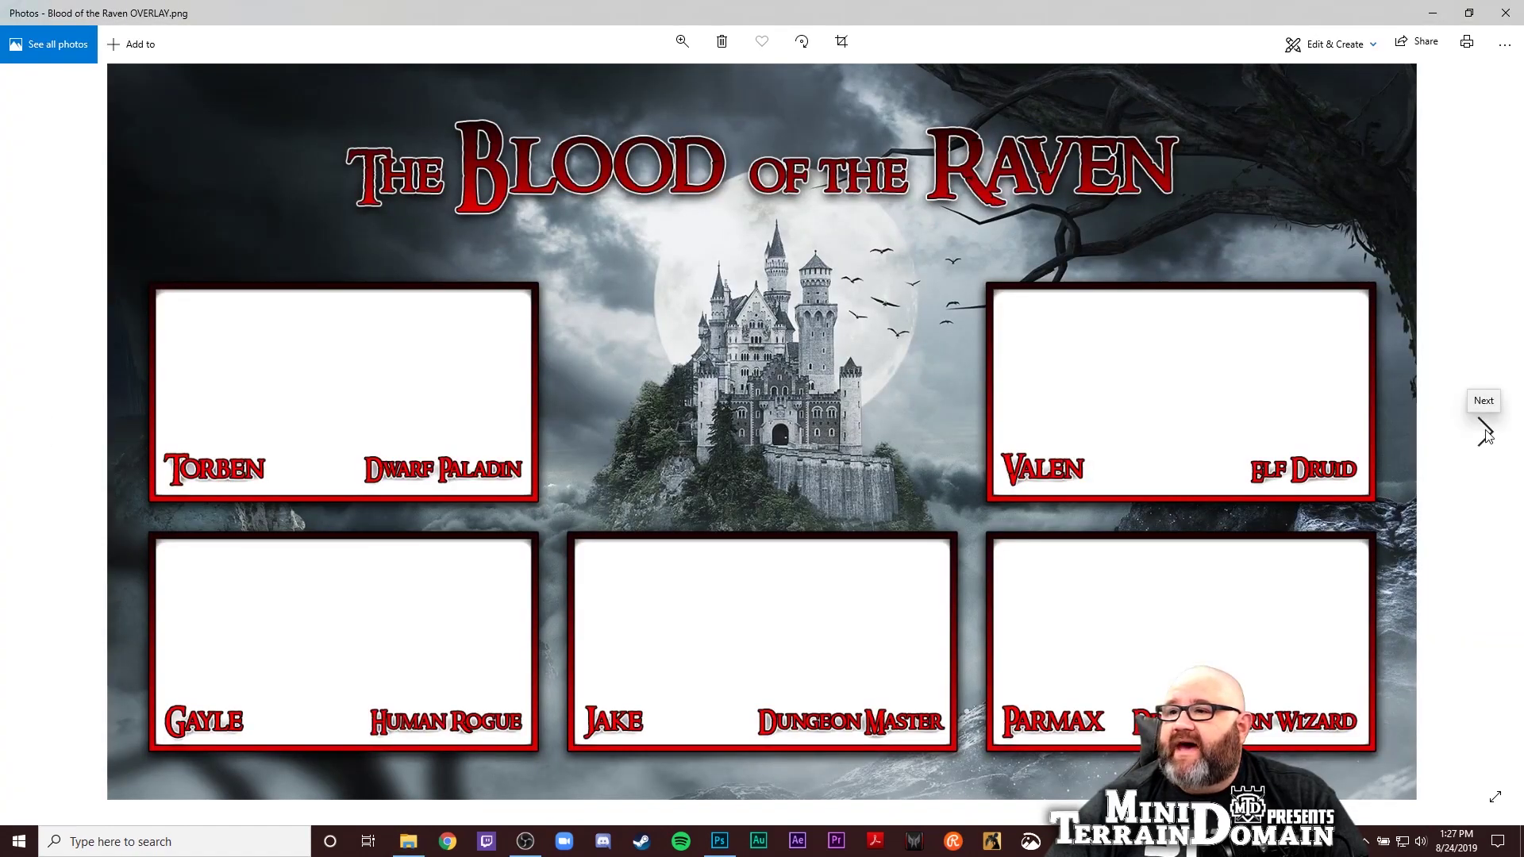
{"action": "left_click", "coordinate": [1484, 432]}
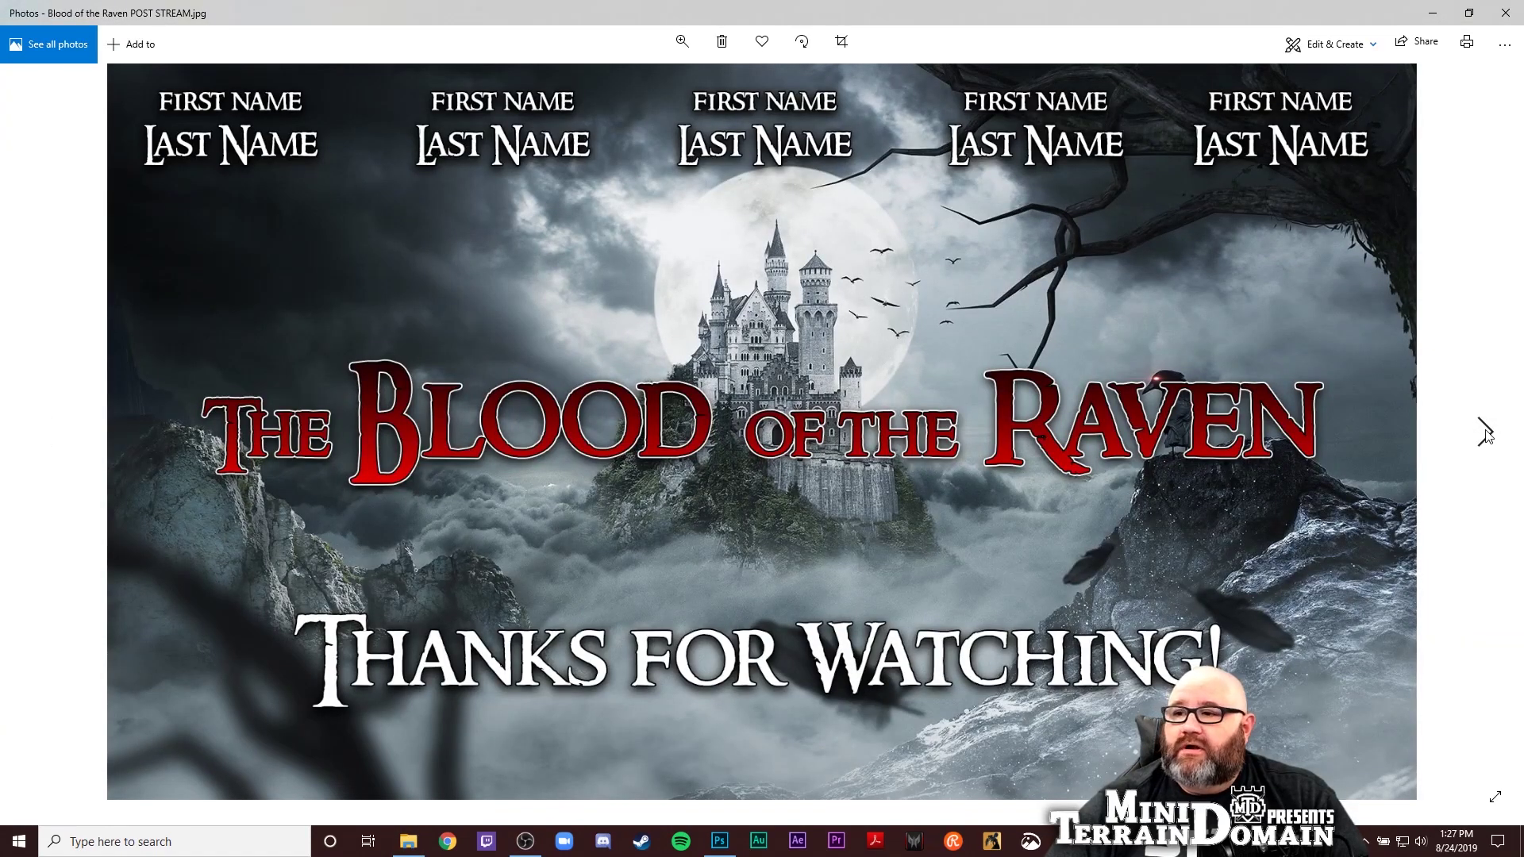
{"action": "left_click", "coordinate": [1484, 433]}
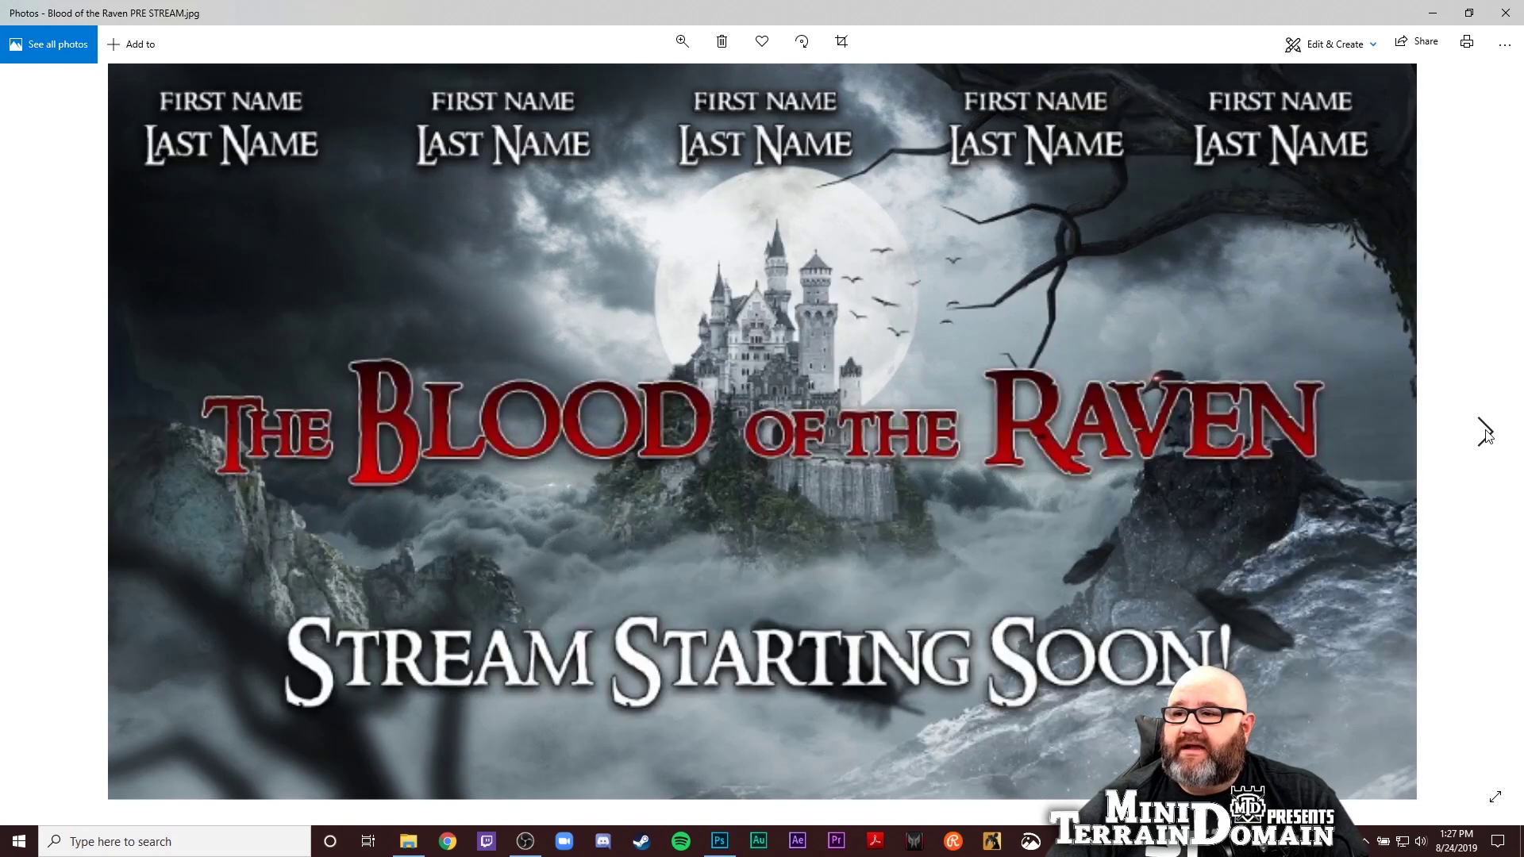
{"action": "left_click", "coordinate": [1483, 433]}
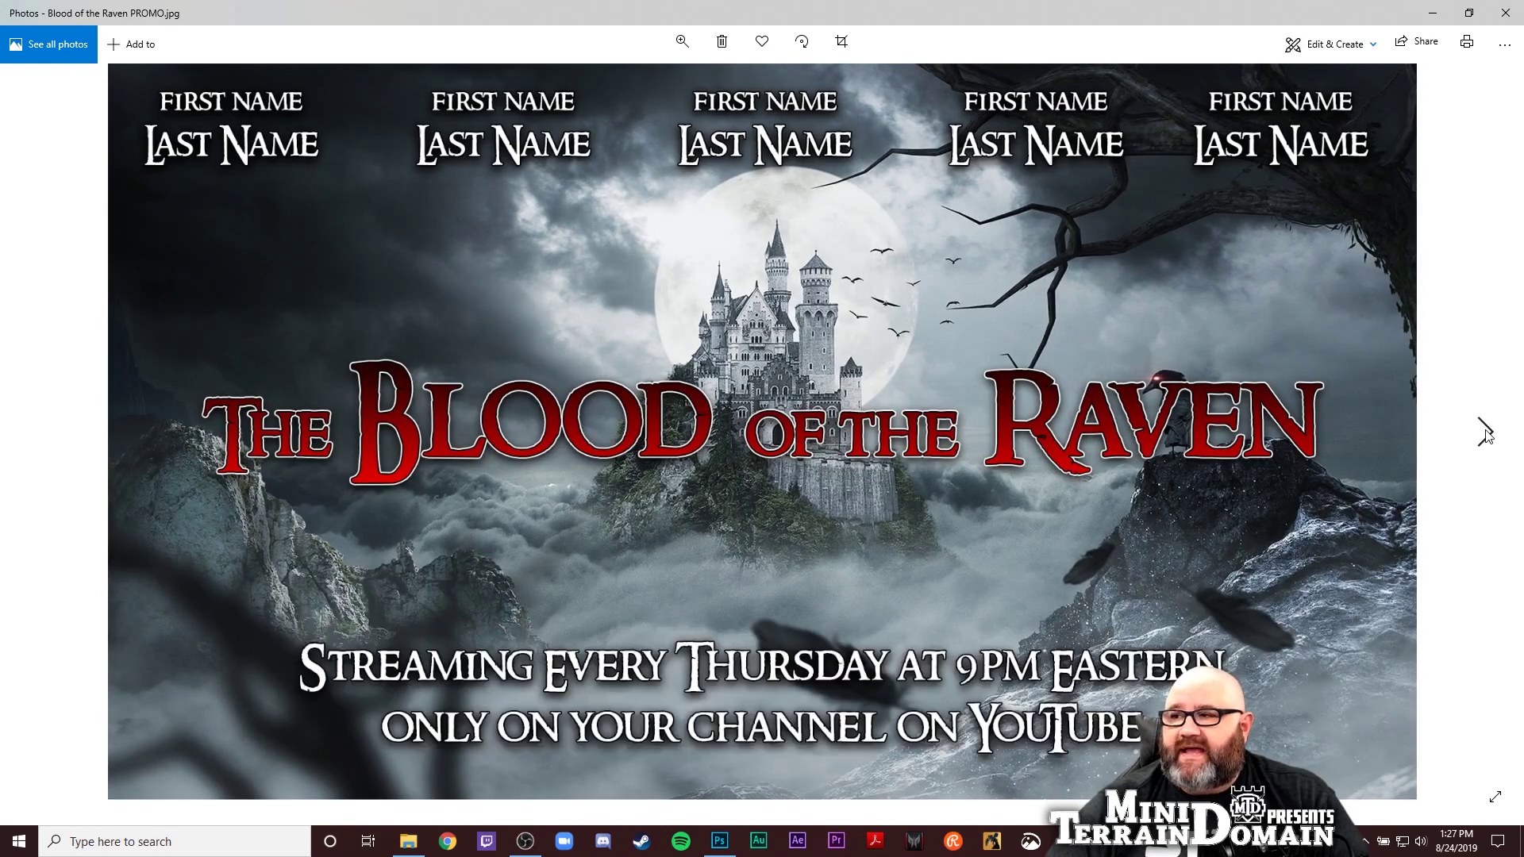
{"action": "left_click", "coordinate": [1484, 433]}
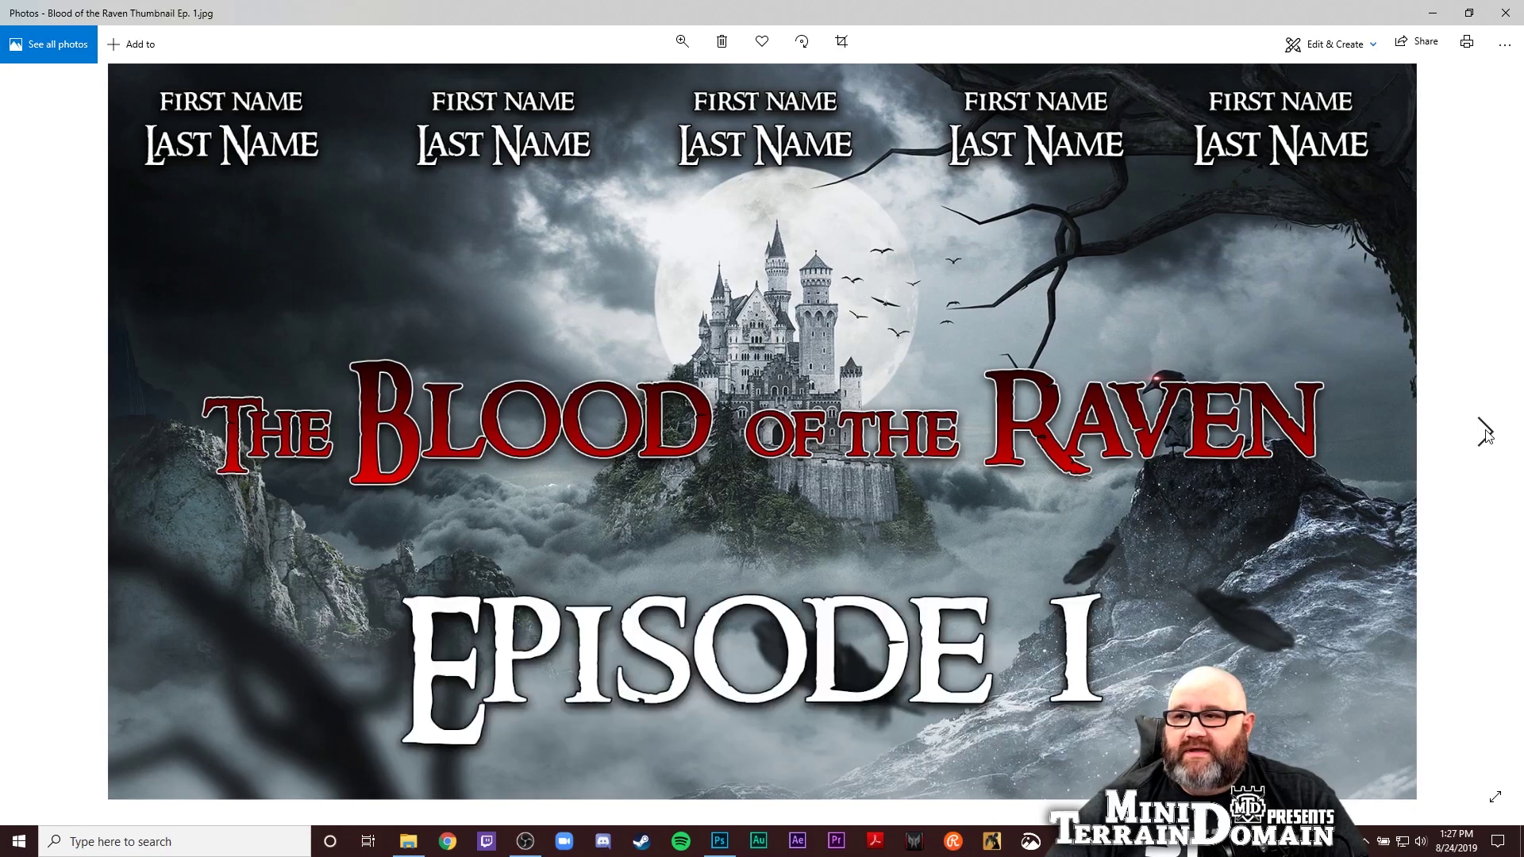
{"action": "left_click", "coordinate": [1485, 434]}
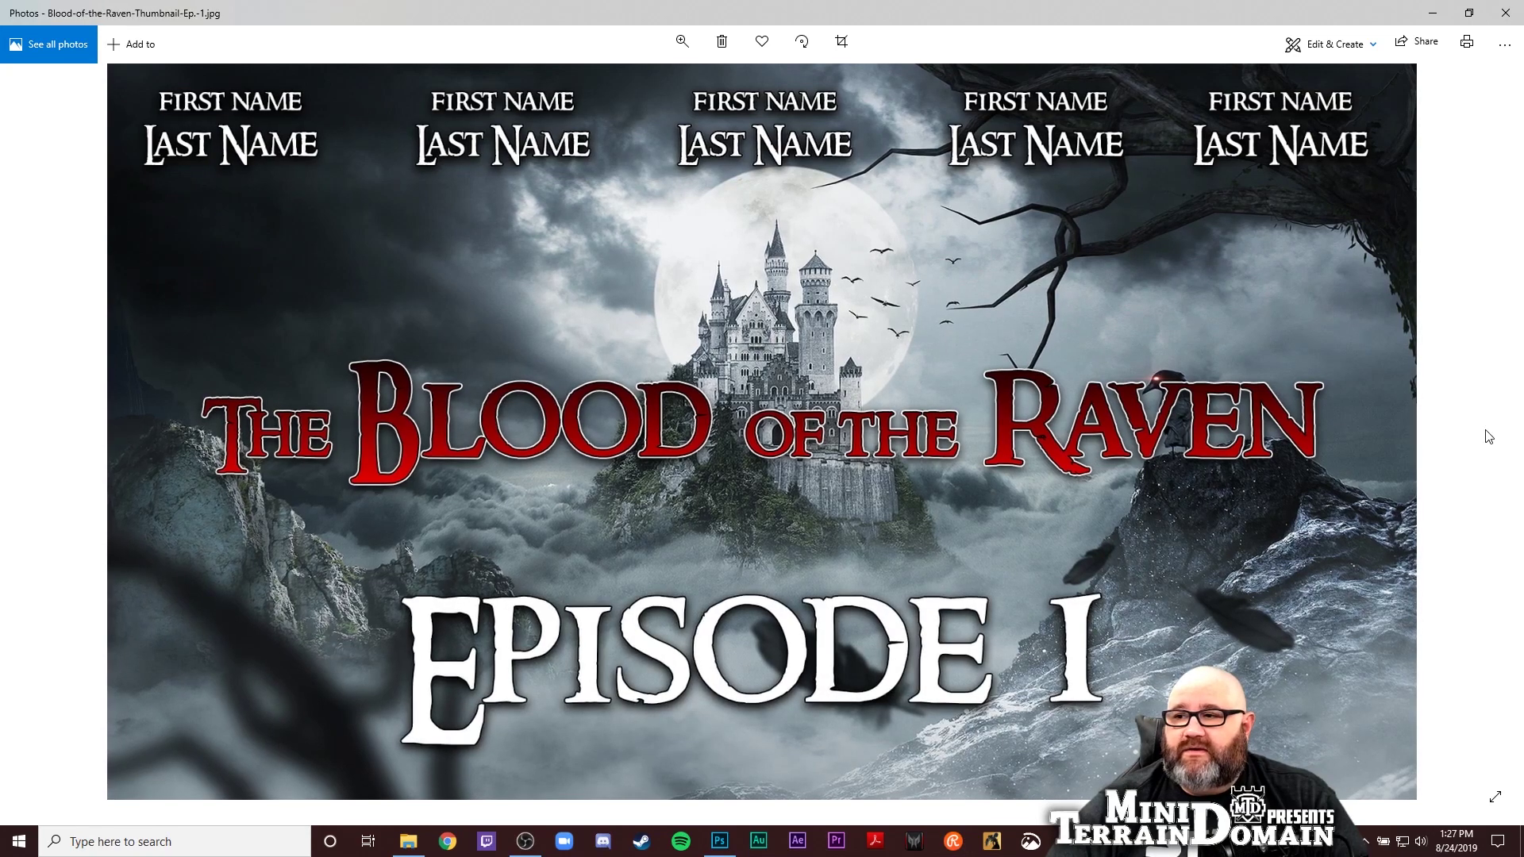
{"action": "left_click", "coordinate": [1501, 24]}
{"action": "left_click", "coordinate": [897, 107]}
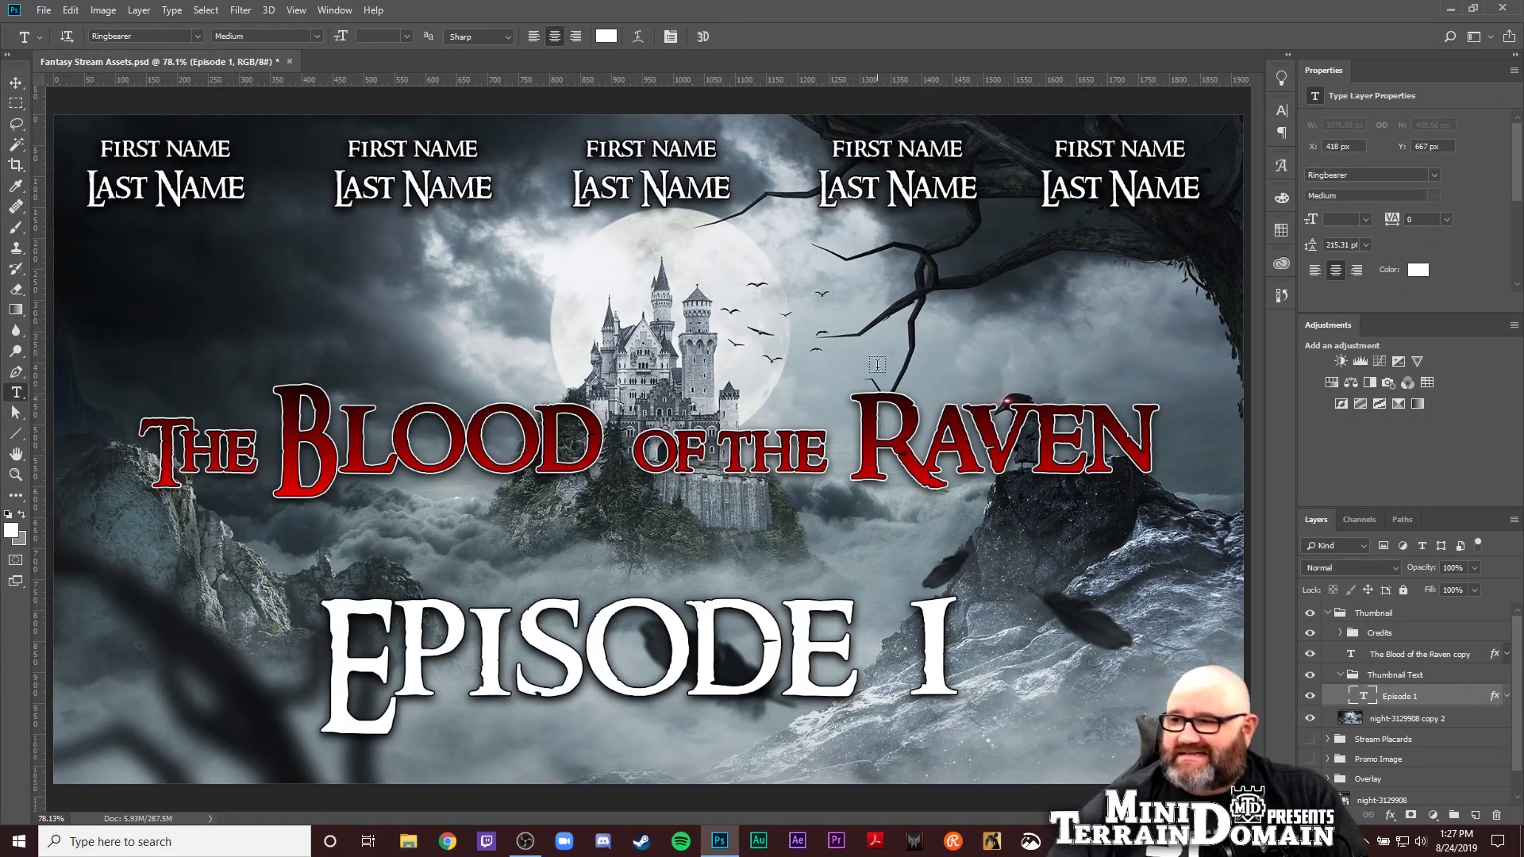
{"action": "scroll", "coordinate": [1369, 667], "scroll_direction": "down", "scroll_amount": 1}
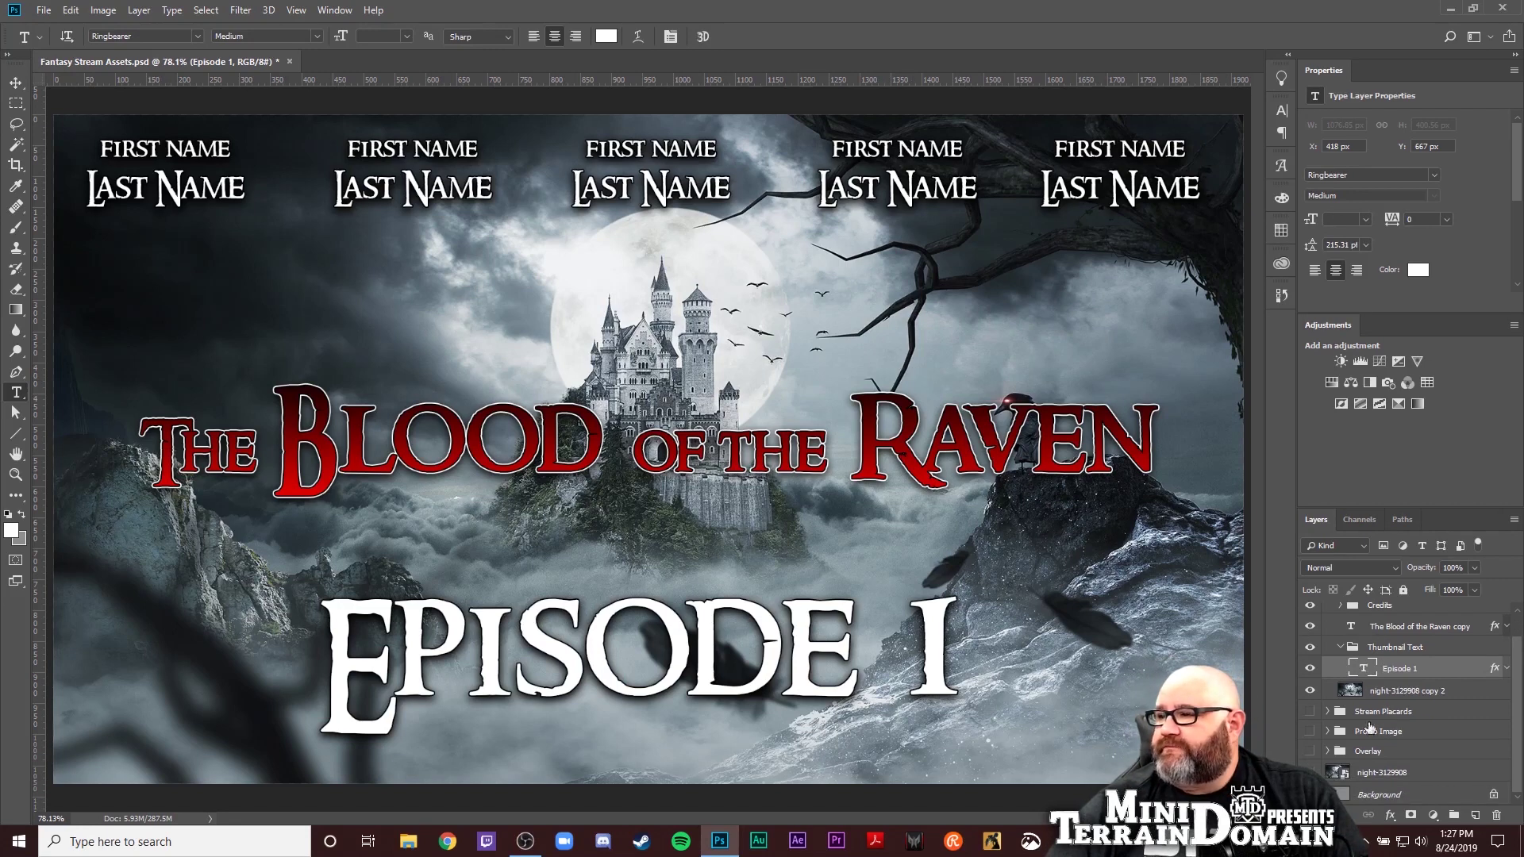